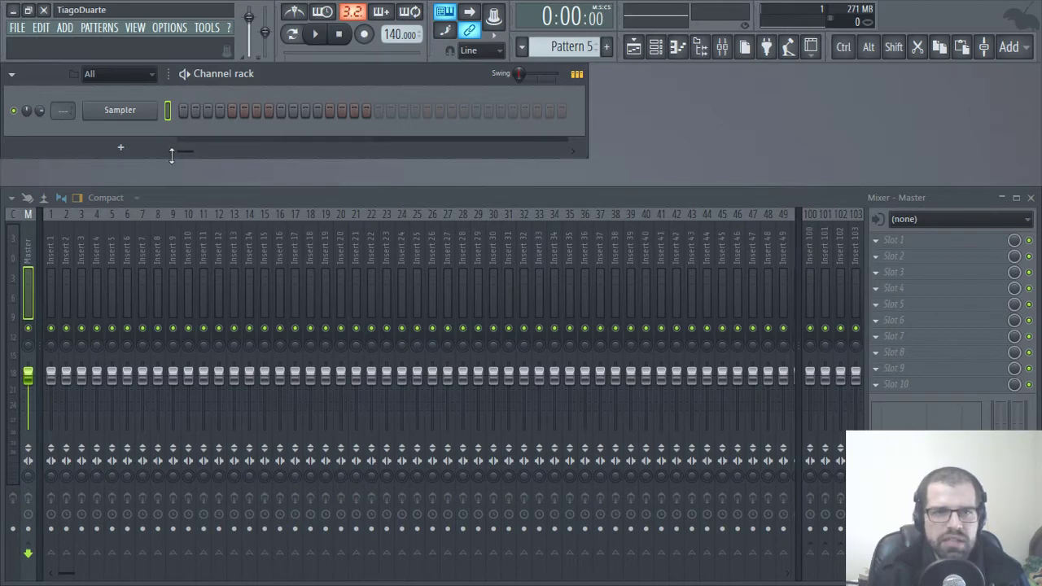
Show the browser and expand the Daily Beats Sample Pack Volume 16 folder inside DailyBeats.pt's 29 - Daily Beats Vol 16
left_click(120, 147)
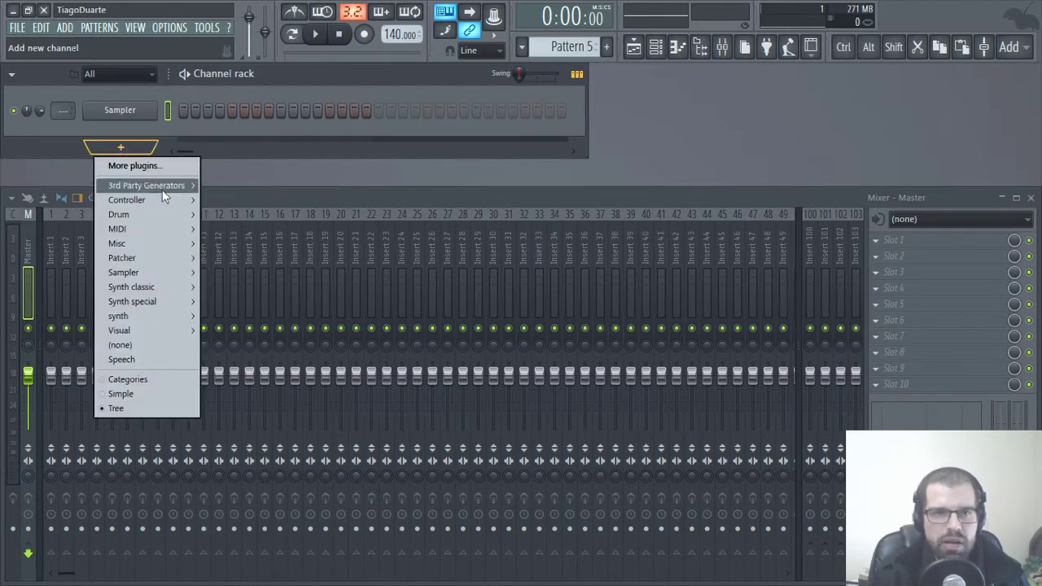
left_click(149, 148)
left_click(700, 46)
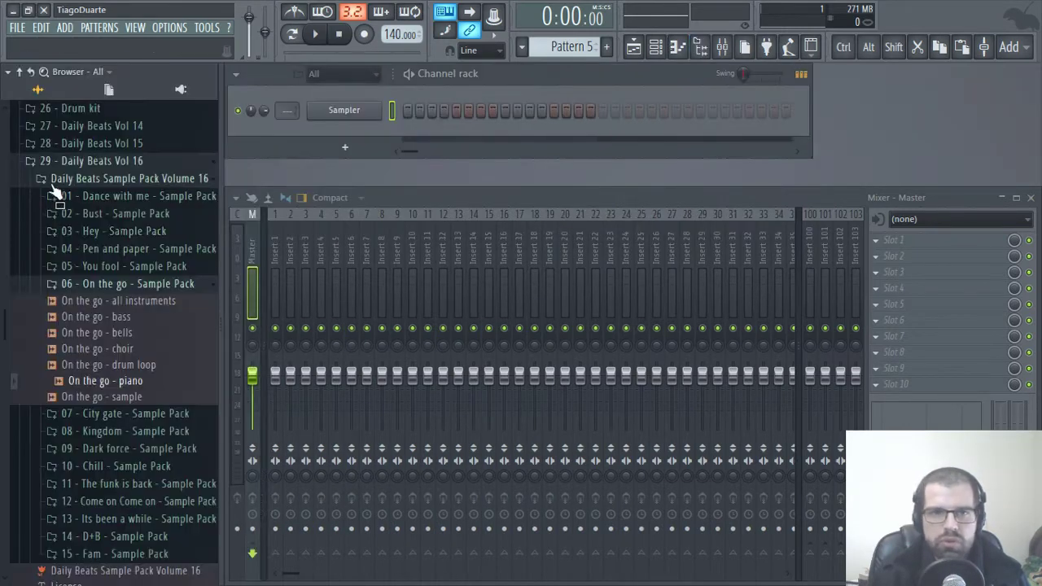
left_click(21, 73)
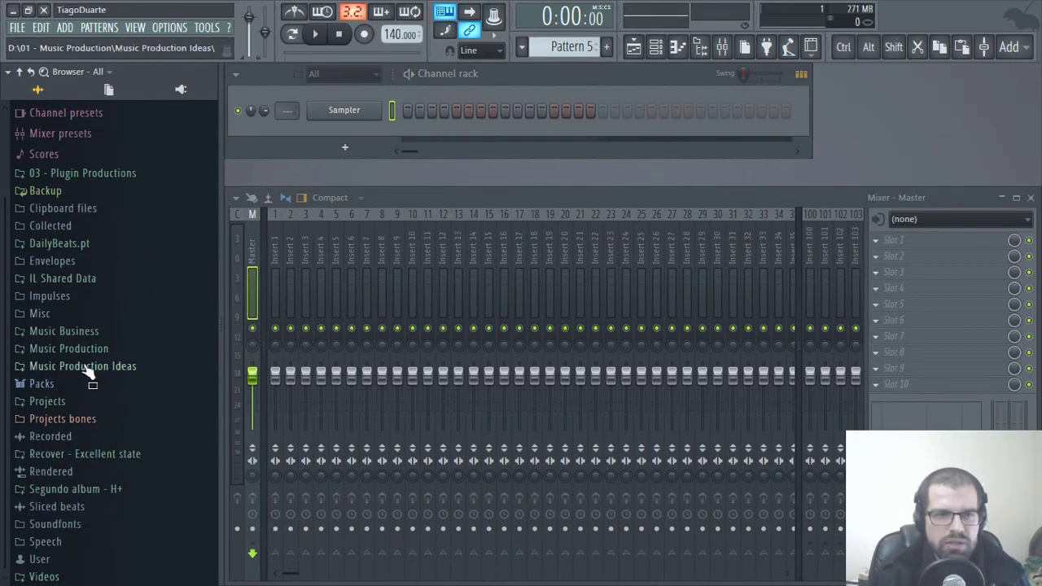
left_click(95, 246)
scroll(142, 375, "down", 9)
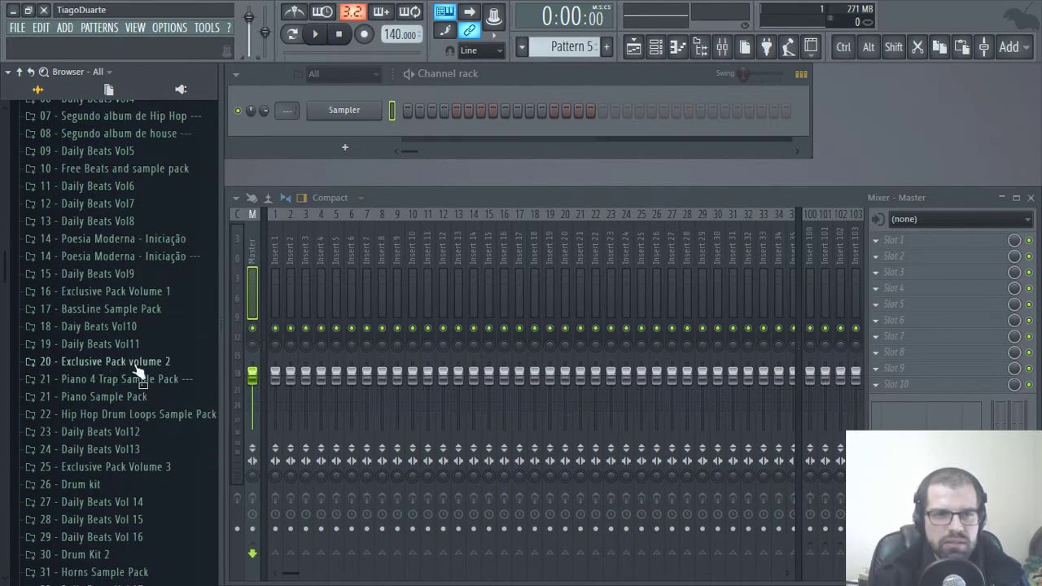
left_click(146, 409)
scroll(144, 367, "down", 4)
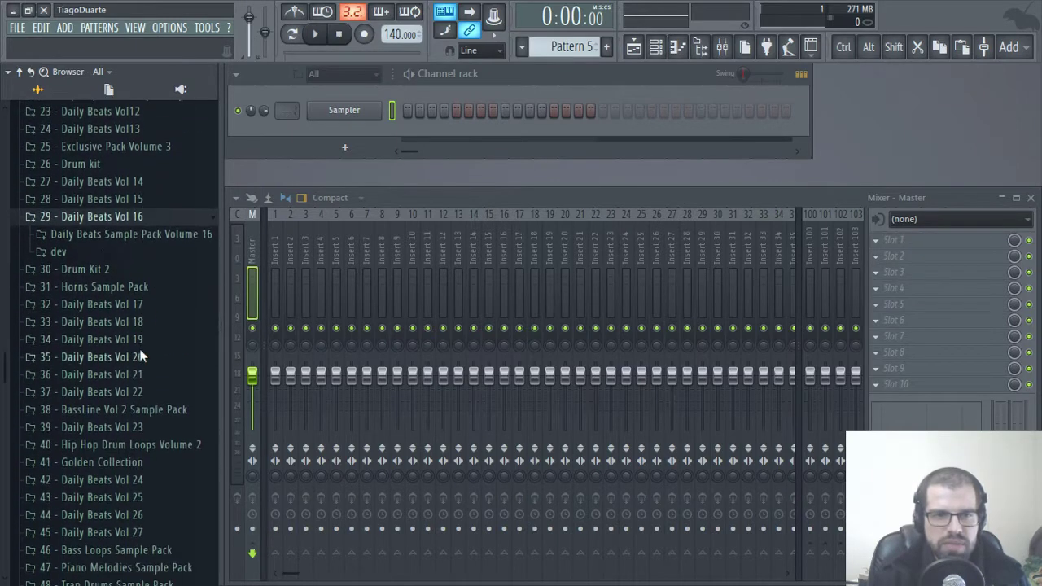
left_click(106, 233)
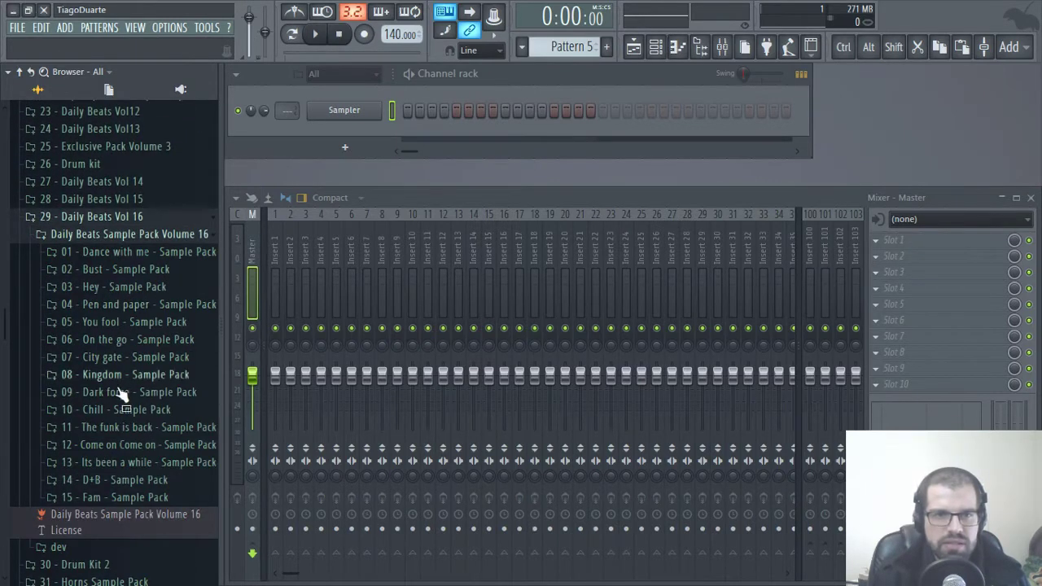
Preview the On the go - piano and City gate - piano samples from their sample pack folders
left_click(139, 340)
left_click(134, 439)
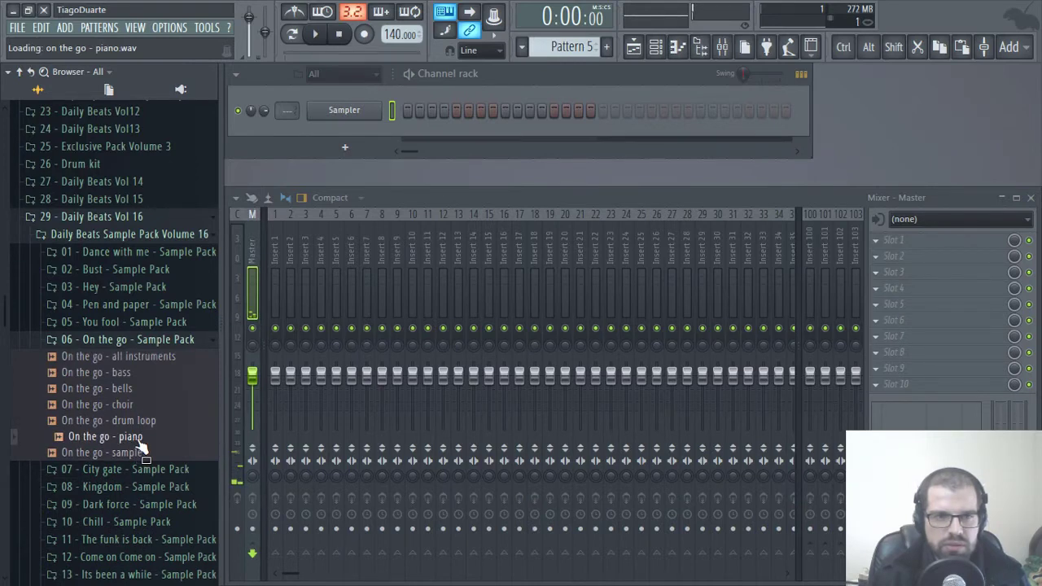
left_click(138, 339)
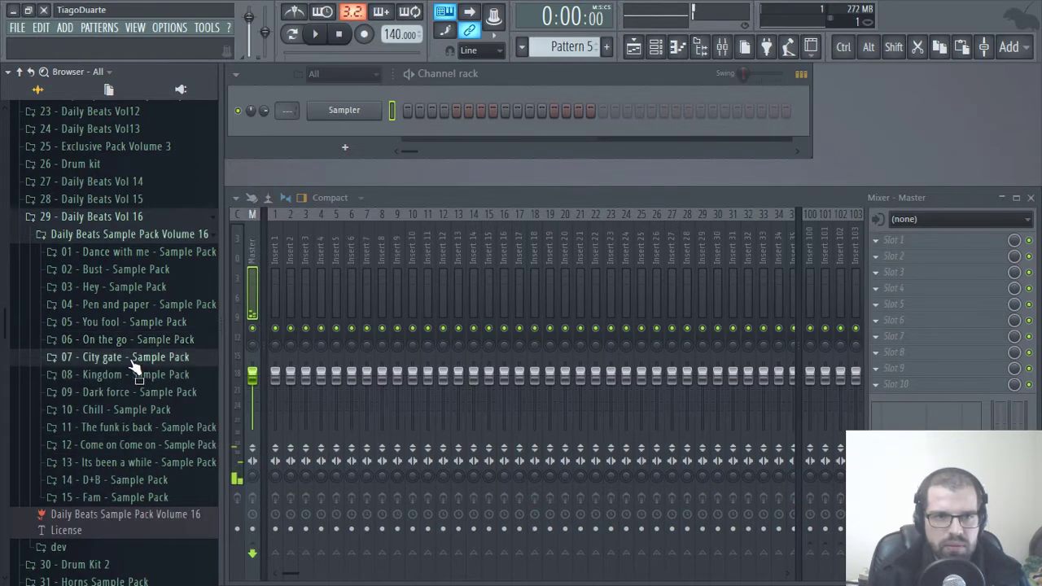
left_click(135, 356)
left_click(128, 454)
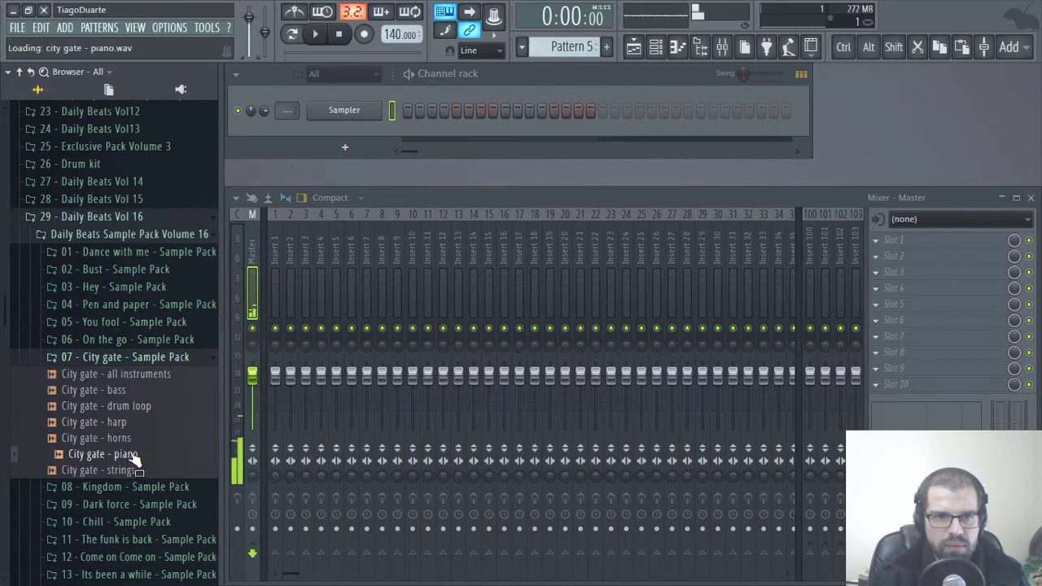
left_click(138, 359)
Preview the Kingdom - horns and Dark force - piano samples from their sample pack folders
left_click(137, 373)
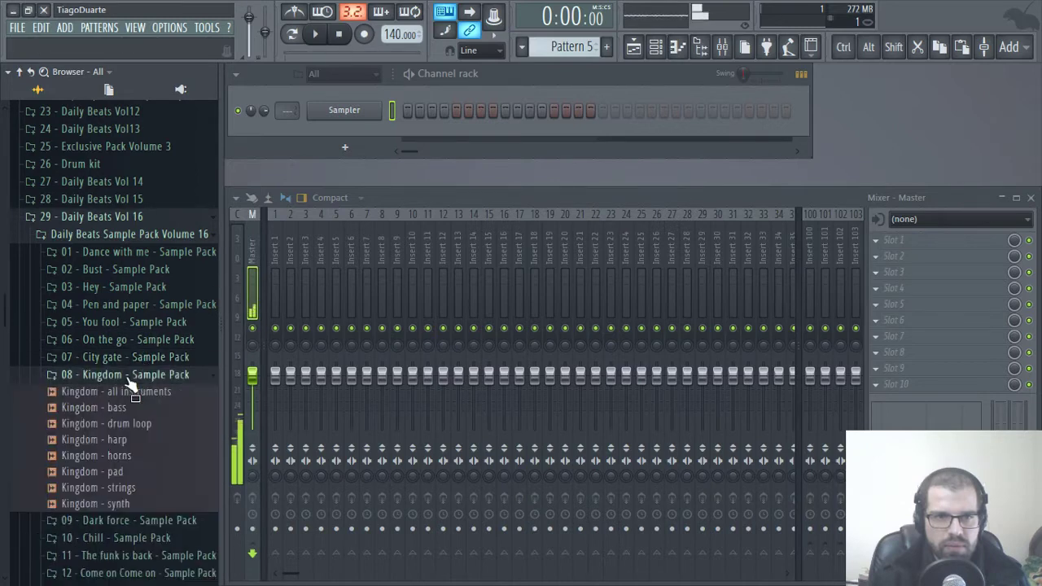
left_click(133, 458)
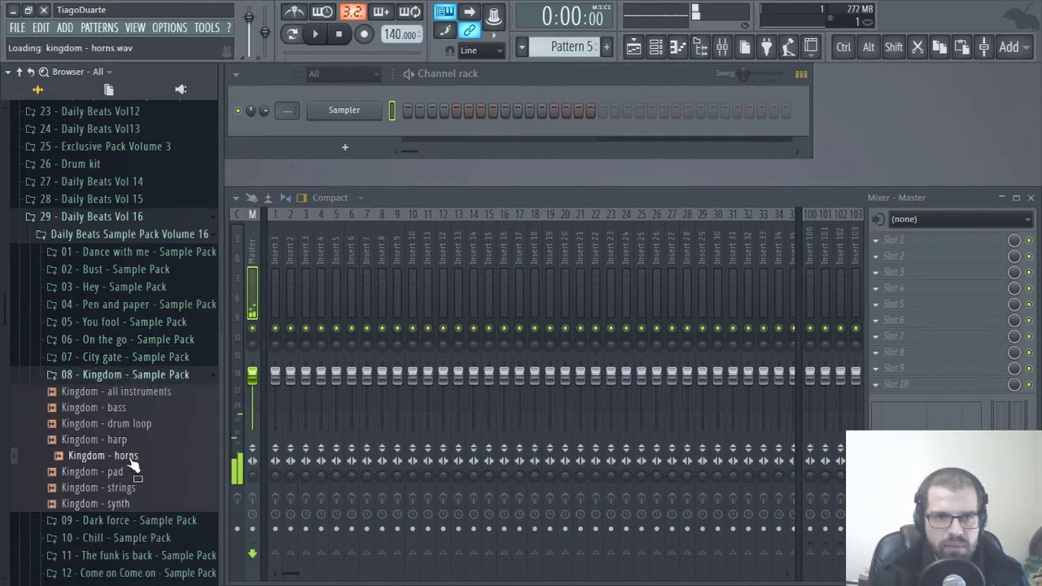
left_click(137, 374)
left_click(138, 392)
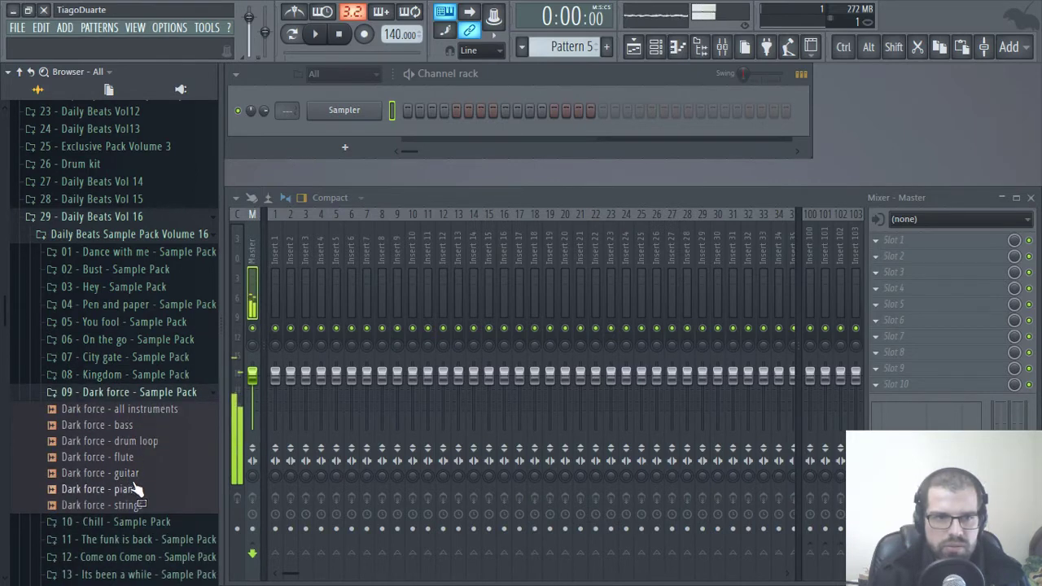
left_click(136, 492)
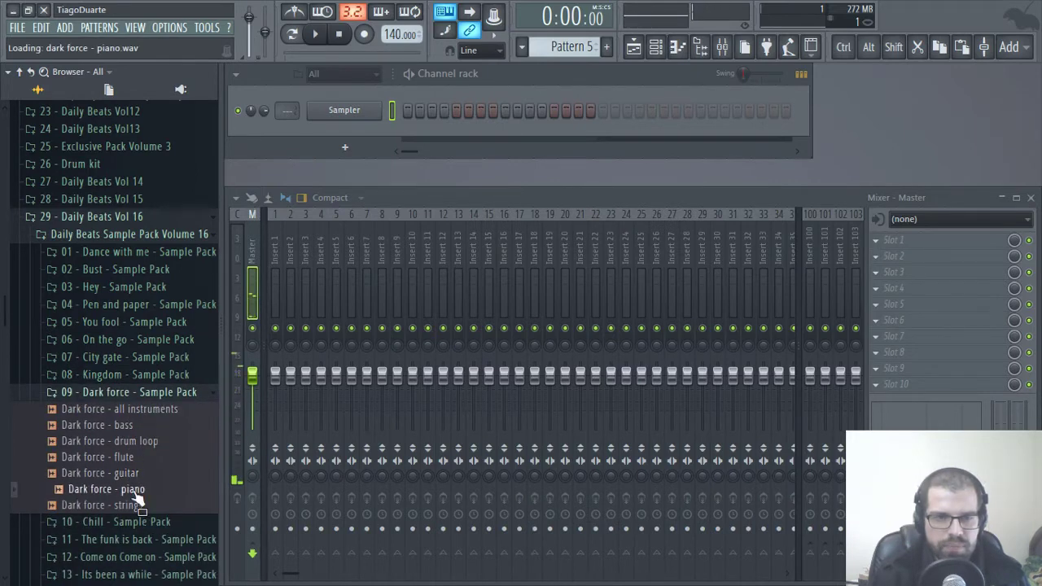
left_click(138, 392)
Open the City gate - piano sample from the City gate folder in a new Slicex channel
left_click(138, 356)
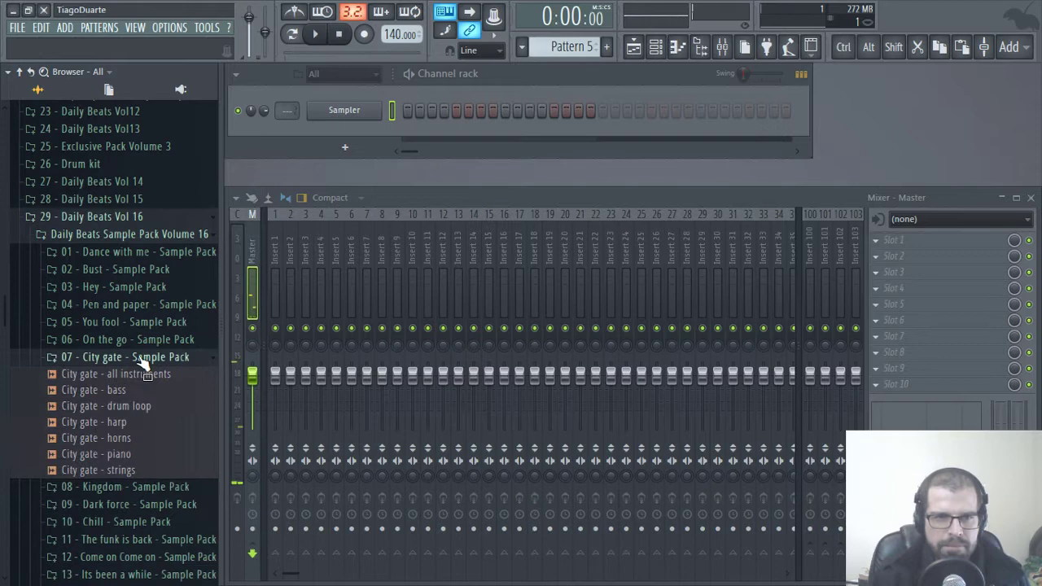
left_click(127, 455)
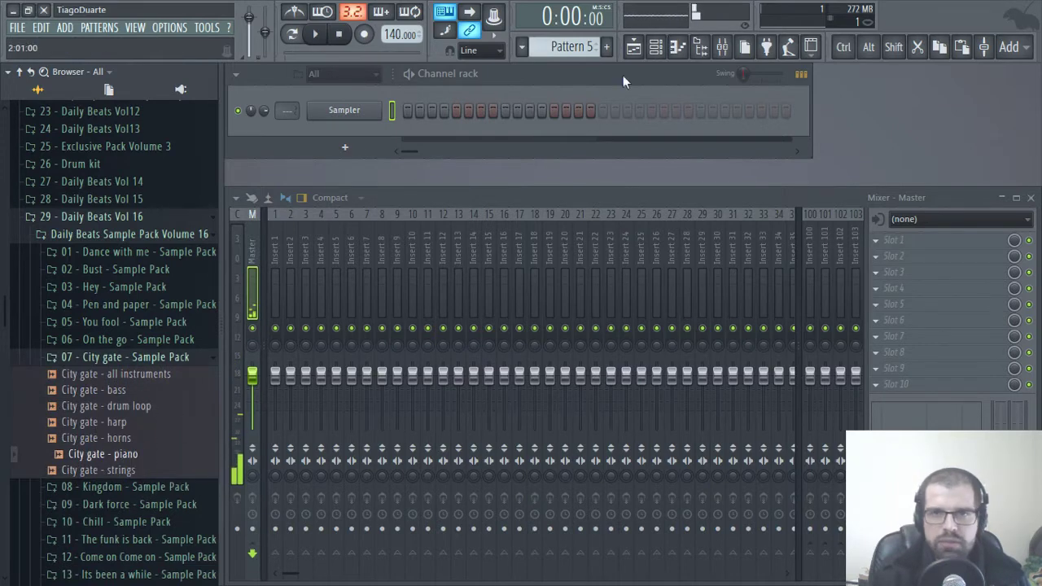
right_click(137, 454)
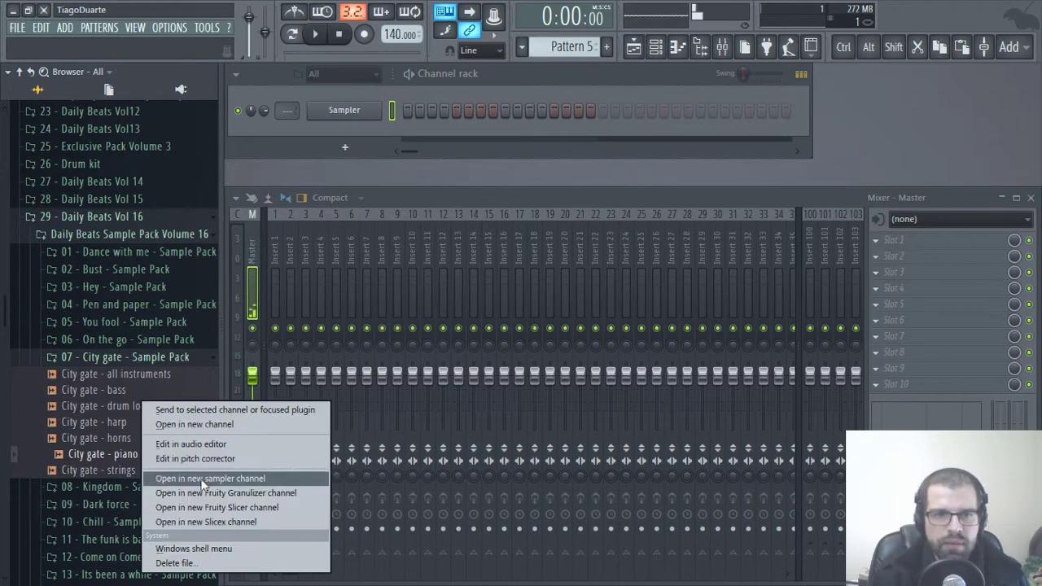
left_click(210, 522)
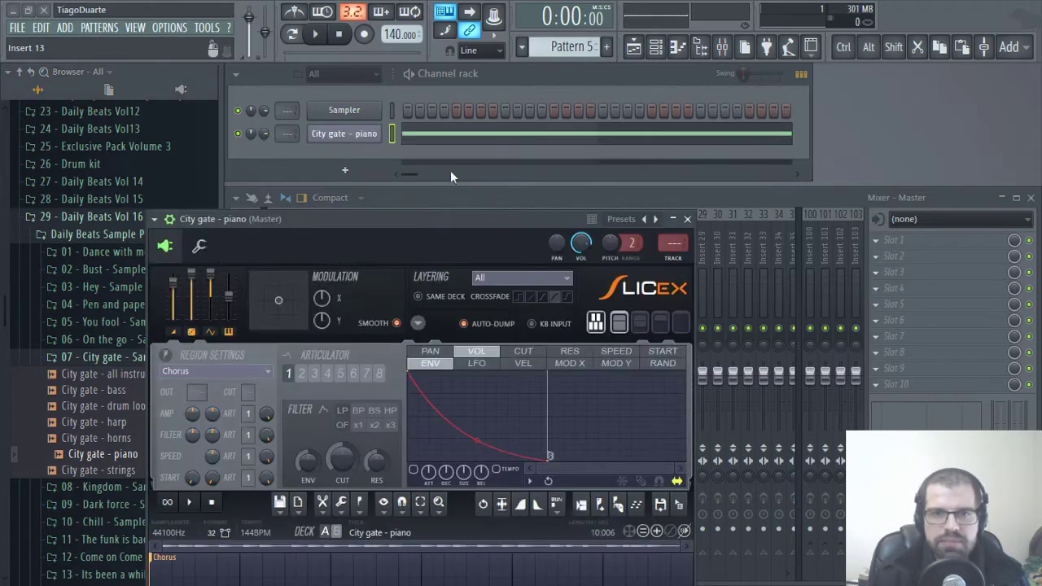
Delete the Chorus marker from the City gate piano waveform and slice the sample with Medium auto-slicing
left_click_drag(416, 222, 484, 39)
right_click(240, 384)
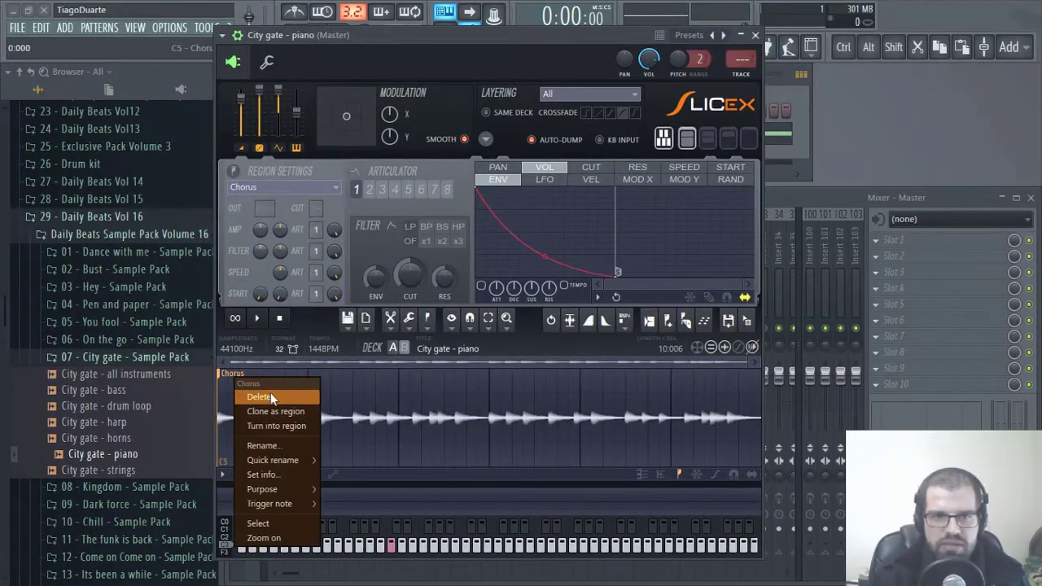
left_click(272, 397)
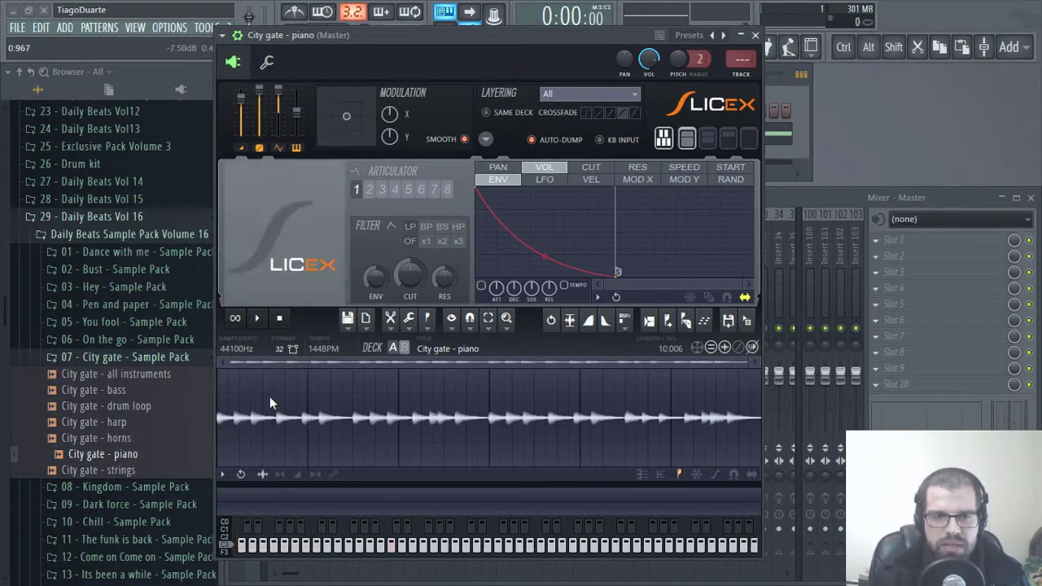
left_click(411, 320)
mouse_move(467, 500)
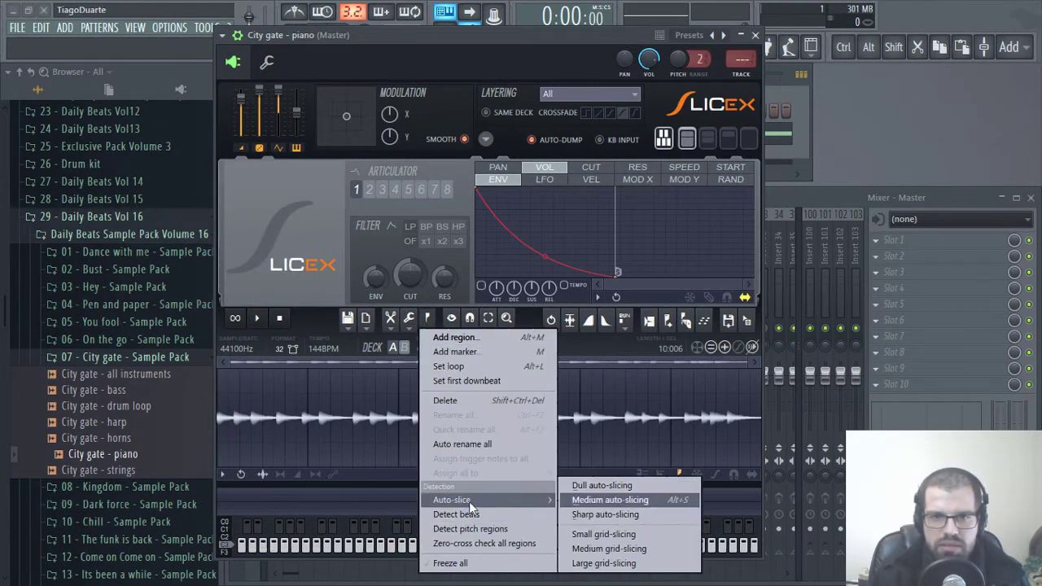
left_click(639, 502)
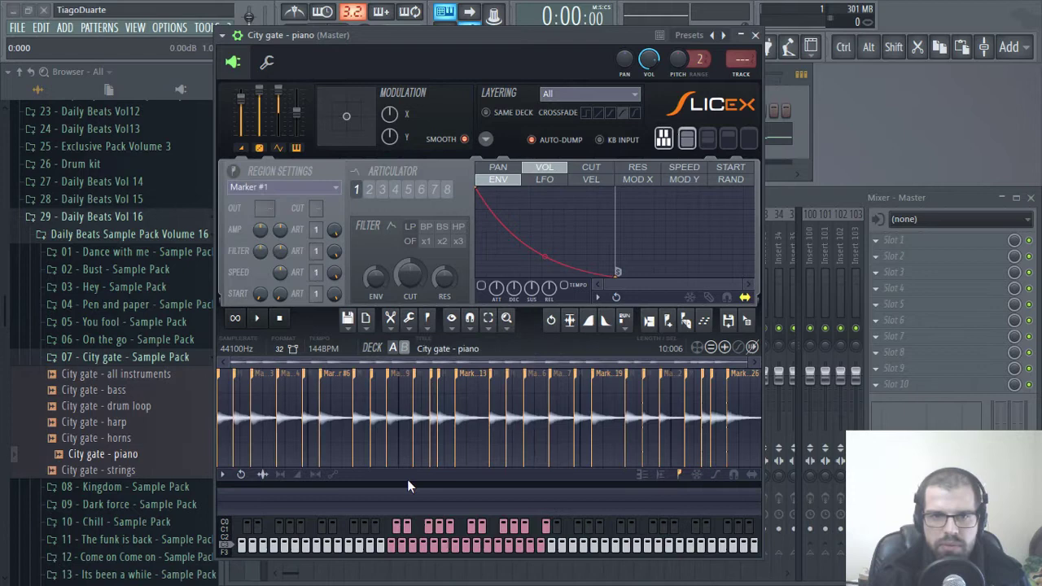
Audition the new slices across the City gate piano waveform and trigger several of them as notes
left_click(254, 435)
left_click(287, 441)
left_click(308, 434)
left_click(336, 440)
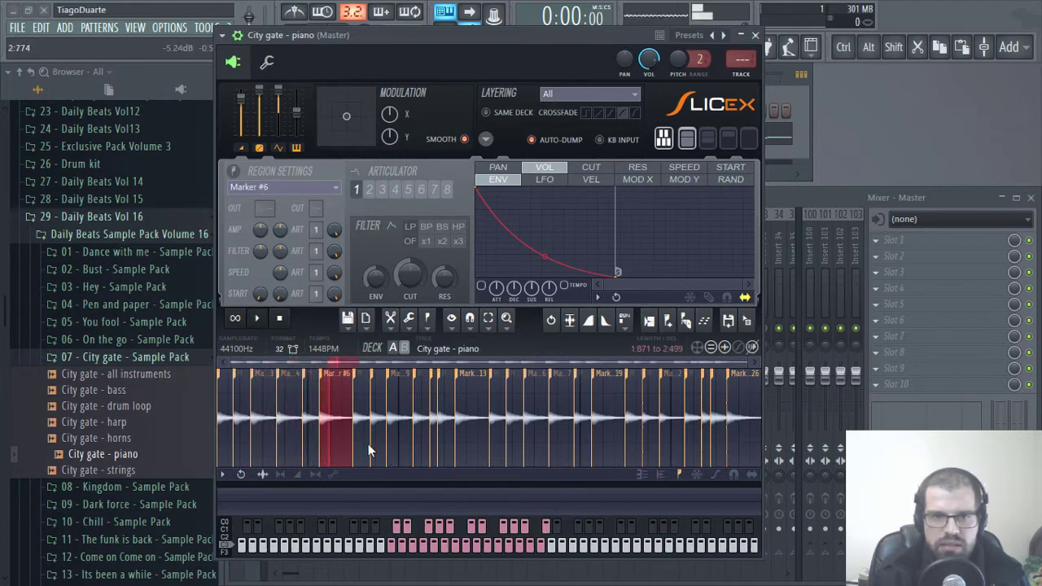
mouse_move(368, 444)
left_mouse_down()
mouse_move(699, 441)
mouse_move(646, 441)
left_mouse_up()
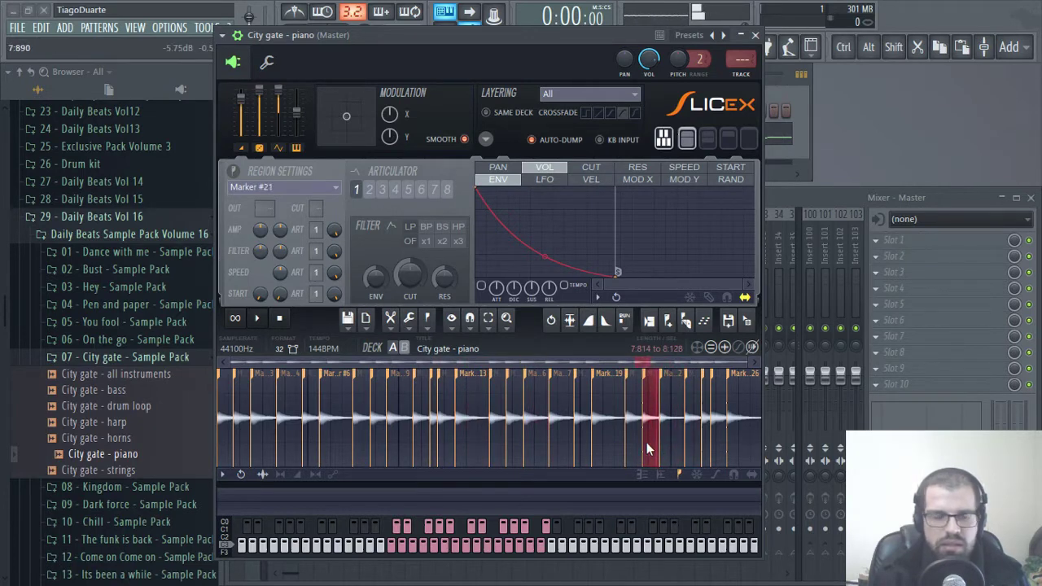
key("q")
key("q")
key("q")
key("3")
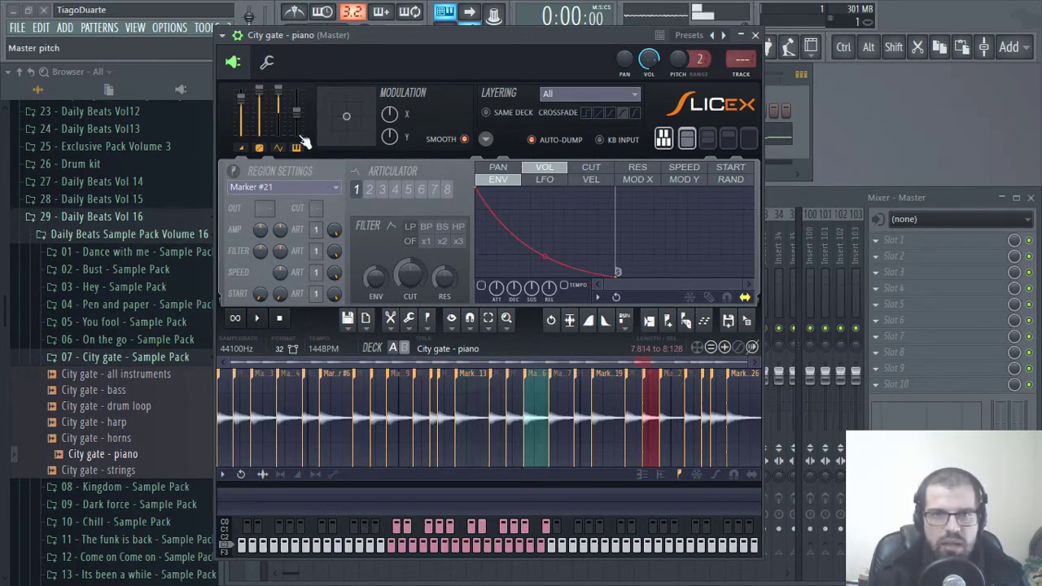
Raise Slicex's master pitch and audition the piano slices at the higher pitch, including those around G6 and A6
left_click_drag(298, 114, 297, 101)
key("ctrl")
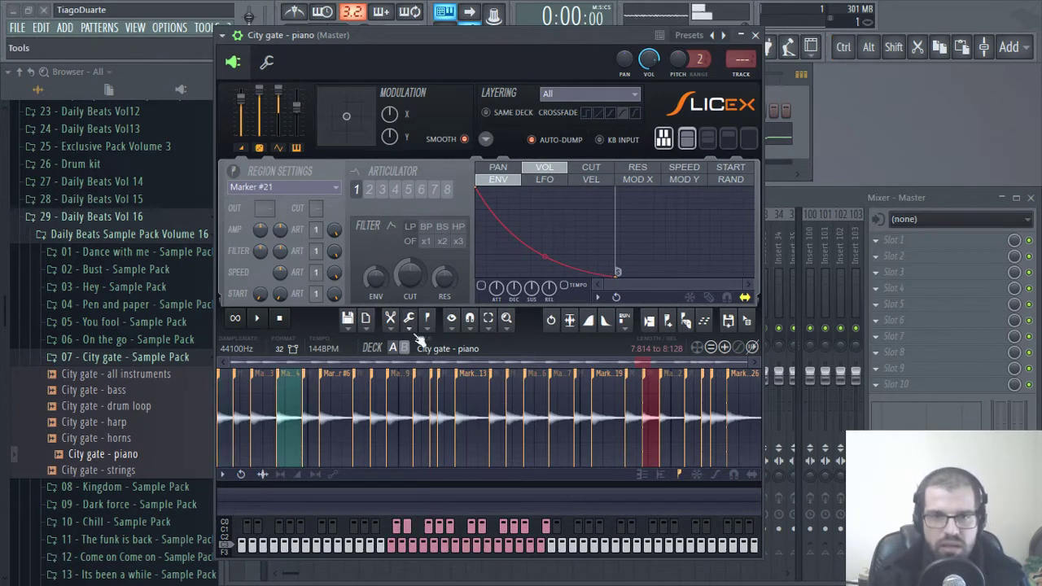
left_click(510, 546)
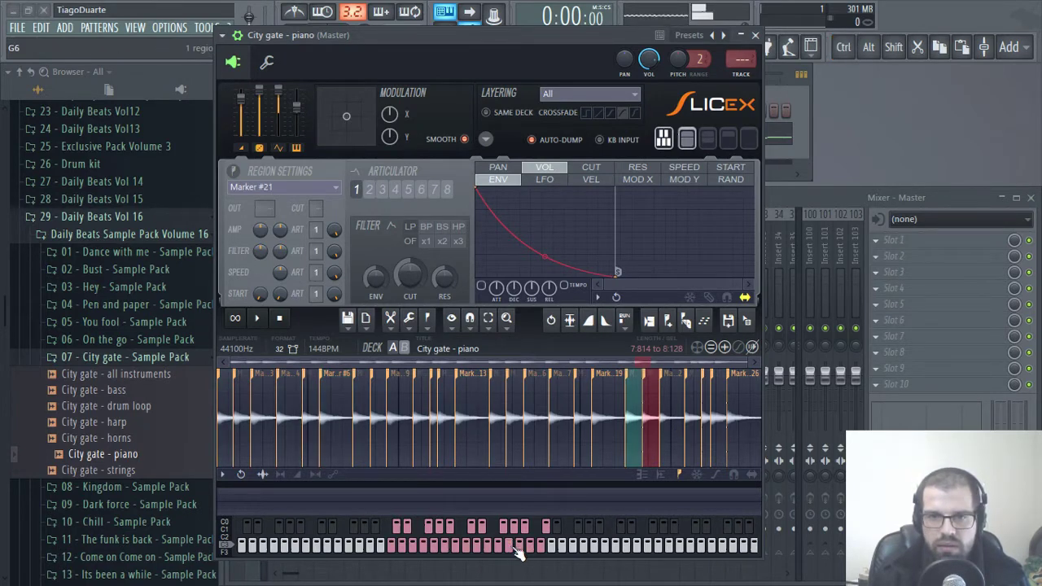
left_click(519, 546)
left_click(524, 530)
left_click(525, 530)
left_click(519, 548)
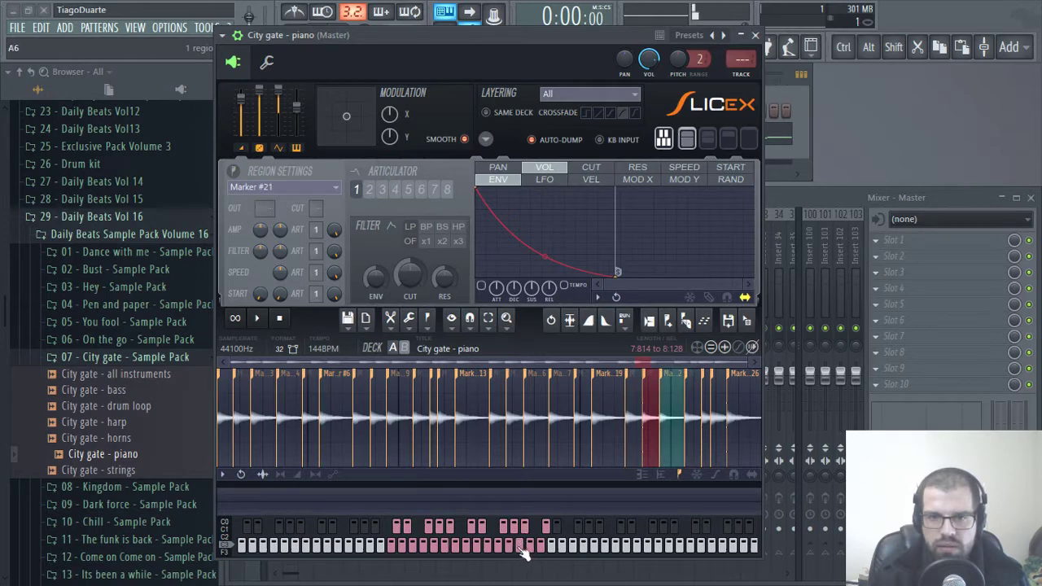
left_click(521, 548)
left_click(521, 548)
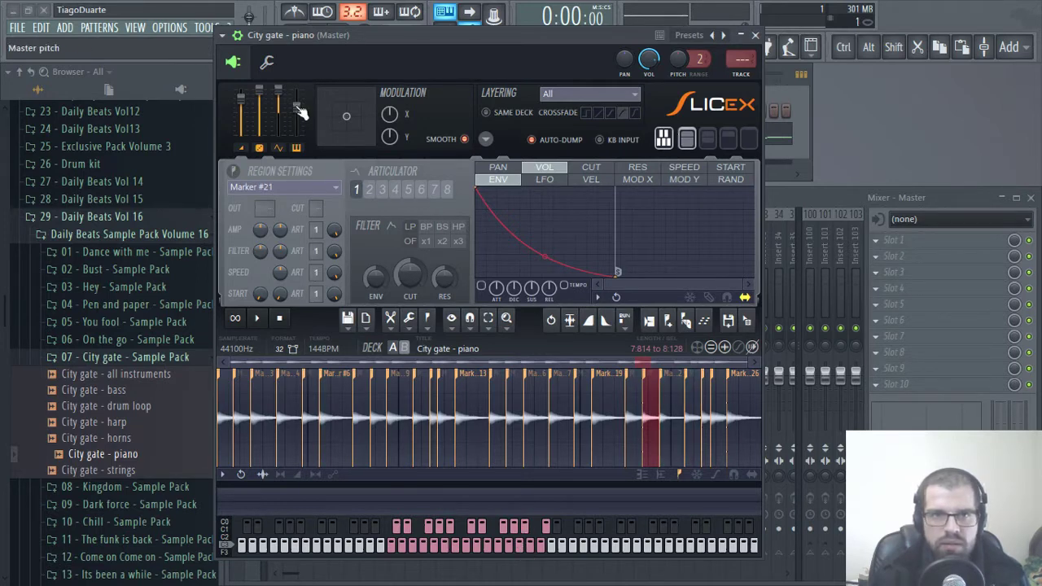
Lower Slicex's master pitch well below its middle setting and audition the first piano slices at the lower pitch
key("z")
key("z")
key("z")
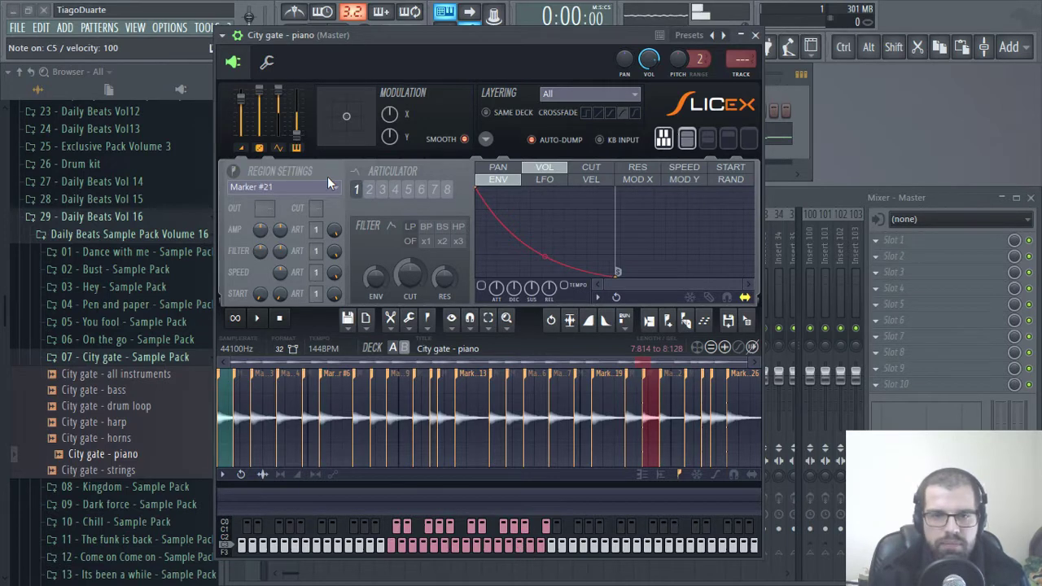
key("d")
Close Slicex, open the City gate - piano channel's piano roll and set the project tempo to 138 BPM
left_click(755, 36)
left_click(465, 136)
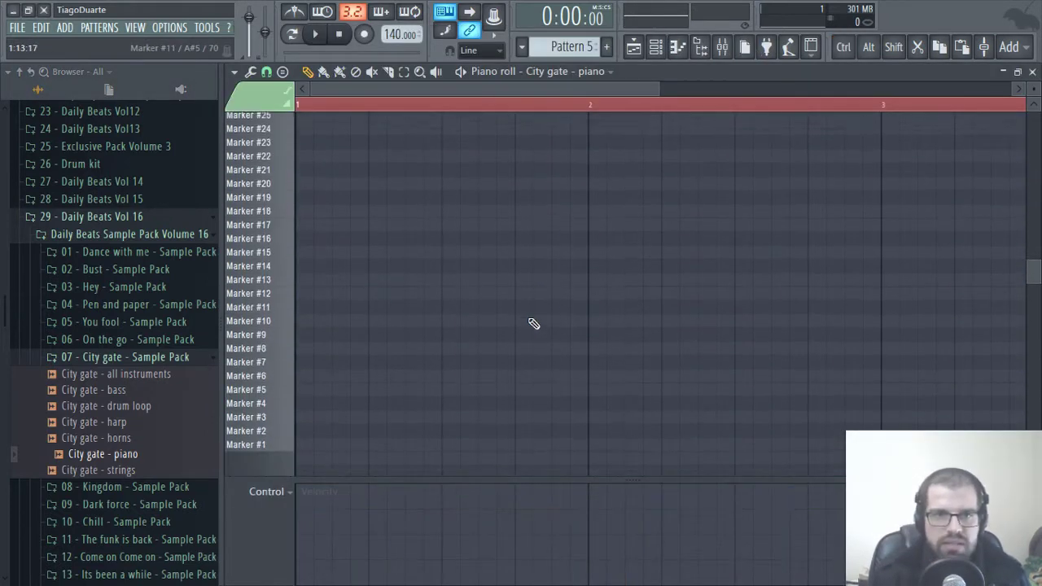
scroll(533, 323, "down", 5)
scroll(424, 256, "up", 2)
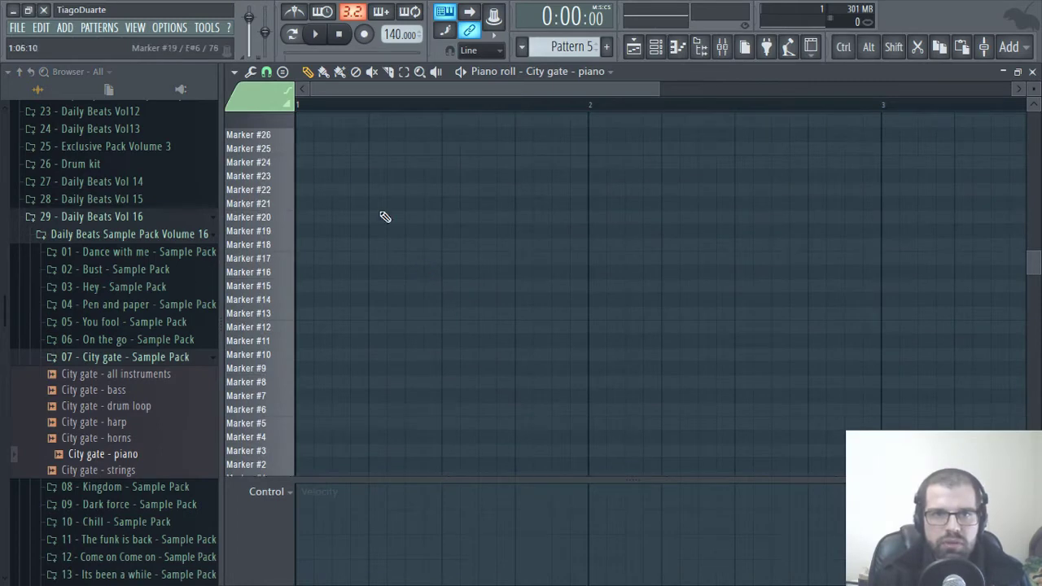
scroll(393, 34, "down", 2)
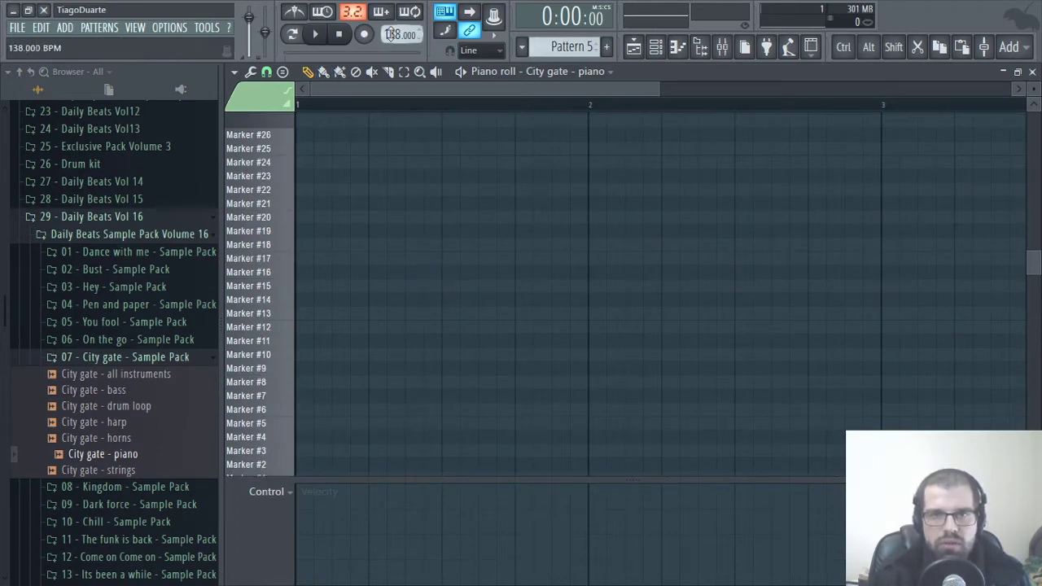
Turn on the metronome and switch playback to pattern mode, with the lowest slice markers in view in the piano roll
left_click(315, 33)
scroll(315, 380, "down", 3)
scroll(316, 380, "down", 2)
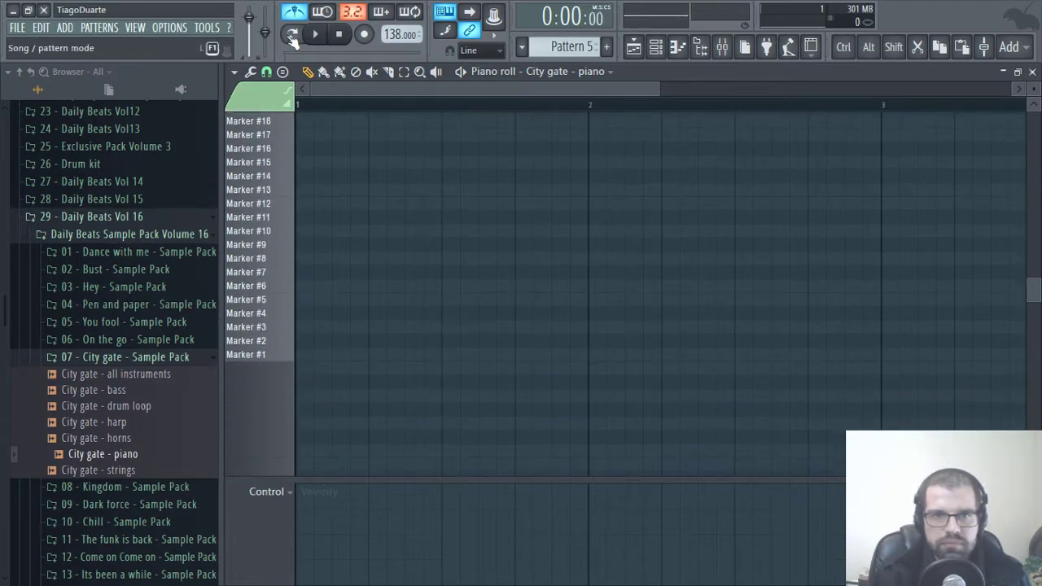
left_click(291, 35)
key("space")
Draw a Marker #1 note at the start of bar 1, lengthen it to 0:08:00 and play the pattern
left_click(303, 355)
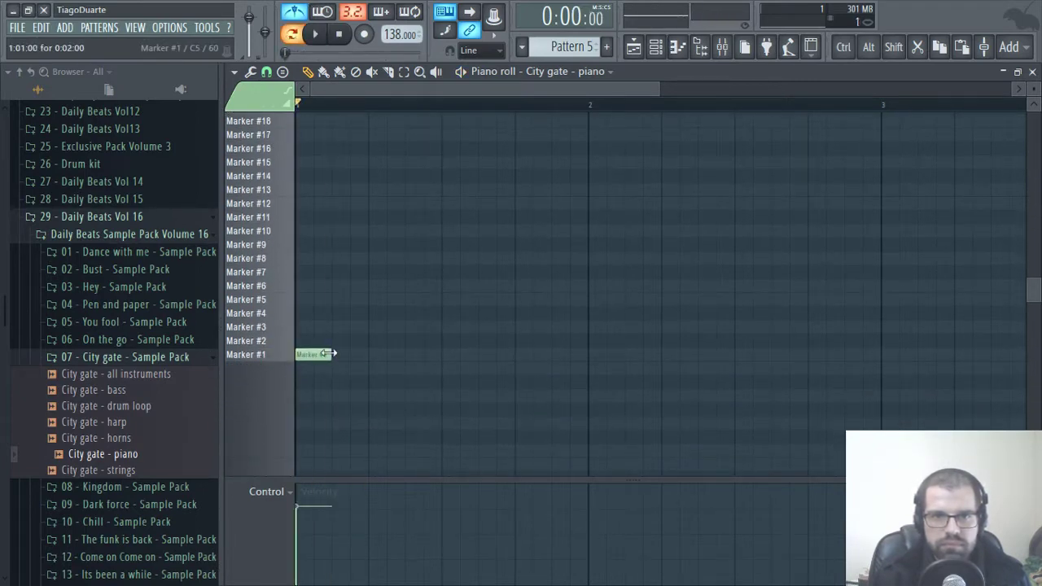
mouse_move(331, 356)
left_mouse_down()
mouse_move(458, 356)
mouse_move(440, 355)
left_mouse_up()
key("space")
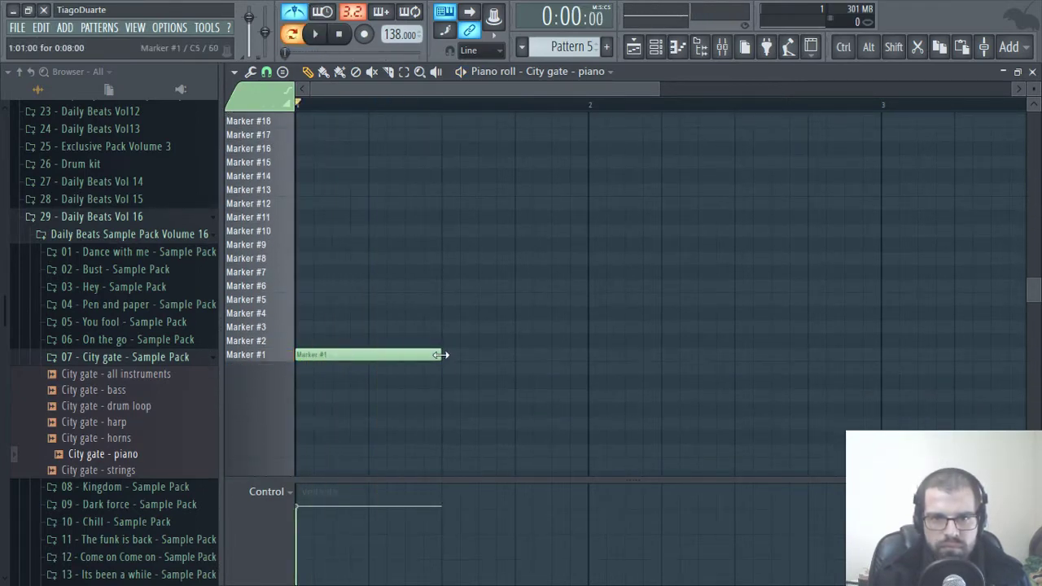
Resize the bar 1 Marker #1 note to 0:06:00, trying out and deleting a second Marker #1 note right behind it
key("space")
left_click_drag(441, 355, 383, 356)
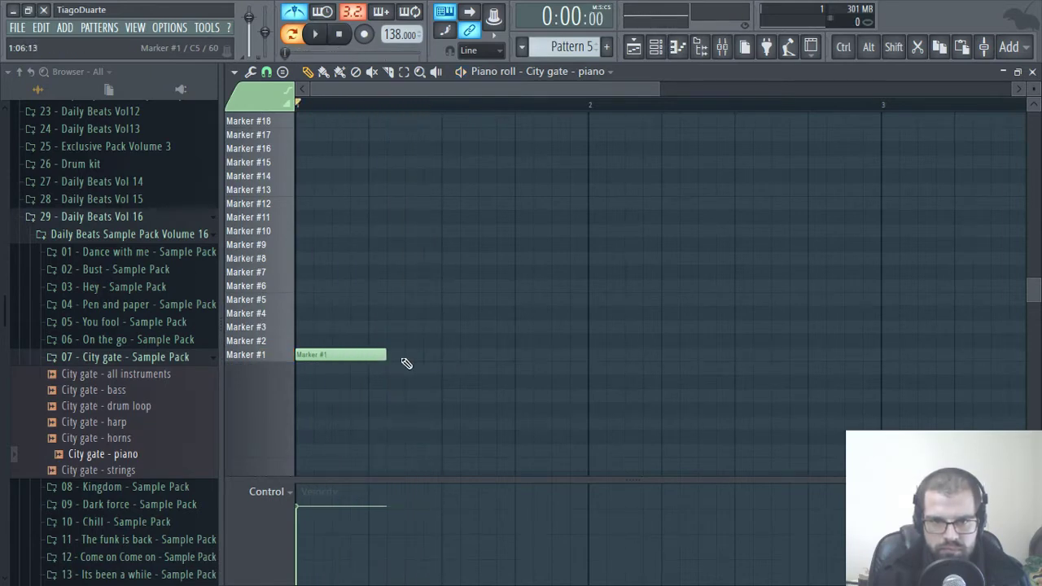
left_click(406, 356)
key("space")
key("space")
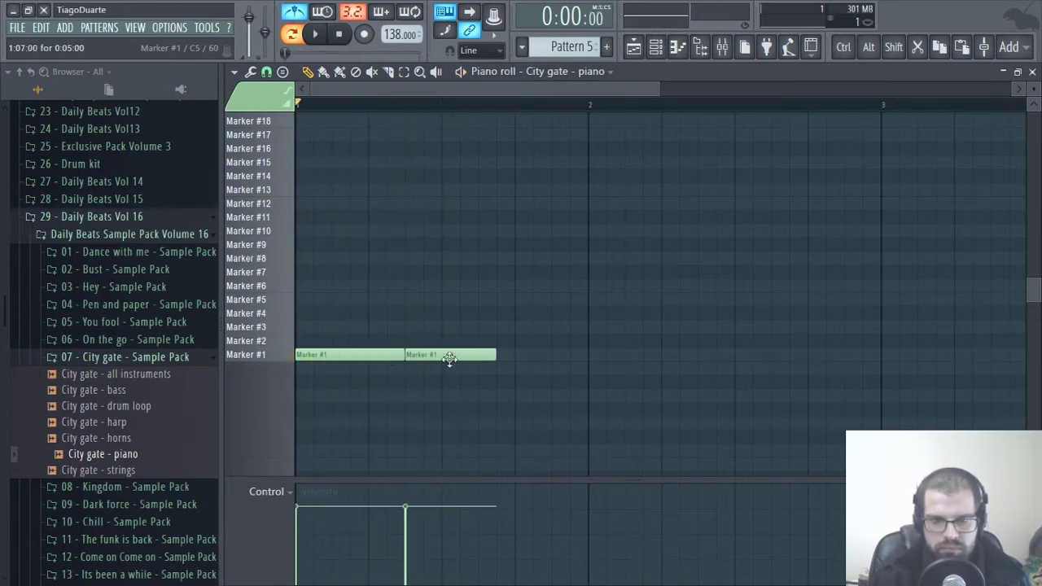
key("space")
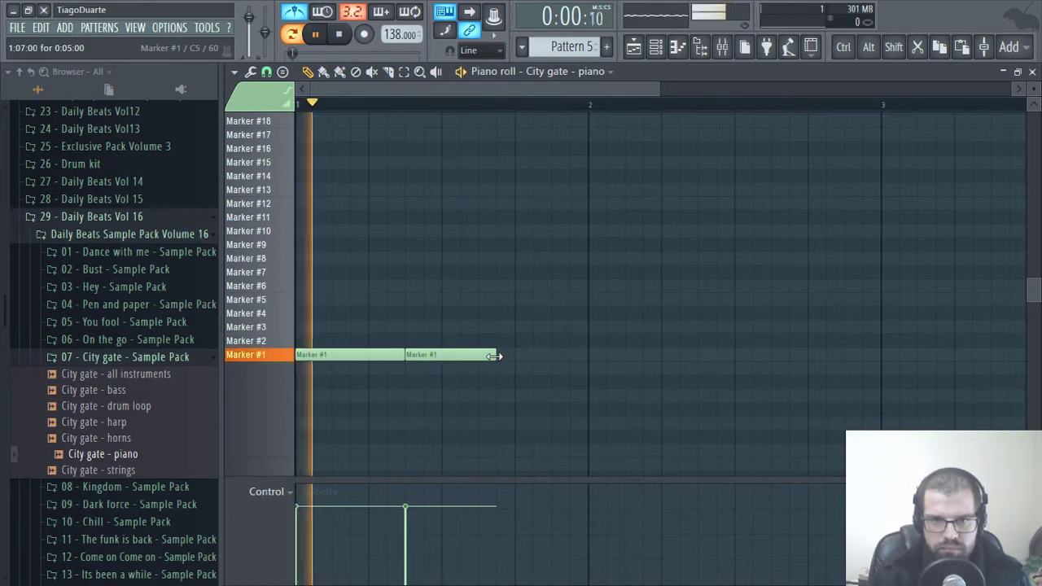
key("space")
right_click(456, 355)
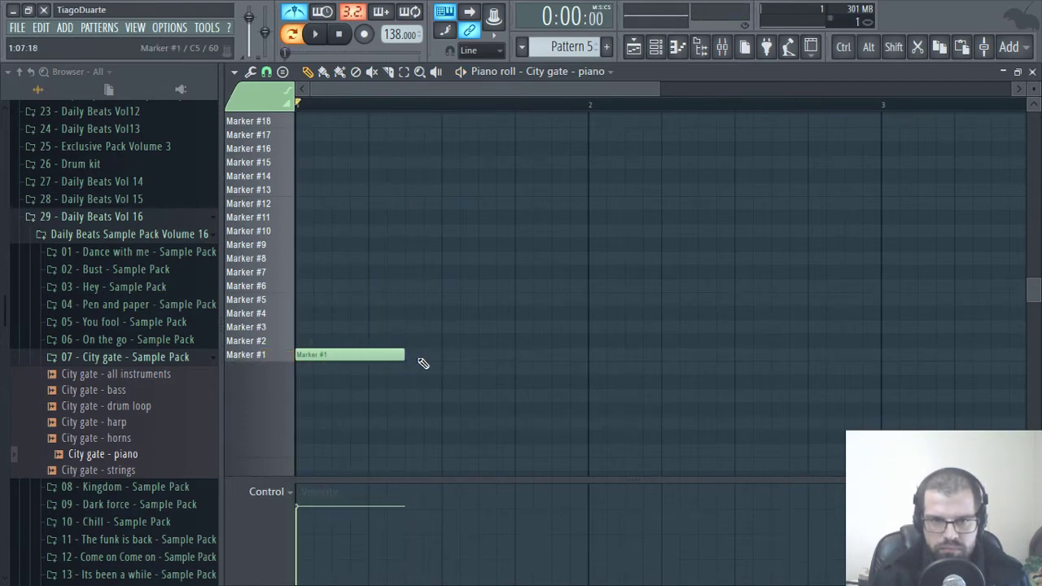
Add a Marker #1 note at 1:07:00 lasting 0:04:00 and a Marker #3 note at 1:11:00 lasting 0:06:00
left_click(409, 355)
key("space")
left_click(489, 327)
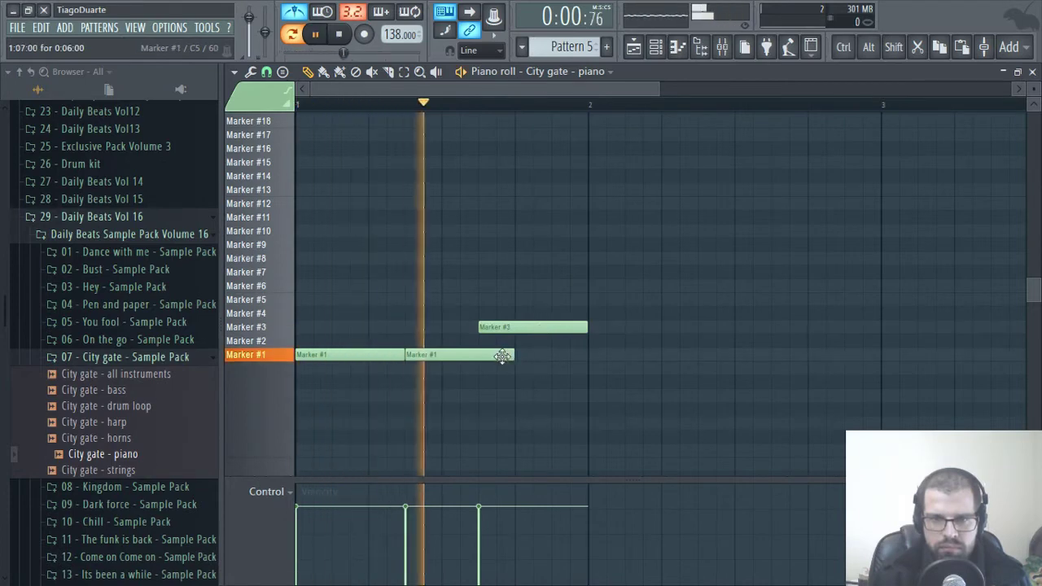
left_click_drag(514, 355, 477, 355)
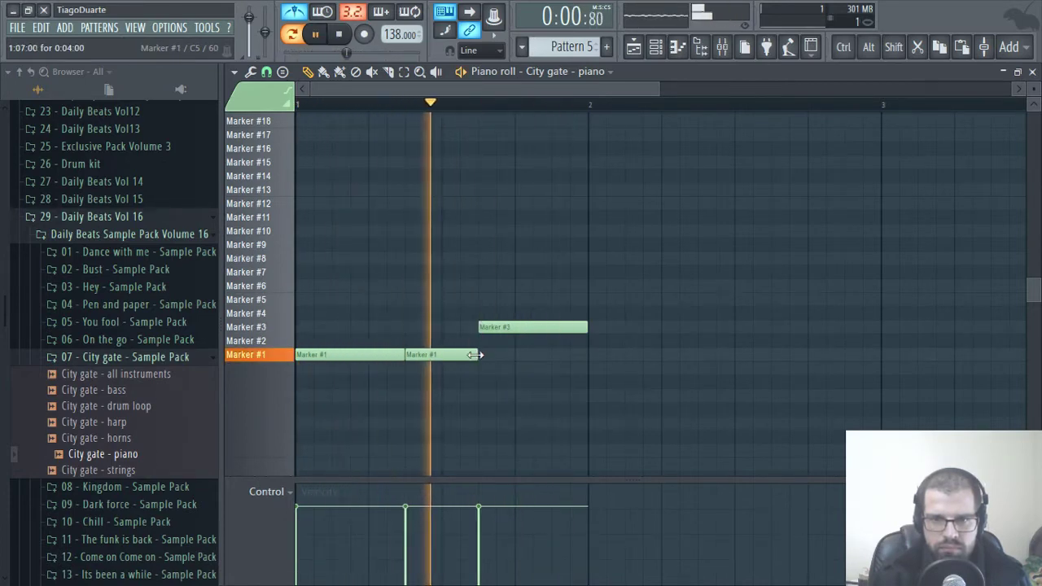
key("space")
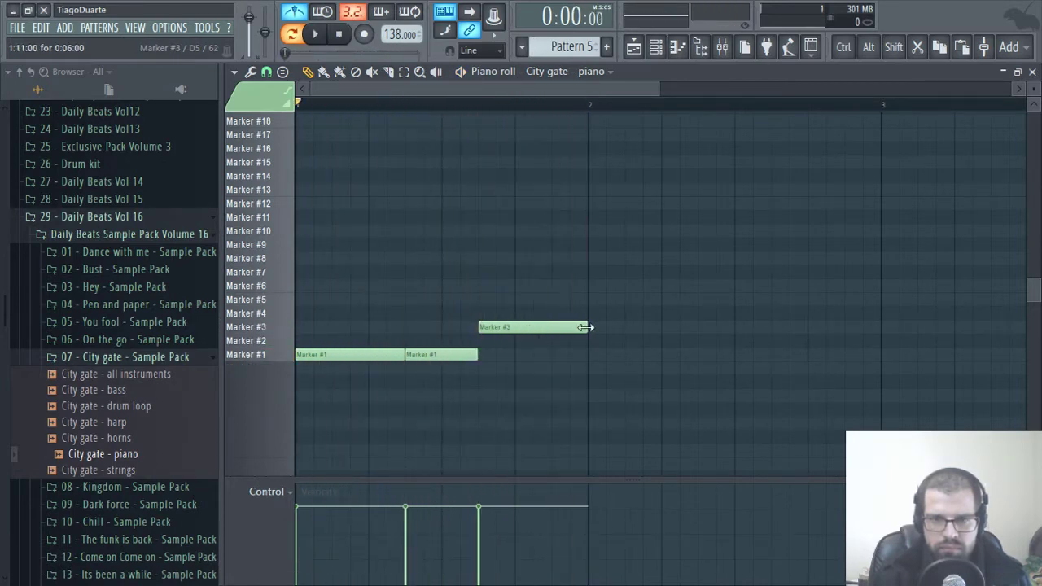
Select the three bar 1 notes and duplicate them into bars 2 and 3 while the pattern plays
key("space")
scroll(551, 332, "down", 3)
left_click_drag(462, 280, 347, 359)
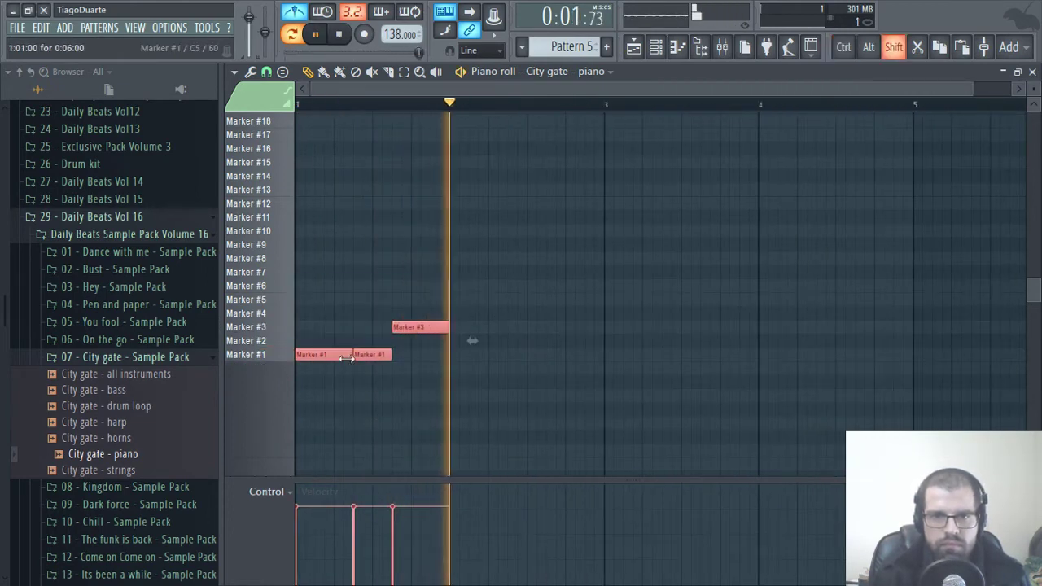
key("ctrl+b")
key("ctrl+b")
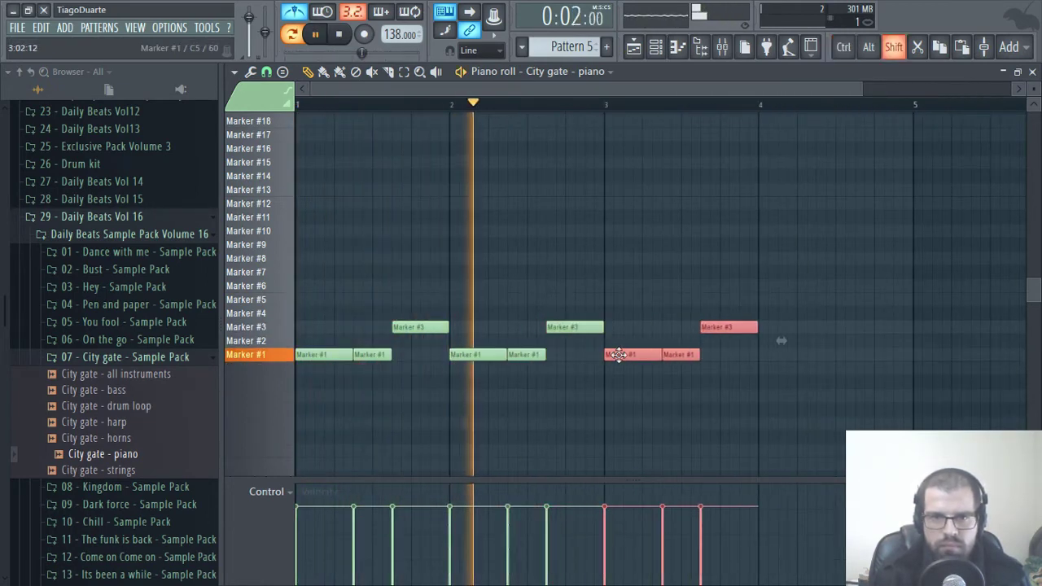
Copy the three-note phrase into bar 4 and raise the copy to Marker #20 and Marker #22, with playback restarted
left_click_drag(619, 355, 768, 263)
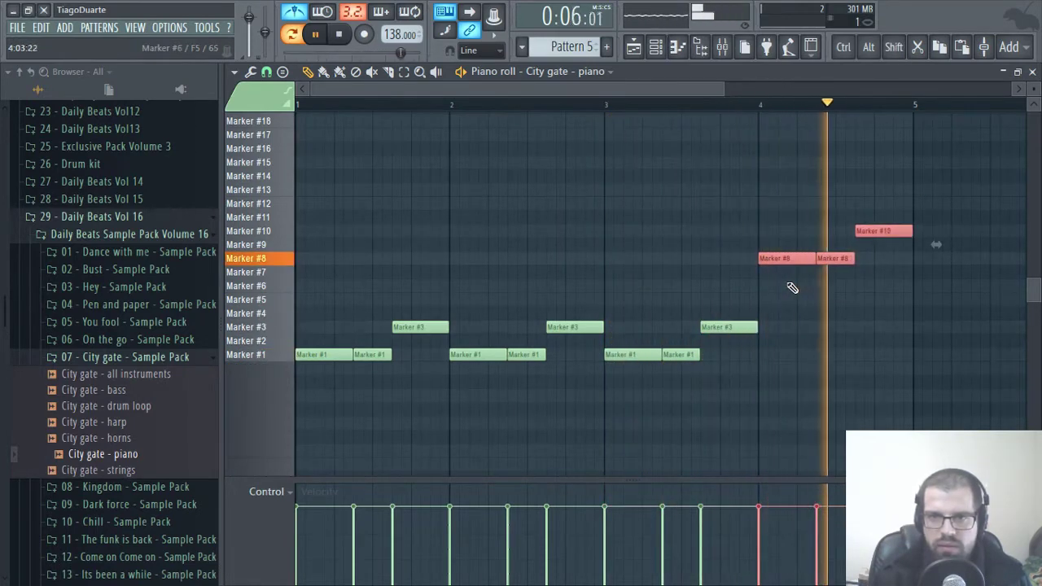
key("space")
scroll(447, 277, "up", 3)
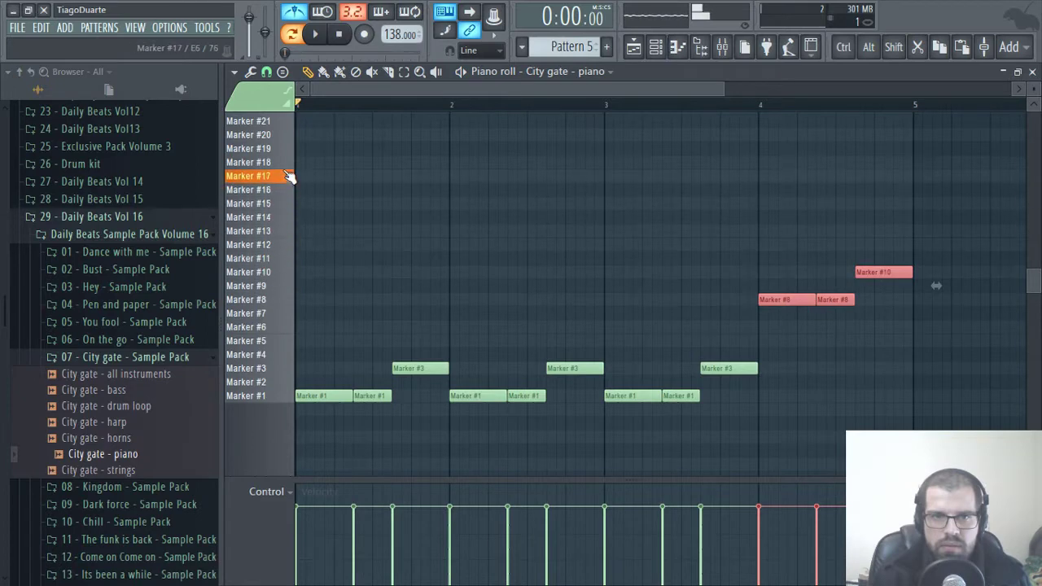
scroll(282, 191, "up", 4)
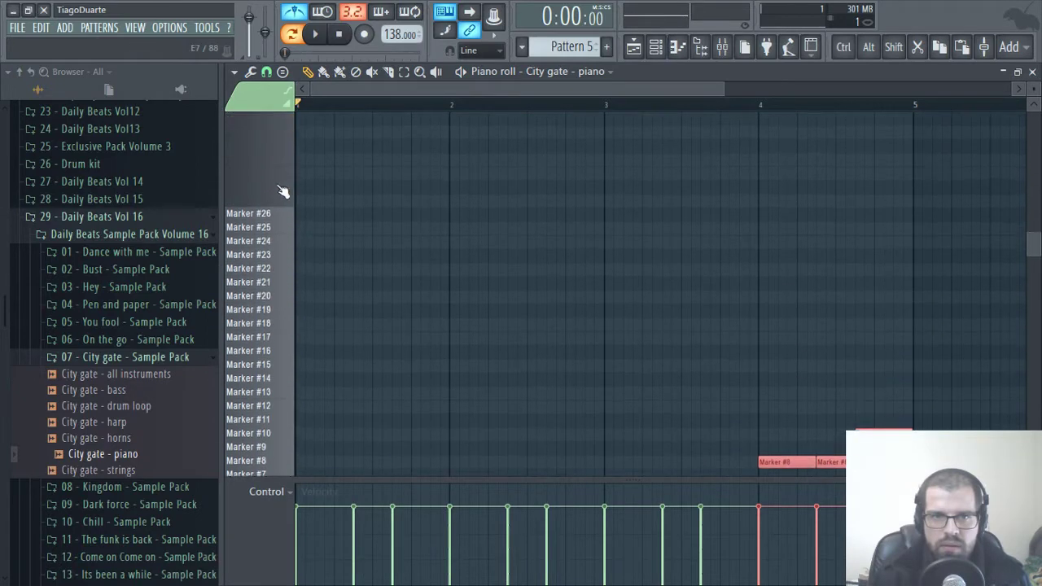
mouse_move(780, 463)
left_mouse_down()
mouse_move(787, 298)
mouse_move(764, 293)
left_mouse_up()
key("space")
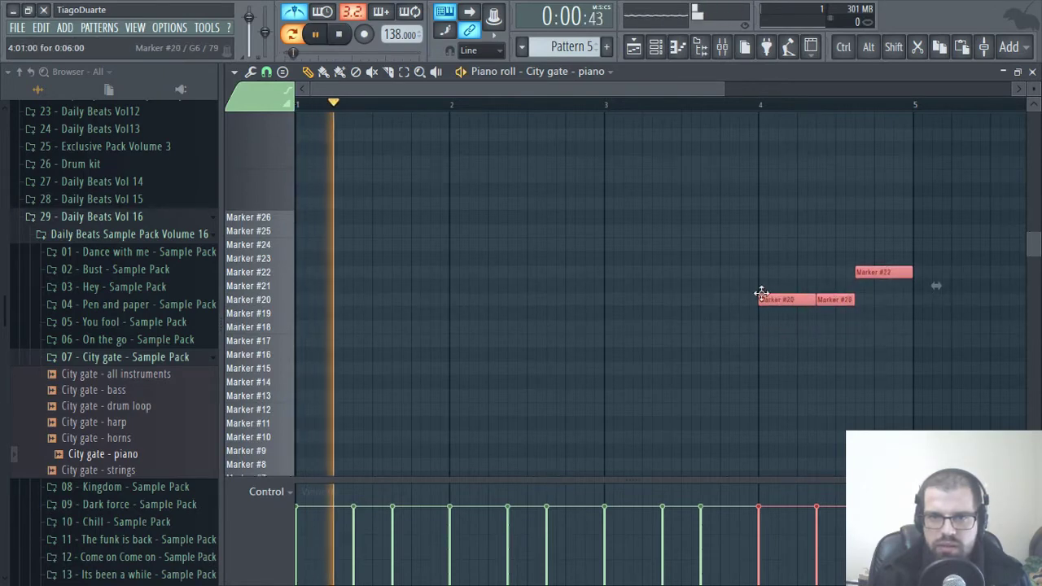
Deselect the notes and add a Marker #22 note at 2:13:00 lasting 0:04:00
left_click(744, 293)
left_click(568, 272)
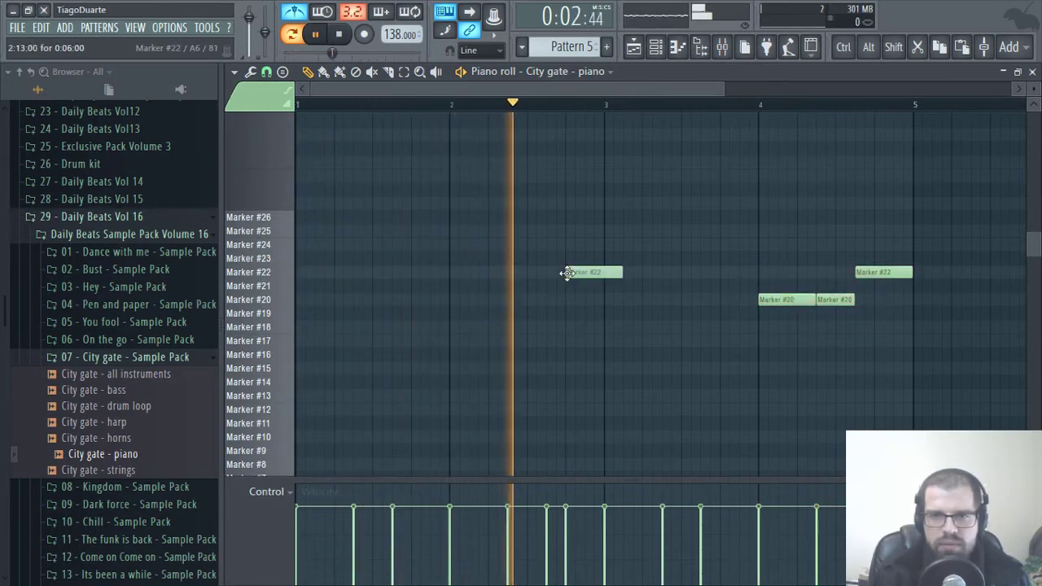
left_click_drag(622, 272, 602, 273)
key("space")
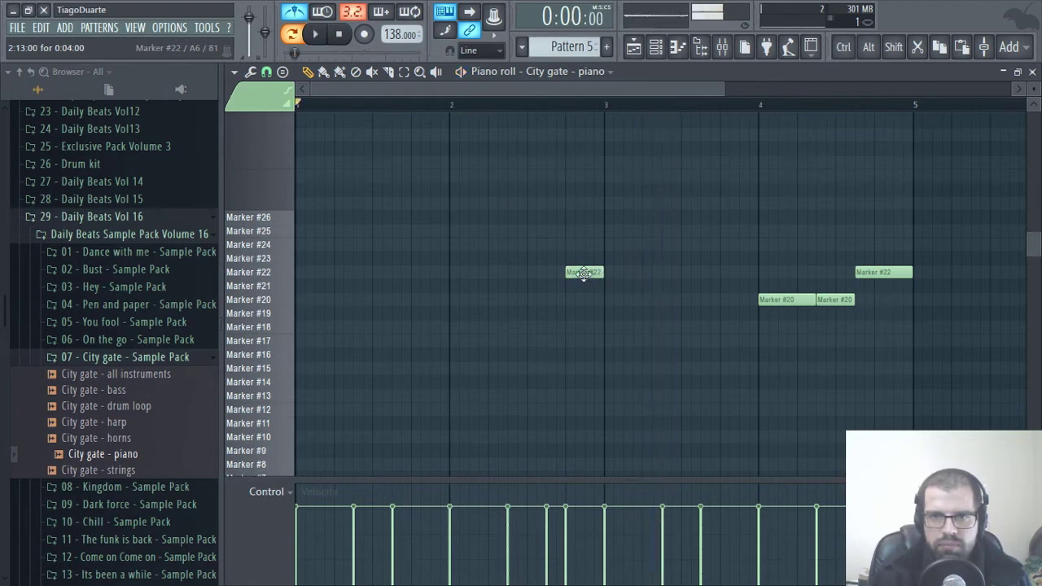
Play the pattern and add short Marker #20 and Marker #21 notes leading up to bar 2's Marker #22 note
key("space")
key("space")
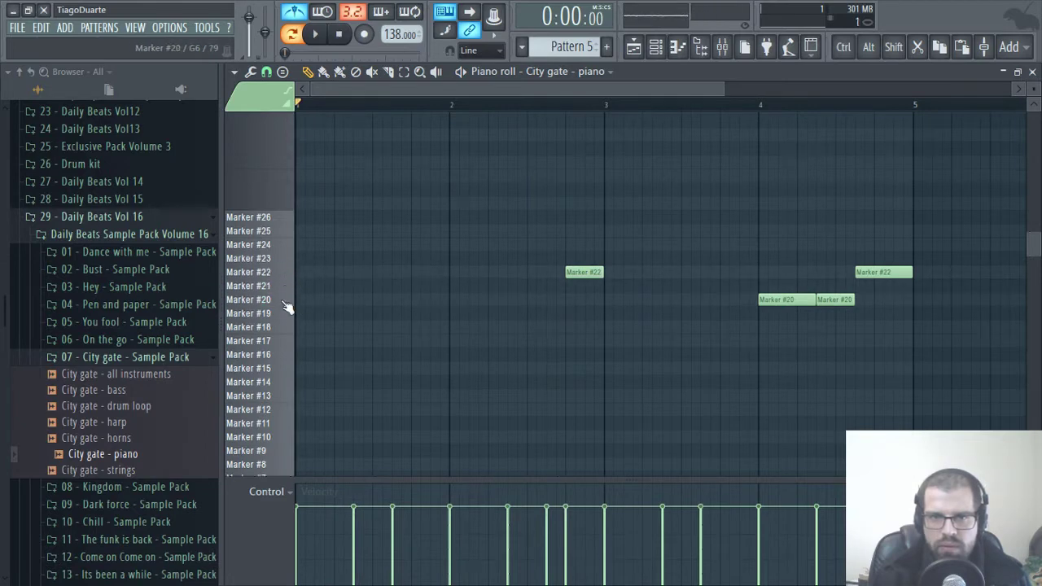
left_click(290, 287)
left_click_drag(542, 299, 533, 302)
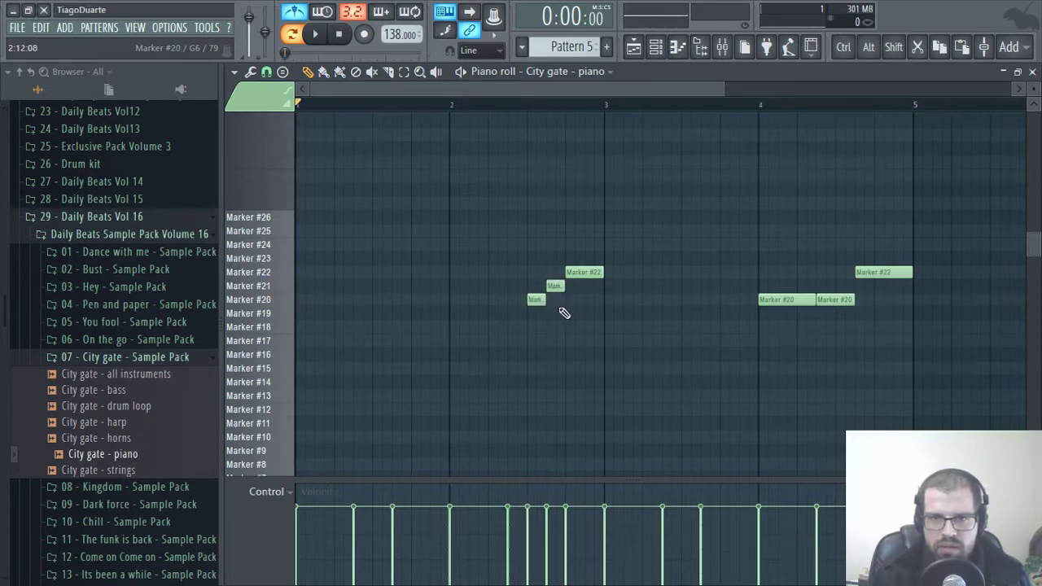
Delete bar 2's Marker #3 note, trim its second Marker #1 note to meet the Marker #20 note, and play the pattern
scroll(560, 336, "down", 6)
scroll(565, 361, "up", 4)
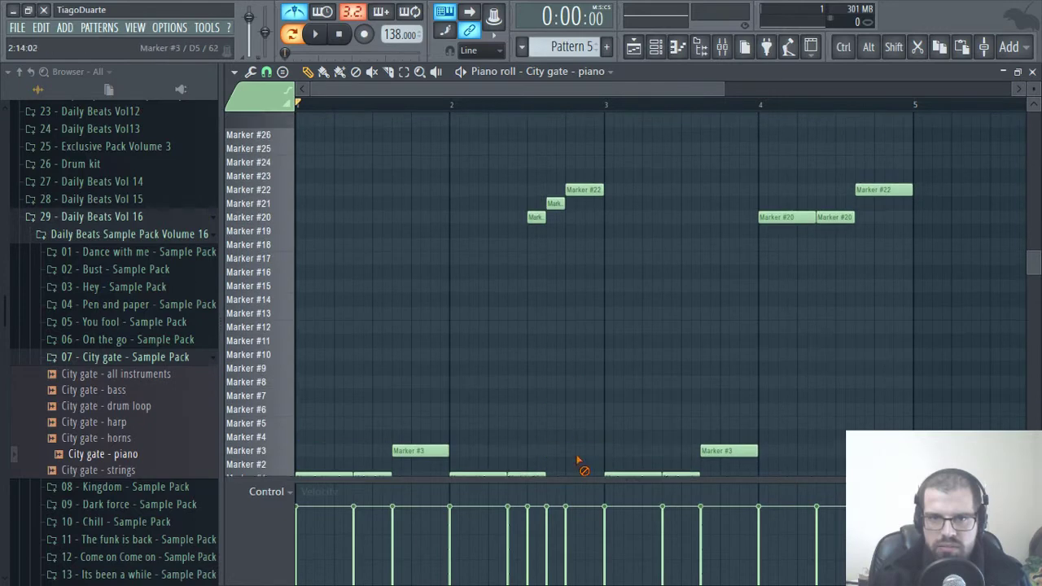
scroll(578, 462, "down", 4)
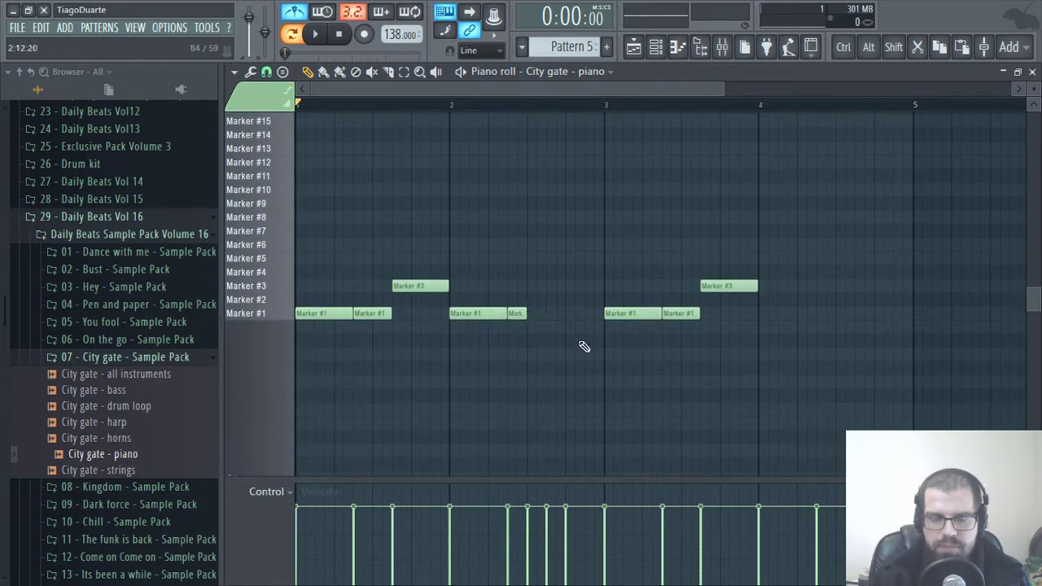
key("space")
scroll(582, 350, "up", 3)
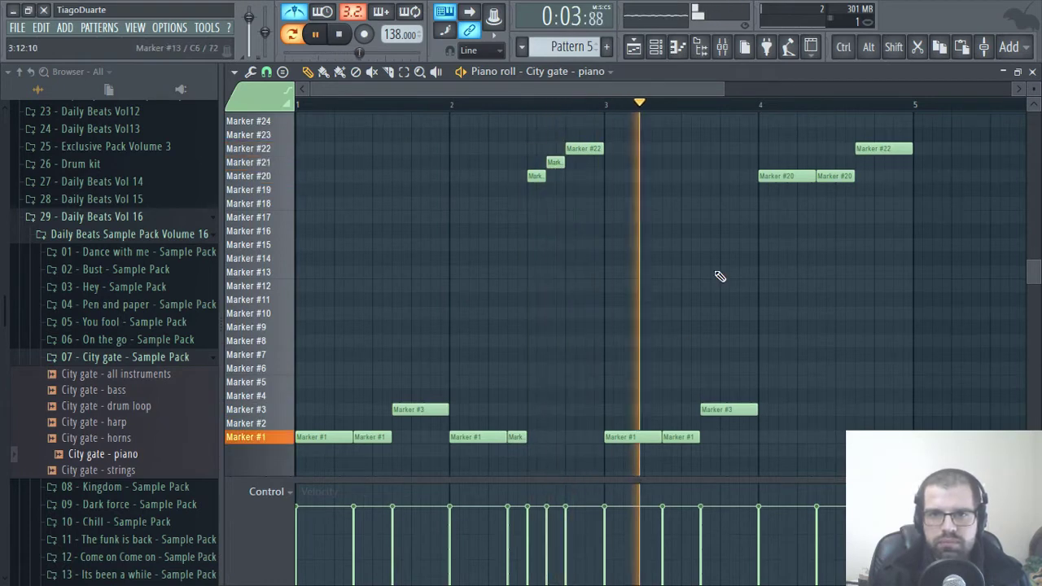
scroll(652, 298, "up", 4)
scroll(651, 297, "left", 2)
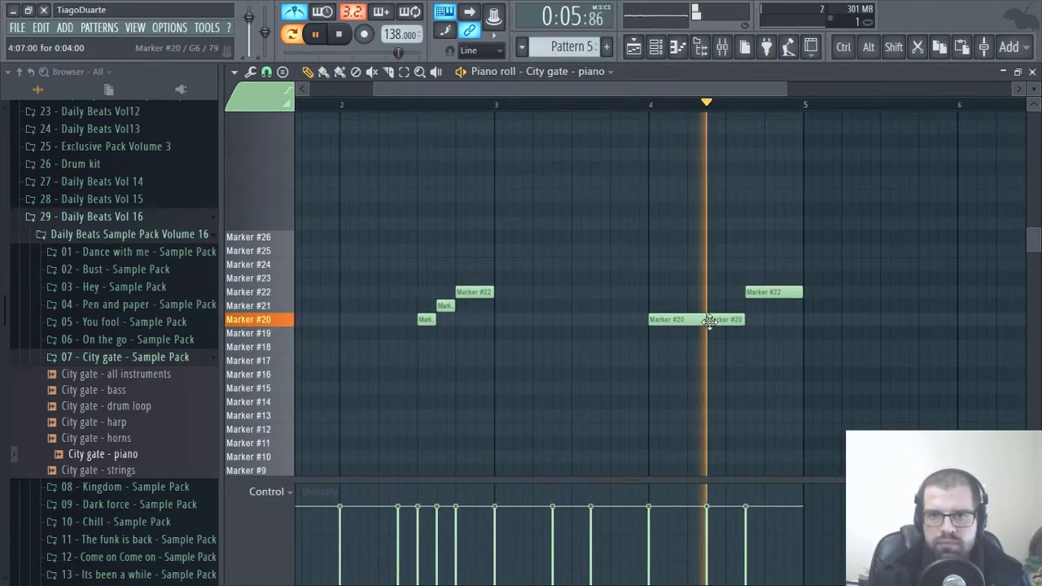
Rework bar 4 into a rising run of Marker #20, #21, #22, #24 and #26 notes that fills the bar
key("space")
left_click_drag(709, 321, 711, 299)
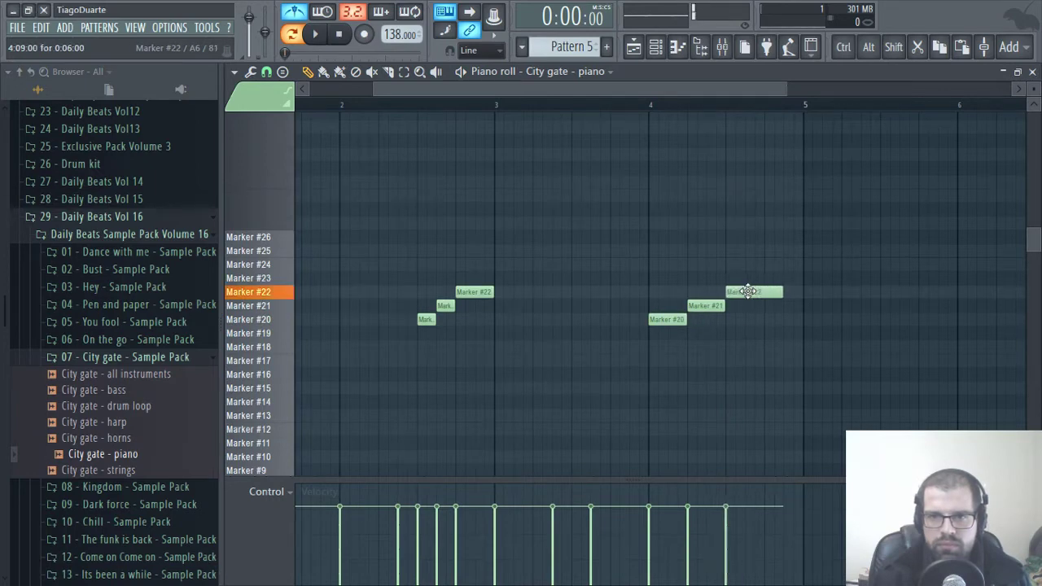
mouse_move(784, 291)
left_mouse_down()
mouse_move(767, 274)
mouse_move(767, 238)
left_mouse_up()
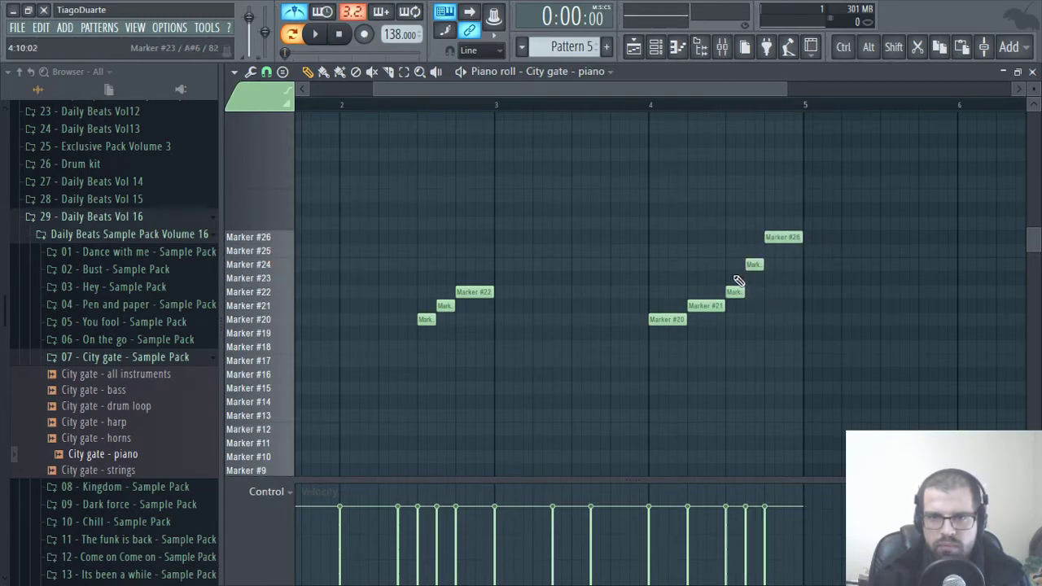
Play the full four-bar pattern, close the piano roll and route the City gate - piano channel to mixer Insert 2
right_click(572, 288, "ctrl")
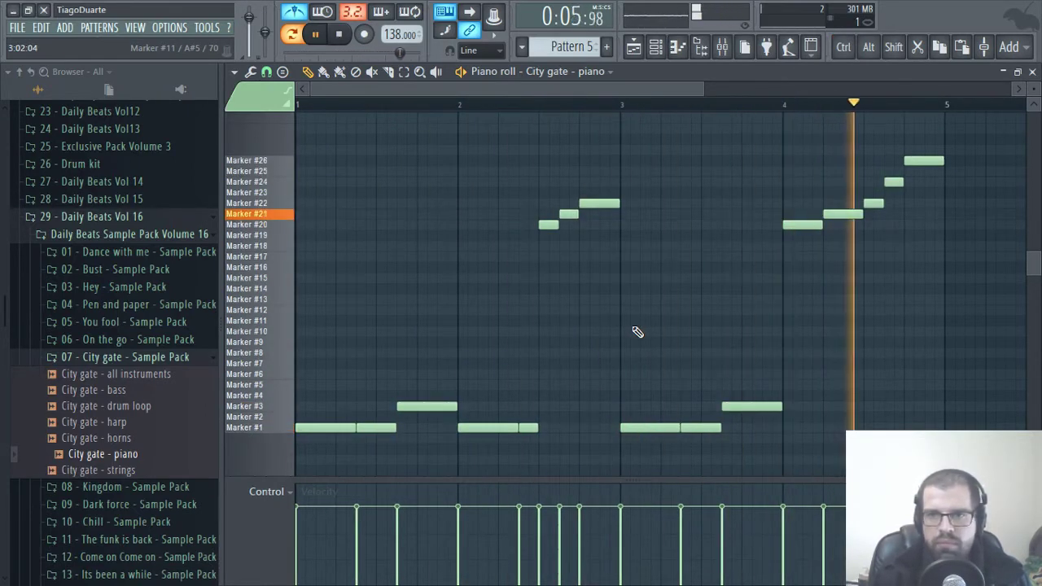
left_click(1034, 72)
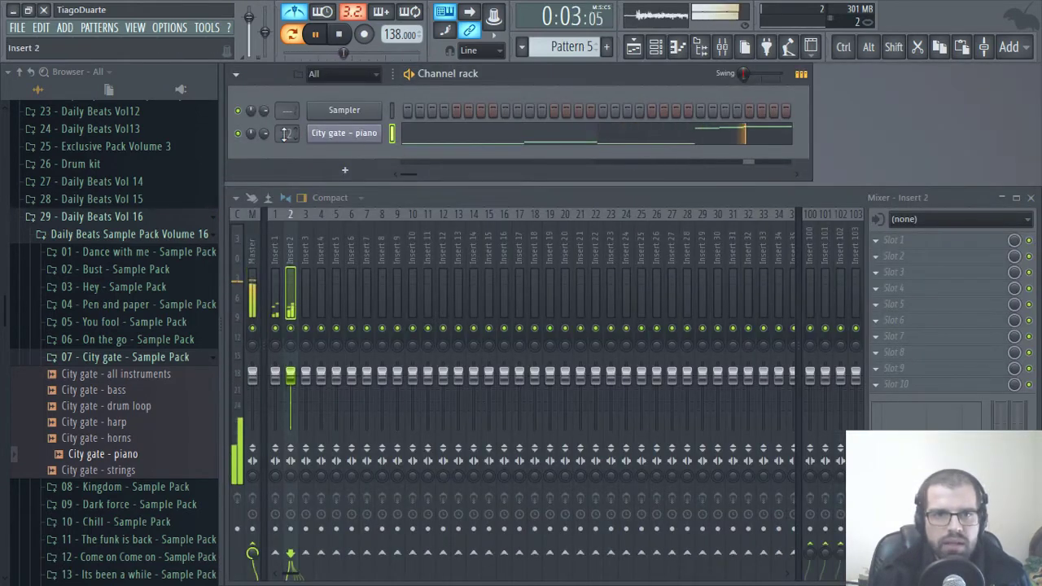
Place Pattern 5 at bar 1 of playlist Track 1 and play the song looped over bars 1 to 4
left_click(634, 46)
left_click(435, 140)
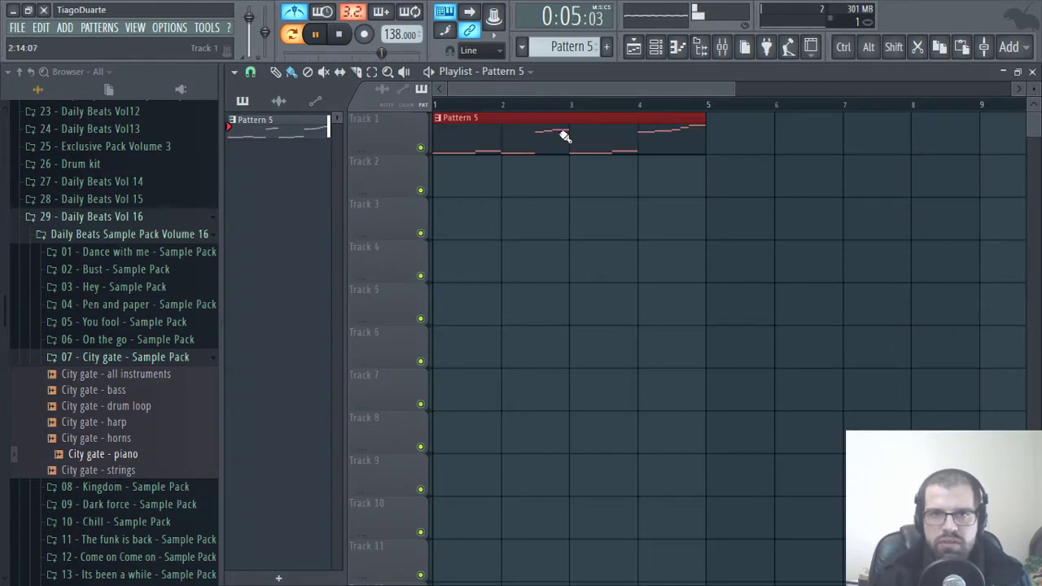
left_click_drag(705, 107, 434, 114)
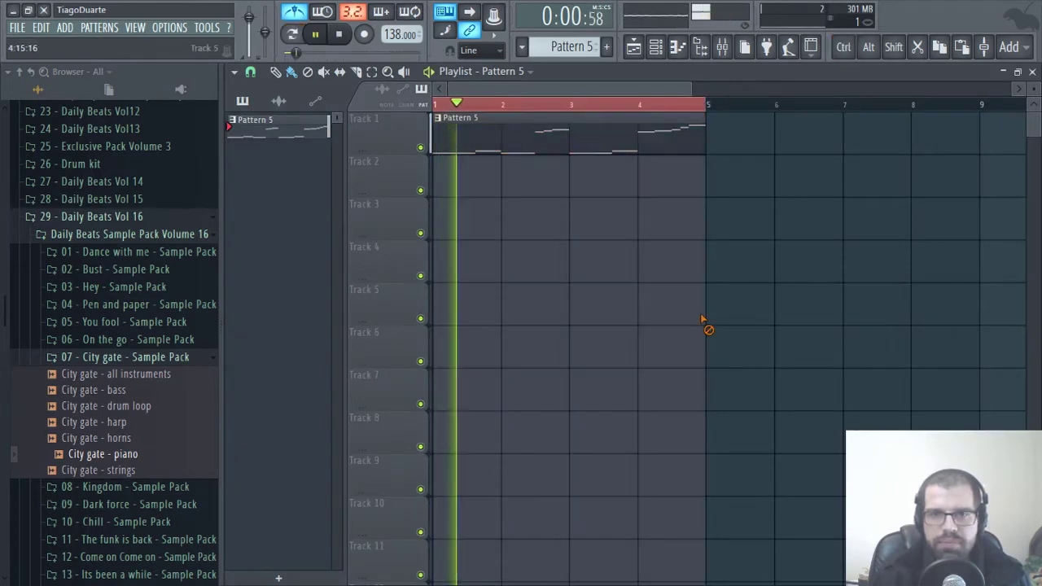
left_click(1033, 71)
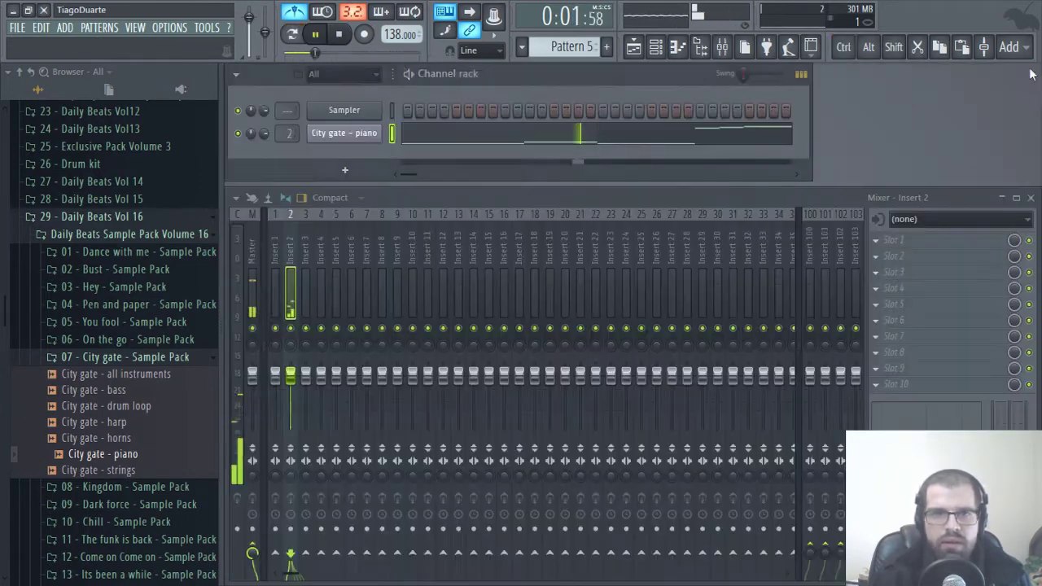
Preview the City gate - drum loop sample and open it in a new Slicex channel
left_click(140, 405)
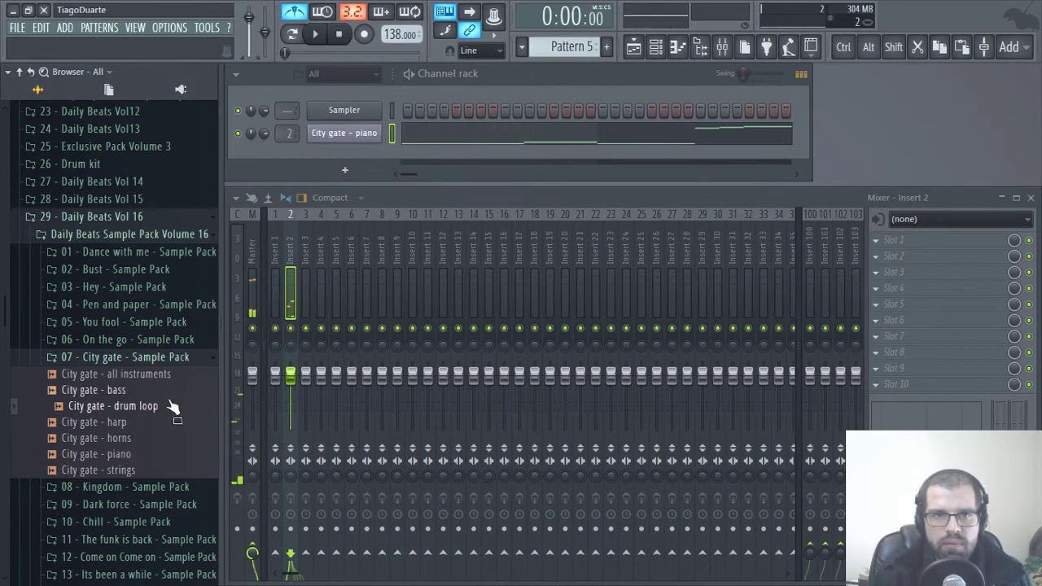
right_click(140, 402)
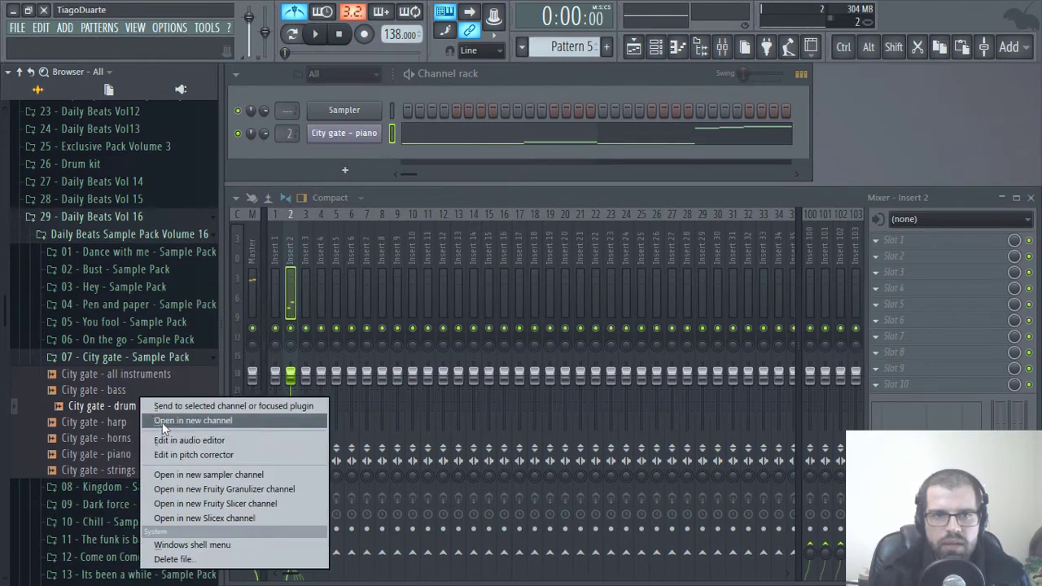
left_click(241, 519)
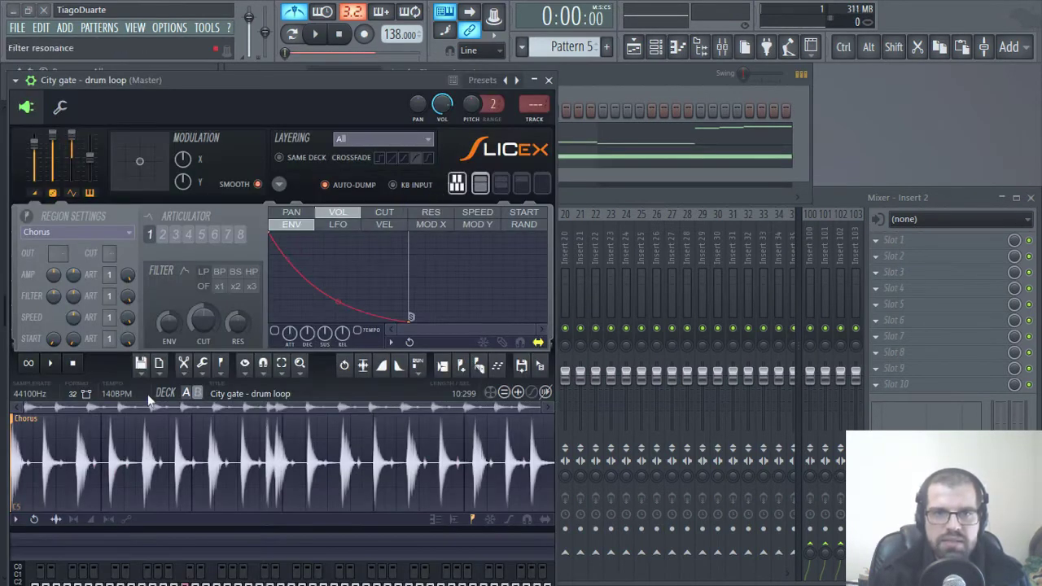
Delete the Chorus marker from the drum loop and slice it with medium auto-slicing
right_click(31, 421)
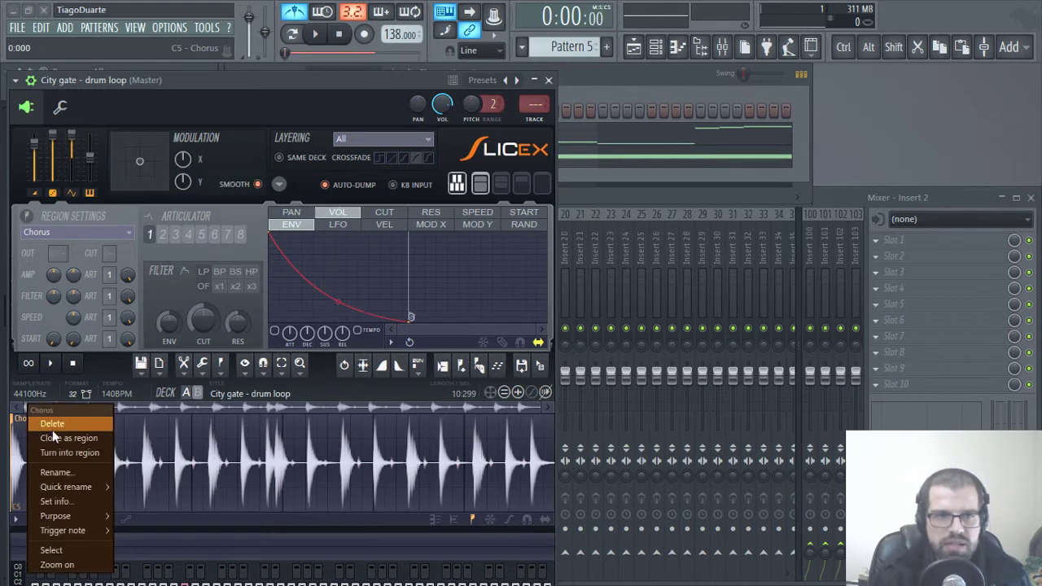
left_click(63, 432)
left_click(225, 366)
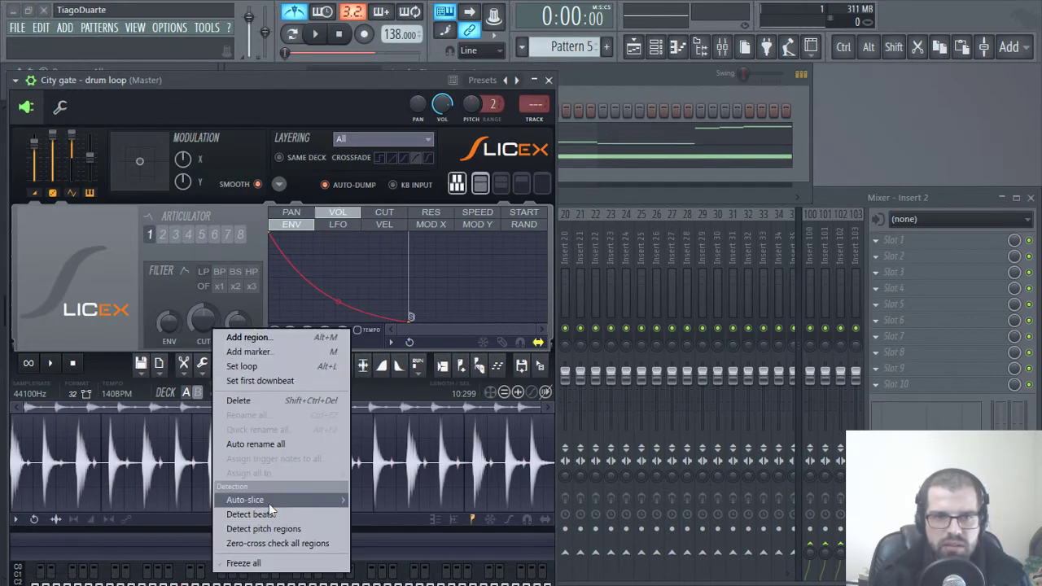
mouse_move(269, 500)
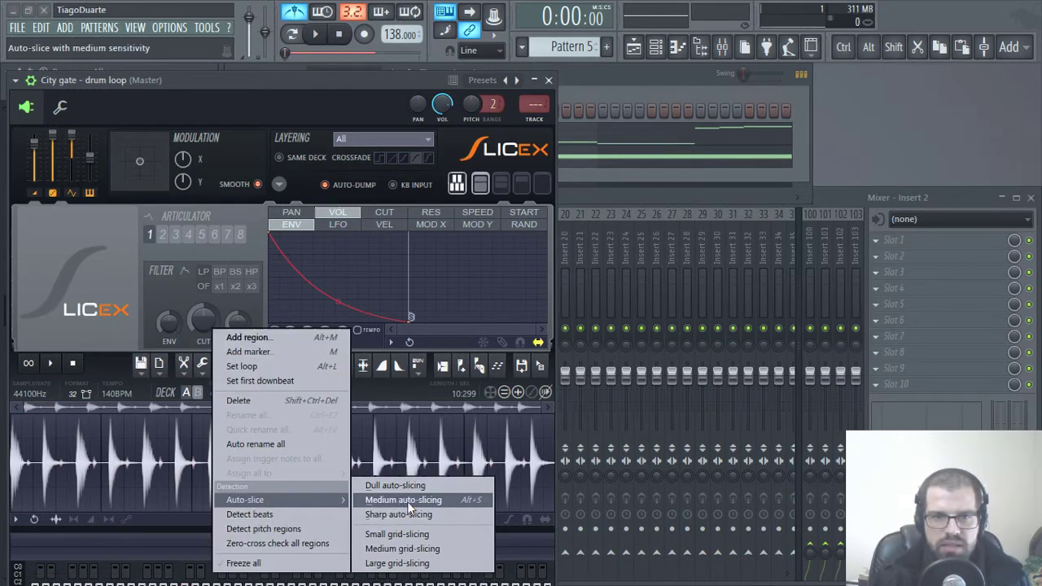
left_click(408, 500)
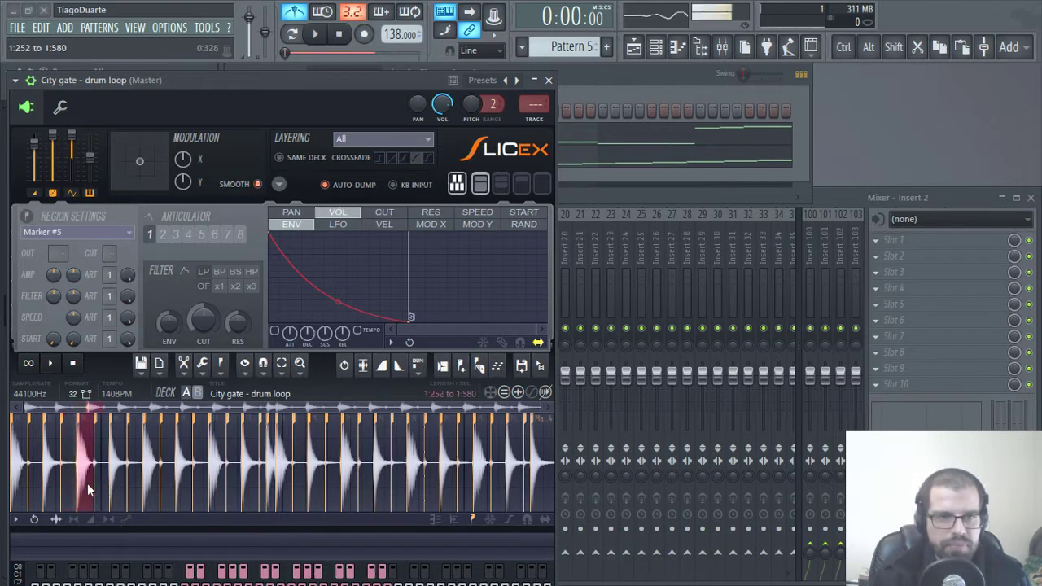
Audition individual slices of the City gate drum loop across several octaves to tell its different drum hits apart
key("q")
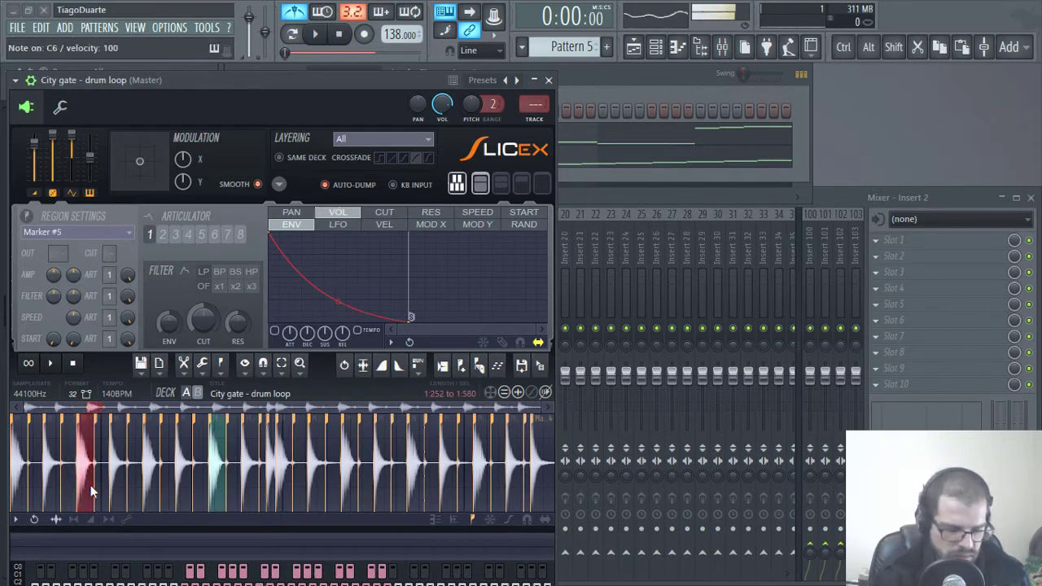
key("q")
key("q")
key("2")
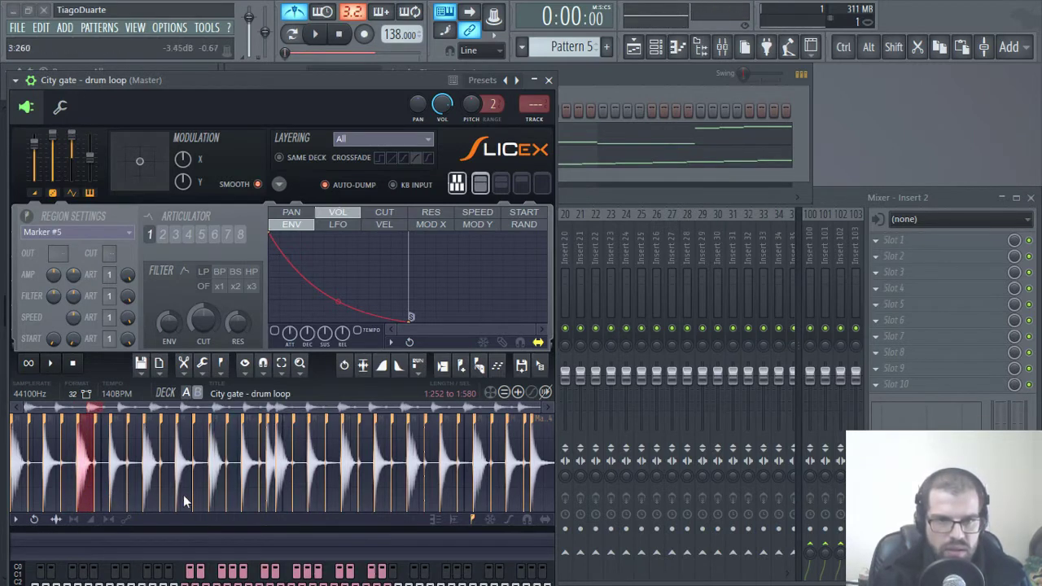
key("e")
key("e")
key("r")
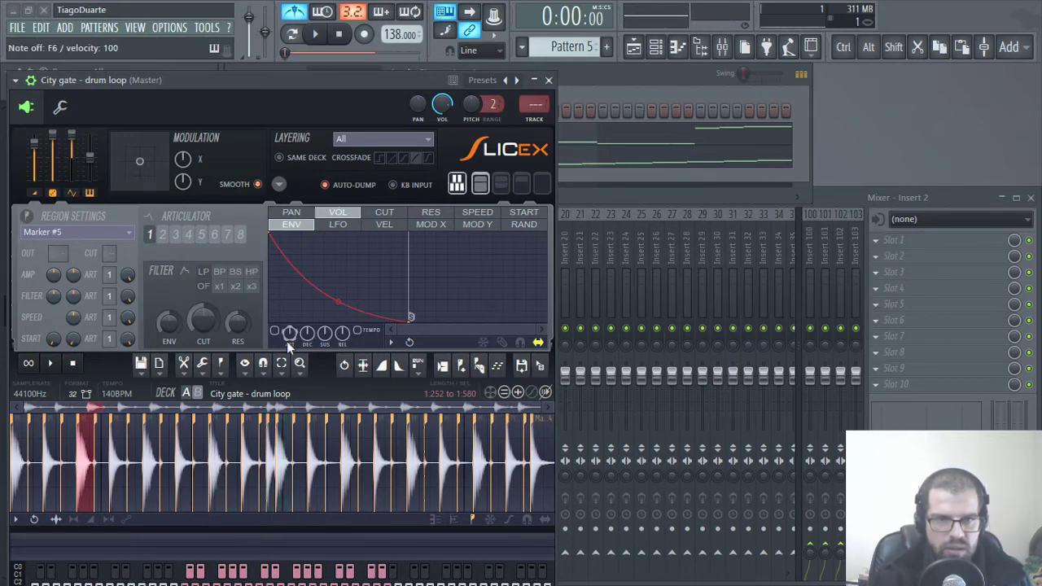
key("q")
key("z")
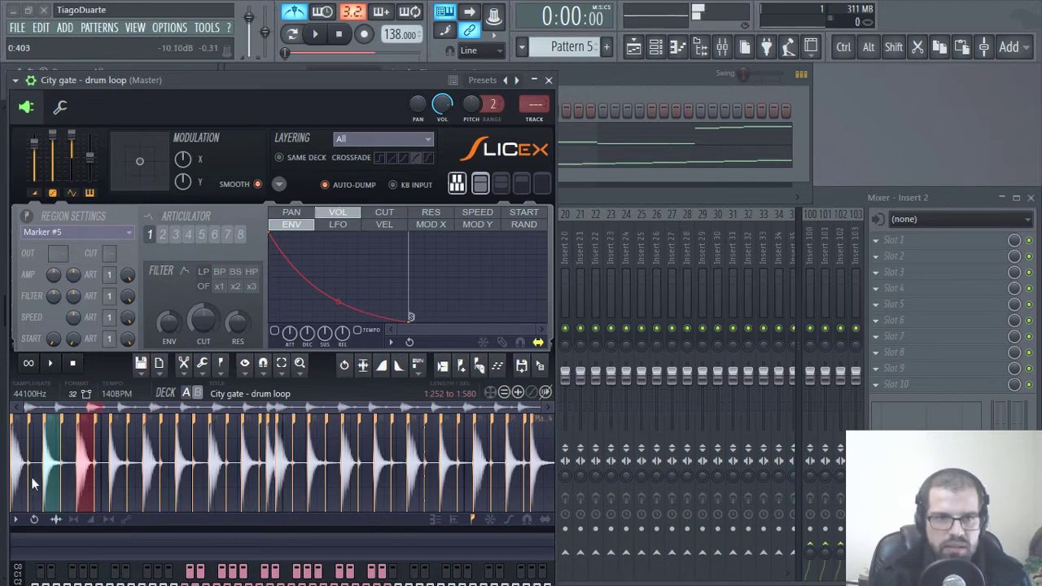
Examine the slice boundaries around Marker #1 to Marker #4 in the drum loop waveform while auditioning those slices
scroll(32, 481, "up", 4)
key("x")
key("x")
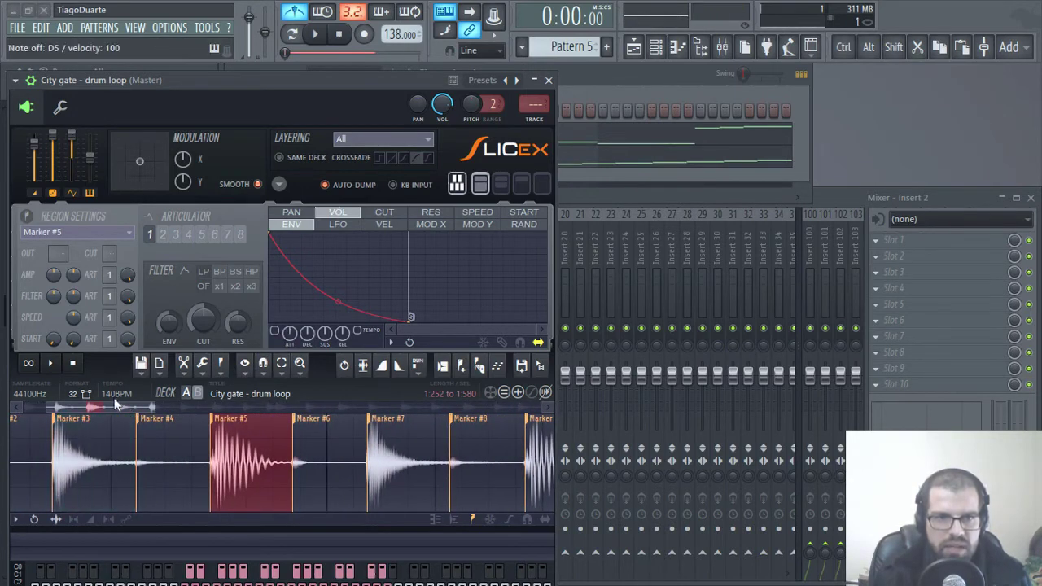
left_click_drag(115, 405, 5, 412)
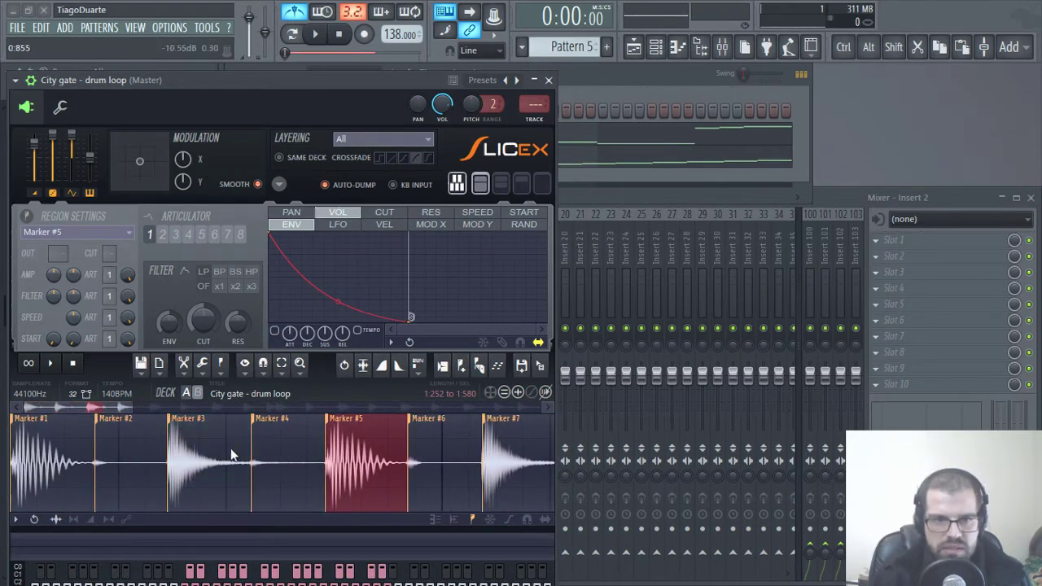
scroll(249, 469, "up", 4)
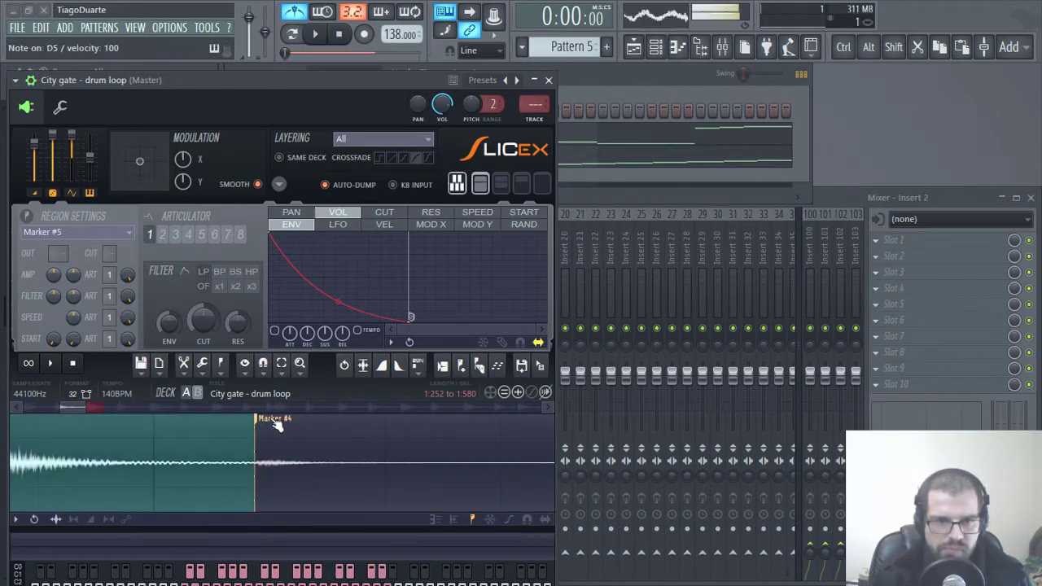
scroll(195, 469, "down", 4)
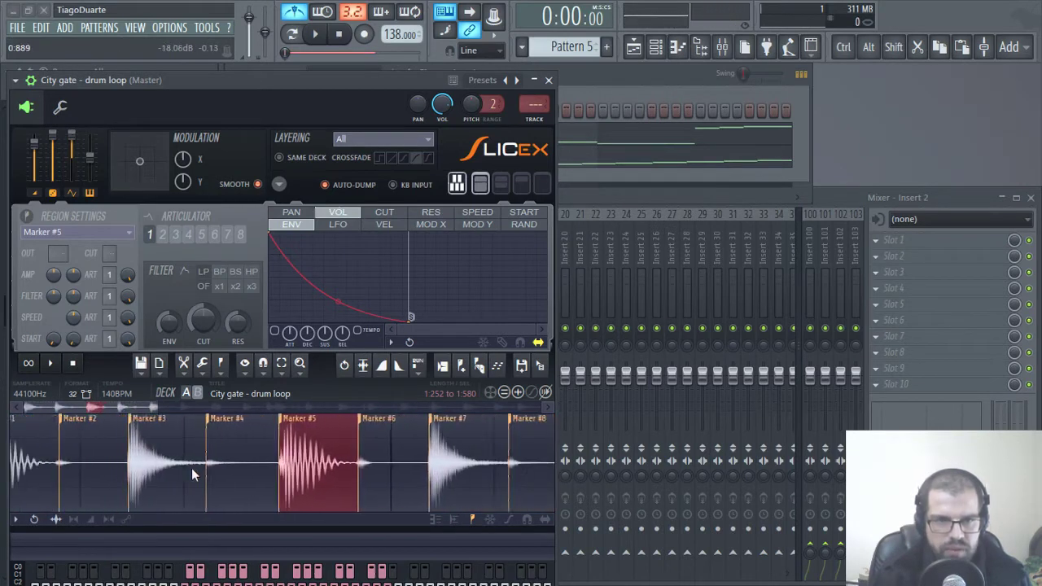
scroll(63, 473, "up", 5)
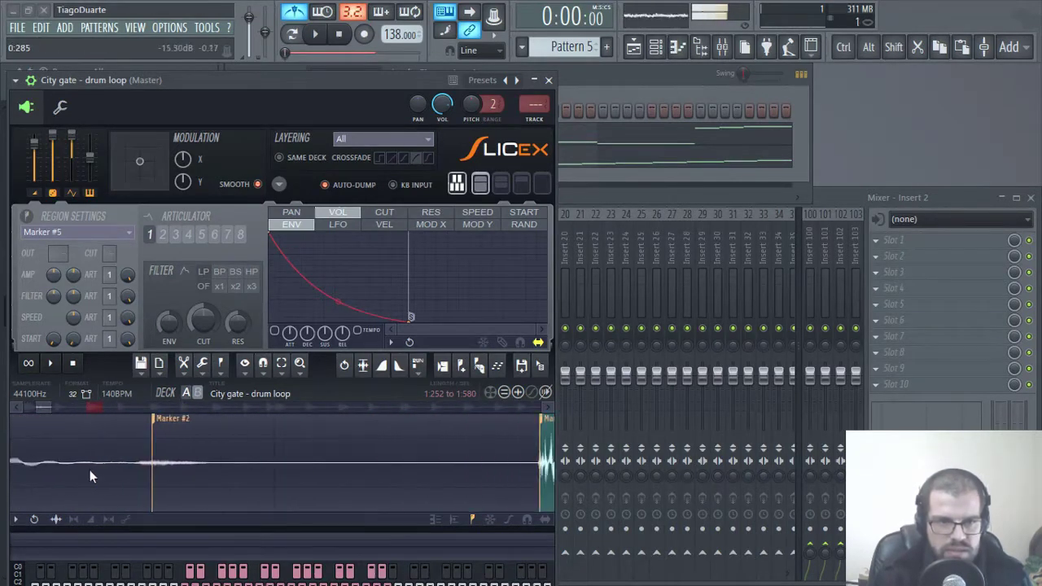
scroll(89, 472, "up", 2)
scroll(166, 486, "down", 3)
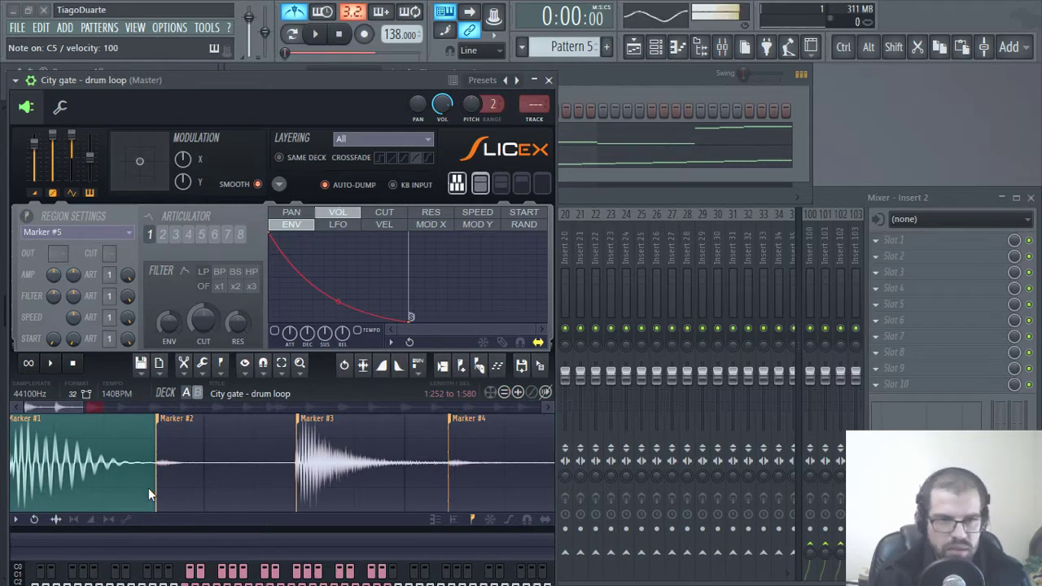
Enable the volume envelope in Slicex, bend its decay curve steeper and close the plugin window
scroll(148, 487, "down", 2)
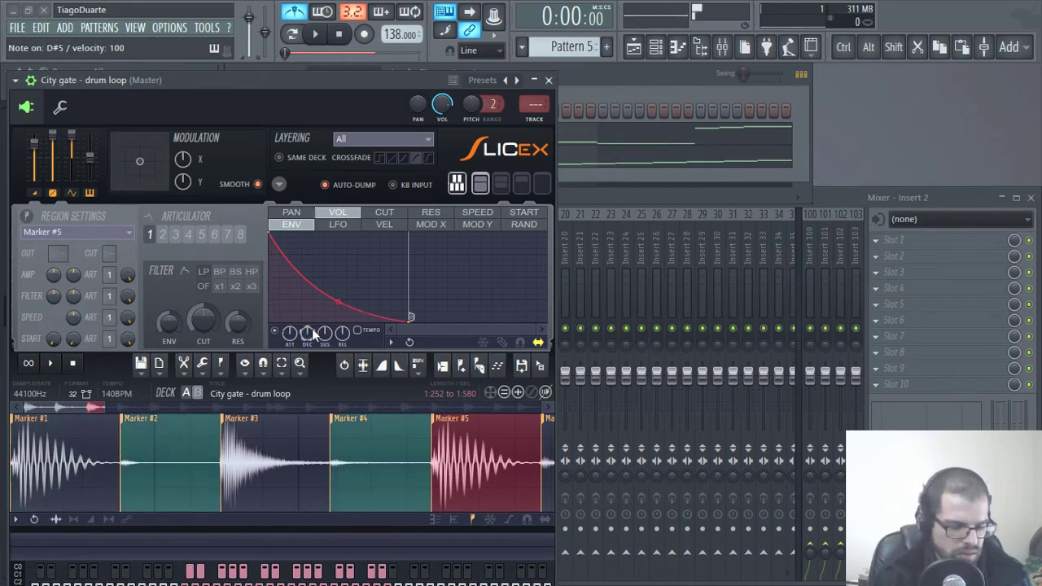
left_click_drag(338, 302, 338, 318)
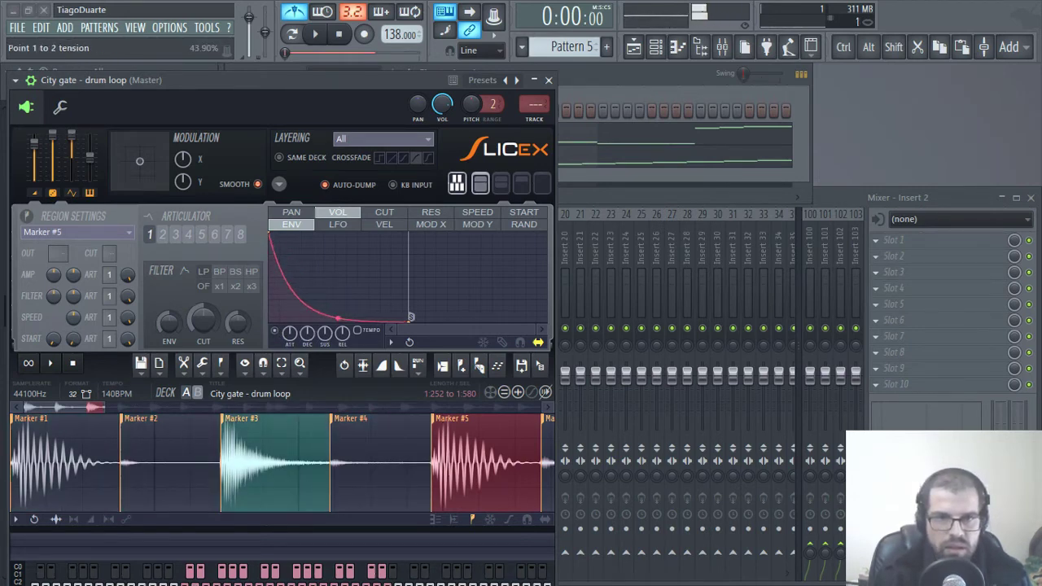
left_click(551, 81)
Clear the dumped notes from the drum loop's piano roll, place Marker #3 hits across bars 1 to 4 and play the pattern
left_click(498, 167)
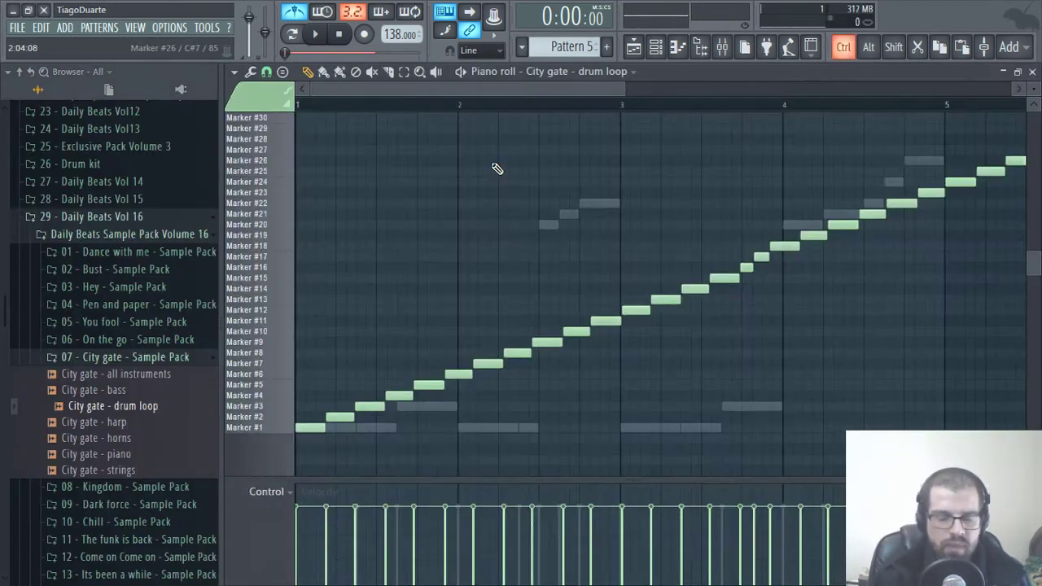
key("ctrl+a")
key("Delete")
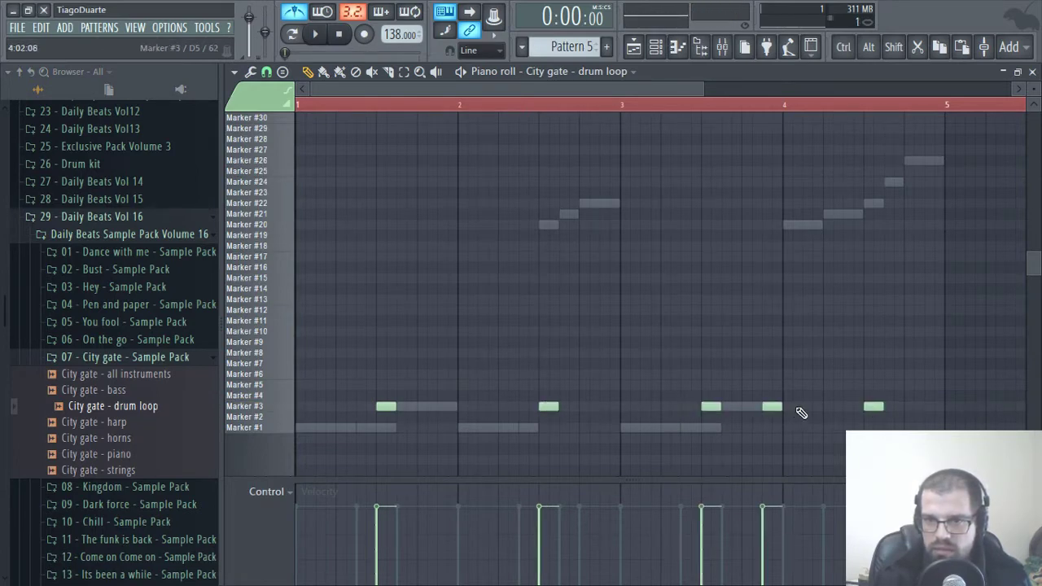
key("space")
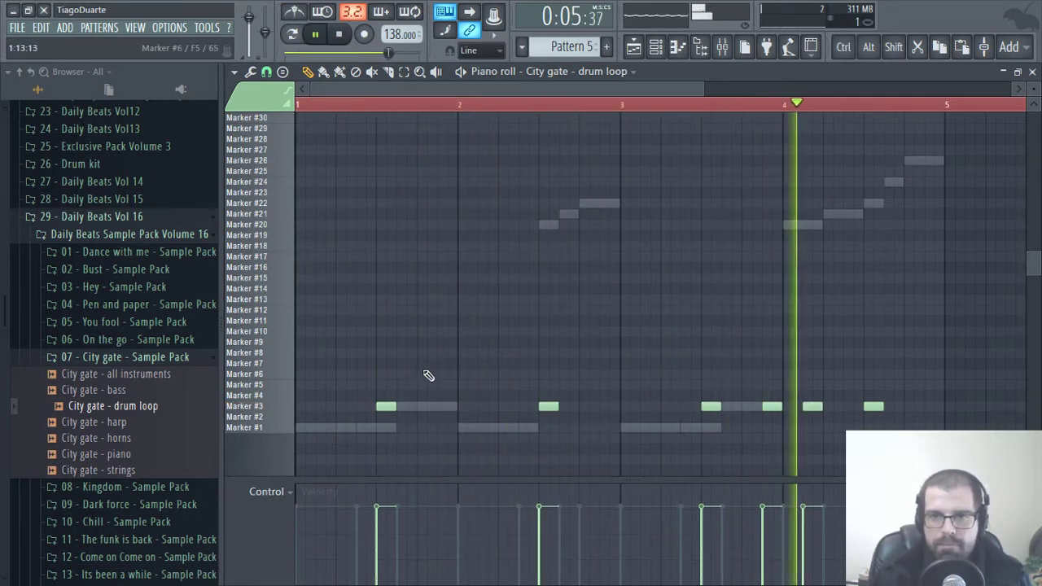
Place three one-step Marker #2 notes at the start of bar 1 and duplicate the group one beat further on
left_click(303, 417)
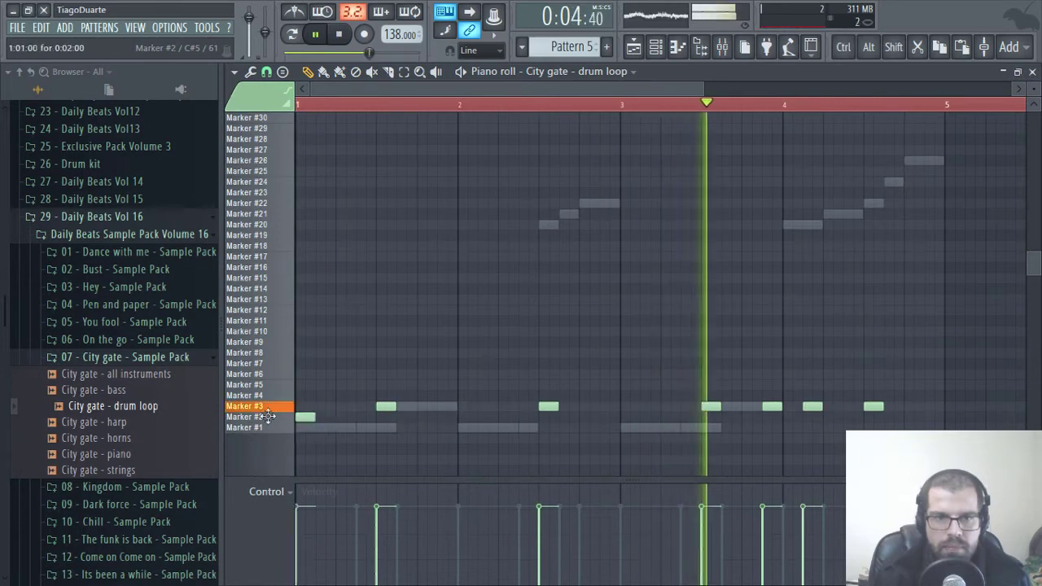
left_click(310, 417)
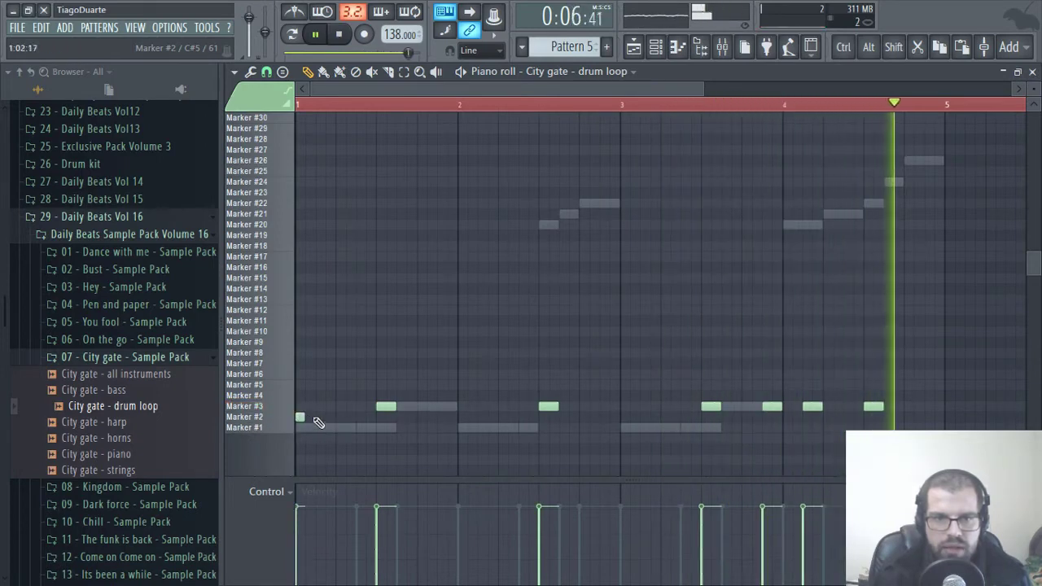
left_click(319, 417)
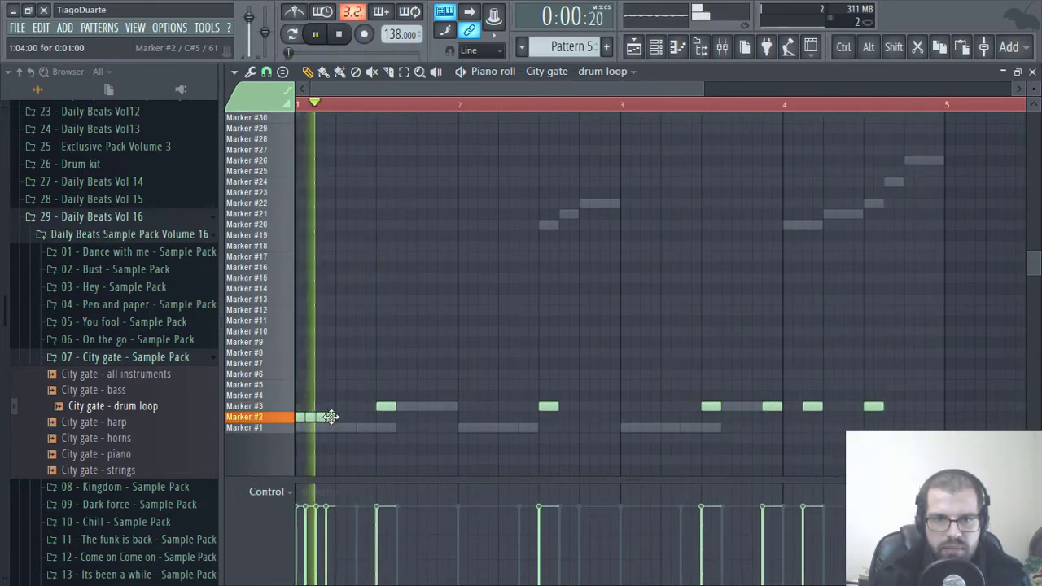
key("space")
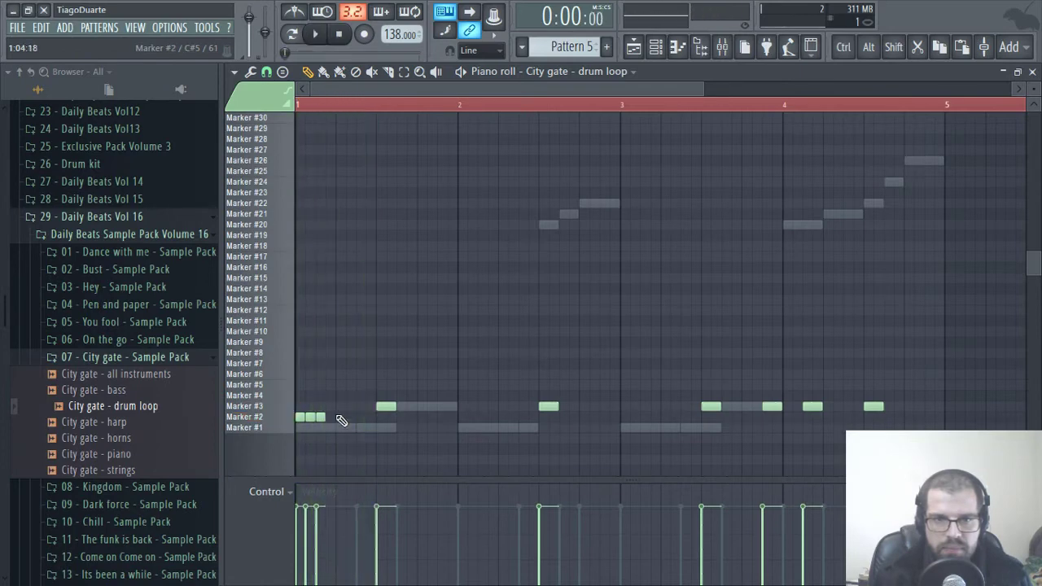
key("space")
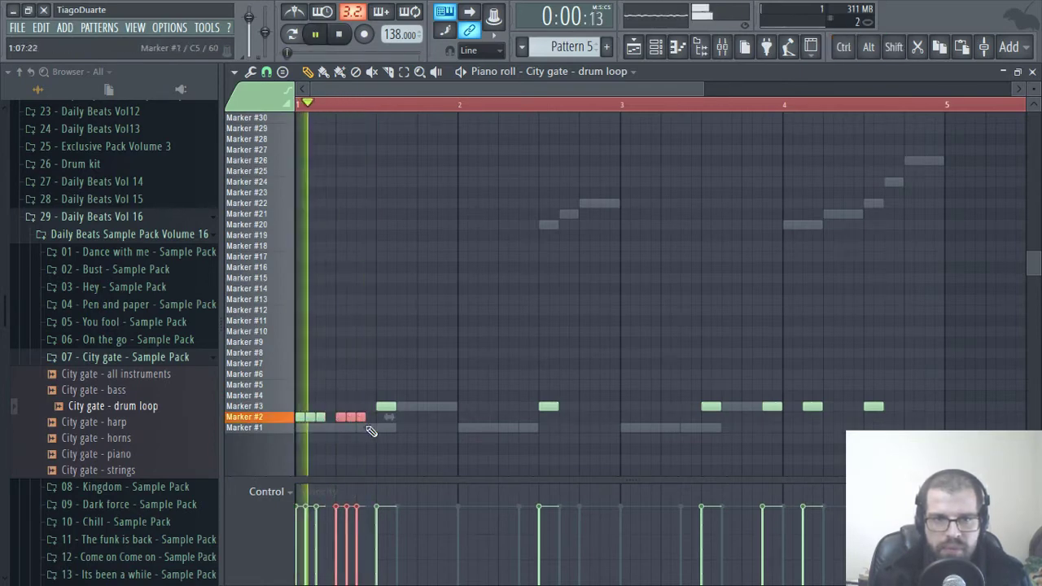
Duplicate the six Marker #2 notes of bar 1 to the starts of bars 2 and 3 and stop playback
mouse_move(379, 426)
left_mouse_down()
mouse_move(272, 429)
mouse_move(319, 419)
mouse_move(650, 423)
mouse_move(621, 421)
left_mouse_up()
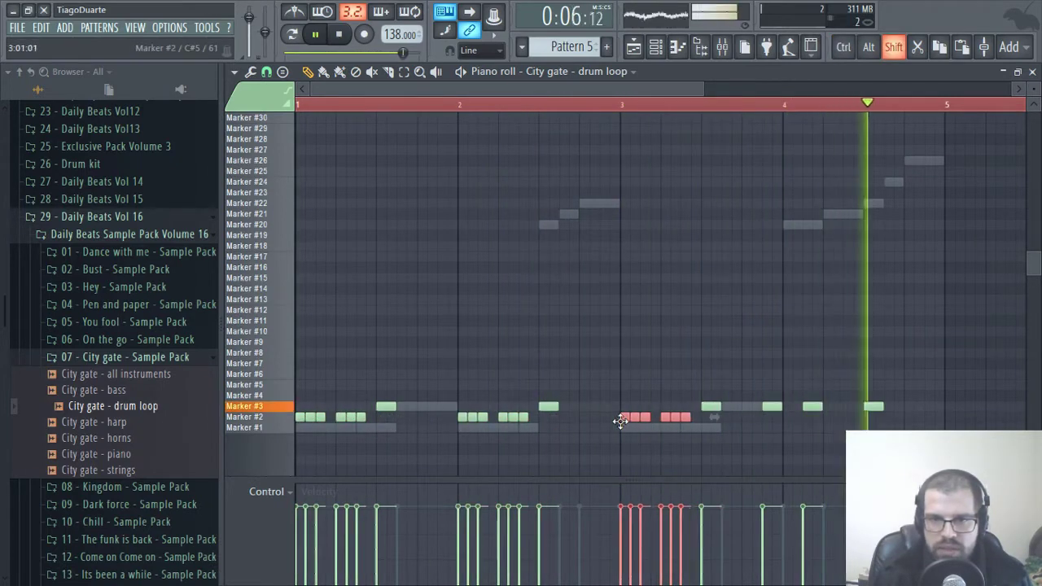
left_click(696, 472)
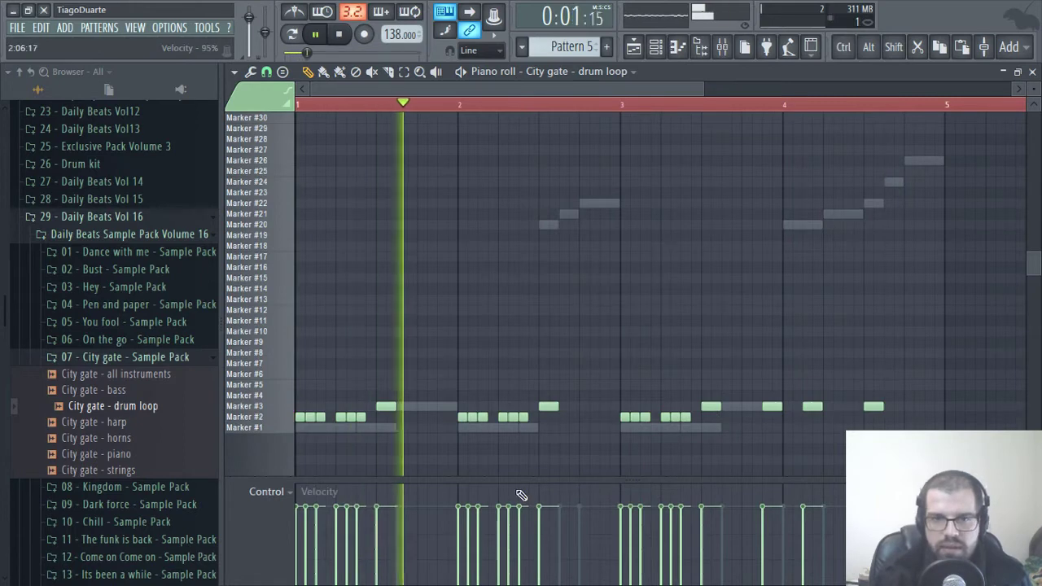
key("space")
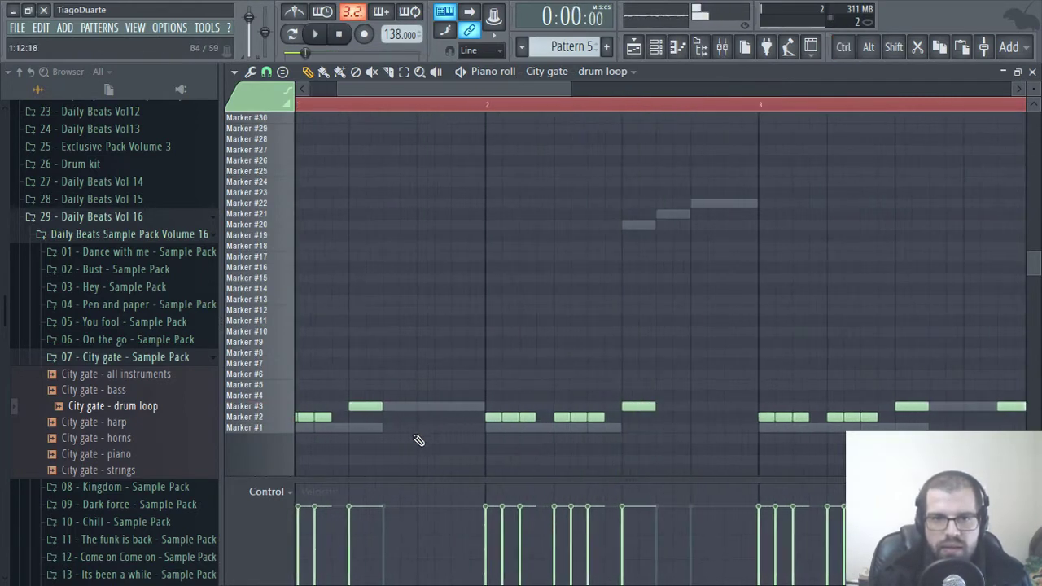
Add three Marker #2 notes in the second half of bar 1 and lower the first and last ones' velocity to about 39%
scroll(576, 438, "up", 2)
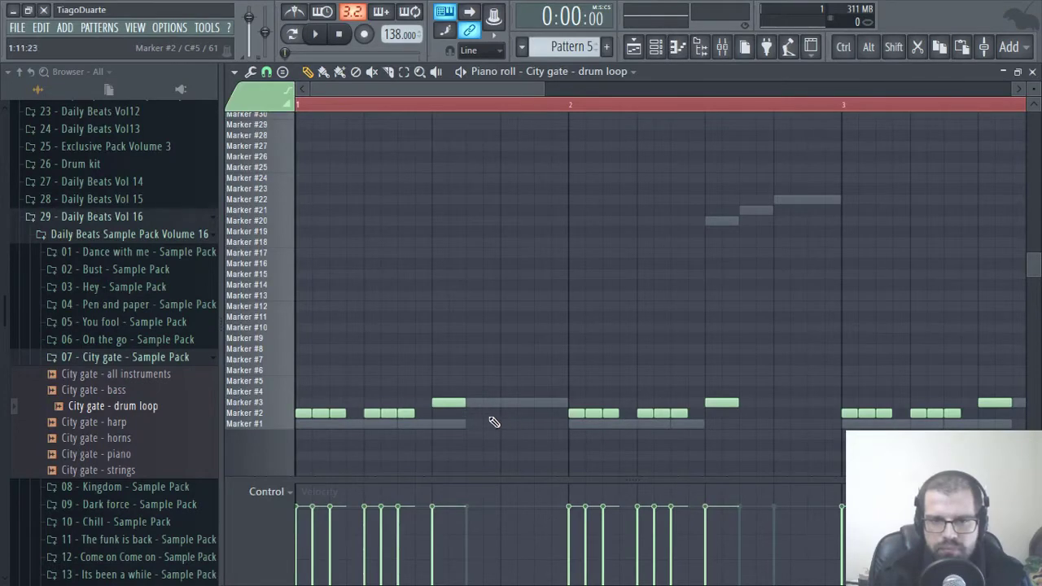
left_click(559, 414)
key("space")
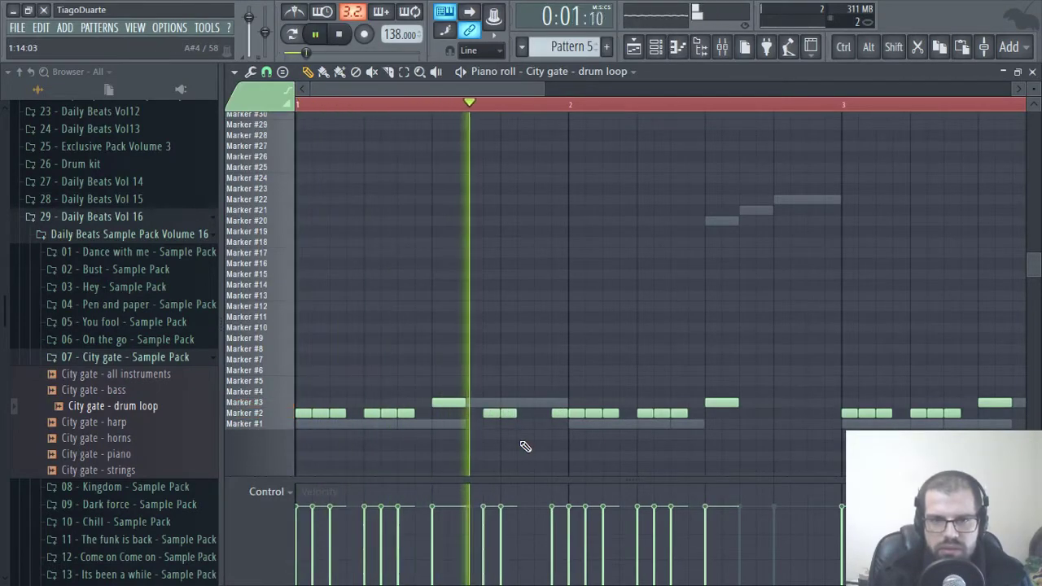
key("space")
left_click(554, 552)
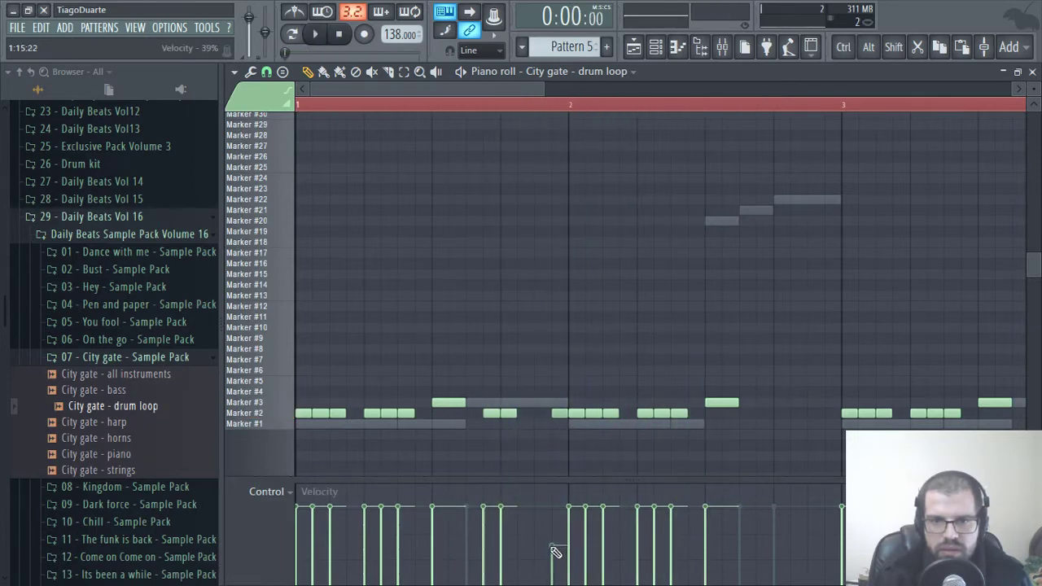
key("space")
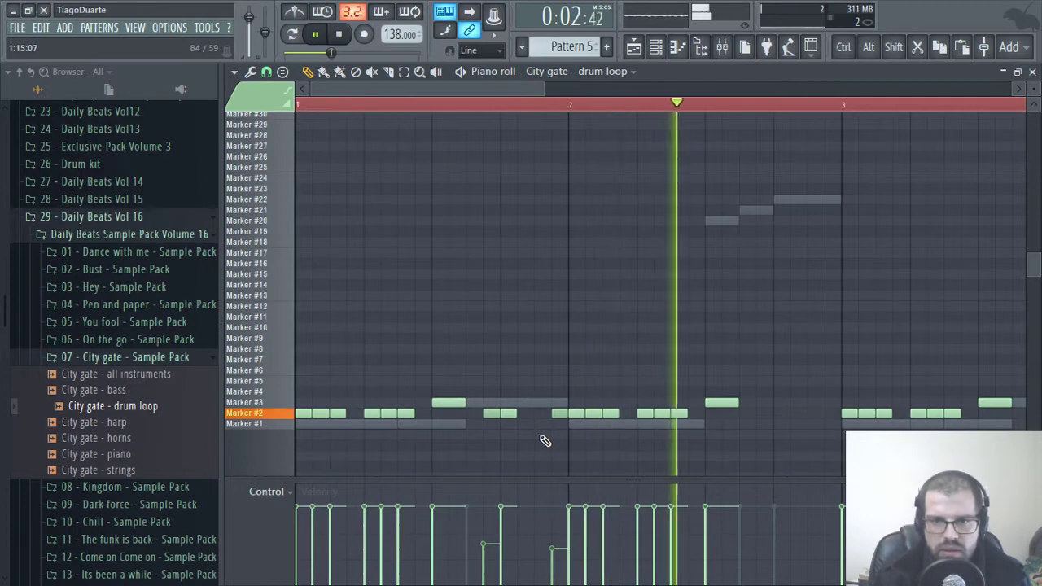
Duplicate the three Marker #2 notes from the second half of bar 1 to the same spots in bars 2 and 3
mouse_move(559, 389)
left_mouse_down()
mouse_move(480, 437)
mouse_move(788, 420)
left_mouse_up()
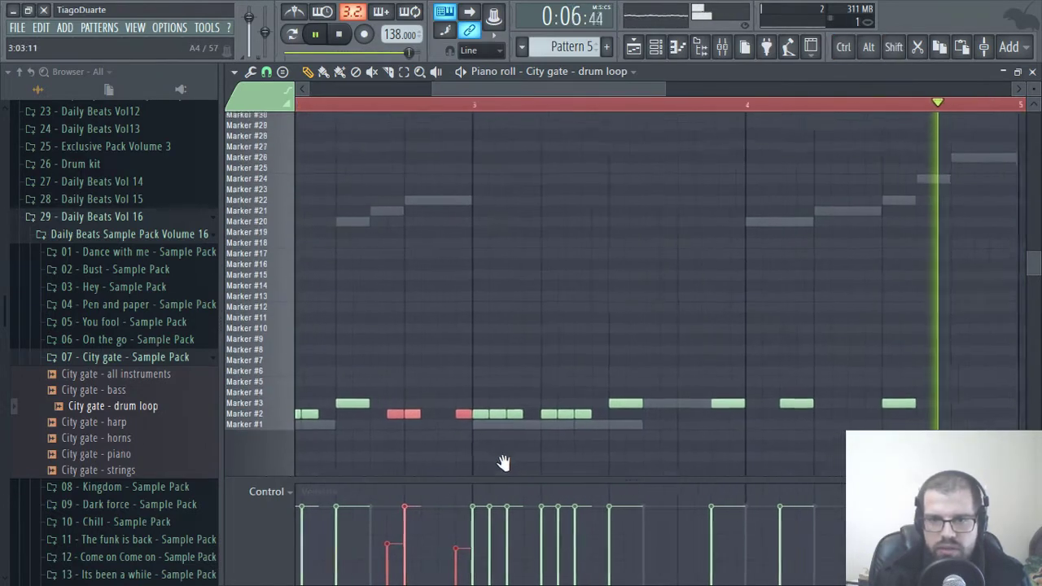
left_click_drag(395, 417, 668, 417)
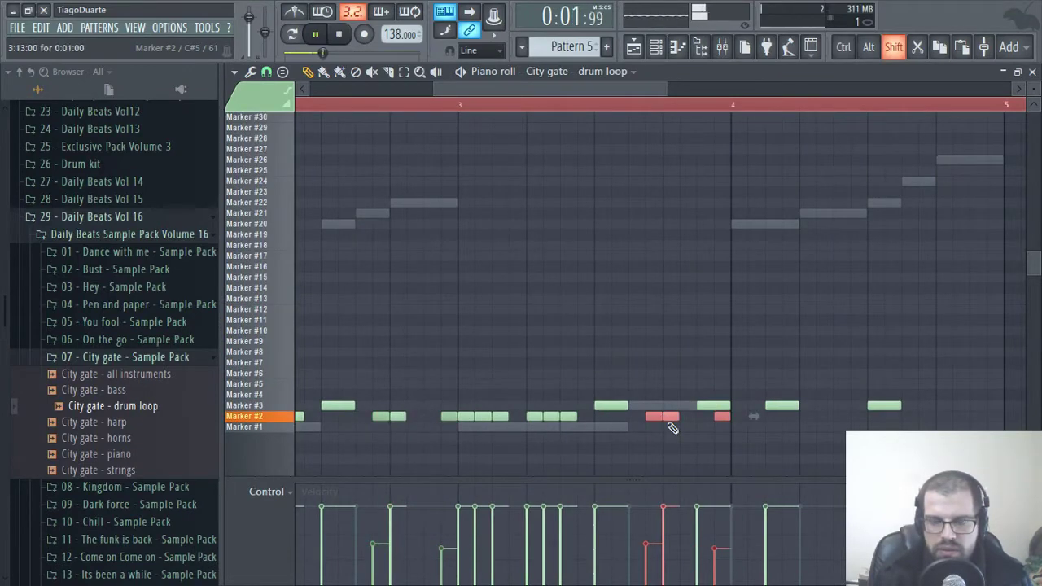
Add two Marker #2 notes at the start of bar 4 with raised velocities and delete the one ending bar 3
left_click(737, 418)
left_click(755, 418)
right_click(738, 444)
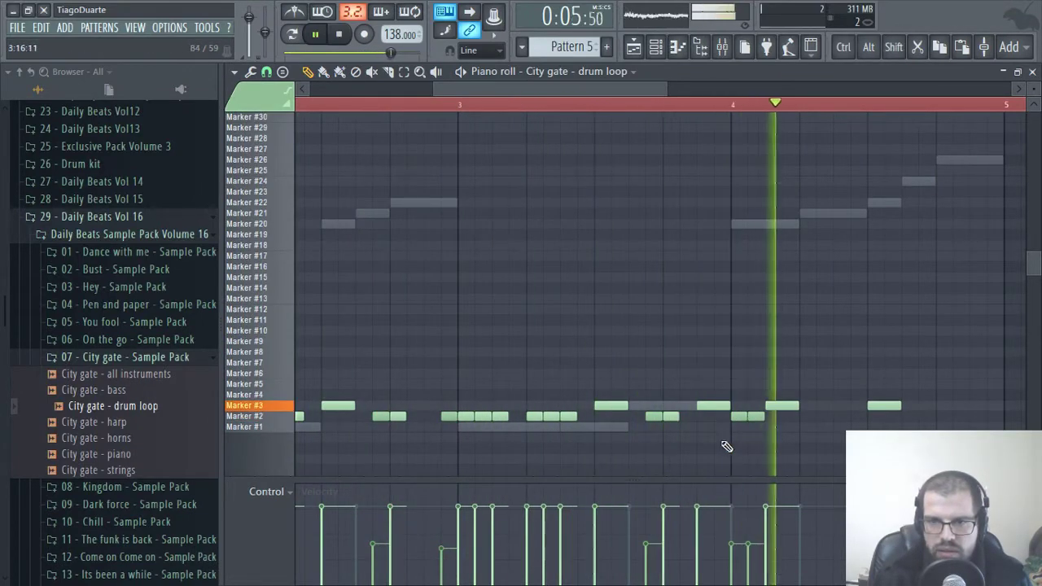
left_click(731, 506, "alt")
left_click(749, 507, "alt")
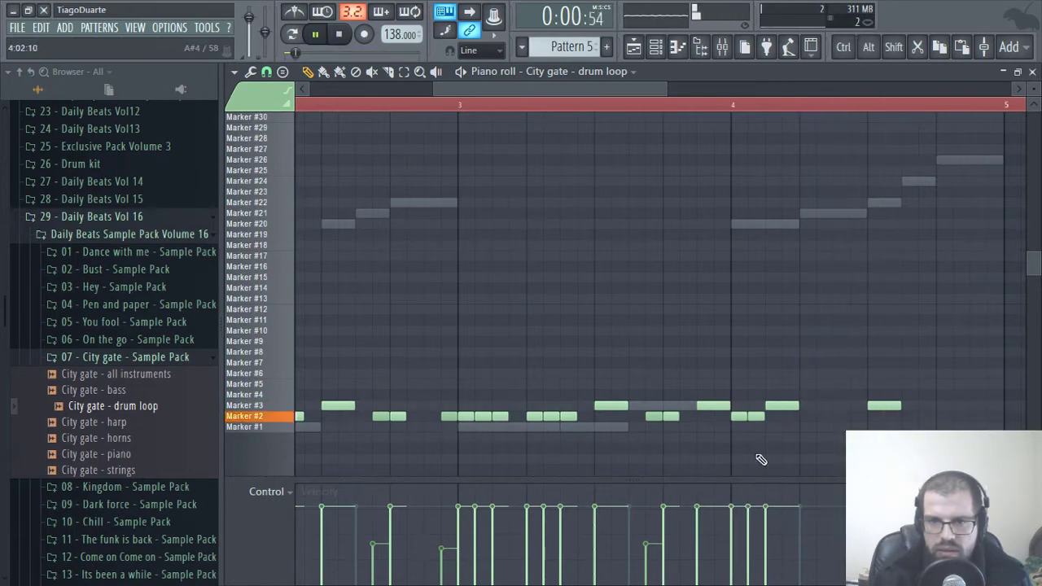
Fill the last beat of bar 4 with four one-step Marker #2 notes and delete the stray note in bar 5
left_click_drag(877, 444, 649, 415)
scroll(728, 413, "up", 3)
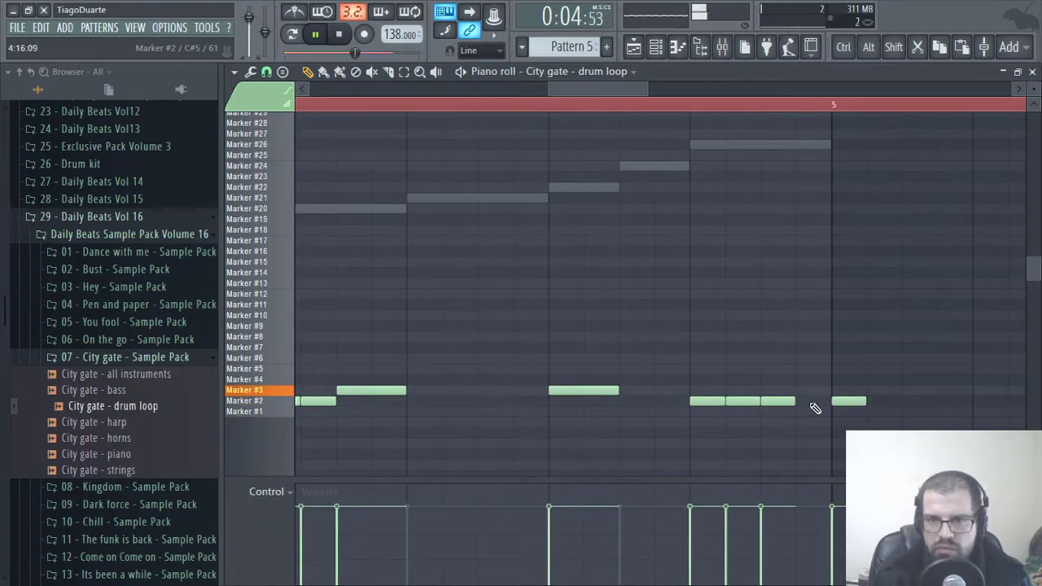
left_click(812, 403)
right_click(852, 404)
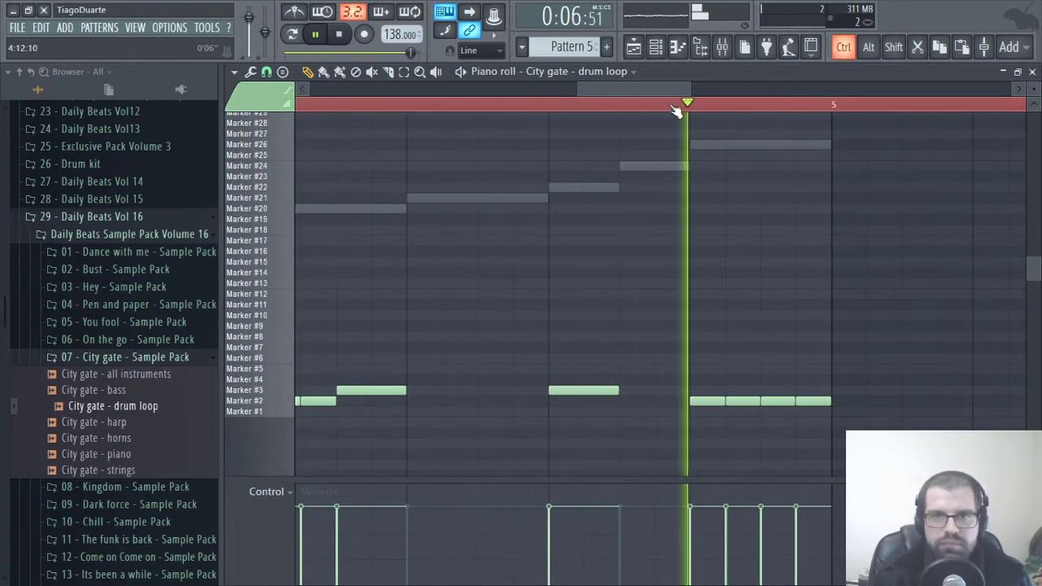
Set snap to 1/2 step, split bar 4's last four Marker #2 notes into eight half-step notes, and lower their velocities in a rising ramp
left_click(251, 72)
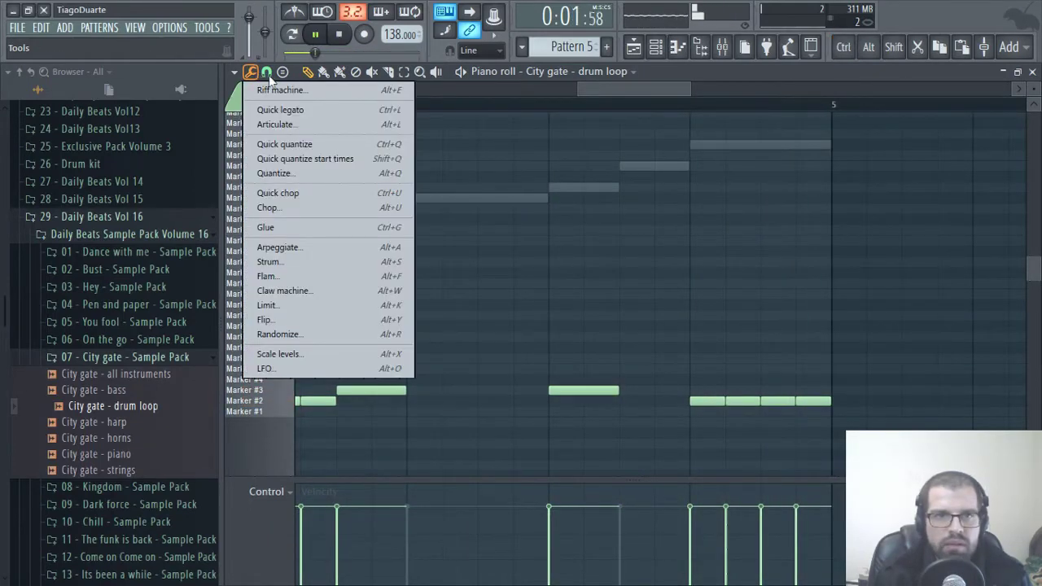
left_click(267, 73)
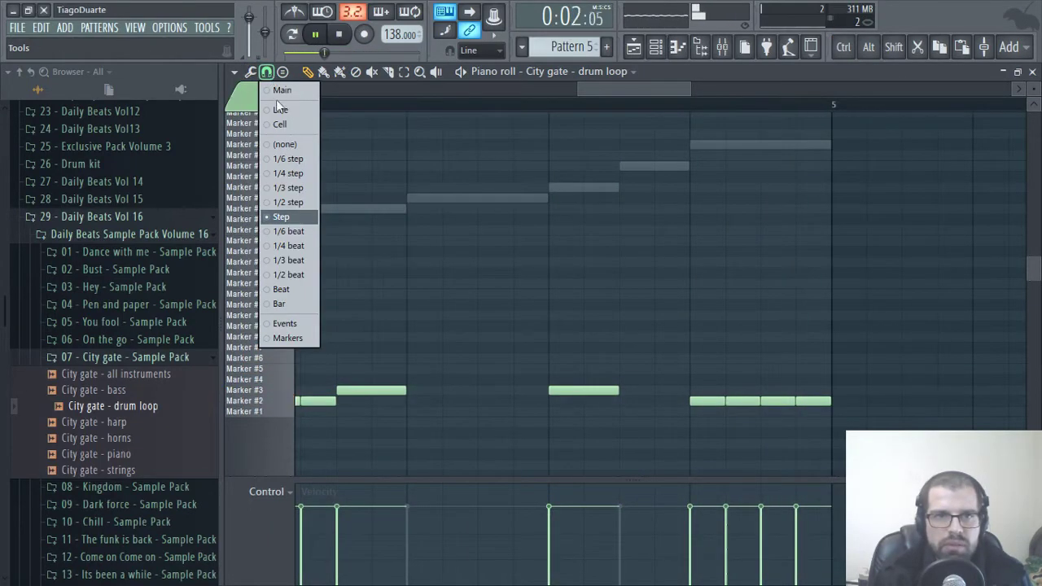
left_click(286, 204)
scroll(732, 415, "up", 2)
left_click_drag(898, 365, 633, 415)
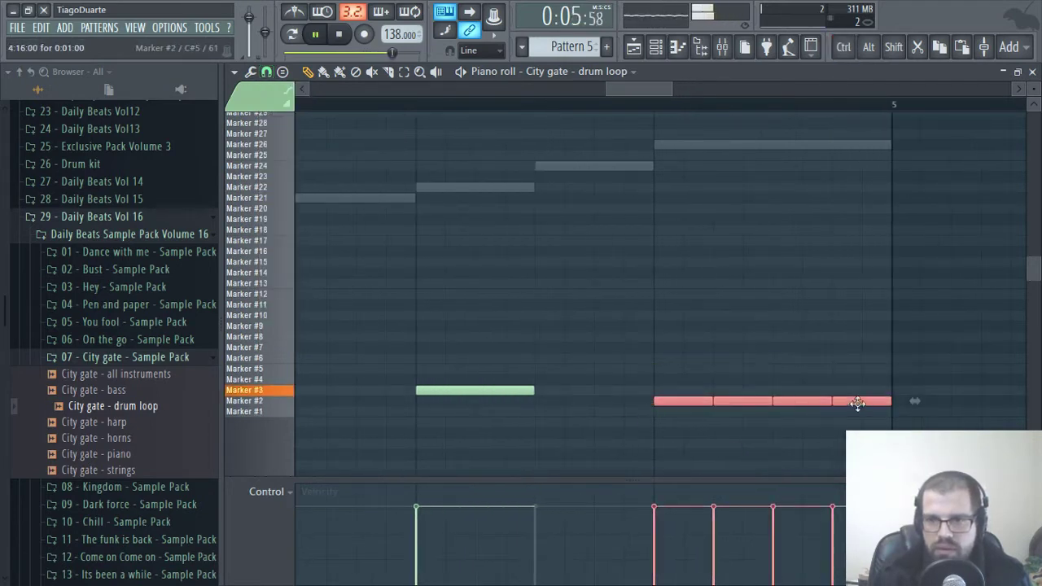
key("ctrl+shift+u")
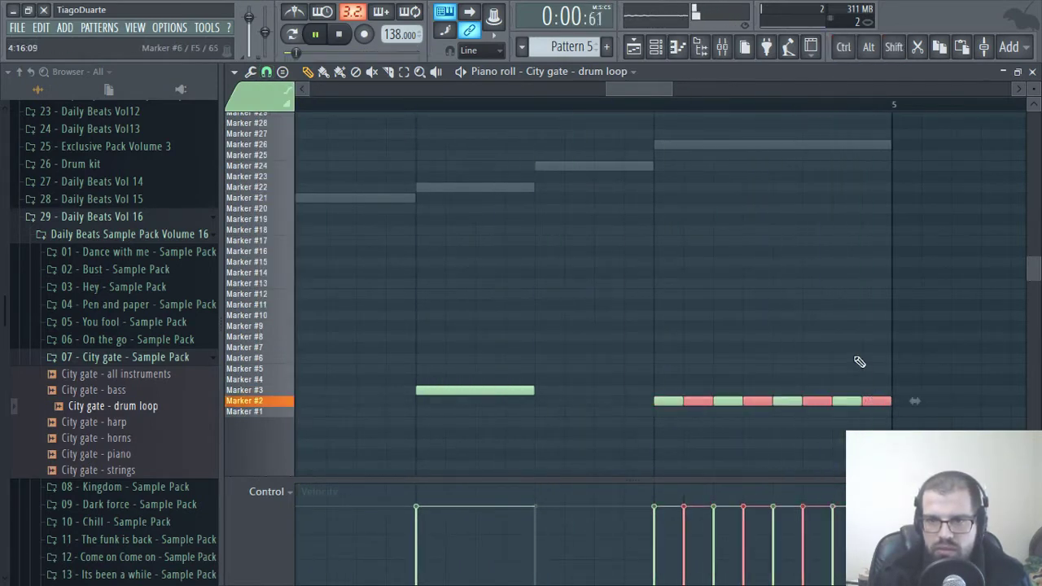
key("ctrl+d")
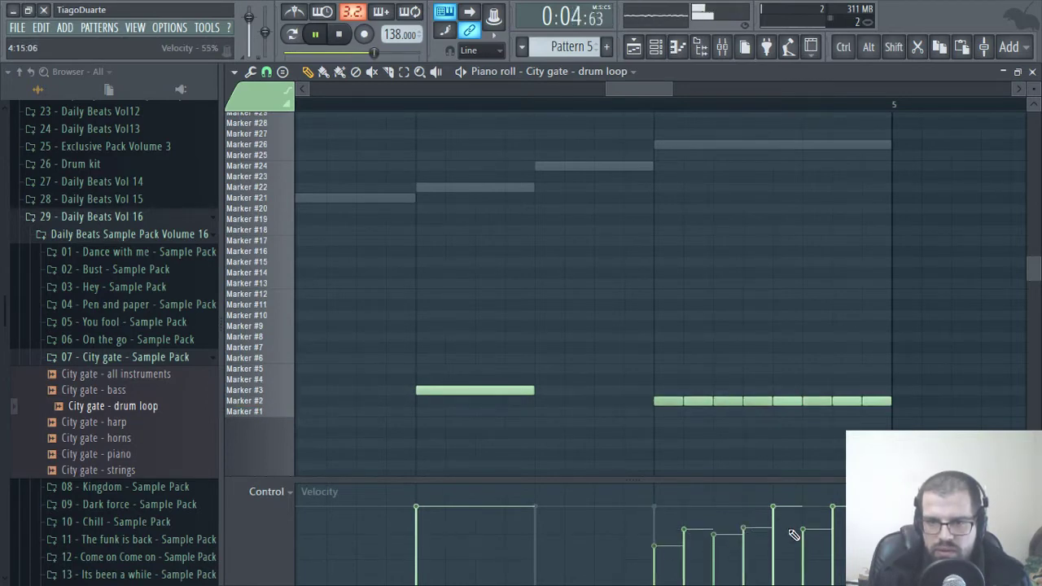
left_click_drag(816, 533, 838, 518)
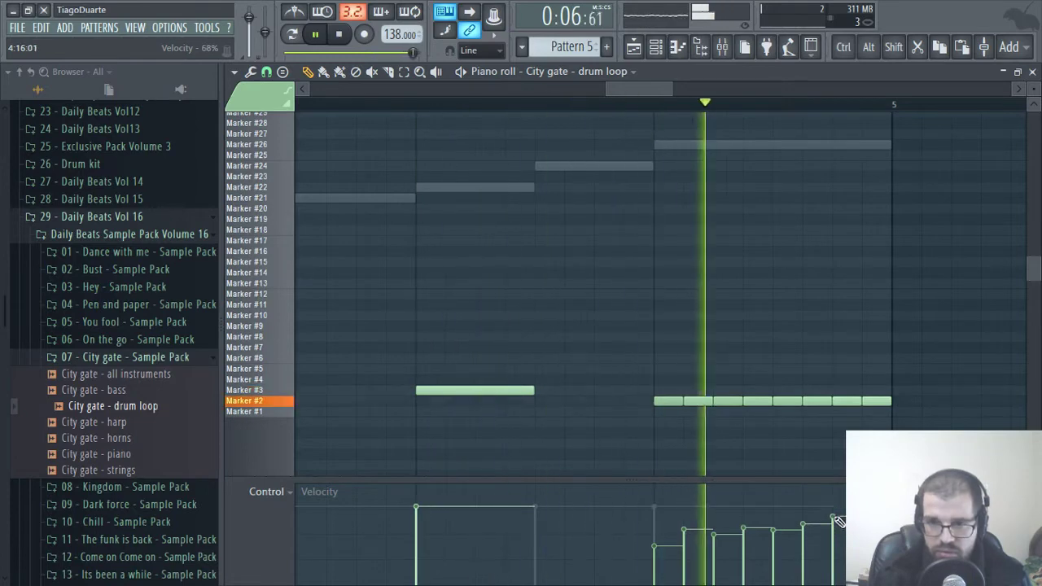
right_click(785, 370, "ctrl")
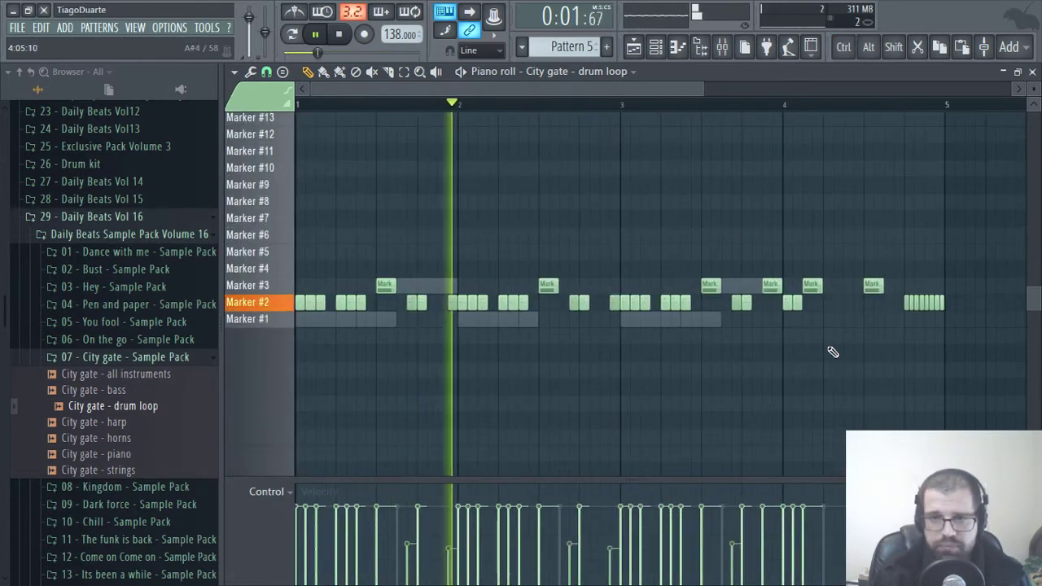
Close the piano roll and route the City gate drum loop channel to mixer track 3
left_click(1032, 72)
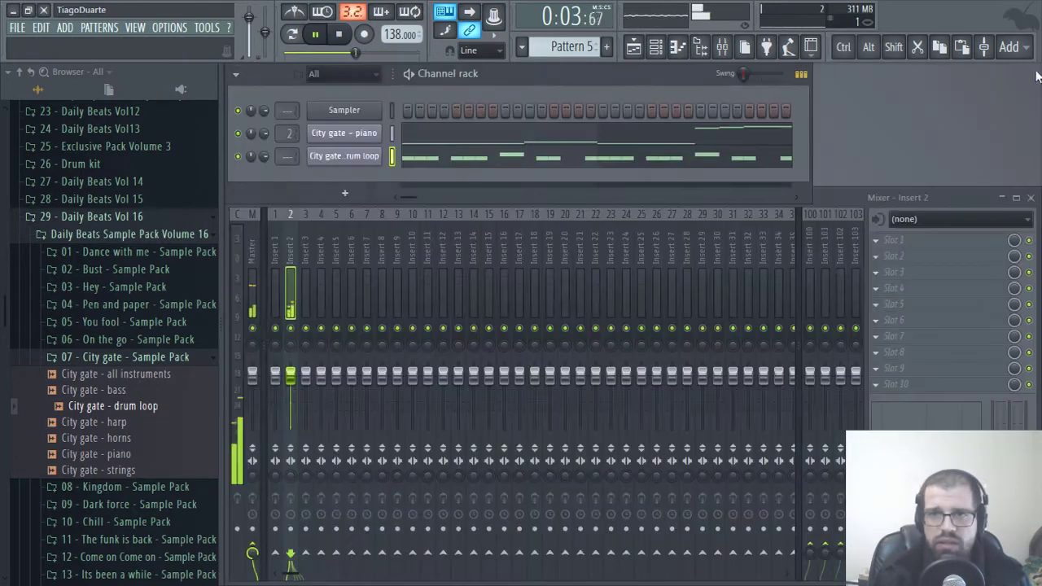
scroll(286, 156, "up", 3)
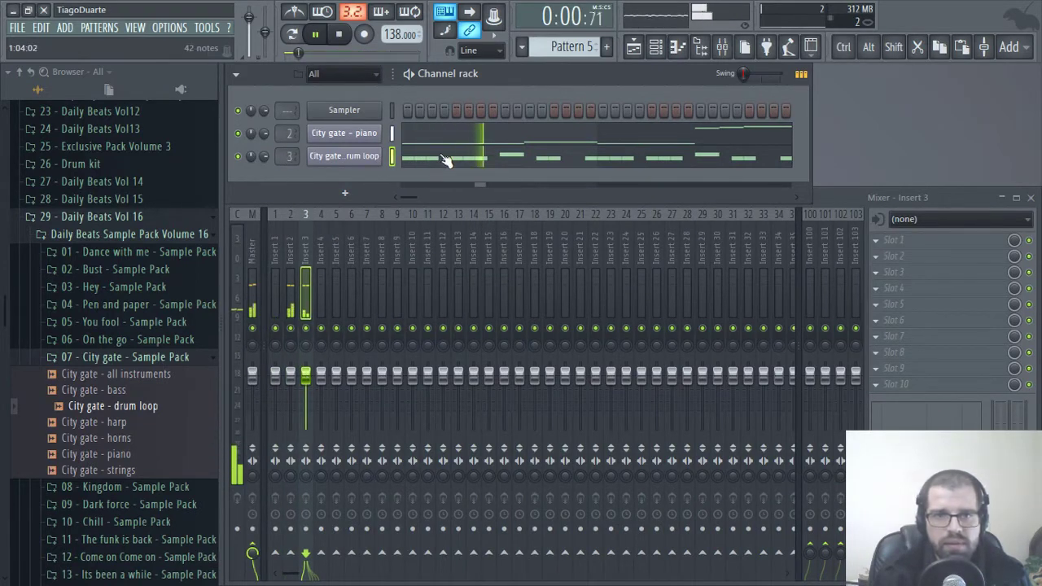
Browse to the Kicks folder of the Head Bangin Trap Drums kit within the Drum Kits in DailyBeats.pt
left_click(38, 91)
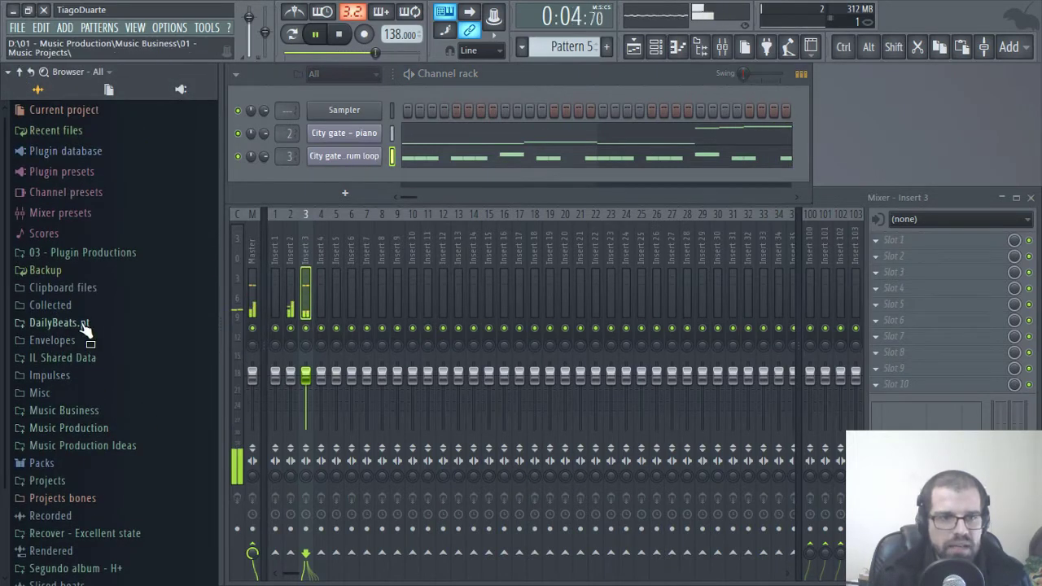
scroll(102, 492, "down", 3)
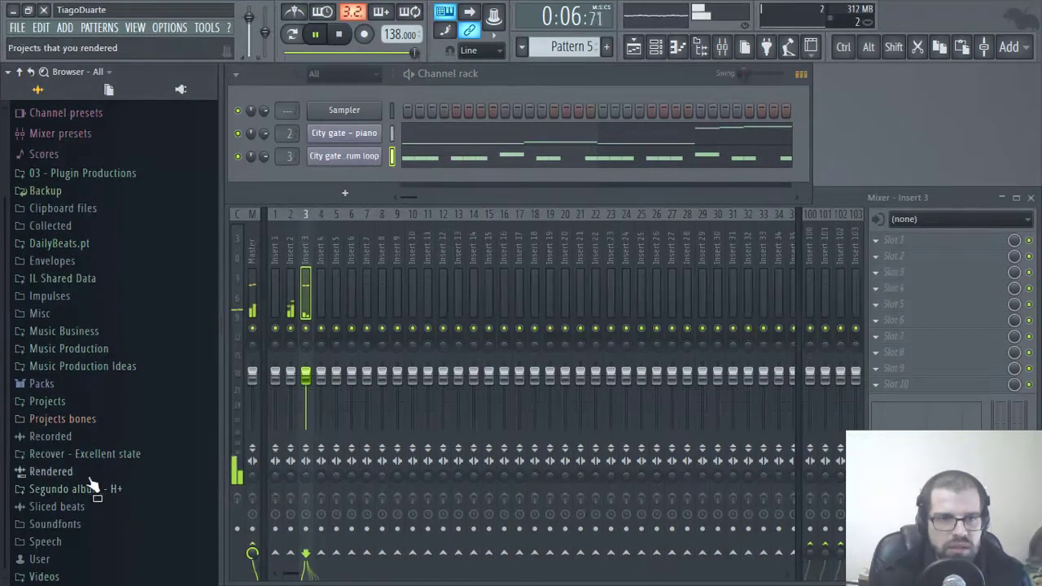
left_click(77, 246)
scroll(139, 397, "down", 15)
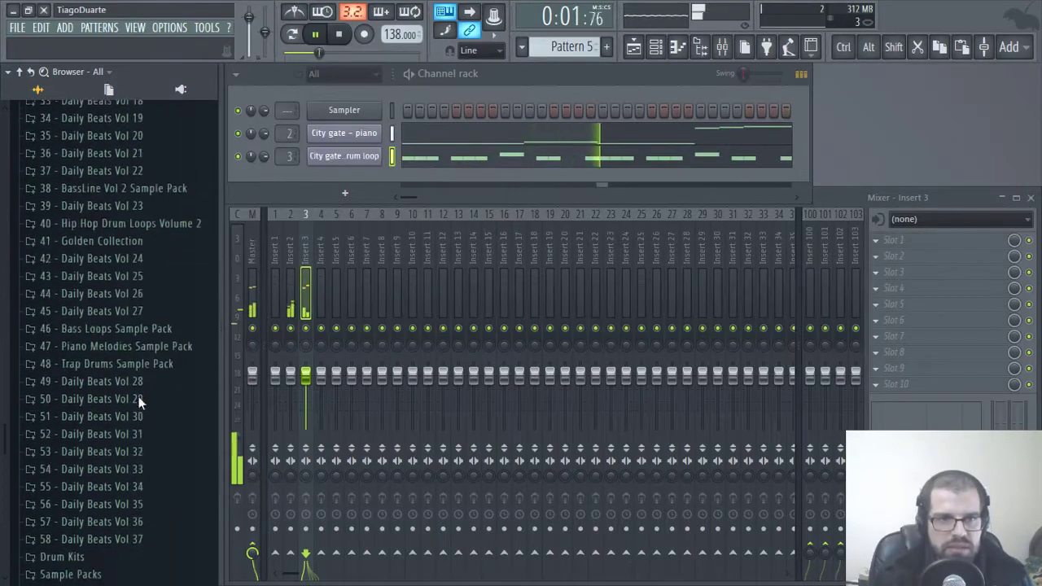
left_click(73, 208)
left_click(114, 226)
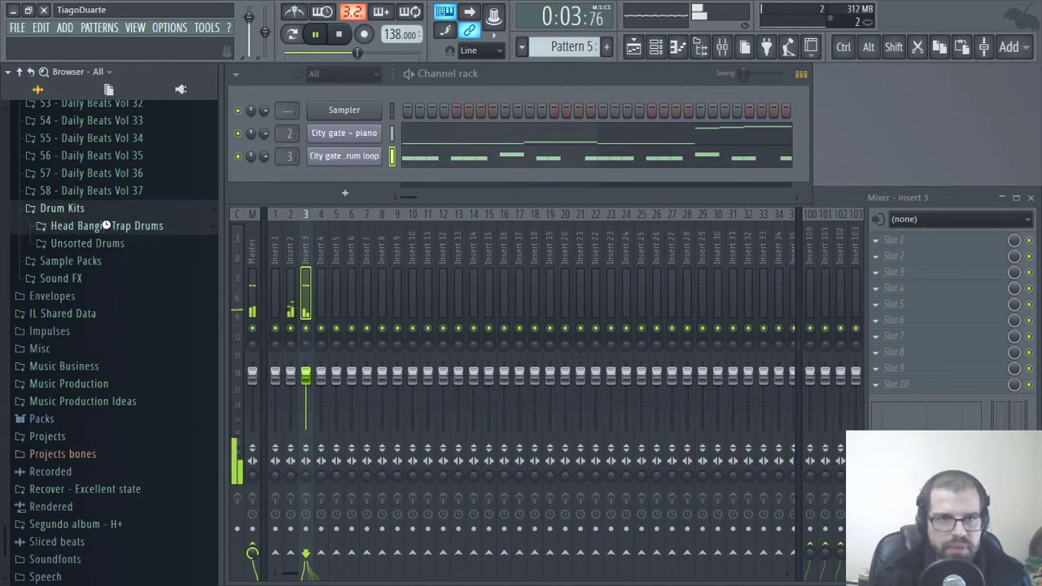
left_click(120, 281)
left_click(99, 316)
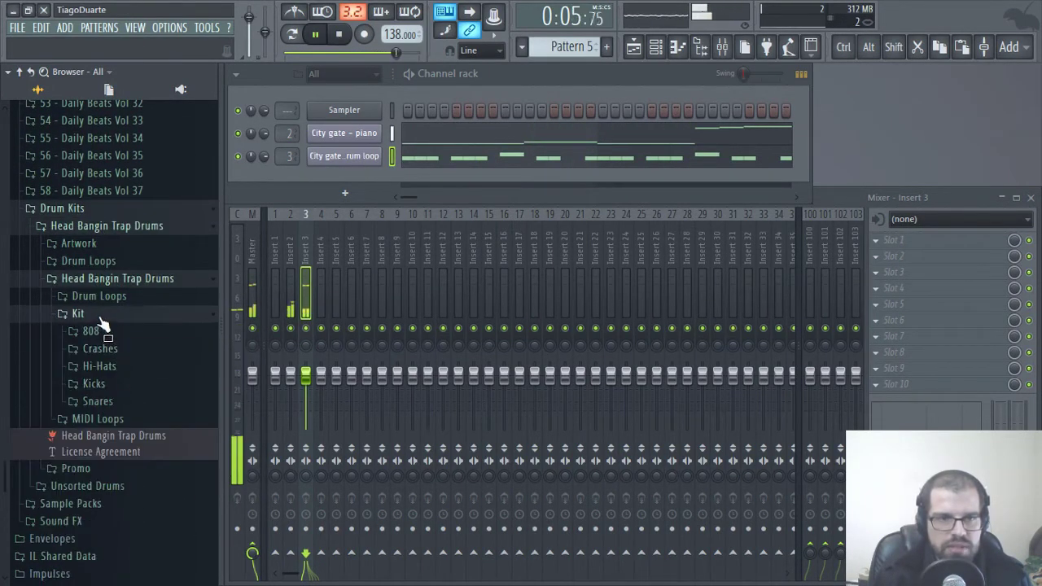
left_click(93, 384)
scroll(133, 395, "down", 5)
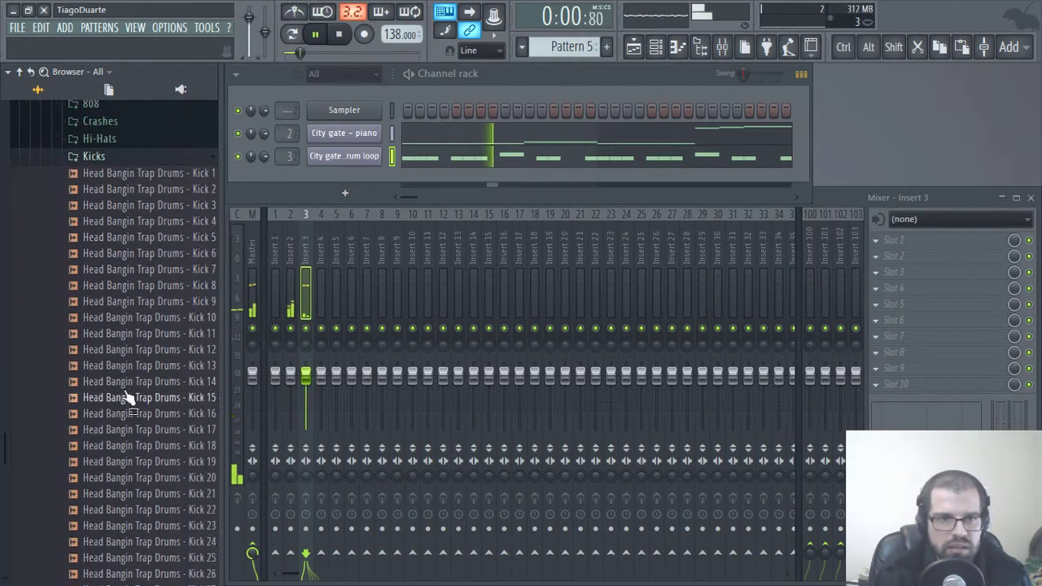
Audition several Head Bangin Trap Drums kicks and add Kick 8 as a new channel below the drum loop
left_click(156, 225)
left_click(156, 195)
left_click(155, 178)
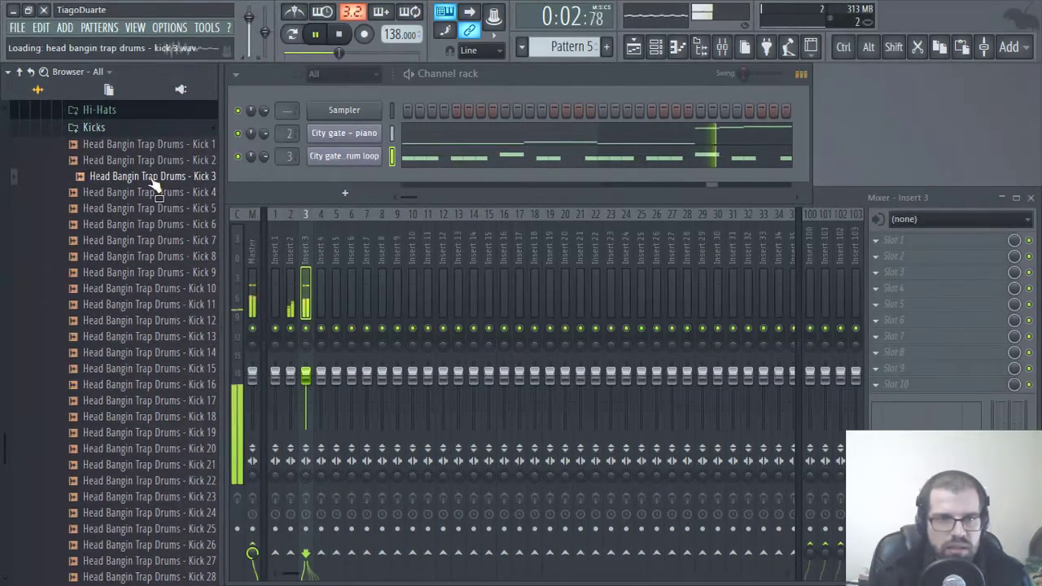
left_click(161, 162)
left_click(162, 146)
left_click(153, 241)
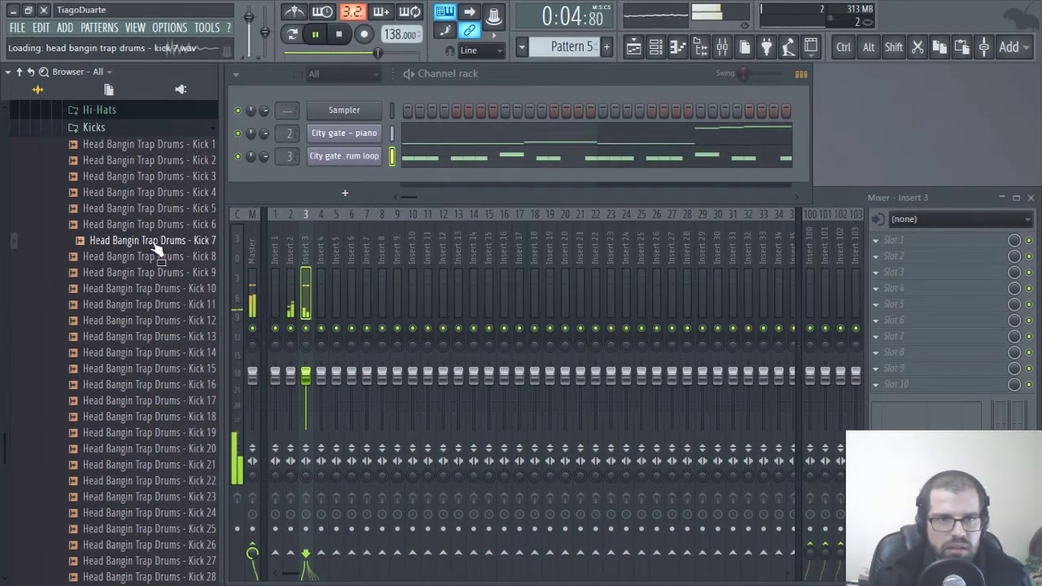
left_click(151, 272)
left_click(149, 257)
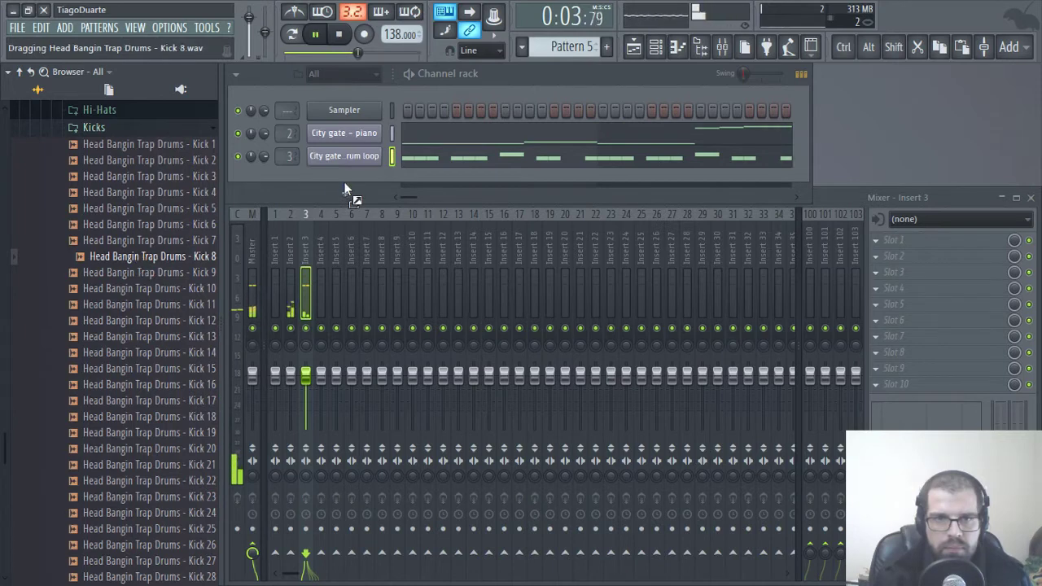
left_click_drag(345, 189, 350, 193)
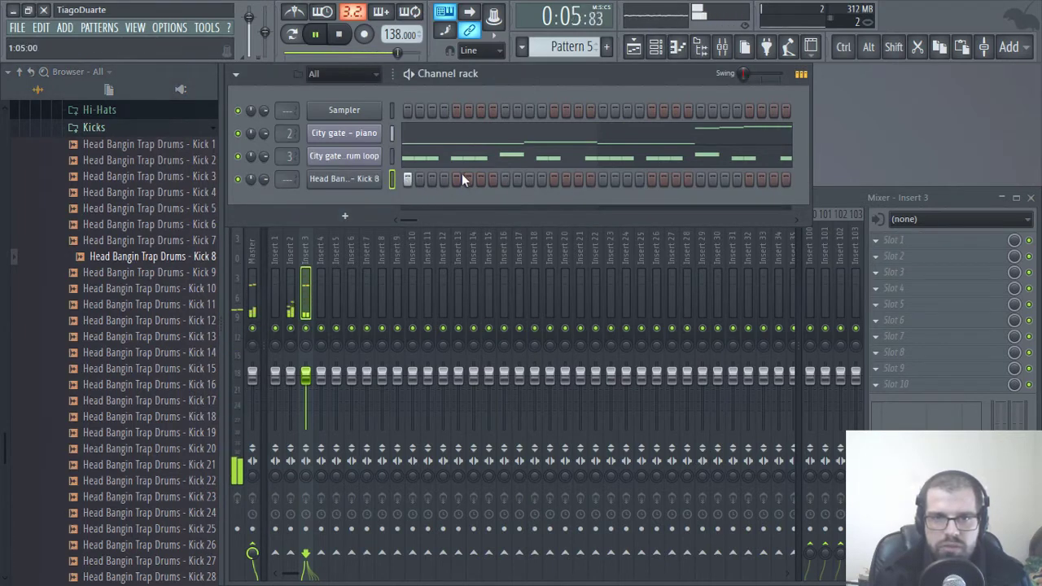
Place a Kick 8 hit on step 17 and clear the one on step 13
left_click(555, 178)
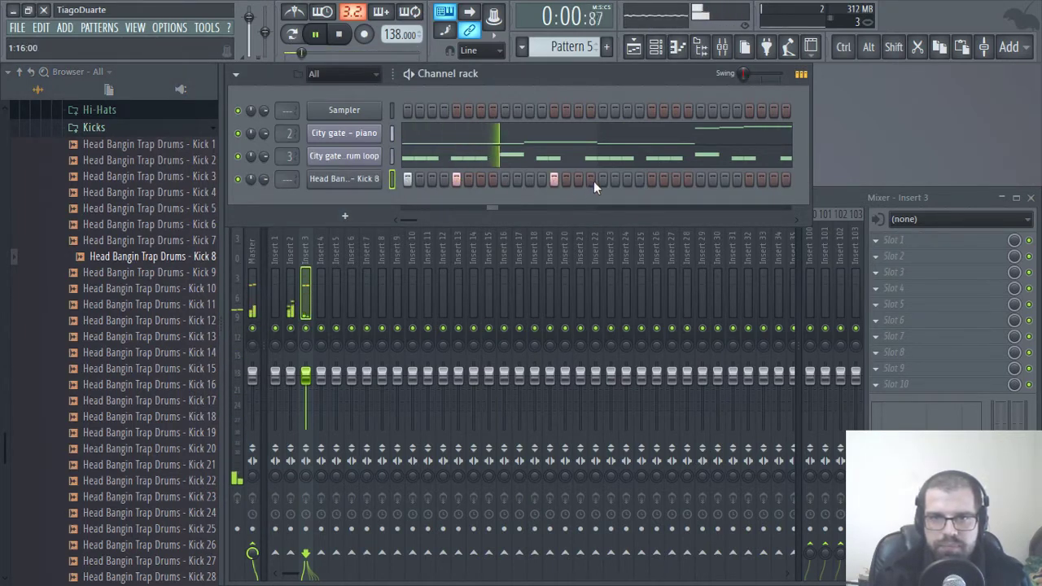
left_click(602, 180)
left_click(555, 179)
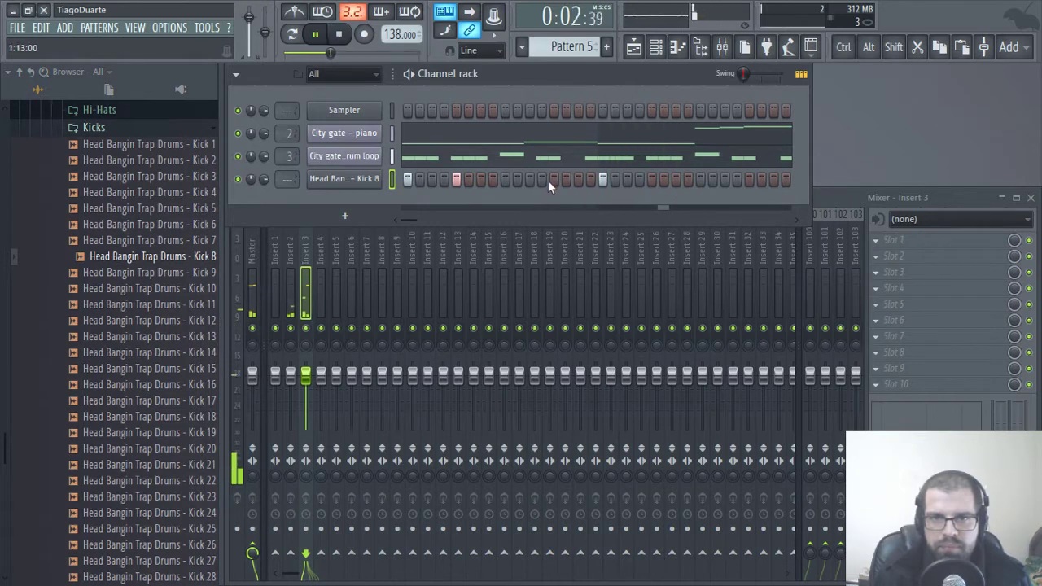
left_click(432, 179)
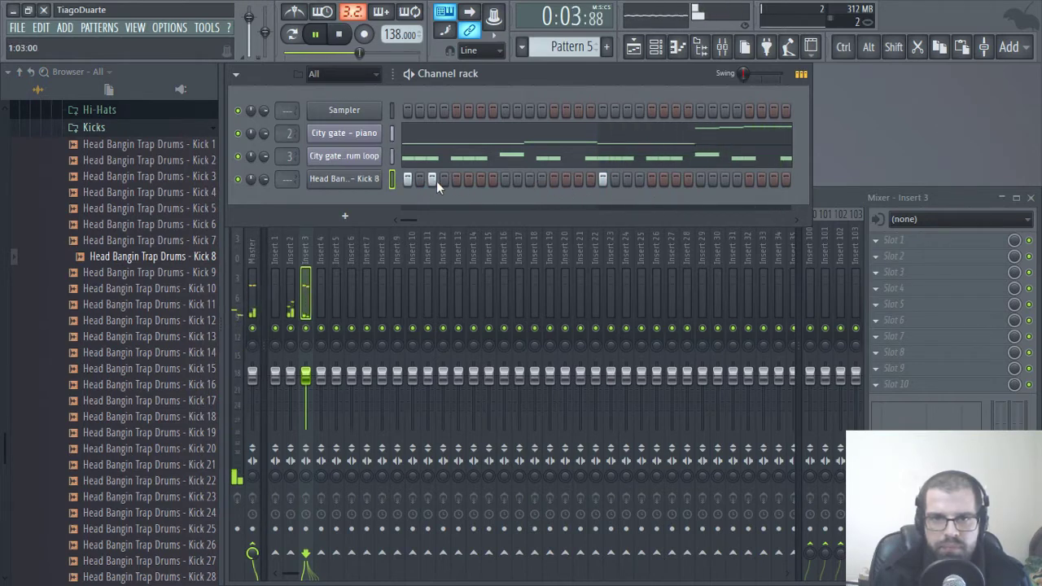
left_click(480, 180)
left_click(482, 180)
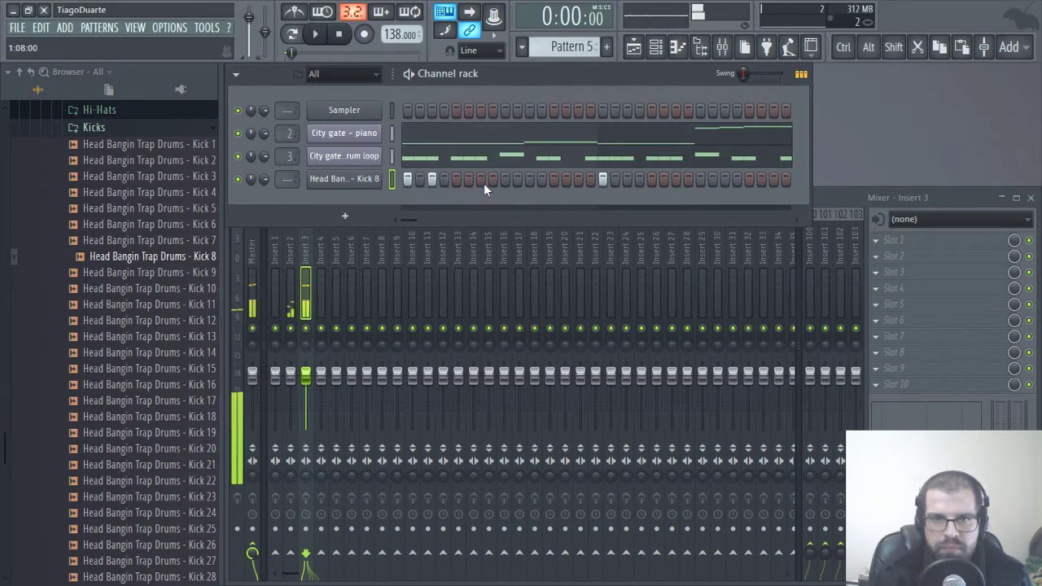
left_click(431, 178)
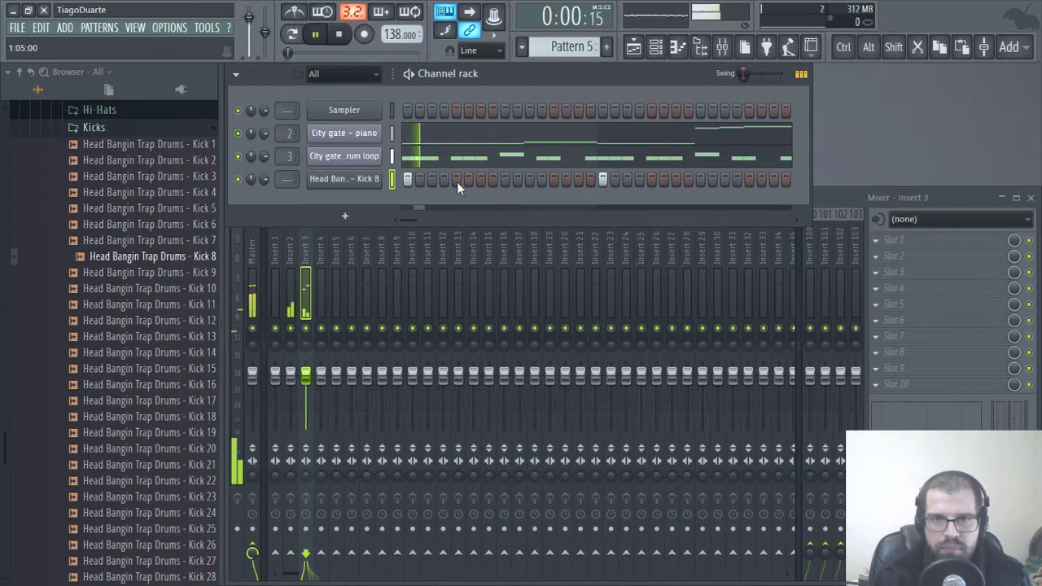
left_click(454, 180)
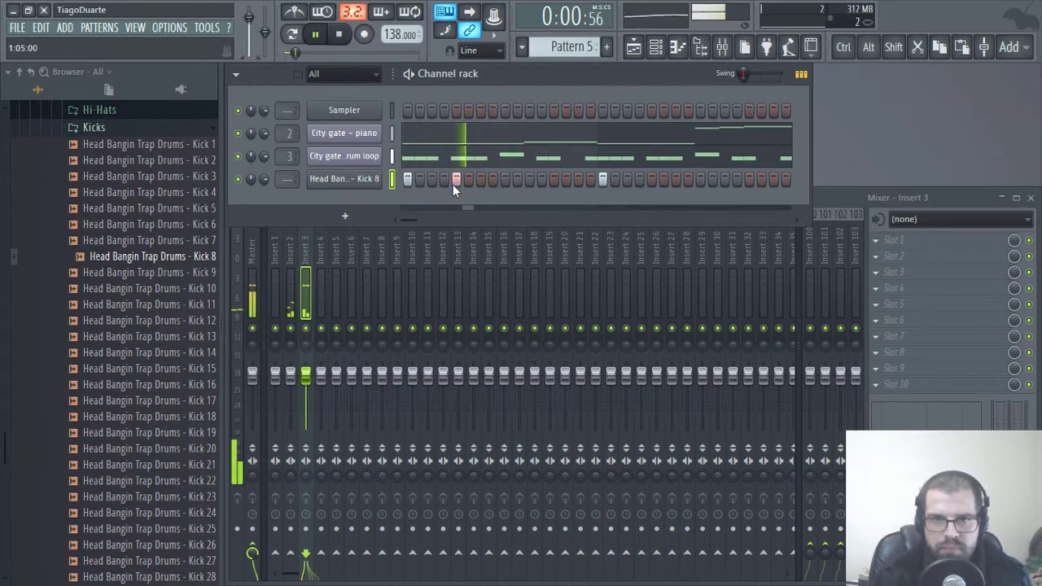
left_click(456, 180)
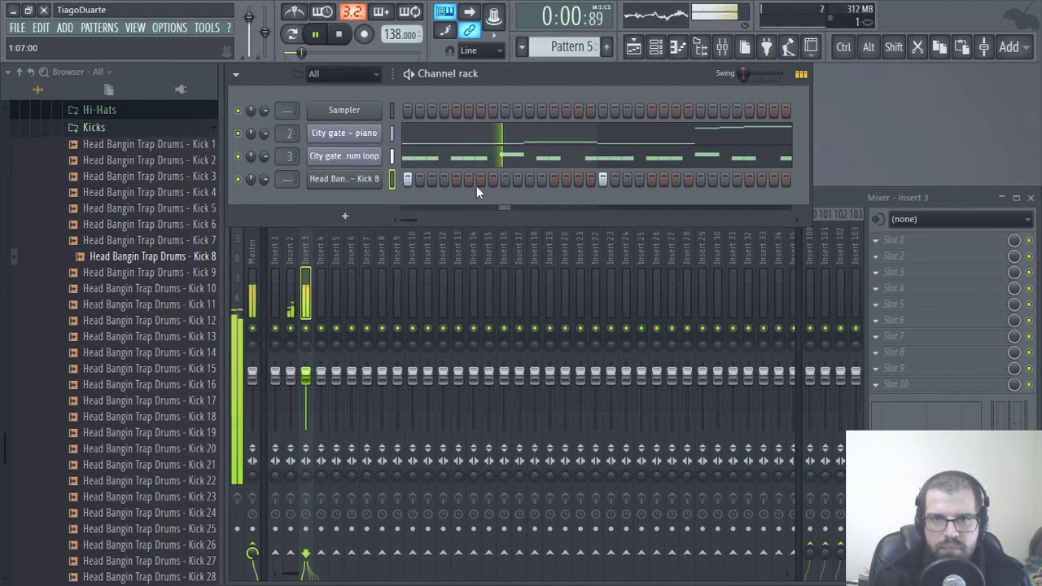
Add Kick 8 hits on steps 13 and 16, leaving step 15 empty
left_click(554, 180)
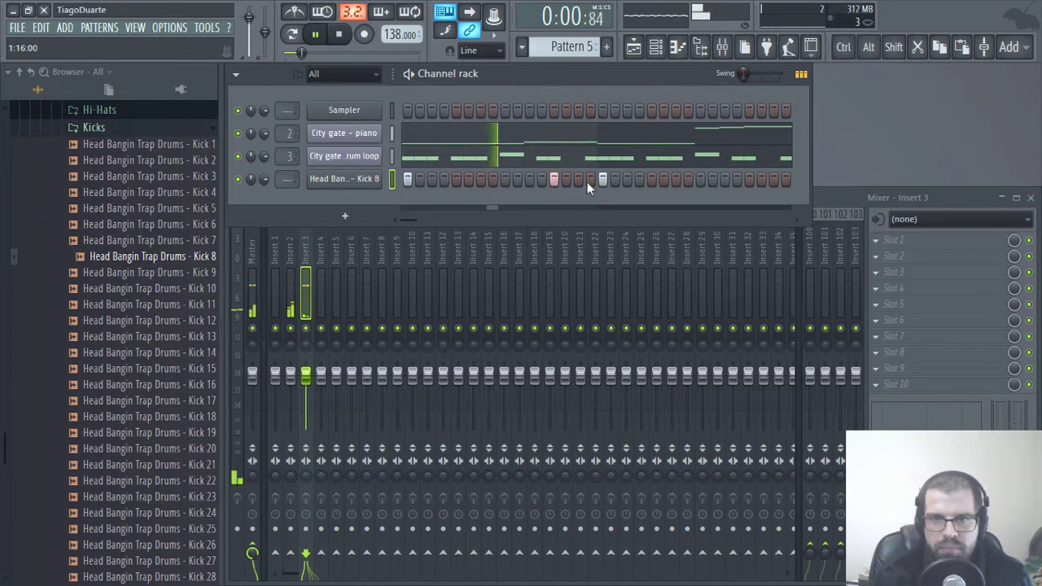
left_click(579, 181)
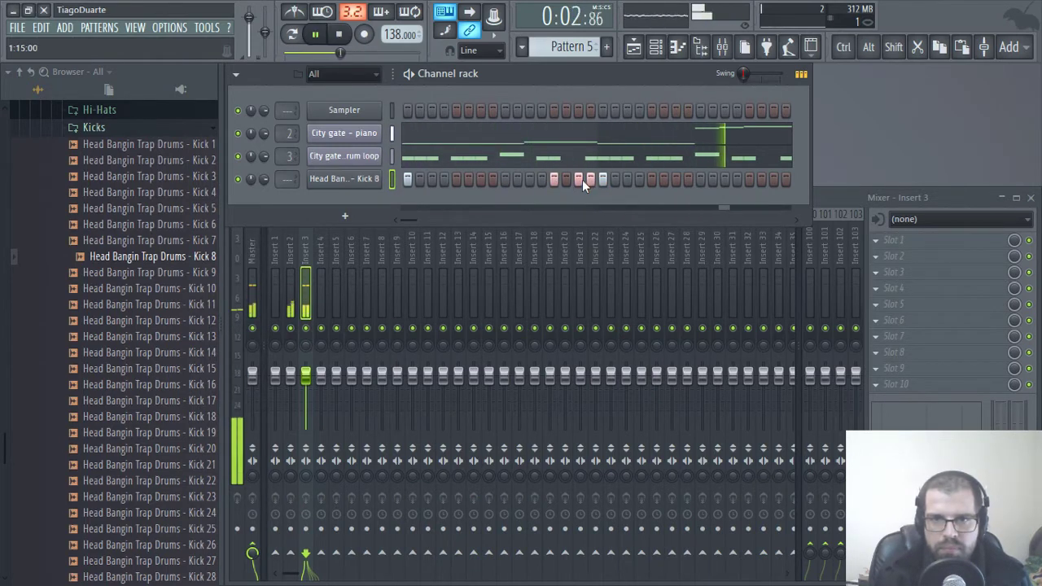
Duplicate the Kick 8 notes one bar ahead in the piano roll, keeping a single note at the start of bar 2
right_click(377, 173)
left_click(407, 178)
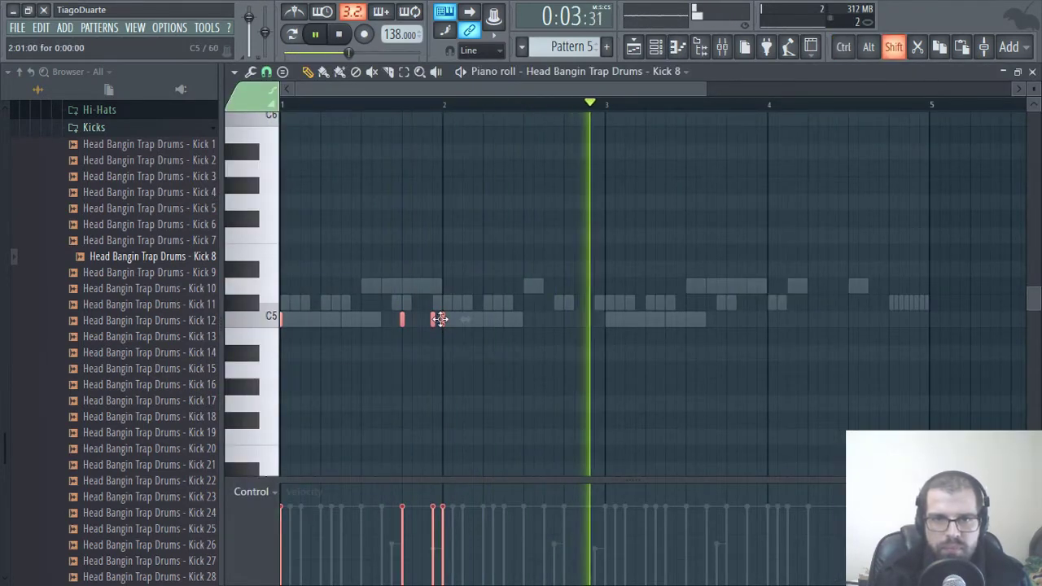
left_click_drag(440, 319, 604, 317)
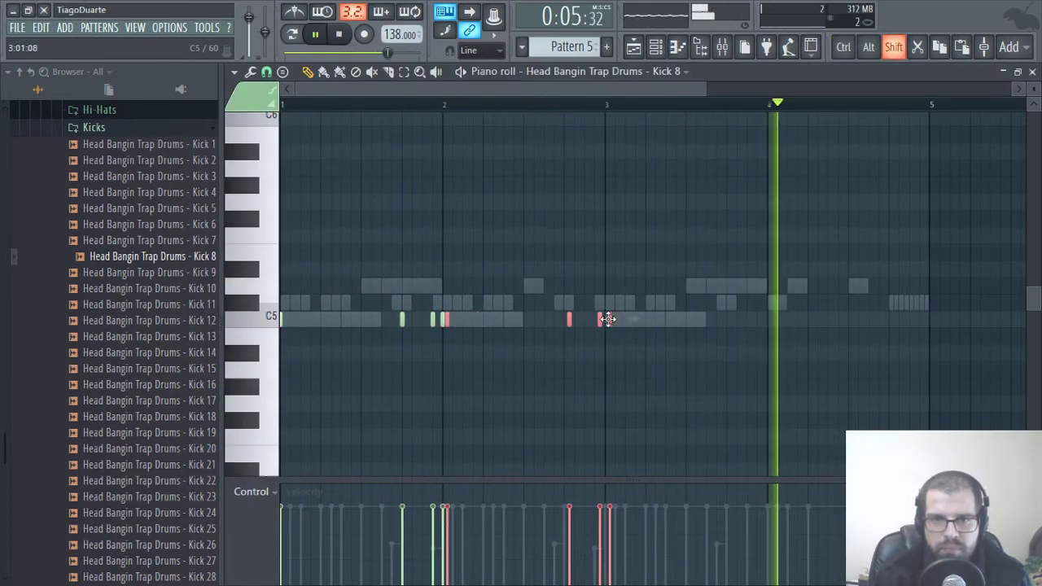
right_click(442, 319)
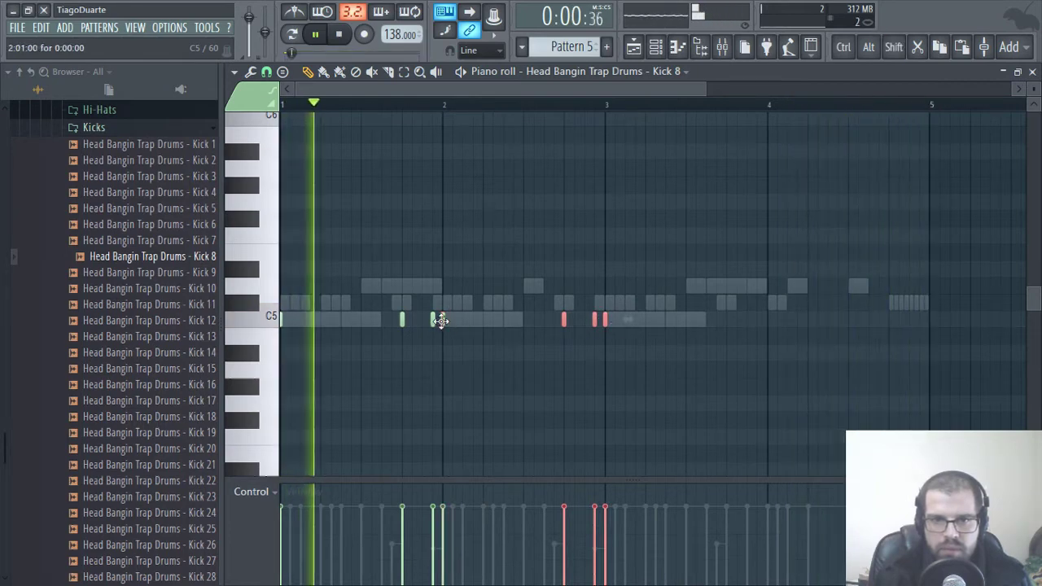
left_click(475, 367, "ctrl")
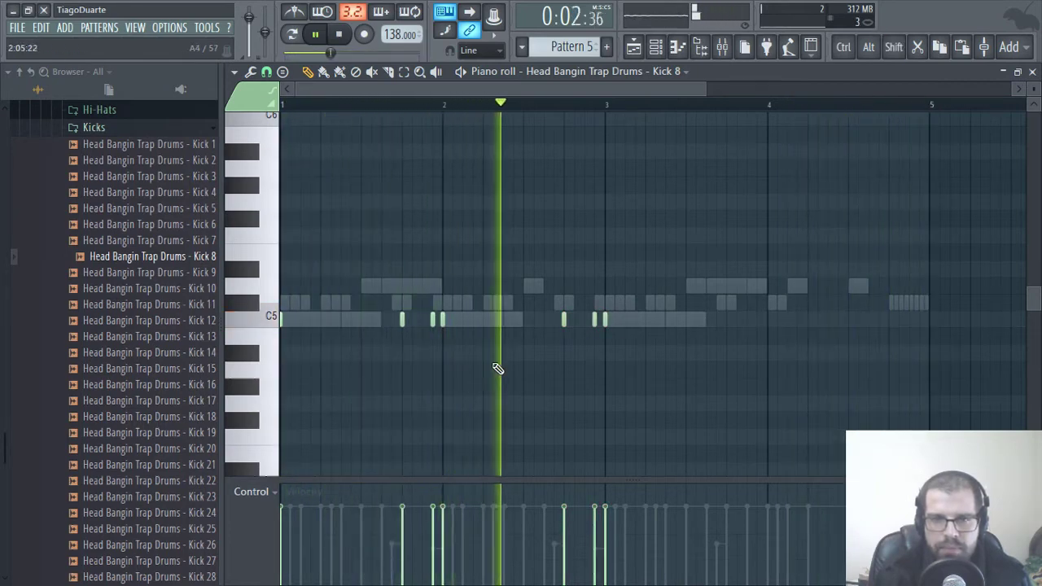
Add two C5 kick notes on steps 2 and 3 of bar 2 and replay the pattern from the start
left_click(454, 320)
left_click(464, 320)
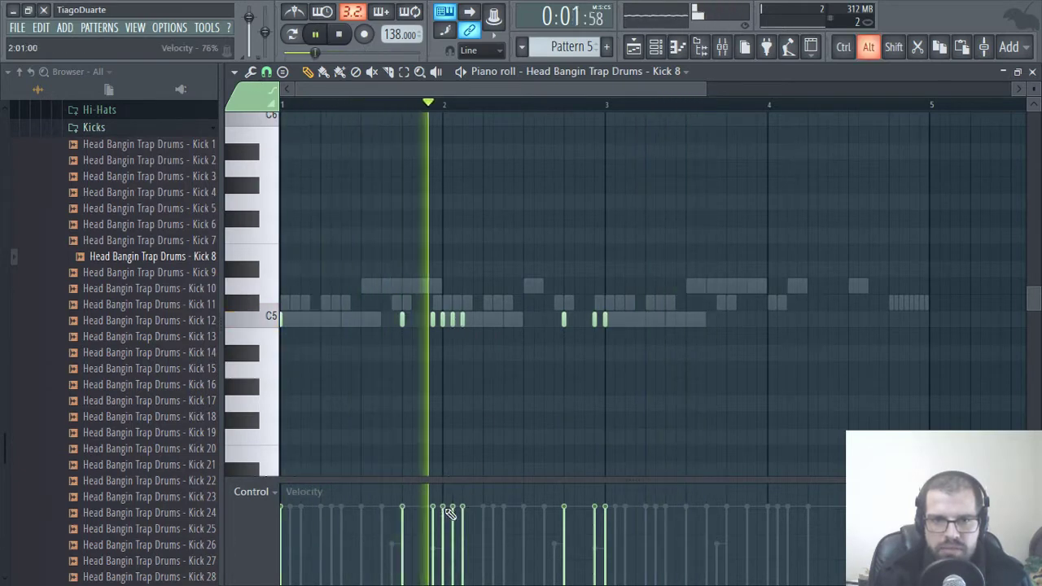
key("space")
key("space")
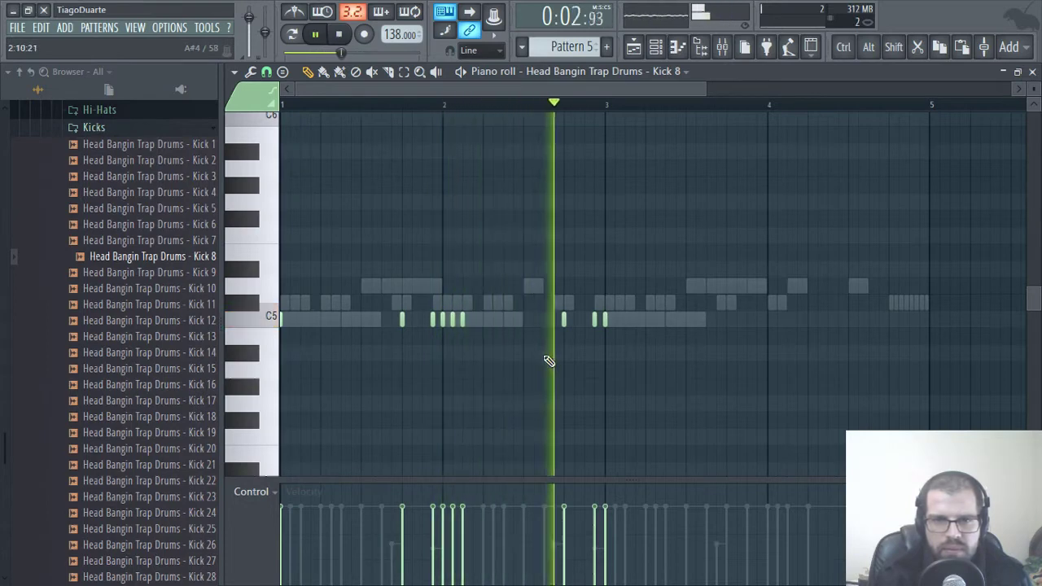
Duplicate the two-bar Kick 8 phrase into bars 3 and 4, deleting the two duplicated notes at the end of bar 4
key("ctrl+a")
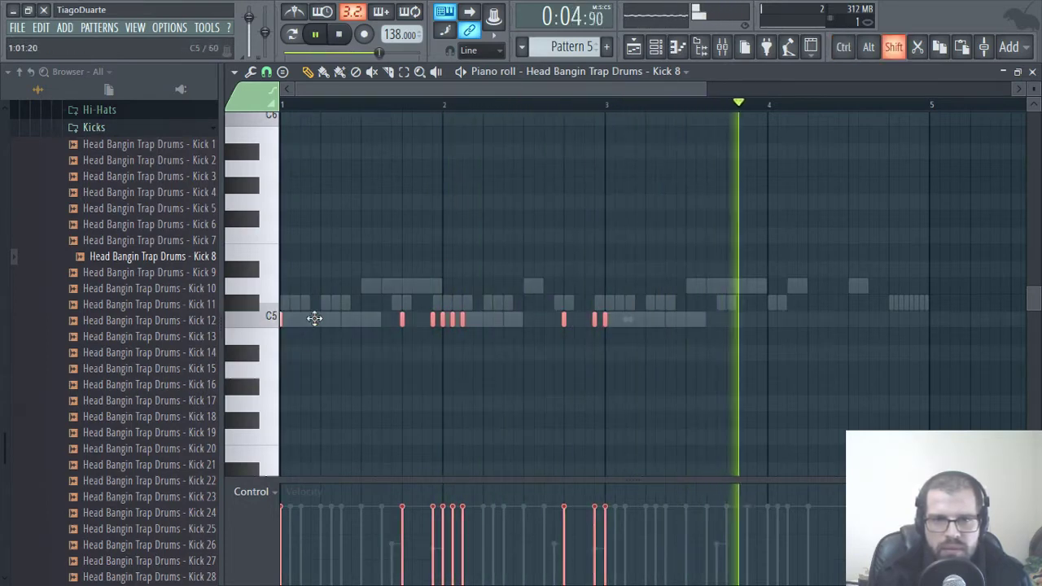
key("ctrl+b")
key("ctrl+d")
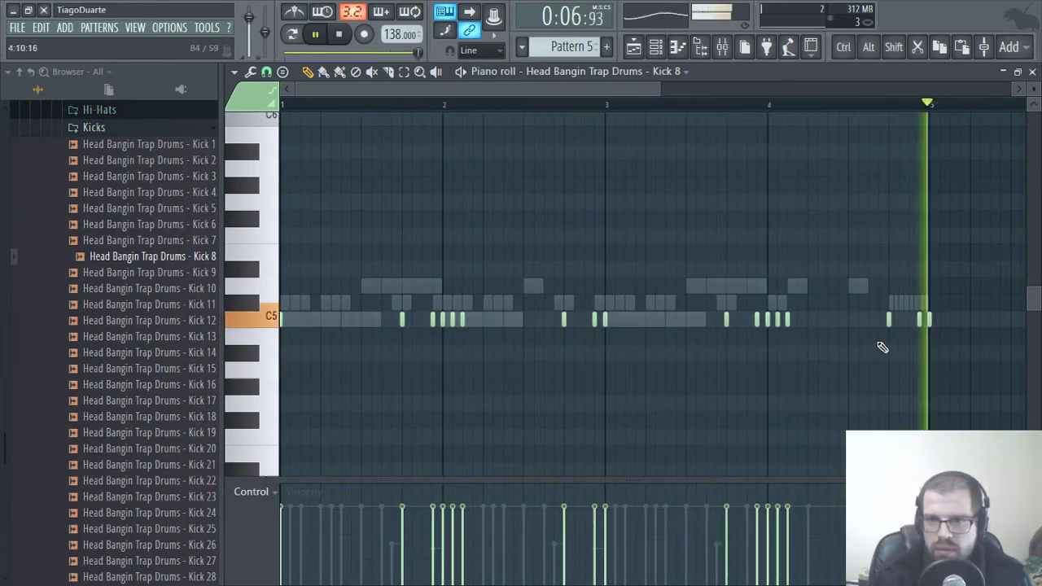
right_click(930, 320)
right_click(919, 320)
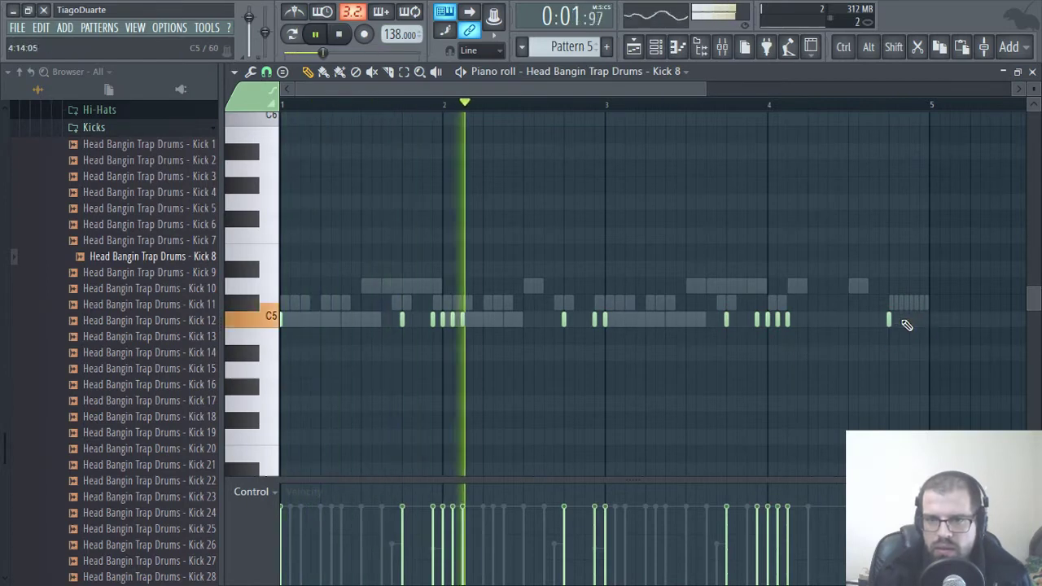
Remove the kicks on step 16 of bar 3 and step 3 of bar 4, and add C5 kicks on steps 5, 7 and 8 of bar 4
scroll(775, 335, "up", 4)
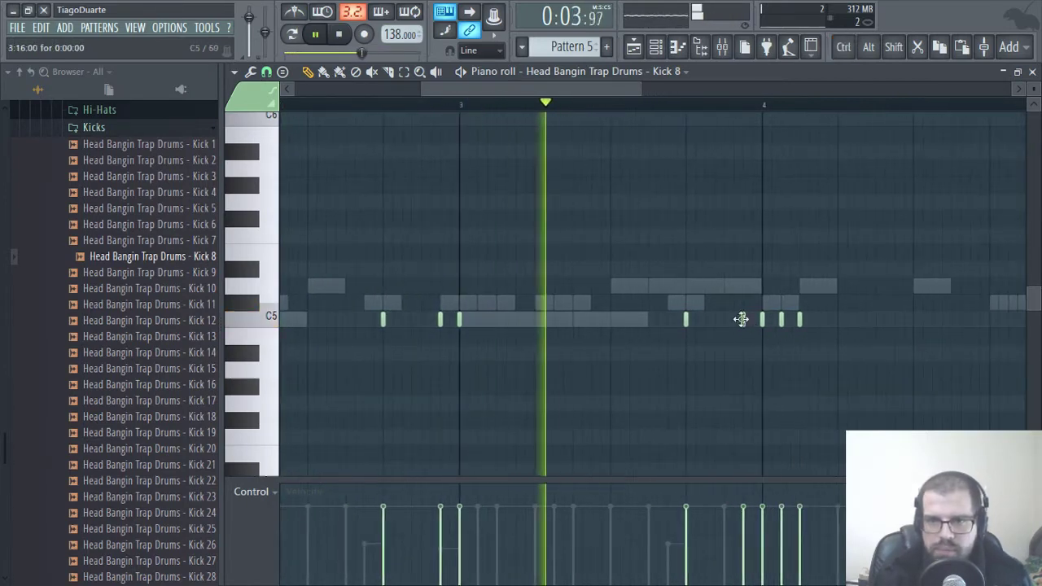
right_click(742, 319)
right_click(800, 320)
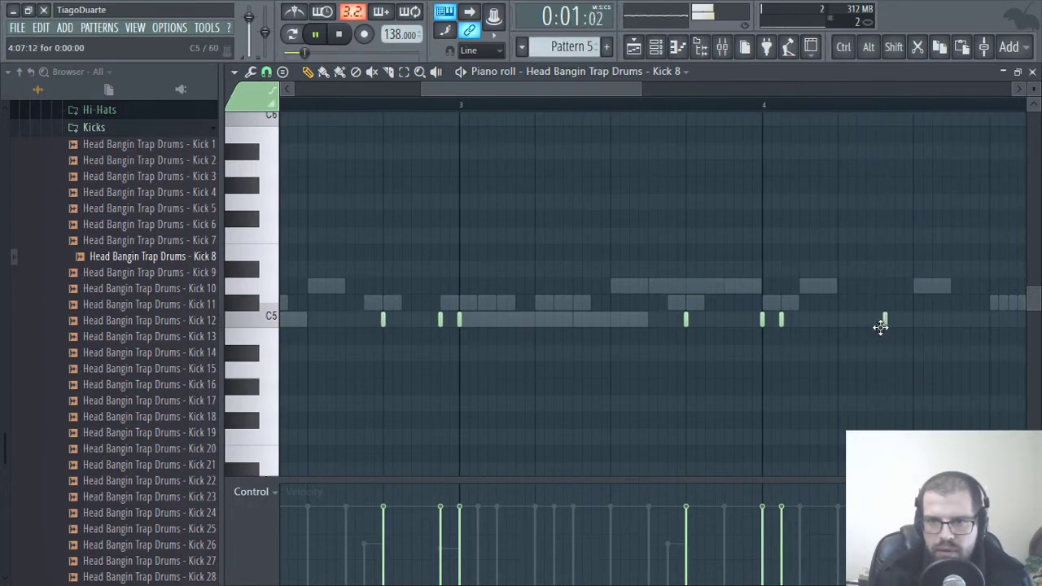
left_click(838, 320)
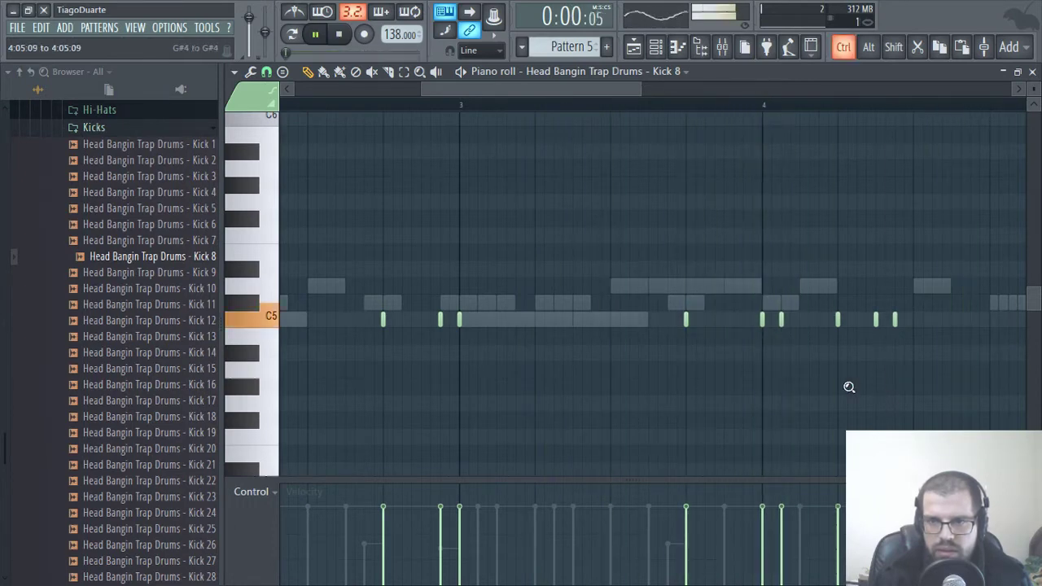
Try extra C5 kick notes on steps 11 and 12 of bar 4
right_click(850, 387, "ctrl")
scroll(903, 316, "up", 3, "ctrl")
scroll(904, 319, "up", 1, "ctrl")
left_click(819, 294)
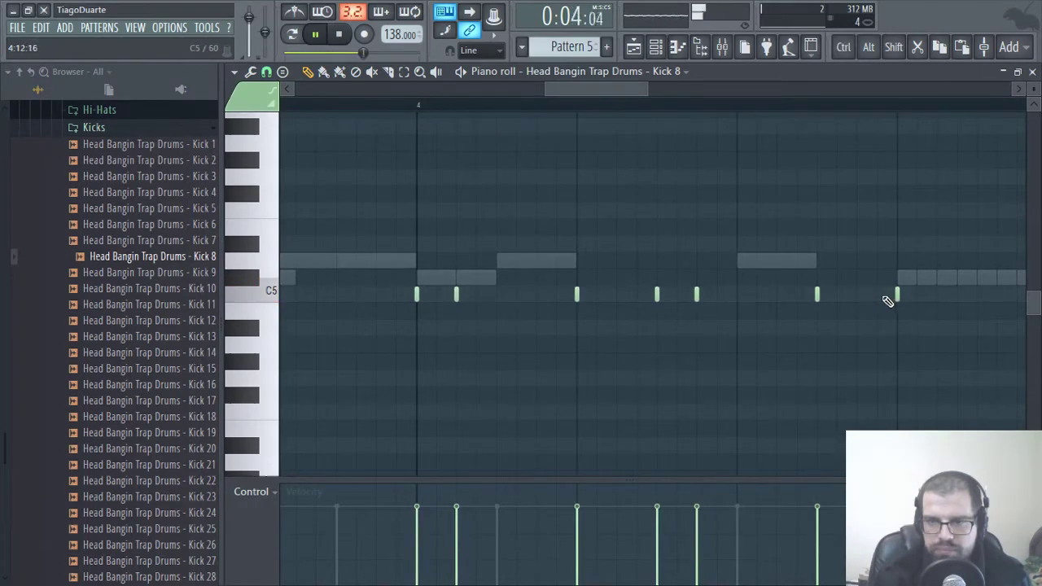
left_click(857, 294)
right_click(817, 294)
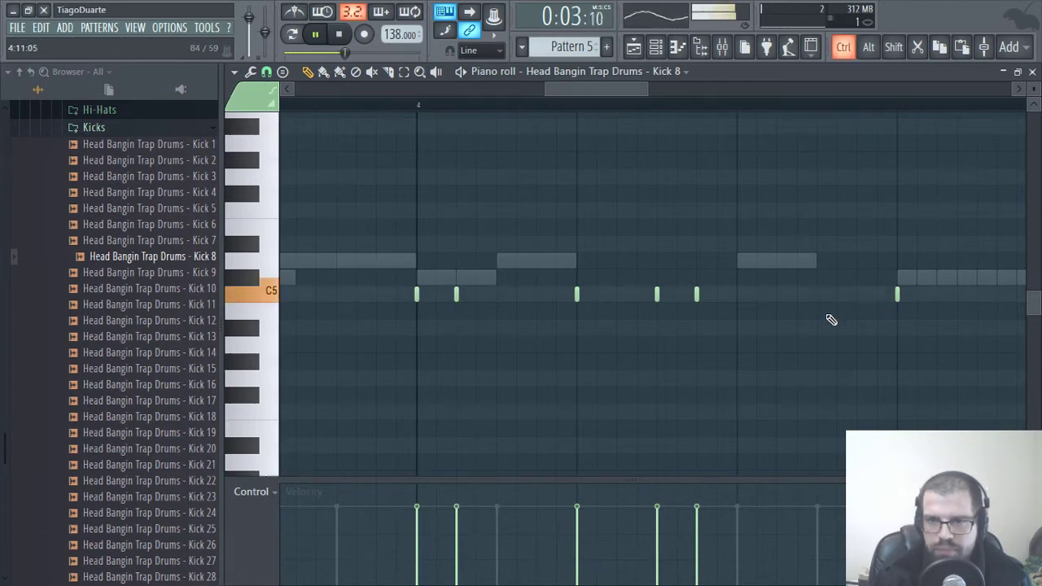
scroll(831, 319, "down", 3, "ctrl")
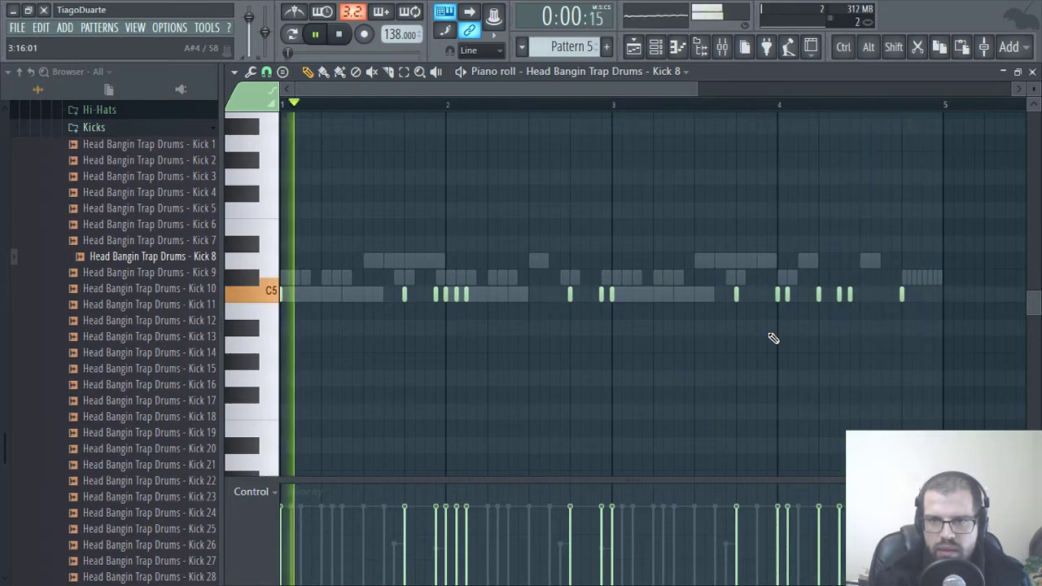
Route the Kick 8 channel to mixer track 4 and name that track Kick
key("F7")
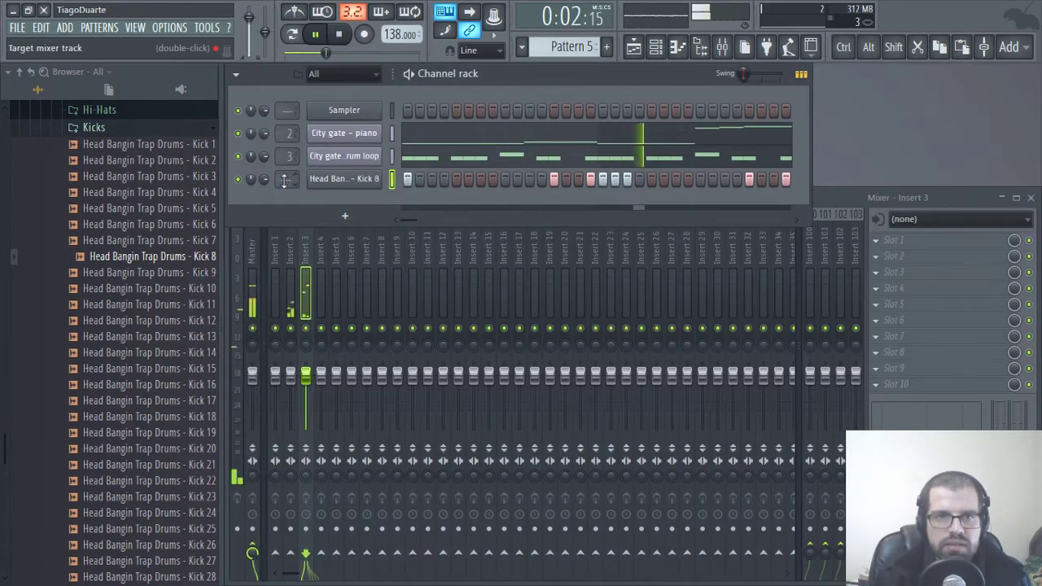
scroll(284, 179, "up", 1)
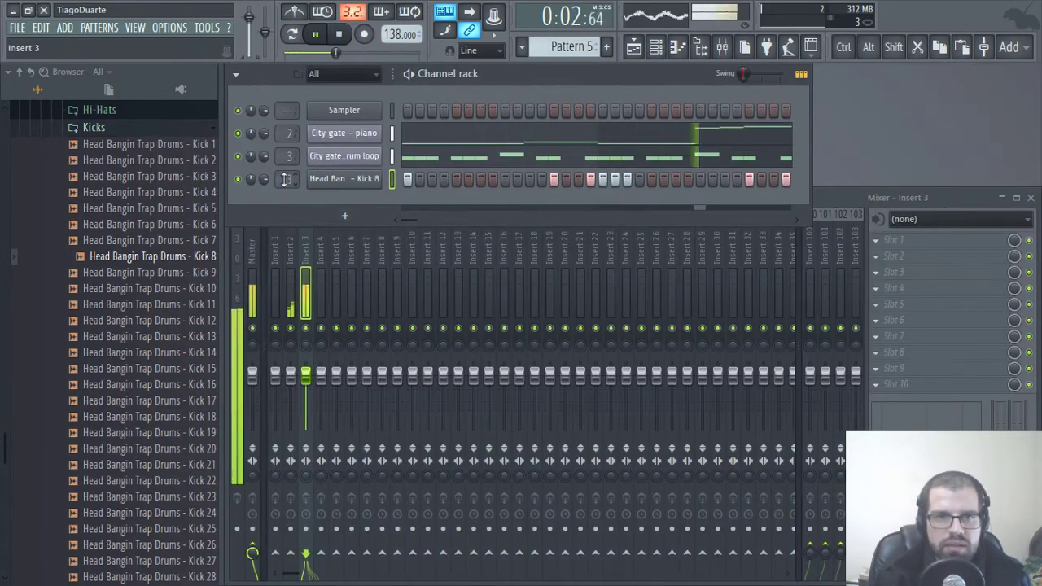
double_click(320, 248)
type("Kick")
key("Return")
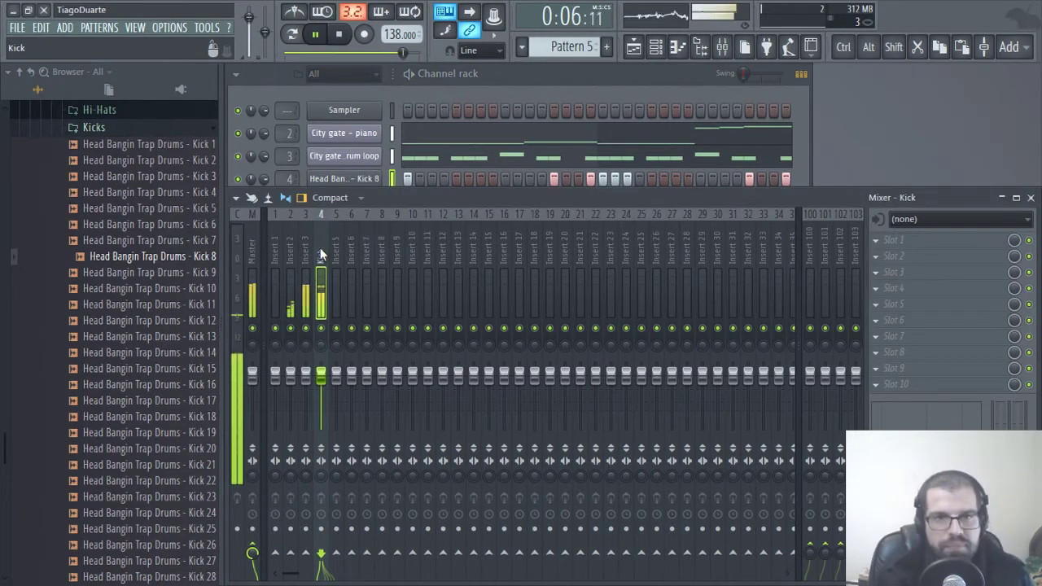
Name mixer track 3 Snare and mixer track 2 Piano
key("Left")
key("F2")
type("Snare")
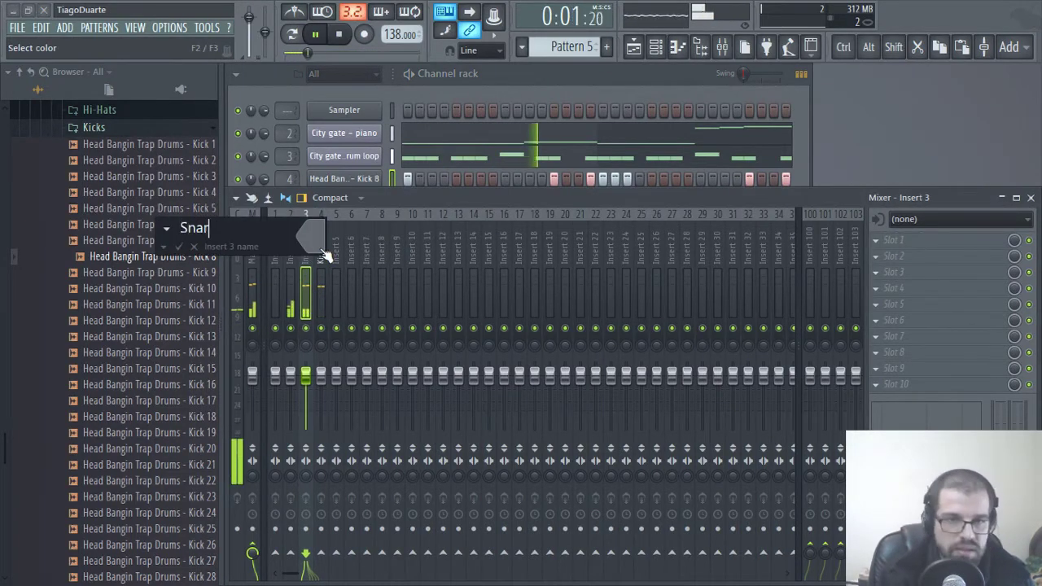
key("Return")
key("Left")
key("F2")
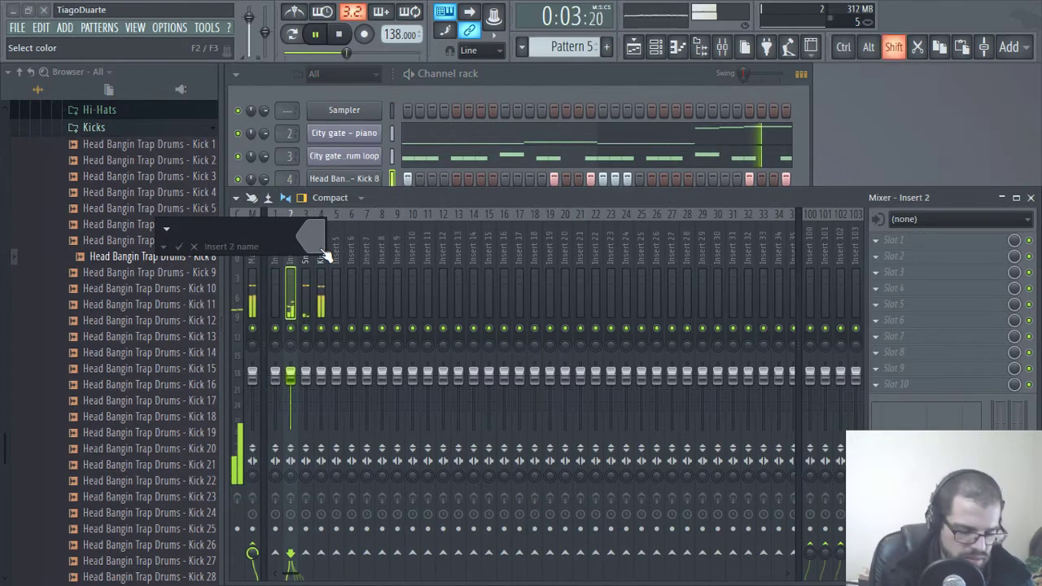
key("Return")
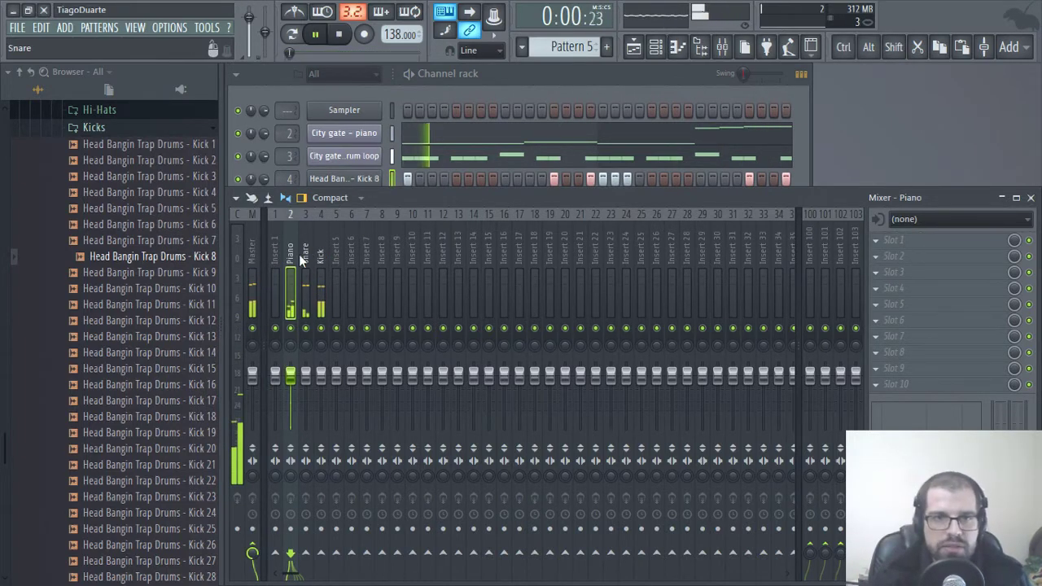
Load Gross Beat into the first effect slot of the Piano mixer track
left_click(299, 255)
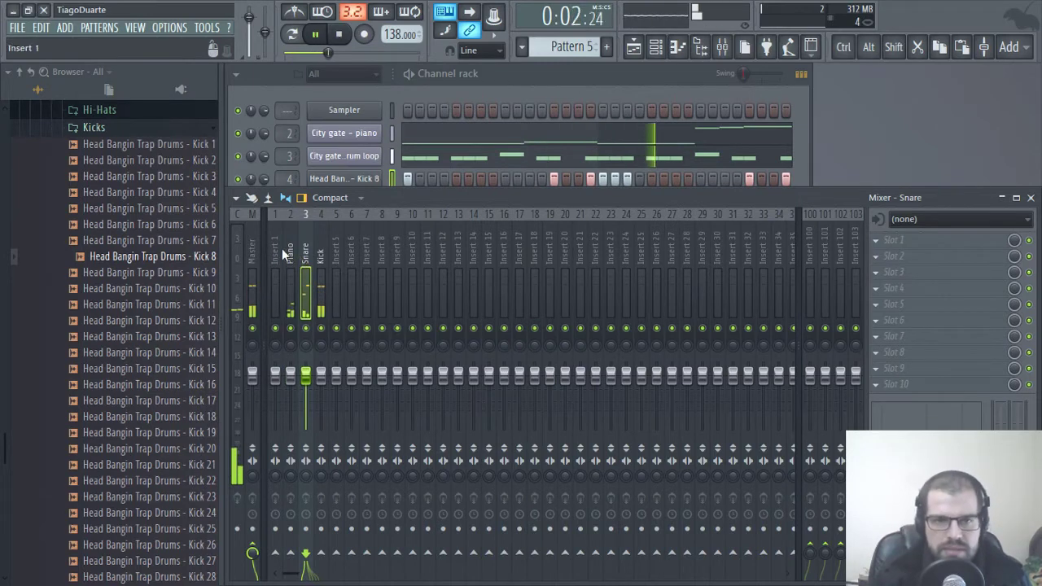
left_click(285, 251)
left_click(913, 243)
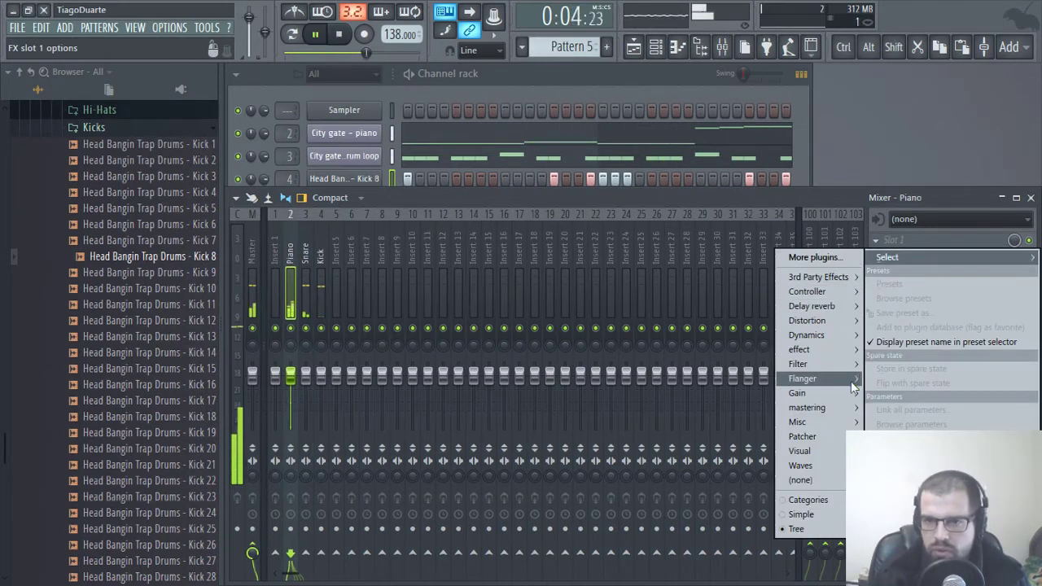
mouse_move(824, 425)
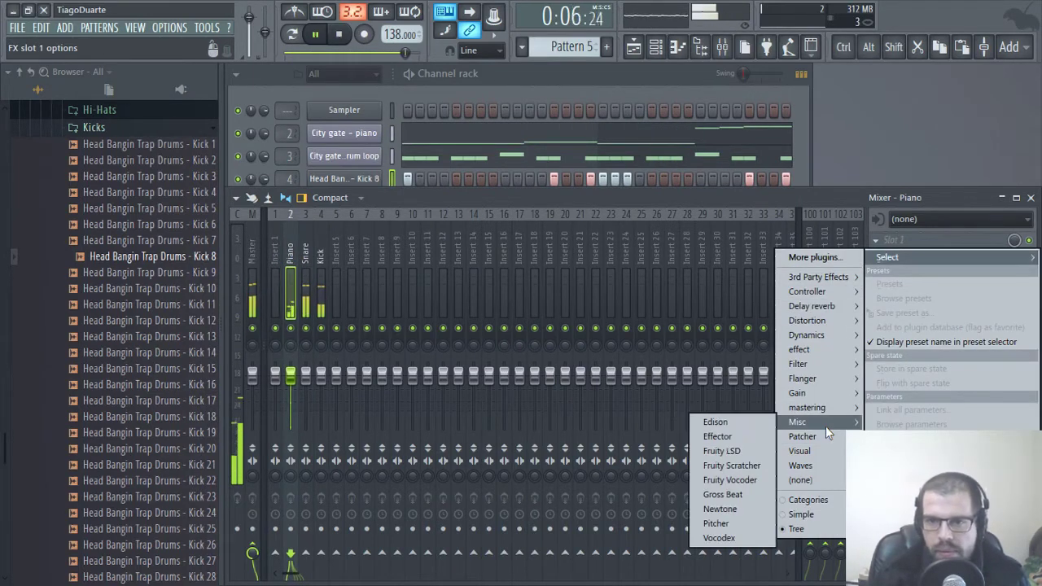
left_click(734, 496)
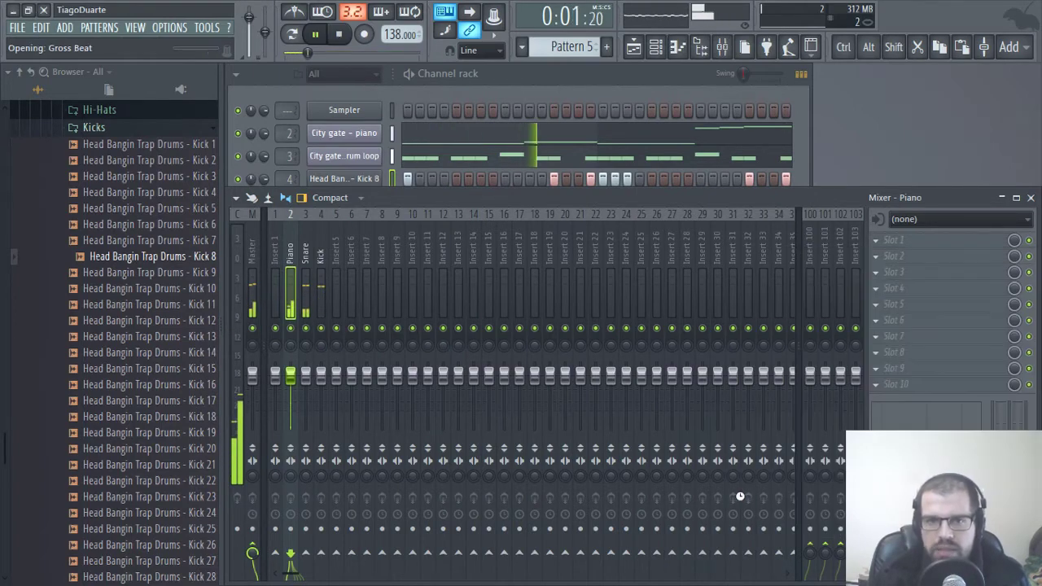
left_click_drag(503, 195, 505, 100)
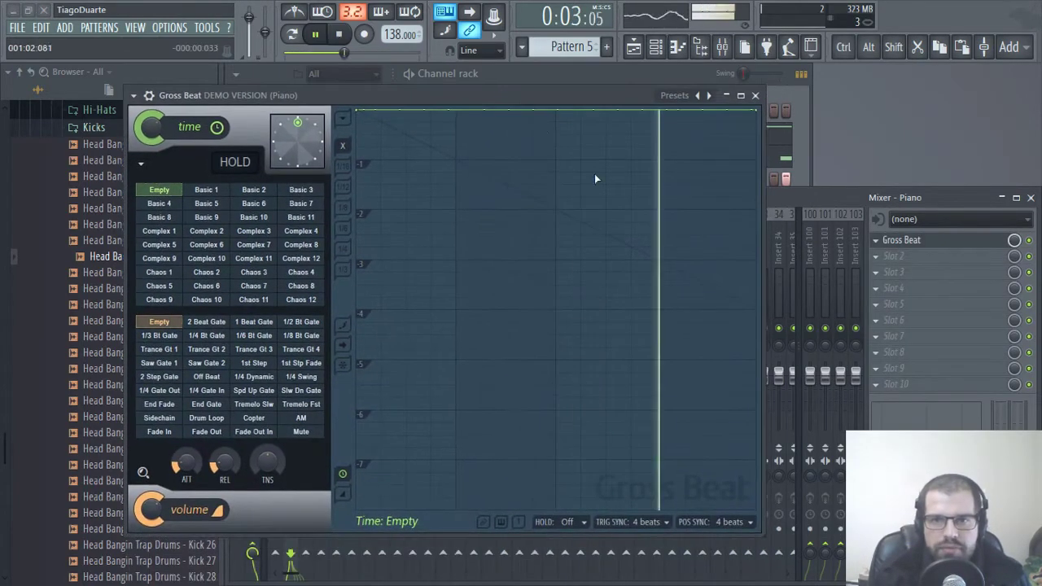
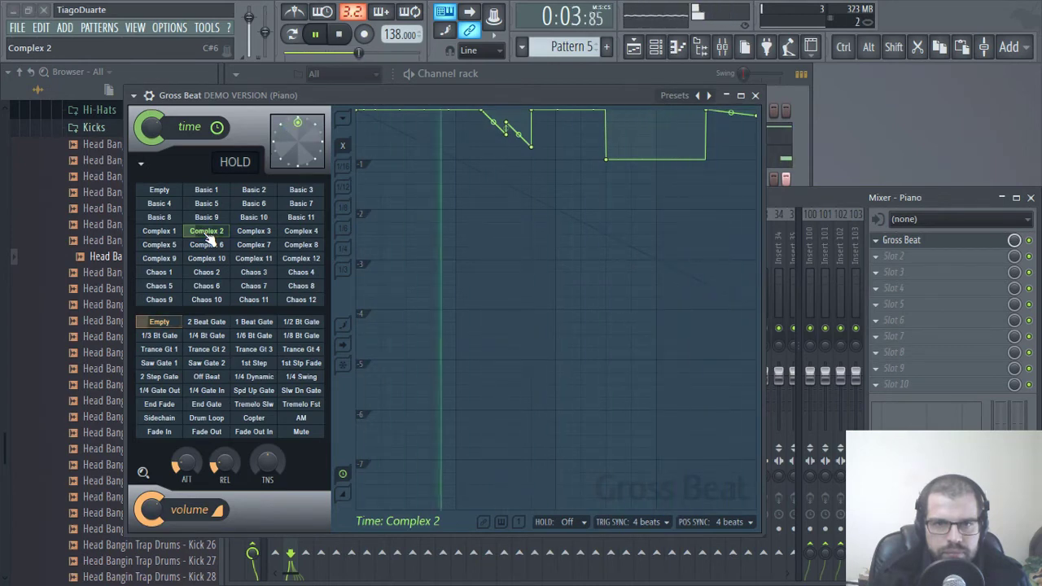
Audition Gross Beat's Complex 1, 3 and 4 time presets on the piano and settle on Complex 3
left_click(159, 231)
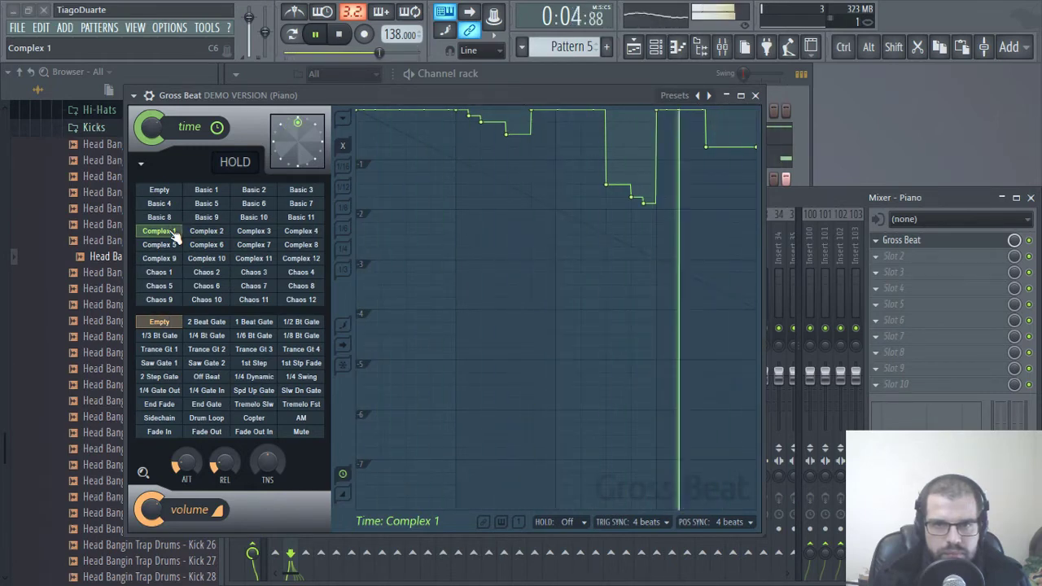
left_click(242, 234)
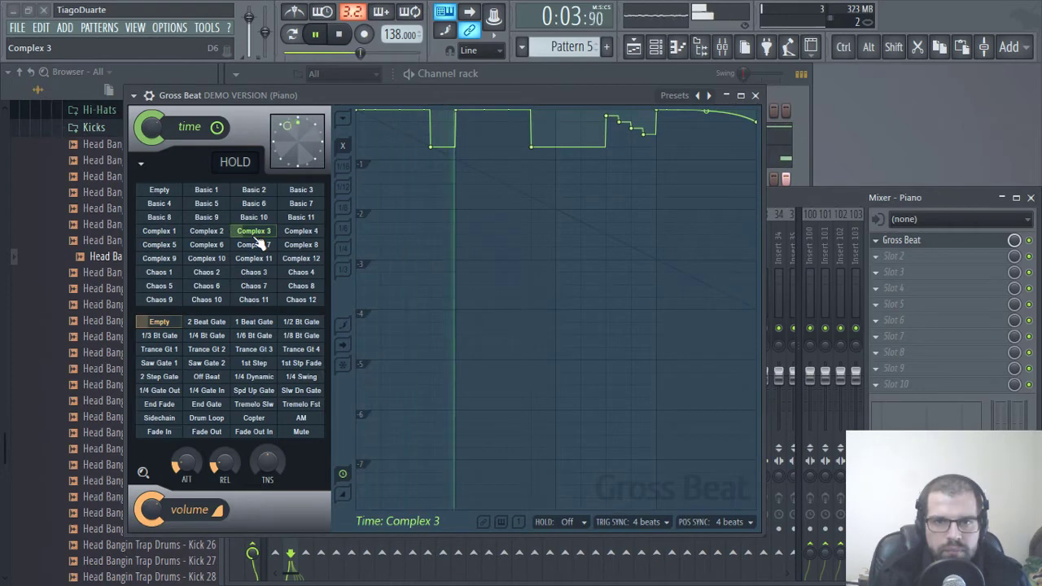
left_click(309, 234)
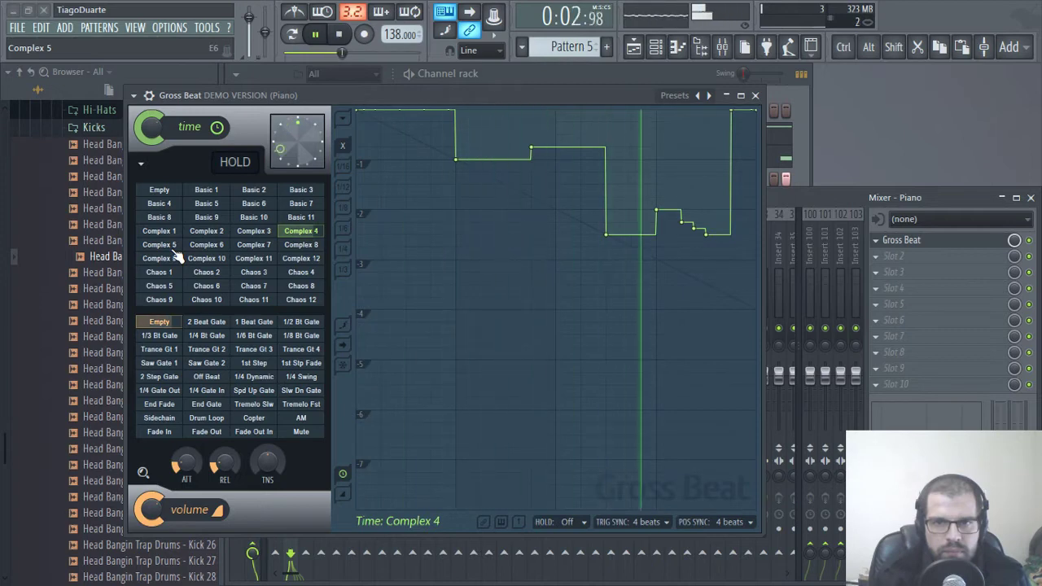
left_click(261, 234)
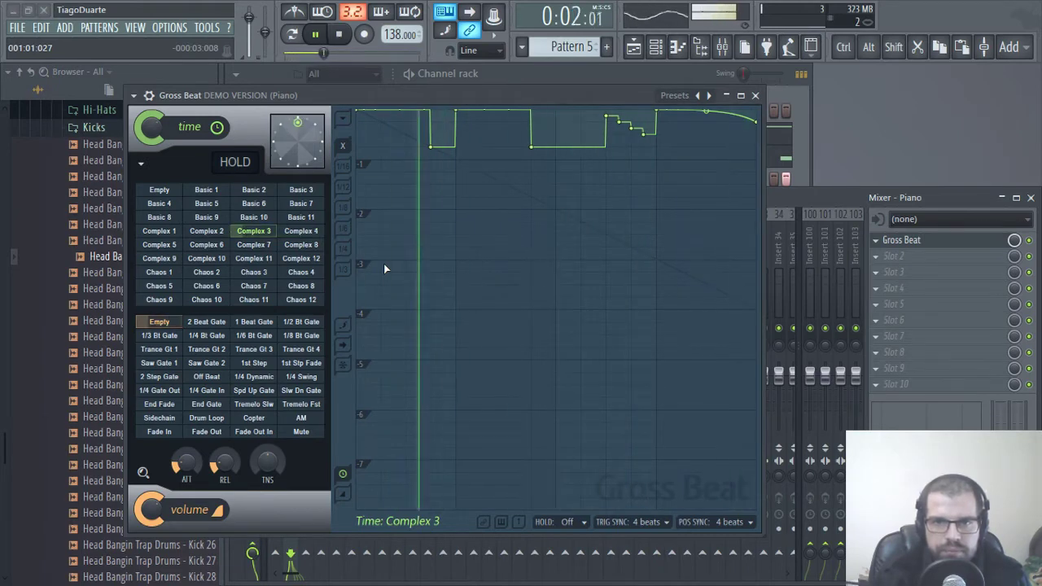
left_click(756, 95)
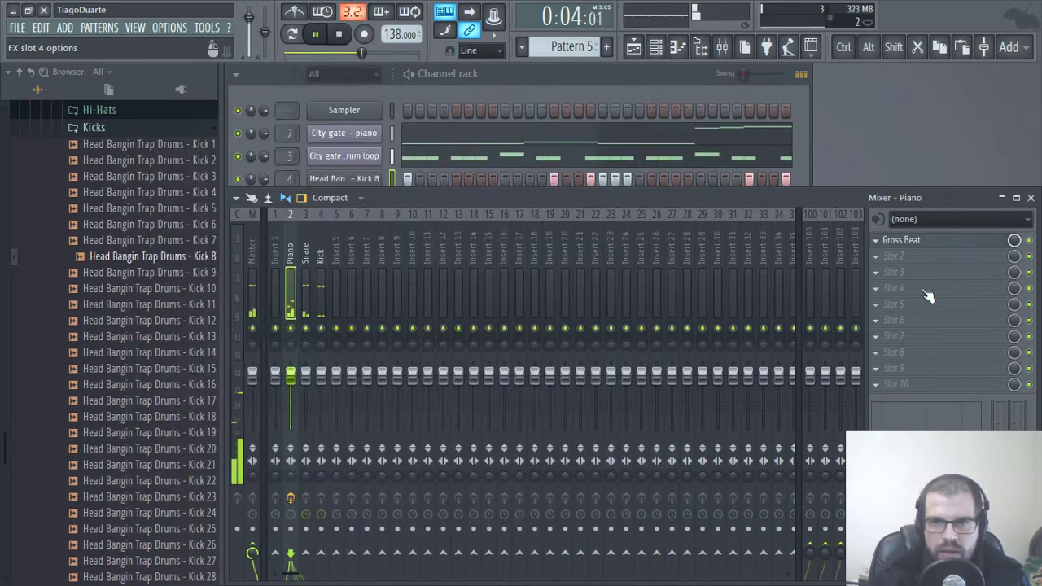
Stop playback and add a second Pattern 5 clip on Track 1 of the playlist, covering bars 5 to 8
key("space")
left_click(633, 47)
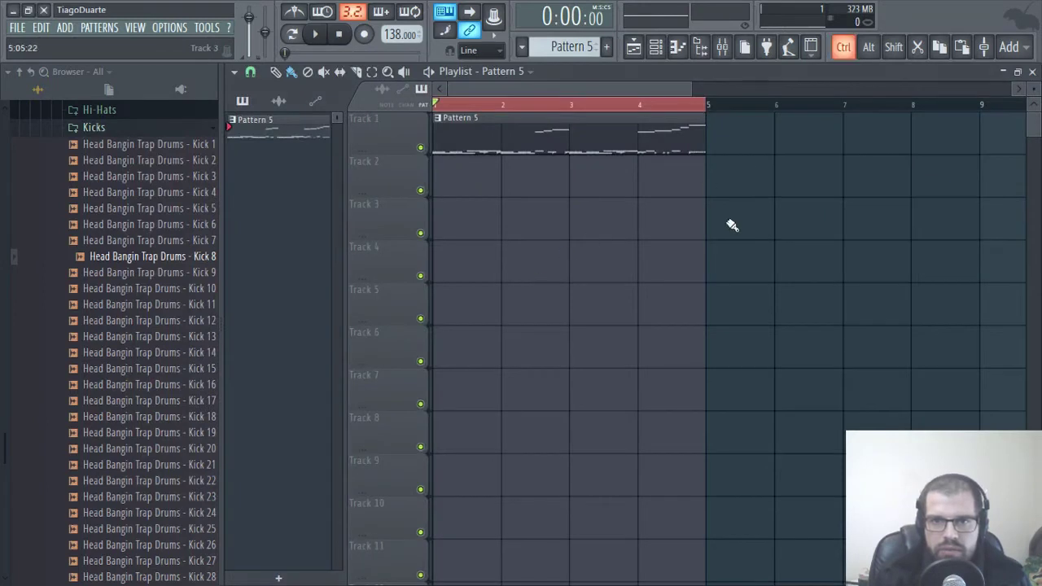
left_click_drag(527, 136, 793, 147)
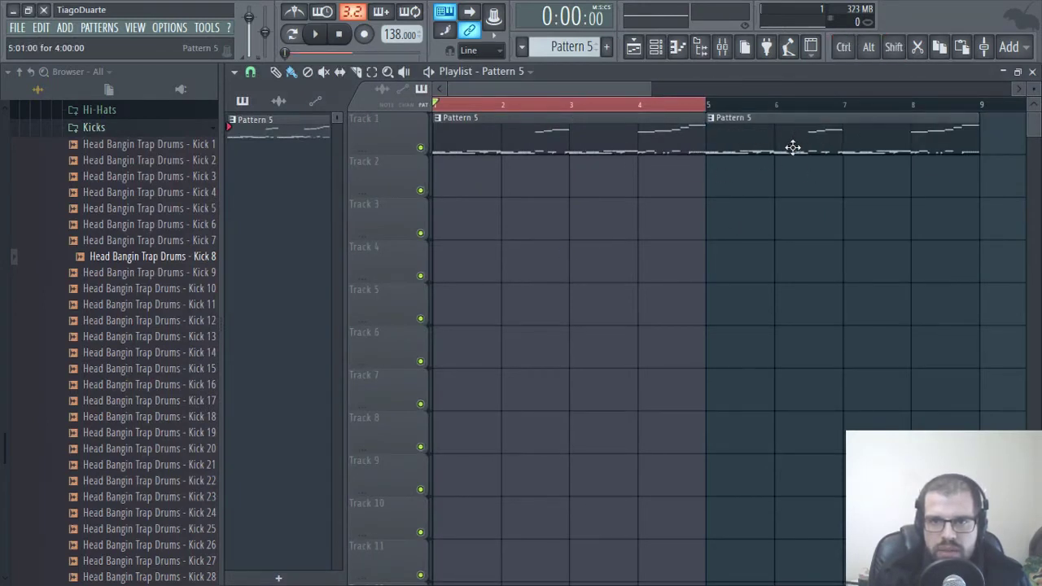
scroll(667, 244, "right", 2)
scroll(881, 261, "left", 2)
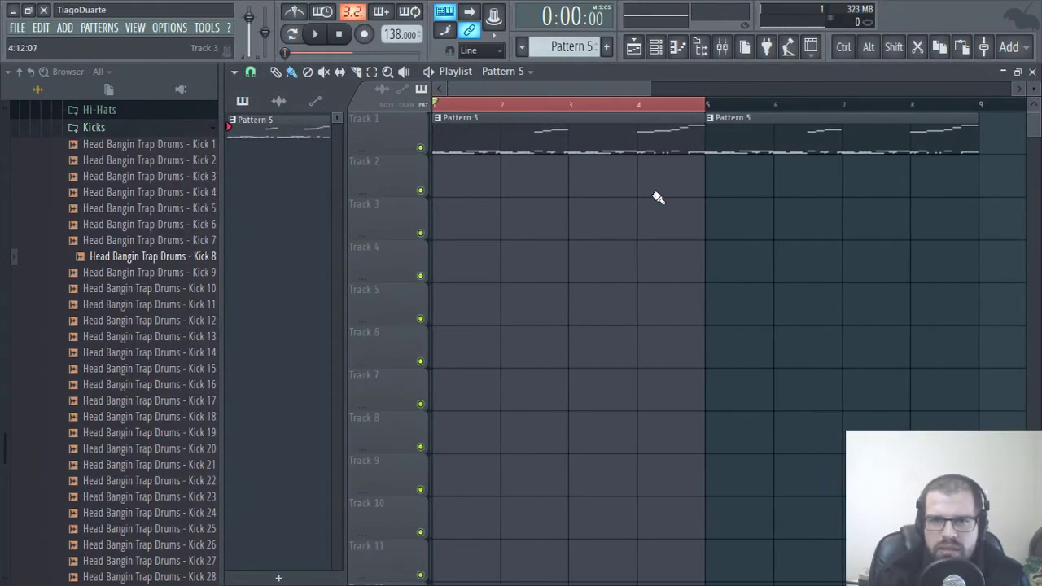
left_click(590, 158)
right_click(625, 177)
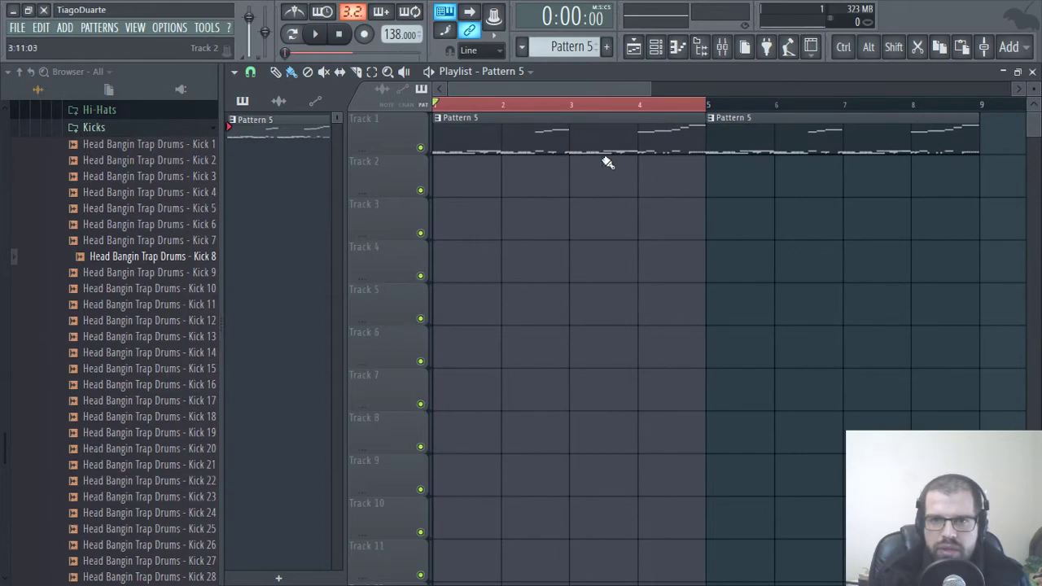
left_click(524, 48)
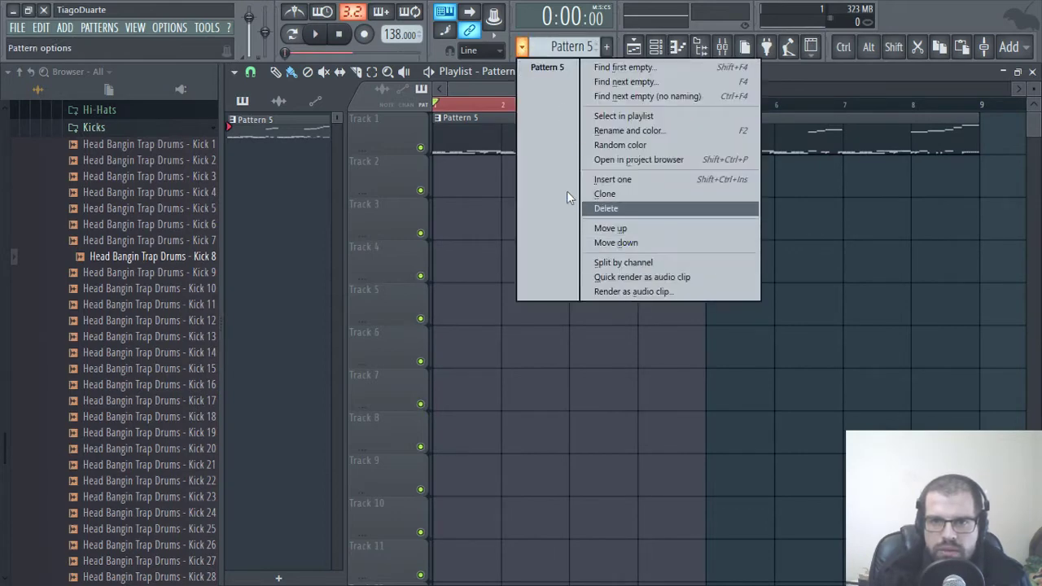
left_click(901, 64)
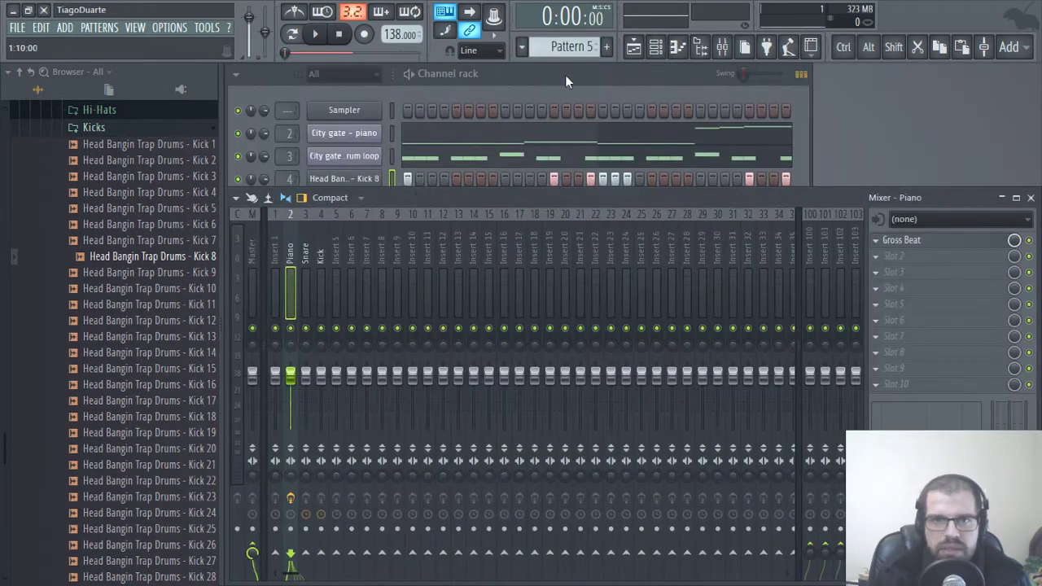
Rename the City gate piano channel Piano and the City gate drum loop channel Snare
left_click(565, 75)
left_click(366, 139, "shift")
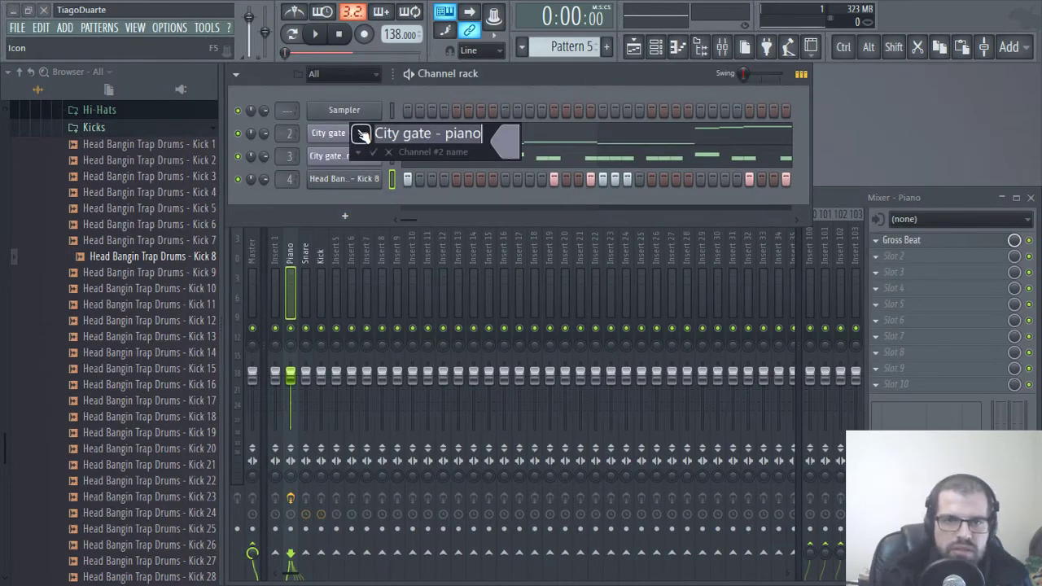
key("Return")
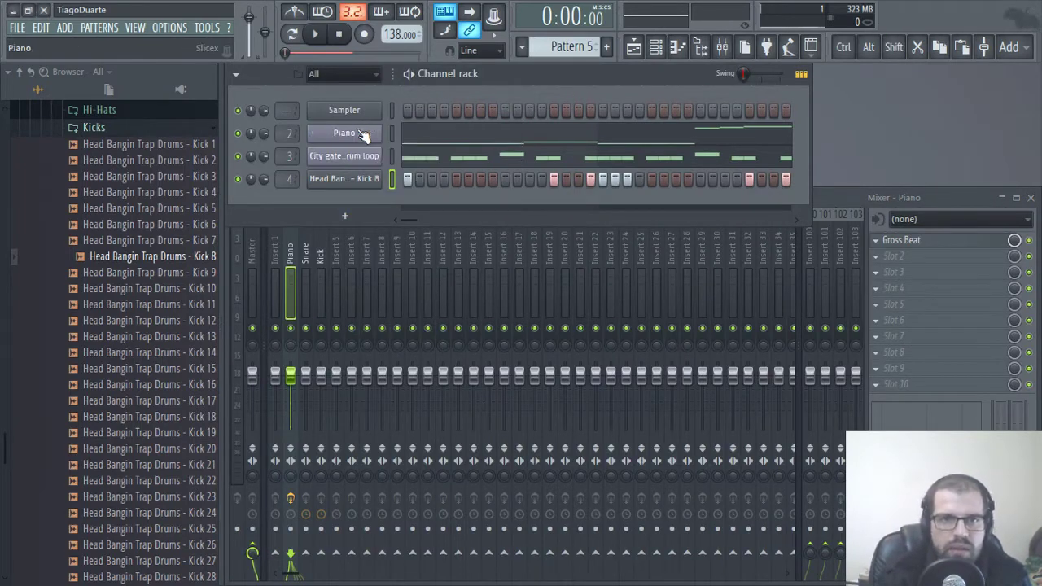
left_click(364, 162, "shift")
type("Snare")
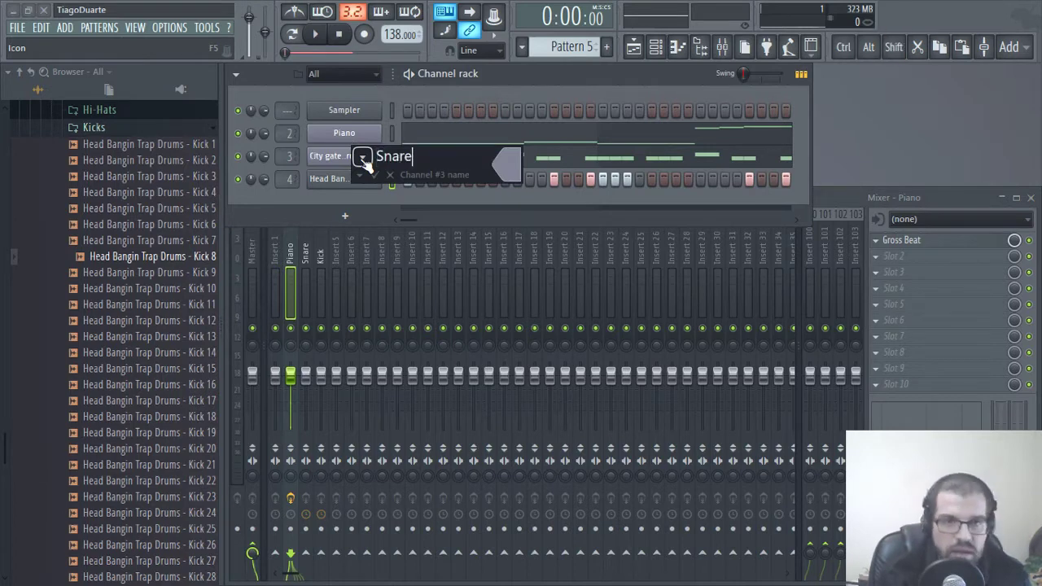
key("Return")
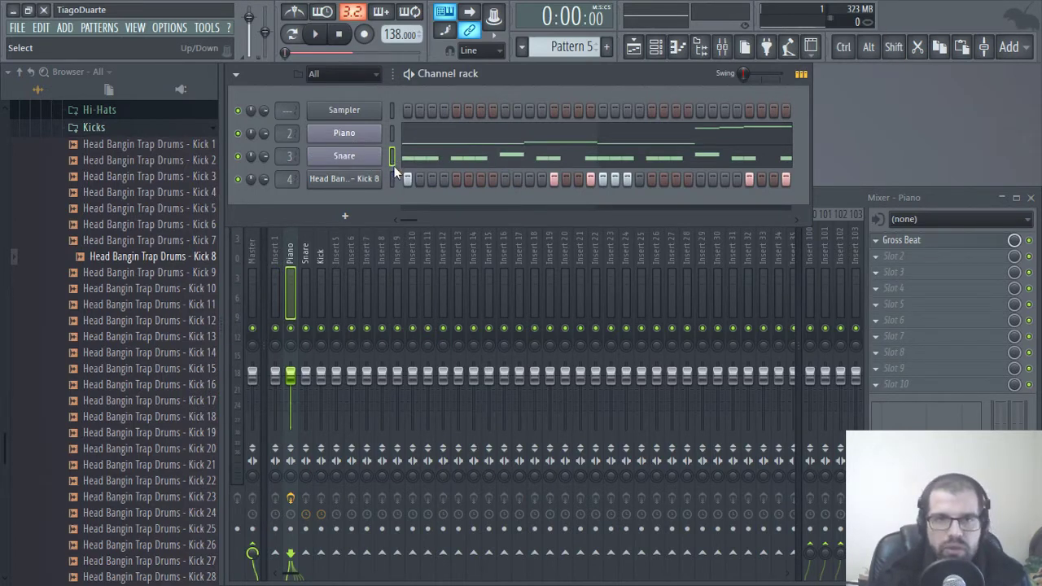
Clone the Snare channel and delete all Marker #2 notes from the original Snare channel
key("alt+c")
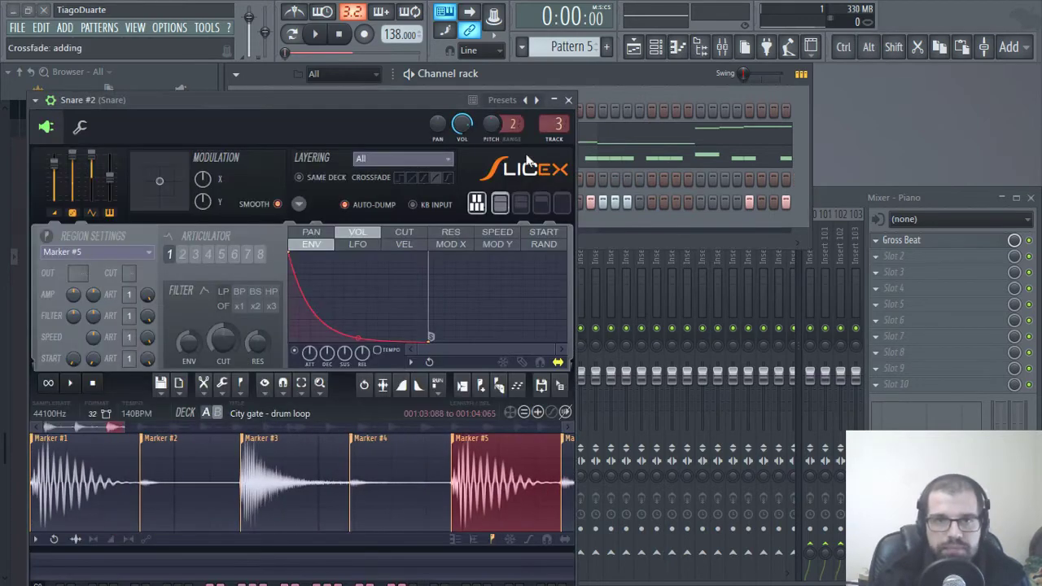
left_click(565, 99)
left_click(407, 157)
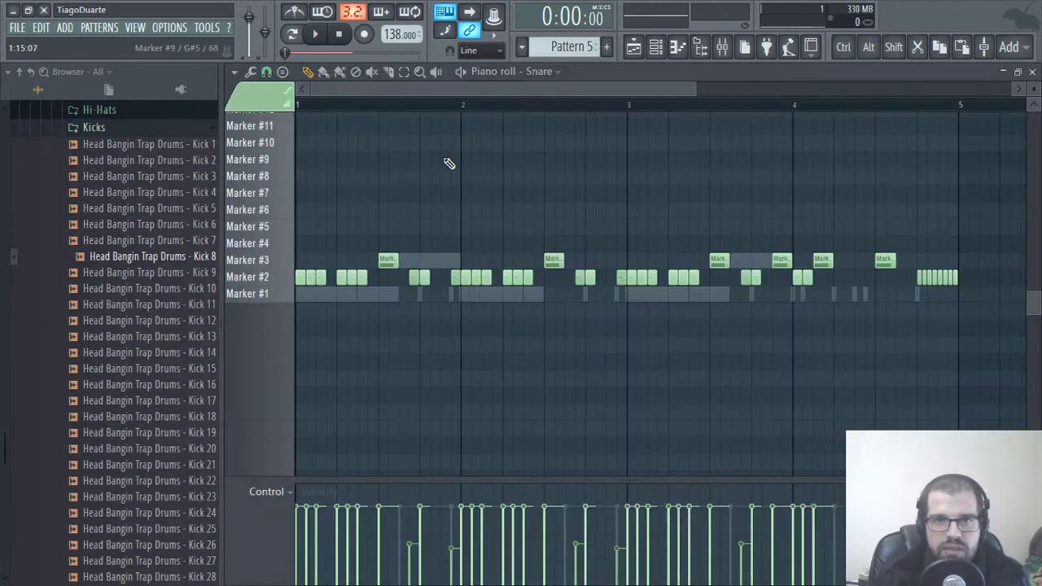
mouse_move(982, 270)
left_mouse_down()
mouse_move(880, 291)
mouse_move(272, 296)
left_mouse_up()
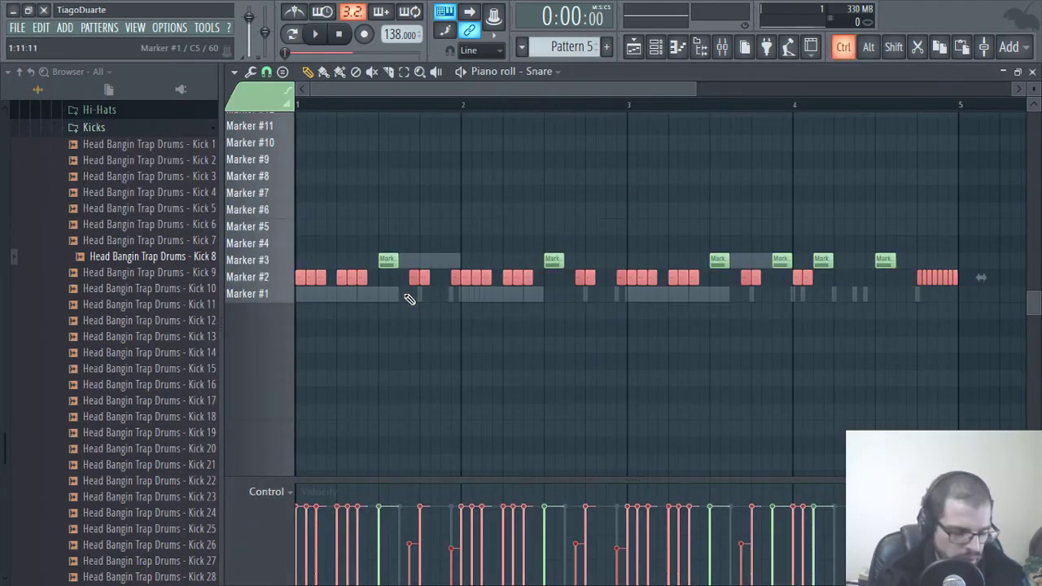
key("Delete")
Remove the Marker #3 notes from the cloned Snare #2 channel and rename it Hi hats
key("F7")
right_click(334, 169)
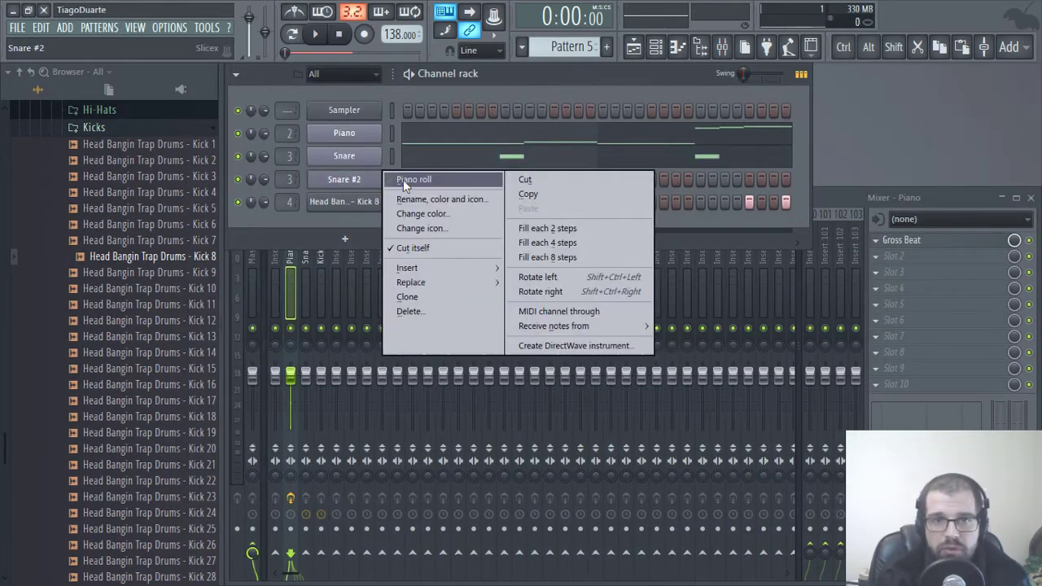
left_click(403, 180)
key("F7")
left_click(342, 177, "shift")
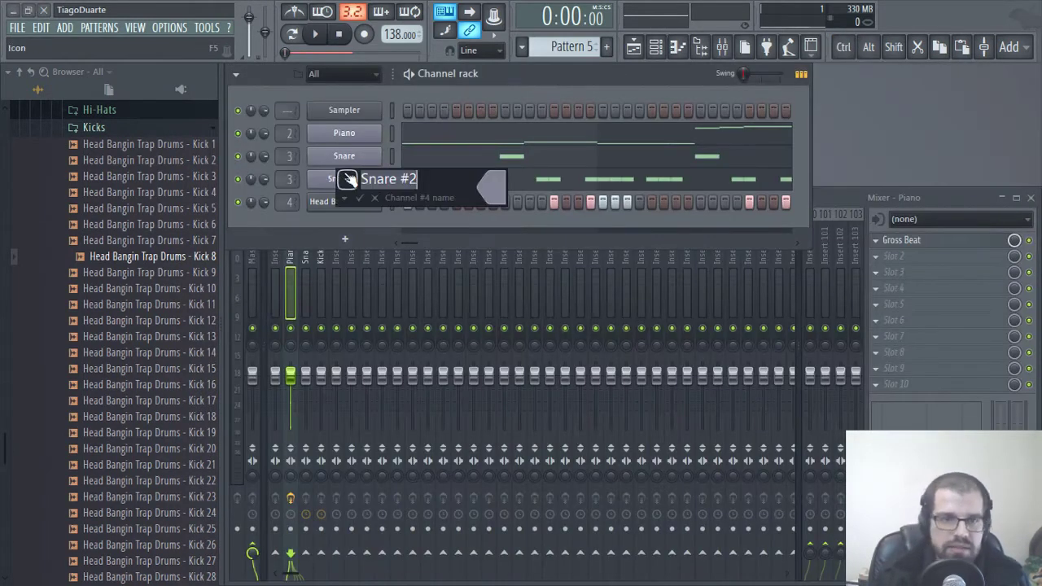
type("Hi hats")
key("Return")
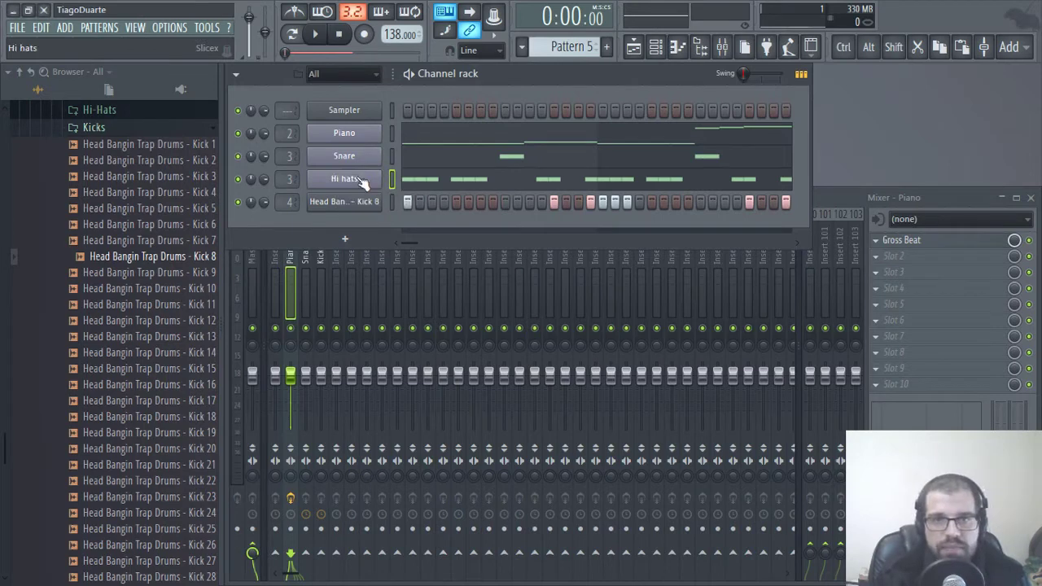
Route the Hi hats channel to mixer track 5 and name that track Hi hats
scroll(281, 180, "up", 2)
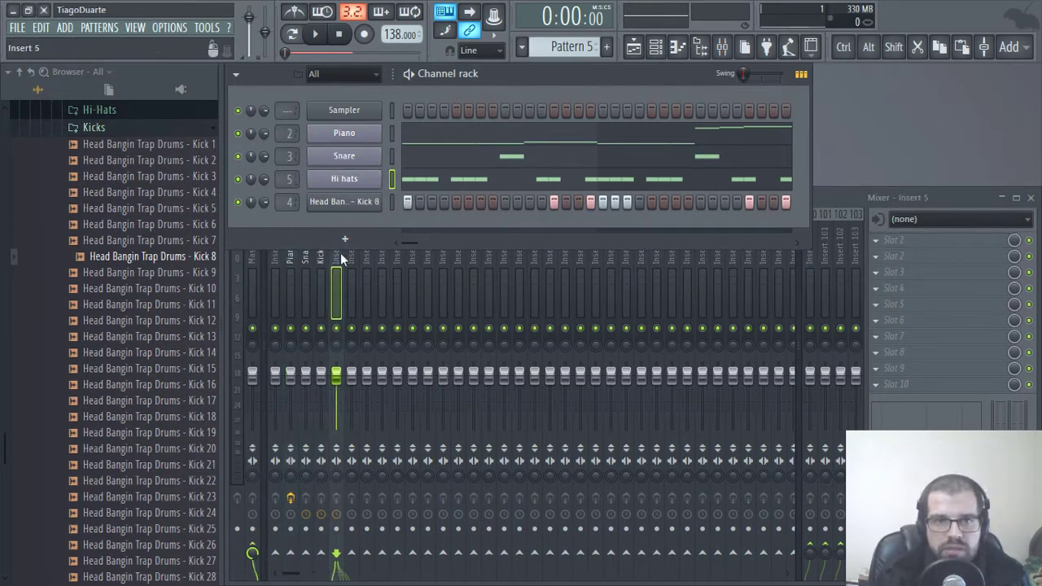
double_click(341, 257)
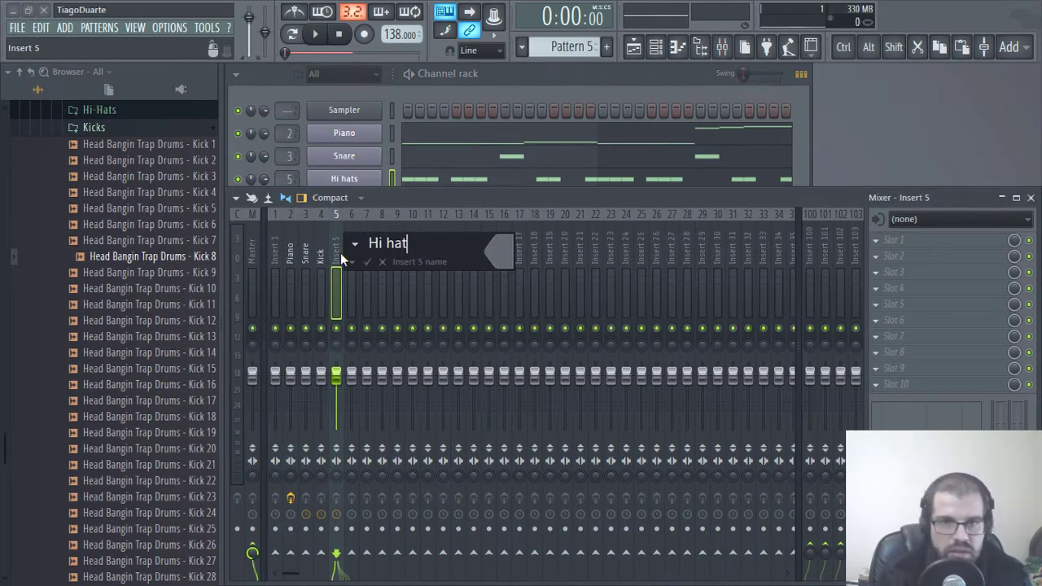
type("Hi hats")
key("Return")
Play the pattern, rename the Head Bangin Trap Drums Kick 8 channel Kick, and stop playback
key("space")
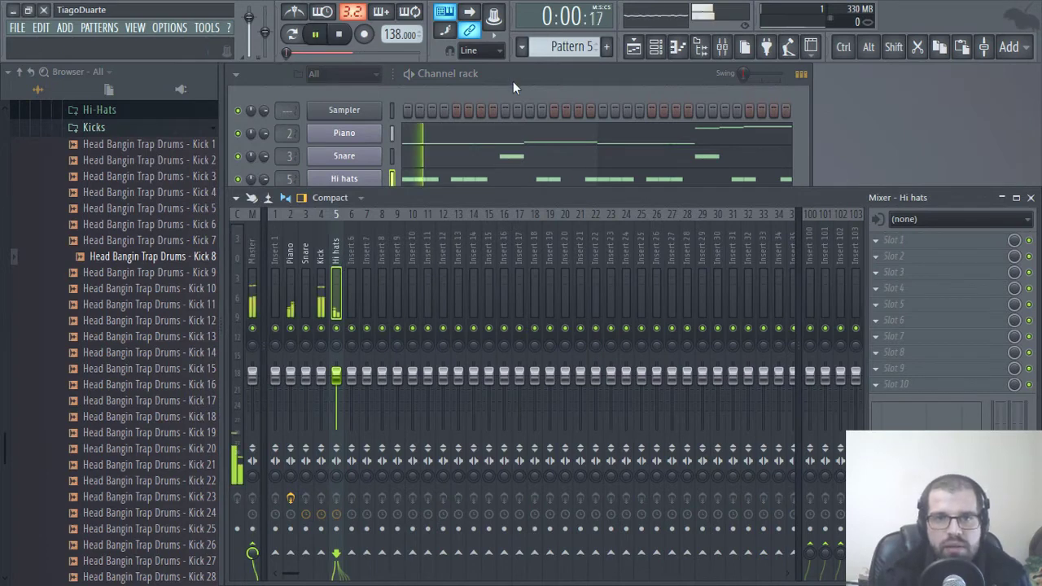
left_click(513, 85)
middle_click(356, 207)
type("Kick")
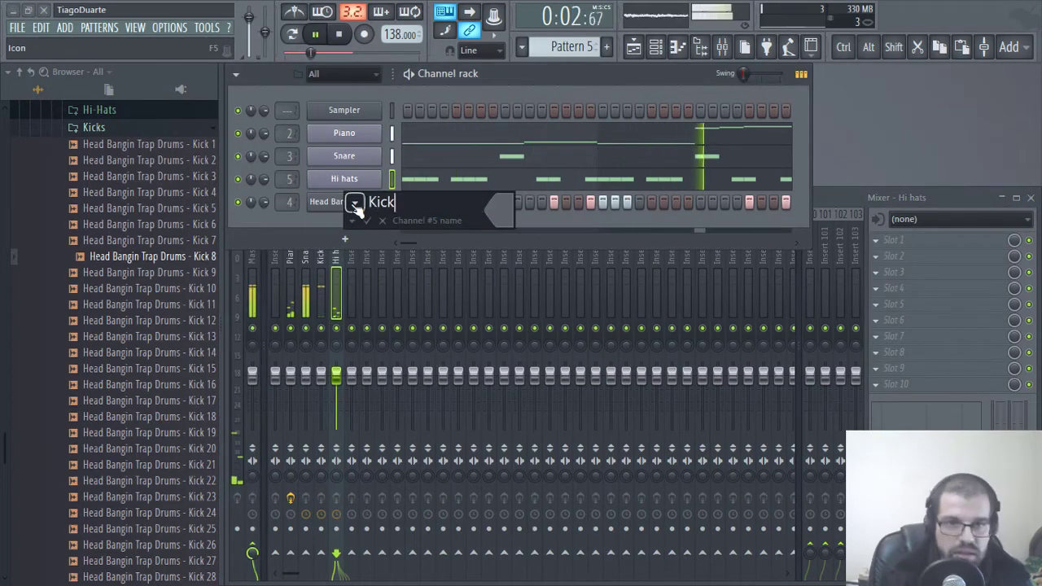
key("Return")
key("space")
Split Pattern 5 by channel into separate Piano, Snare, Hi hats and Kick patterns
left_click(634, 46)
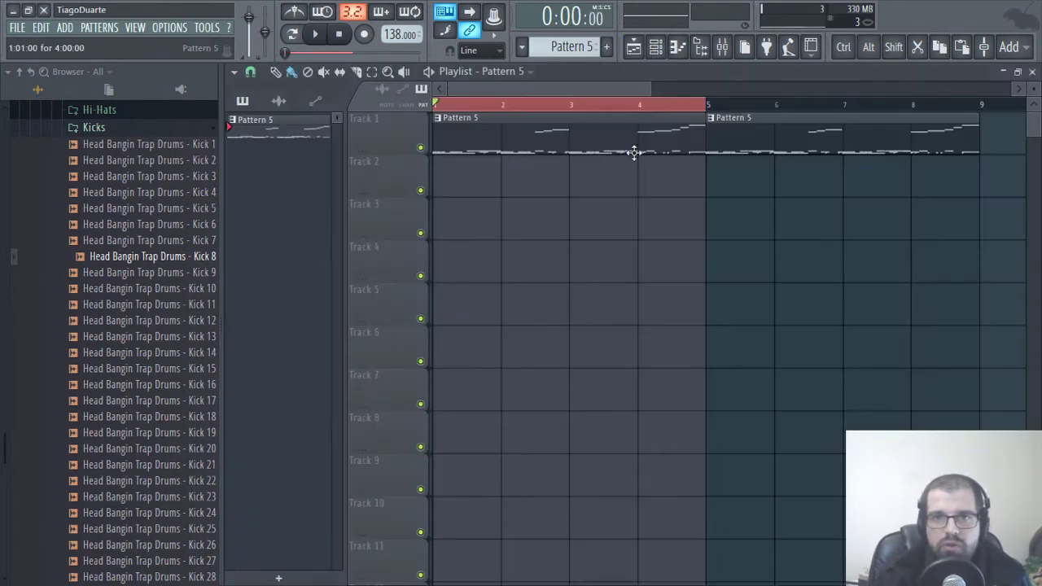
left_click(1032, 71)
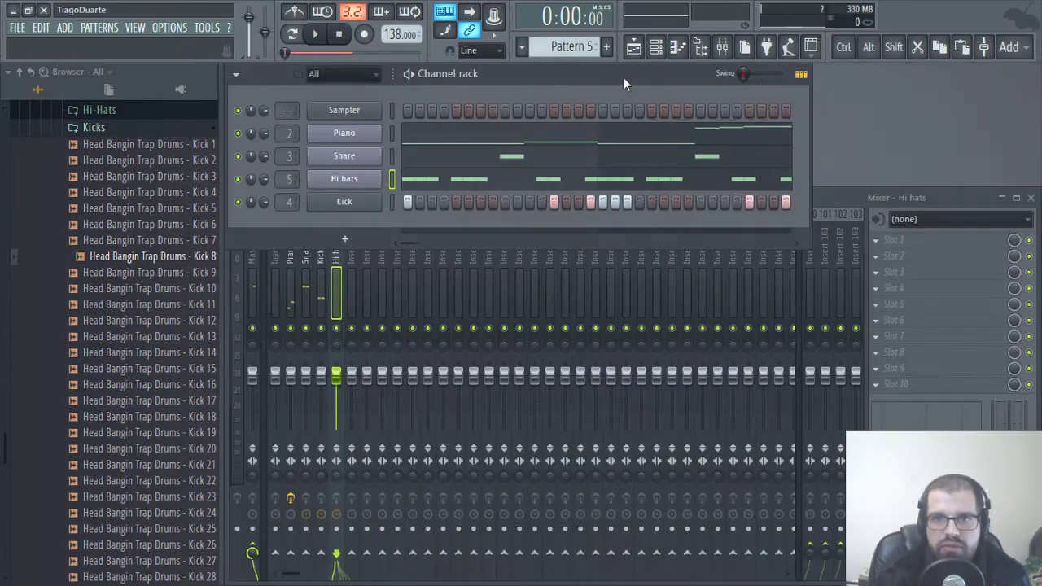
right_click(570, 50)
left_click(691, 251)
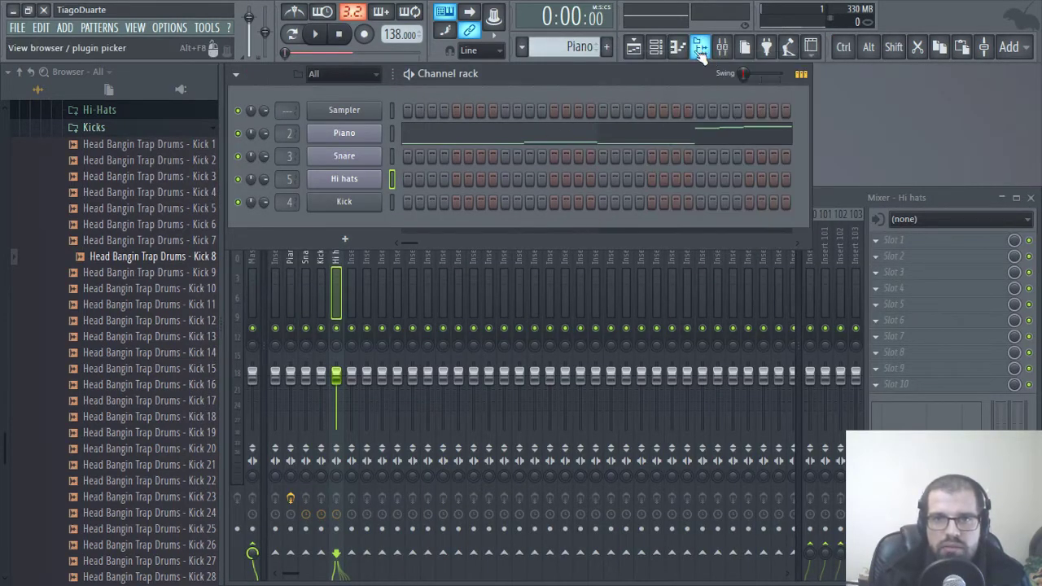
Select bars 1 to 8 on the playlist timeline
left_click(633, 47)
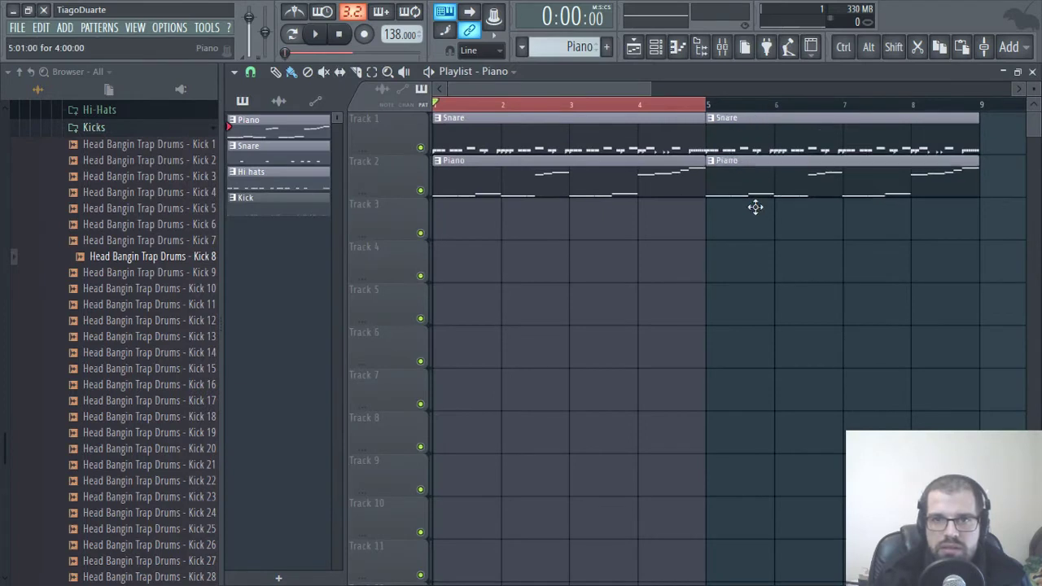
left_click_drag(994, 107, 433, 122)
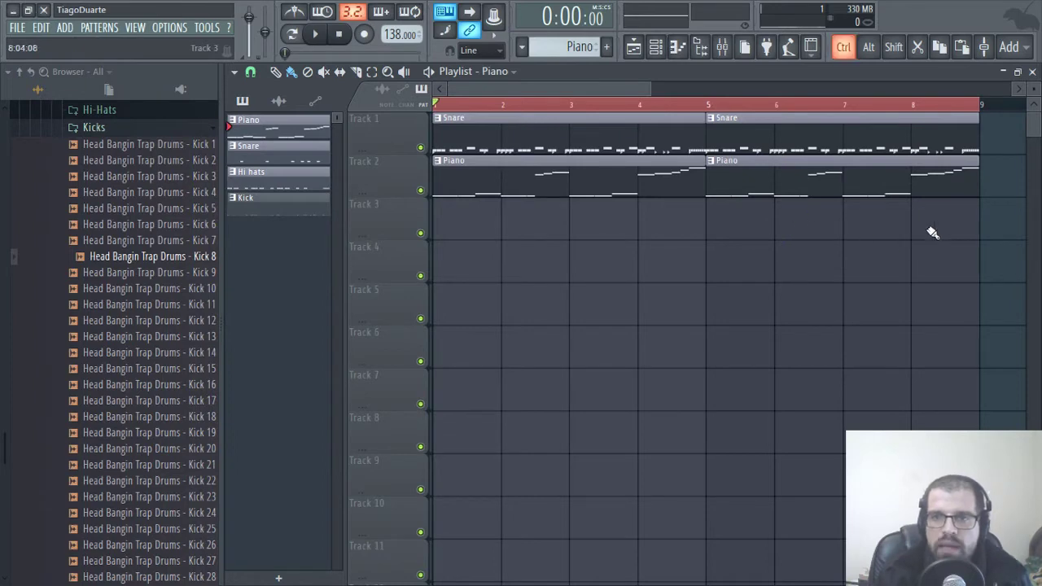
left_click(1033, 71)
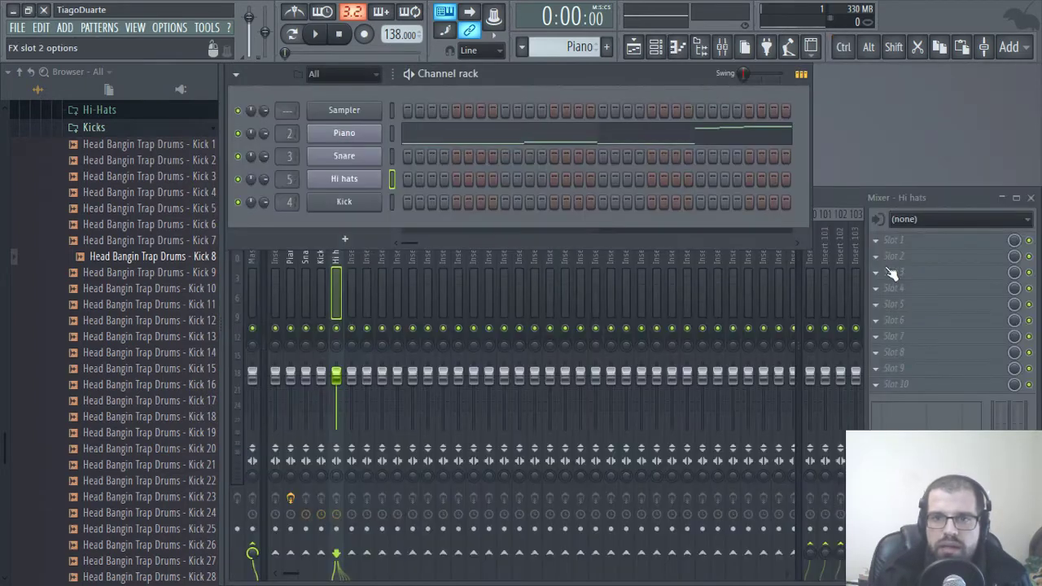
Switch off Gross Beat on the Piano mixer track and create an automation clip for its mute switch
left_click(285, 258)
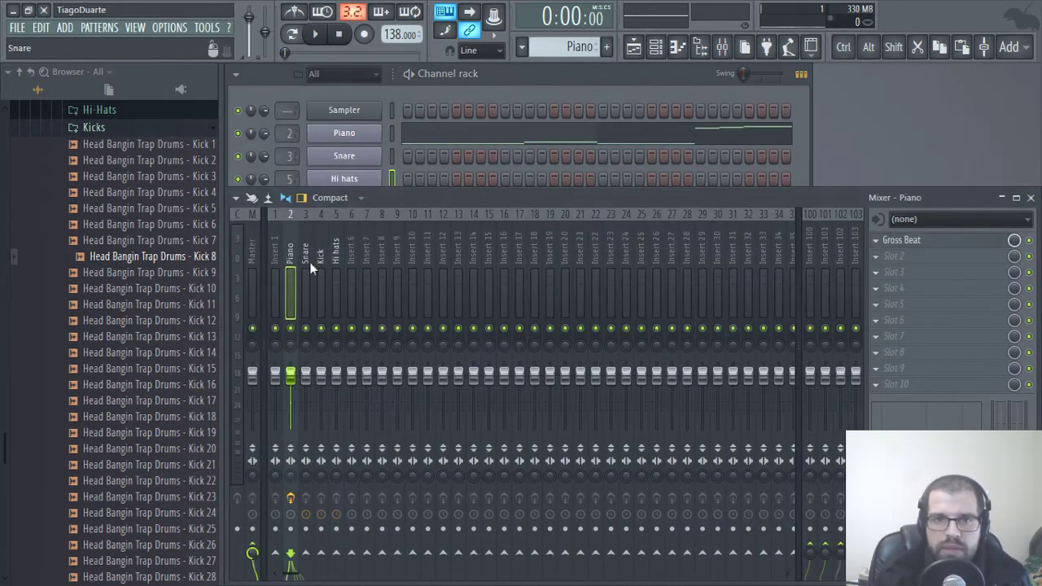
right_click(1014, 242)
key("Escape")
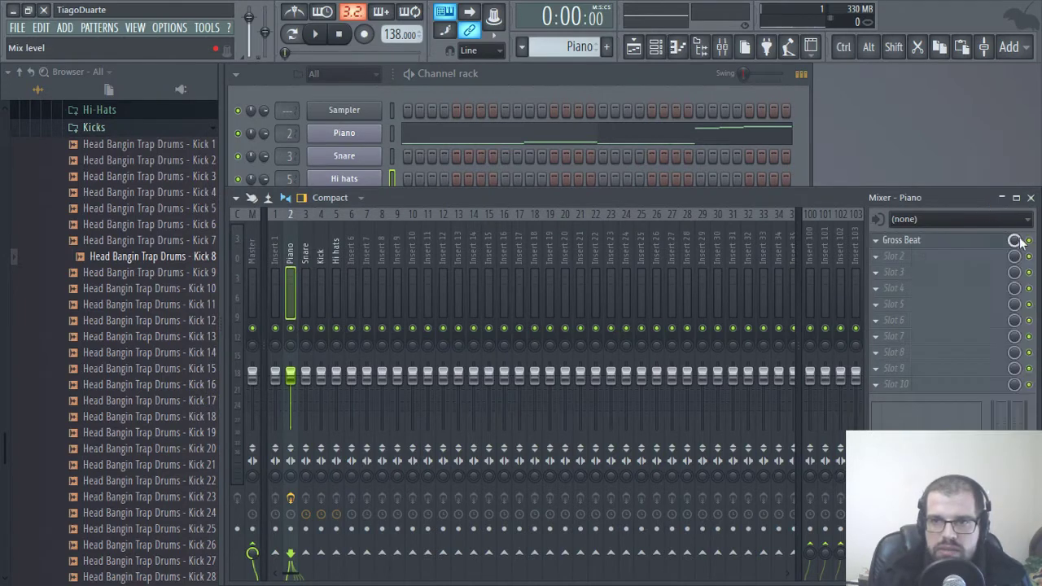
right_click(1029, 242)
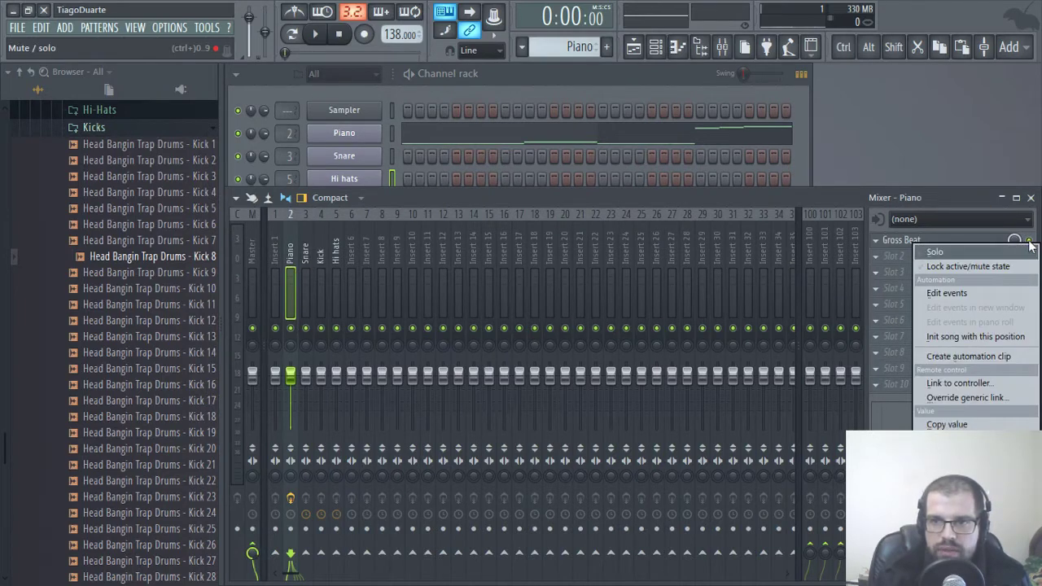
left_click(970, 213)
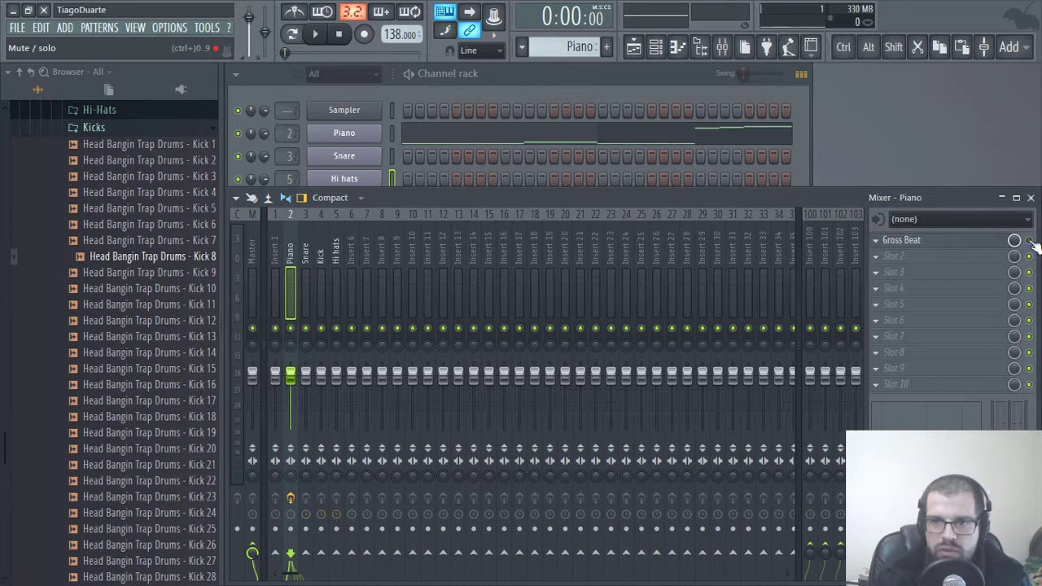
right_click(1029, 243)
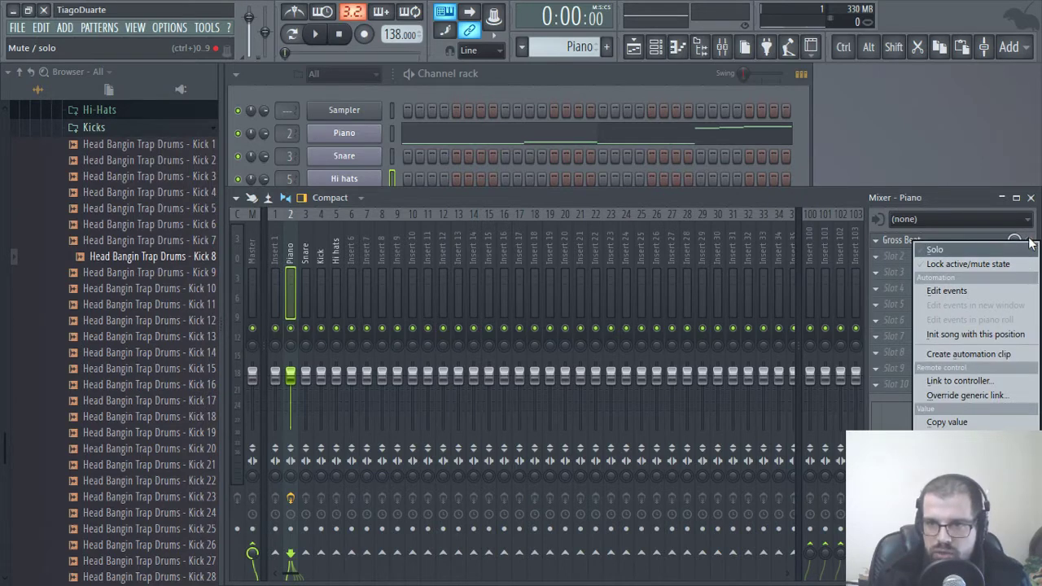
left_click(964, 356)
Shape the Gross Beat mute automation on Track 3 to stay low until bar 8 and jump to 100% there
left_click(634, 46)
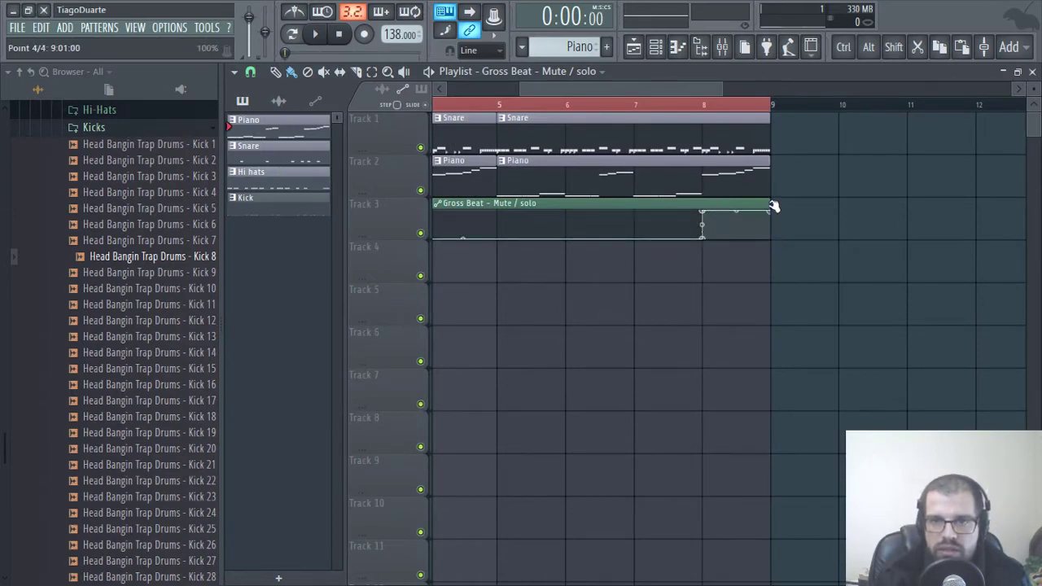
scroll(744, 304, "down", 3)
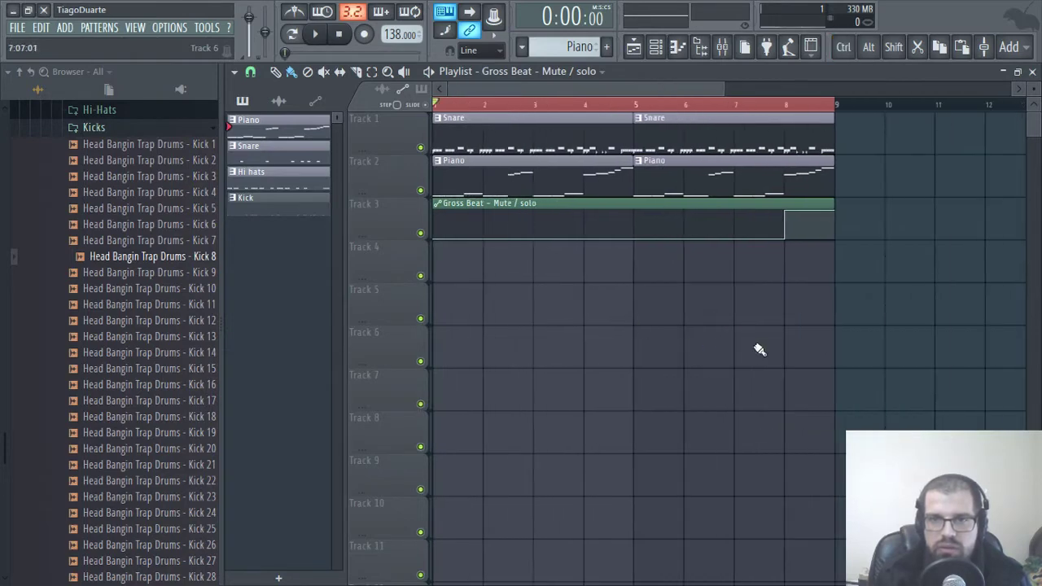
left_click_drag(868, 256, 800, 126)
key("ctrl+d")
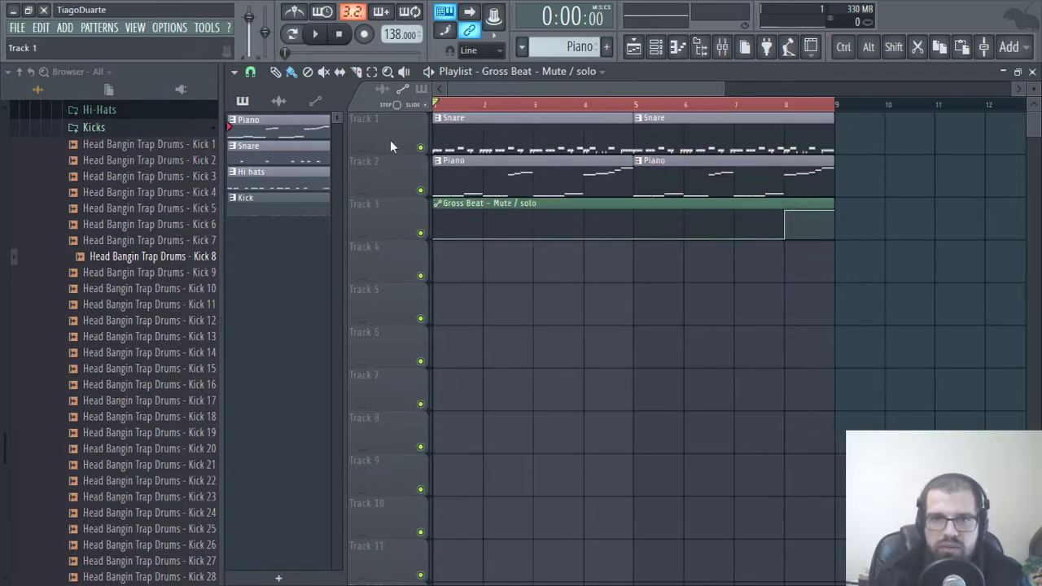
Separate the Snare, Hi hats and Kick clips onto their own playlist tracks and shift all tracks up to fill the empty Track 1
left_click_drag(489, 140, 483, 243)
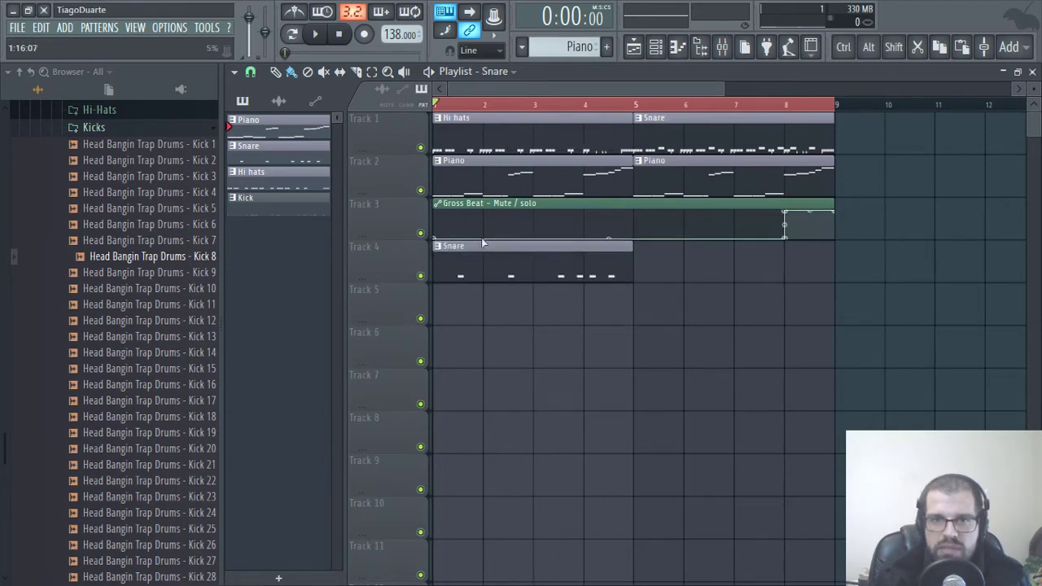
left_click_drag(711, 146, 691, 367)
left_click(681, 136)
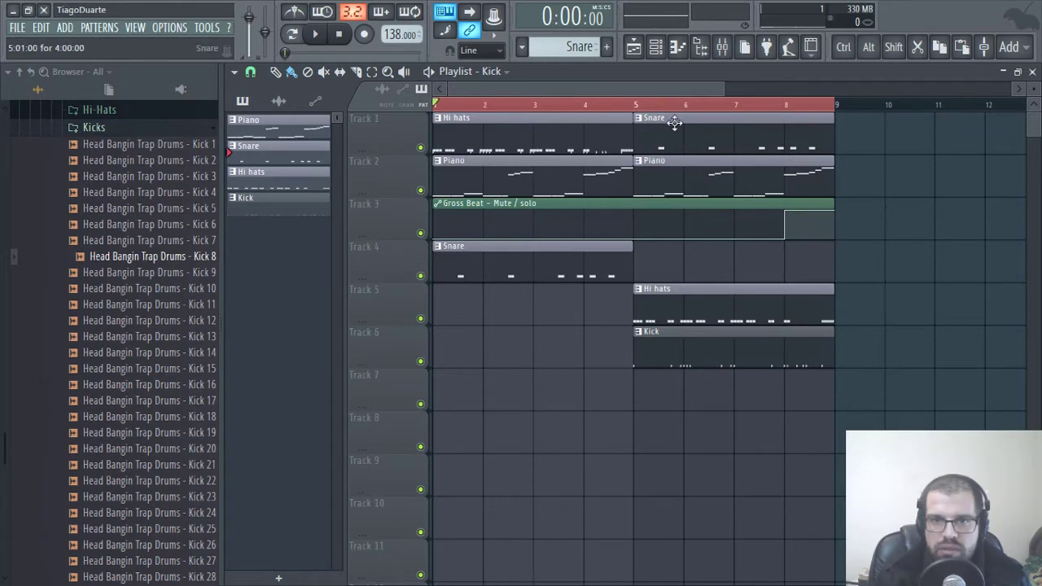
left_click_drag(675, 122, 686, 284)
left_click_drag(517, 132, 517, 303)
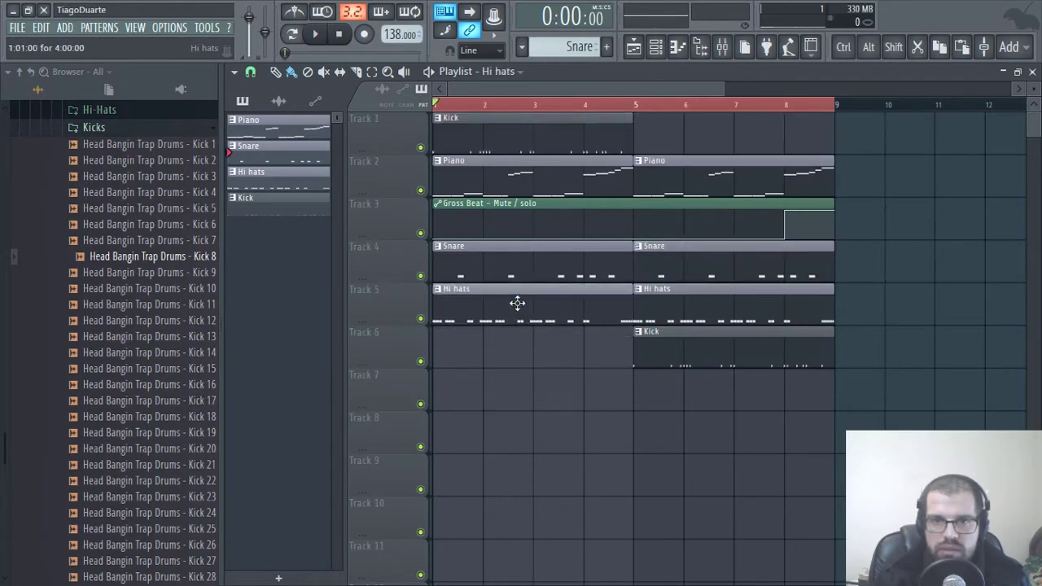
left_click_drag(512, 149, 513, 350)
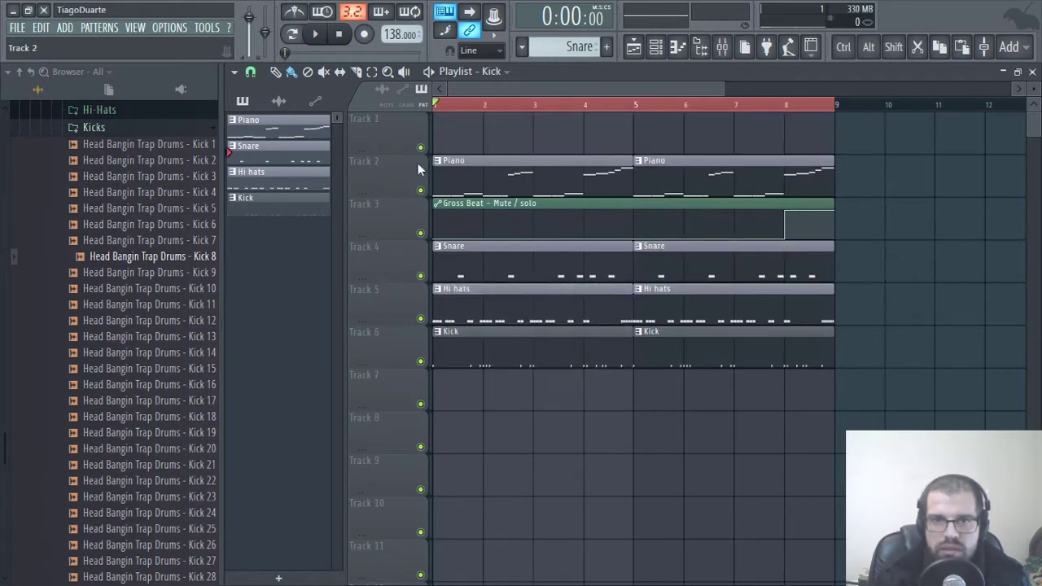
scroll(397, 389, "down", 1)
Play the song and route the Piano, Snare, Kick and Hi hats mixer tracks only to Insert 1, naming that track Mix
key("space")
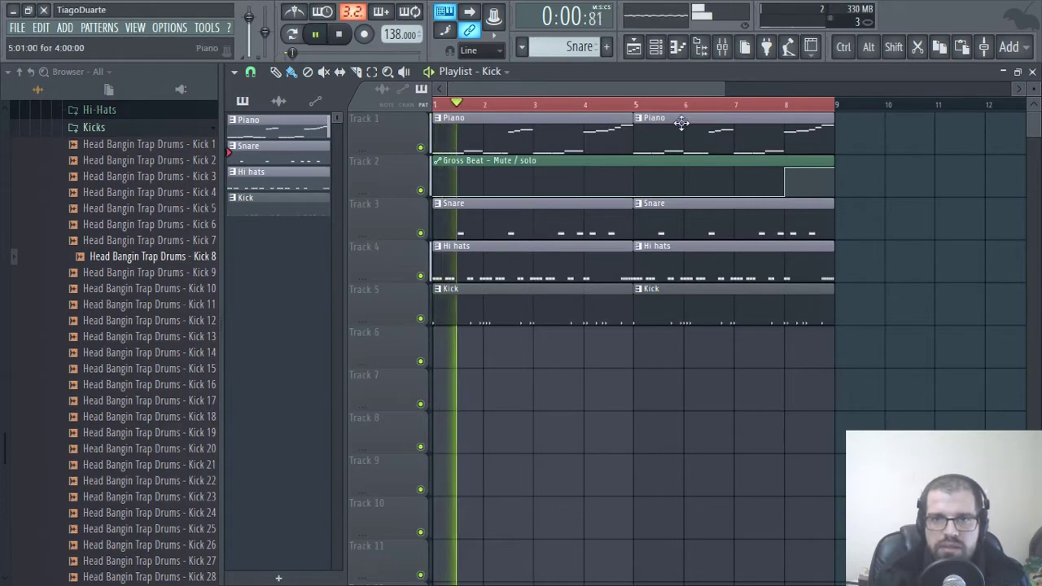
left_click(1032, 72)
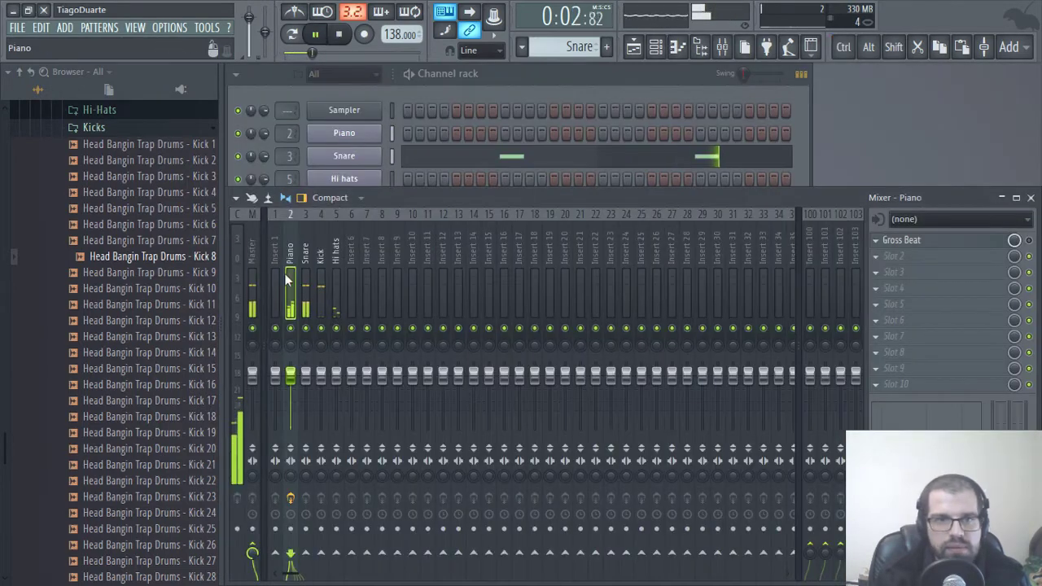
left_click_drag(293, 250, 322, 261)
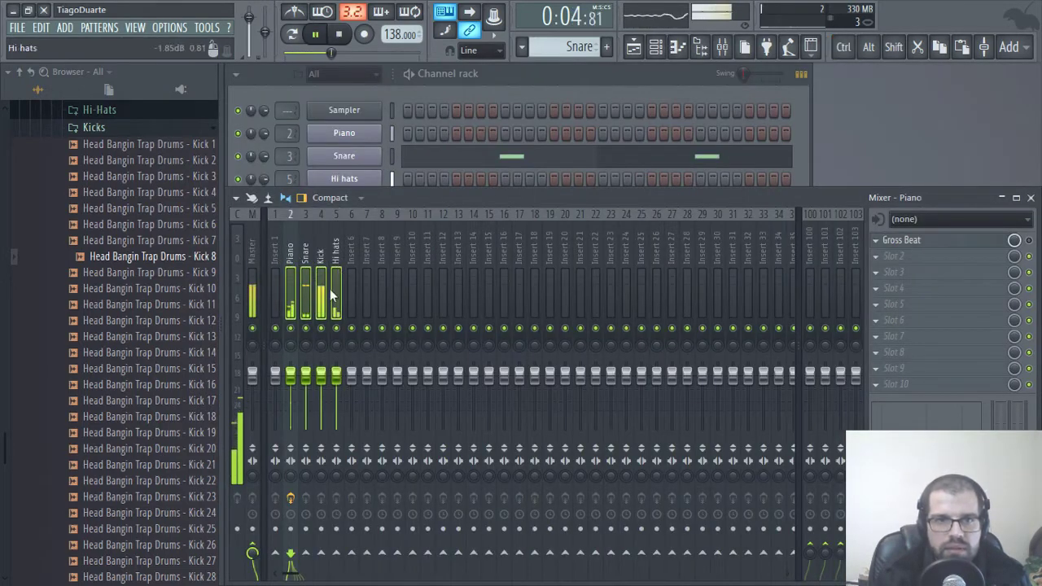
left_click(277, 555)
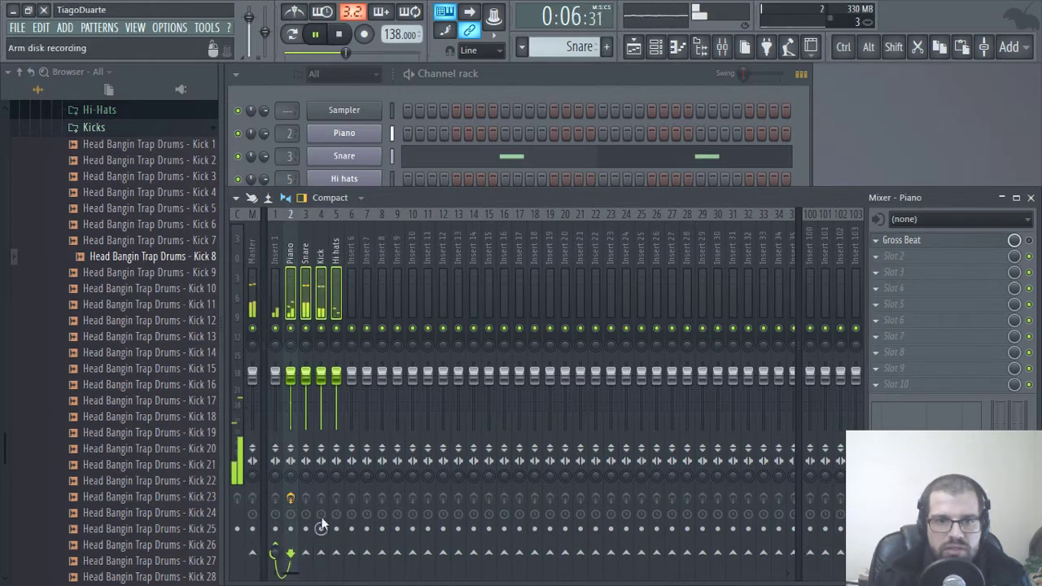
double_click(275, 244)
type("Mix")
key("Return")
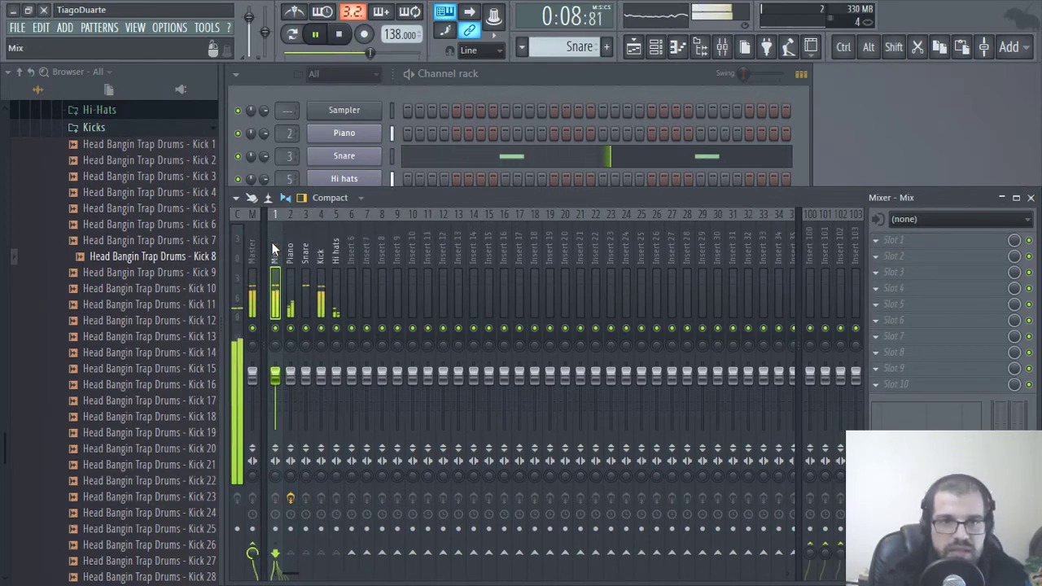
Add Fruity Limiter to slot 9 of the Master track and raise its gain to 6.3 dB
left_click(249, 242)
left_click(907, 366)
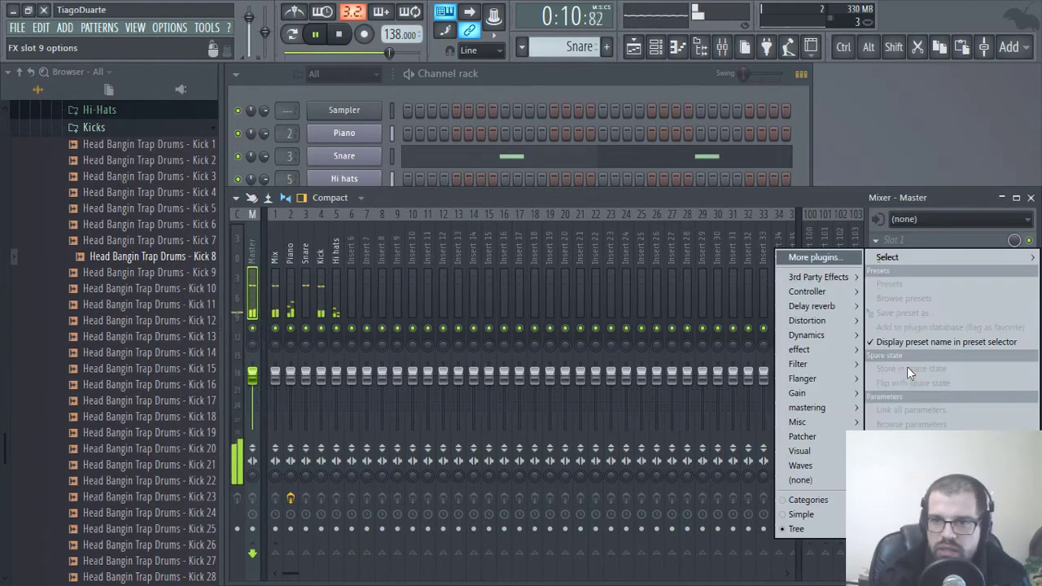
mouse_move(917, 256)
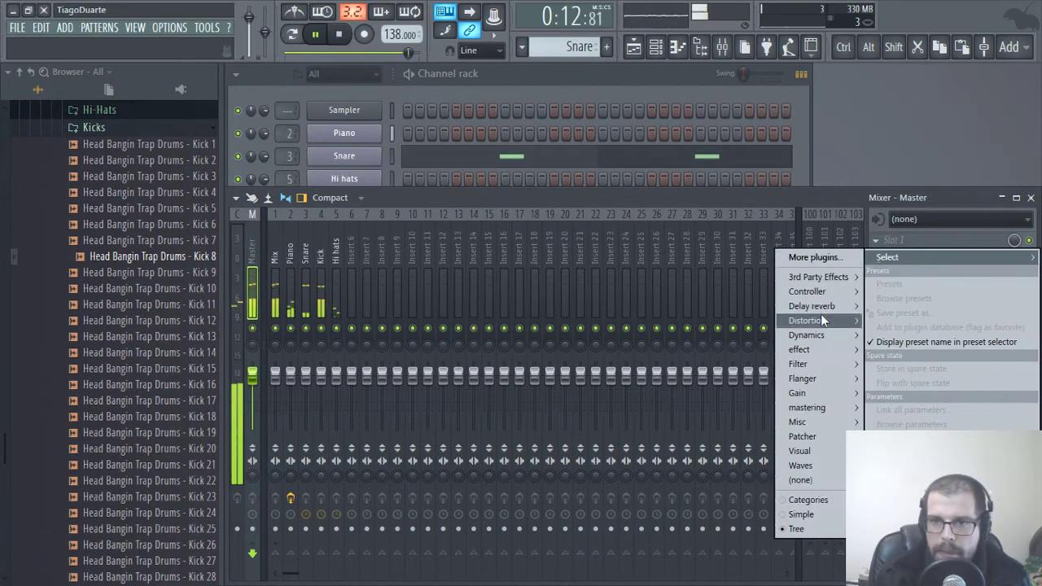
mouse_move(806, 335)
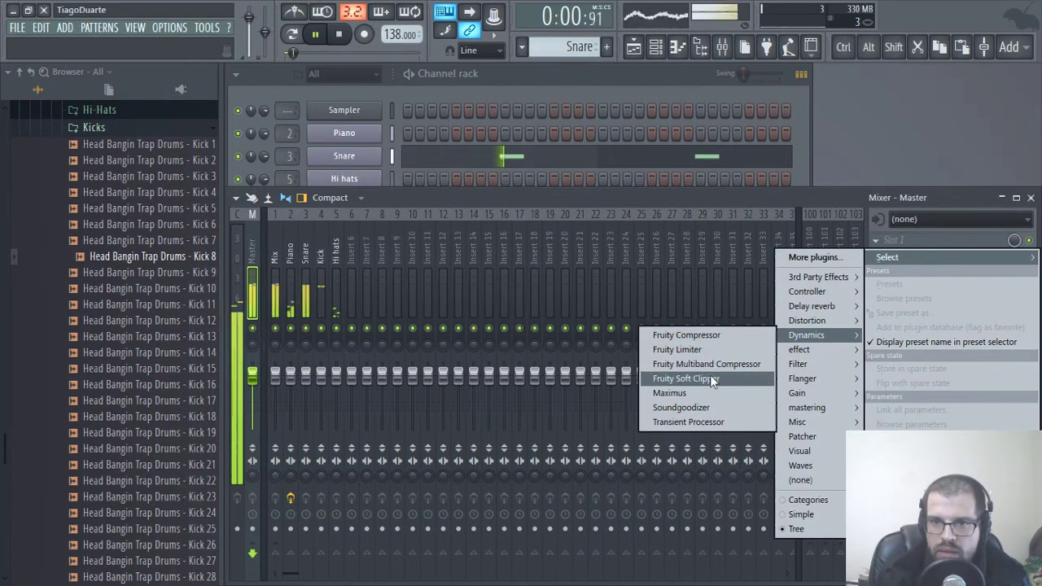
left_click(696, 349)
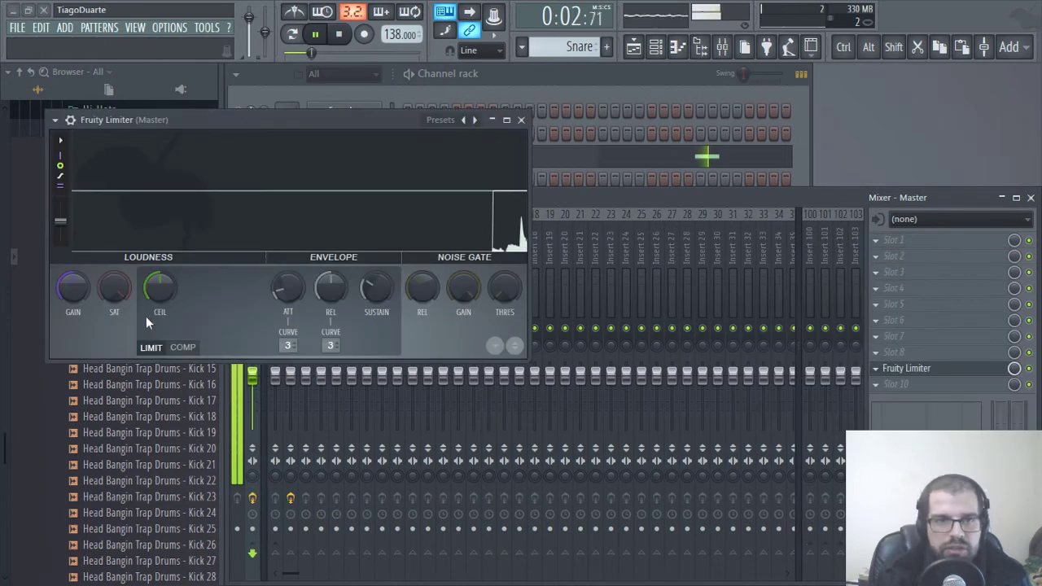
left_click_drag(73, 287, 72, 249)
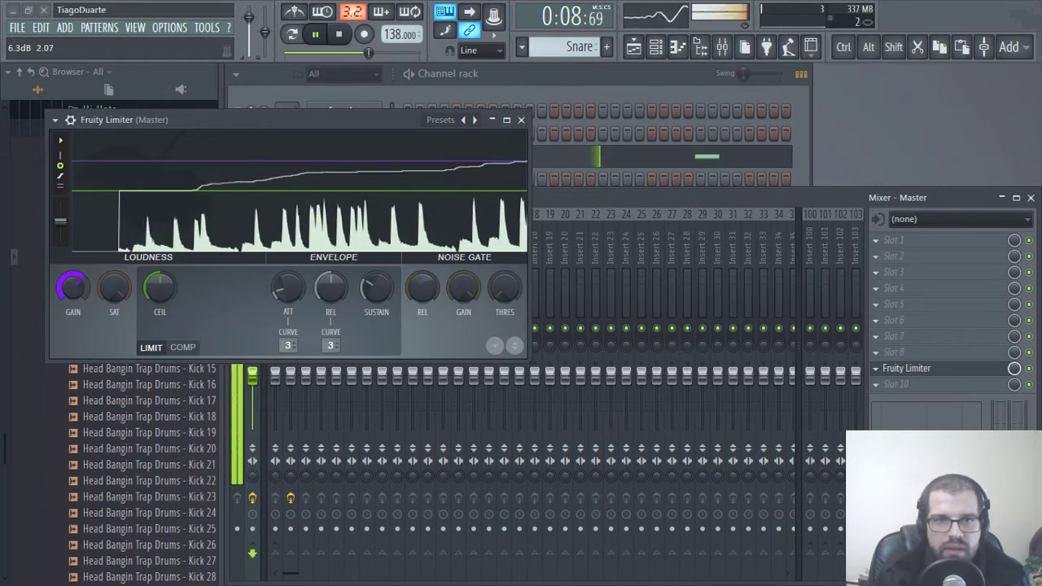
left_click(521, 120)
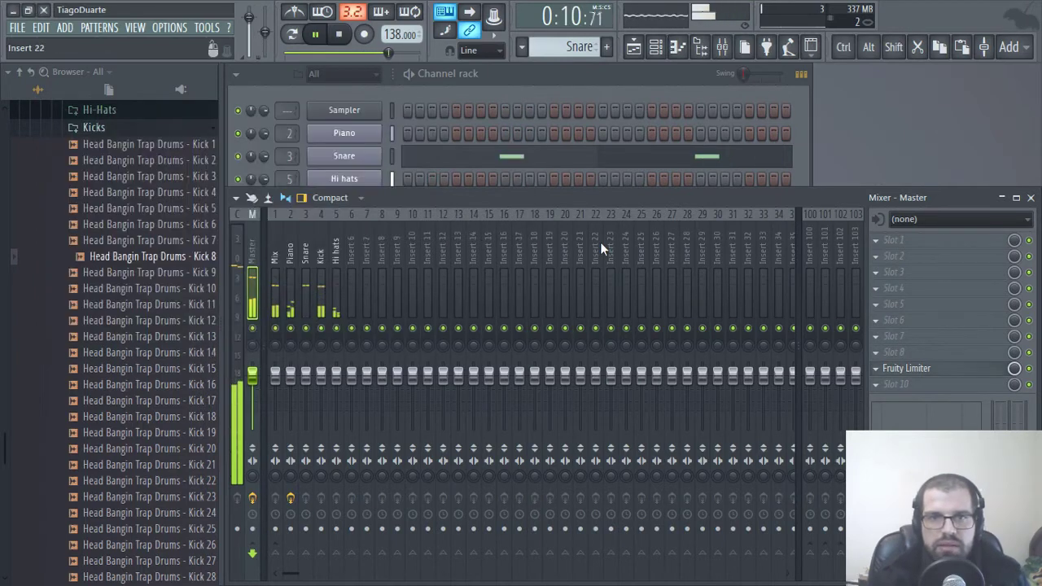
Load Fruity Reeverb 2 into the second effect slot of the Piano mixer track
left_click(339, 259)
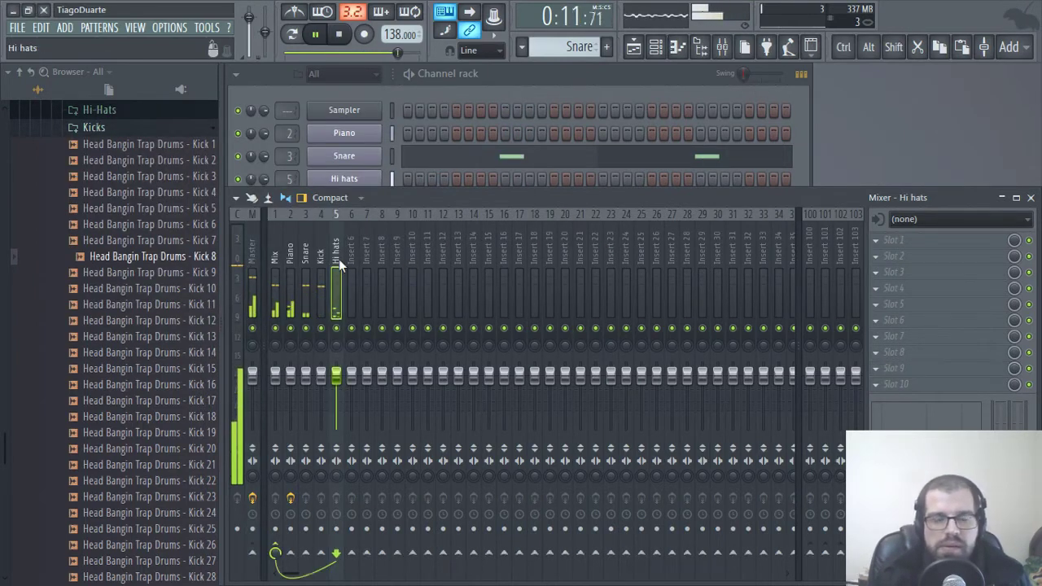
left_click(291, 249)
left_click(896, 256)
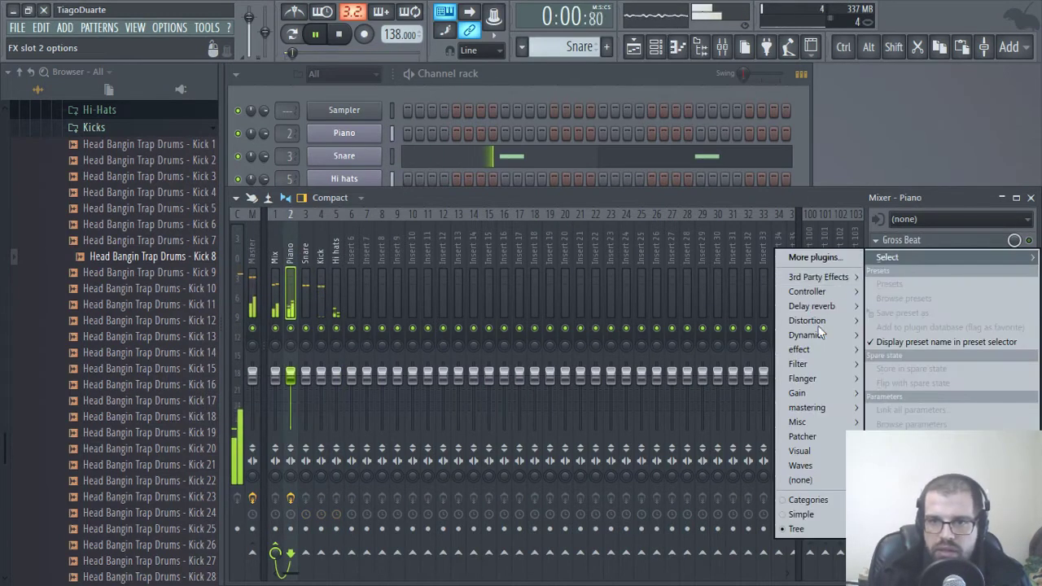
mouse_move(819, 305)
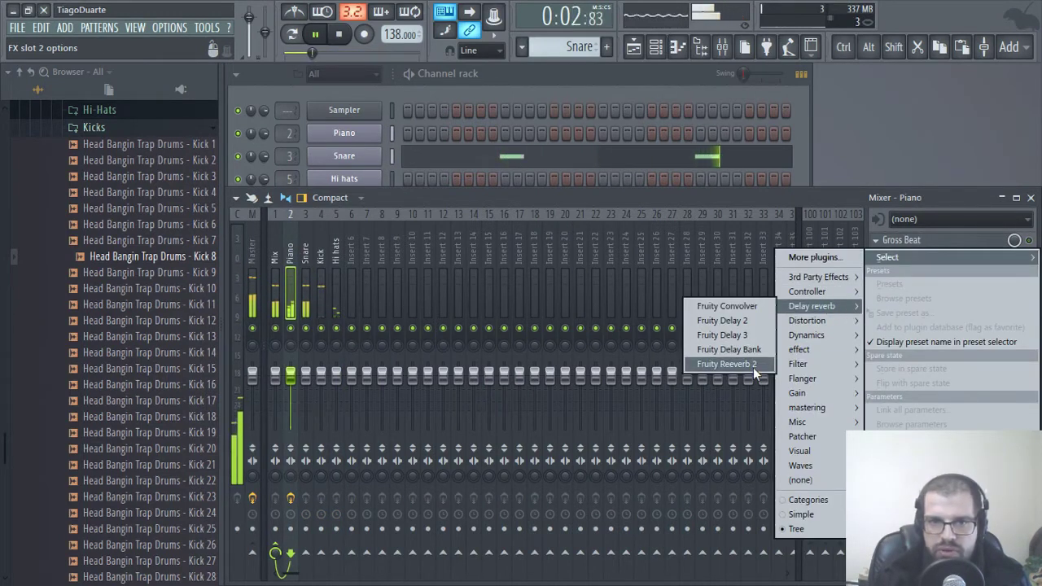
left_click(753, 367)
left_click_drag(358, 213, 524, 134)
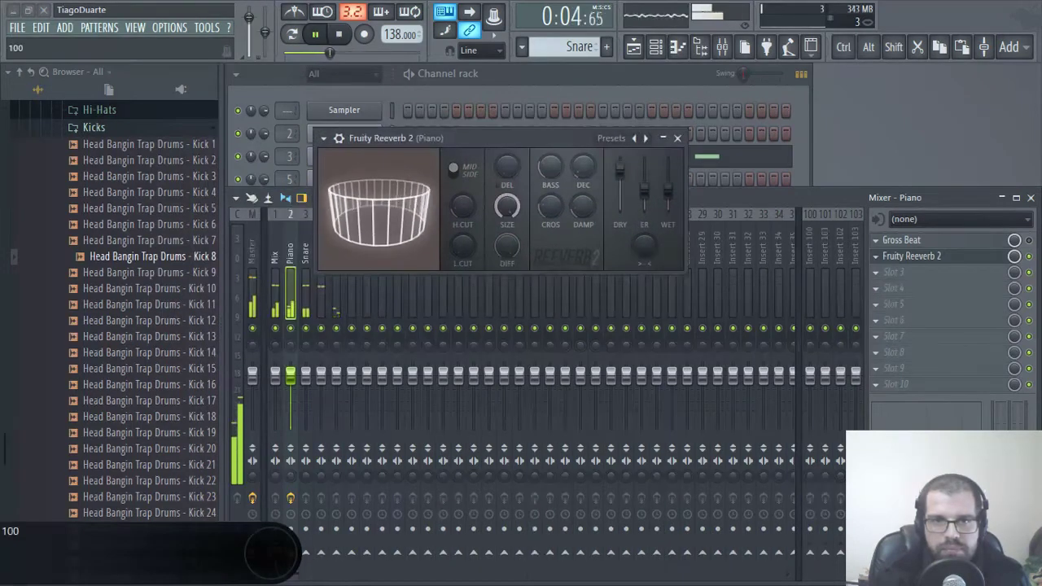
Adjust the Piano reverb's room size, low cut and stereo separation, and set its wet level to 67%
left_click_drag(507, 207, 507, 192)
left_click_drag(463, 247, 463, 225)
left_click_drag(644, 245, 644, 267)
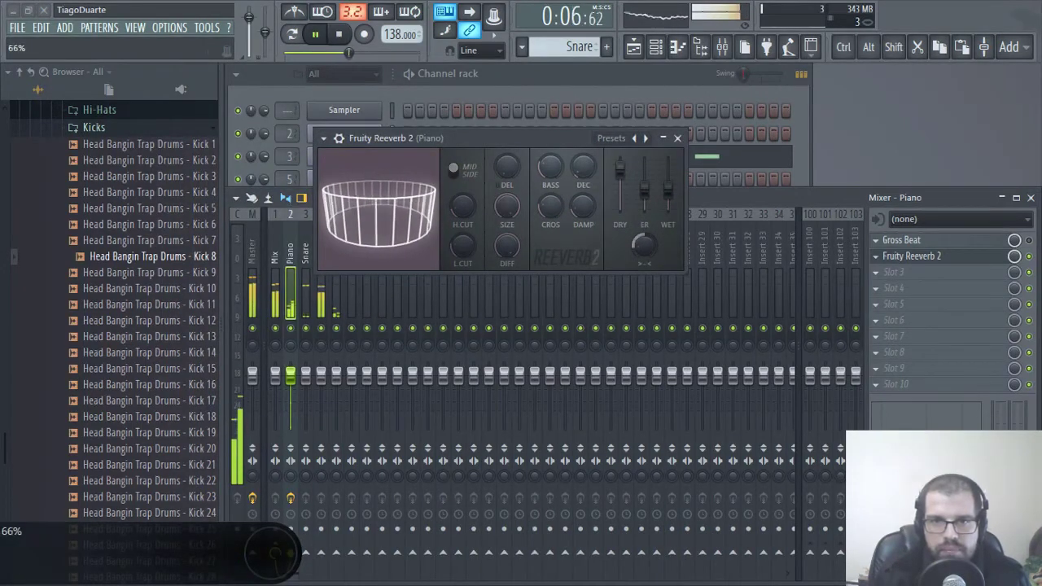
left_click_drag(667, 192, 668, 184)
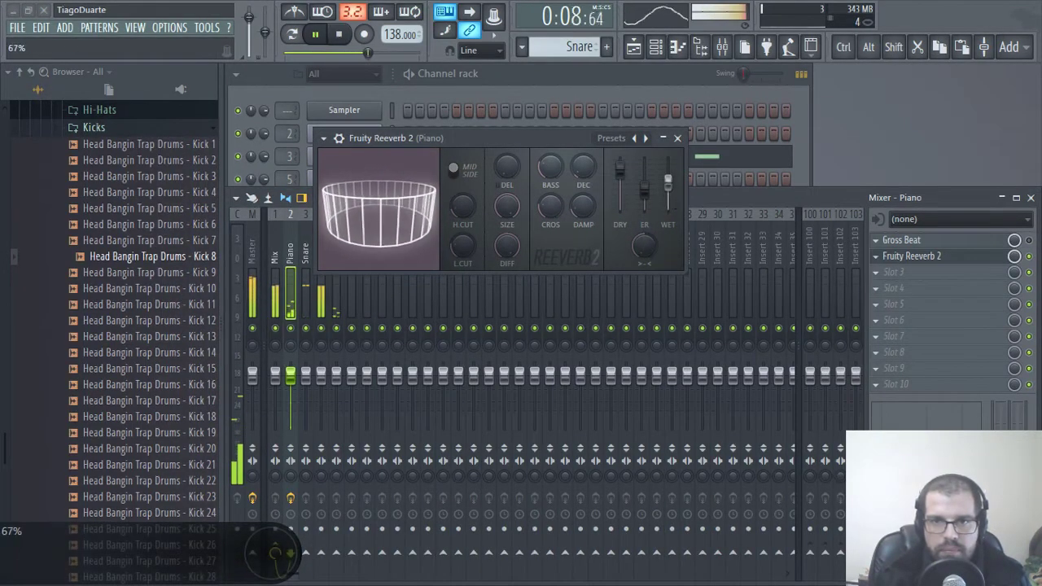
left_click(677, 138)
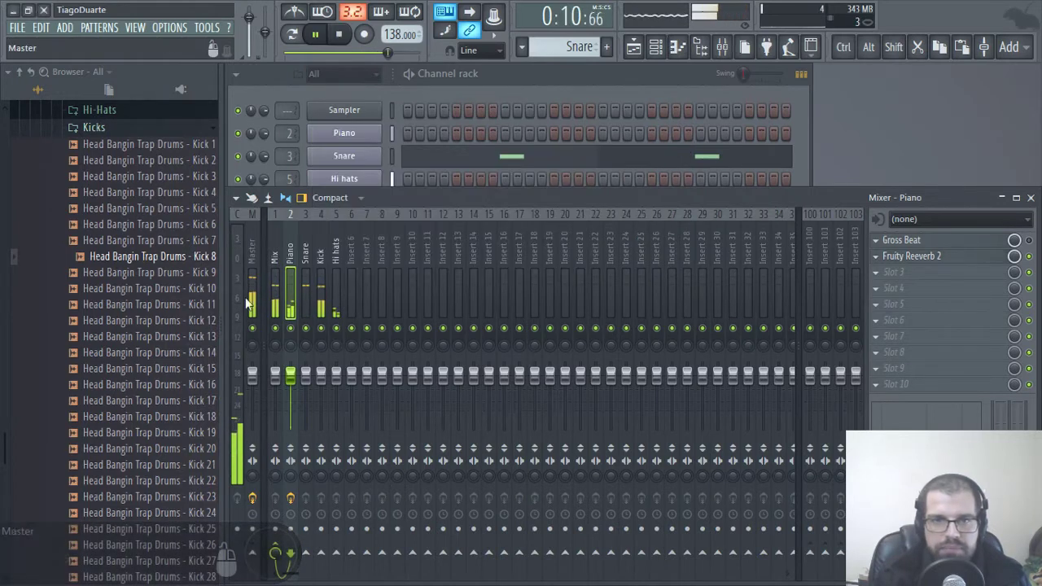
left_click(344, 133)
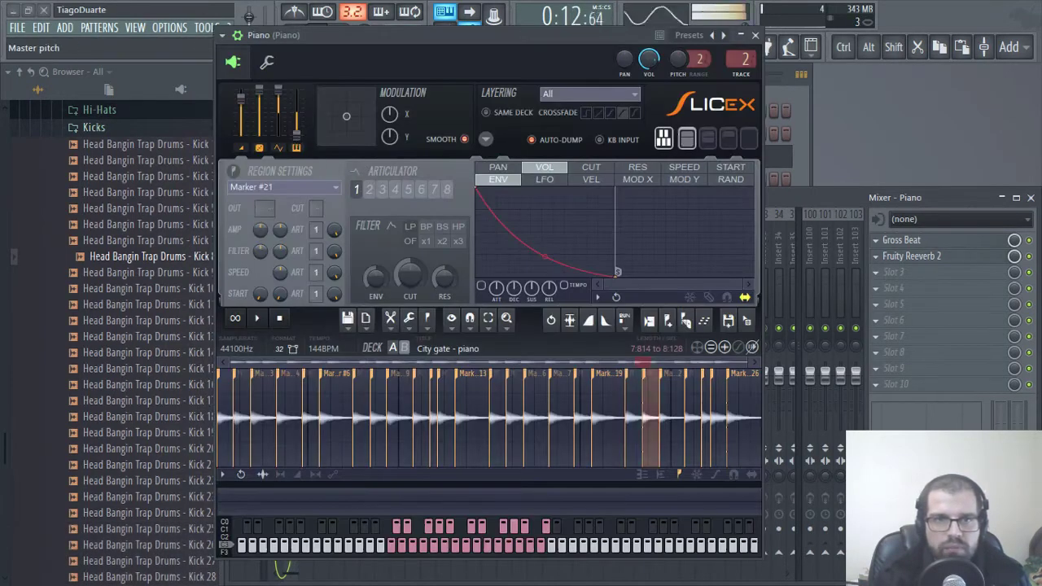
left_click(754, 35)
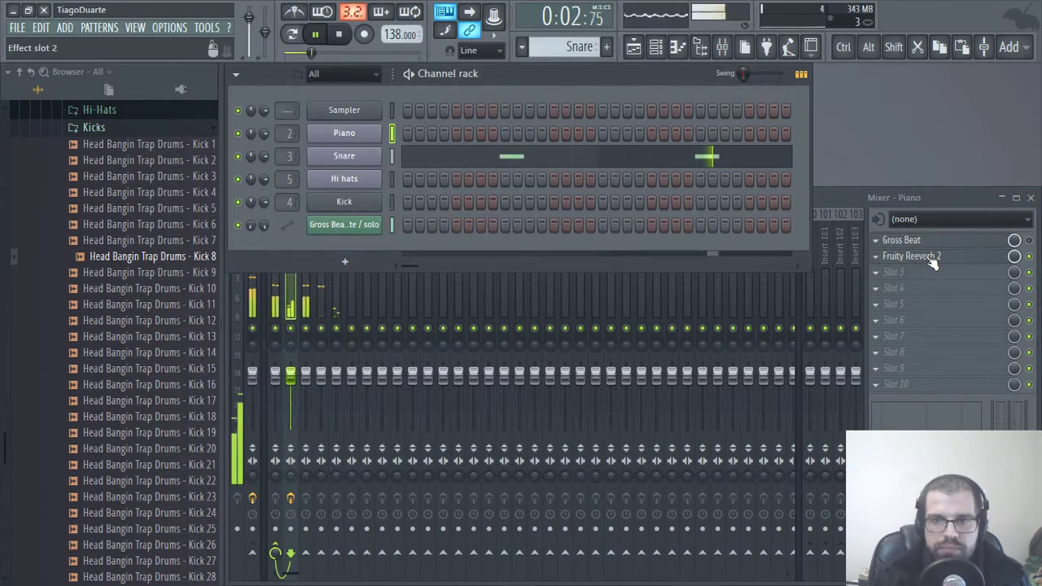
left_click(635, 48)
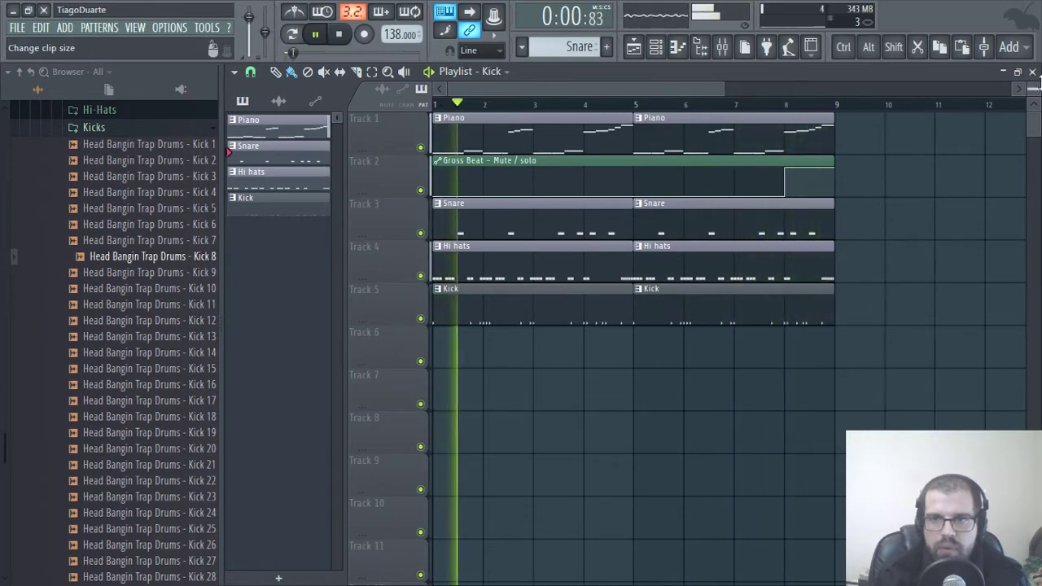
key("F5")
left_click(841, 206)
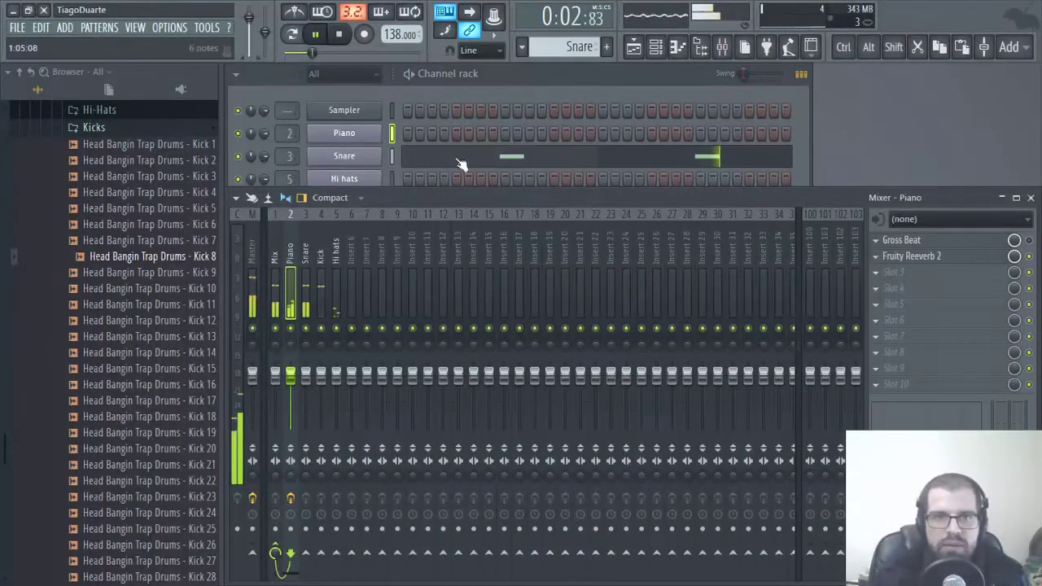
Audition crashes 03 to 07 in the Head Bangin Trap Drums kit and add Crash 07 as a new channel
left_click(96, 128)
scroll(154, 258, "up", 4)
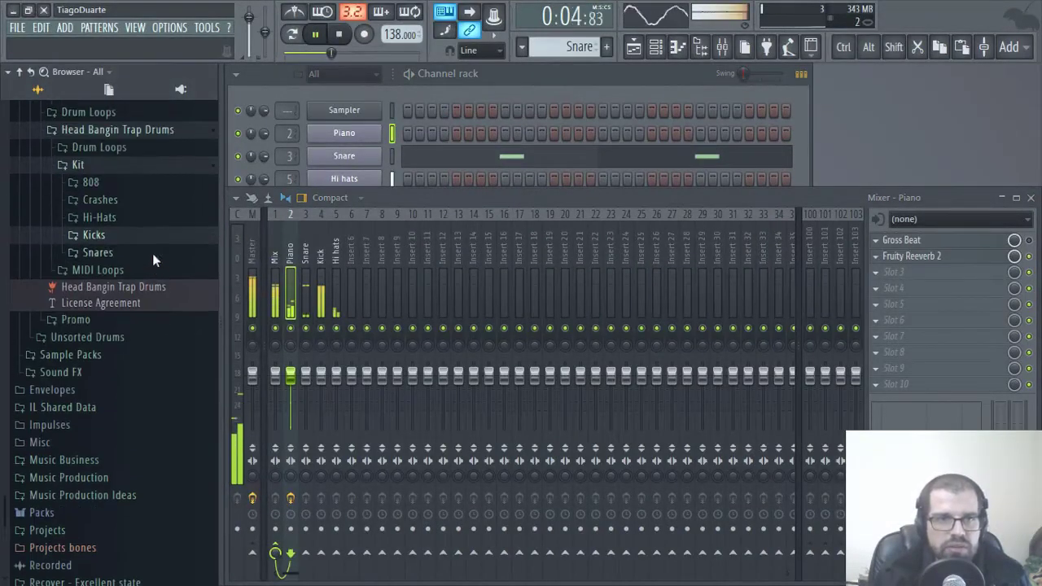
left_click(100, 220)
left_click(128, 272)
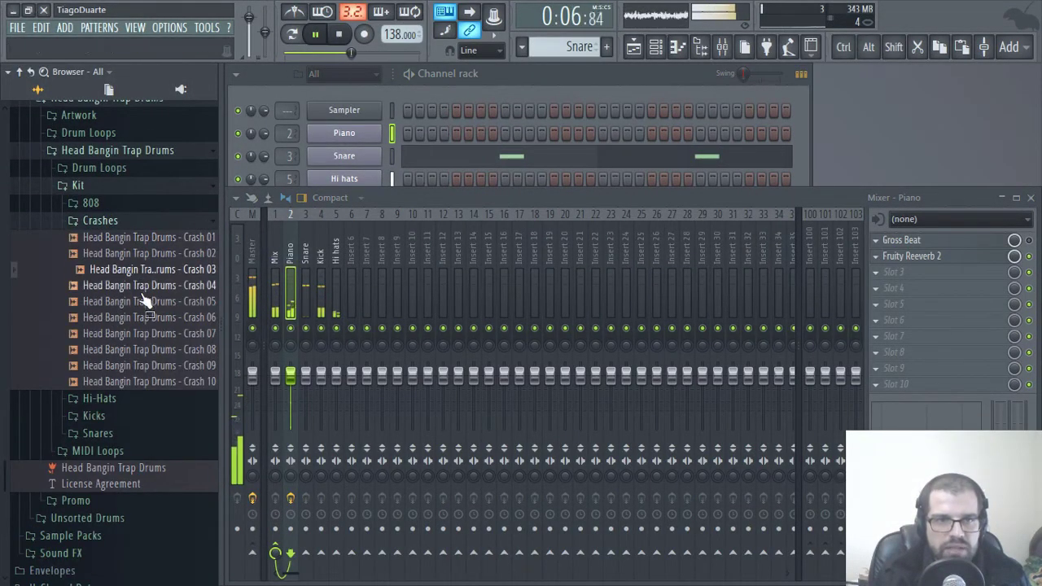
left_click(134, 287)
left_click(130, 306)
left_click(134, 320)
left_click(134, 335)
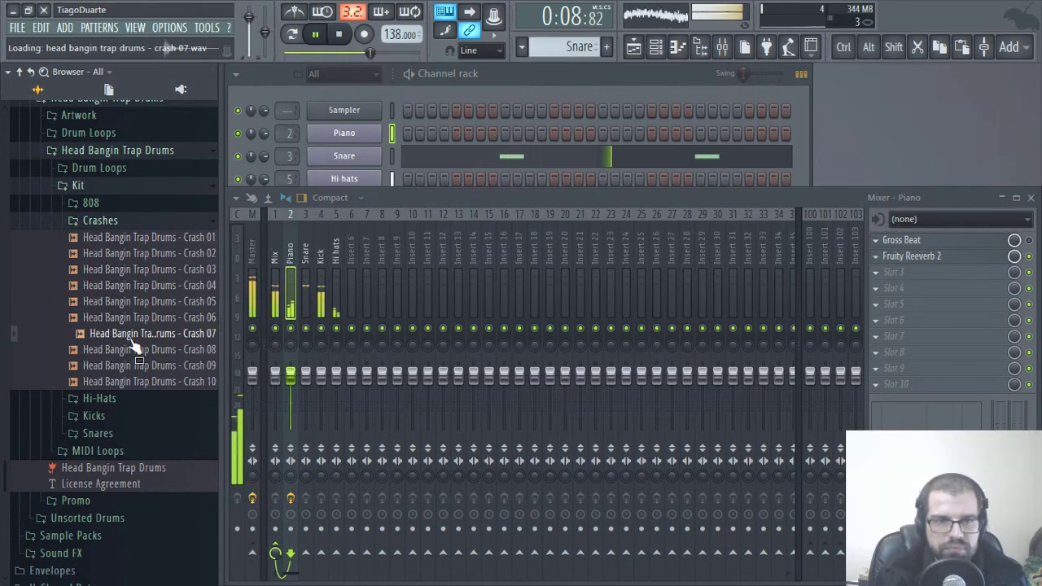
left_click_drag(171, 333, 345, 254)
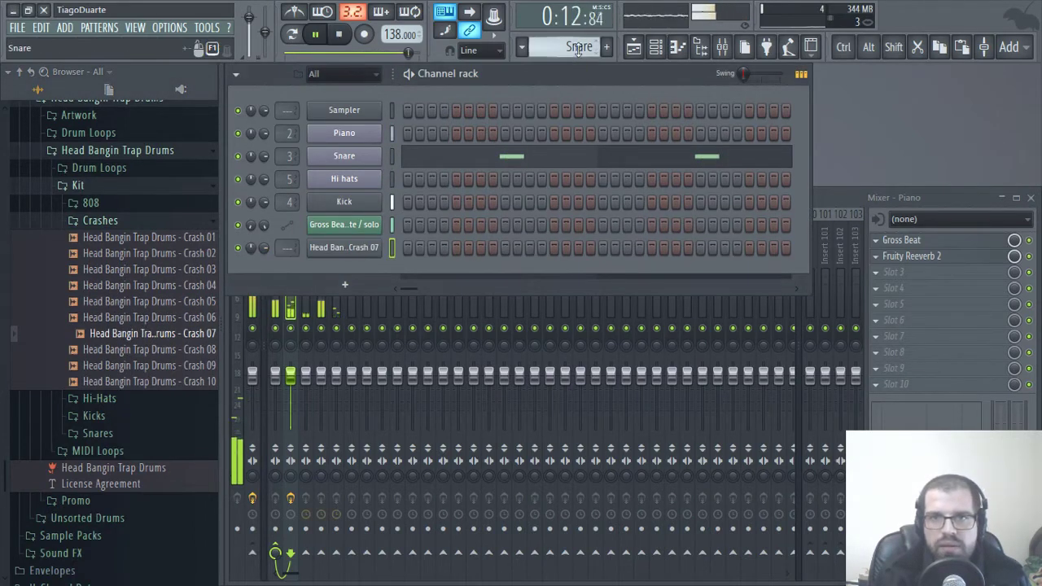
On the empty Pattern 9, place a Crash 07 hit on the first step and route the channel to mixer track 6
scroll(578, 49, "down", 3)
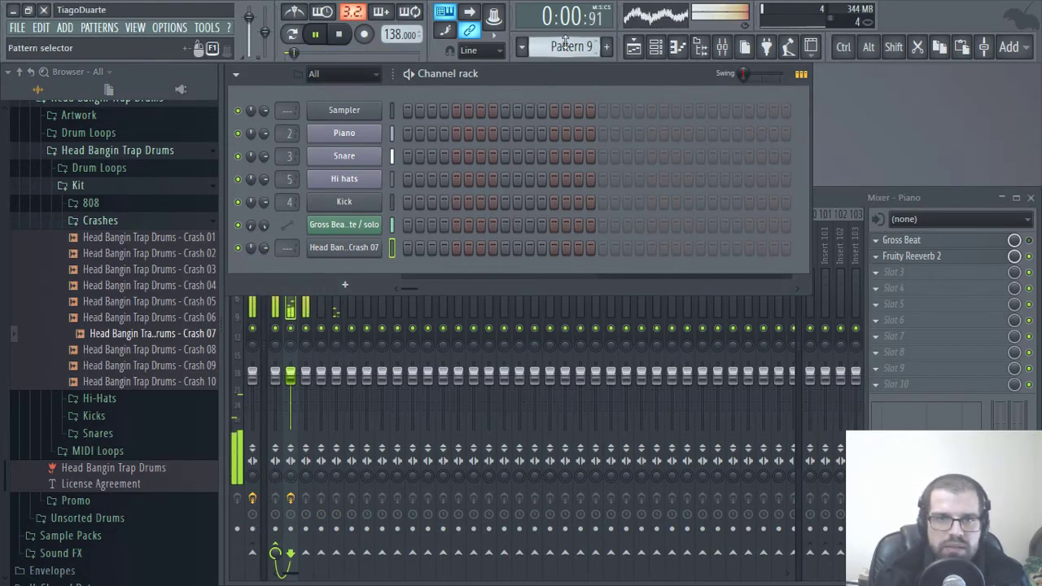
scroll(284, 247, "up", 7)
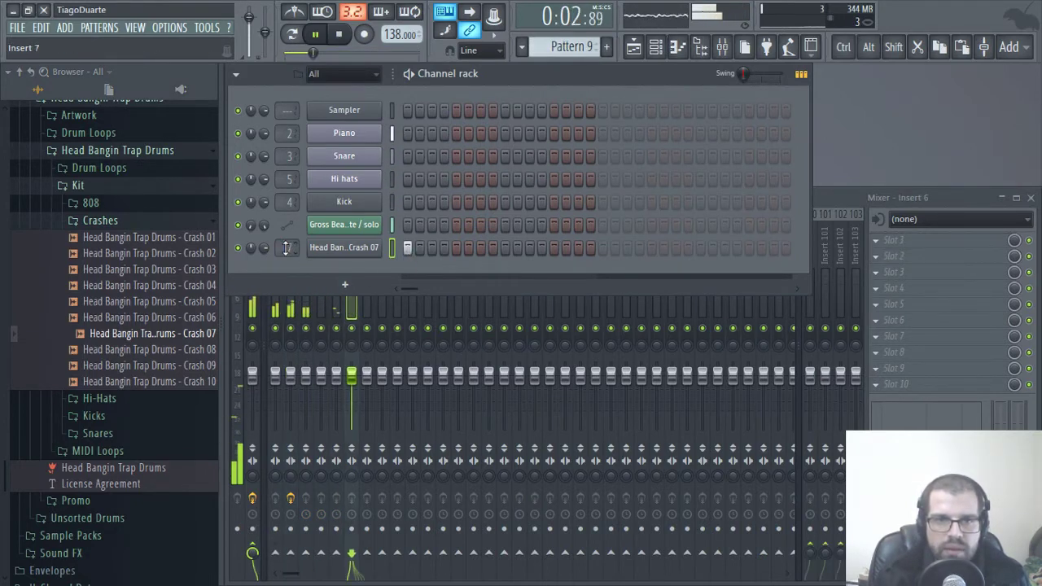
scroll(284, 247, "down", 2)
scroll(284, 248, "up", 1)
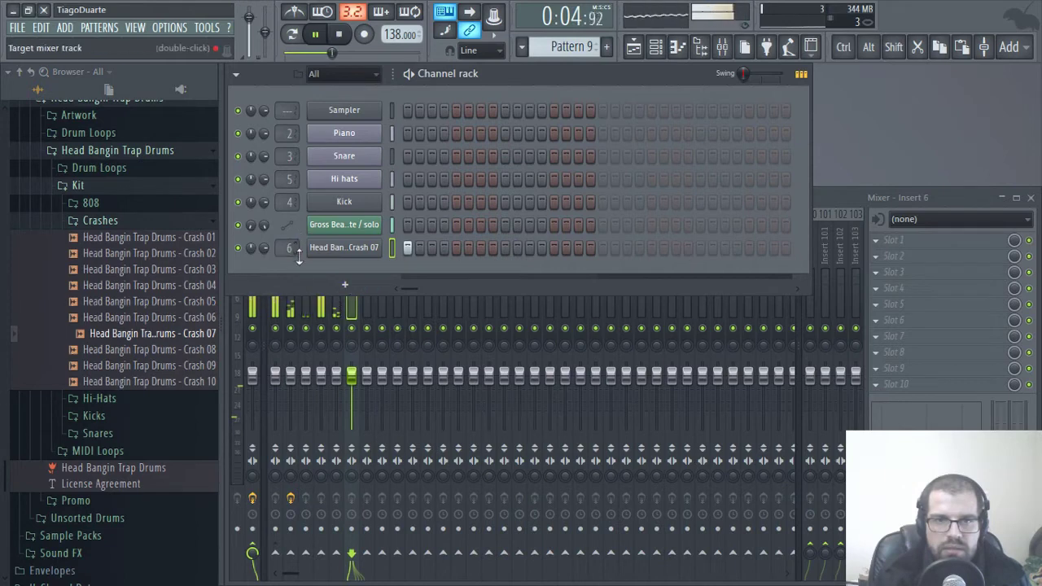
Name the pattern Crash and place it on playlist Track 6 at bars 1 and 5
middle_click(568, 46)
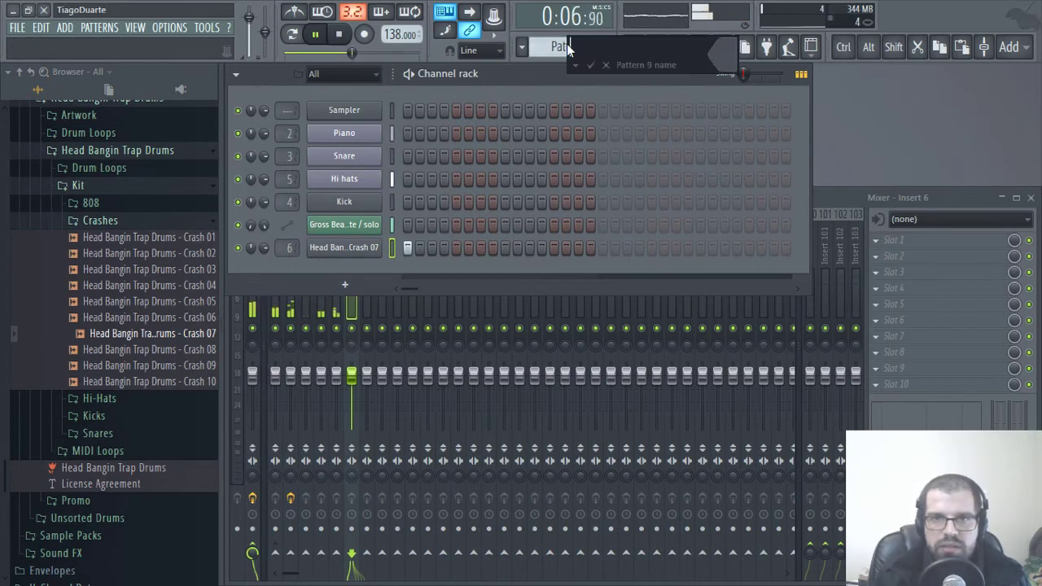
type("Crash")
key("Return")
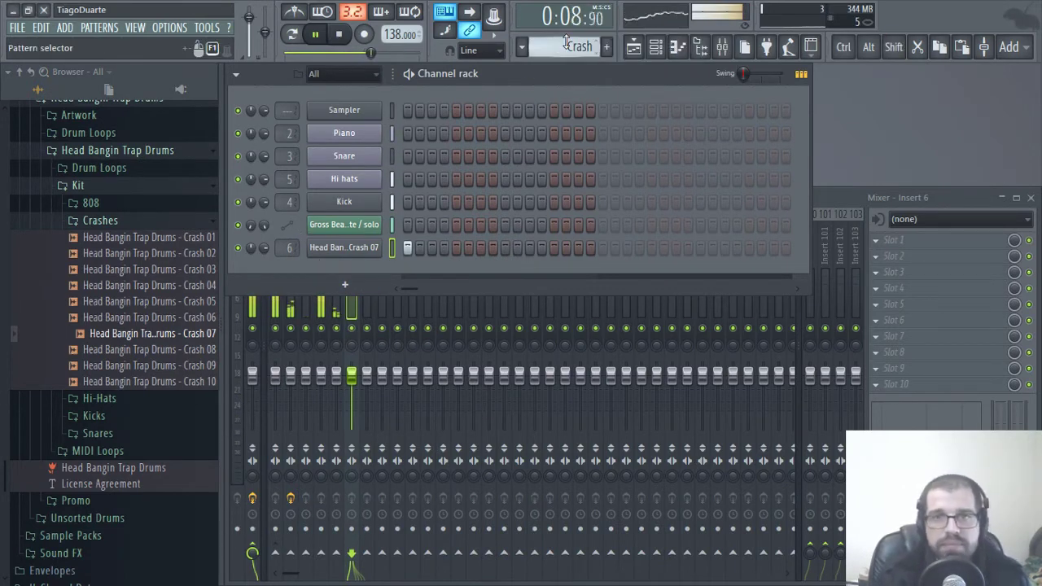
left_click(635, 46)
left_click(447, 333)
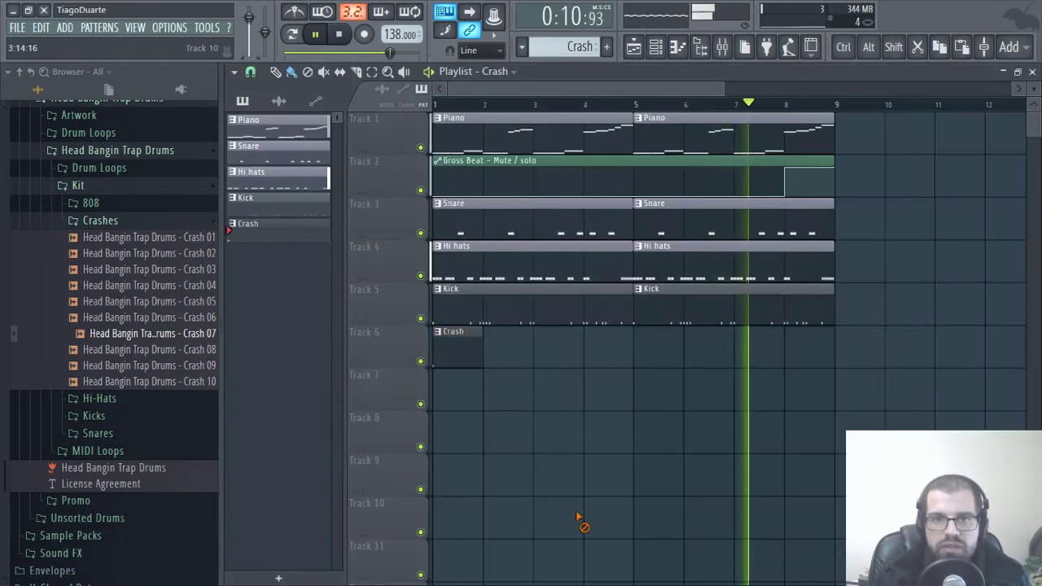
left_click(641, 342)
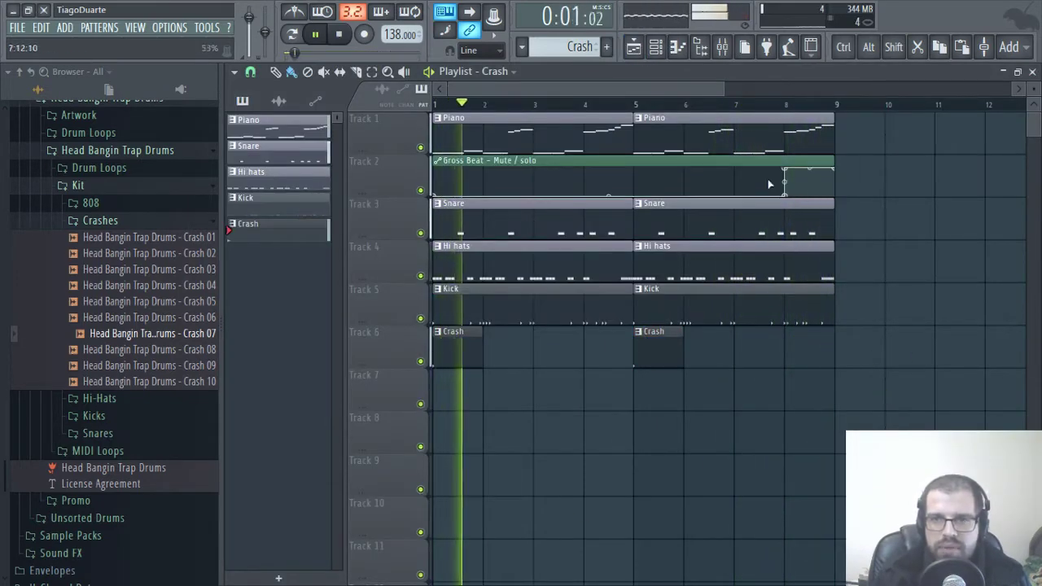
Stop playback and look closely at the start of the playlist arrangement
scroll(831, 156, "up", 3, "ctrl")
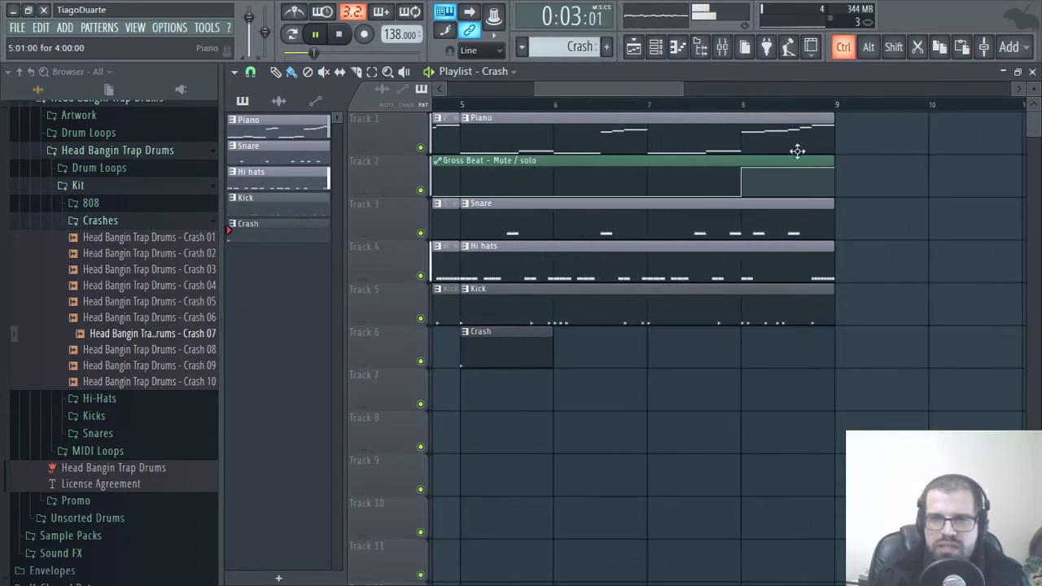
key("space")
left_click_drag(638, 93, 468, 93)
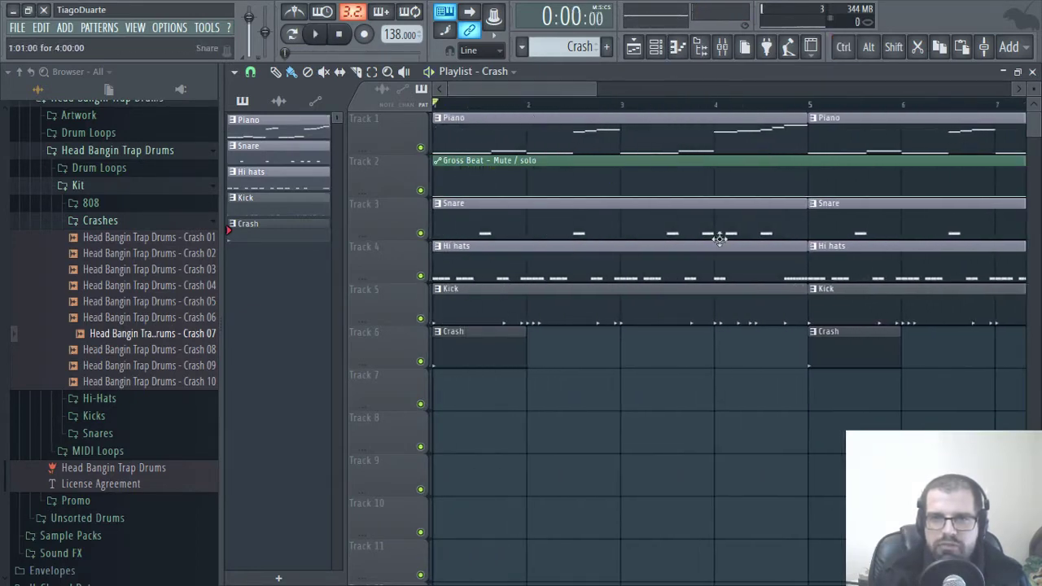
During song playback, lower the volume of mixer track 6 and pan it about 17% right
scroll(918, 352, "down", 1, "ctrl")
scroll(923, 353, "down", 2, "ctrl")
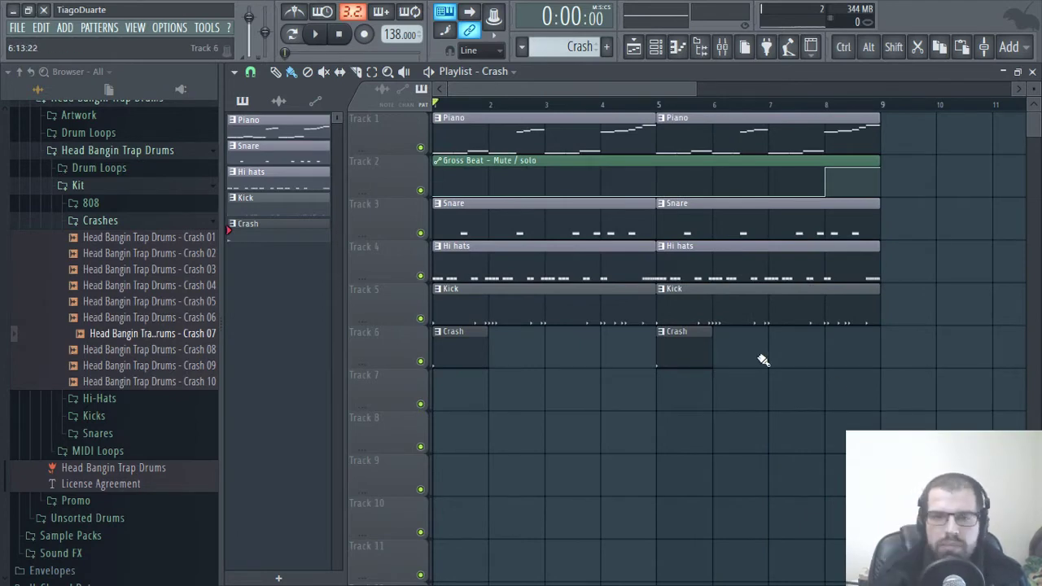
left_click(1032, 72)
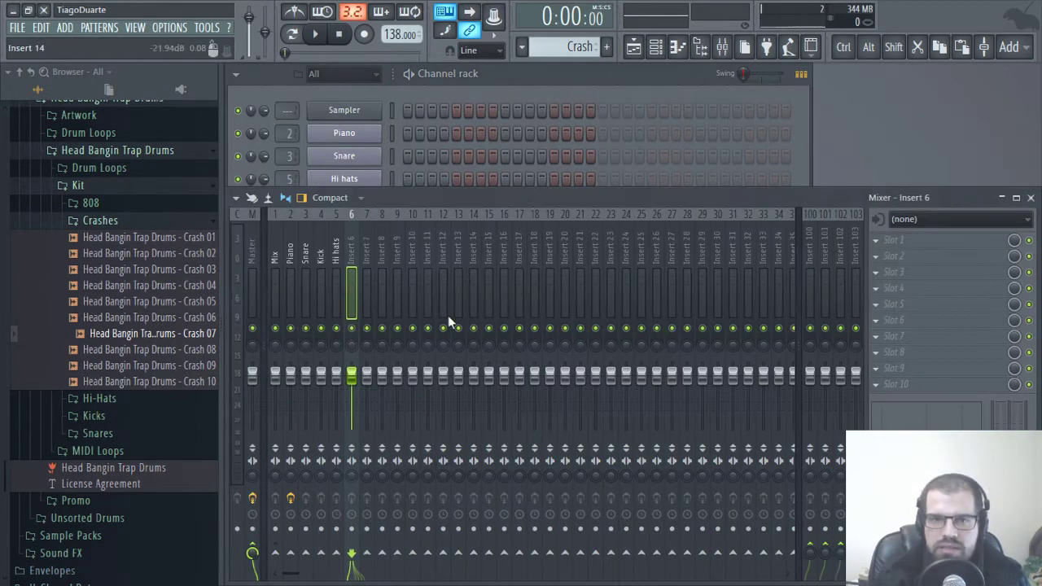
key("space")
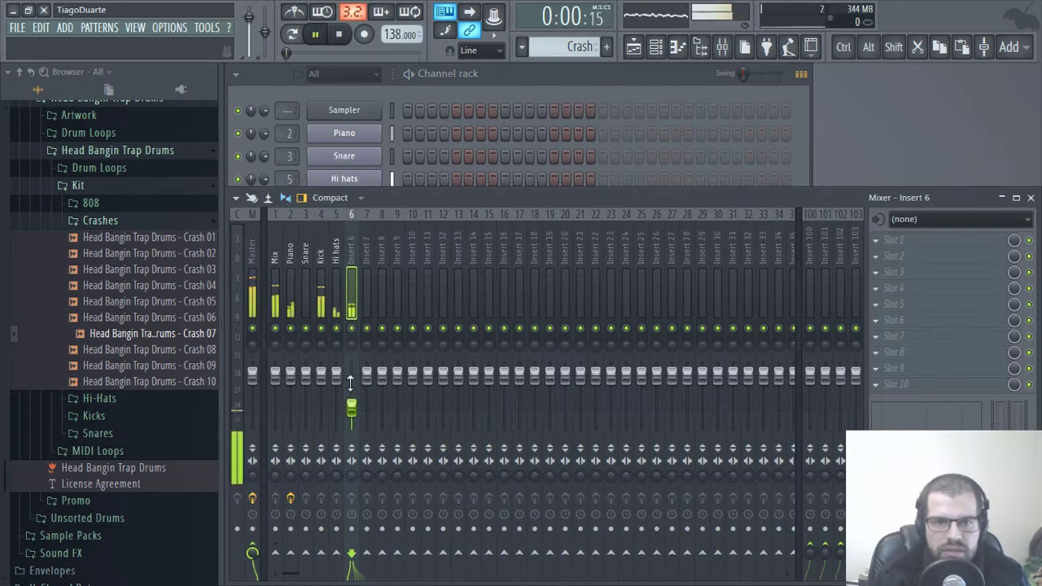
left_click_drag(351, 405, 351, 416)
key("space")
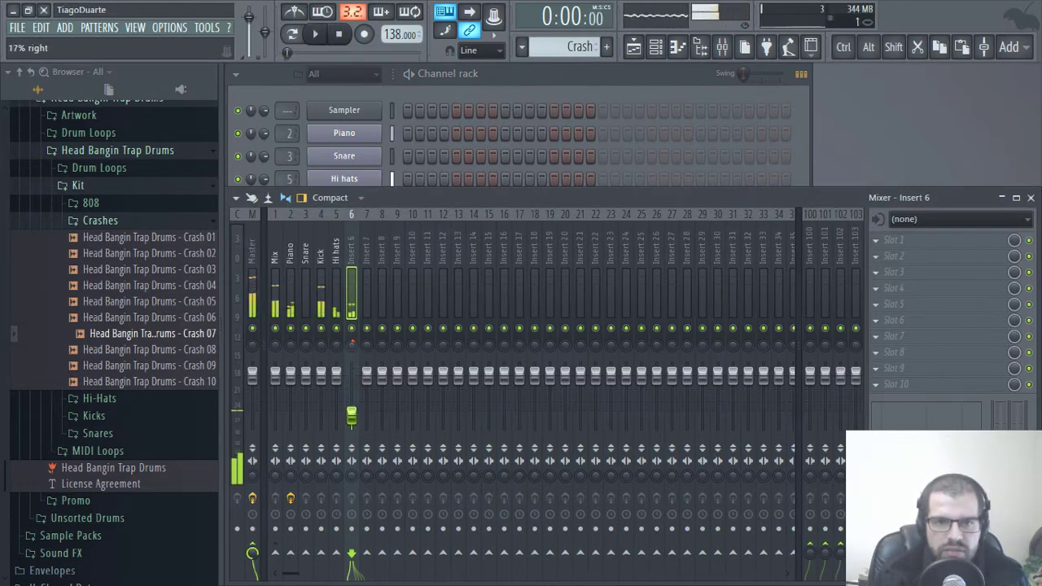
Name mixer track 6 Crash and route it only to the Mix track
double_click(353, 236)
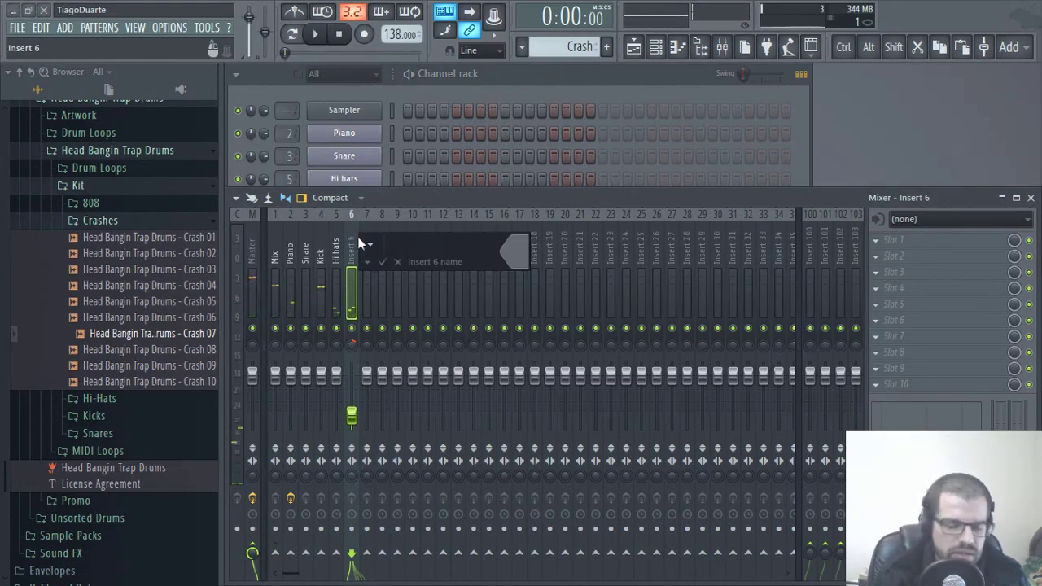
type("Crash")
key("Return")
key("space")
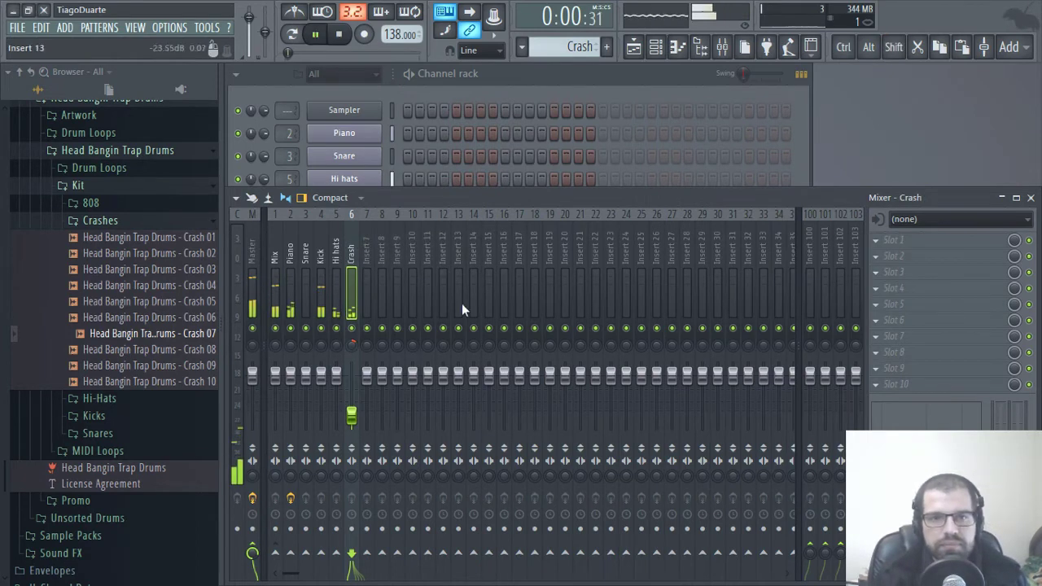
right_click(275, 553)
left_click(321, 523)
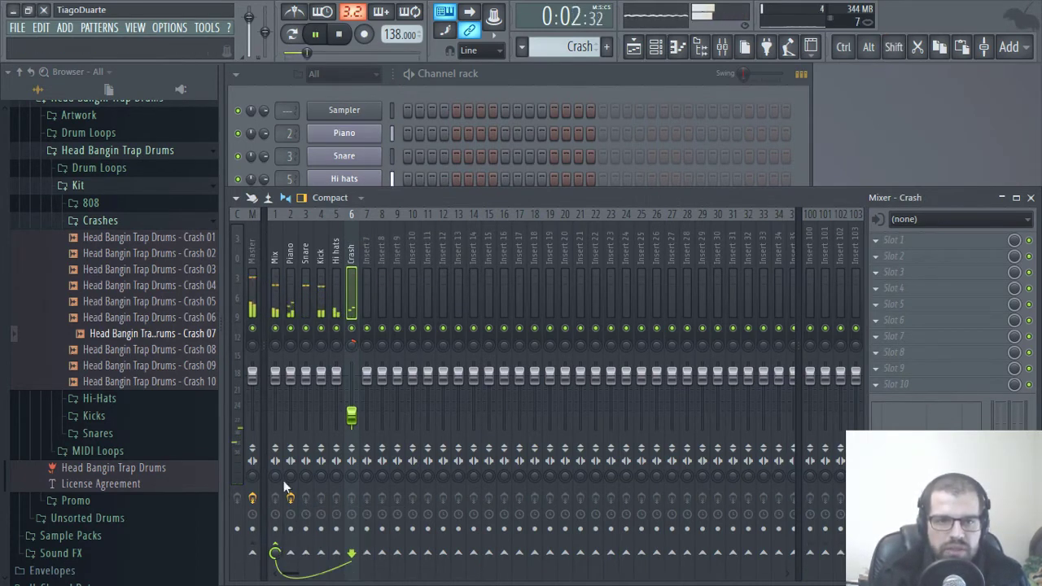
Name mixer track 100 Aux rev
left_click(278, 257)
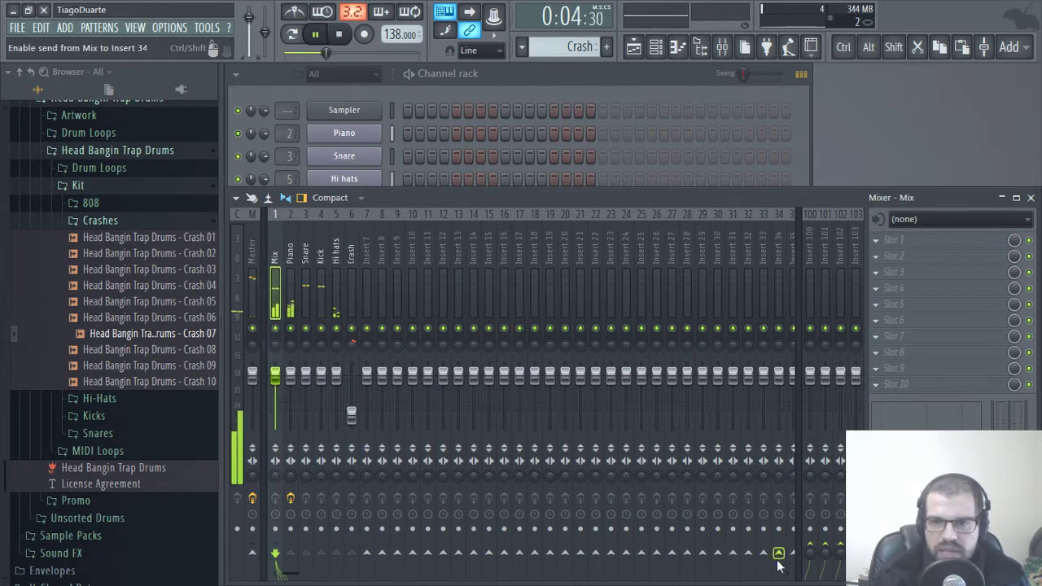
left_click(811, 253)
double_click(809, 250)
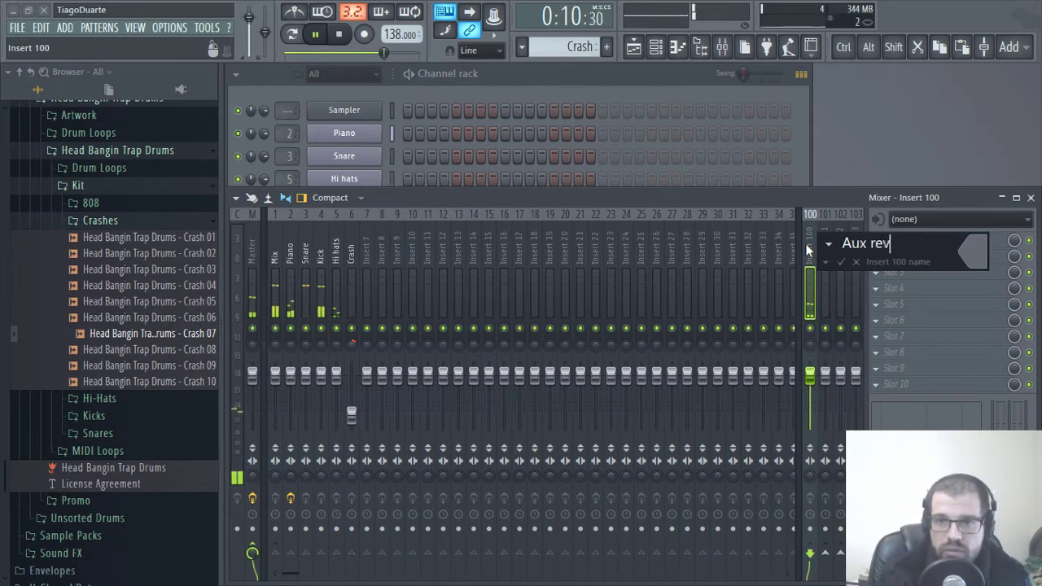
key("Return")
Load the Waves IR-L full Stereo reverb in slot 1 of Aux rev with the Plate - 1 factory preset
left_click(924, 241)
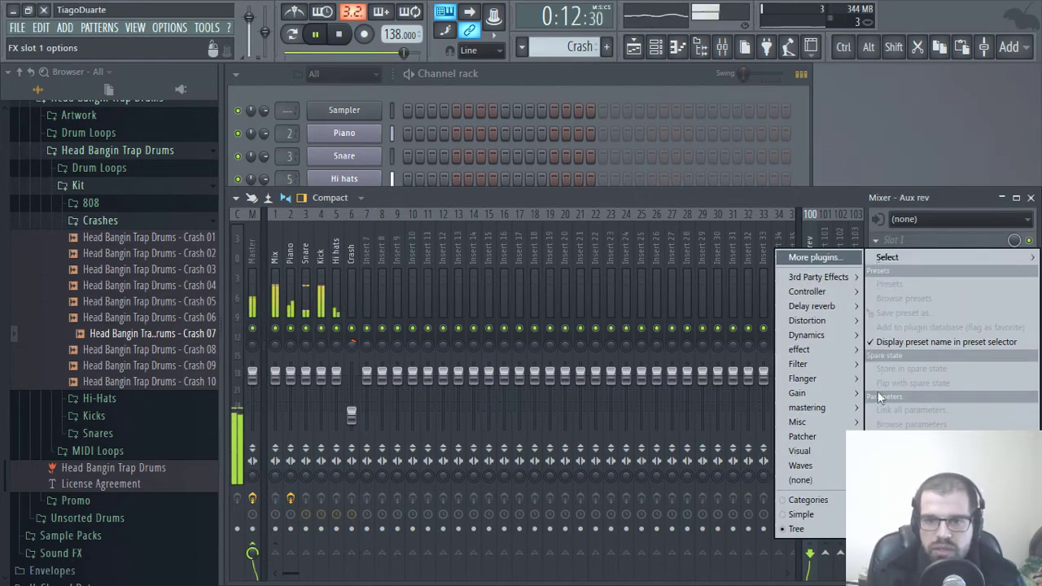
mouse_move(822, 466)
left_click(692, 190)
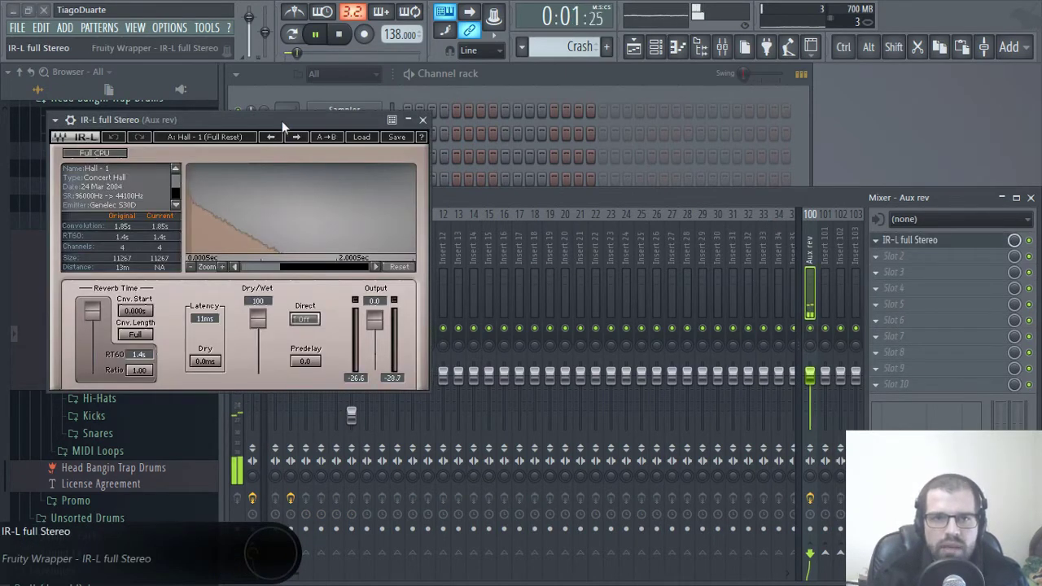
left_click_drag(281, 120, 537, 111)
left_click(616, 127)
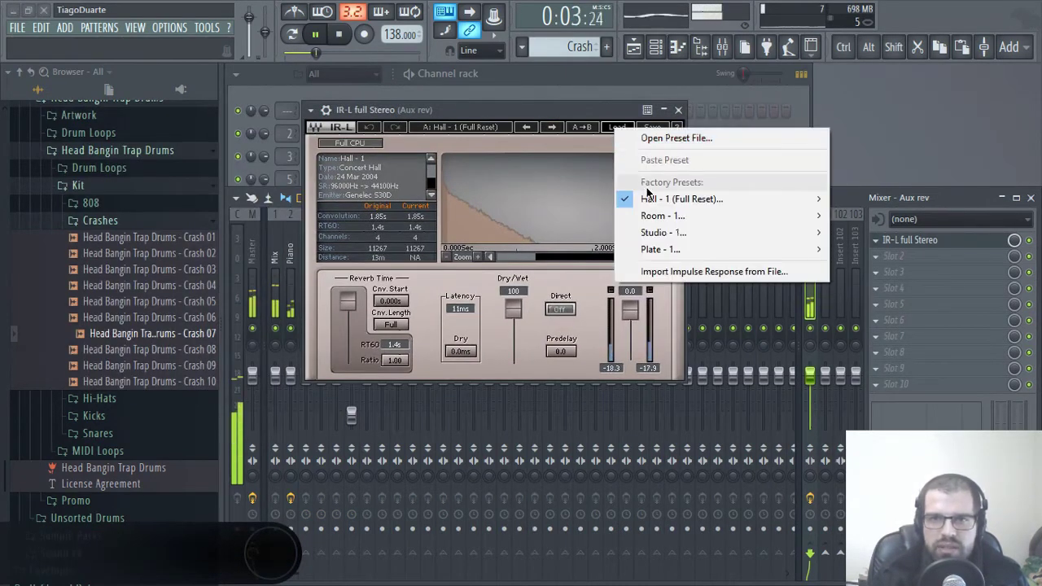
mouse_move(806, 246)
left_click(891, 248)
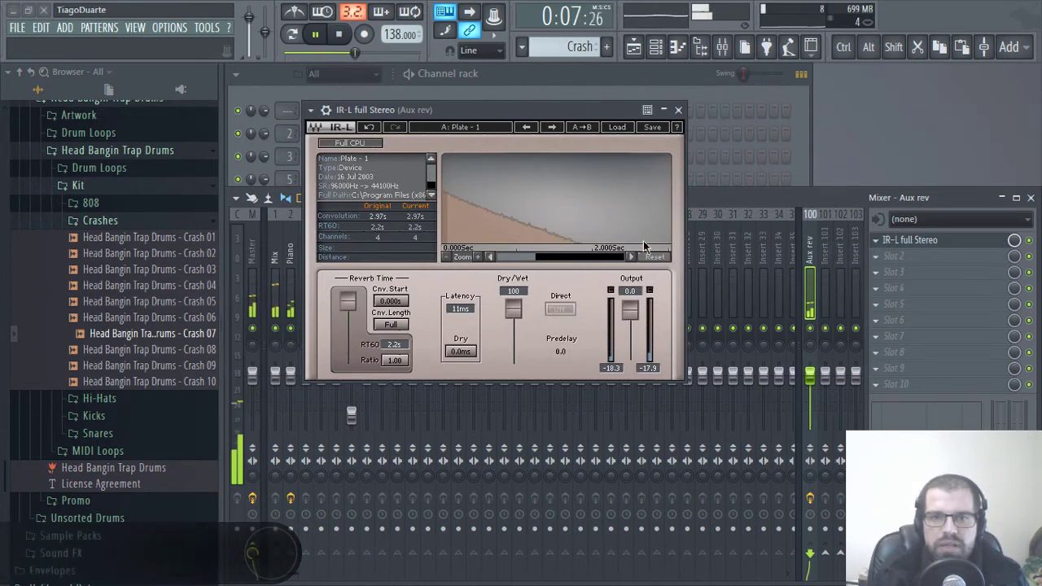
left_click(910, 256)
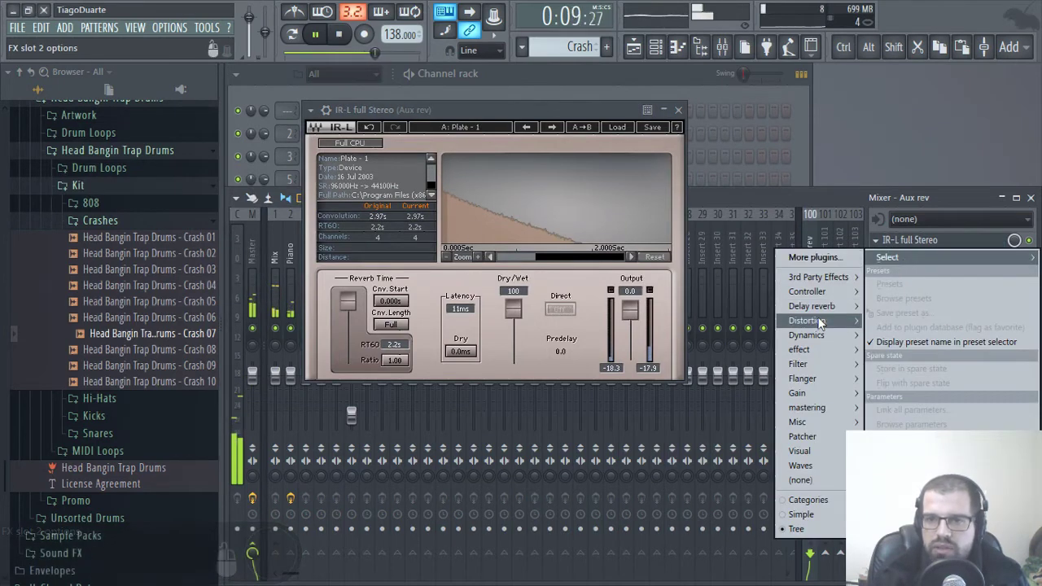
mouse_move(818, 306)
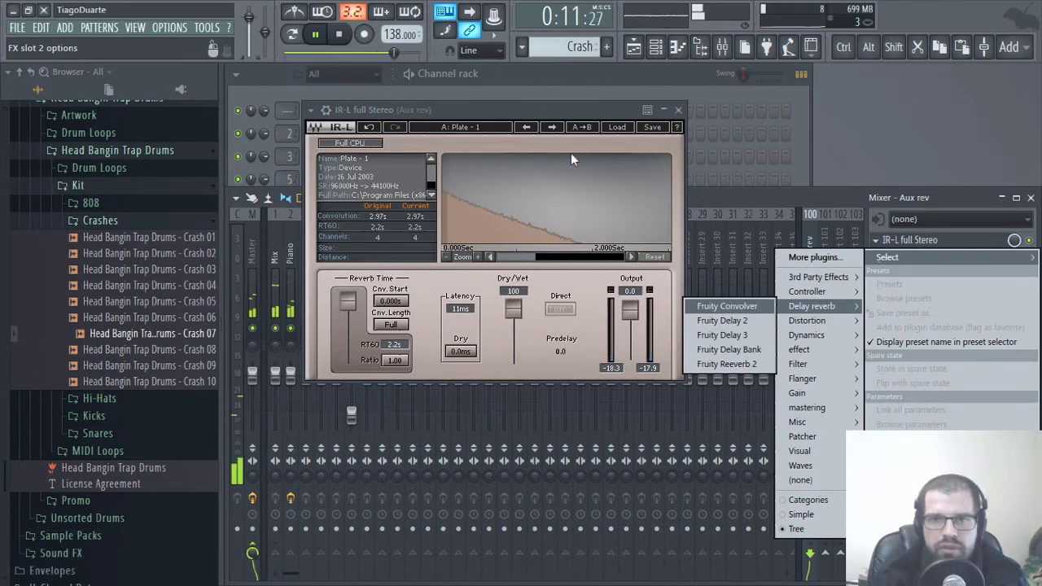
left_click(558, 114)
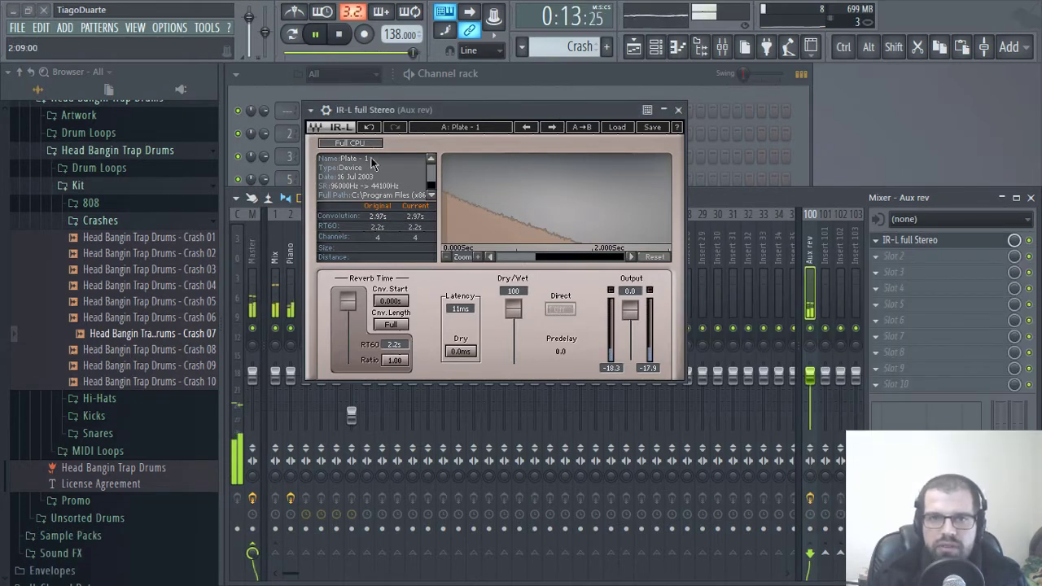
Load FidelityEQ in slot 2 of Aux rev and enable its high-pass filter at about 683 Hz
left_click(678, 110)
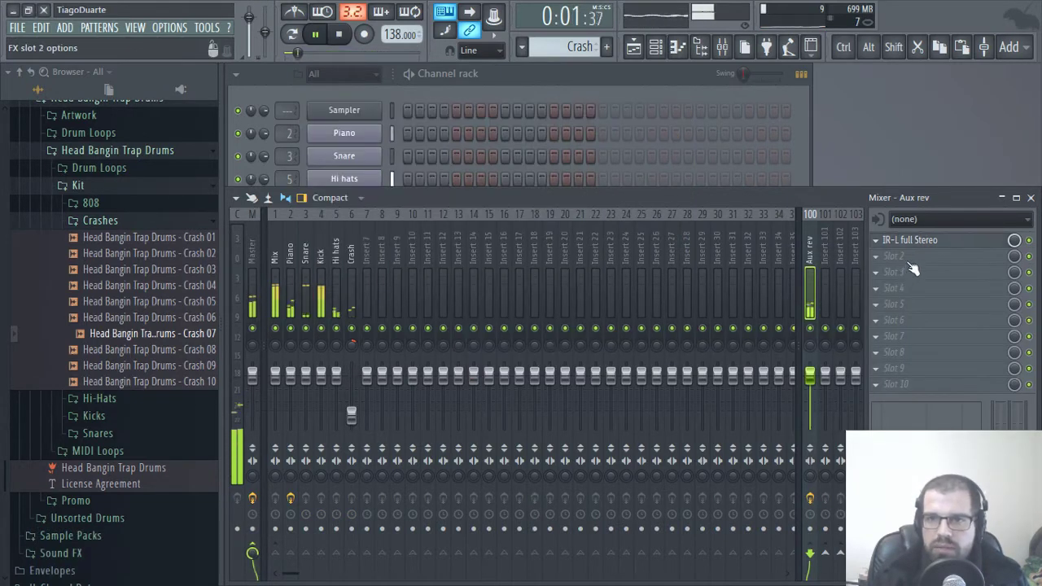
left_click(910, 264)
mouse_move(819, 277)
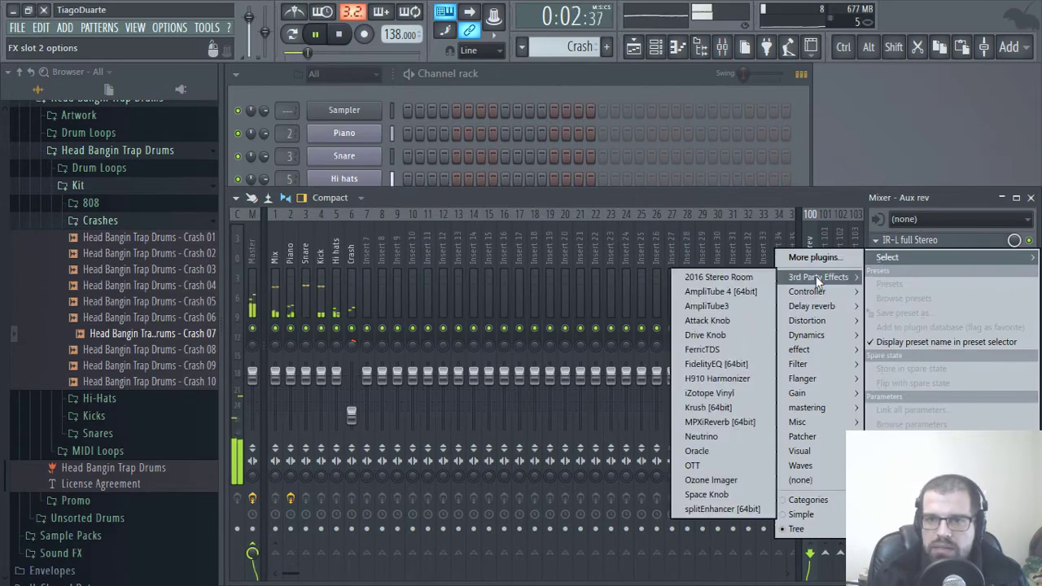
left_click(730, 369)
left_click_drag(283, 150, 421, 142)
left_click(298, 216)
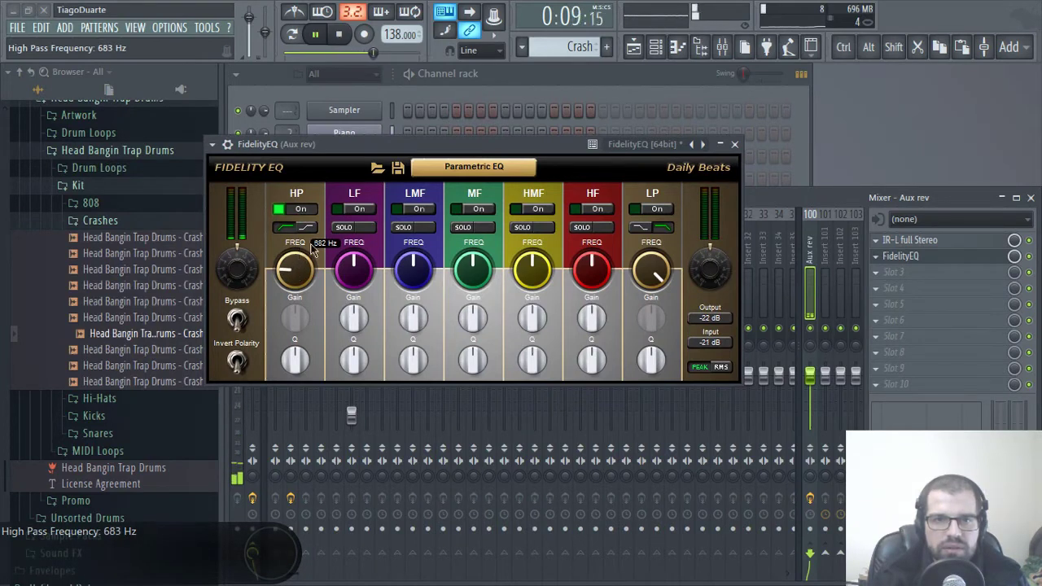
left_click(735, 144)
Send the Mix track to Aux rev at about 23%
left_click(277, 236)
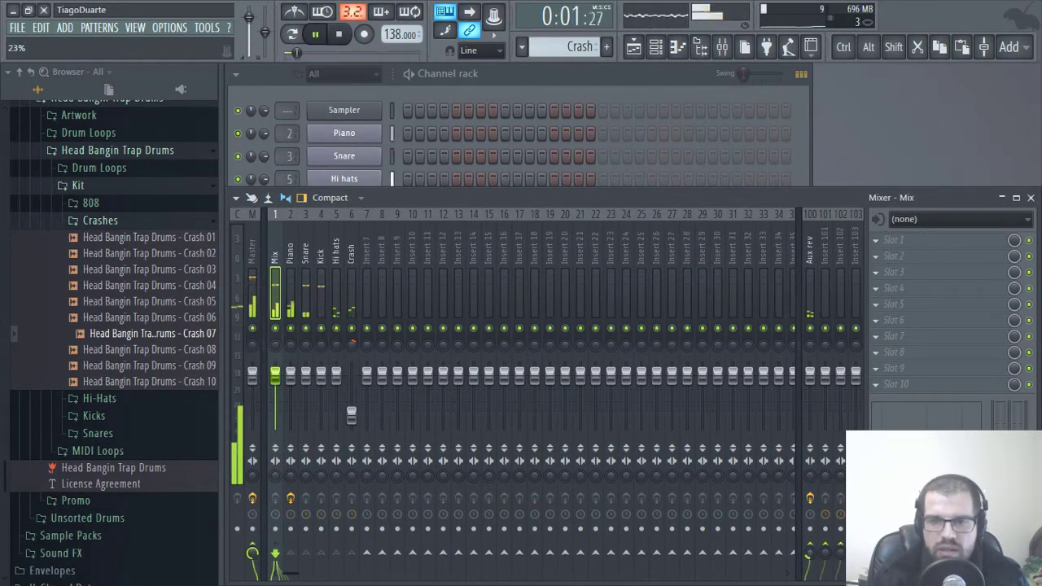
Find 808 - 26 - D in the Head Bangin Trap Drums 808 folder and add it as a new channel
left_click(112, 222)
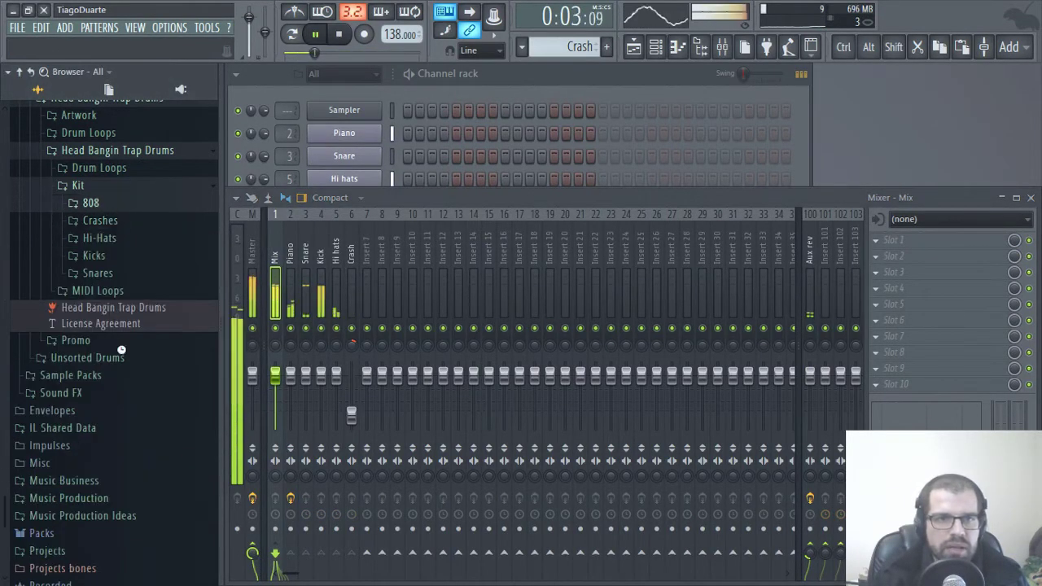
left_click(90, 203)
scroll(146, 314, "down", 5)
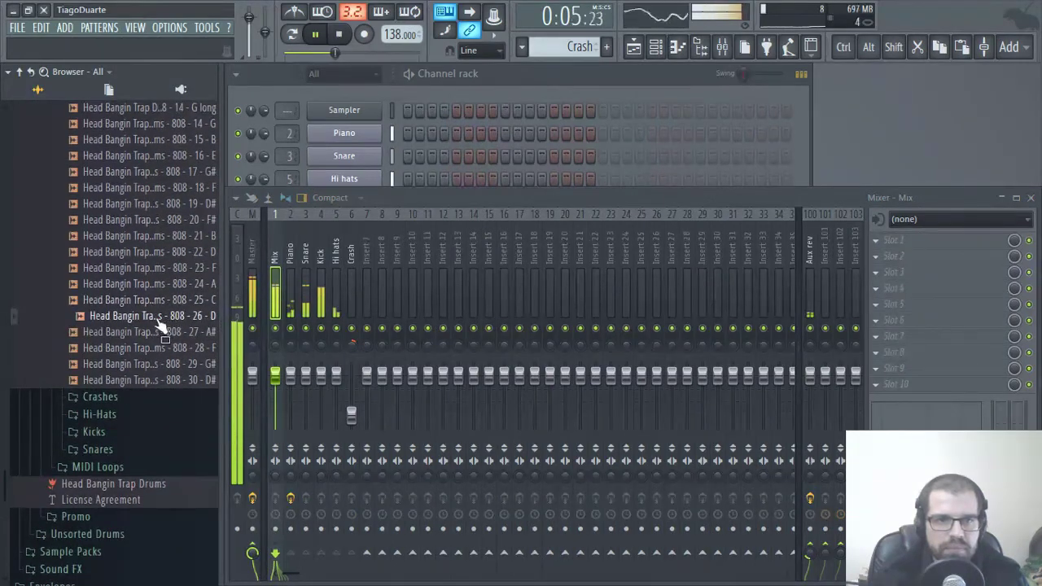
left_click(522, 65)
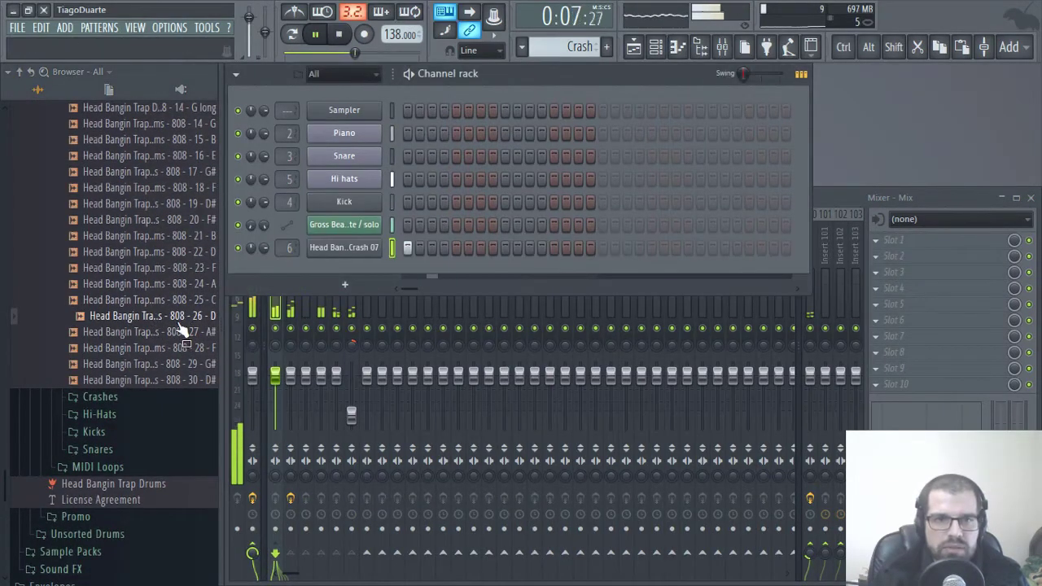
left_click_drag(179, 317, 347, 273)
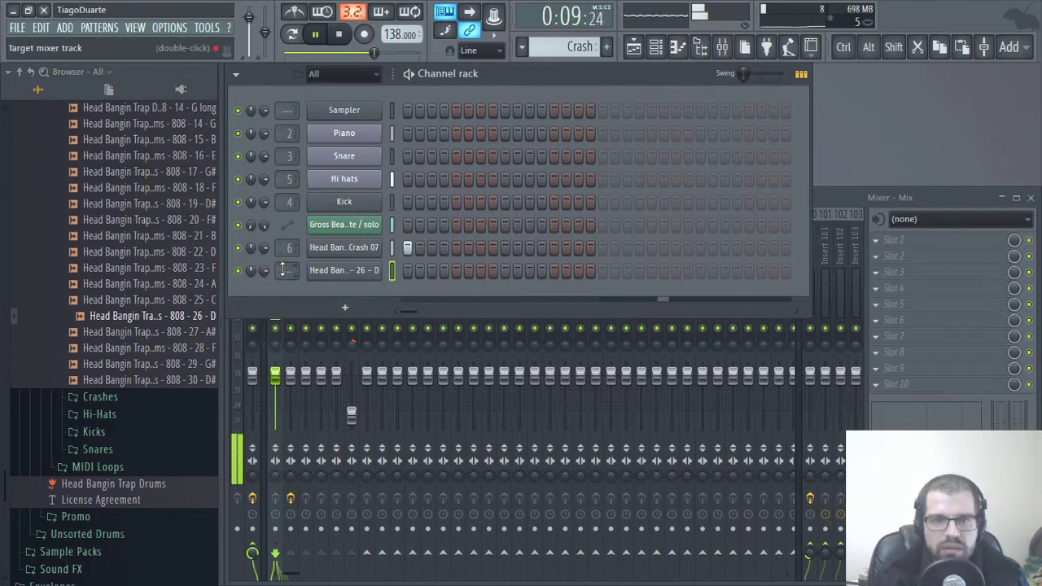
Route the new 808 channel to mixer track 7 and lower that track's volume slightly
scroll(285, 270, "up", 8)
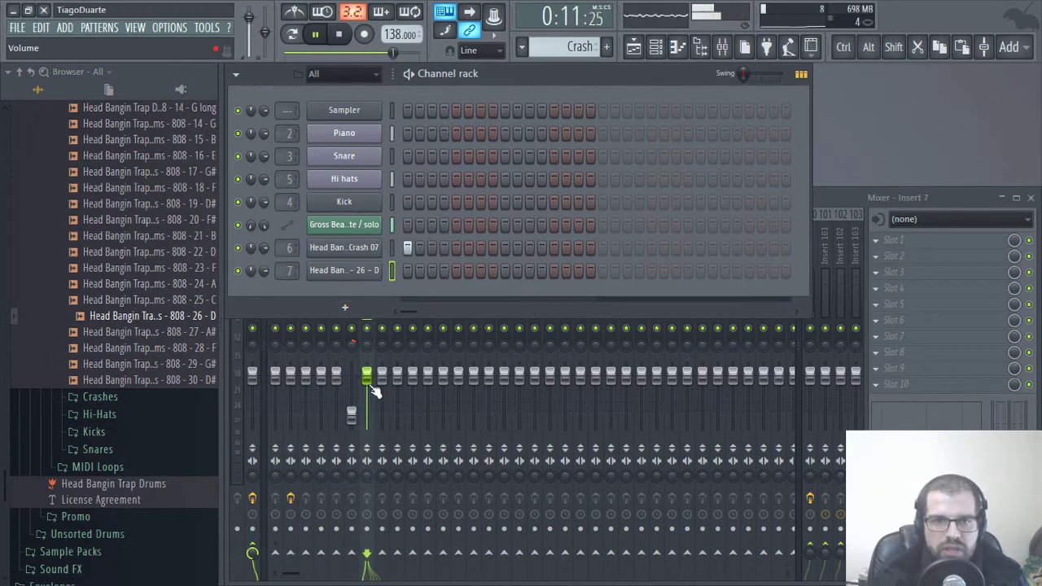
left_click_drag(372, 390, 374, 399)
left_click(505, 93)
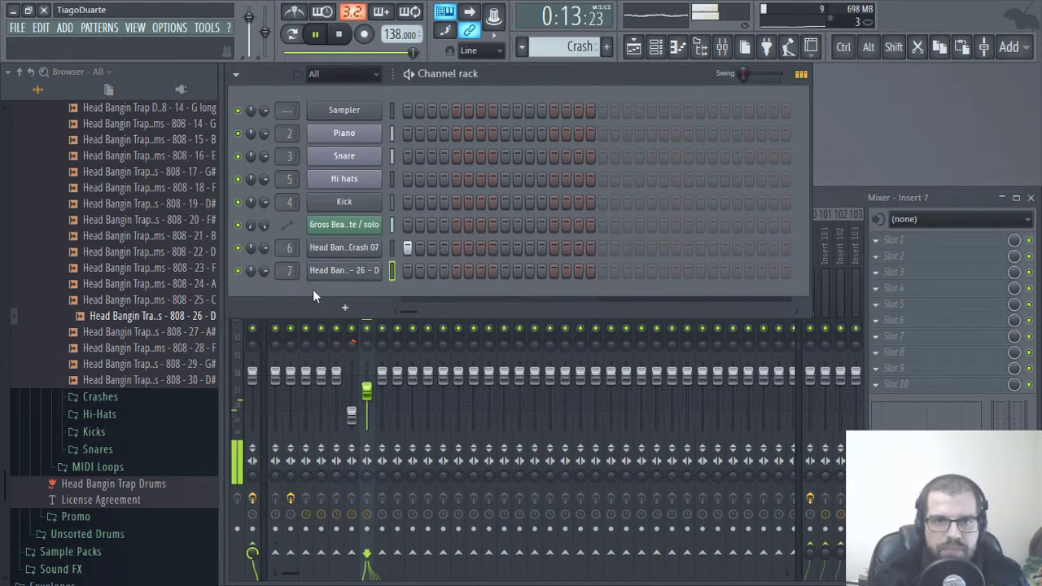
Enable the 808 channel's volume envelope with a long hold and set its root note to D5
left_click(338, 275)
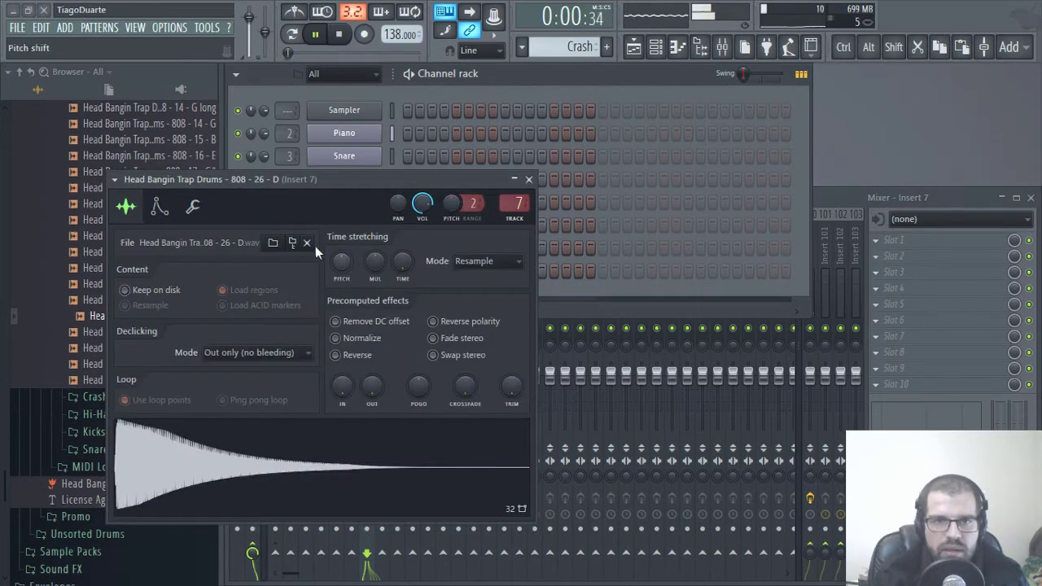
left_click(179, 213)
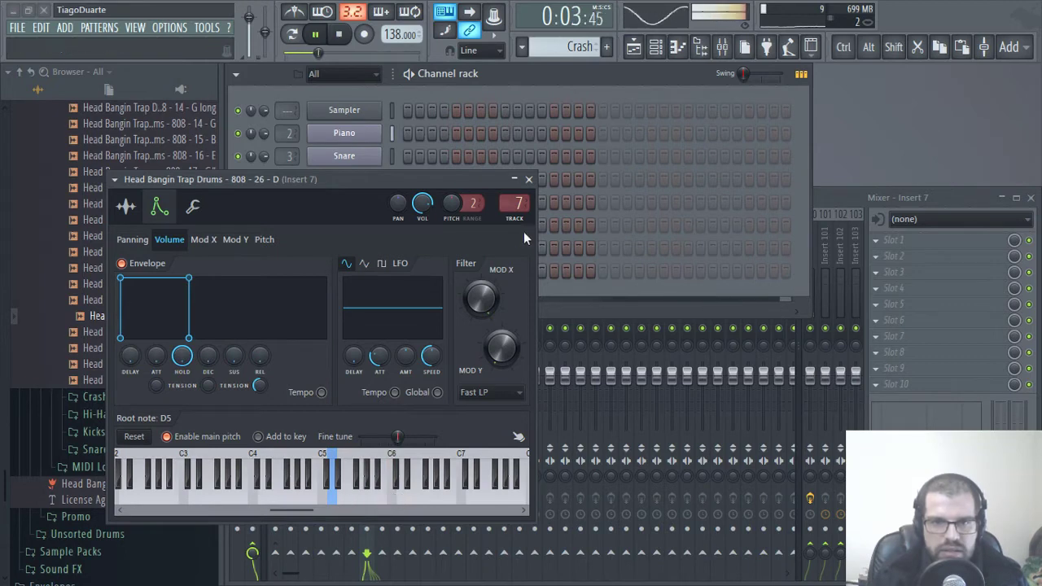
left_click(528, 180)
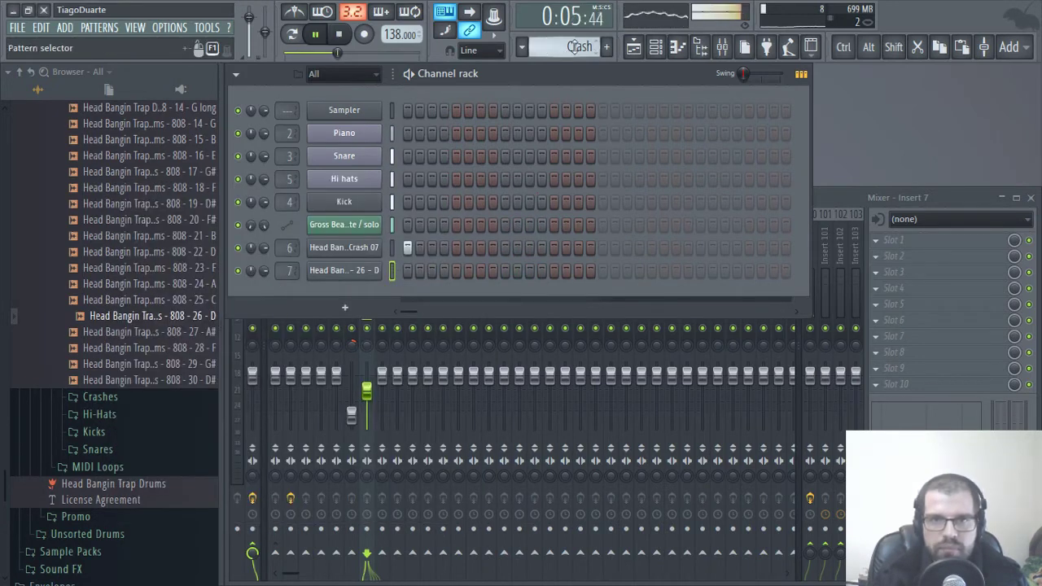
In the Piano pattern, place an eight-step C7 note for the 808 channel at the start of bar 1
scroll(579, 47, "up", 3)
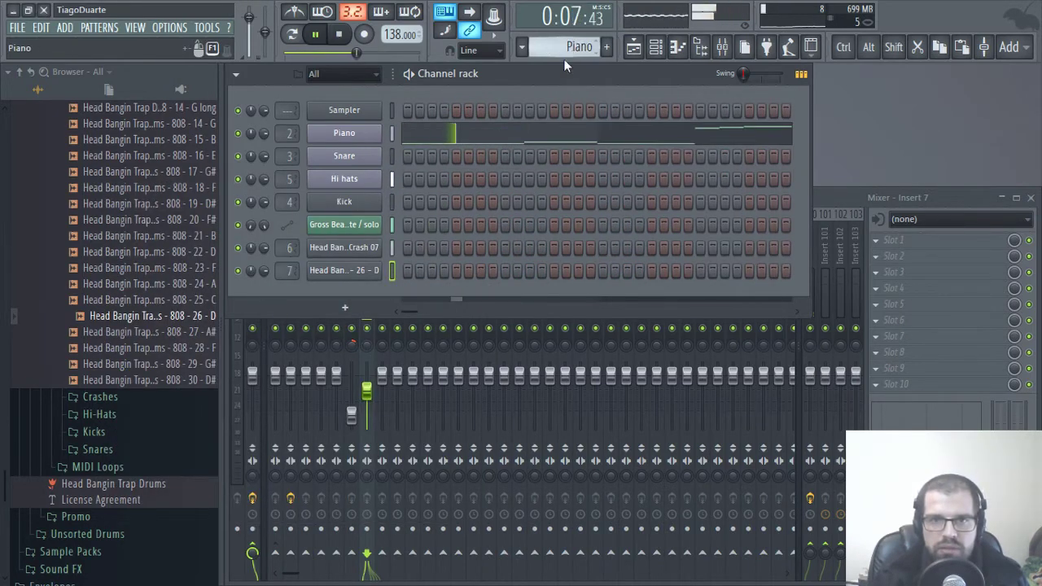
right_click(376, 269)
left_click(421, 274)
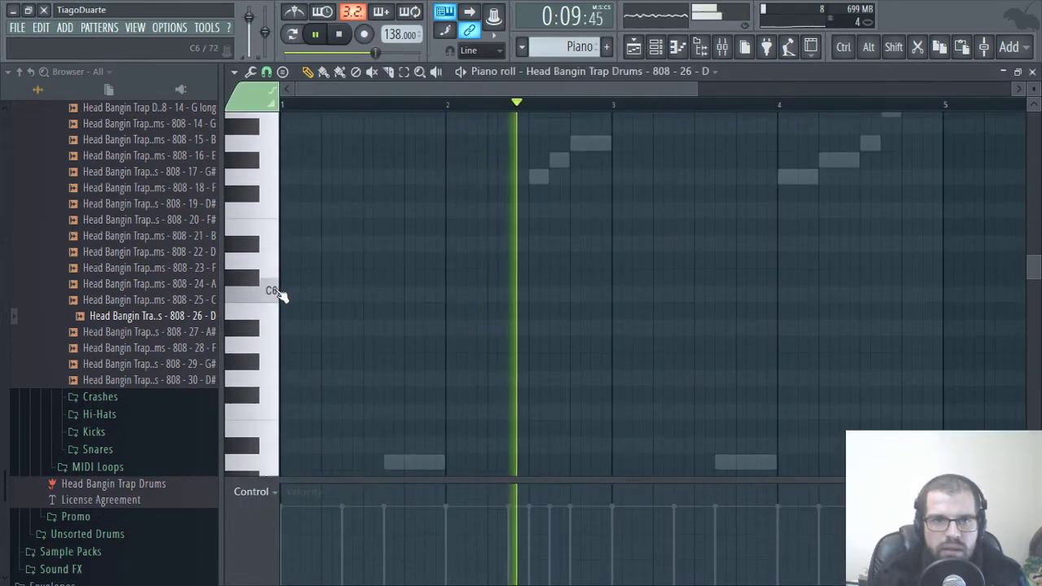
scroll(276, 293, "up", 4)
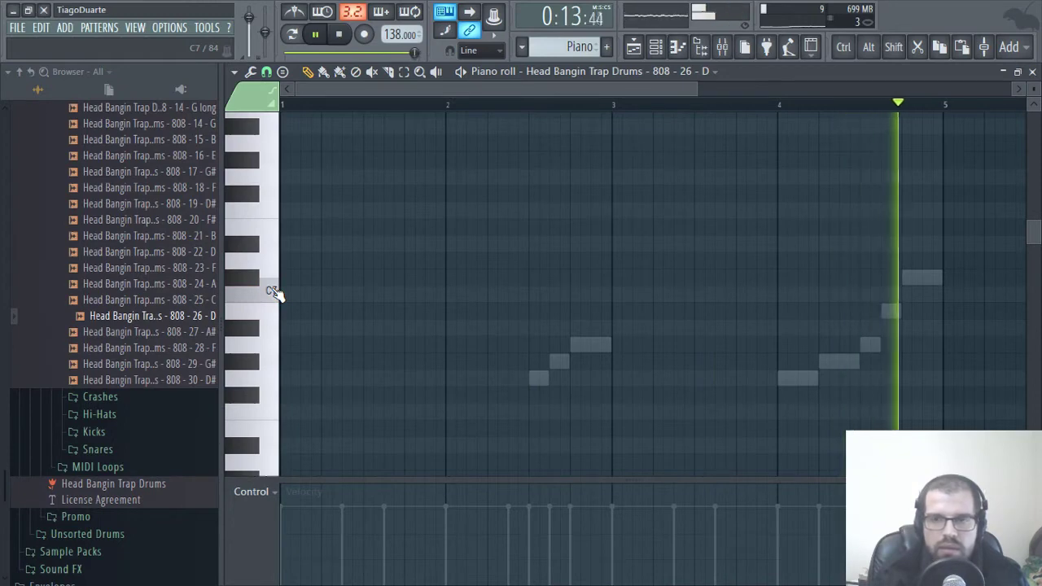
left_click_drag(273, 292, 367, 293)
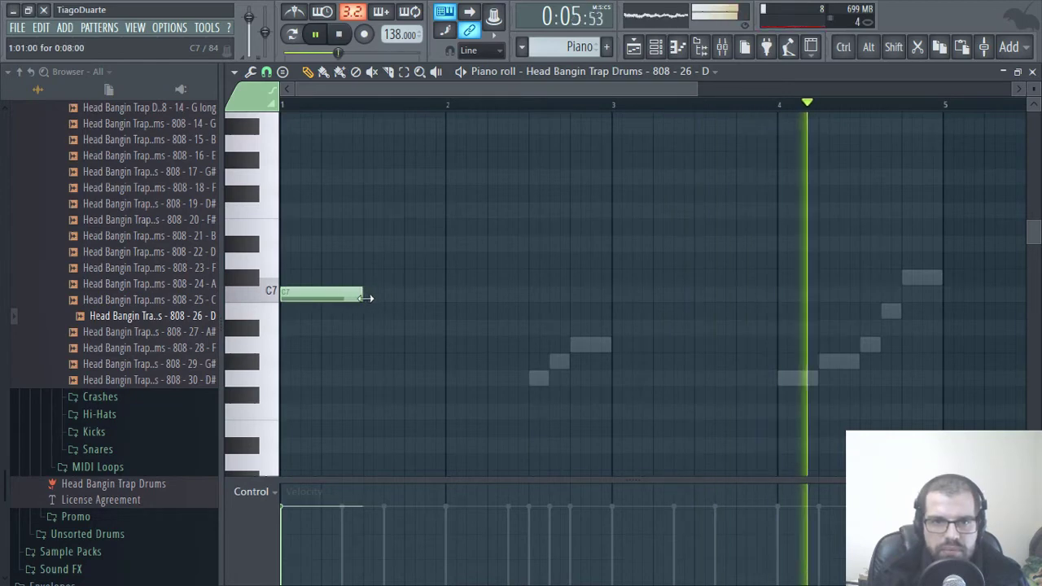
scroll(397, 362, "down", 6)
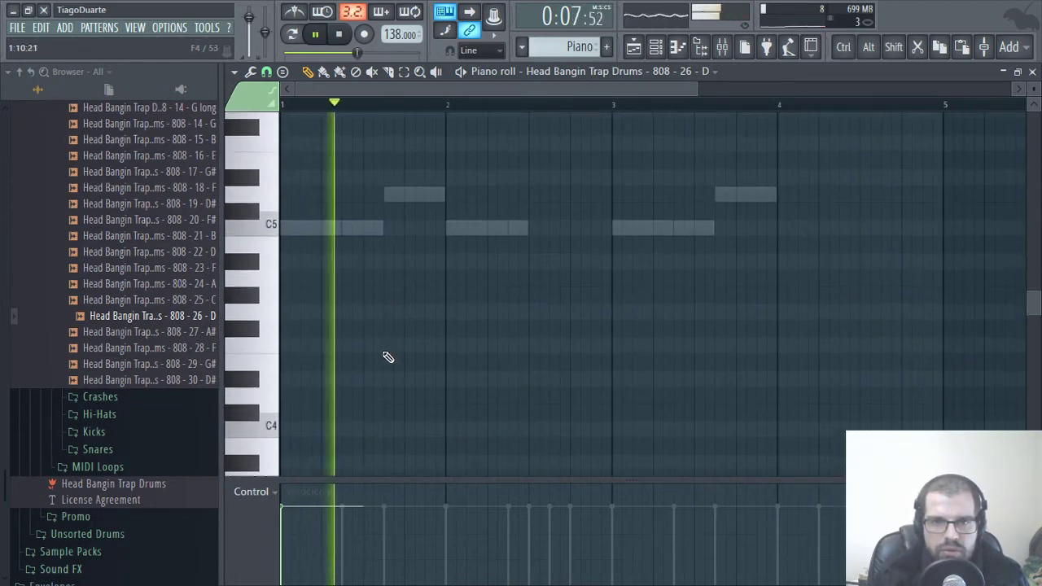
scroll(388, 357, "up", 6)
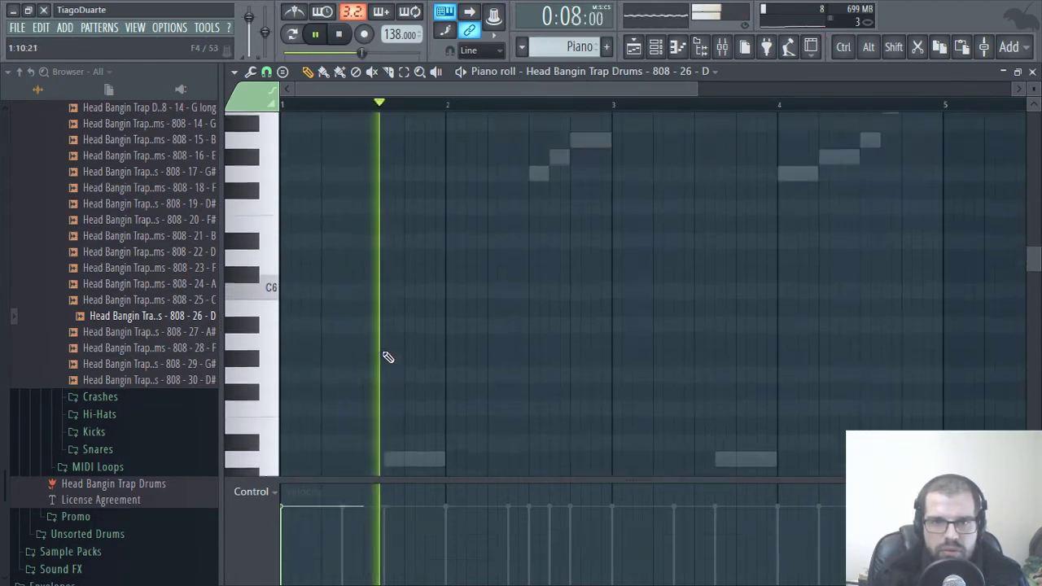
Add four-step C7 notes at 1:13 and 2:01, extending the opening C7 note to 12 steps
left_click(410, 246)
key("space")
left_click_drag(487, 246, 444, 245)
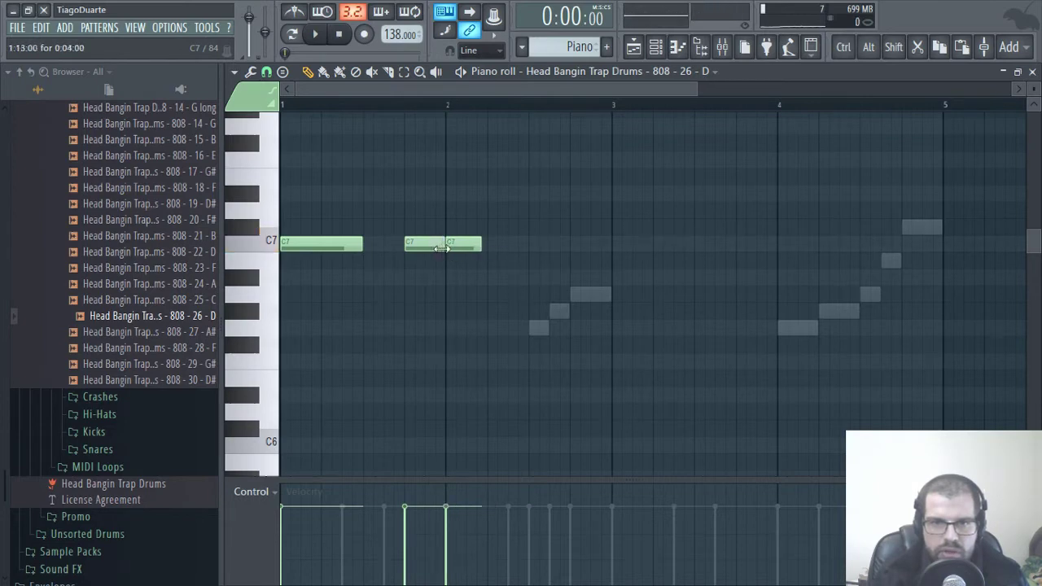
key("space")
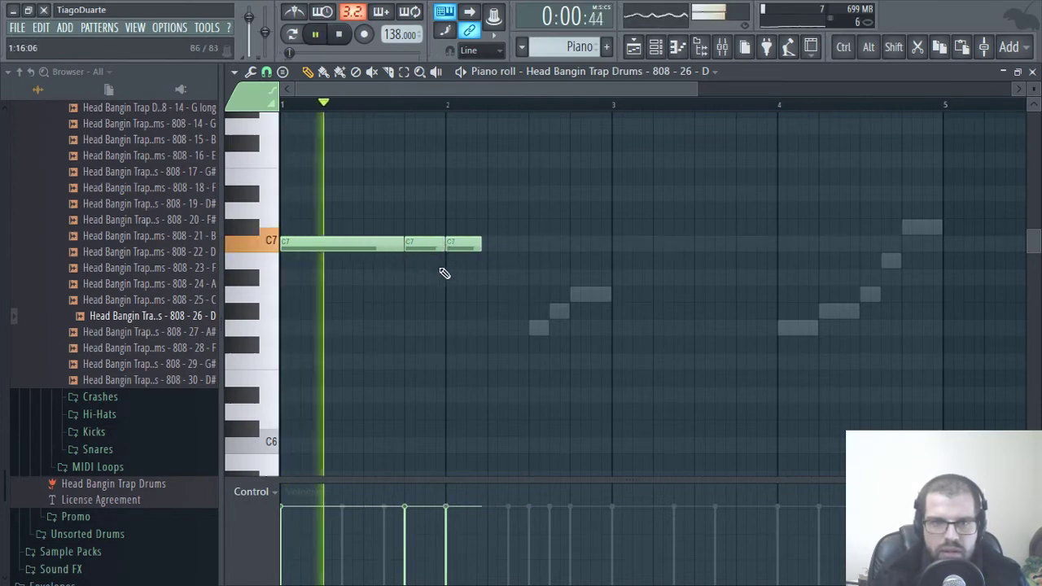
scroll(366, 325, "up", 4)
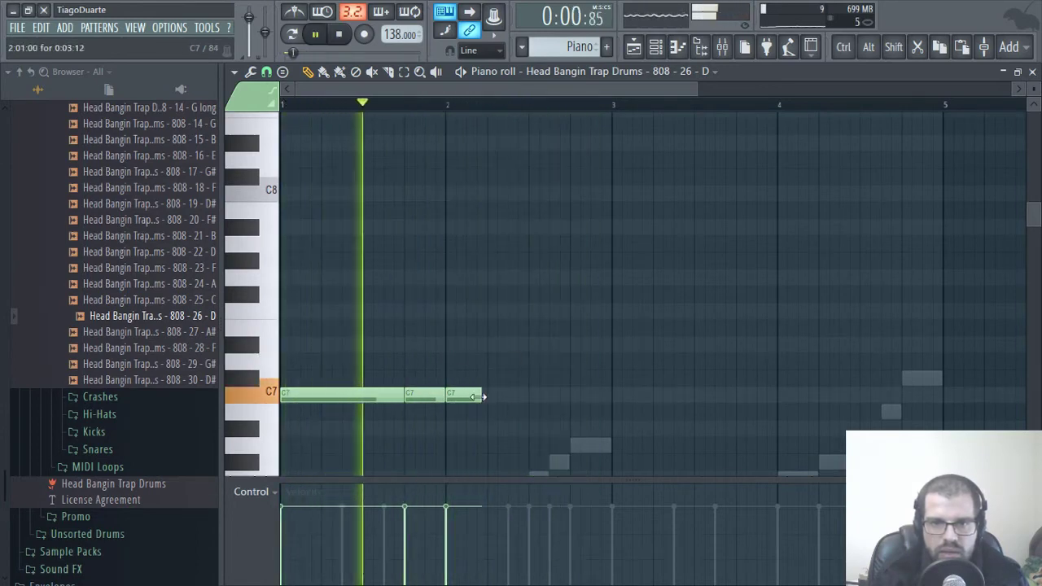
left_click_drag(481, 395, 488, 397)
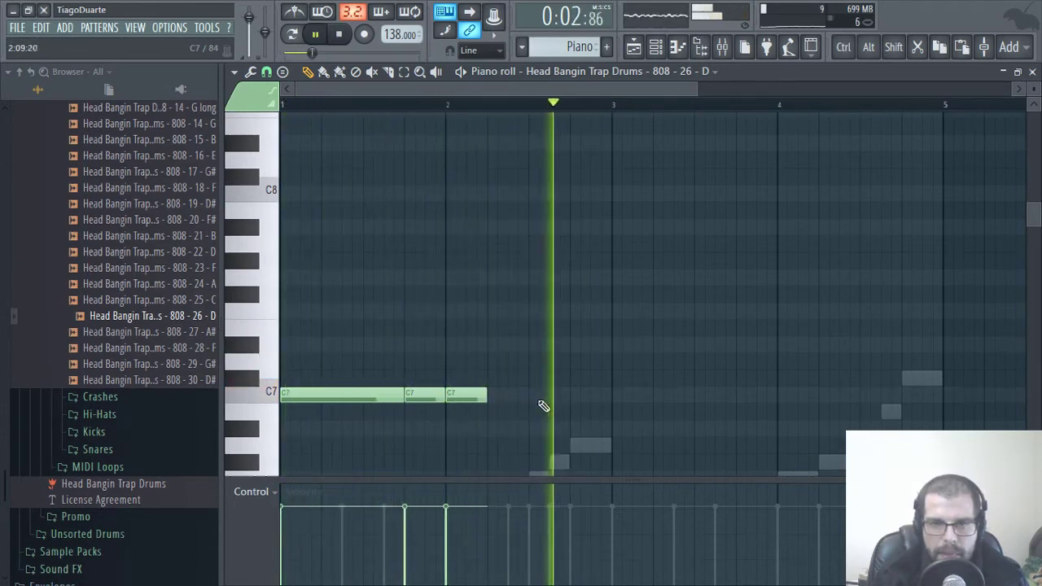
Finish bar 2 with an eight-step F7 note at 2:05 and a four-step D#7 note at 2:13, and play it
left_click(580, 345)
left_click_drag(502, 399, 569, 402)
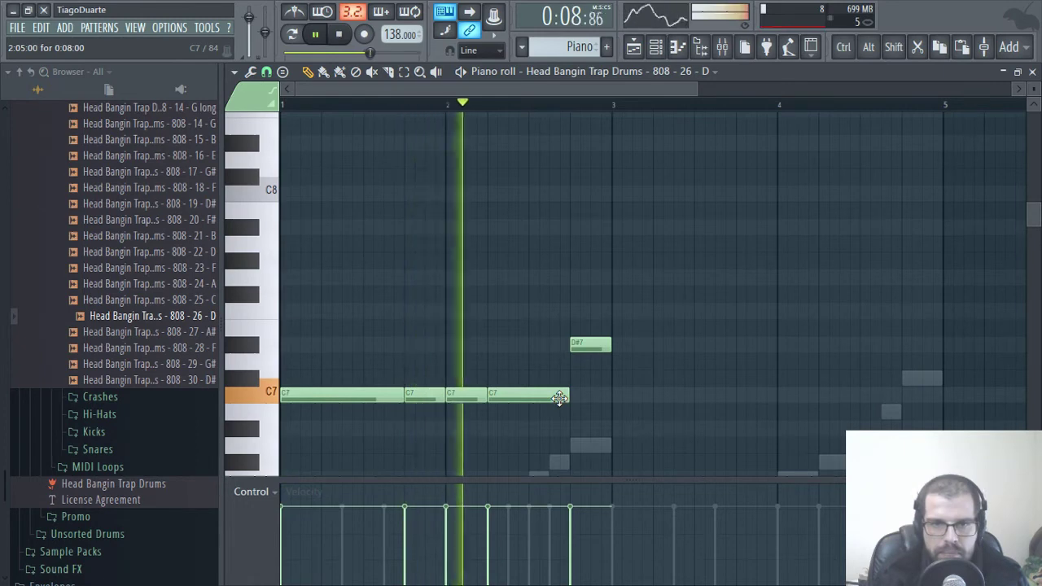
key("space")
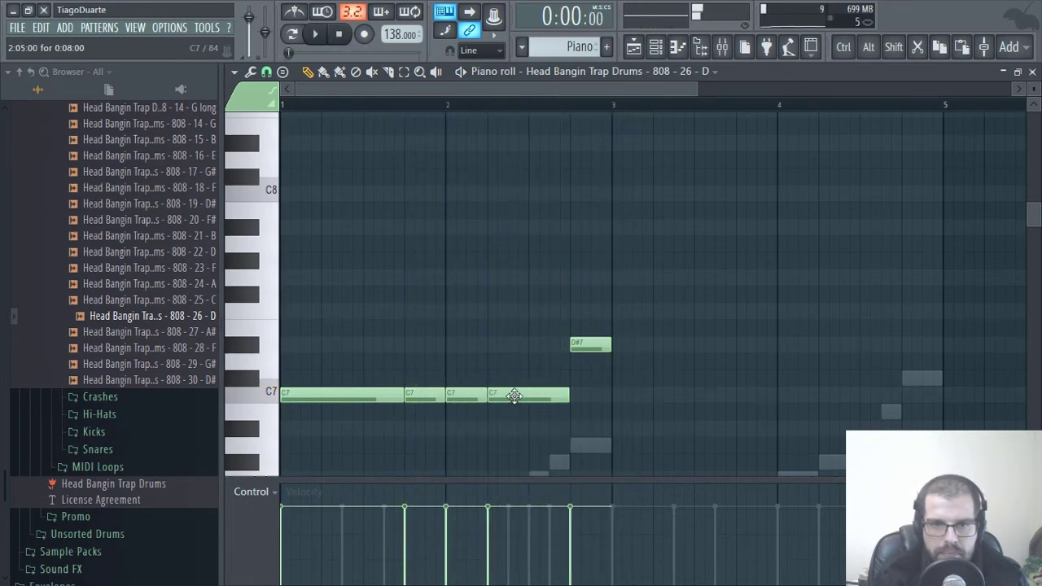
left_click_drag(511, 378, 519, 303)
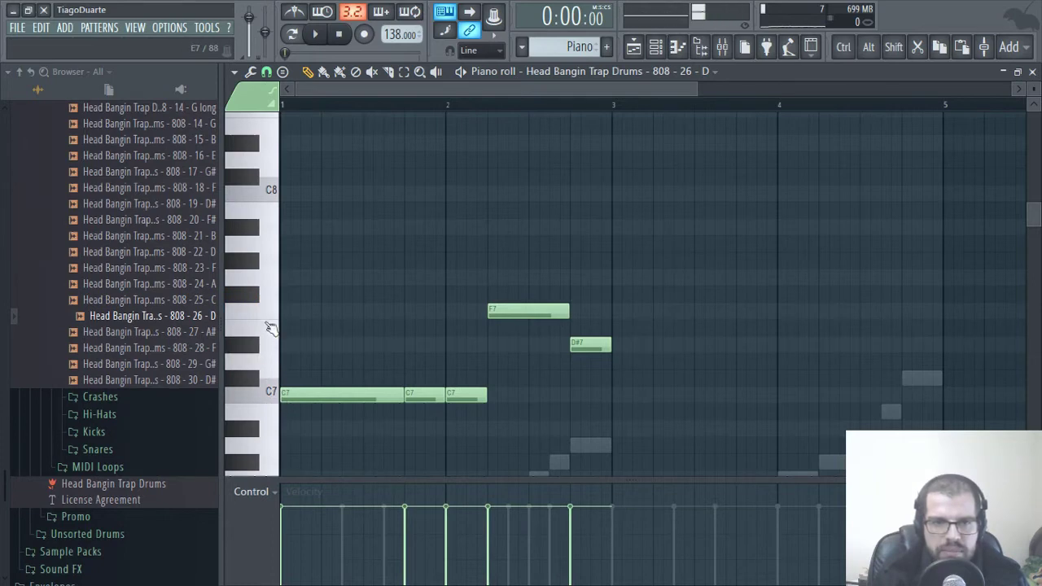
key("space")
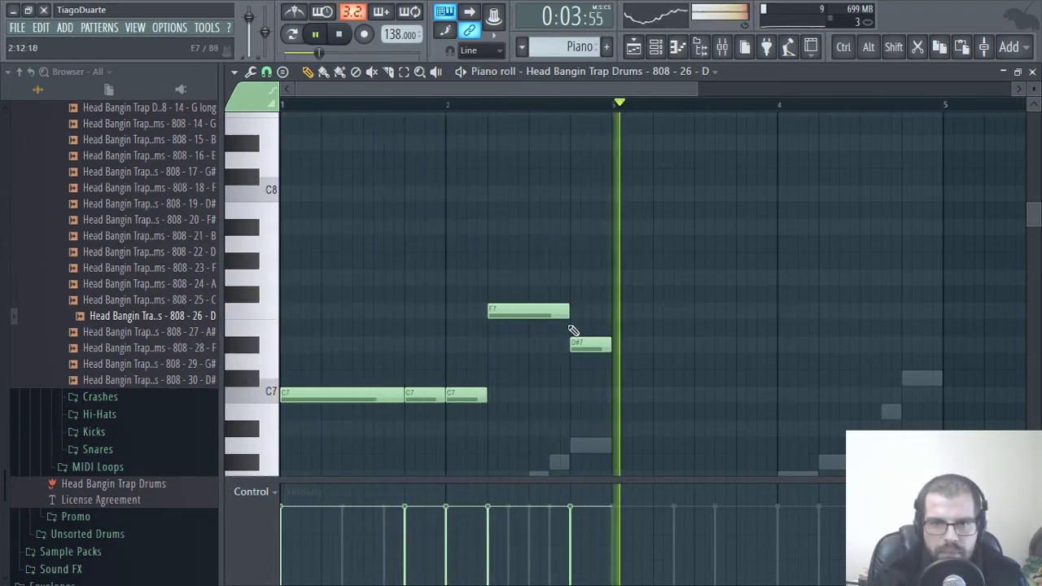
Duplicate the two-bar 808 phrase into bars 3 and 4 and play the pattern
key("space")
left_click_drag(636, 253, 635, 399)
left_click(854, 431)
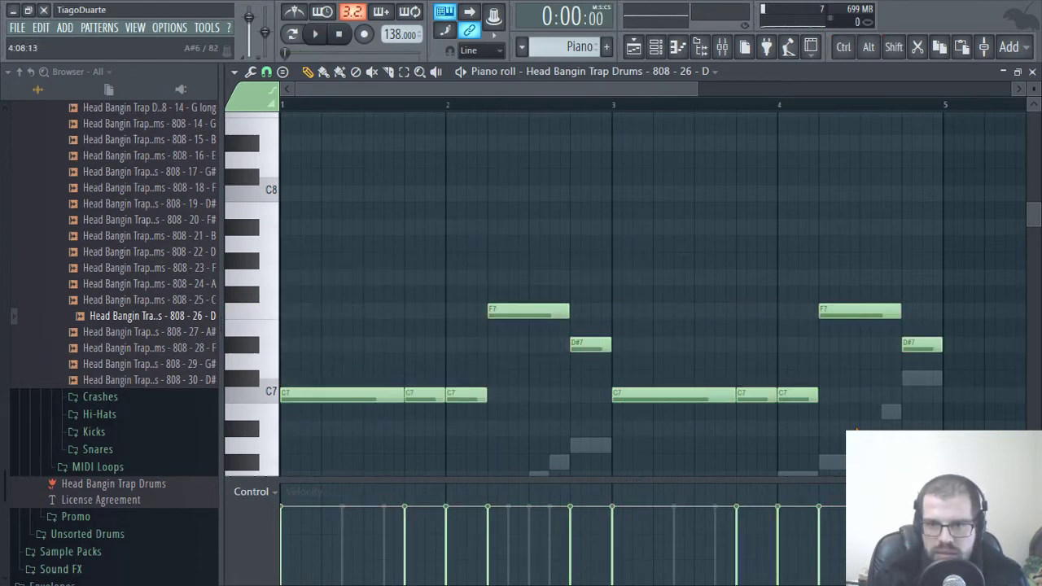
key("space")
Rework the end of bar 4 as D#7 for four steps, F7 and D#7 for two steps each, and A#6 for four steps
left_click_drag(865, 399, 522, 363)
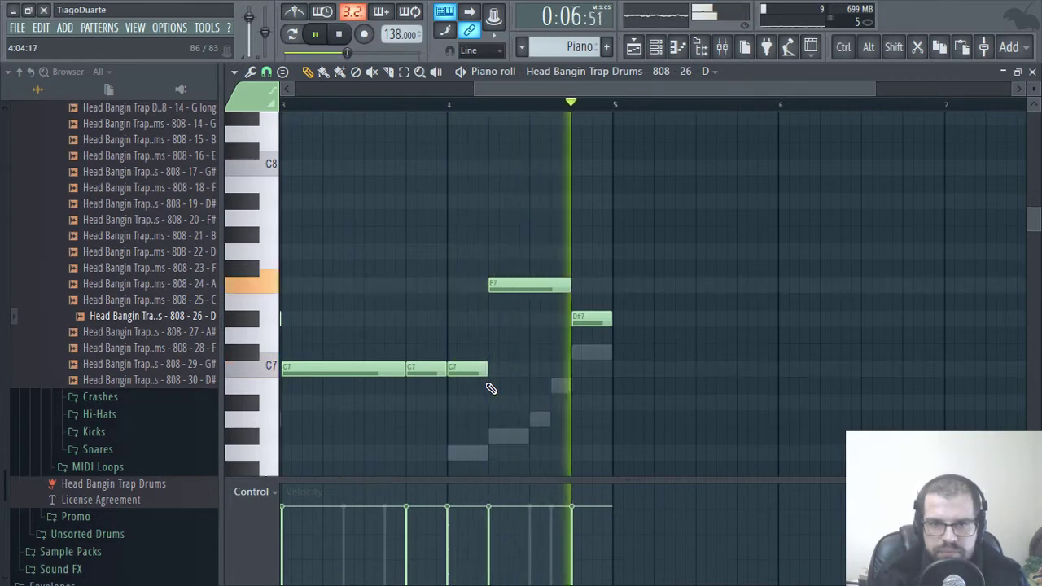
key("space")
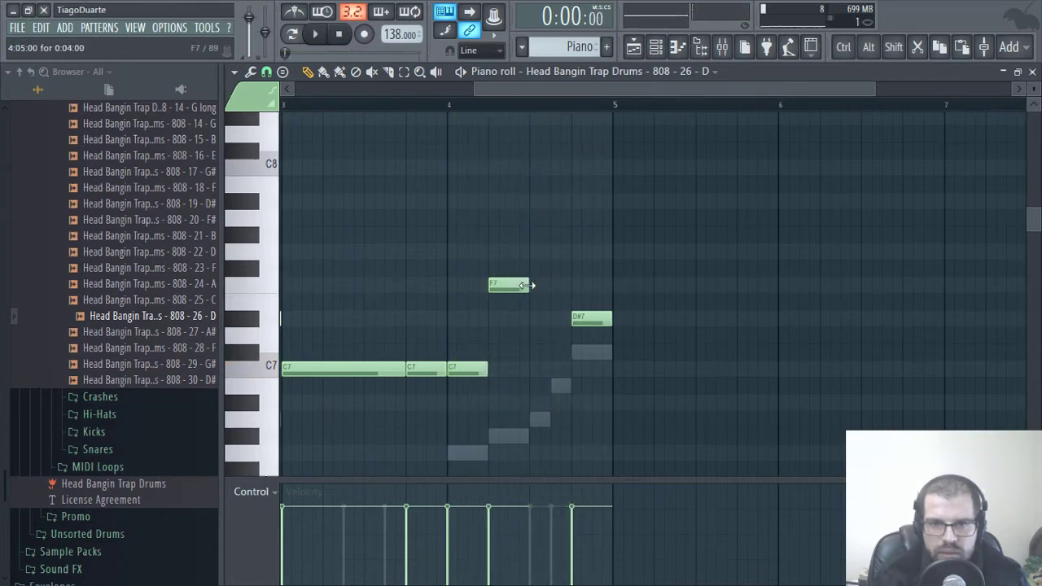
left_click_drag(504, 285, 500, 324)
left_click_drag(594, 319, 554, 284)
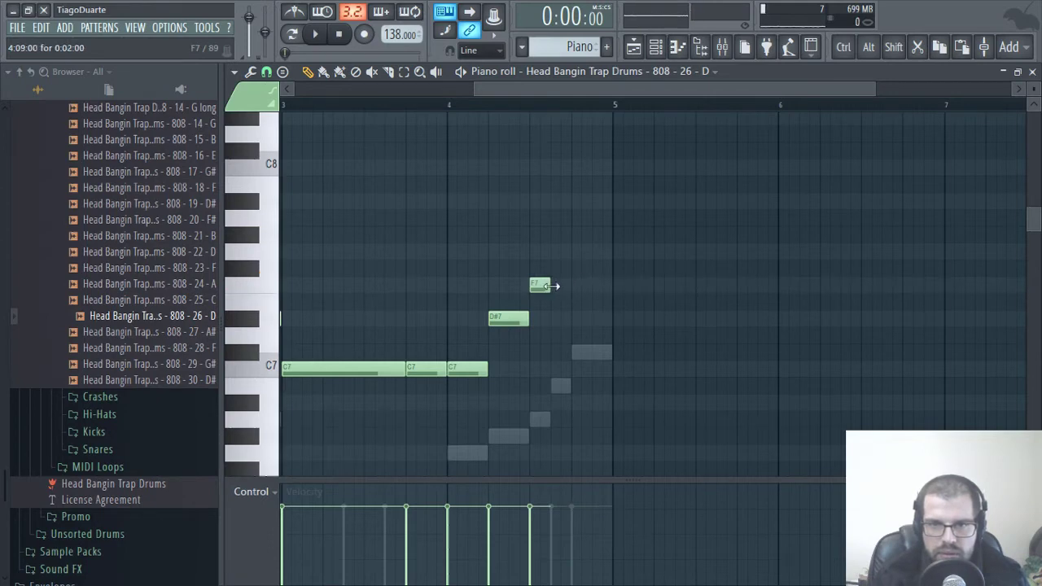
left_click(561, 318)
mouse_move(579, 421)
left_mouse_down()
mouse_move(567, 428)
mouse_move(572, 398)
mouse_move(579, 410)
left_mouse_up()
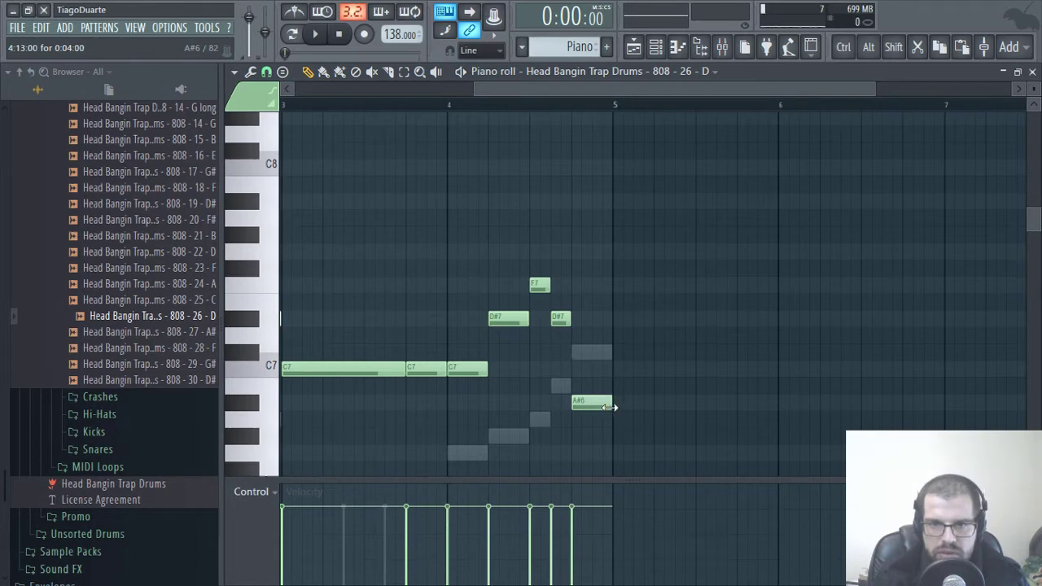
right_click(579, 359, "ctrl")
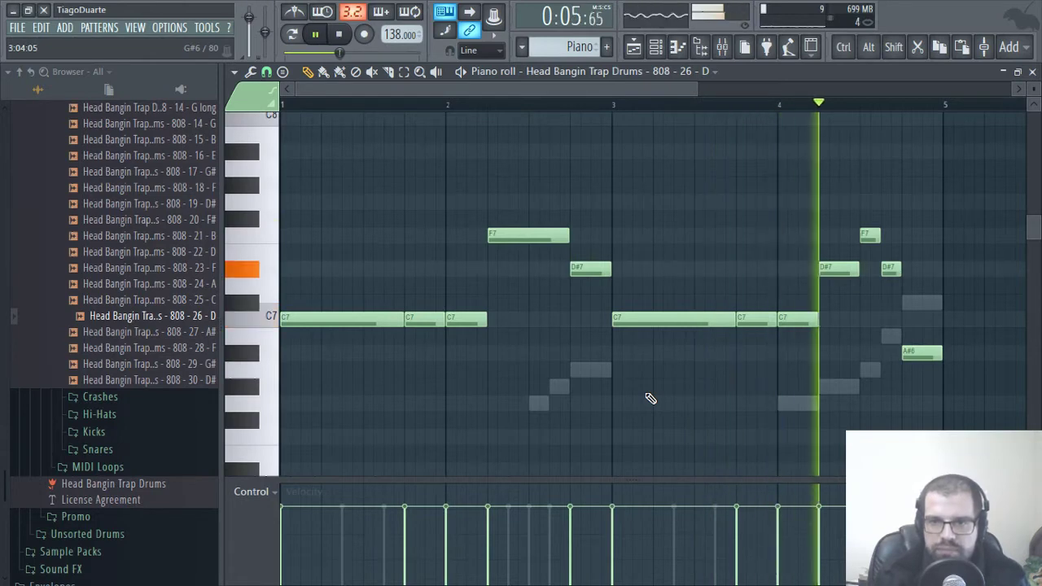
Transpose all the 808 notes down one octave and close the piano roll
key("ctrl+Down")
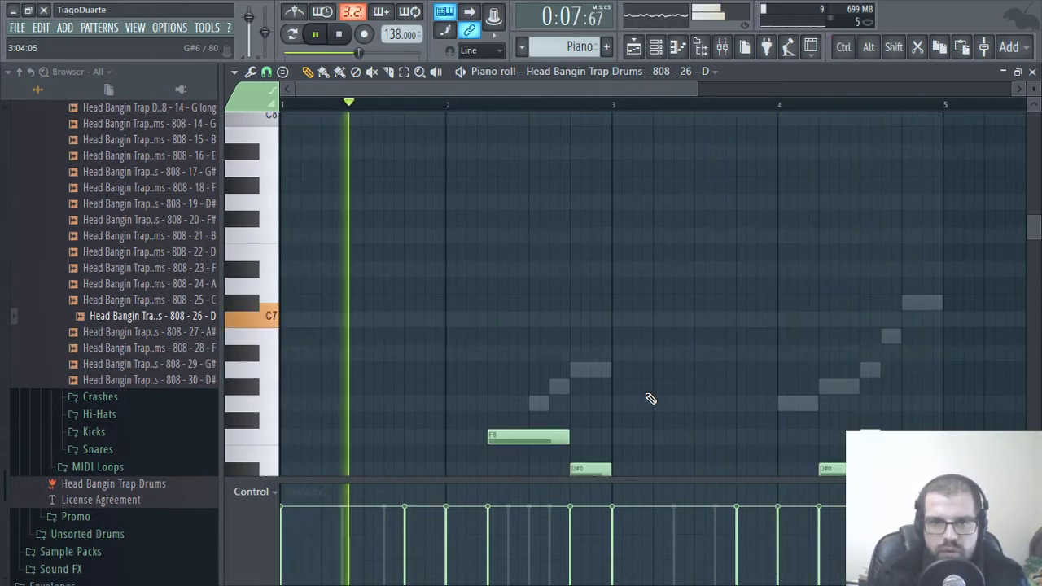
scroll(750, 386, "down", 2)
left_click(1032, 71)
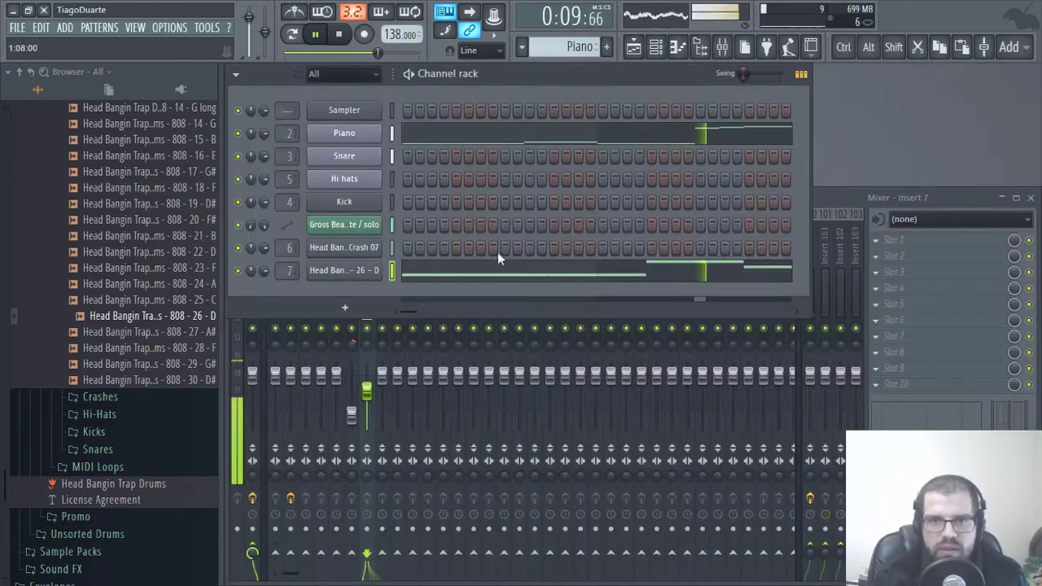
Lower the volume of mixer track 7 further and route it only to the Mix track
left_click(838, 213)
left_click_drag(368, 396, 367, 407)
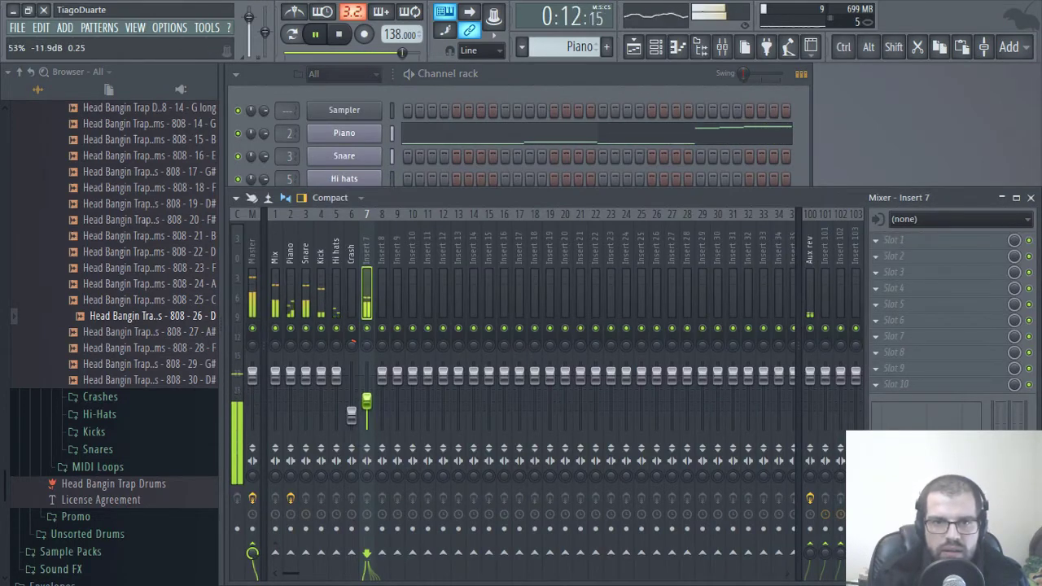
right_click(276, 555)
Rename mixer track 7 as 808
double_click(366, 246)
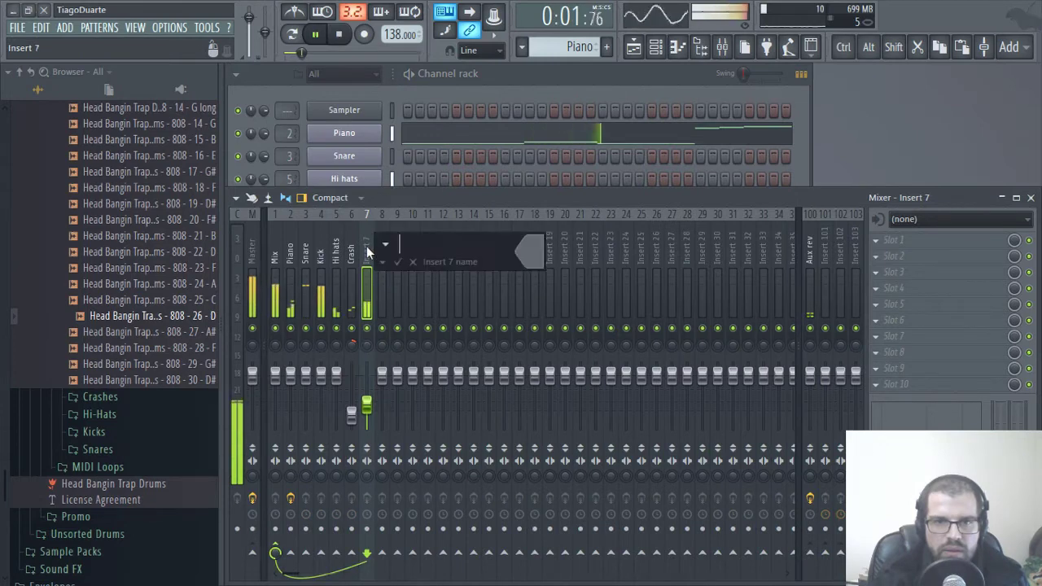
type("808")
key("Return")
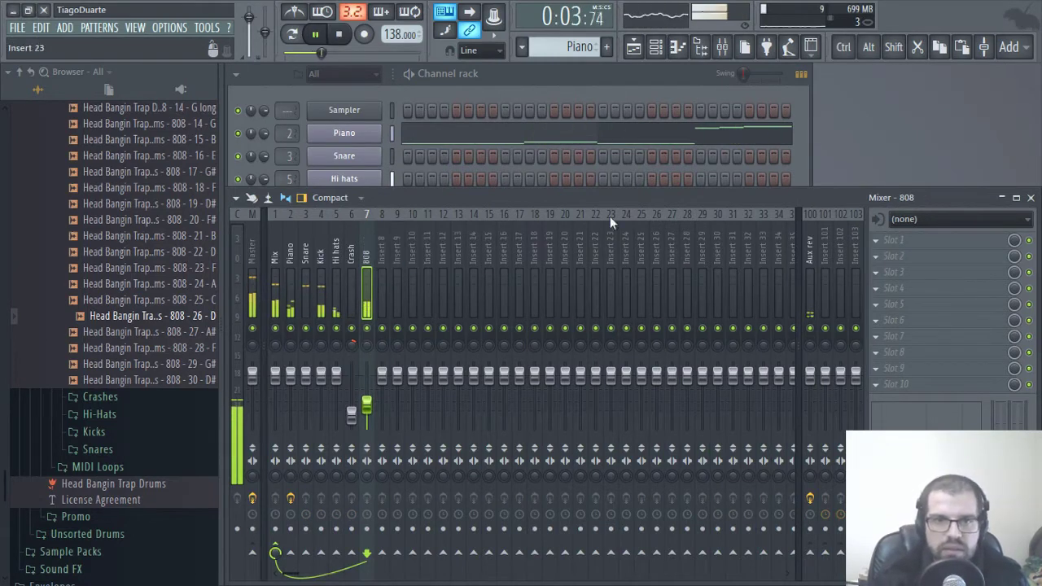
Try the 808 notes another octave lower, with the root line on C5, and listen to the pattern
left_click(535, 69)
left_click(505, 275)
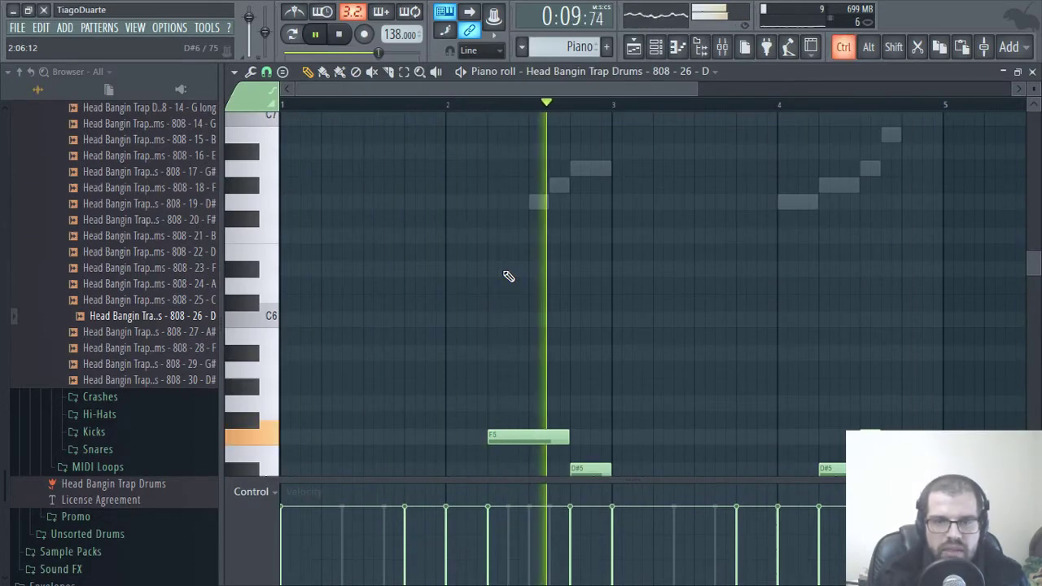
scroll(504, 273, "down", 5)
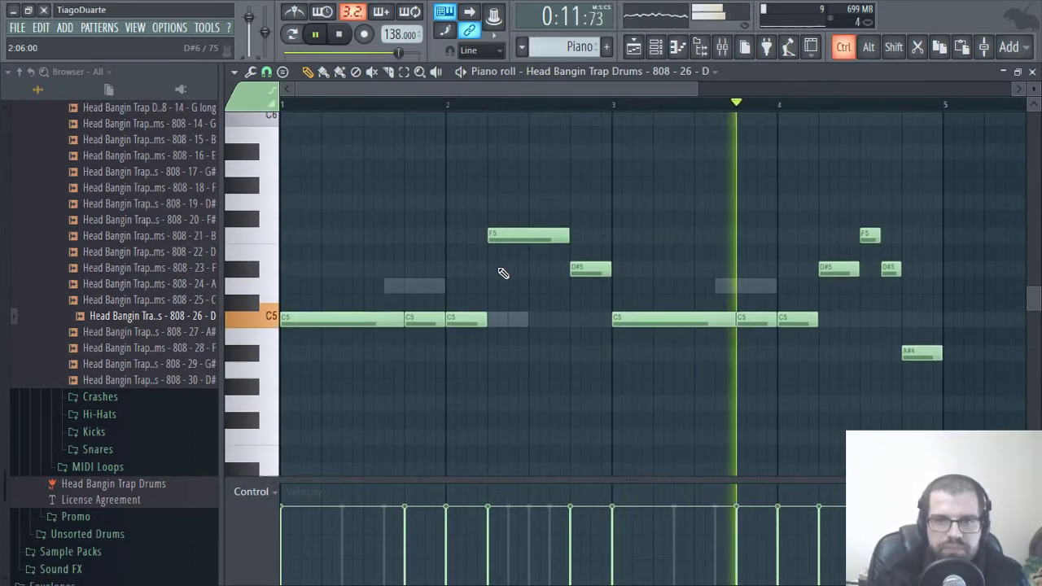
key("ctrl")
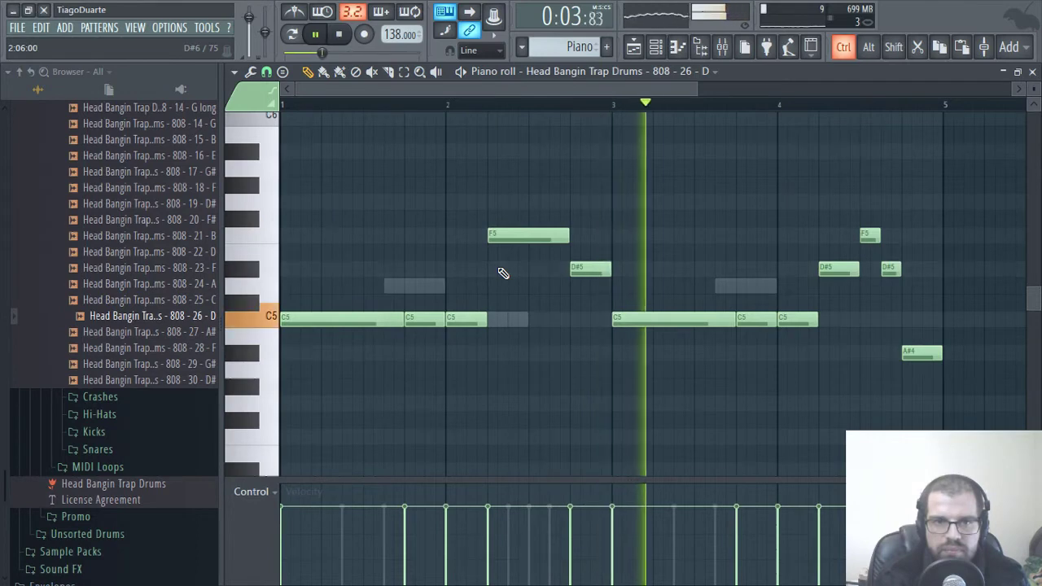
key("Escape")
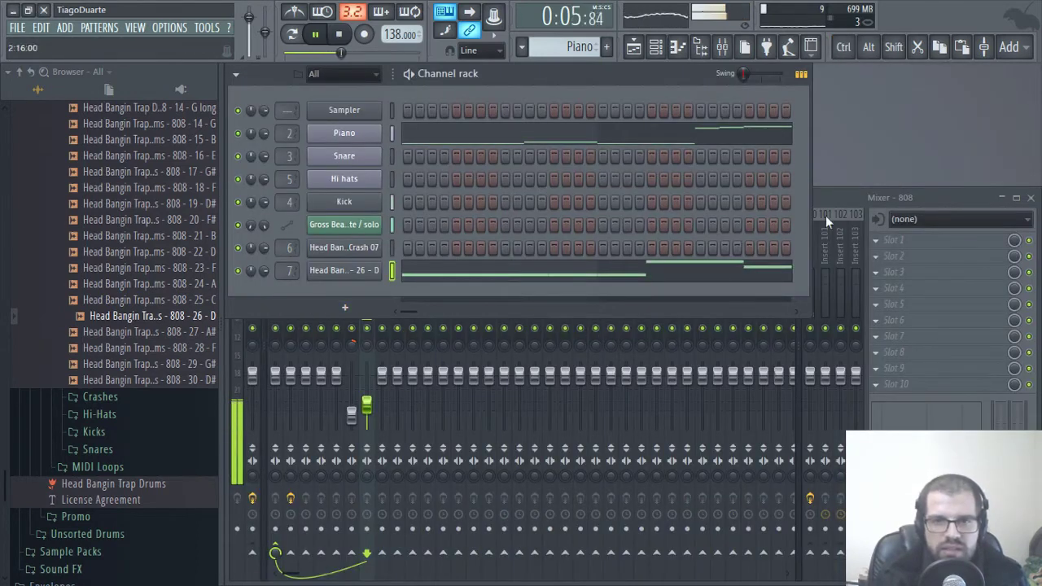
Load Fruity WaveShaper in the 808 track's first effect slot, bend its curve sharply upward at the low end, and set the mix to 23%
left_click(869, 203)
left_click(912, 239)
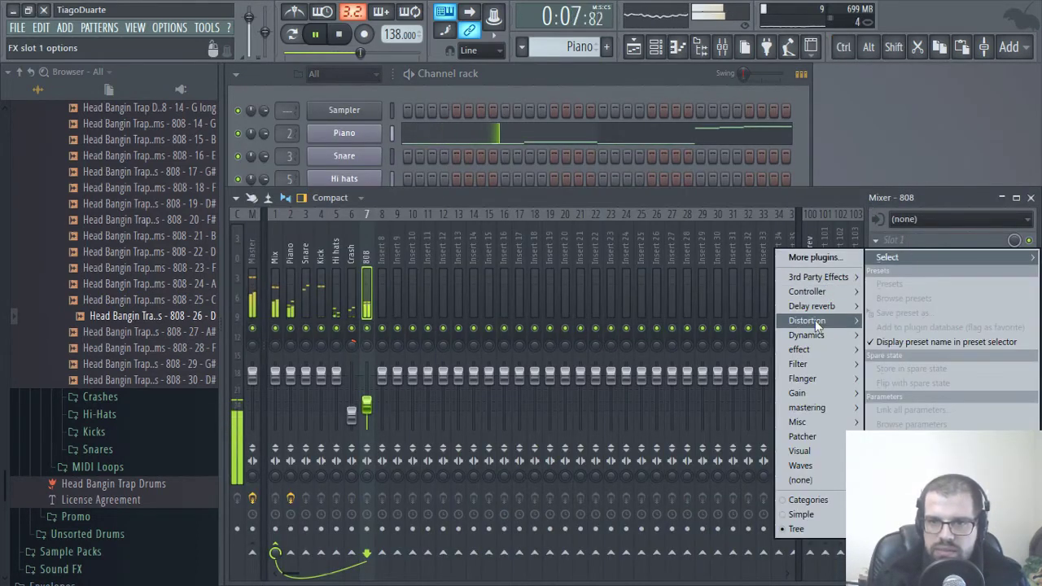
mouse_move(817, 326)
left_click(724, 380)
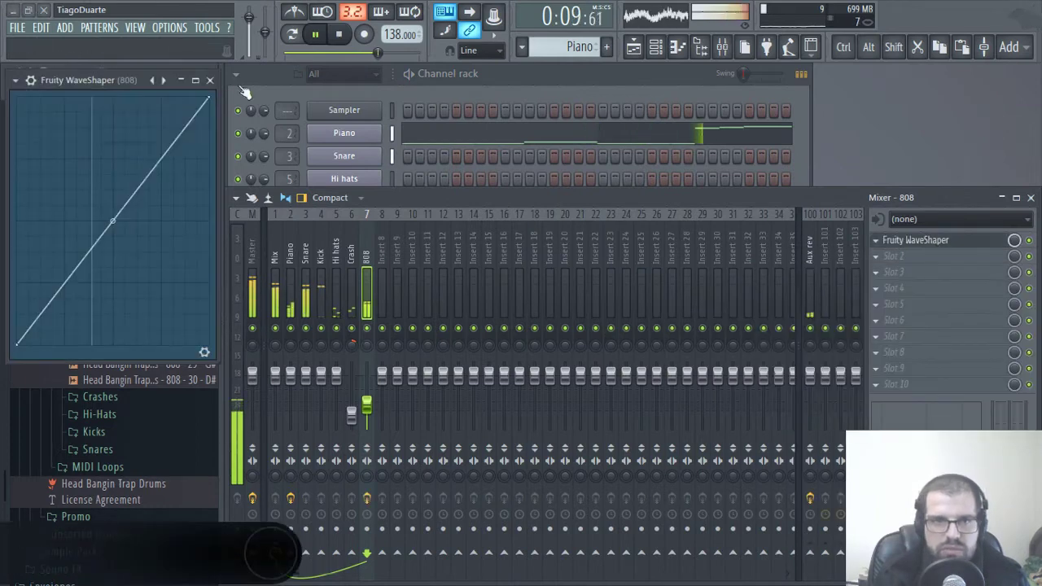
left_click_drag(111, 76, 466, 105)
left_click_drag(473, 250, 399, 204)
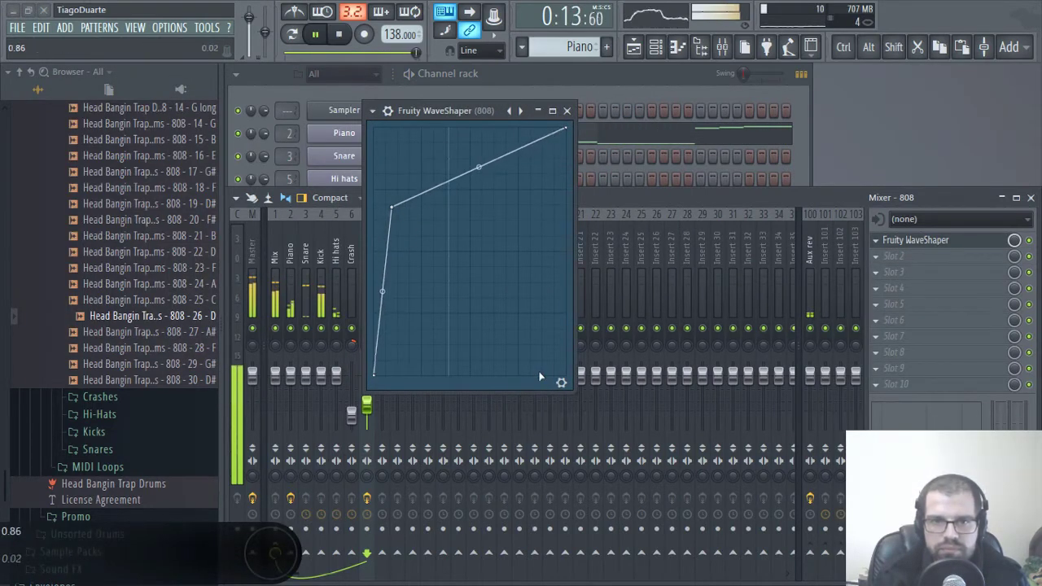
left_click(561, 382)
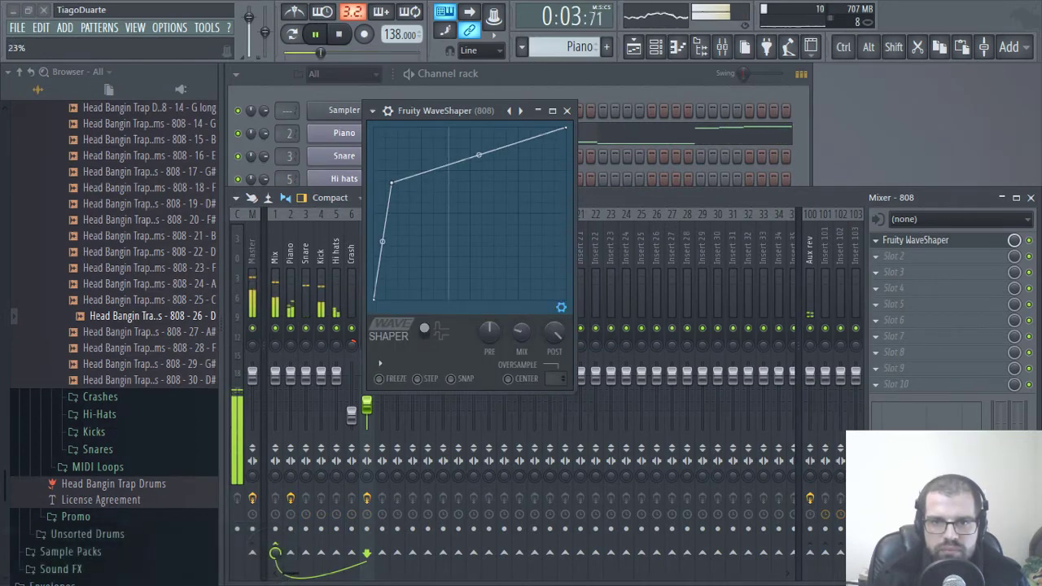
left_click(568, 113)
Transpose the 808 notes back up one octave so the root line sits on C6
key("F6")
left_click(513, 260)
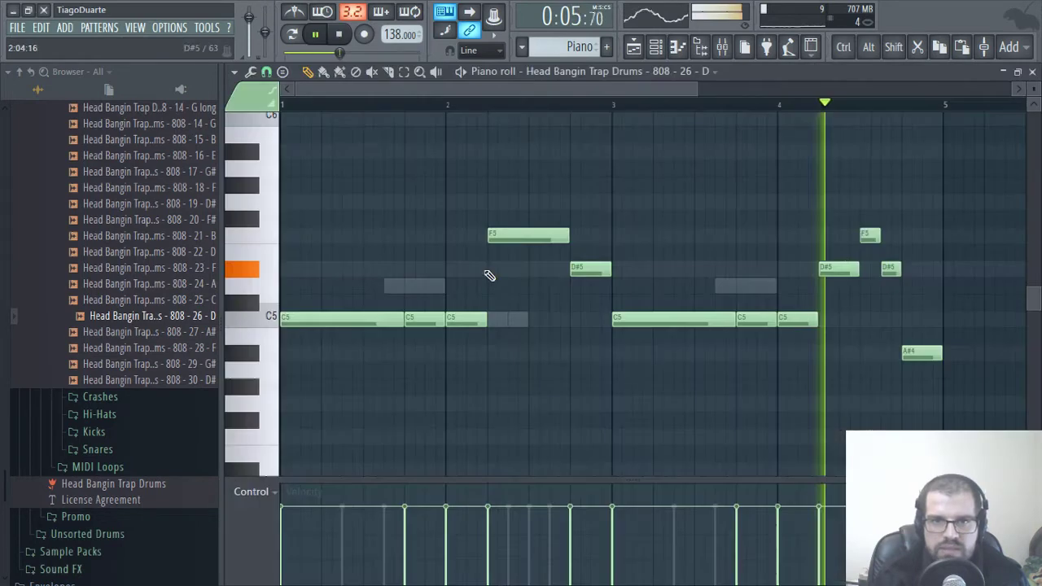
key("ctrl+Up")
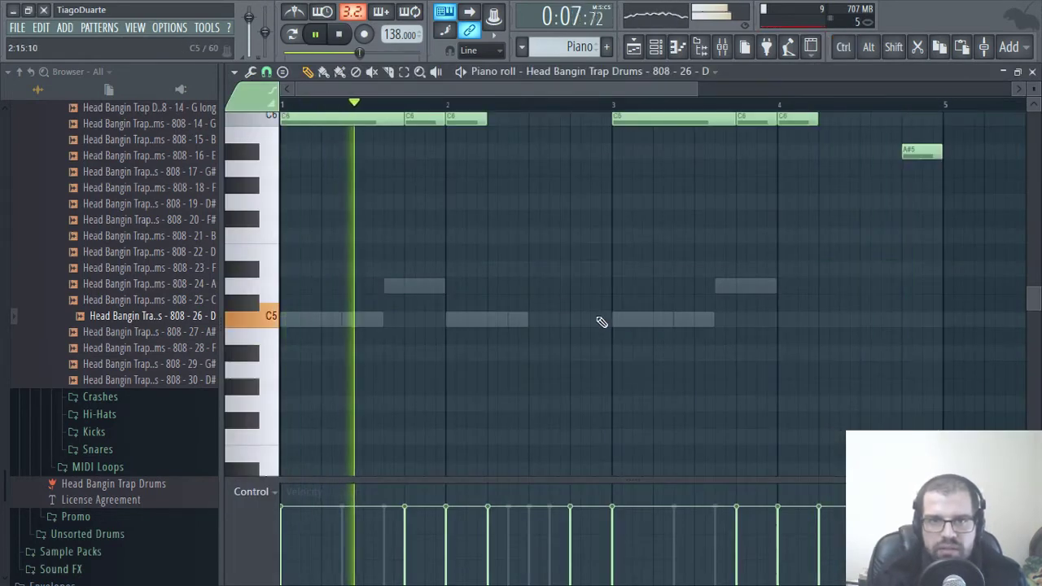
scroll(594, 325, "up", 3)
Lower the 808 track's volume slightly and strengthen its WaveShaper distortion with a steeper curve and higher mix
key("F7")
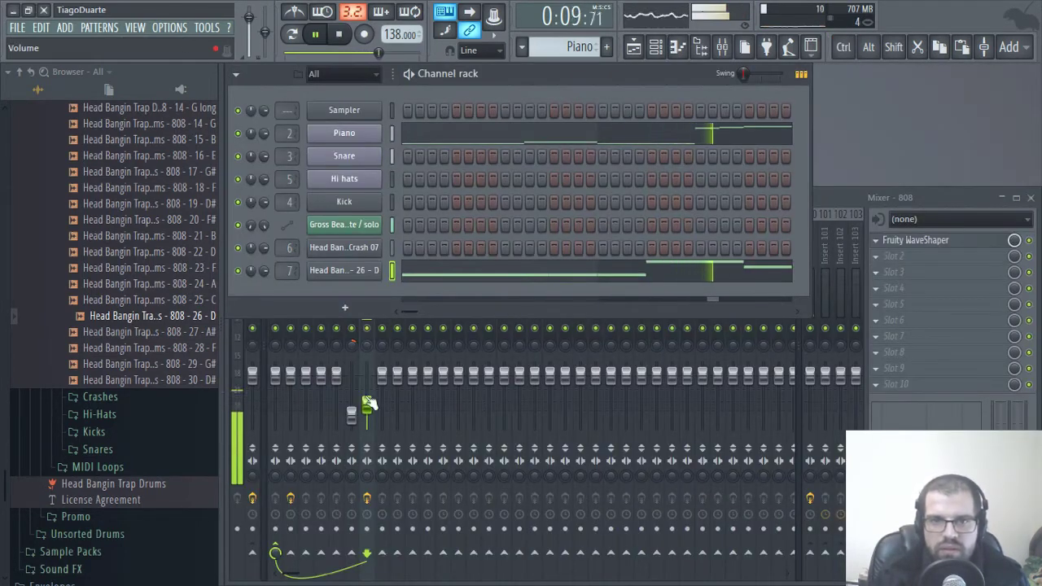
left_click_drag(366, 404, 366, 411)
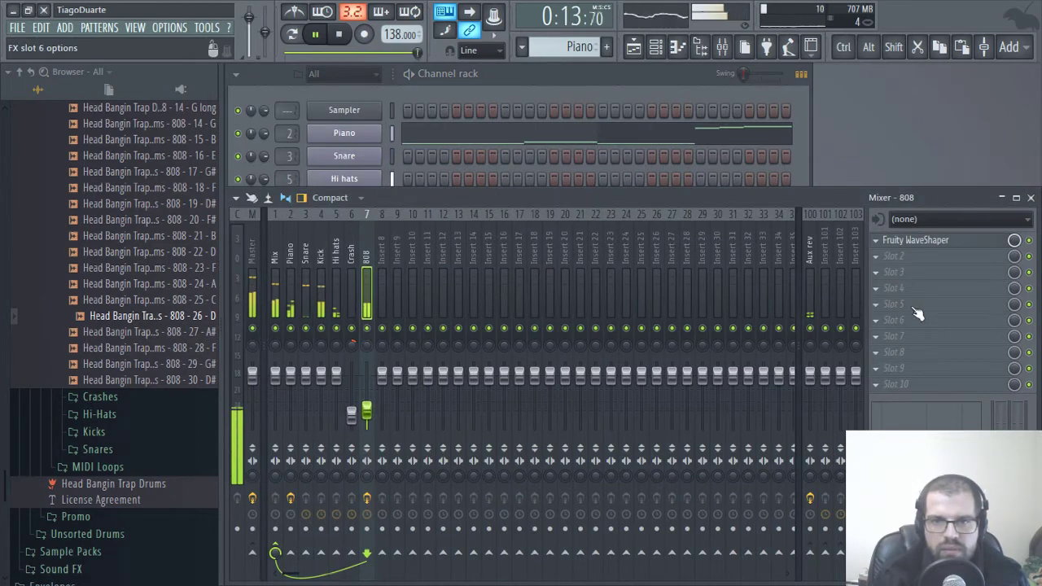
left_click(915, 240)
left_click_drag(395, 185, 387, 161)
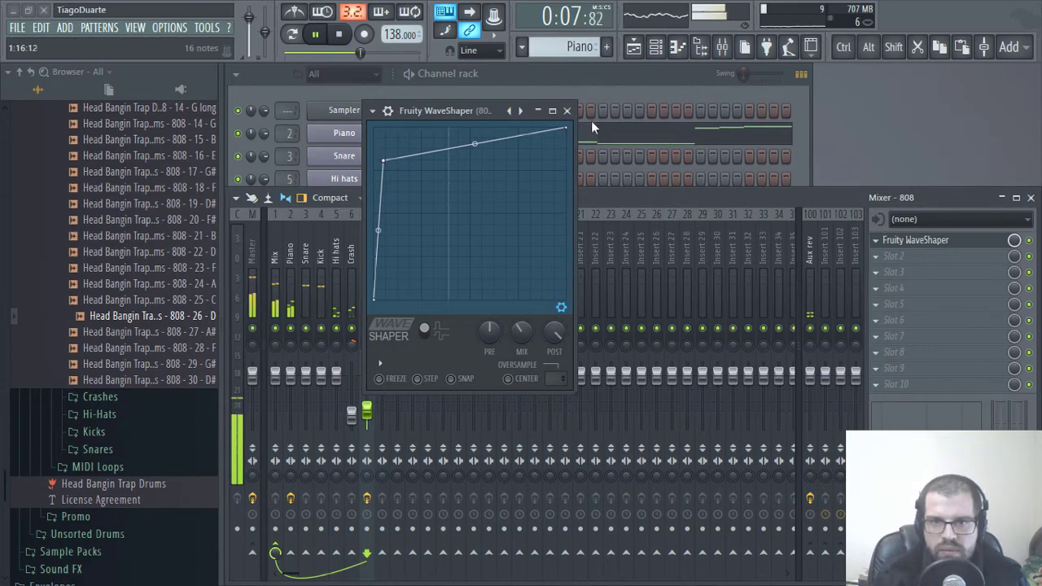
left_click(568, 111)
Load FidelityEQ in the 808 track's second effect slot and enable its low-pass filter at about 513 Hz
left_click(895, 256)
mouse_move(812, 278)
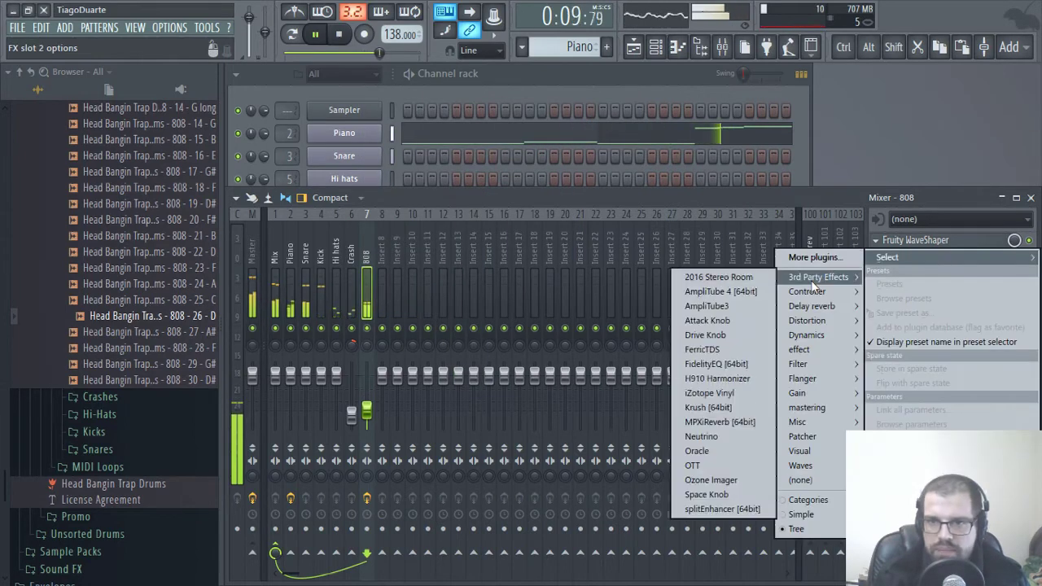
left_click(728, 364)
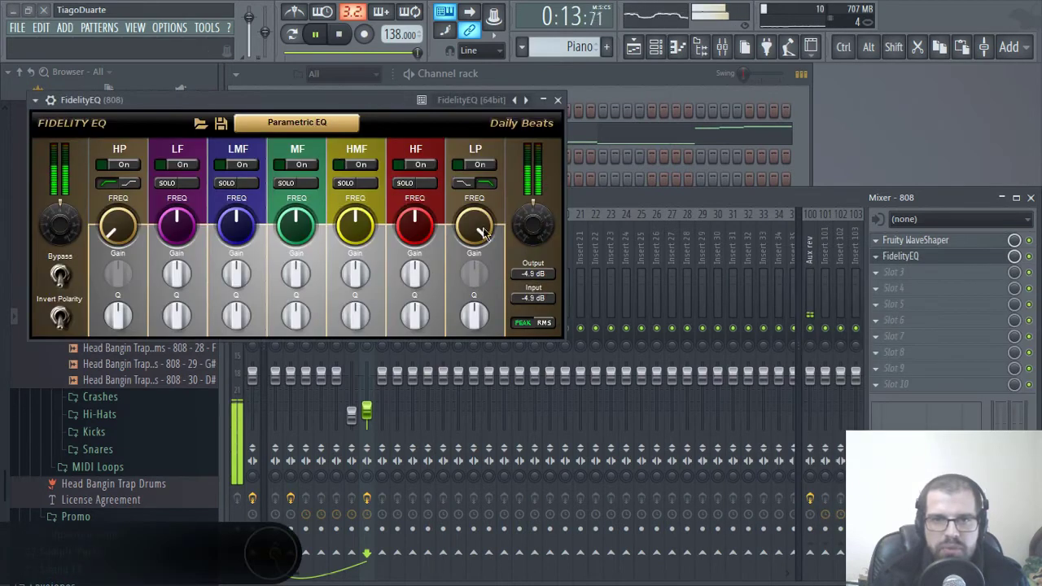
left_click(480, 165)
left_click_drag(465, 213, 470, 305)
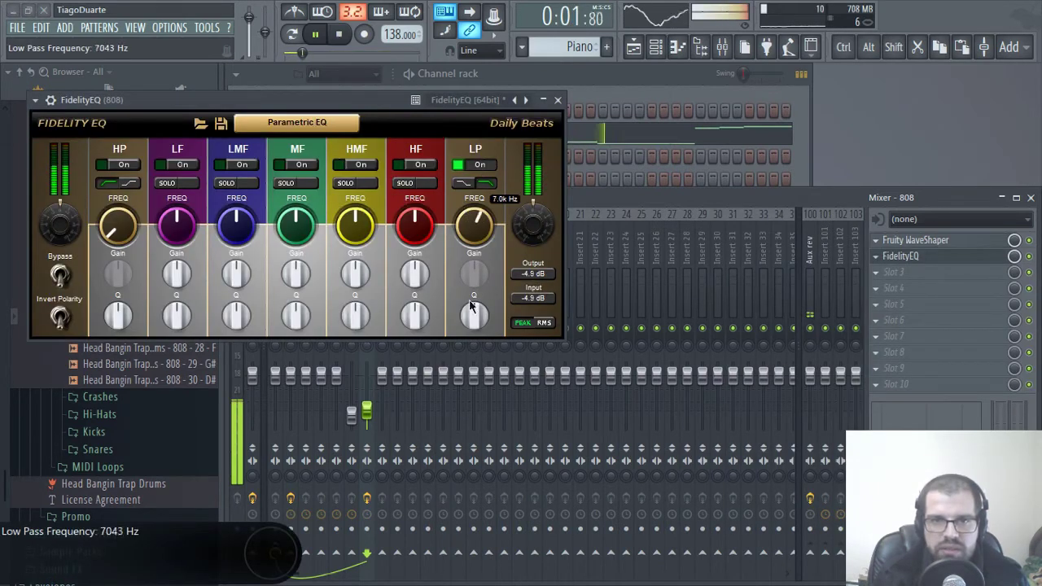
left_click_drag(484, 375, 485, 391)
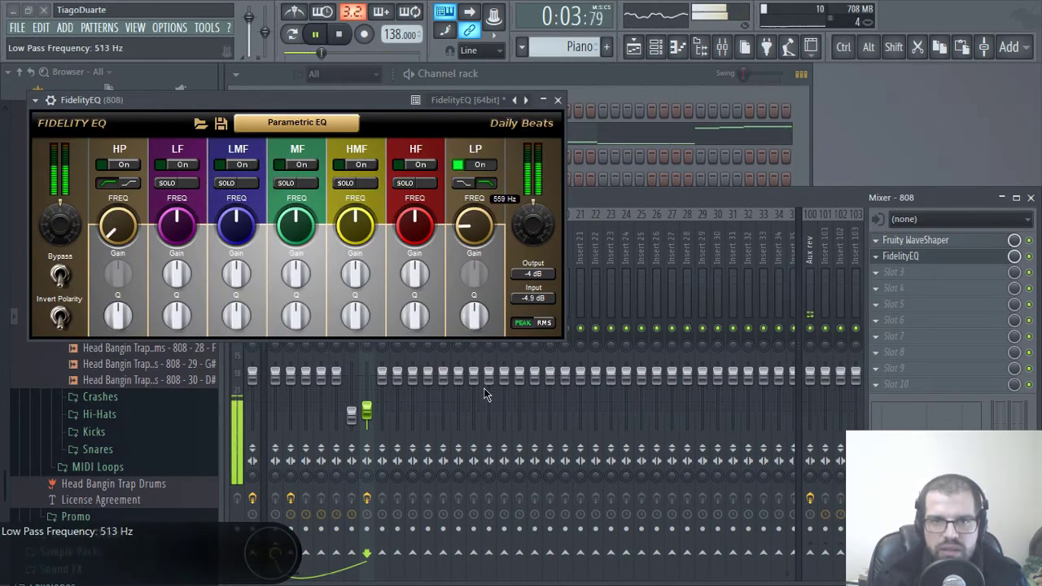
left_click(557, 100)
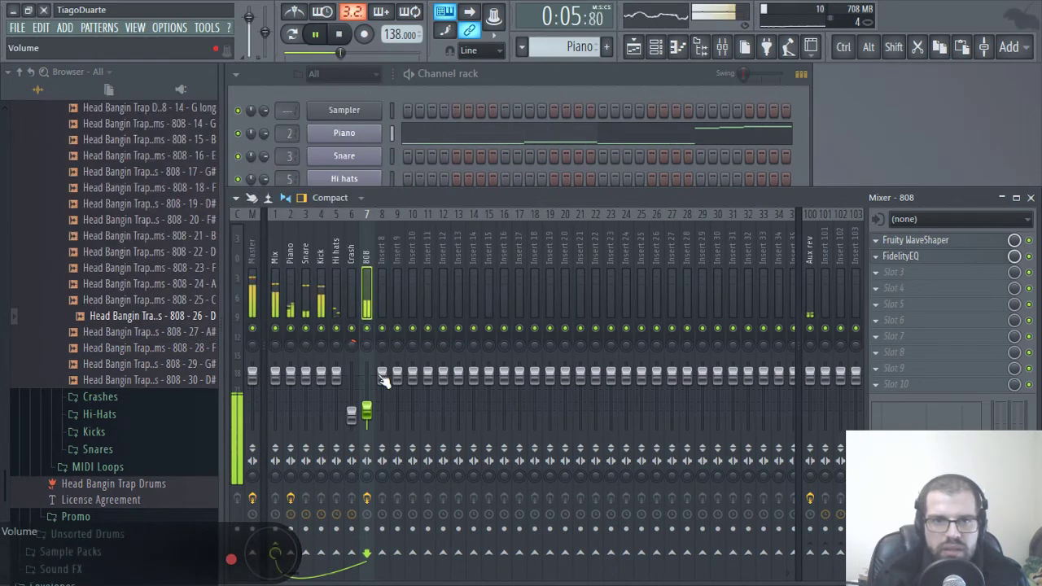
Lower the 808 mixer track's volume to 26% (-21.3 dB) and select the Mix track
left_click_drag(370, 411, 370, 416)
scroll(373, 420, "down", 1)
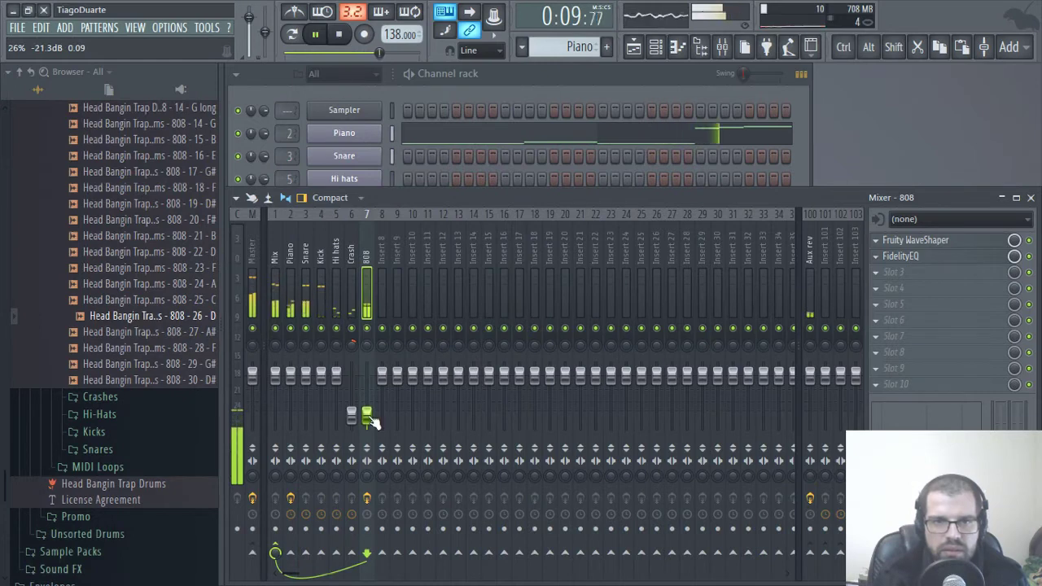
left_click(276, 263)
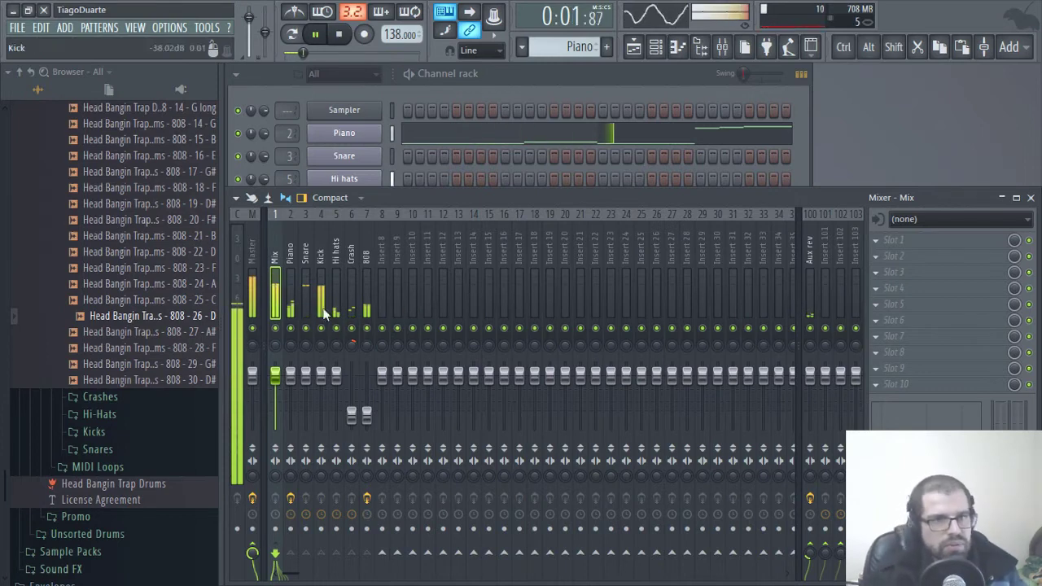
Bring the channel rack to the front and replay the song from the start
left_click(316, 33)
left_click(400, 74)
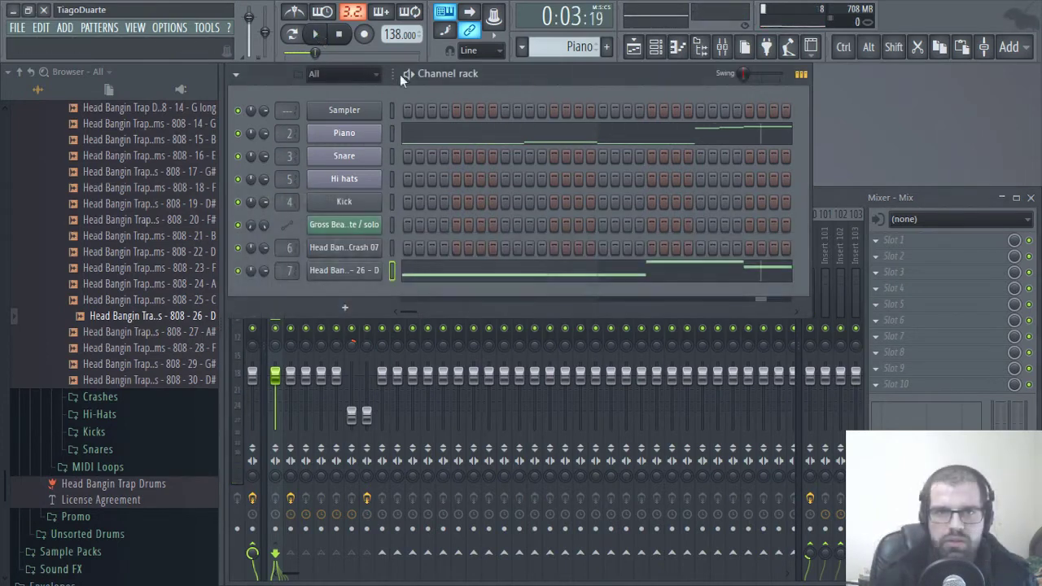
left_click(315, 34)
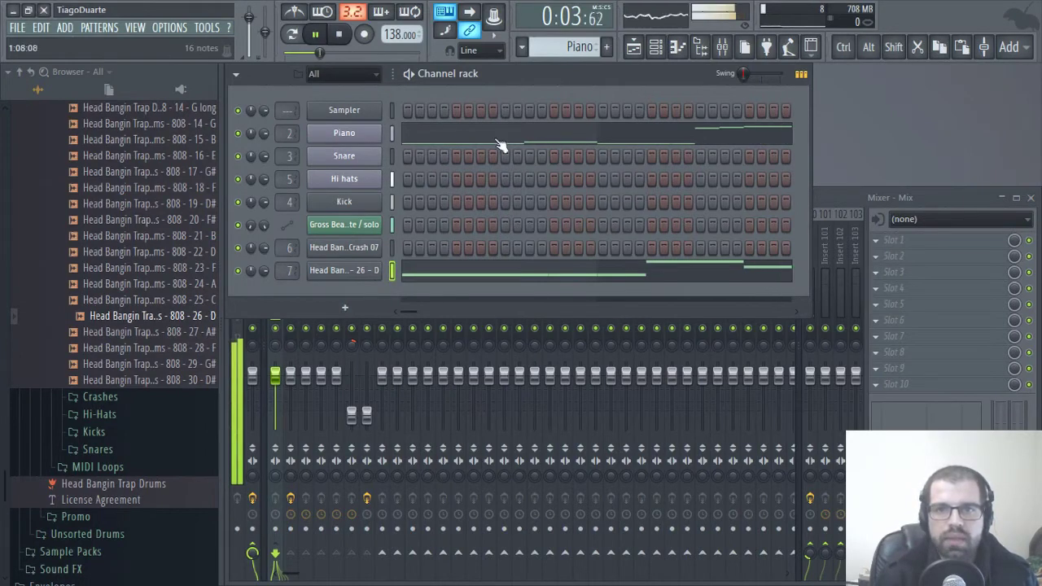
left_click(340, 34)
key("space")
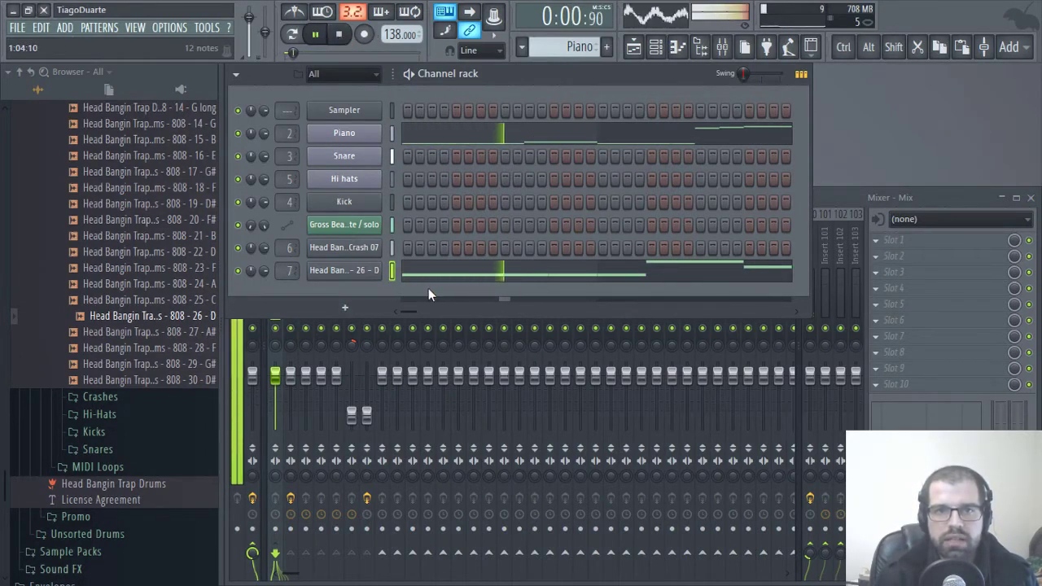
Add an OrchestralCompanionStrings channel and load its 02 Ensemble Strings preset
left_click(345, 308)
mouse_move(375, 348)
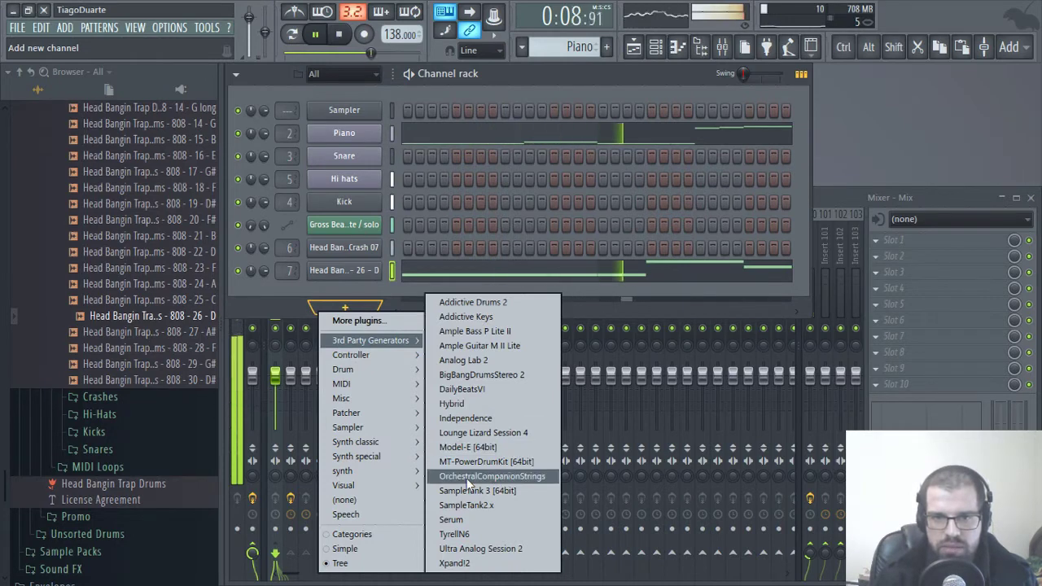
left_click(509, 478)
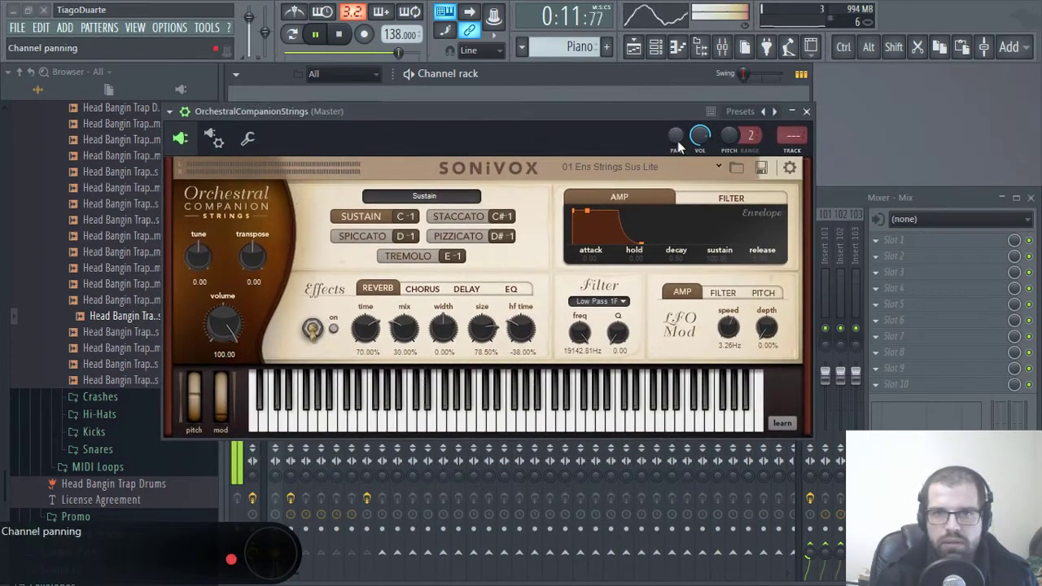
left_click(684, 167)
mouse_move(696, 187)
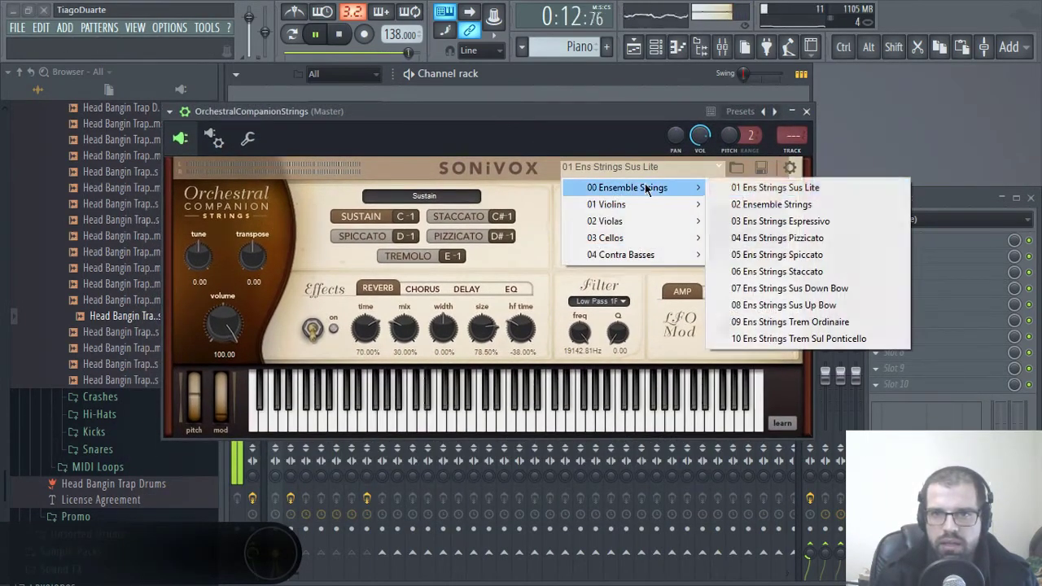
left_click(782, 205)
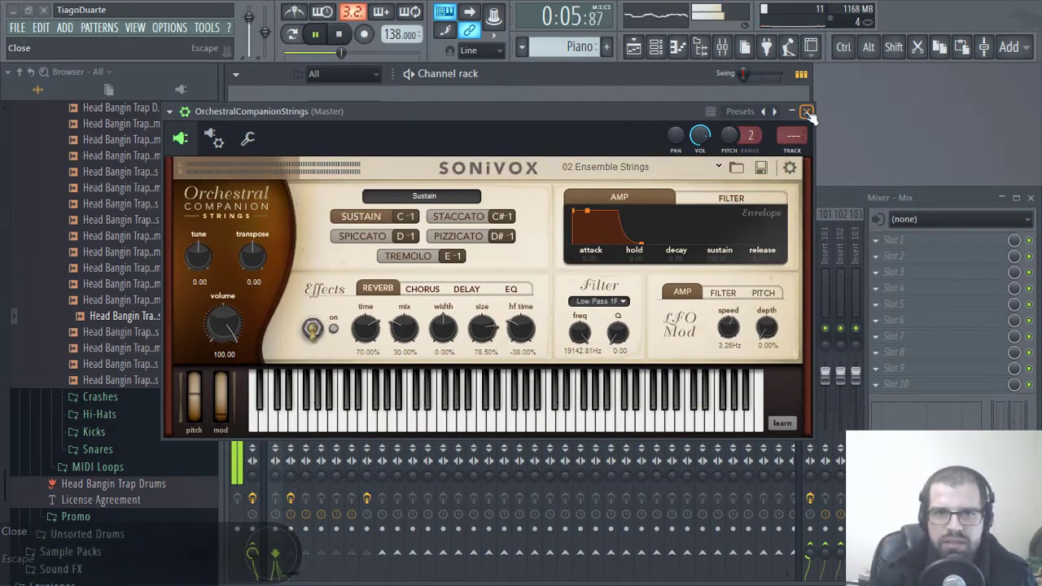
left_click(806, 112)
Inspect the Piano track's effect slots in the mixer and stop playback
left_click(844, 199)
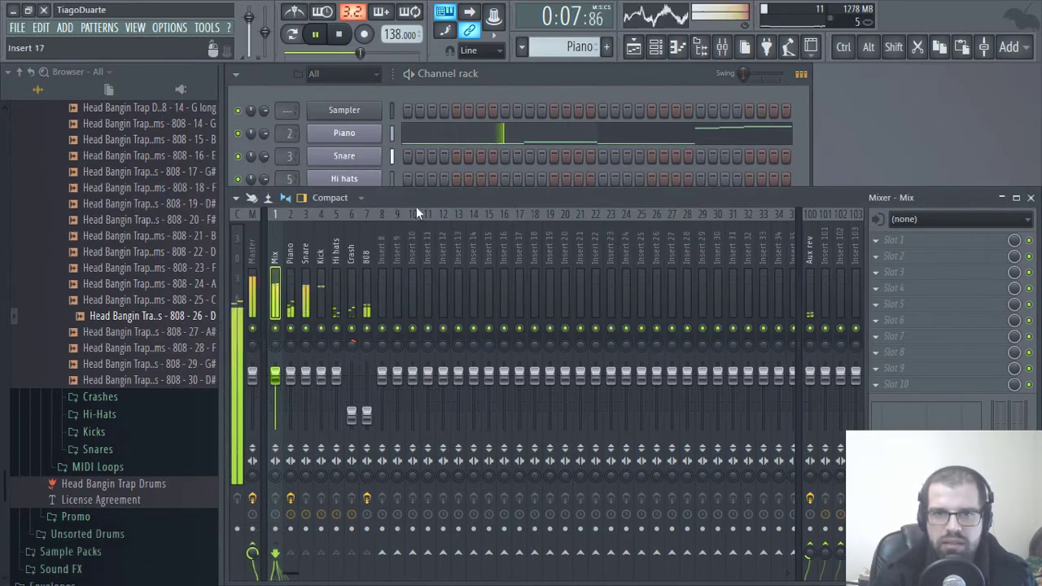
left_click(291, 245)
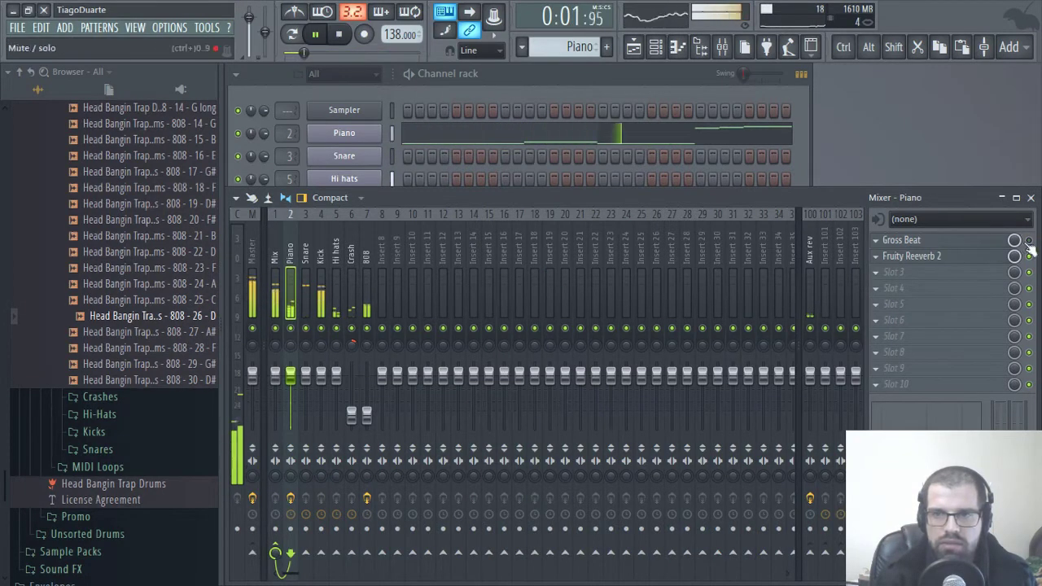
key("space")
Play the playlist from bar 7 to hear the Gross Beat switch on at bar 8
left_click(633, 46)
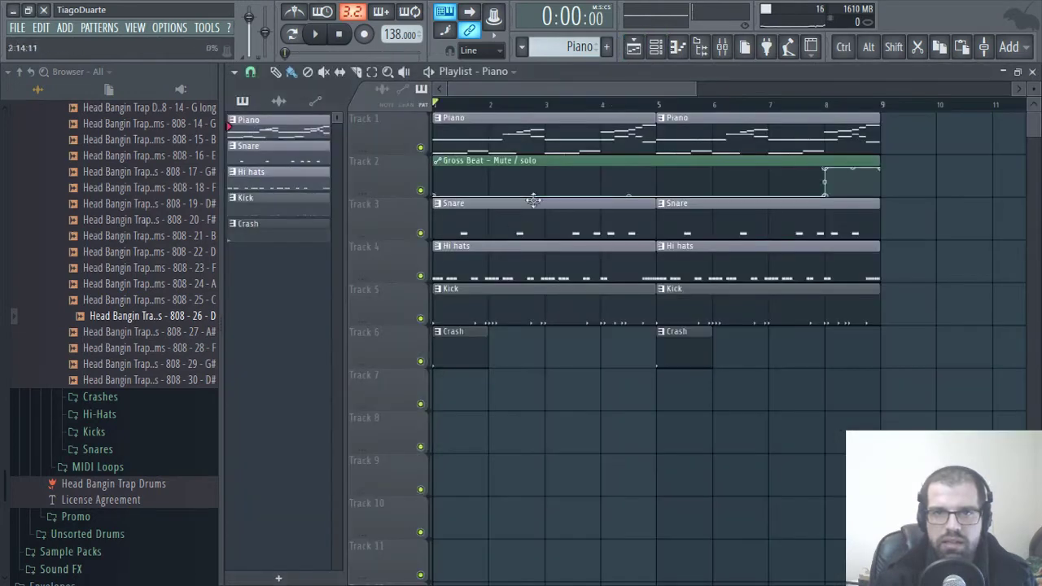
left_click(783, 108)
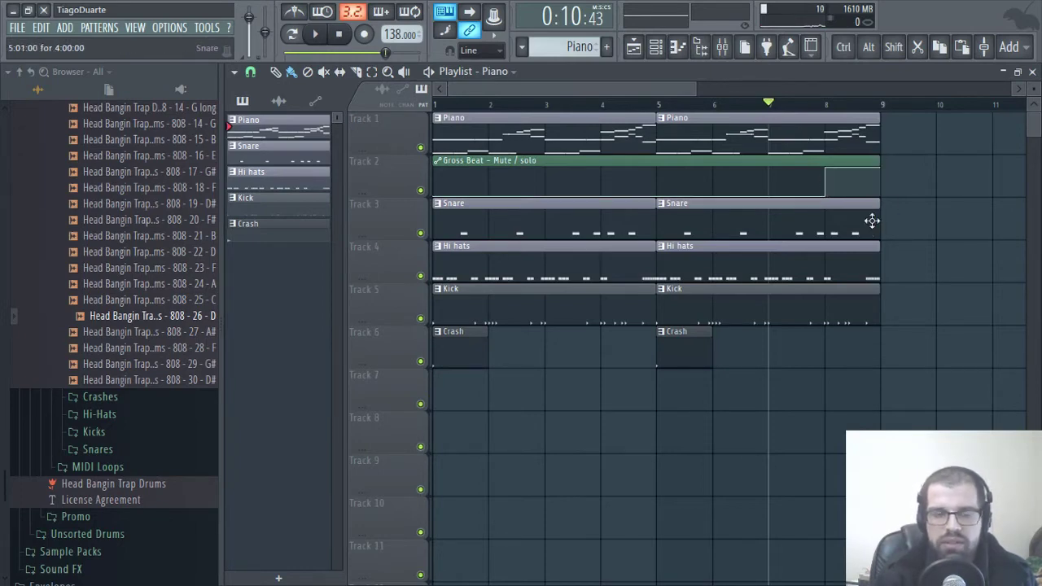
key("space")
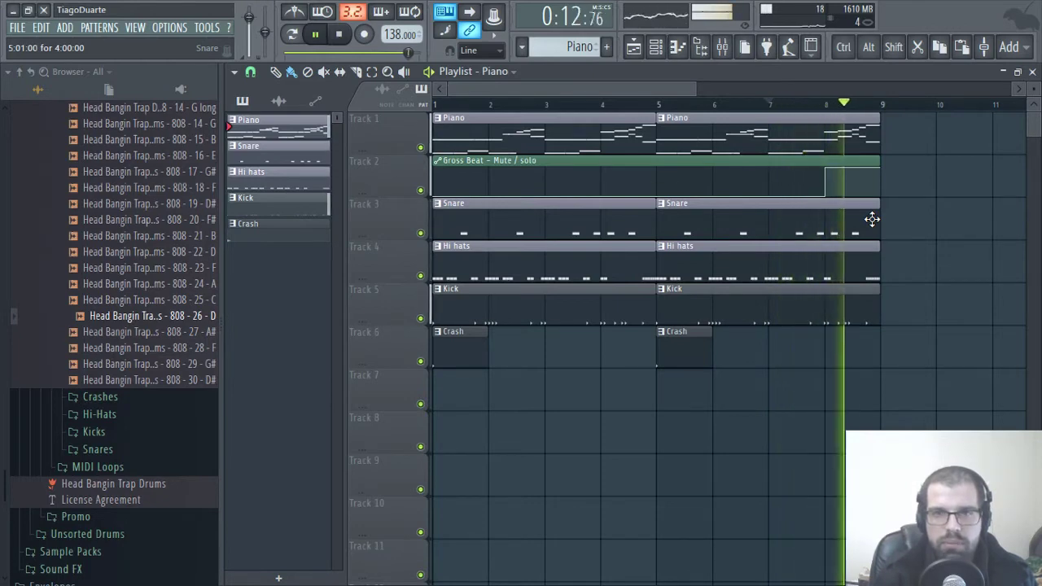
key("space")
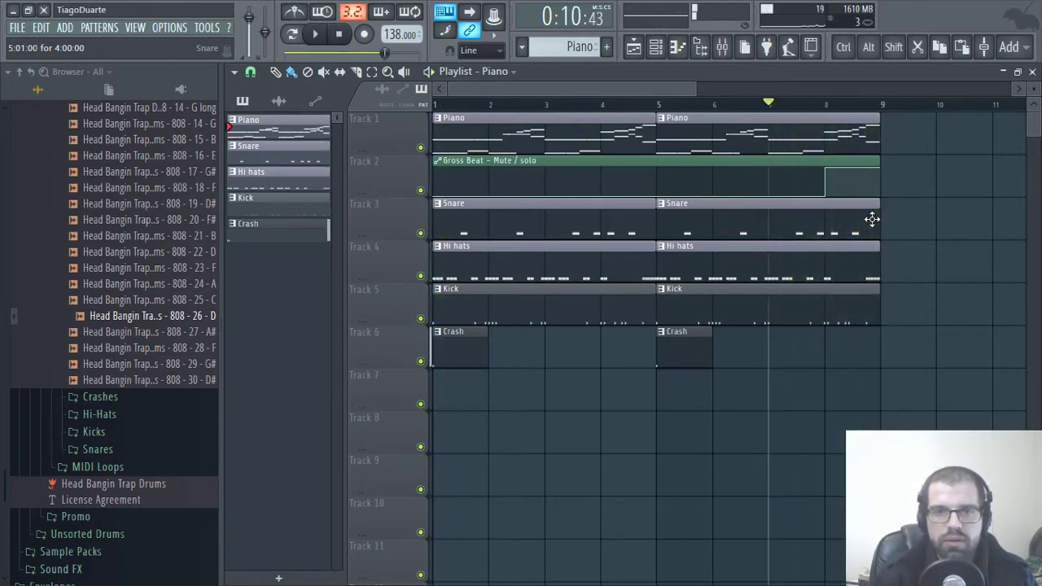
Select the whole arrangement up to bar 9 and create an automation clip for the mix level of the Piano track's Gross Beat
left_click(1033, 72)
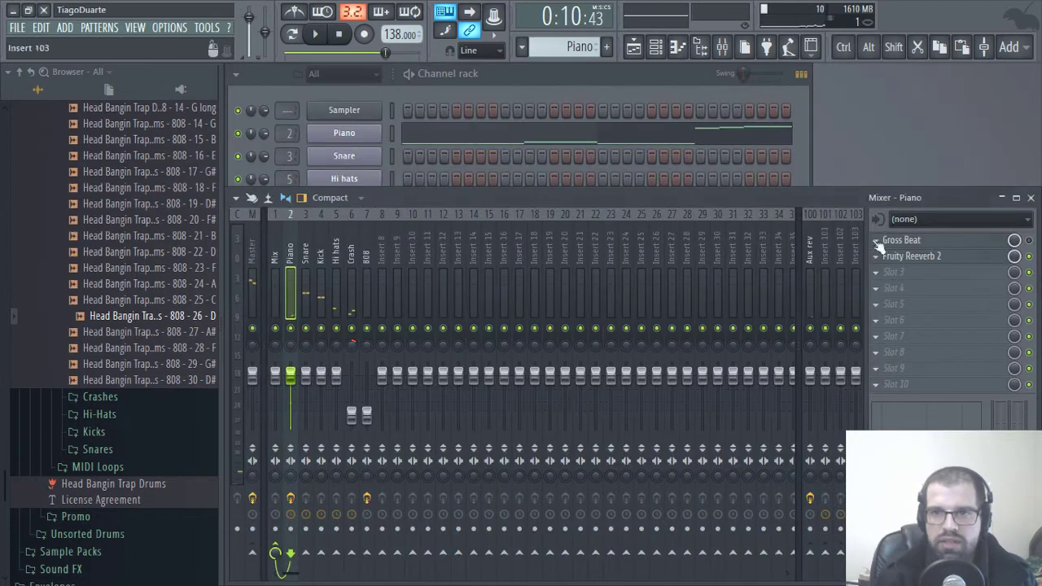
left_click(634, 49)
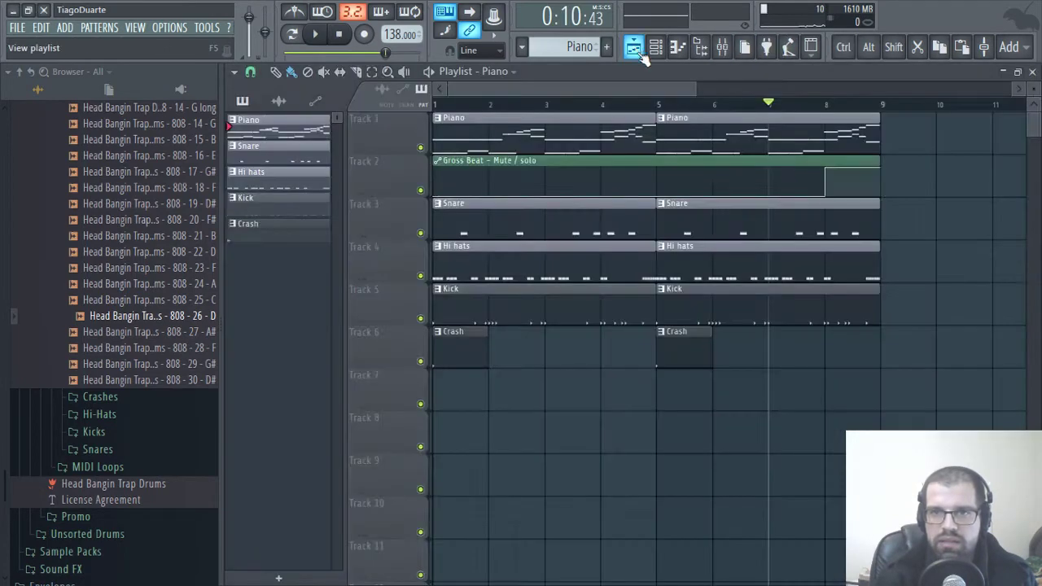
left_click_drag(870, 108, 799, 111)
key("ctrl+a")
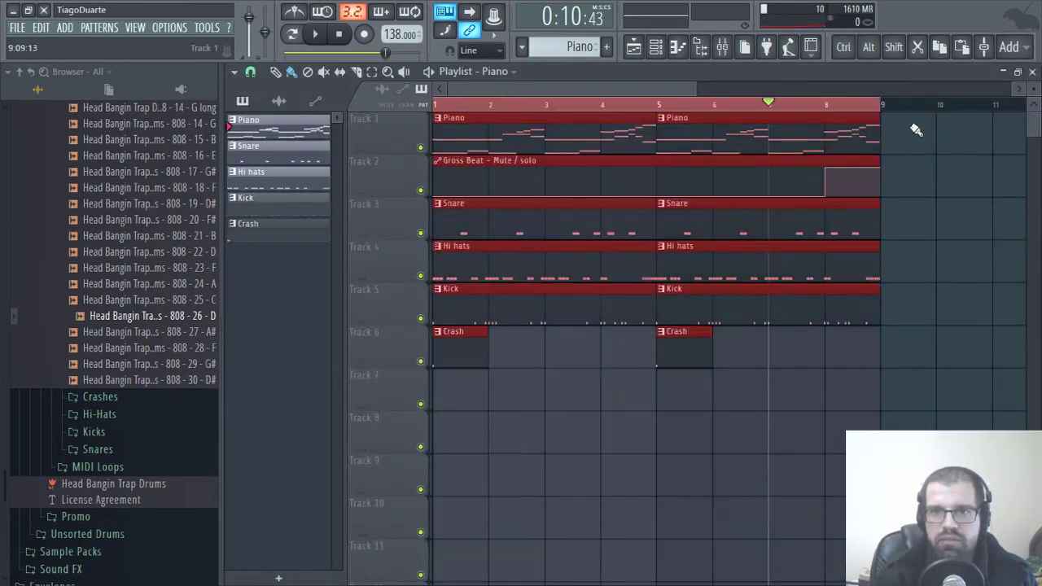
left_click(1032, 73)
right_click(1015, 241)
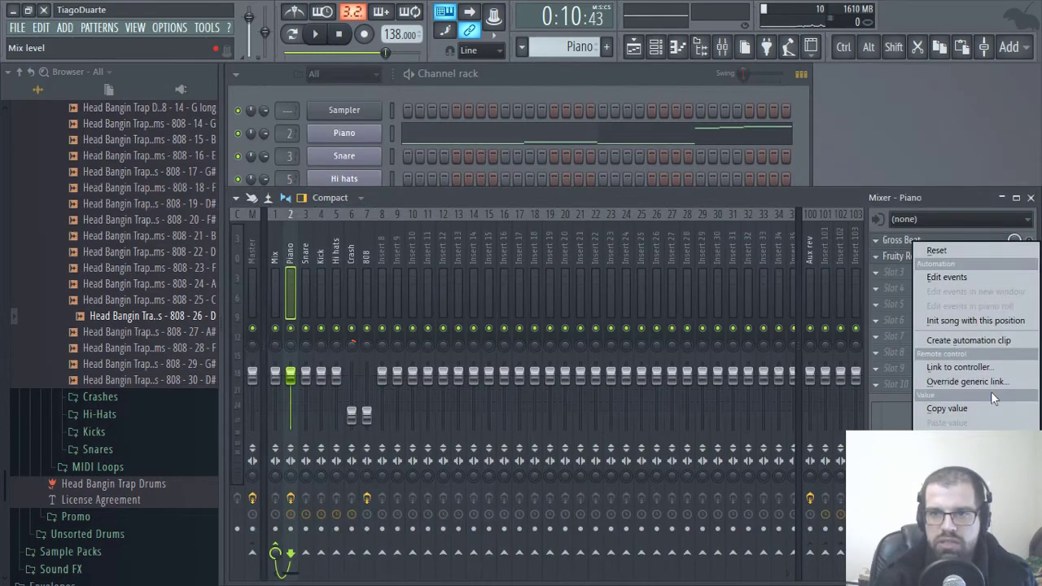
left_click(974, 340)
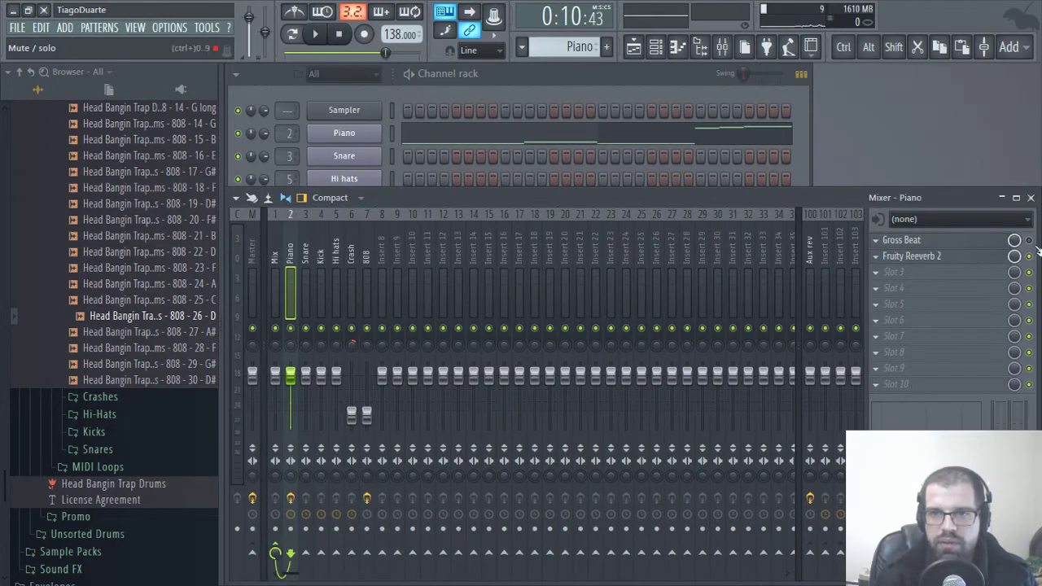
Shape the Gross Beat mix level clip to stay at minimum until bar 8 and jump to full level there
left_click(633, 46)
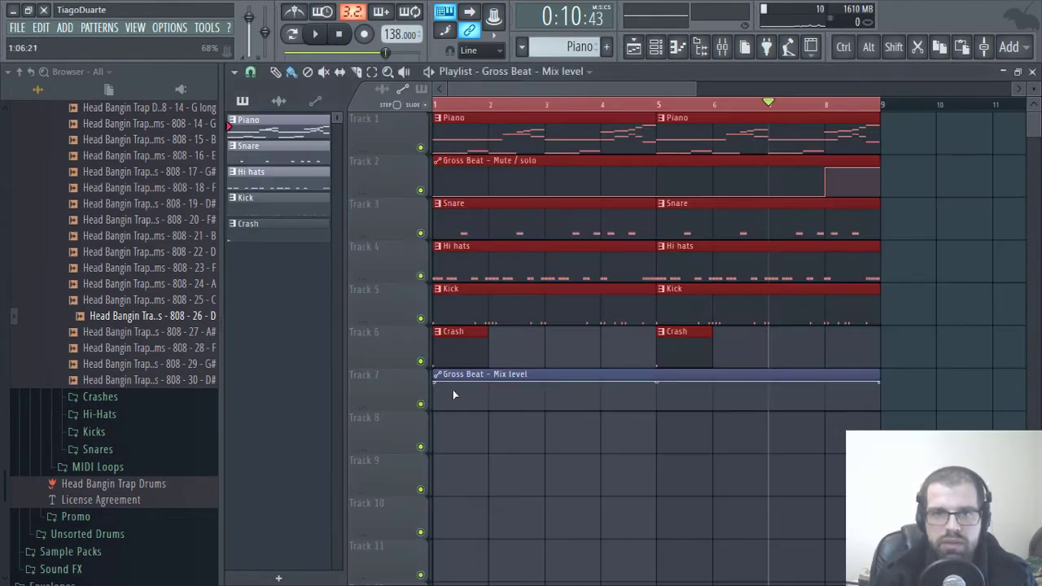
left_click_drag(435, 380, 435, 409)
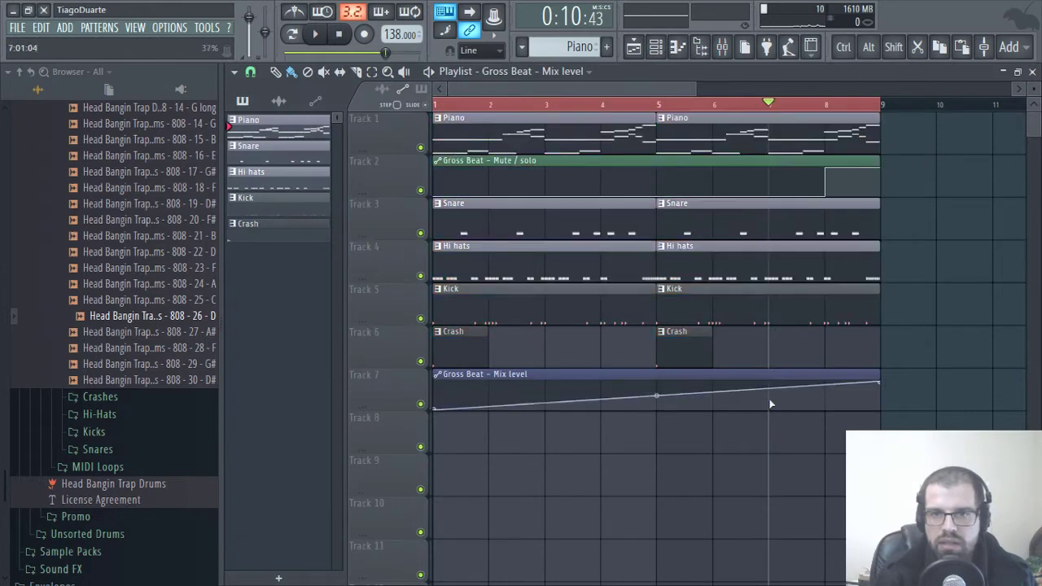
right_click(824, 386)
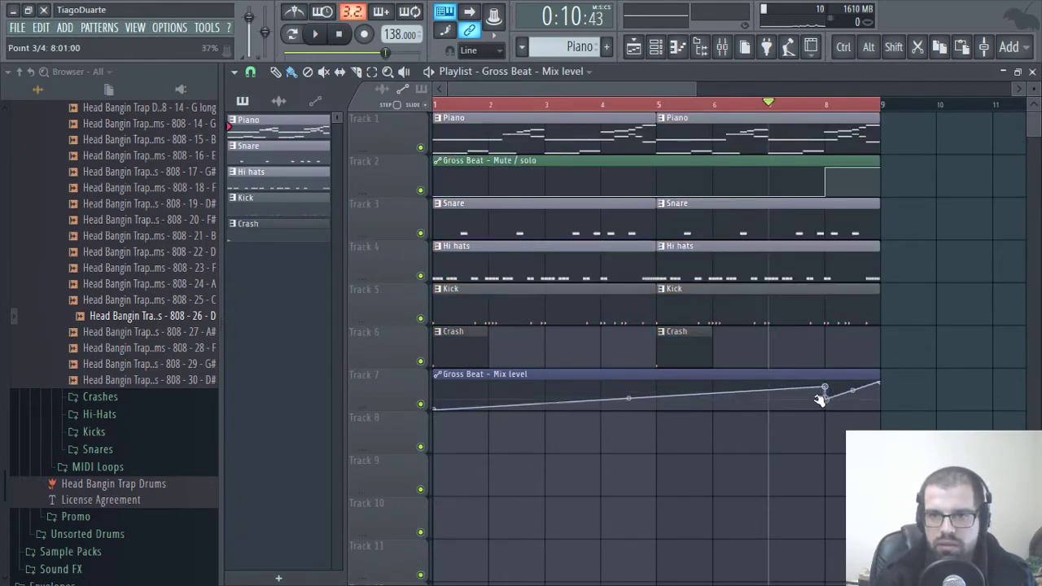
left_click_drag(827, 387, 824, 442)
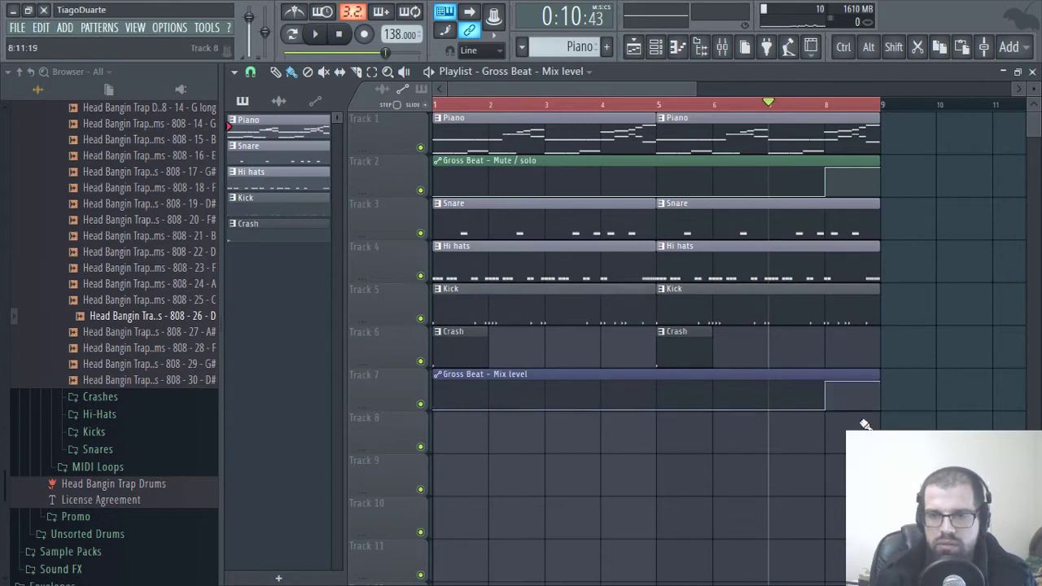
Turn the mix level jump at bar 8 into a short curved rise and add a curved drop to minimum at bar 9
scroll(837, 437, "up", 5)
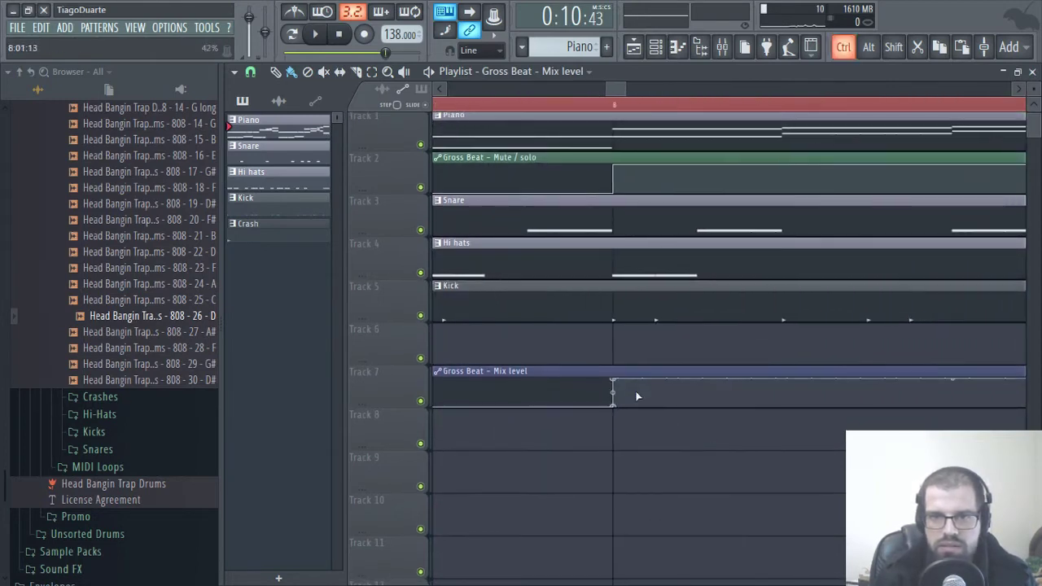
scroll(632, 390, "up", 2)
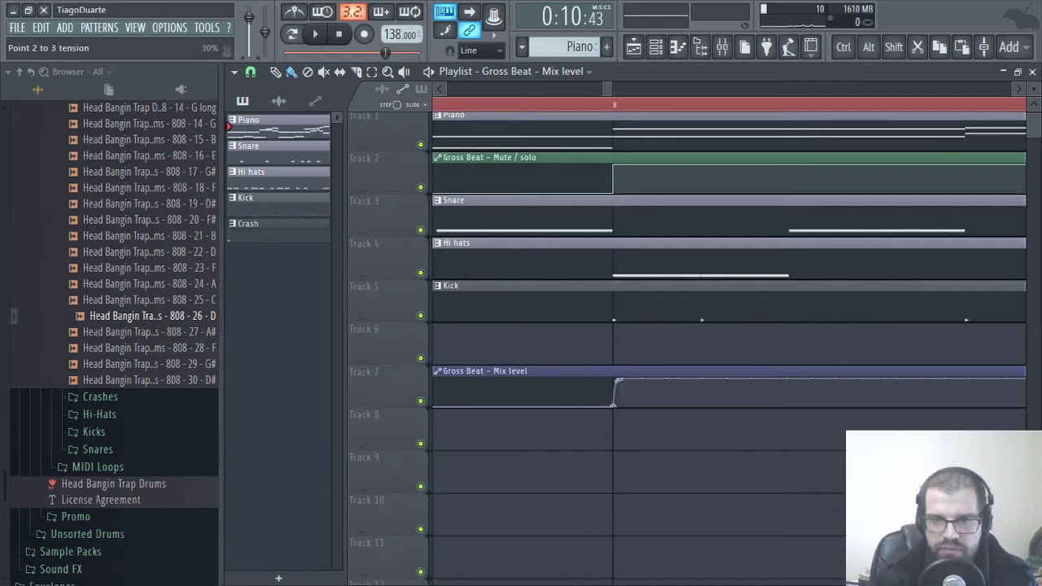
scroll(547, 456, "down", 4)
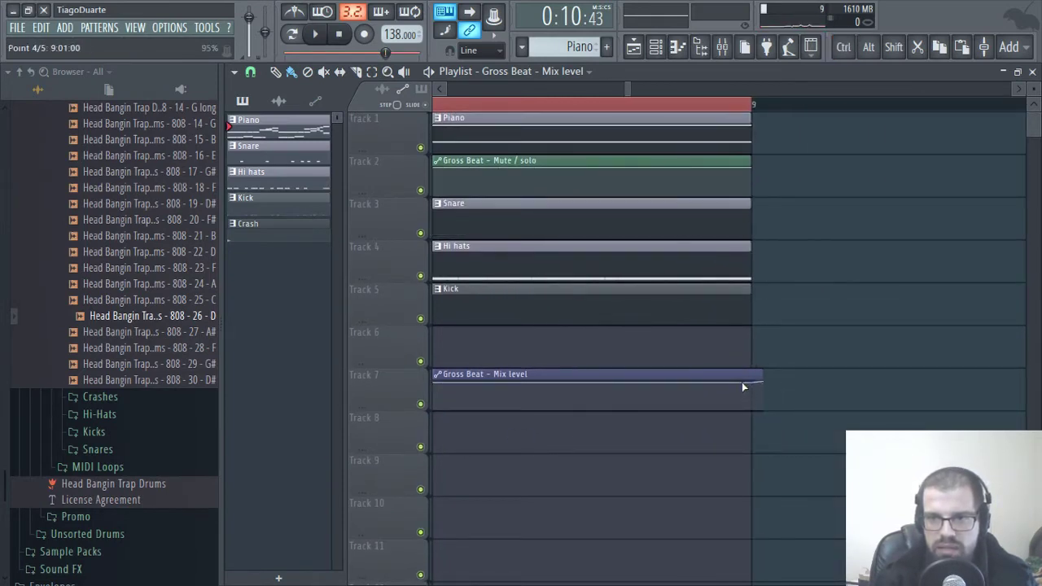
mouse_move(755, 383)
left_mouse_down()
mouse_move(754, 396)
mouse_move(754, 373)
left_mouse_up()
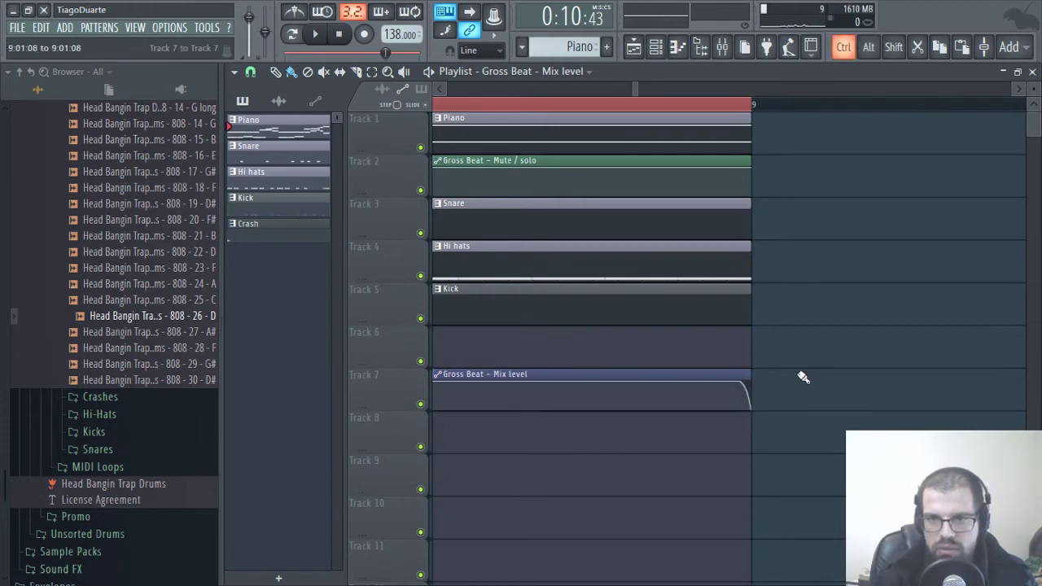
Play the arrangement from bar 7 and reshape the mix level rise at bar 8 into a slower-starting curve
scroll(802, 372, "up", 2)
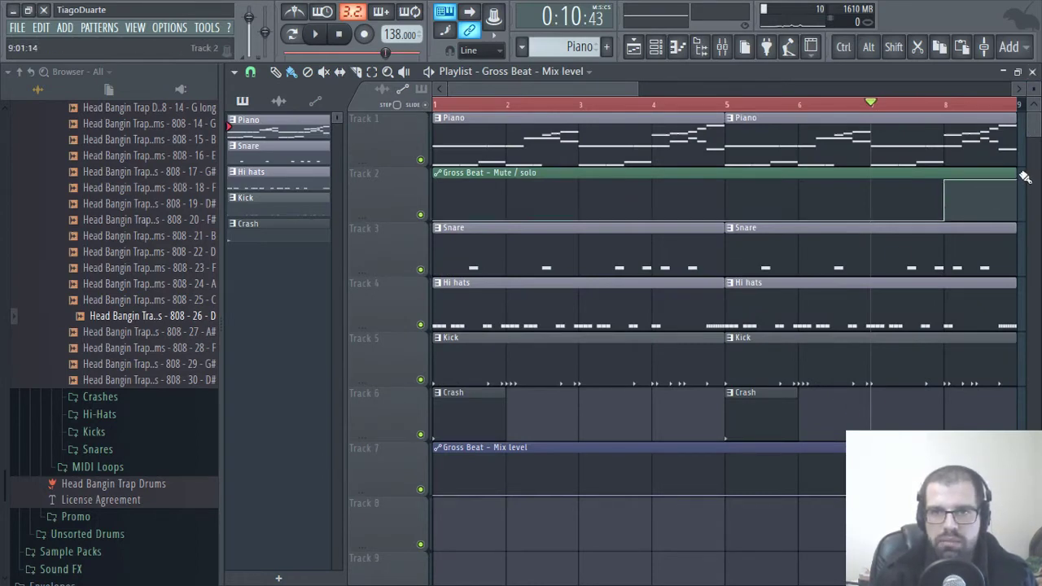
left_click(843, 108)
key("space")
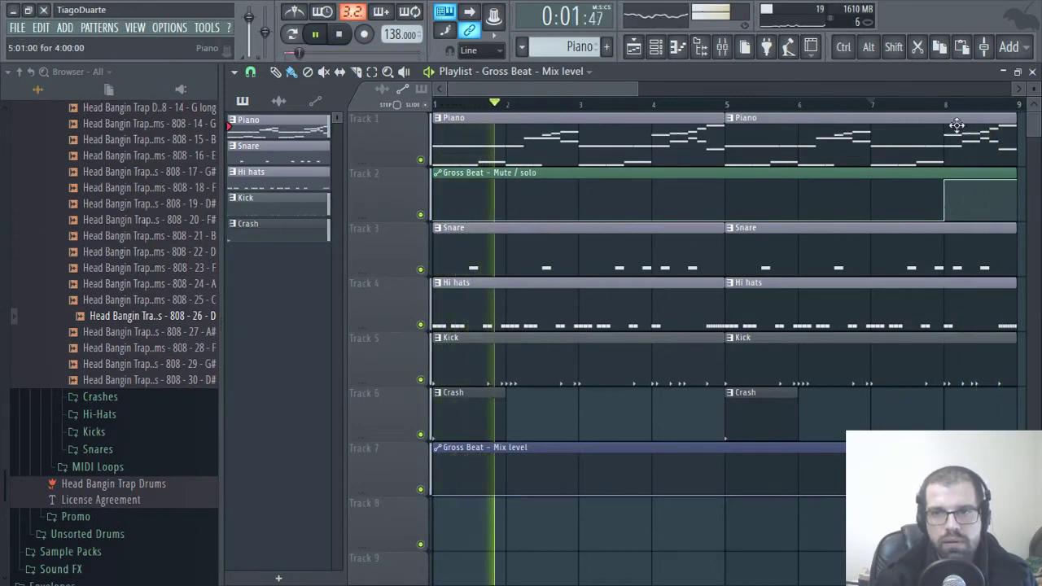
scroll(953, 158, "up", 5)
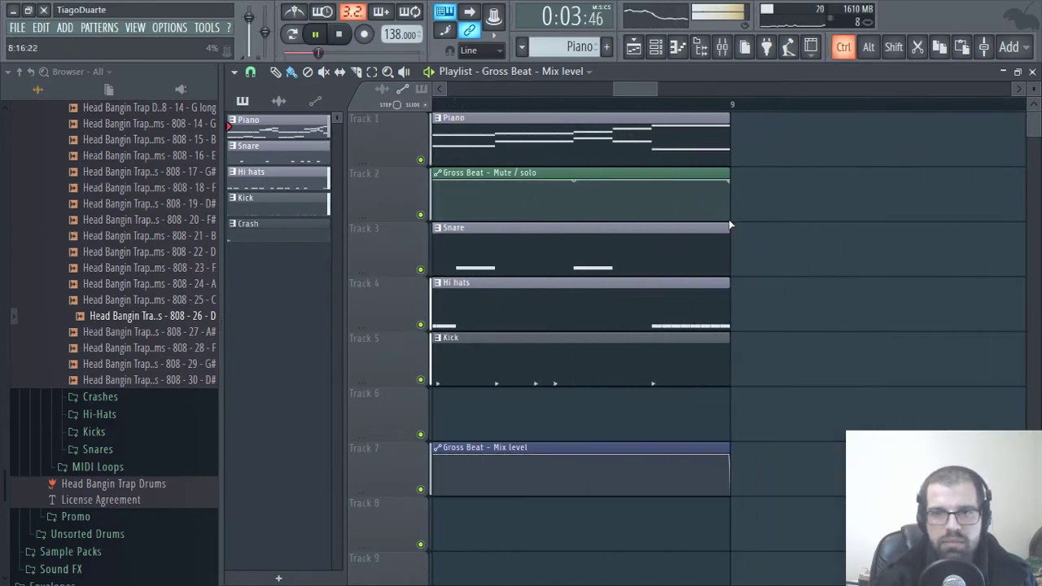
scroll(901, 244, "up", 4)
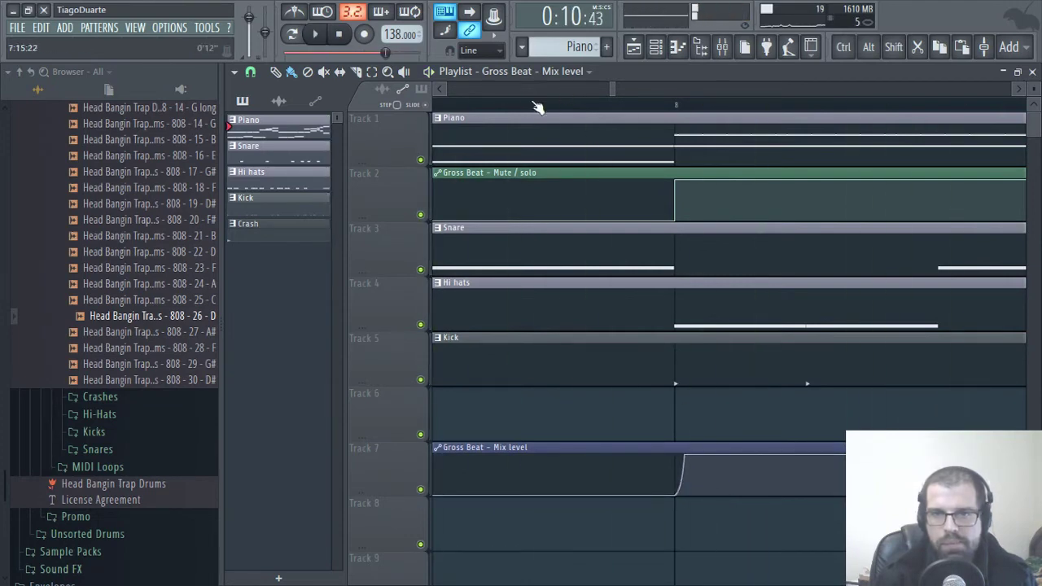
Replay the transition from bar 7 into bar 8 to check the Gross Beat mix level automation
key("space")
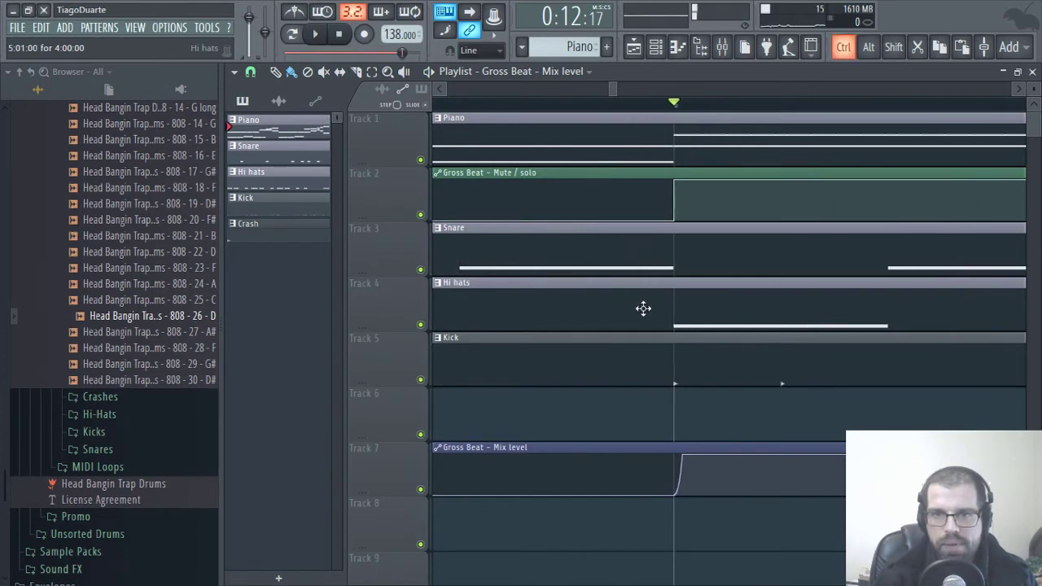
scroll(633, 296, "down", 3)
left_click(461, 104)
key("space")
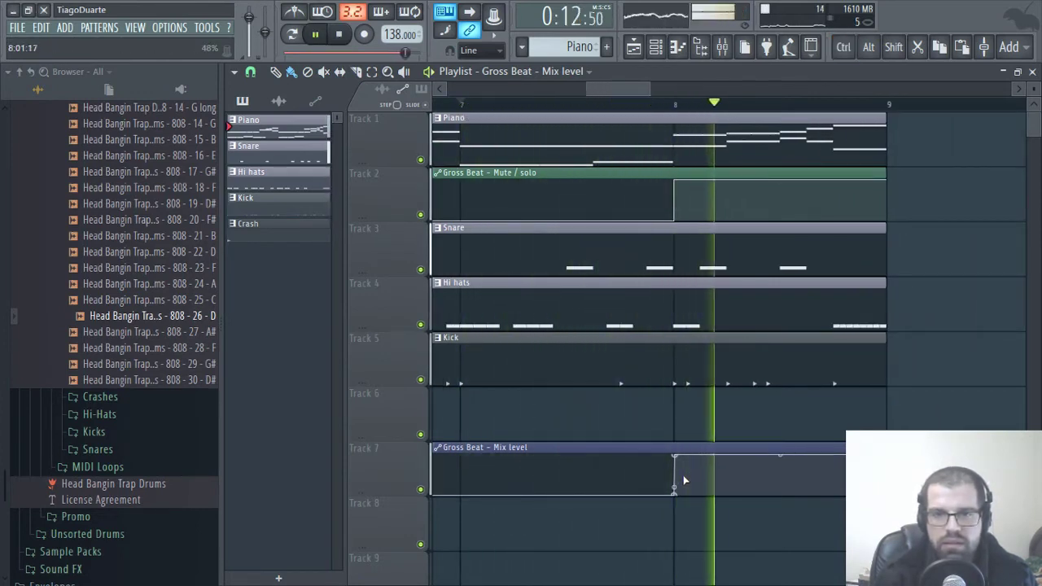
key("space")
Try progressively longer, softer curves for the mix level rise after bar 8, replaying the transition from bar 7 after each change
scroll(698, 447, "up", 3)
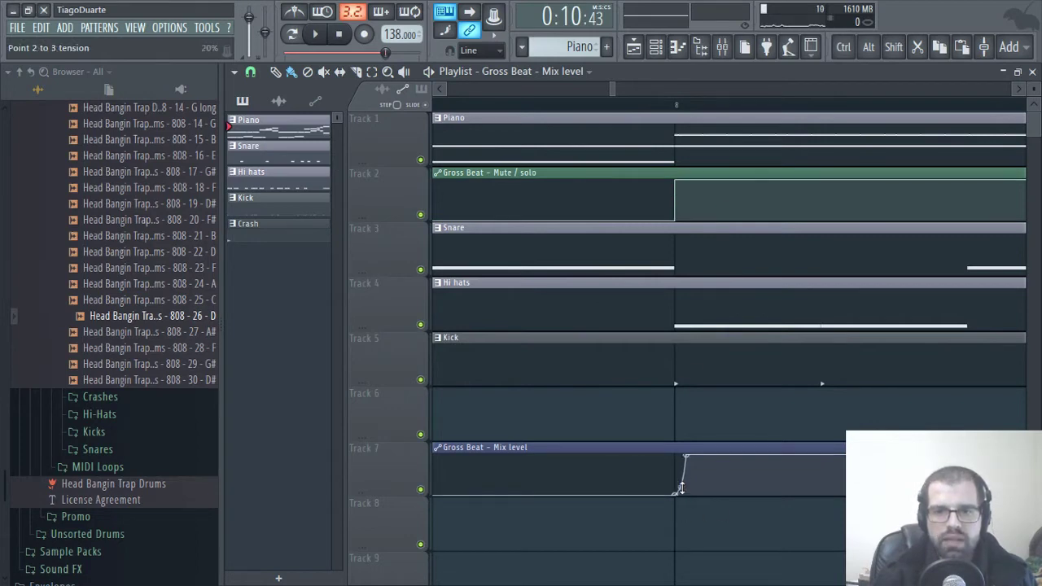
key("space")
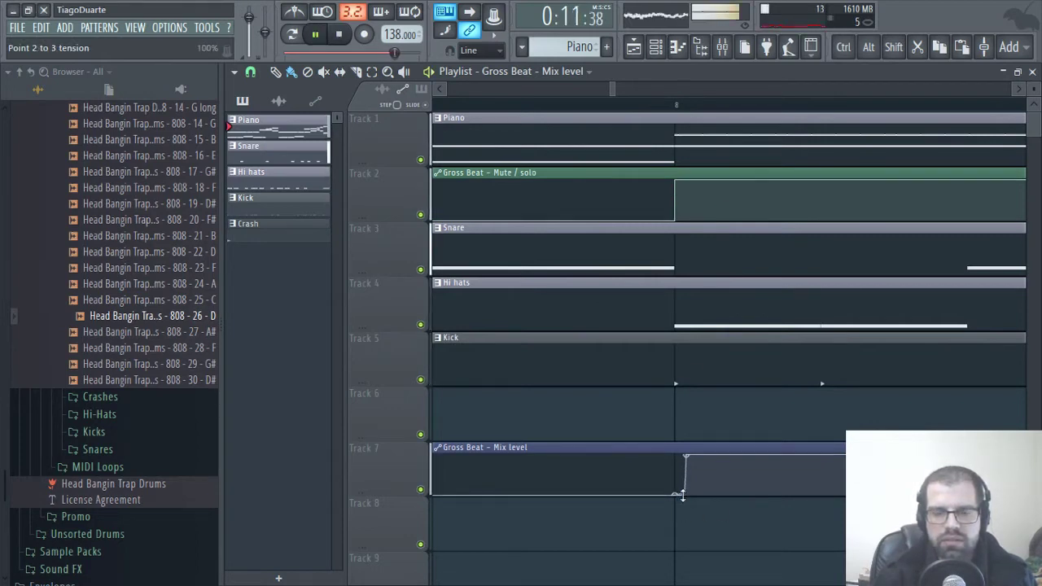
key("space")
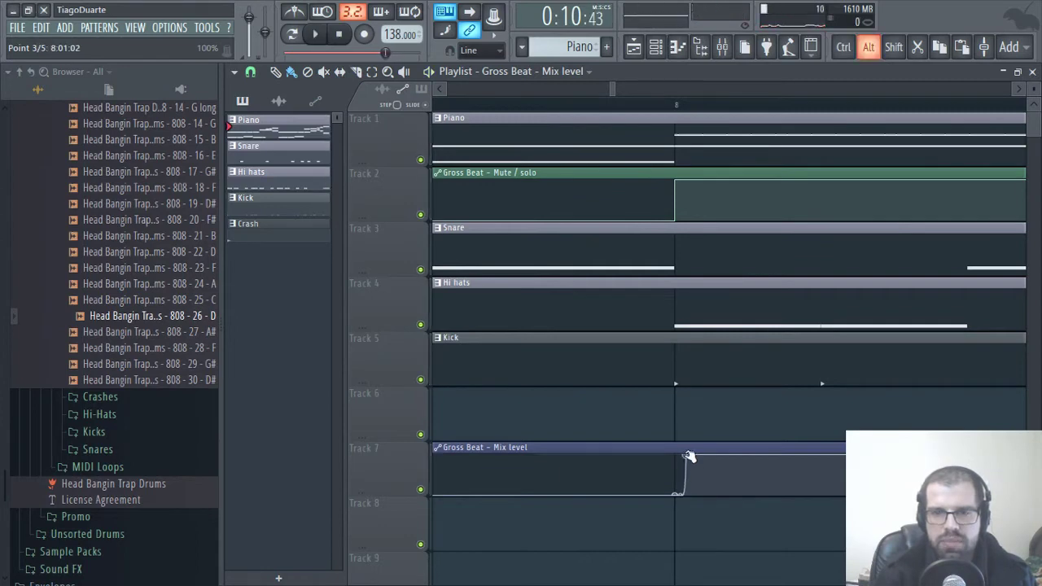
key("space")
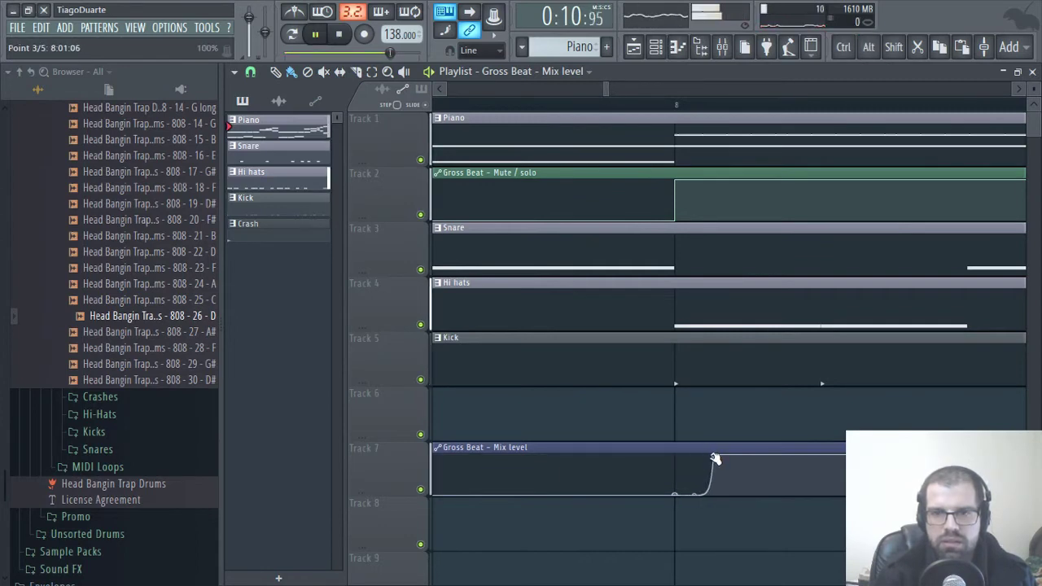
key("space")
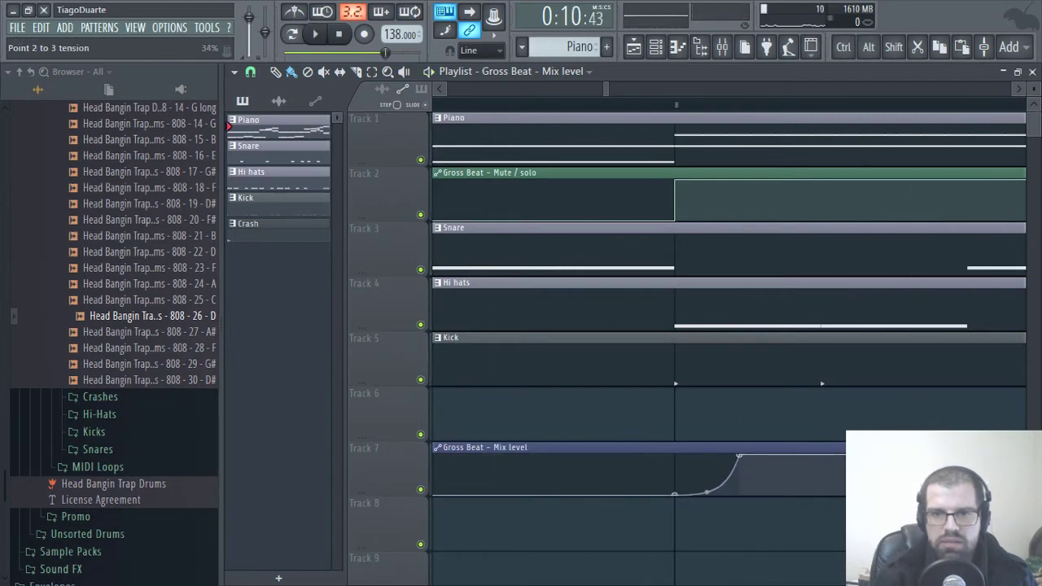
key("space")
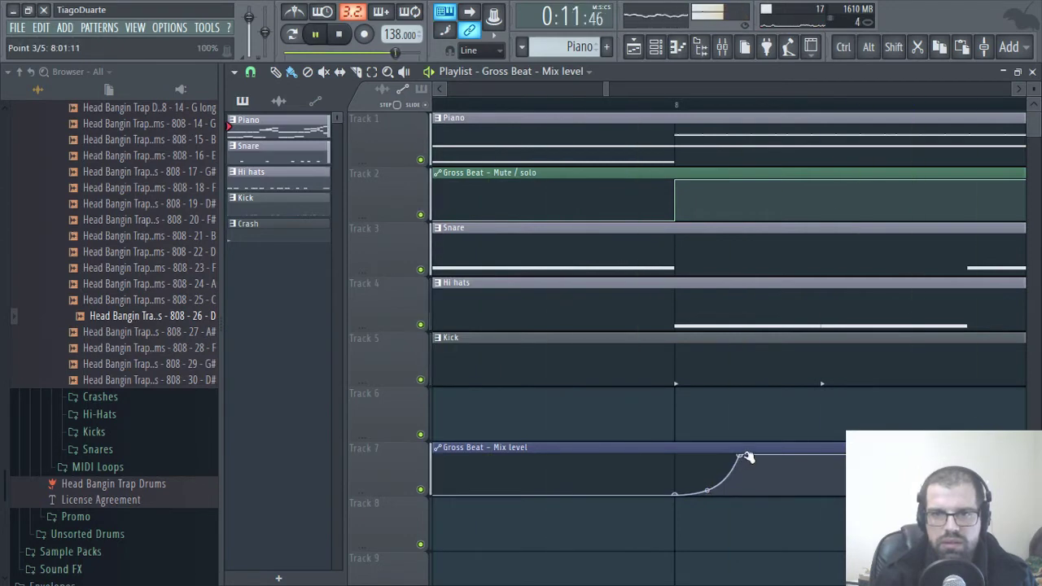
left_click_drag(743, 460, 801, 463)
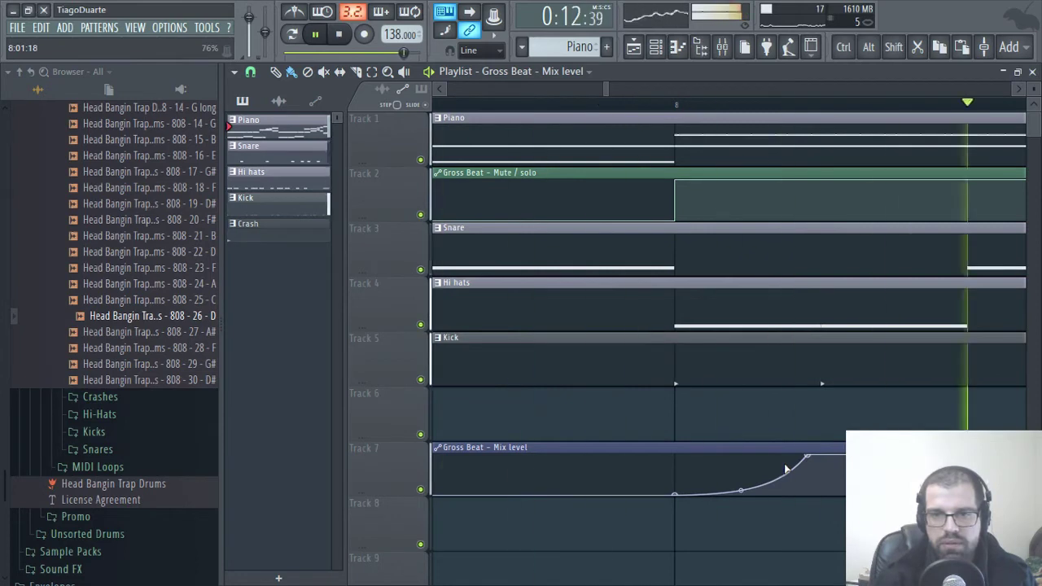
key("space")
Mute the Gross Beat mute/solo track and delete the mix level clip's curved rise, drop and end points
scroll(791, 473, "down", 8)
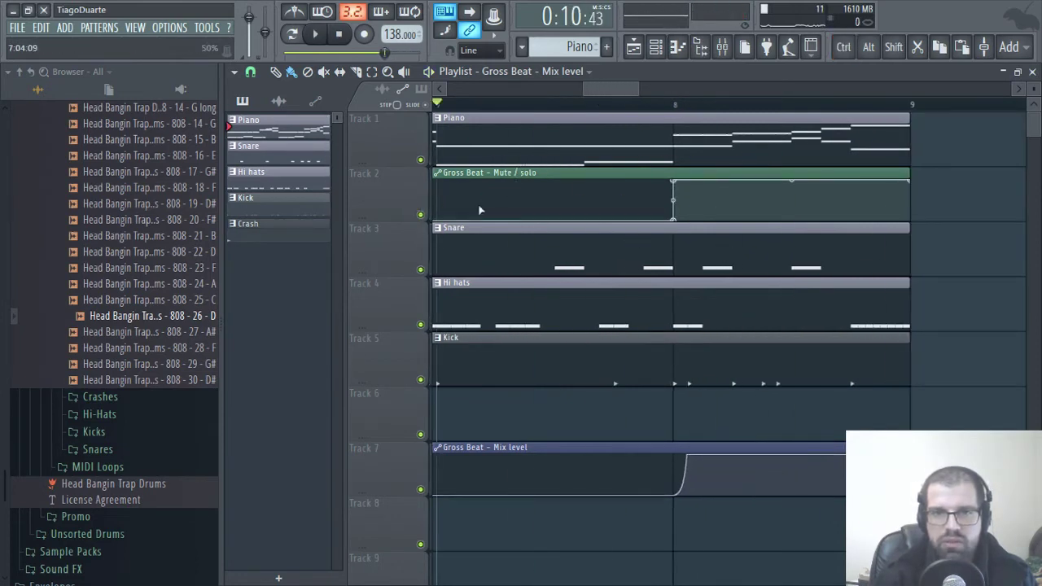
left_click(421, 216)
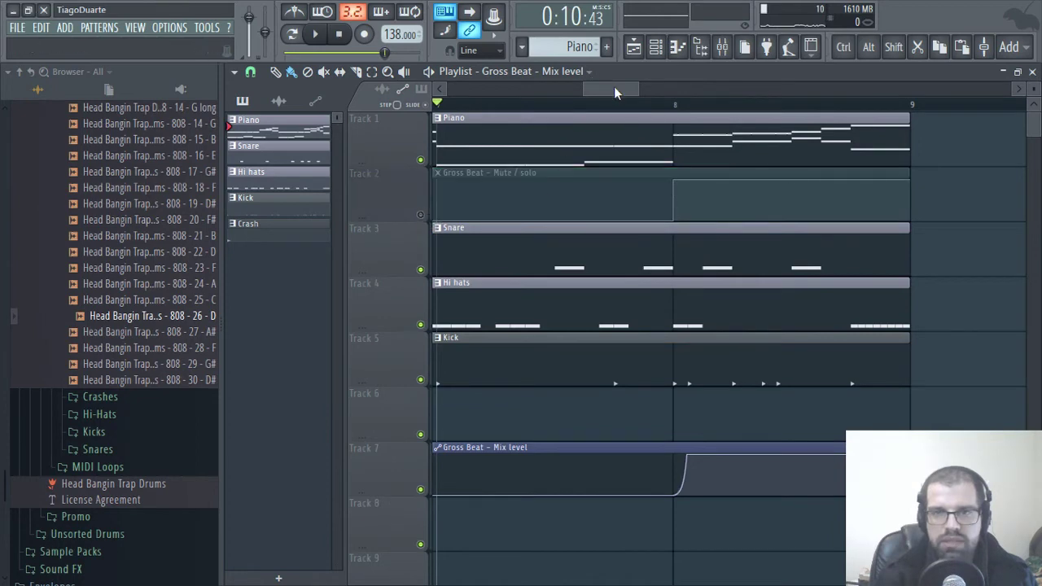
left_click_drag(615, 92, 630, 109)
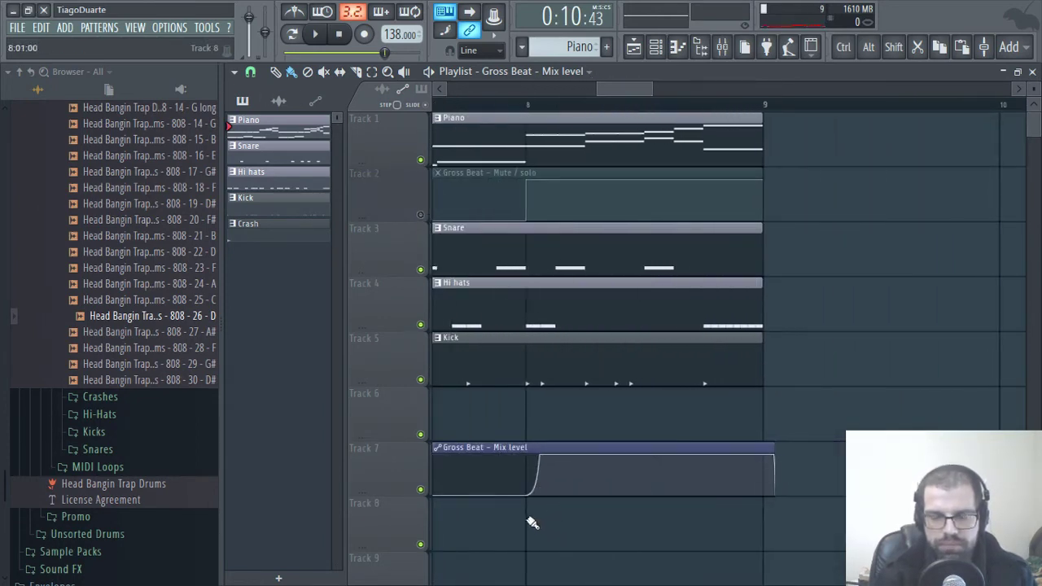
right_click(772, 462)
left_click(819, 367)
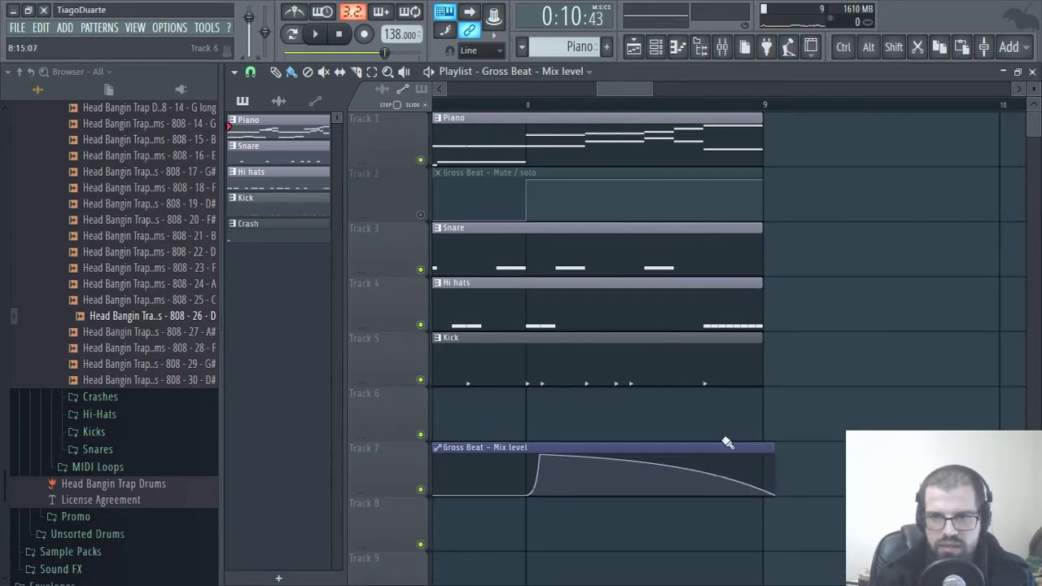
right_click(533, 452)
left_click(580, 313)
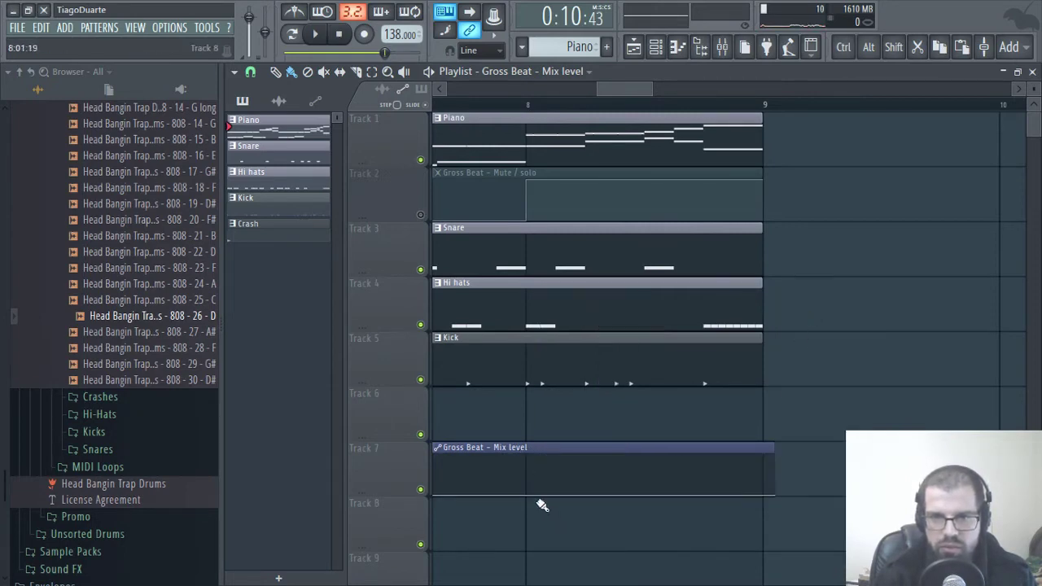
right_click(772, 496)
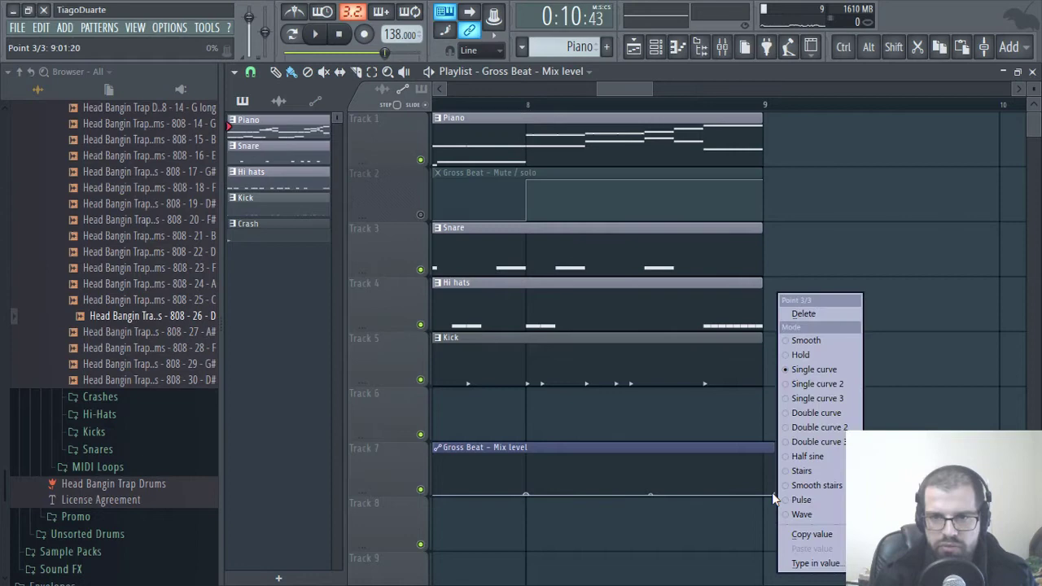
left_click(804, 314)
Make the mix level clip jump instantly to full level at bar 8 until bar 9, and replay it from bar 7
left_click_drag(548, 451, 784, 458)
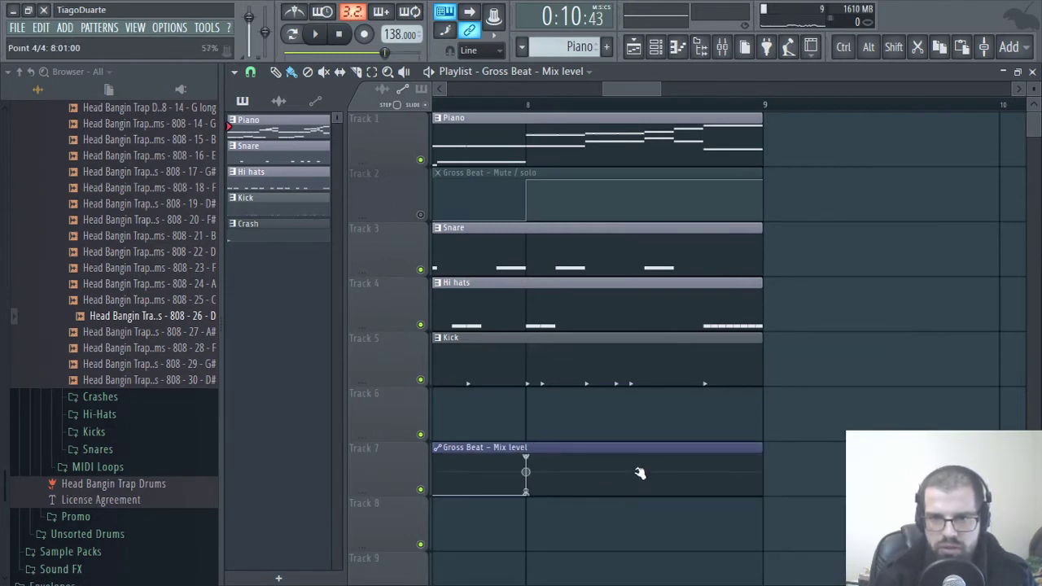
left_click_drag(640, 473, 684, 447)
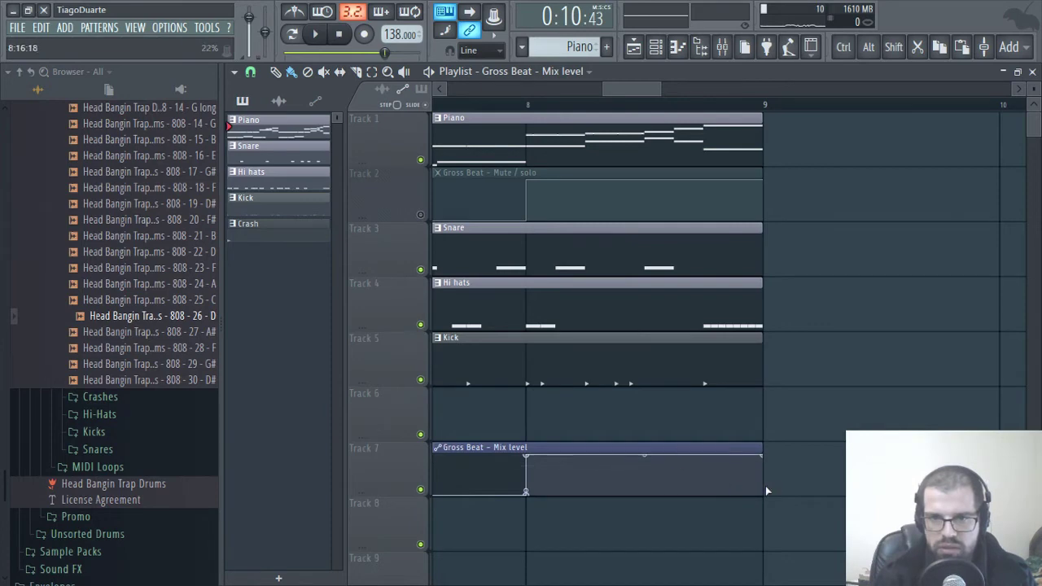
scroll(649, 462, "down", 5, "ctrl")
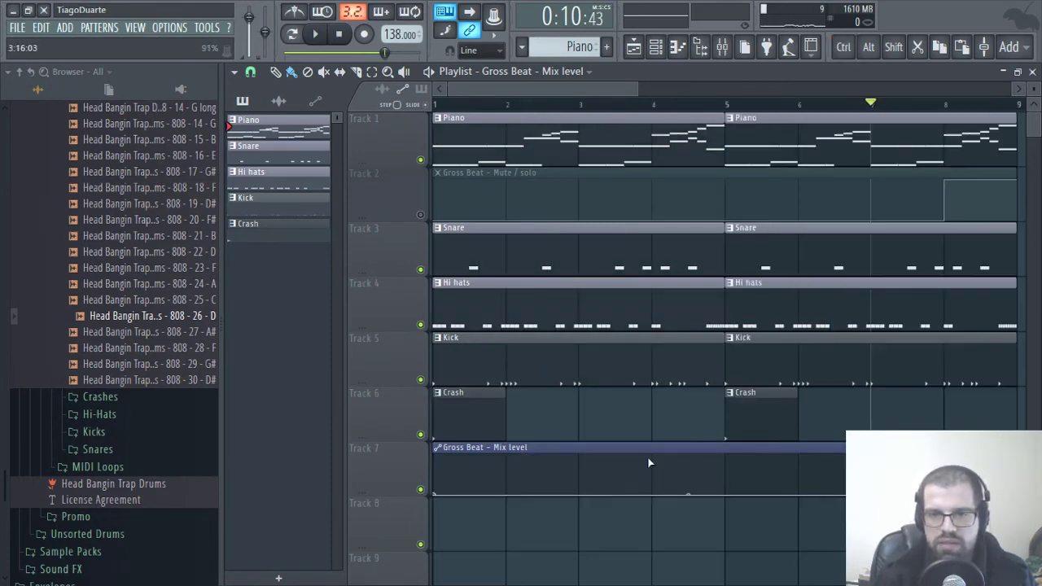
key("space")
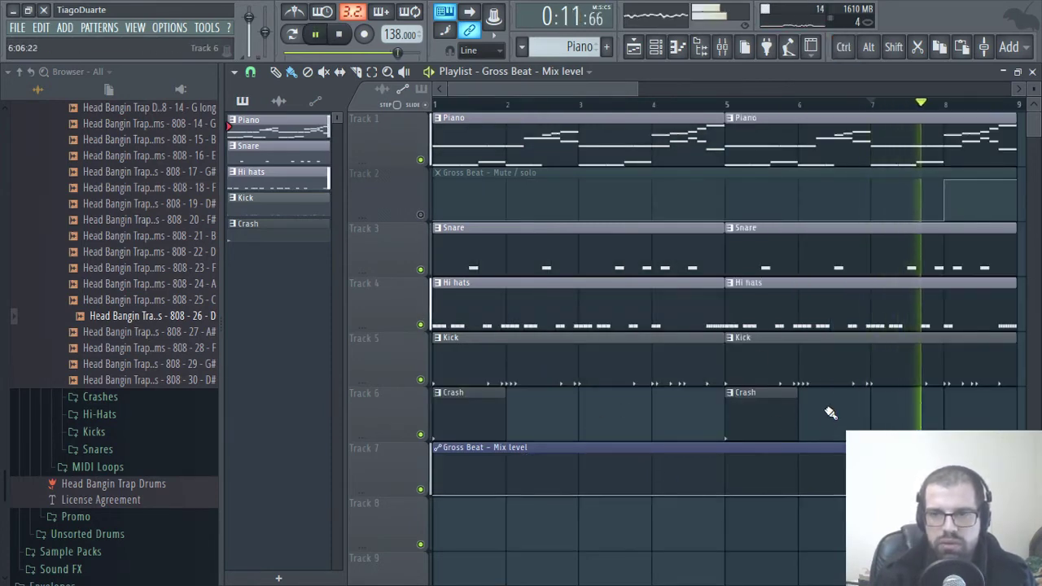
key("space")
Close the playlist and delete the Gross Beat mute/solo automation channel from the channel rack
left_click(1032, 71)
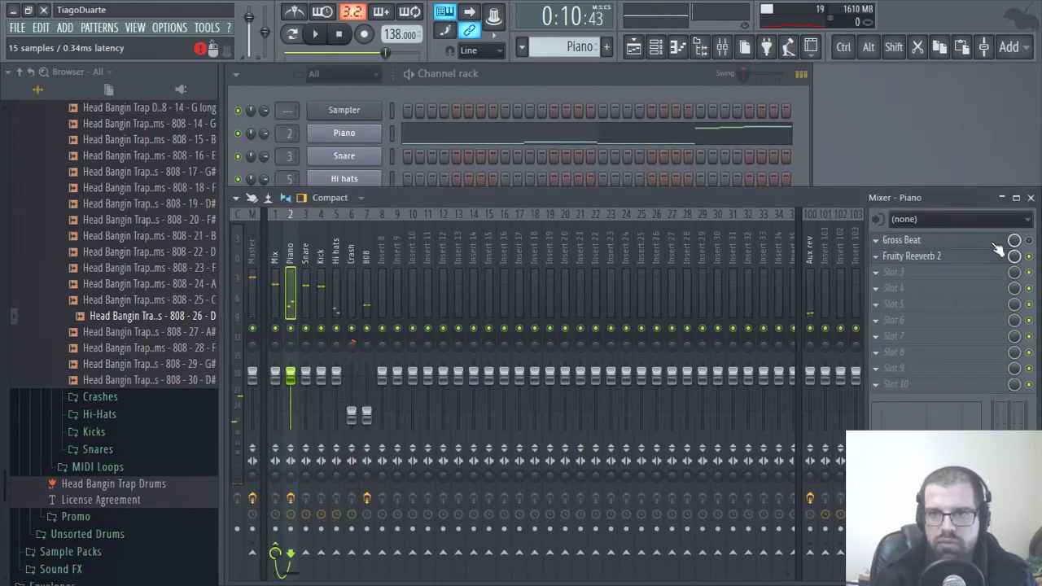
left_click(1029, 241)
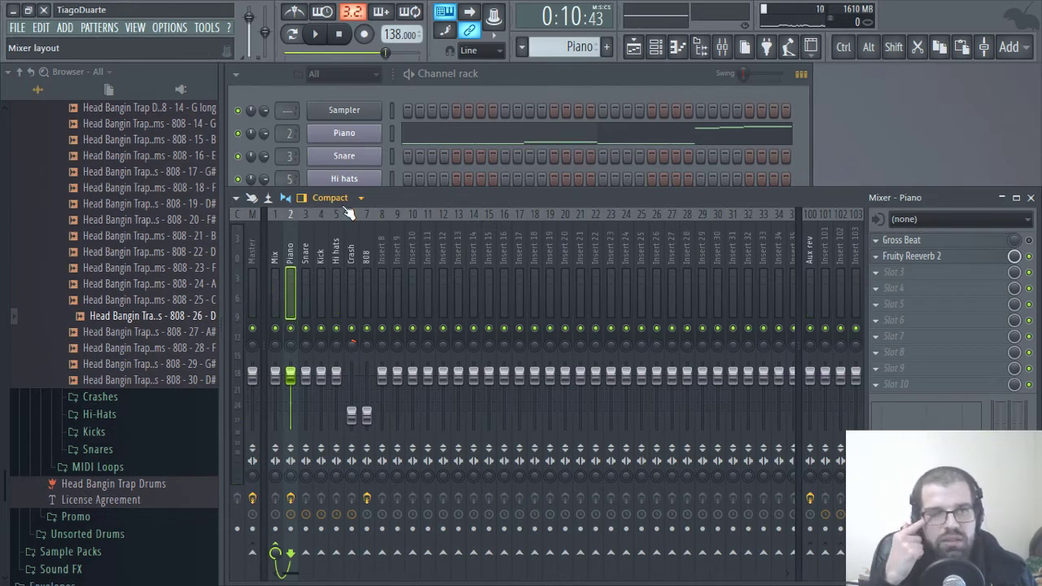
left_click(497, 78)
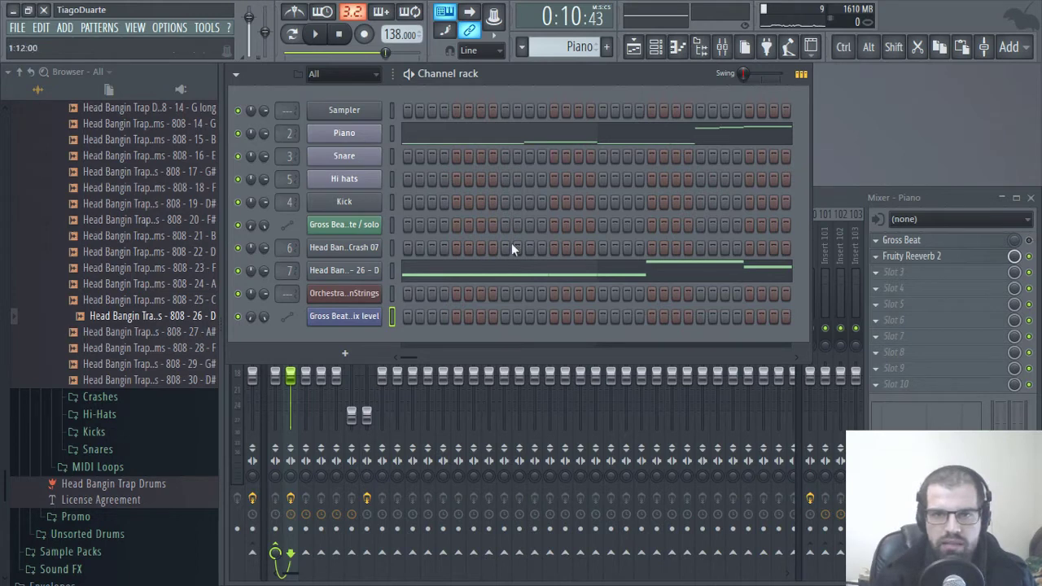
key("alt+Delete")
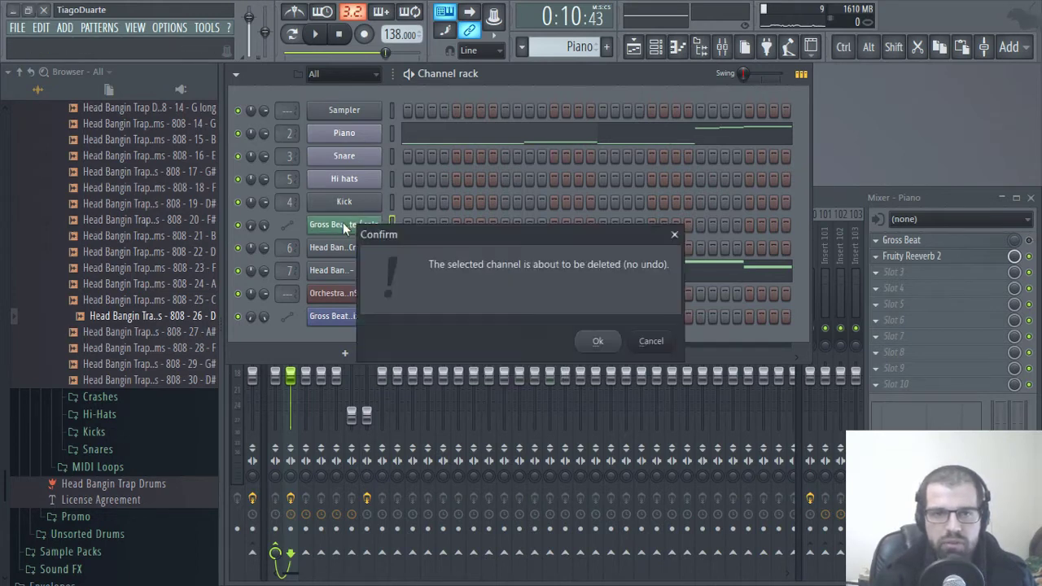
key("Return")
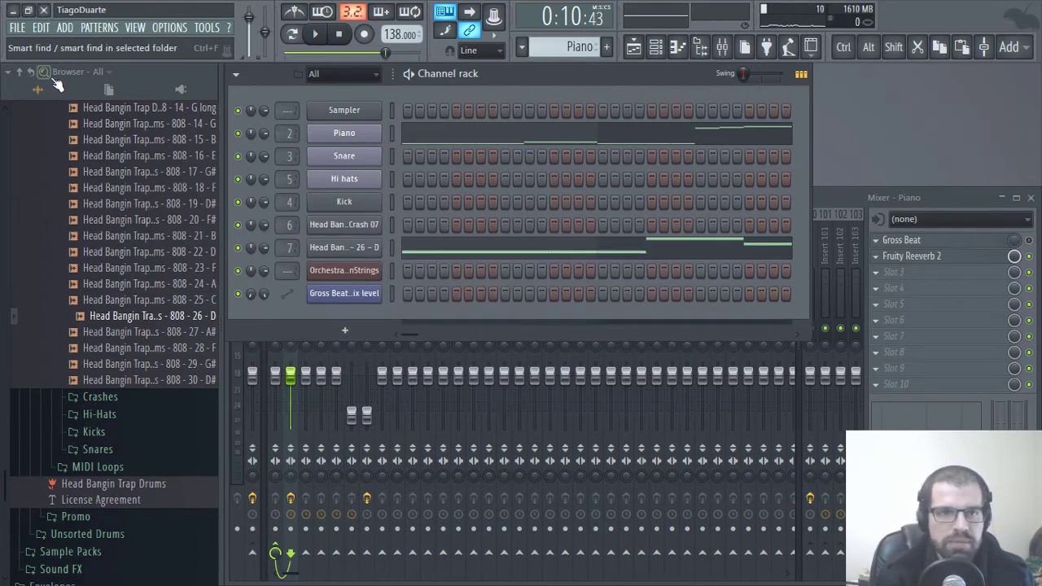
Remove the Gross Beat mute/solo event from the current project's initialized controls and return to the full file browser
left_click(106, 91)
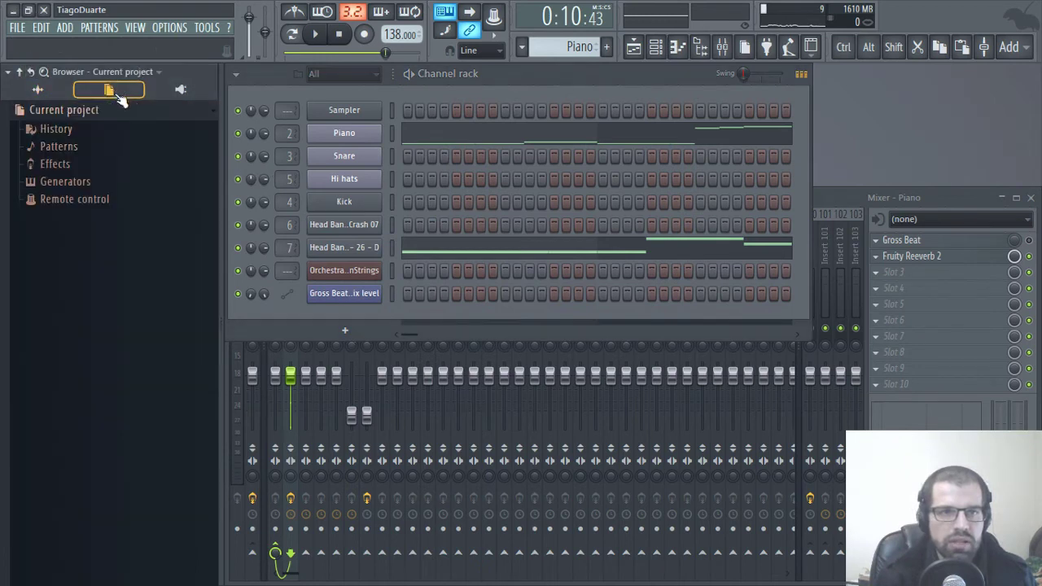
left_click(58, 146)
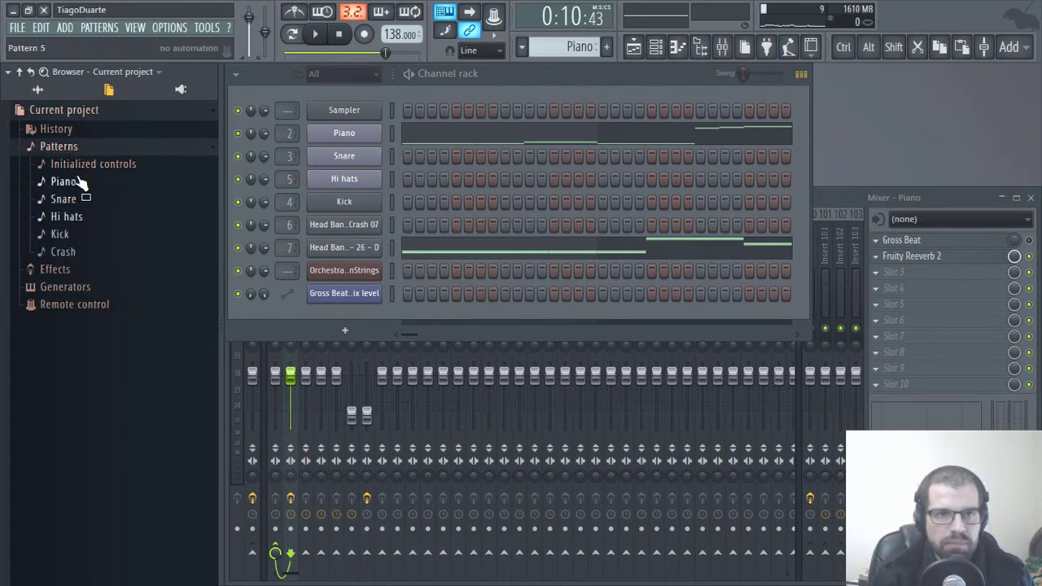
left_click(86, 164)
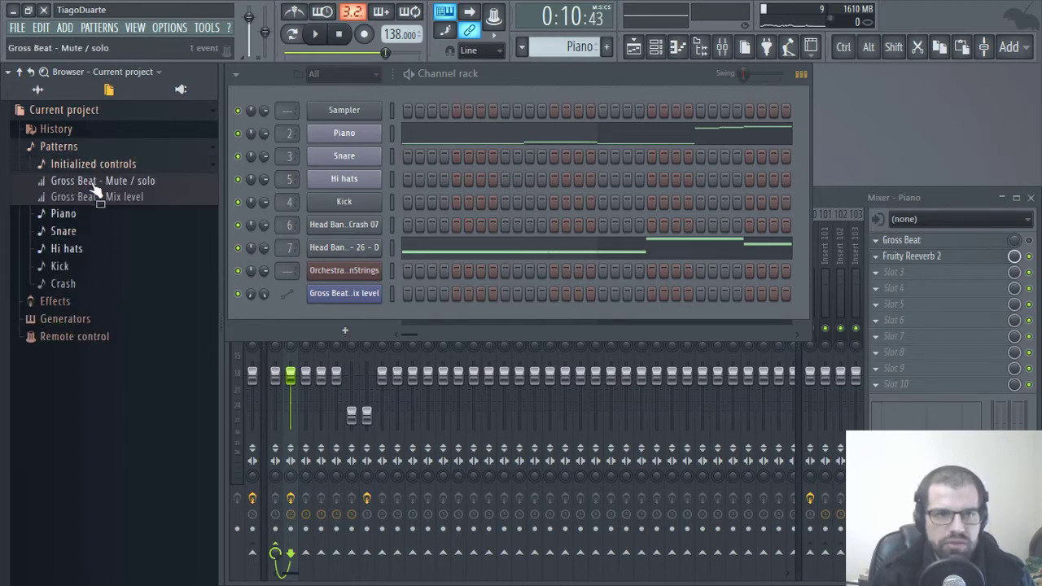
right_click(95, 183)
left_click(119, 182)
left_click(89, 162)
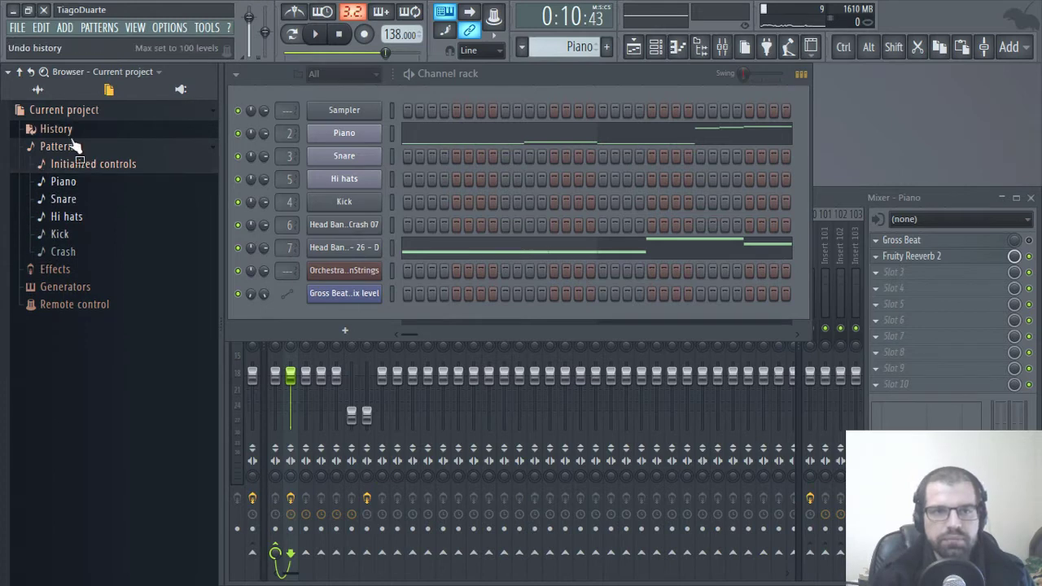
left_click(71, 146)
left_click(64, 109)
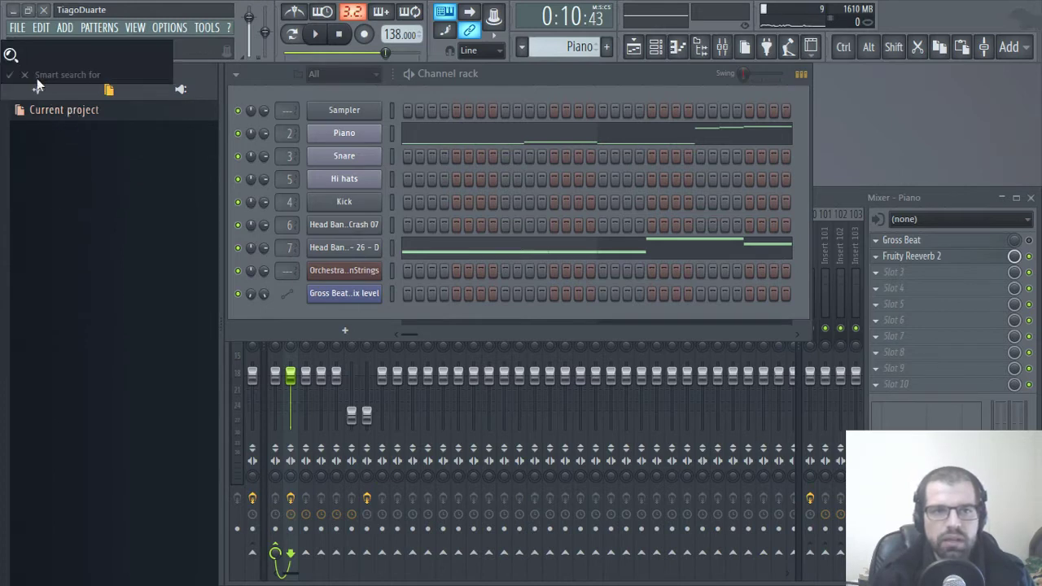
left_click(36, 88)
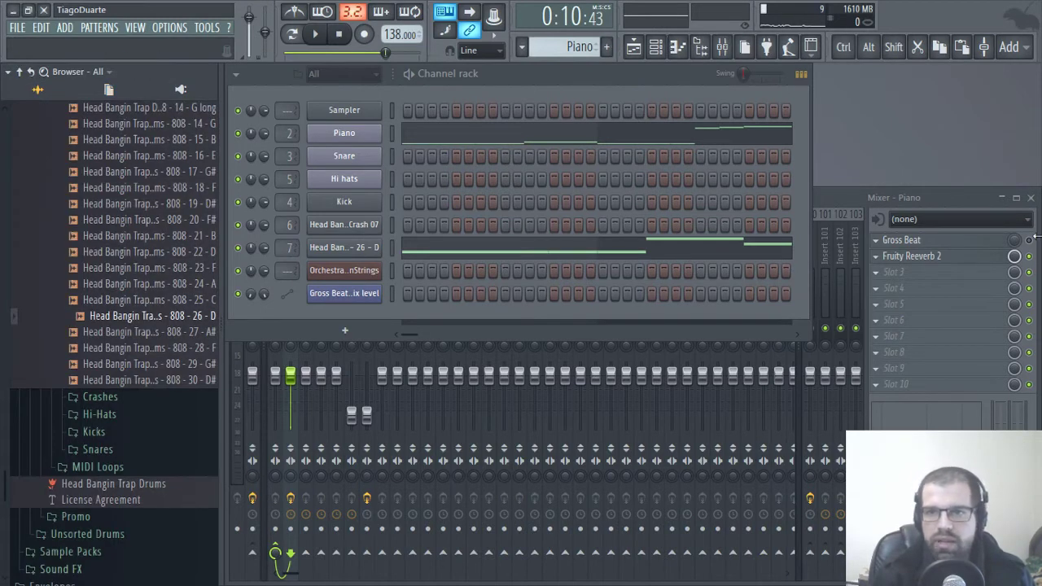
Enable Gross Beat on the piano's mixer insert and move the mix level clip onto the unmuted track 2 in the playlist
left_click(1033, 239)
key("space")
left_click(634, 49)
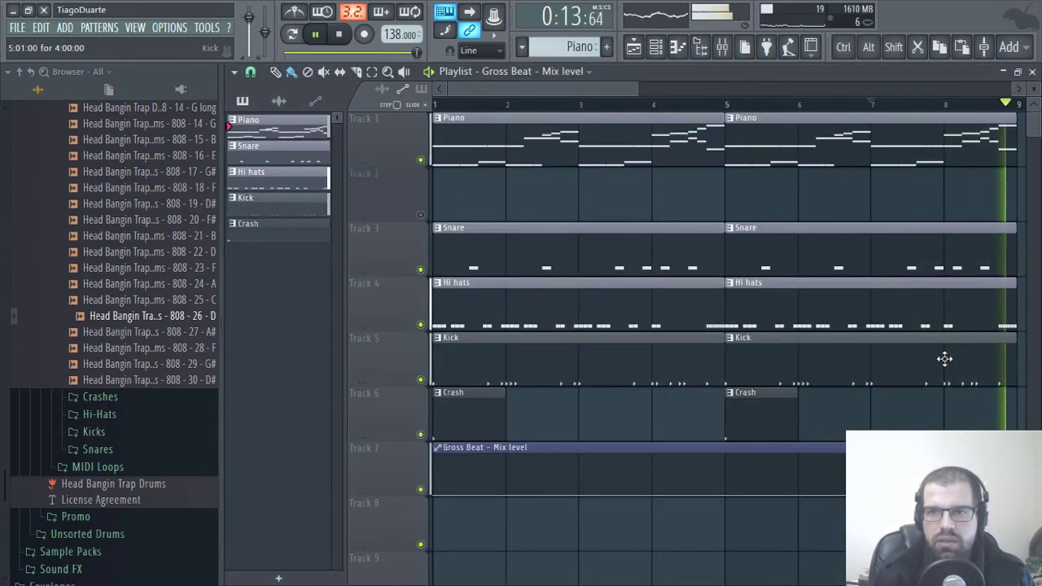
scroll(973, 423, "up", 3)
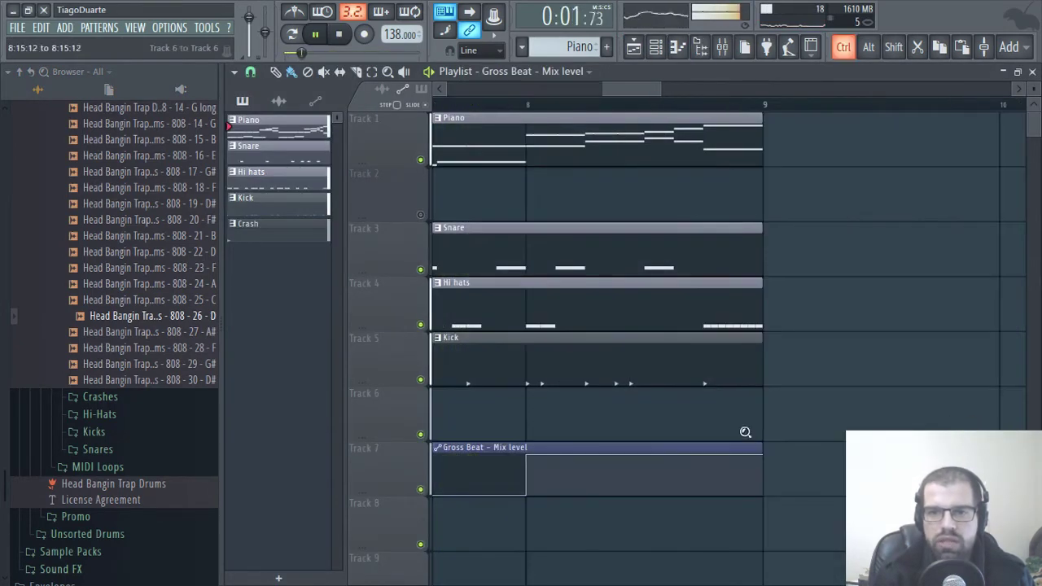
scroll(745, 432, "down", 3)
left_click_drag(703, 465, 489, 244)
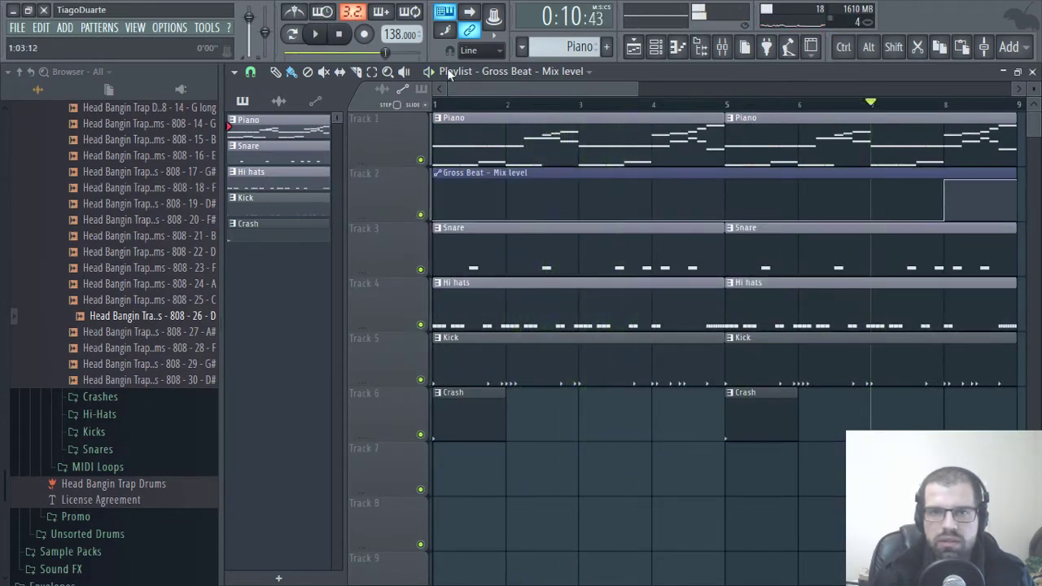
Play the arrangement from the start and clear the workspace to the channel rack and mixer by hiding the playlist and browser
left_click(340, 36)
key("space")
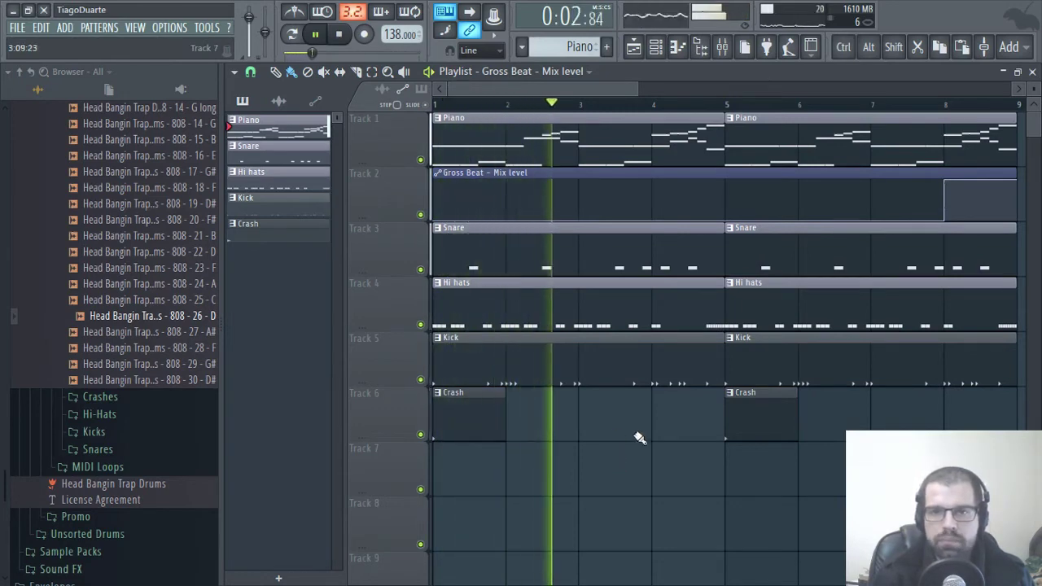
left_click(1033, 72)
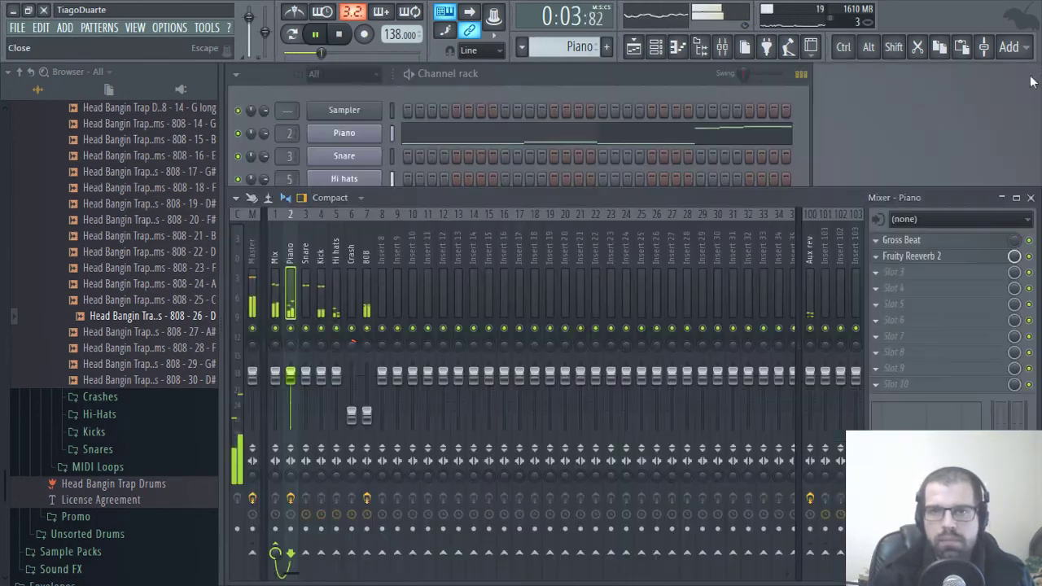
left_click(700, 51)
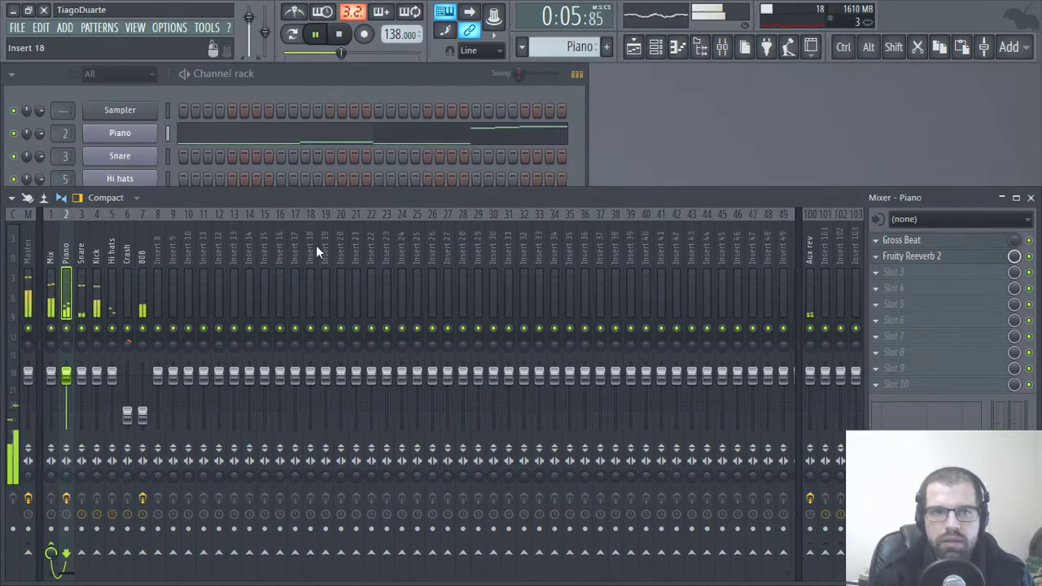
left_click(294, 80)
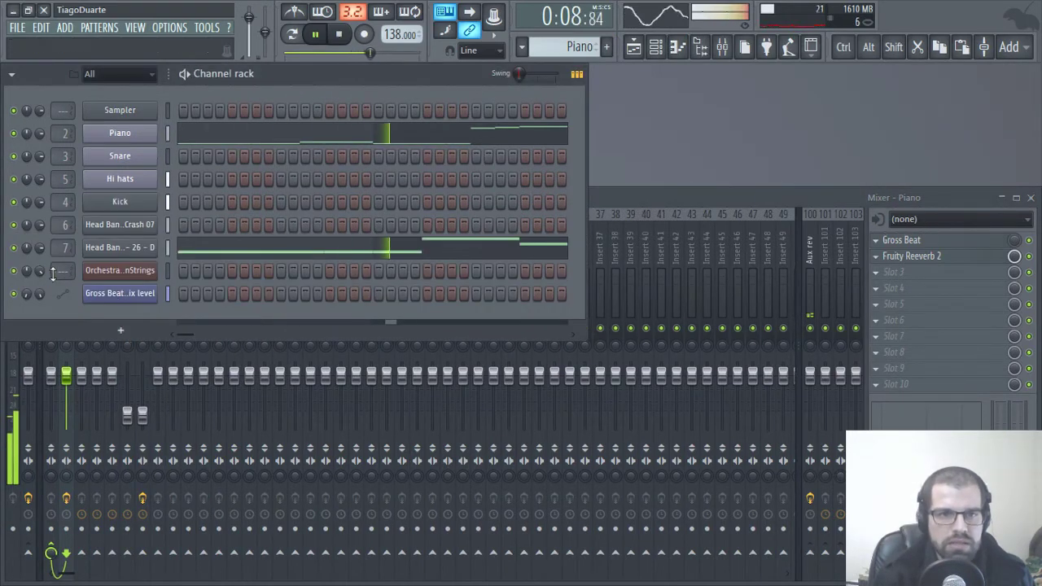
Assign the OrchestralCompanionStrings channel to mixer insert 8 and adjust its channel volume
scroll(60, 273, "up", 5)
scroll(64, 274, "up", 4)
scroll(63, 274, "down", 1)
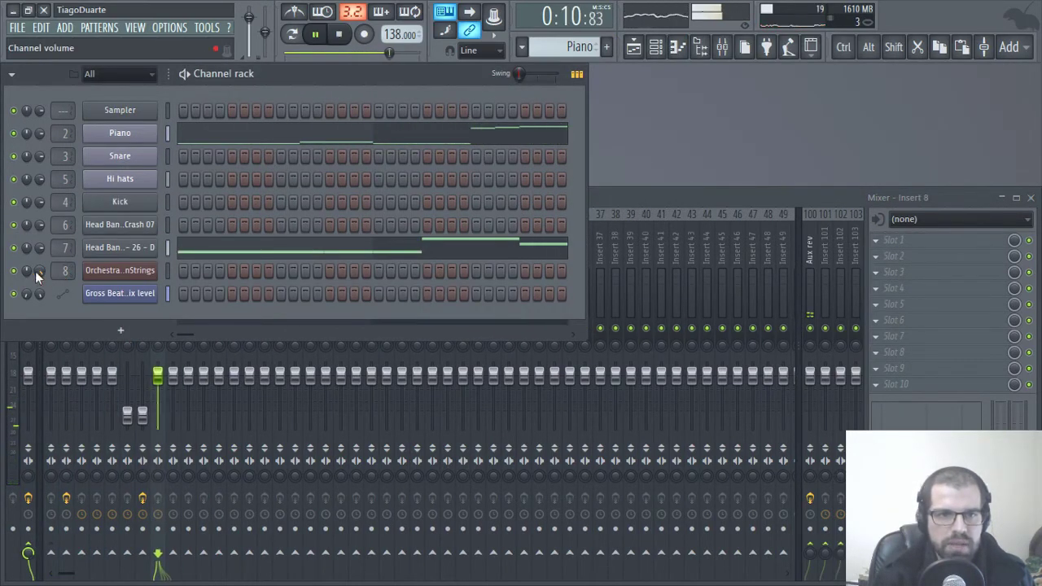
right_click(35, 271)
left_click(63, 284)
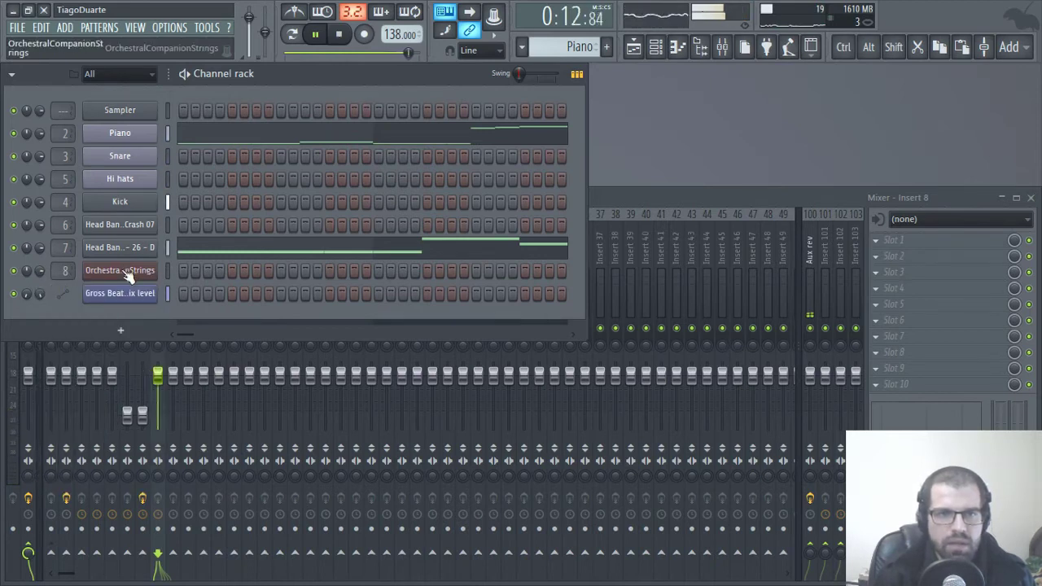
Rename the bass channel assigned to mixer insert 7 as 808
middle_click(122, 249)
type("808")
key("Return")
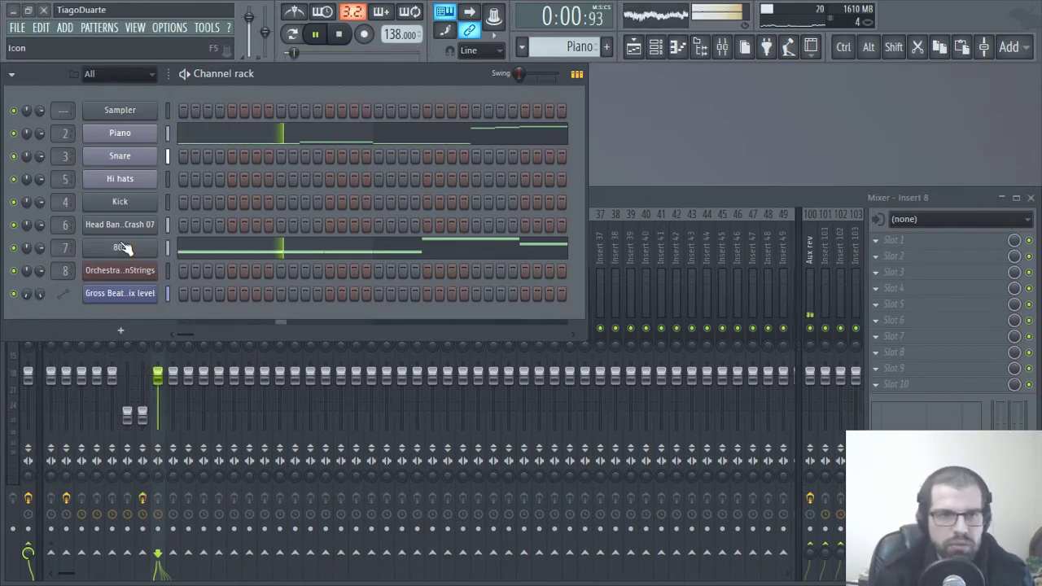
Try the Staccato articulation in the strings instrument, switch it to Pizzicato, and close the plugin window
left_click(141, 272)
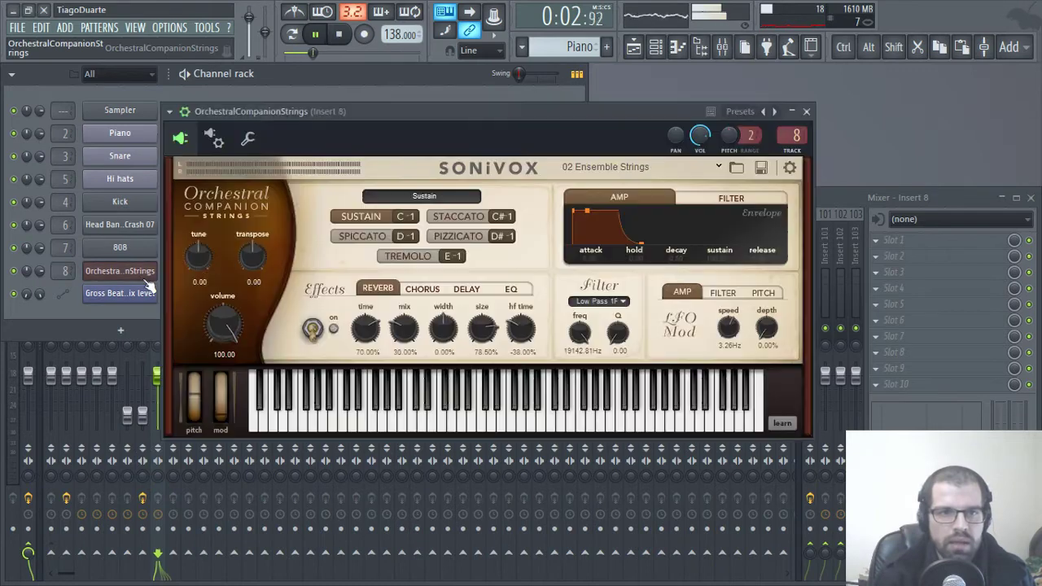
left_click(454, 218)
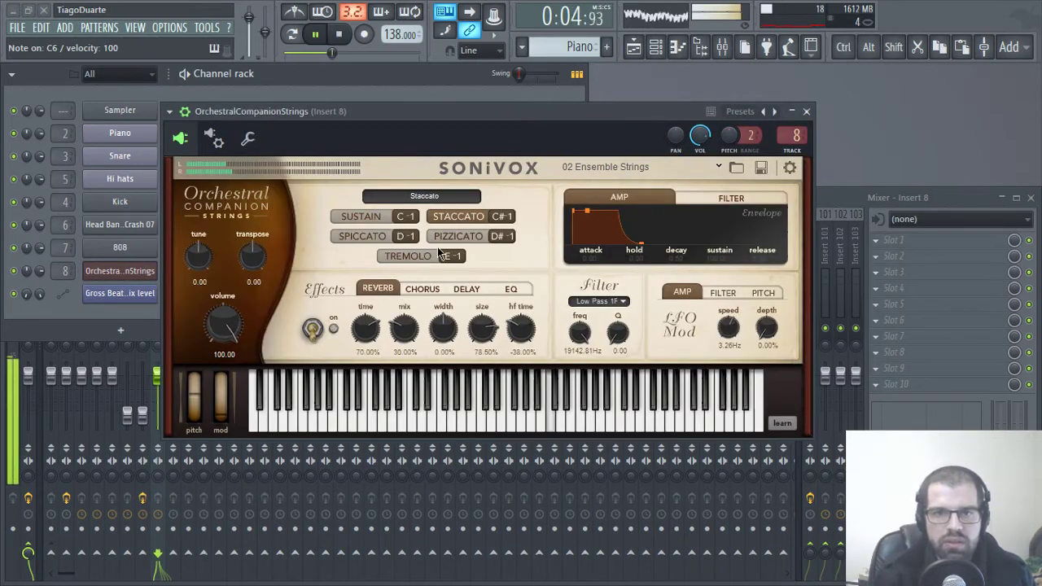
left_click(456, 236)
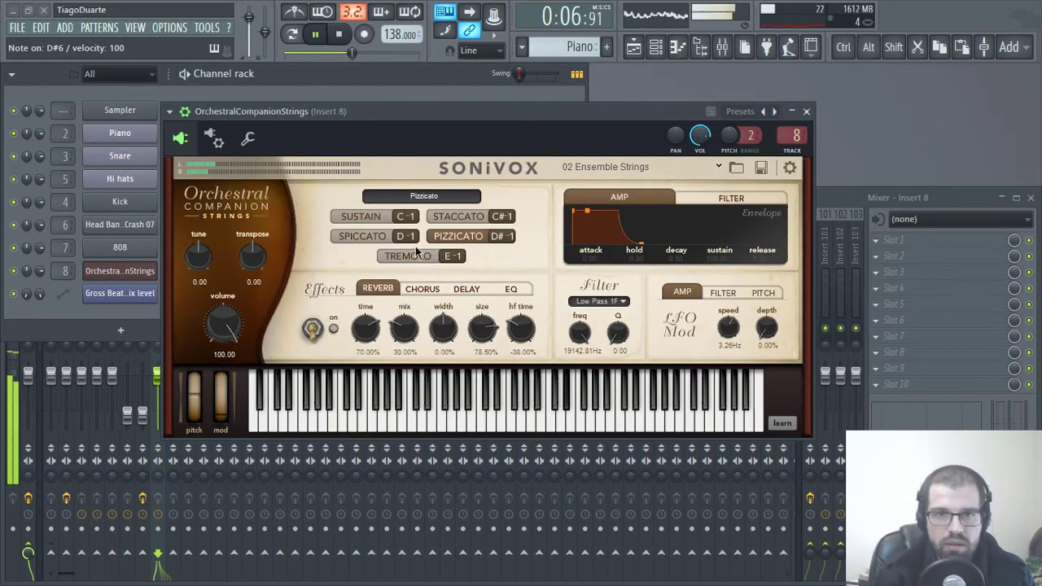
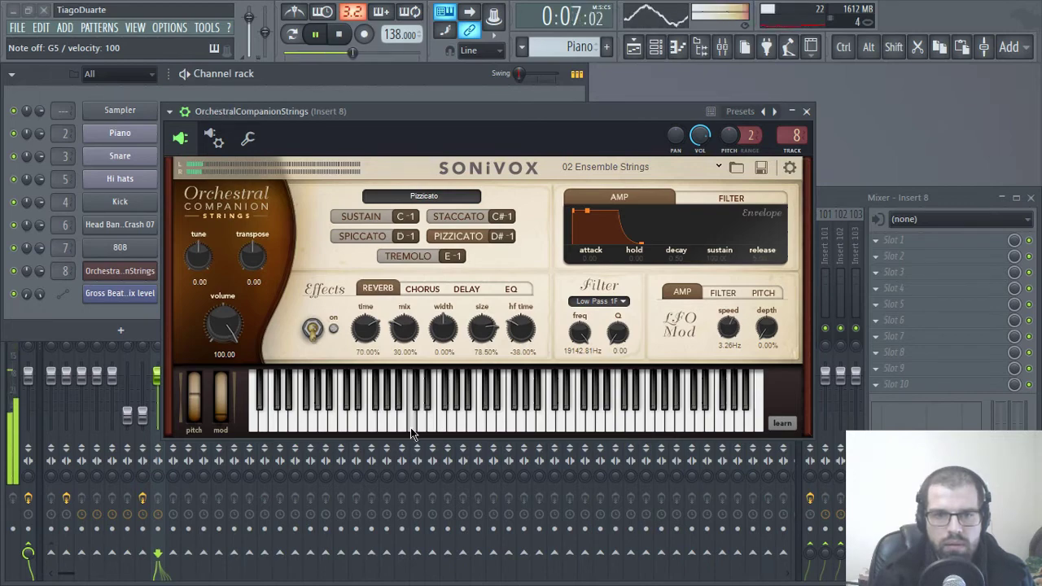
left_click(805, 114)
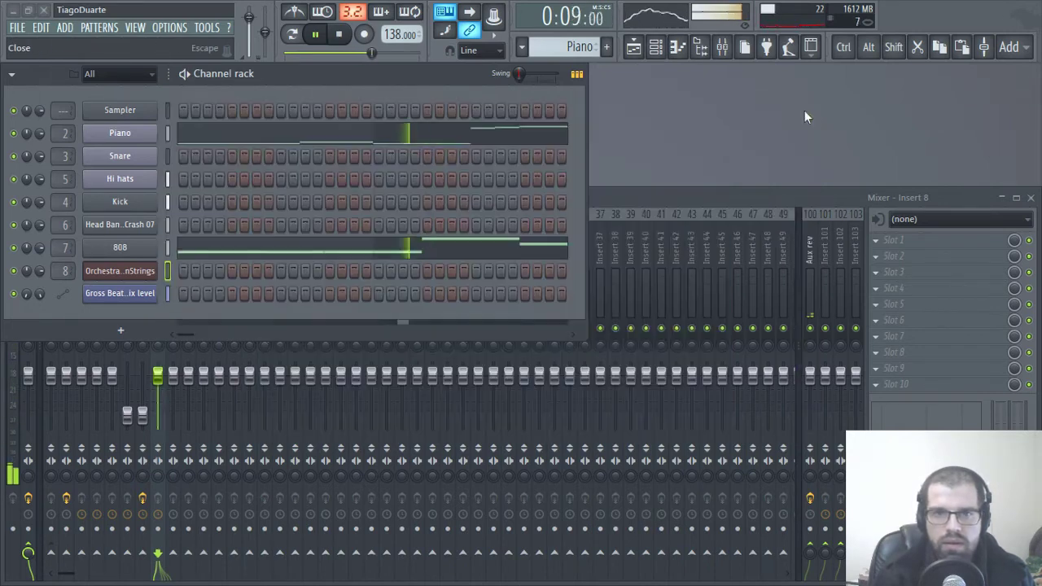
Open the strings channel's piano roll and audition the keys C4, D#4 and F4 against the playing beat
right_click(123, 271)
left_click(179, 269)
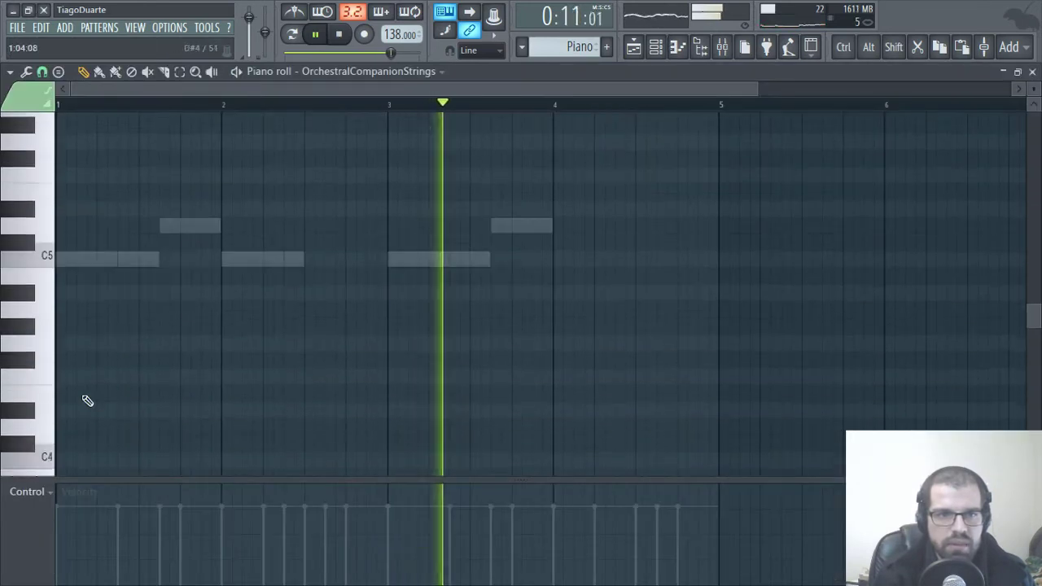
scroll(87, 400, "down", 1)
scroll(66, 422, "down", 1)
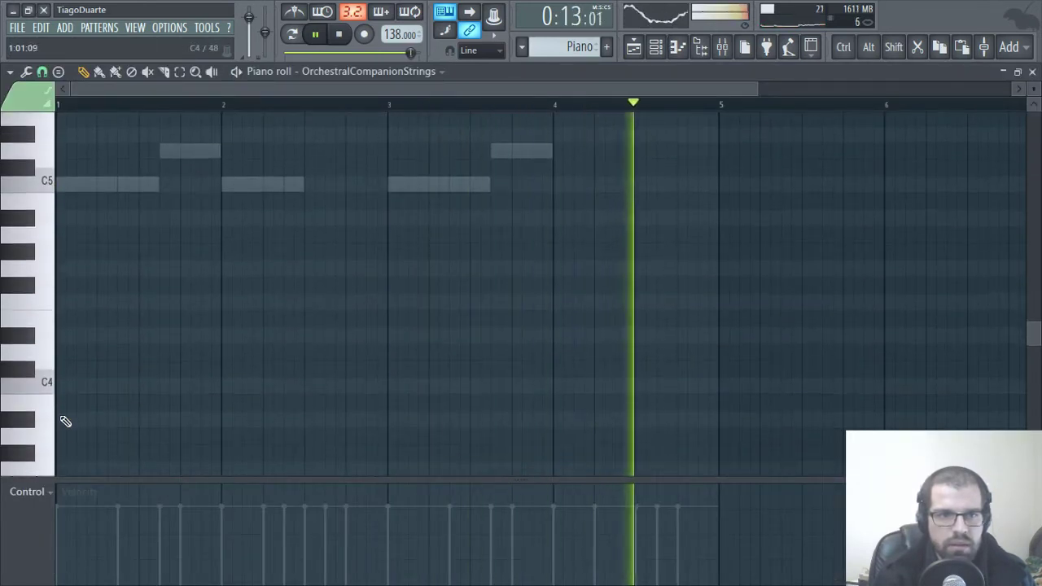
scroll(61, 383, "down", 1)
left_click(49, 317)
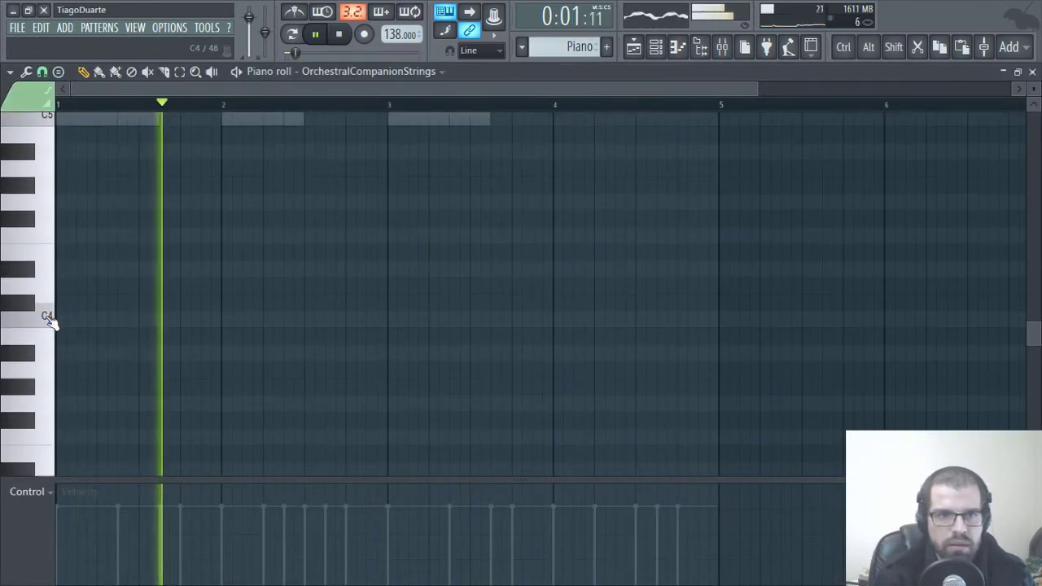
left_click(49, 318)
left_click(30, 271)
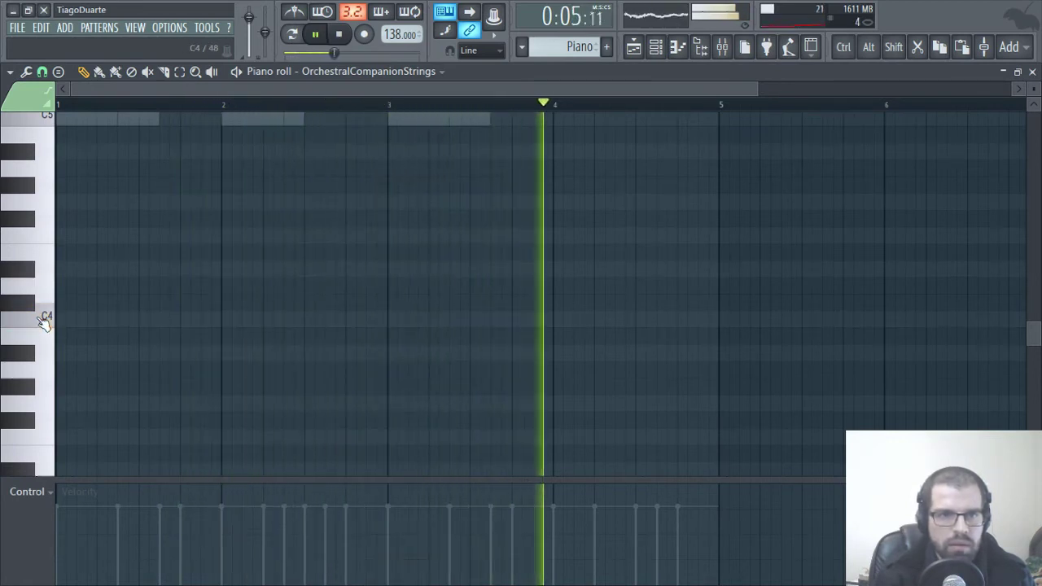
left_click(51, 236)
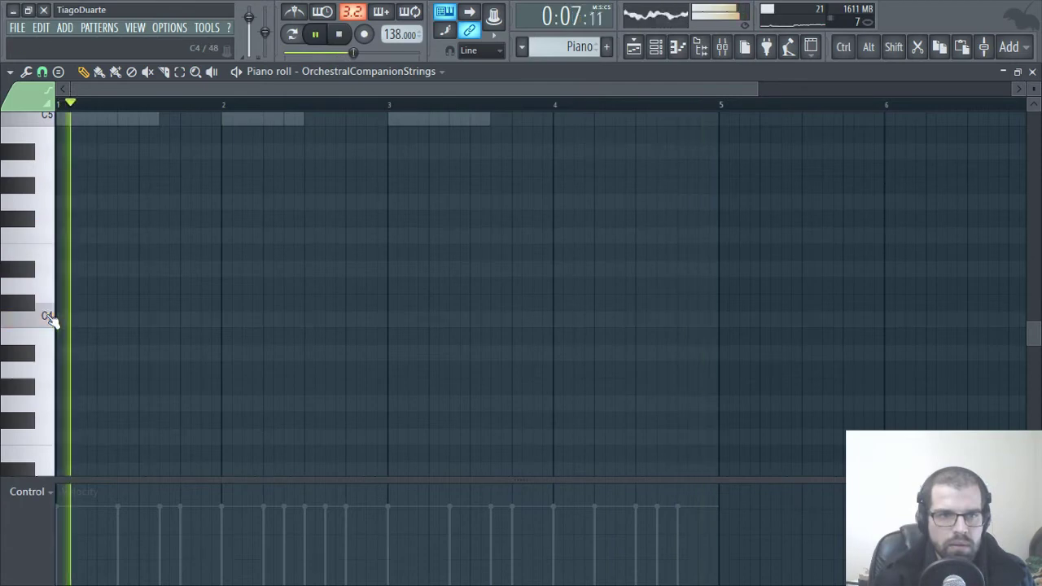
left_click(53, 238)
left_click(58, 236)
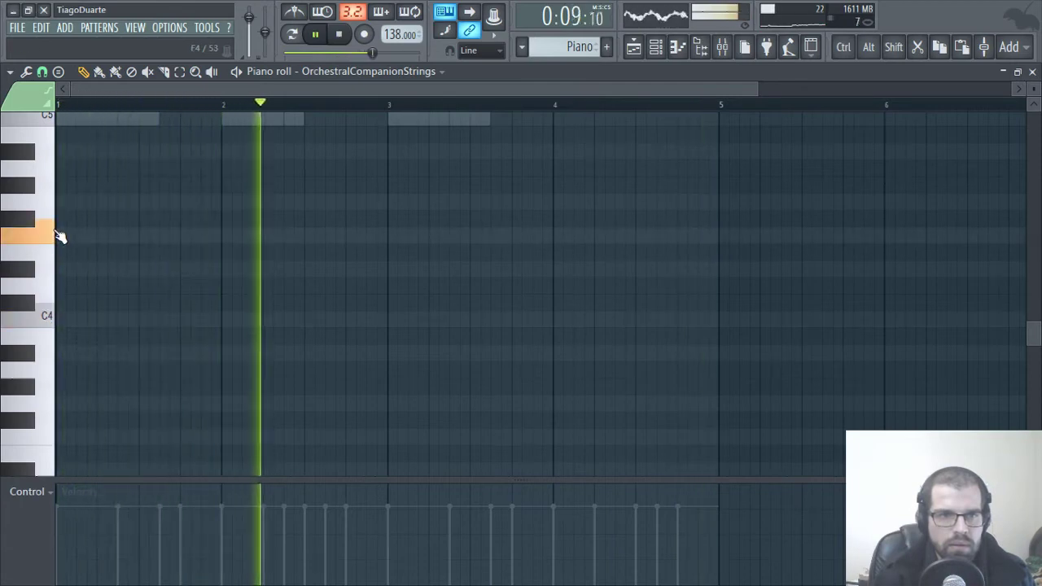
left_click(57, 317)
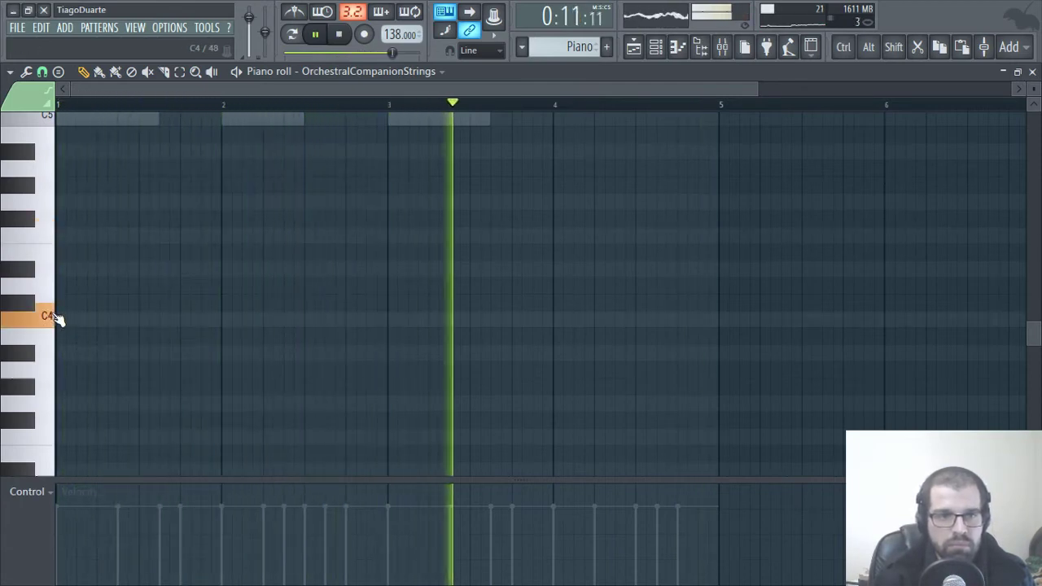
Stop playback and fill bars 1 and 2 with seven one-beat C4 notes followed by one D#4 note
left_click(73, 319)
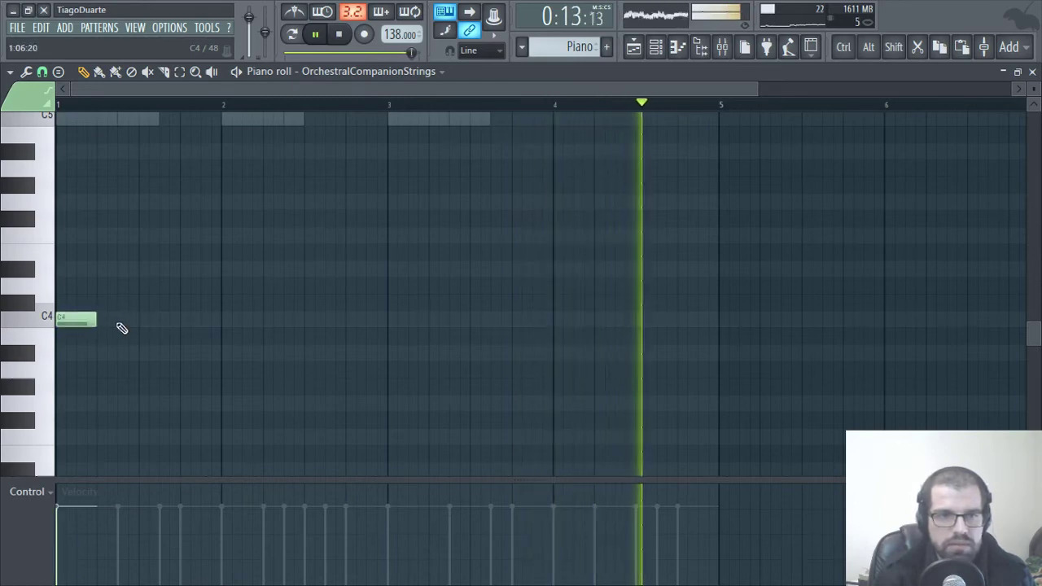
left_click(102, 319)
left_click(145, 319)
key("space")
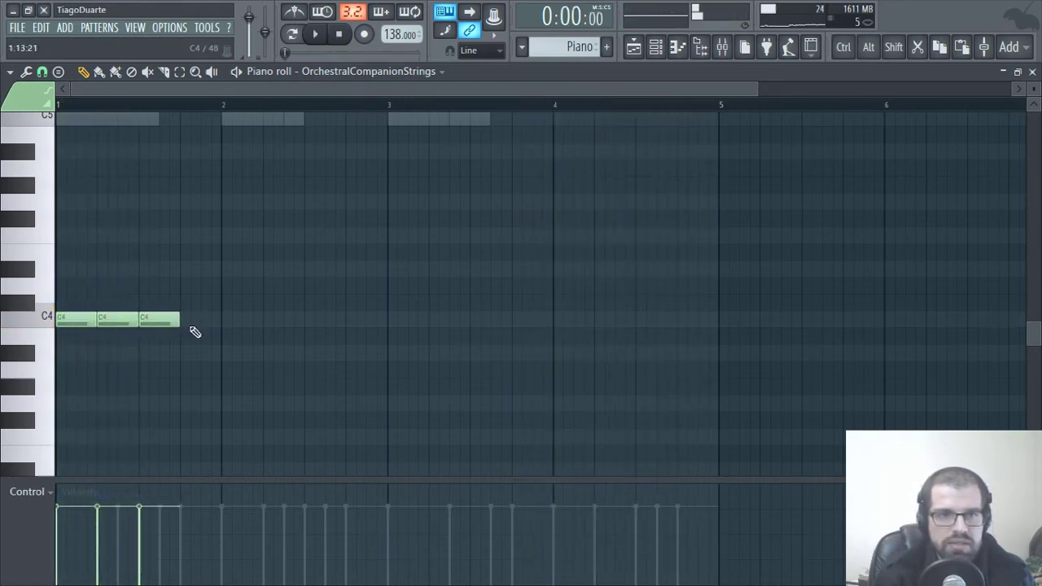
left_click(192, 327)
left_click_drag(239, 296, 326, 321)
left_click_drag(355, 318, 364, 267)
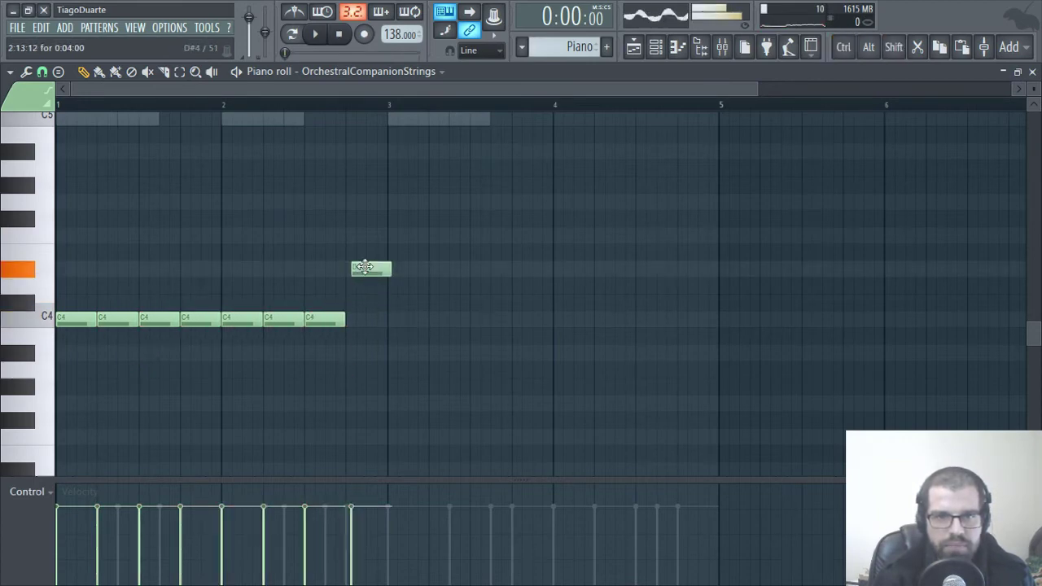
Fill bars 3 and 4 with six one-beat C4 notes, ending on D#4 and F4
left_click_drag(414, 244, 409, 321)
right_click(522, 431)
left_click_drag(665, 323, 686, 236)
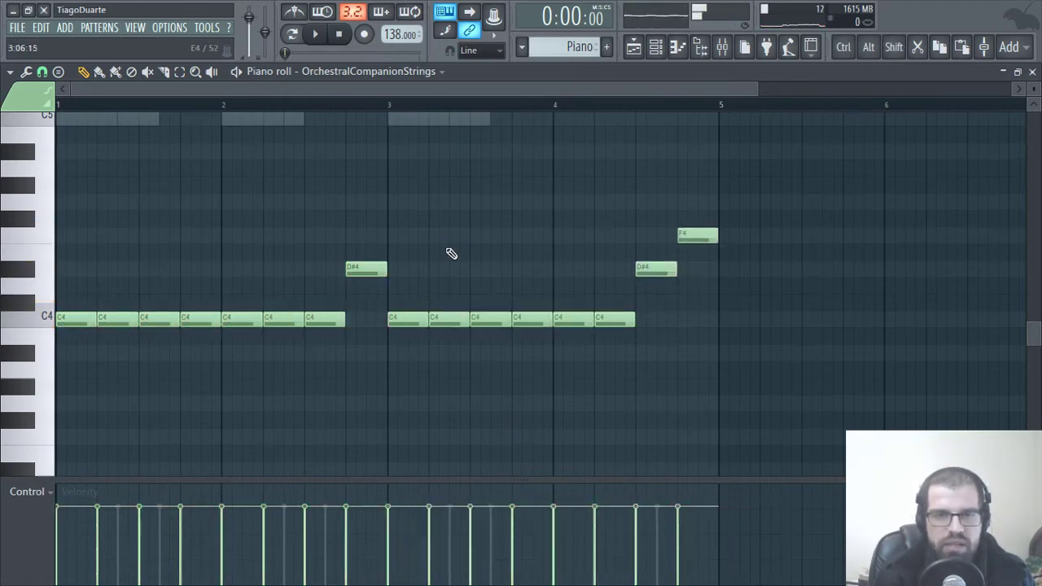
Start playback, raise the velocity of all the strings notes together, and close the piano roll
key("space")
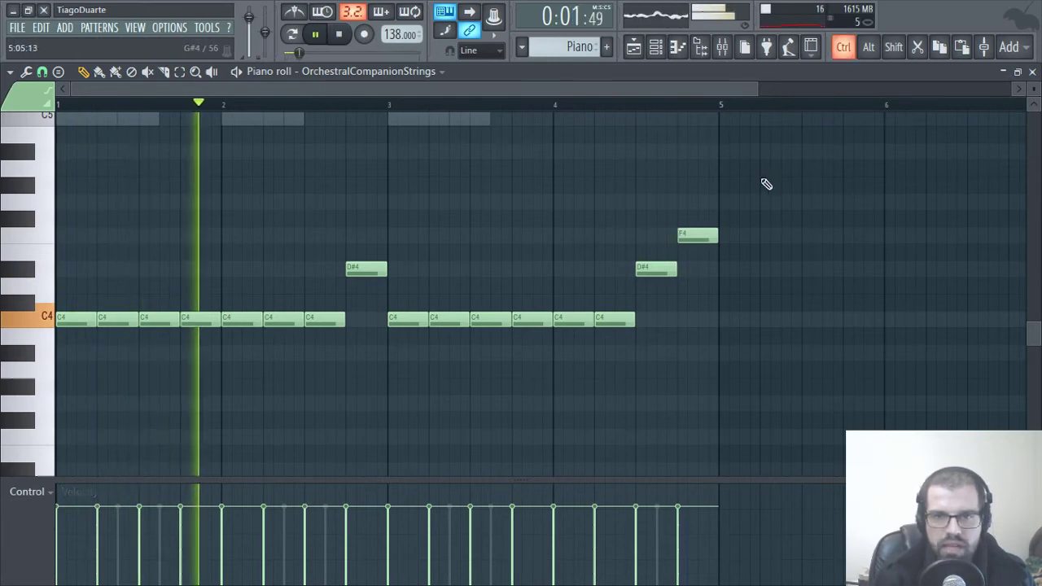
left_click_drag(747, 179, 14, 363)
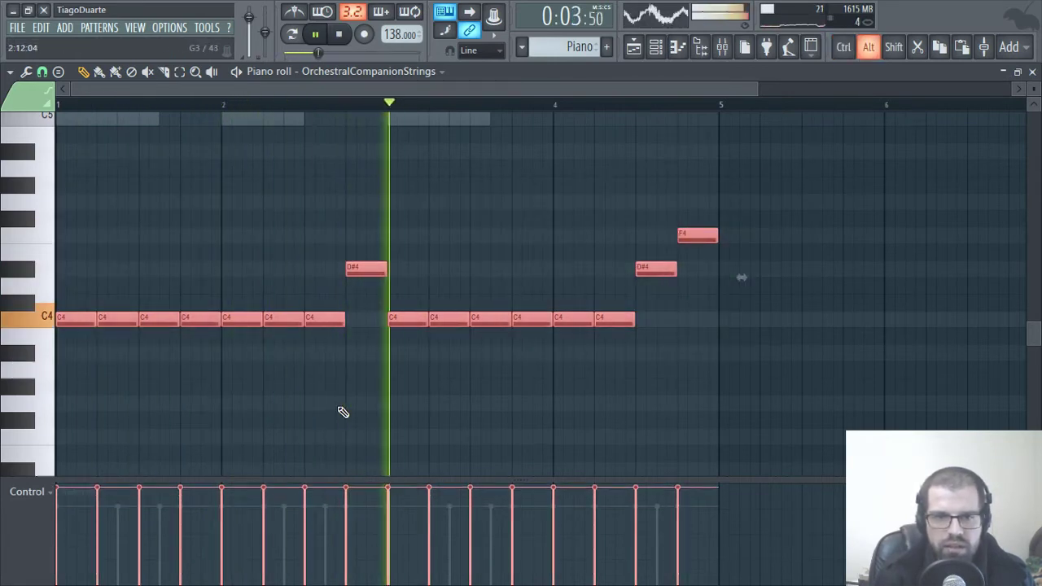
left_click(1033, 72)
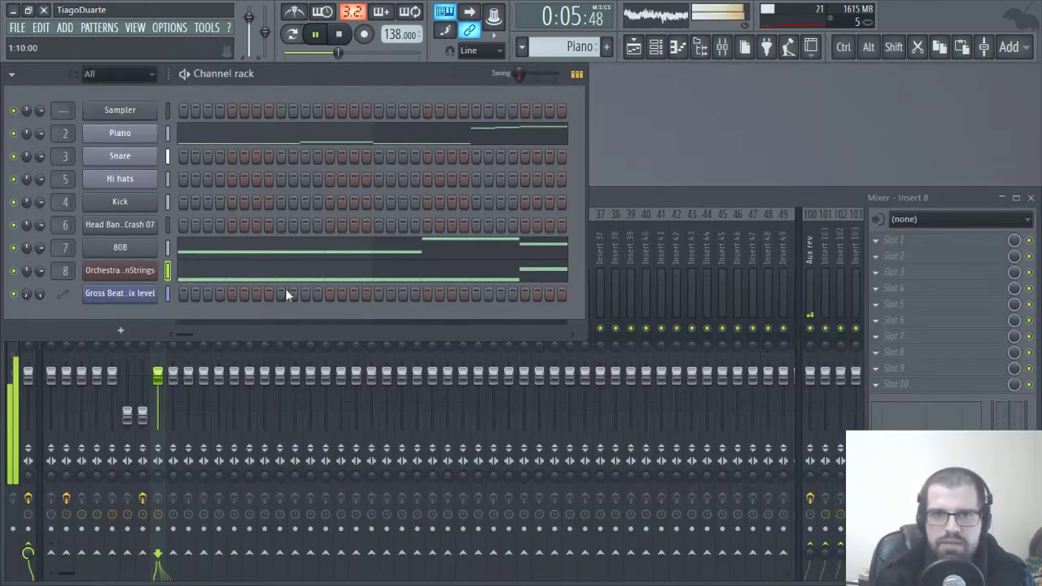
Lower the Insert 8 mixer fader to about -8.8 dB
left_click_drag(157, 375, 157, 398)
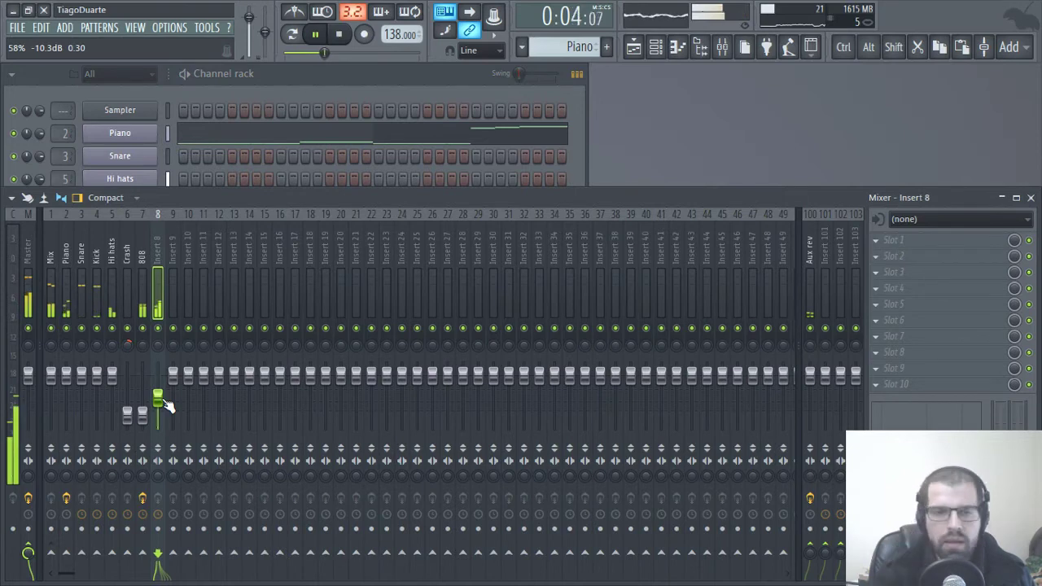
left_click_drag(162, 401, 162, 395)
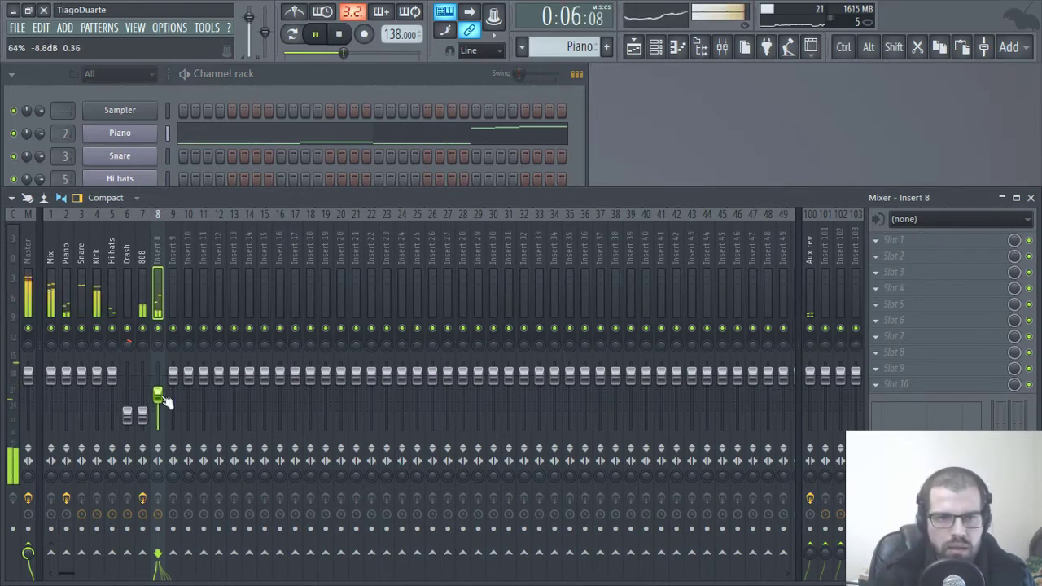
Reopen the strings pattern, raise the velocity of every note to the maximum, and close the piano roll
left_click(409, 103)
left_click(325, 270)
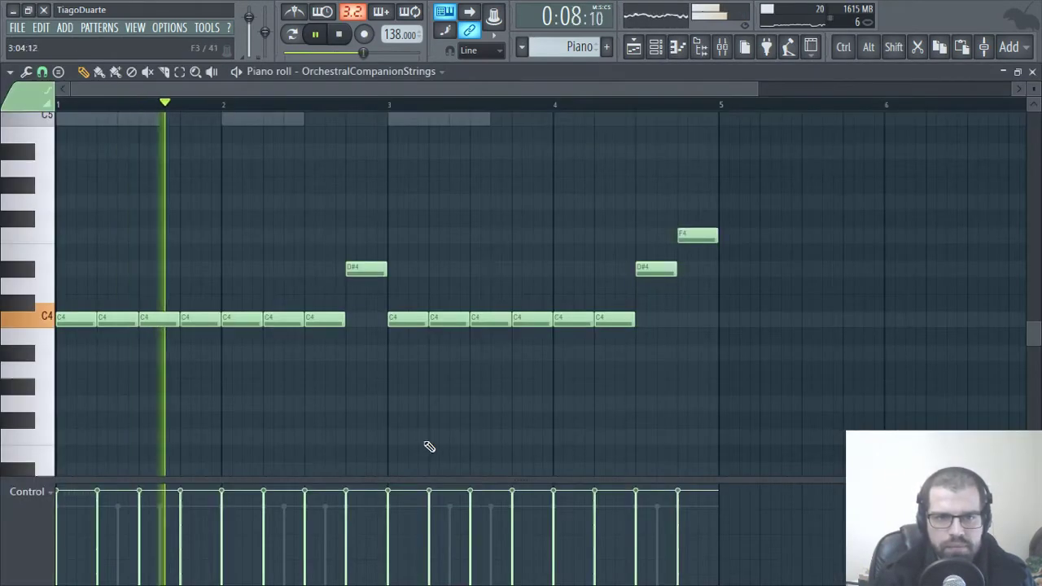
key("ctrl+a")
scroll(603, 363, "up", 2)
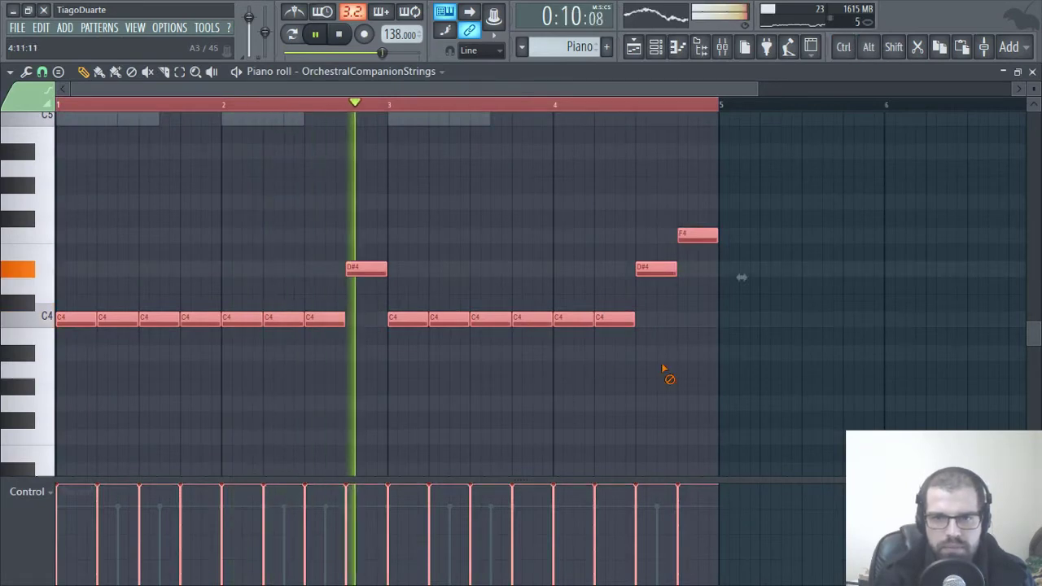
left_click(662, 368, "ctrl")
left_click(1032, 72)
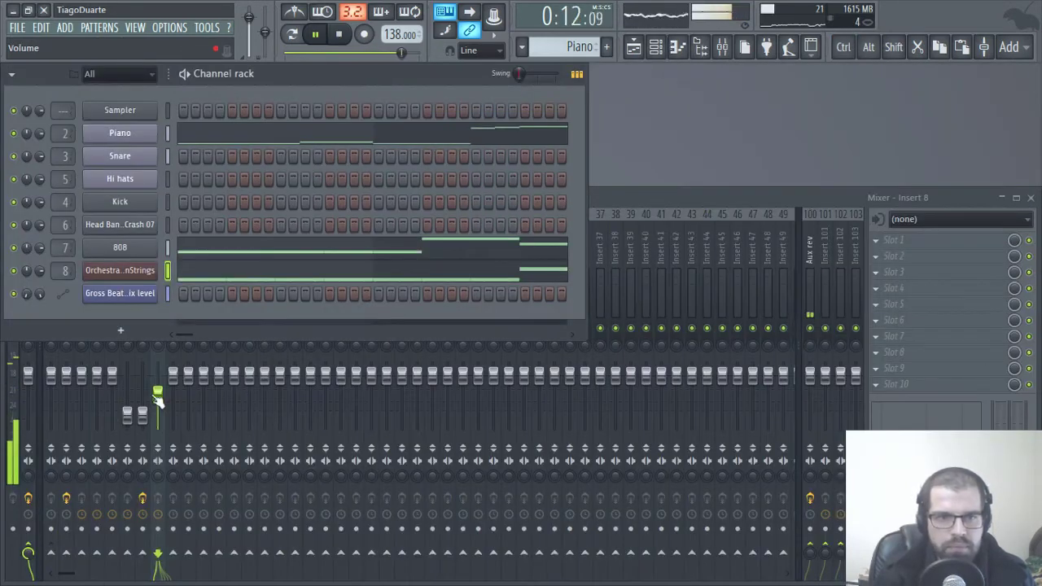
Lower the Insert 8 fader to about -16 dB and route the insert only to the Mix track
left_click_drag(159, 399, 158, 405)
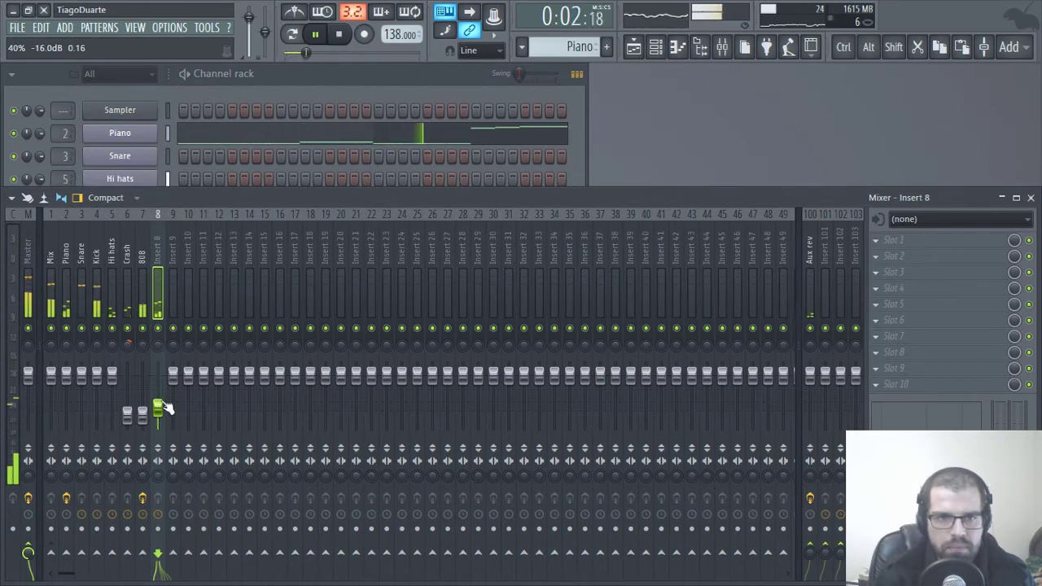
right_click(51, 554)
left_click(98, 528)
Name insert 8 Strings and fine-tune its fader to about -19.1 dB and its panning
double_click(157, 249)
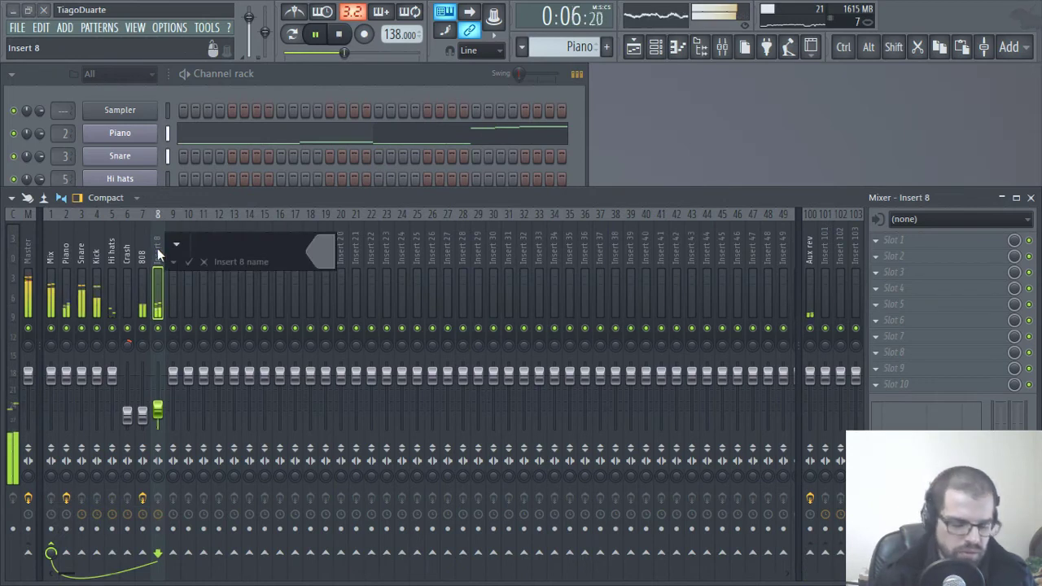
type("Strings")
key("Return")
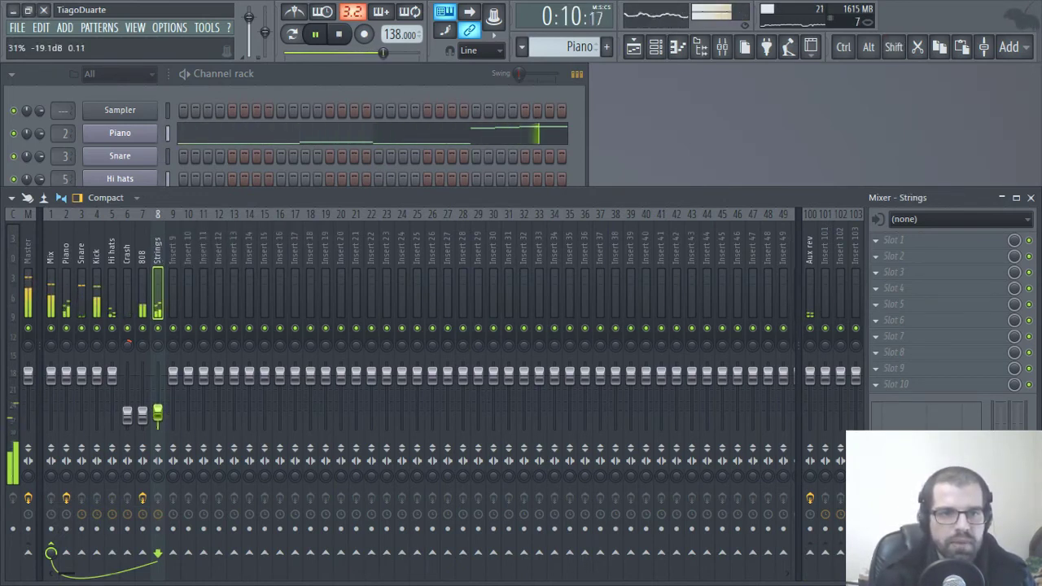
left_click_drag(155, 351, 156, 334)
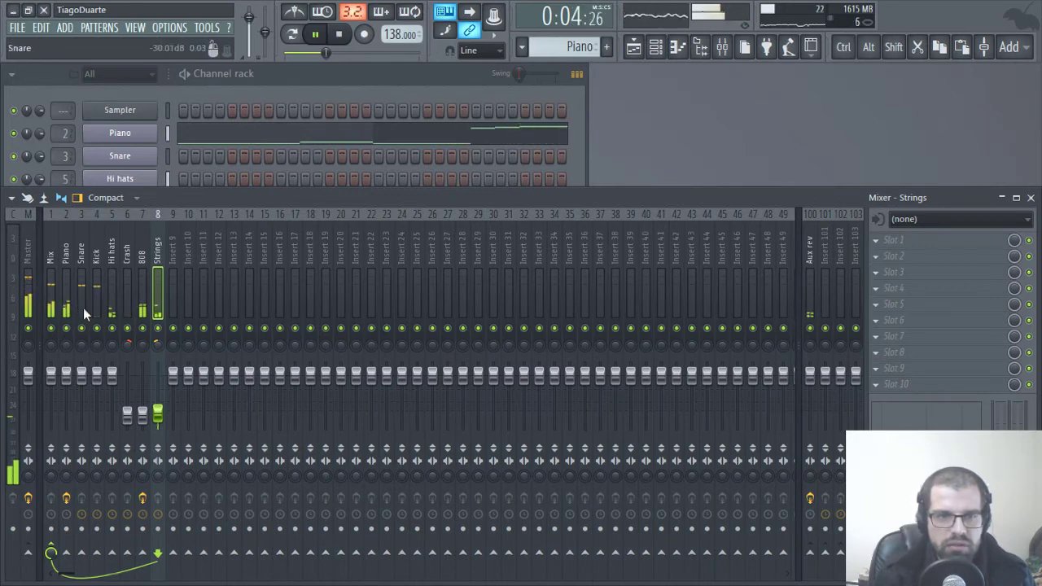
Add Fruity Reeverb 2 to the first effect slot of the Strings insert and adjust its wet level
left_click(878, 242)
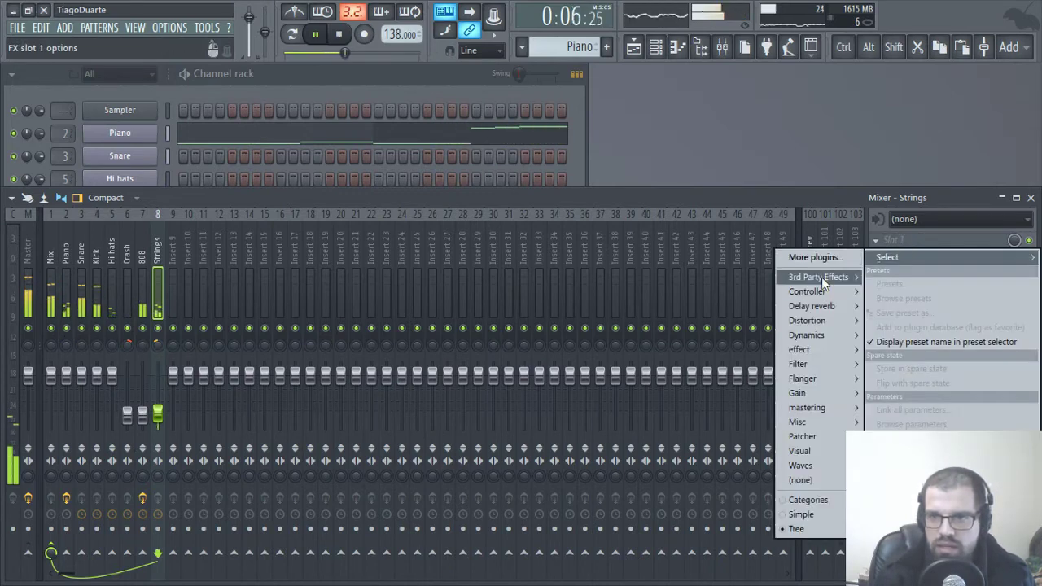
mouse_move(825, 310)
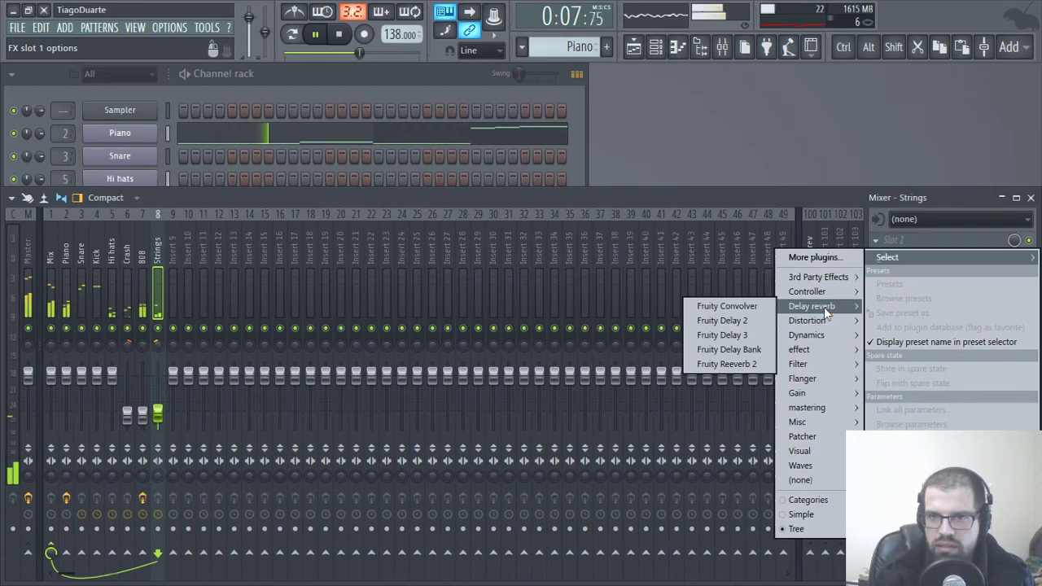
left_click(727, 363)
left_click_drag(400, 176, 400, 196)
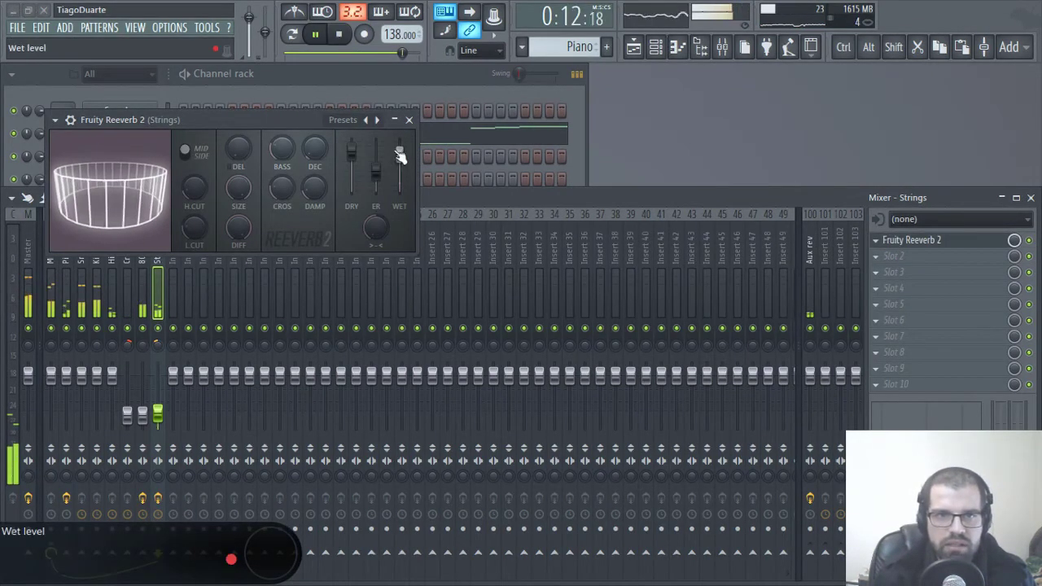
left_click(409, 120)
Add FidelityEQ to the second effect slot of the Strings insert with its high-pass filter on at about 234 Hz
left_click(910, 256)
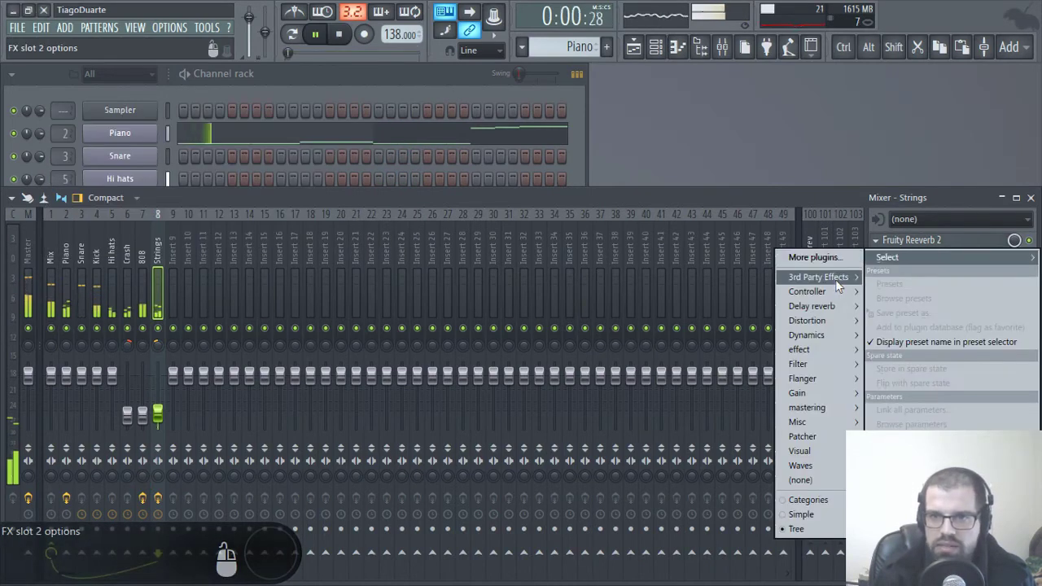
mouse_move(818, 277)
left_click(716, 364)
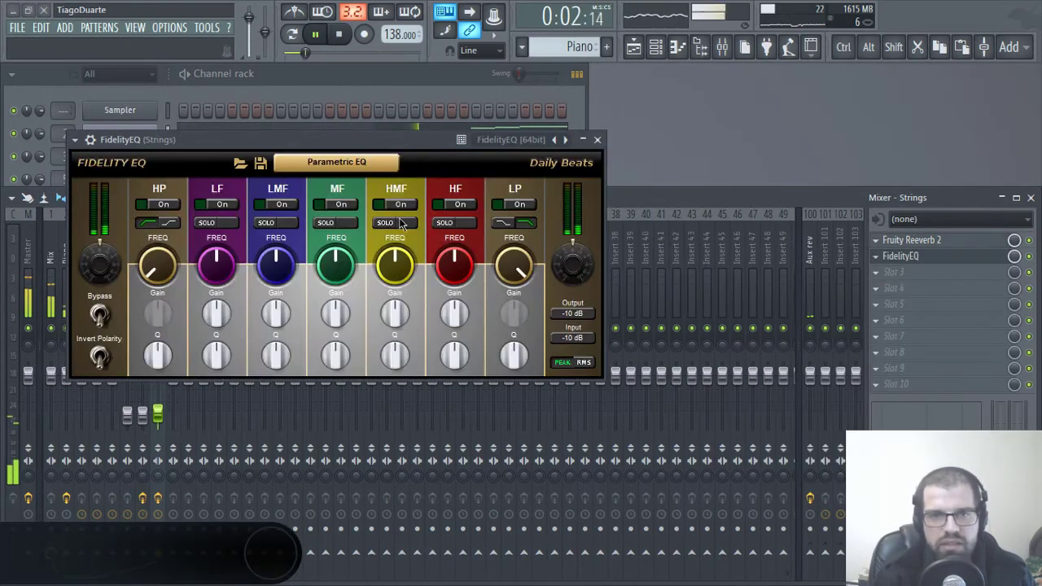
left_click_drag(289, 140, 449, 145)
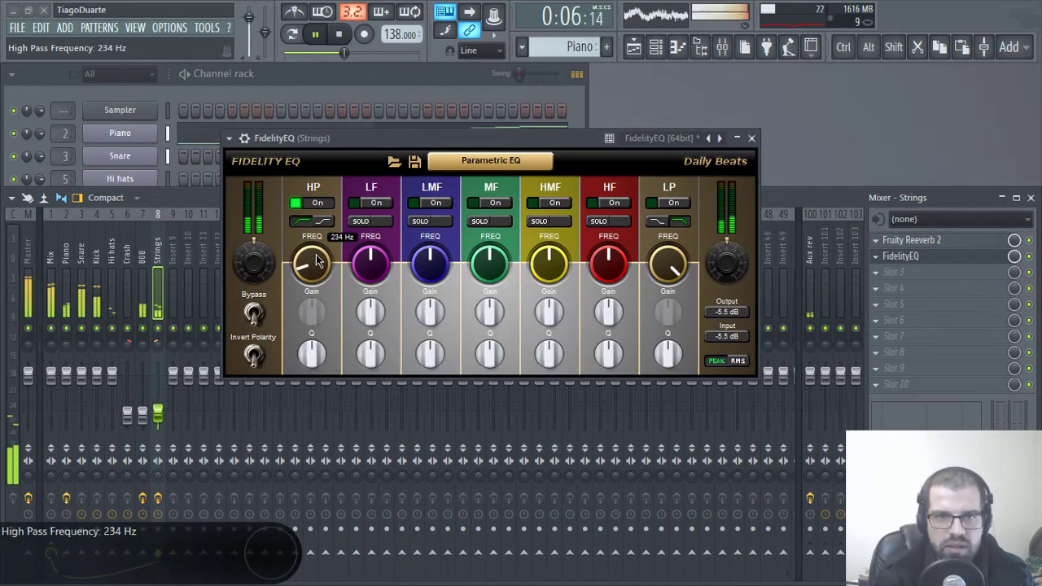
left_click(751, 138)
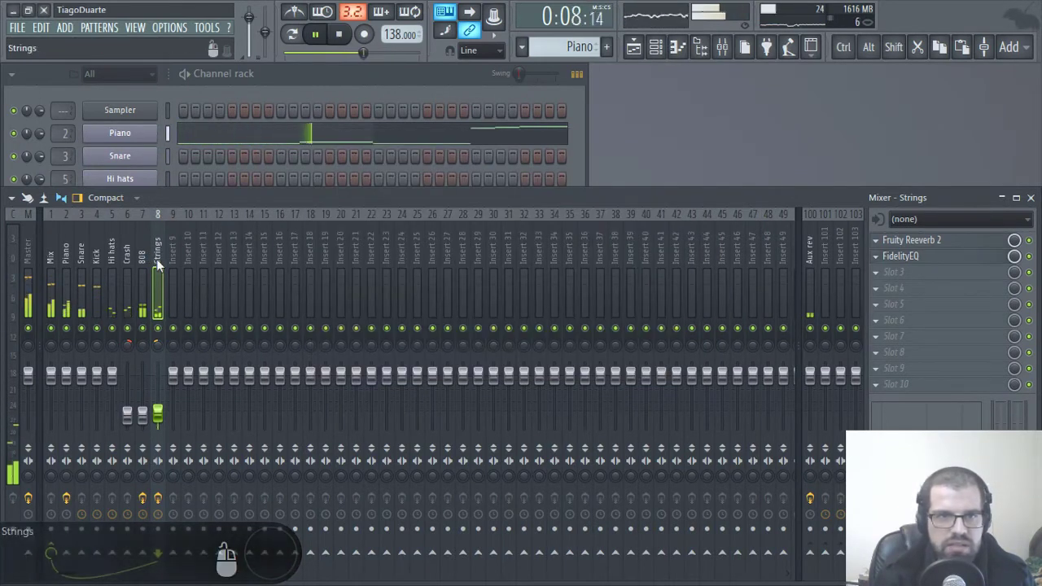
Cut the 808 and strings notes from the Piano pattern and give the 808 notes a new pattern named 808
left_click(349, 91)
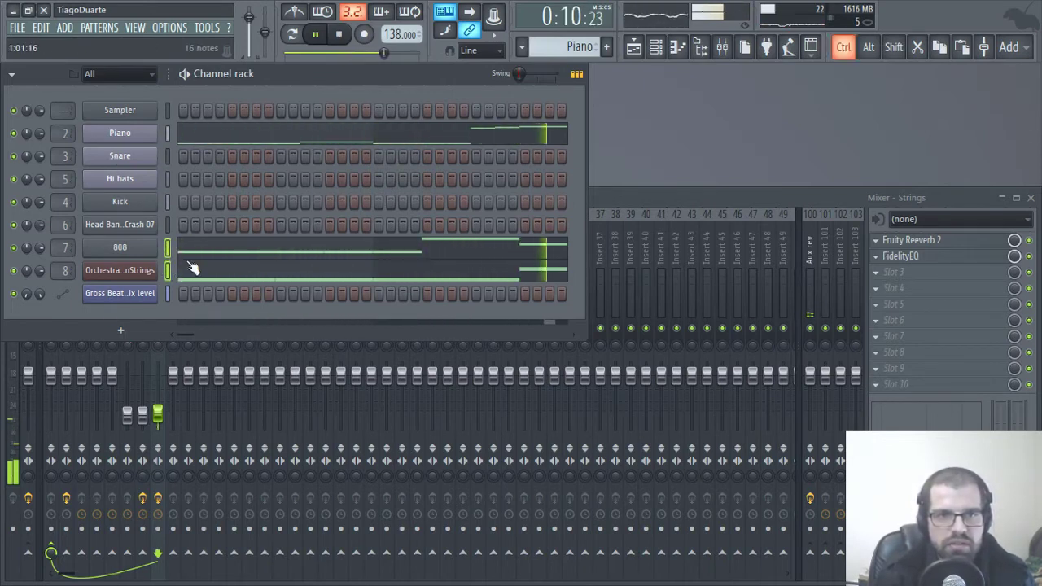
key("ctrl+x")
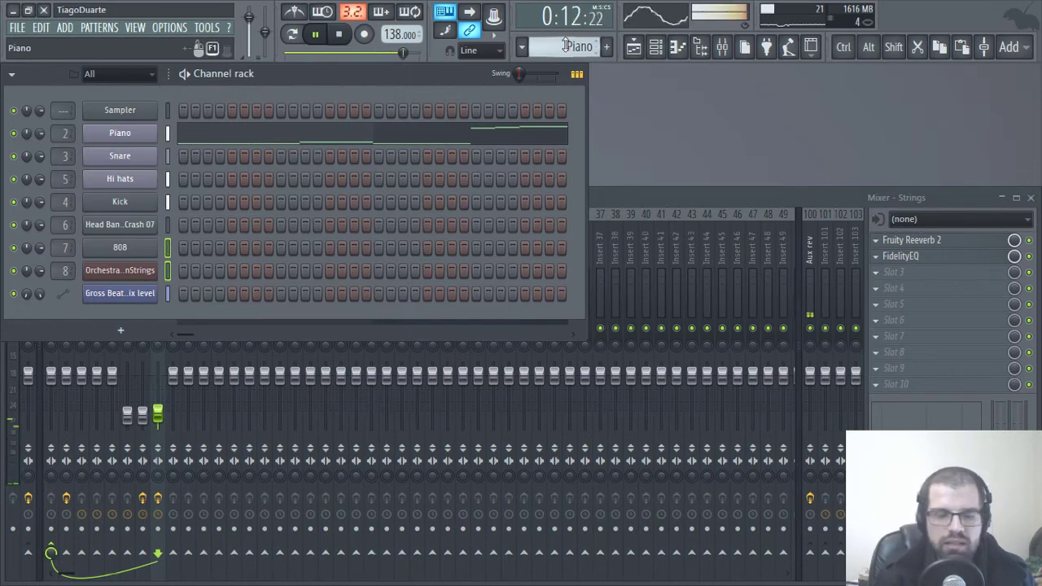
key("F4")
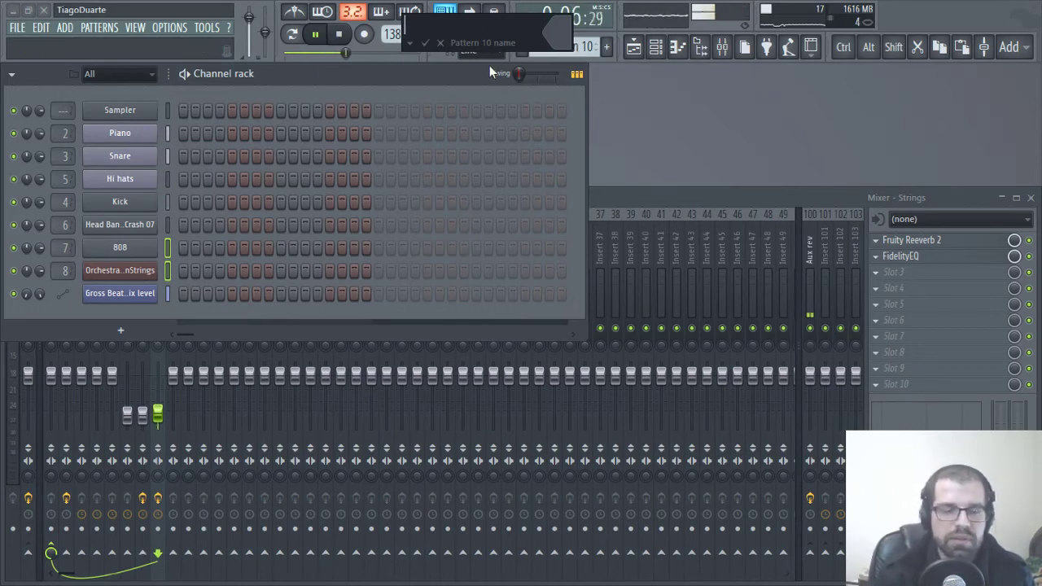
type("8")
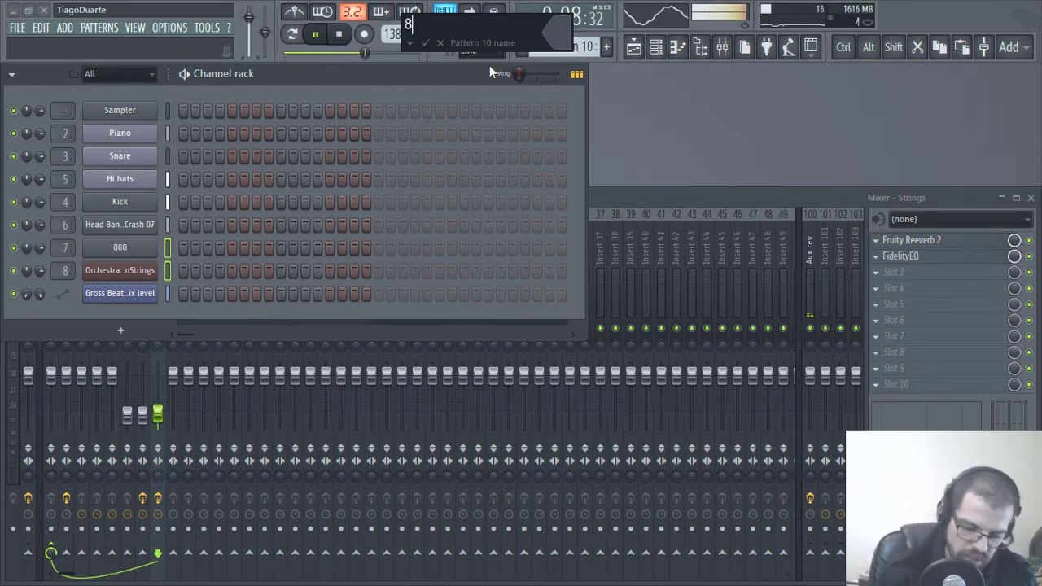
type("08")
key("Return")
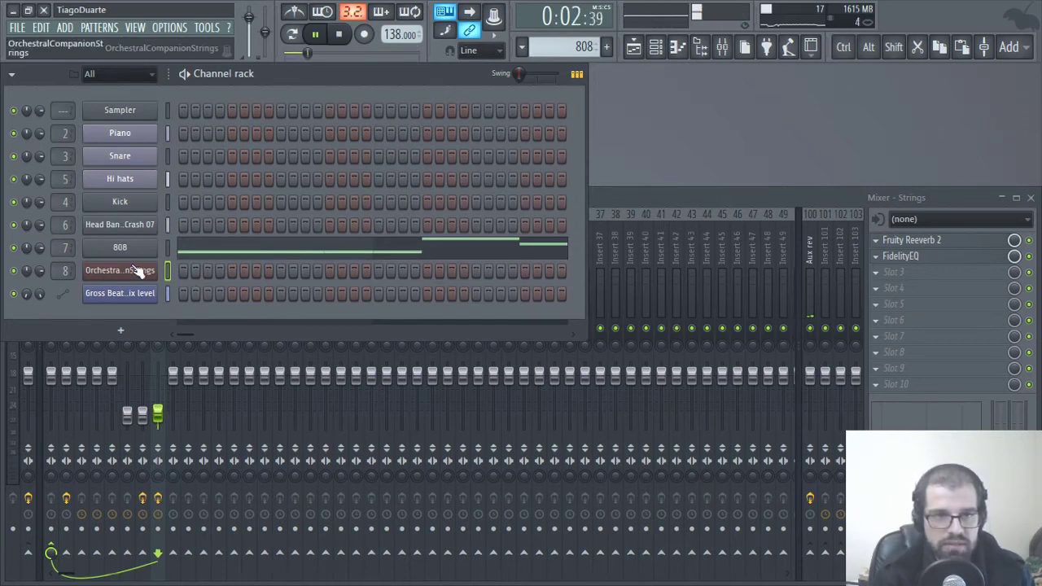
Rename the orchestral strings channel as Strings
key("F2")
type("Strings")
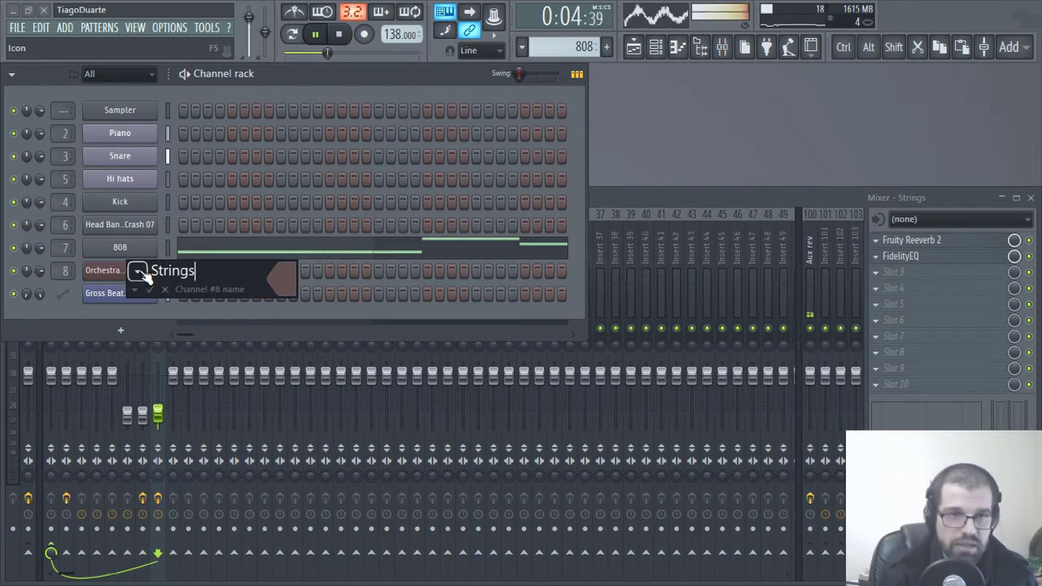
key("Return")
Create a new pattern named Strings and paste the strings notes into it
key("F4")
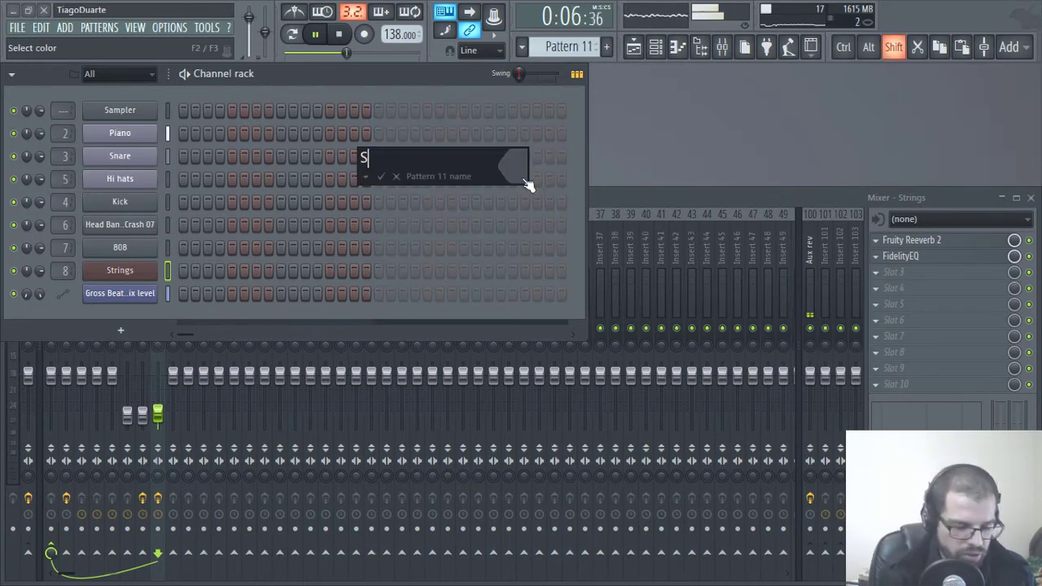
type("Strings")
key("Return")
key("ctrl+v")
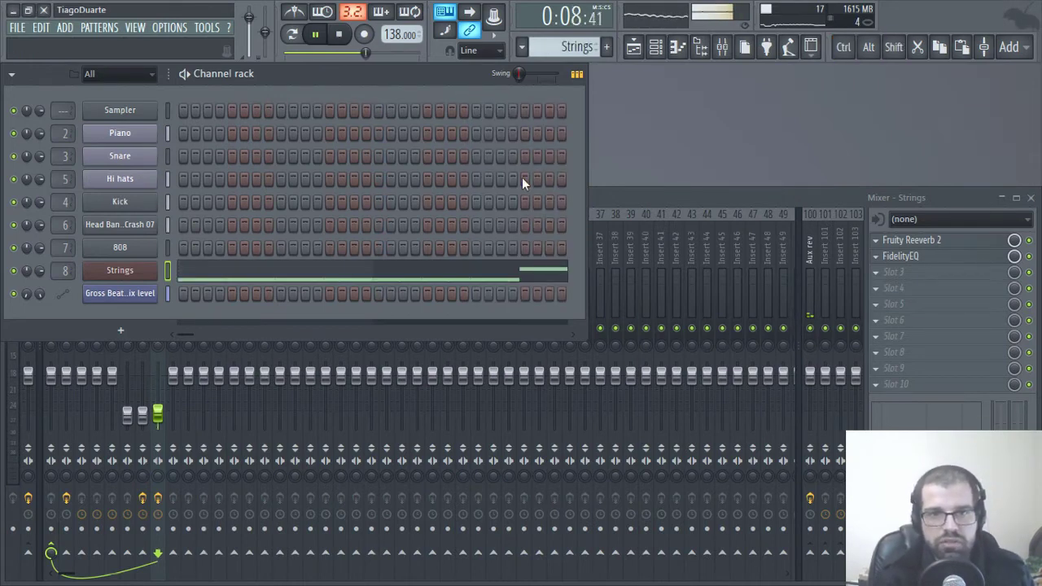
Place the Strings pattern on playlist track 8 and the 808 pattern on track 7, each at bars 1 and 5
left_click(634, 47)
left_click(254, 527)
scroll(268, 518, "down", 3)
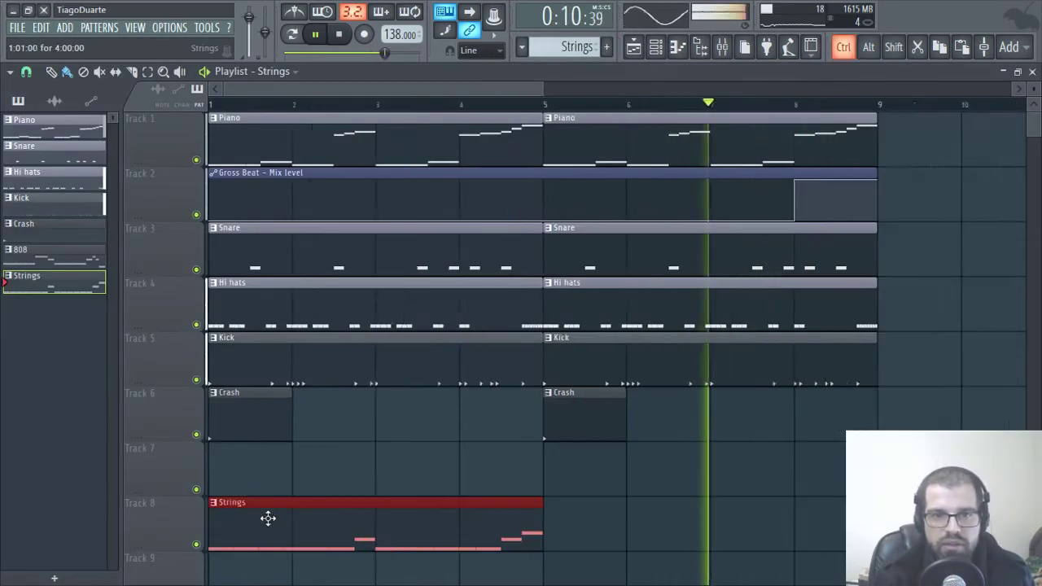
left_click(421, 533)
key("KP_Subtract")
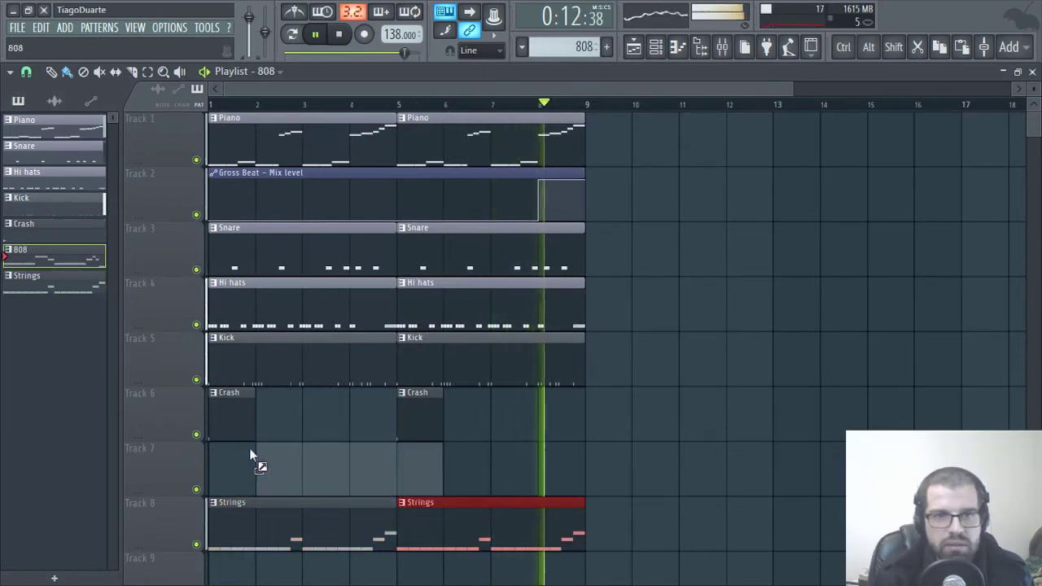
left_click(226, 461)
left_click(424, 471)
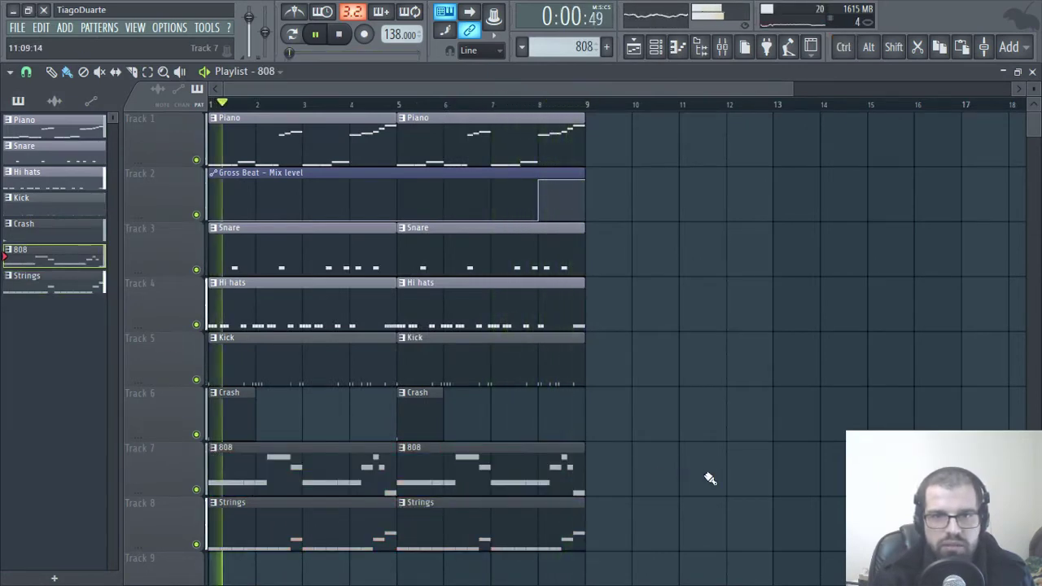
scroll(643, 521, "down", 1, "ctrl")
left_click_drag(574, 538, 127, 102, "ctrl")
key("ctrl+d")
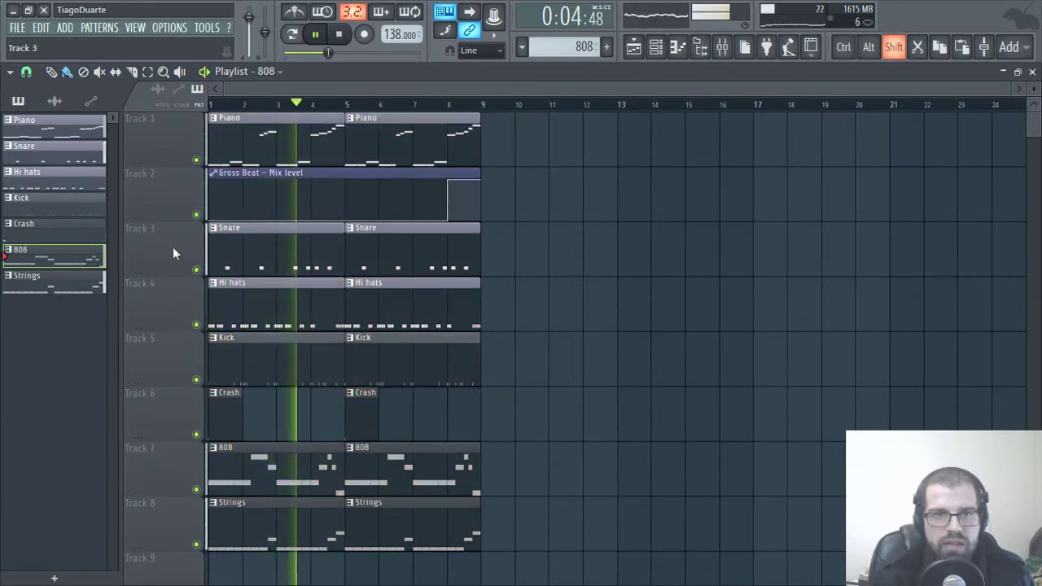
Reorder the playlist tracks so that Kick, Snare, Hi hats and Crash come first, followed by Piano and its Gross Beat automation
left_click_drag(172, 247, 170, 138)
left_click_drag(147, 276, 172, 193)
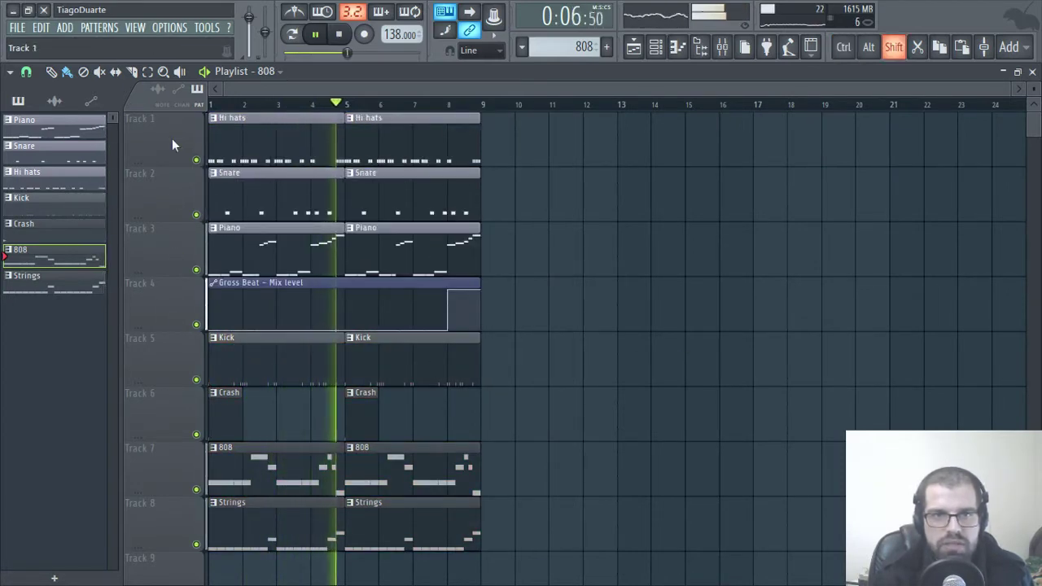
left_click_drag(172, 382, 163, 139)
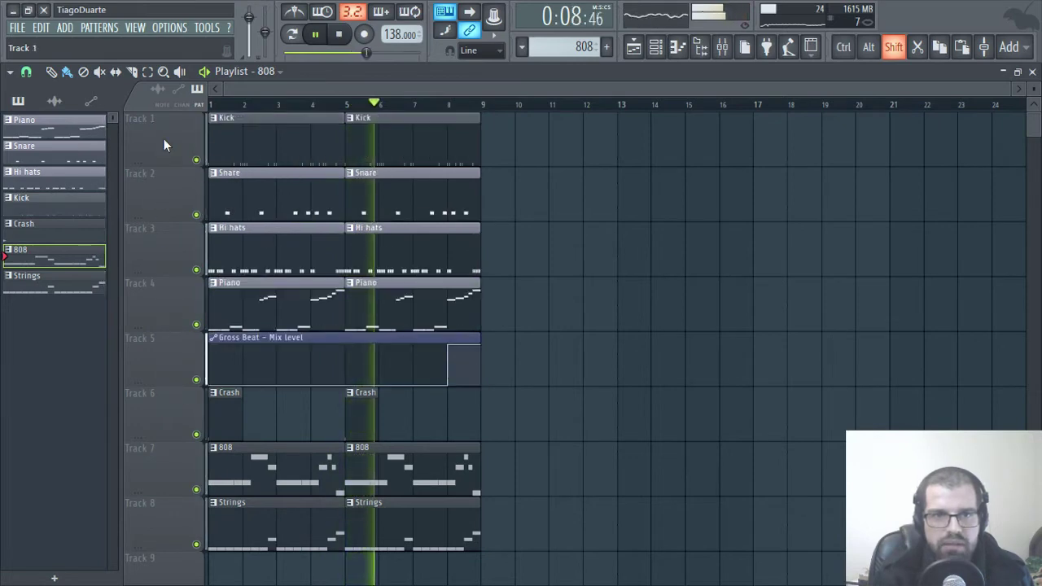
left_click_drag(172, 432, 297, 319)
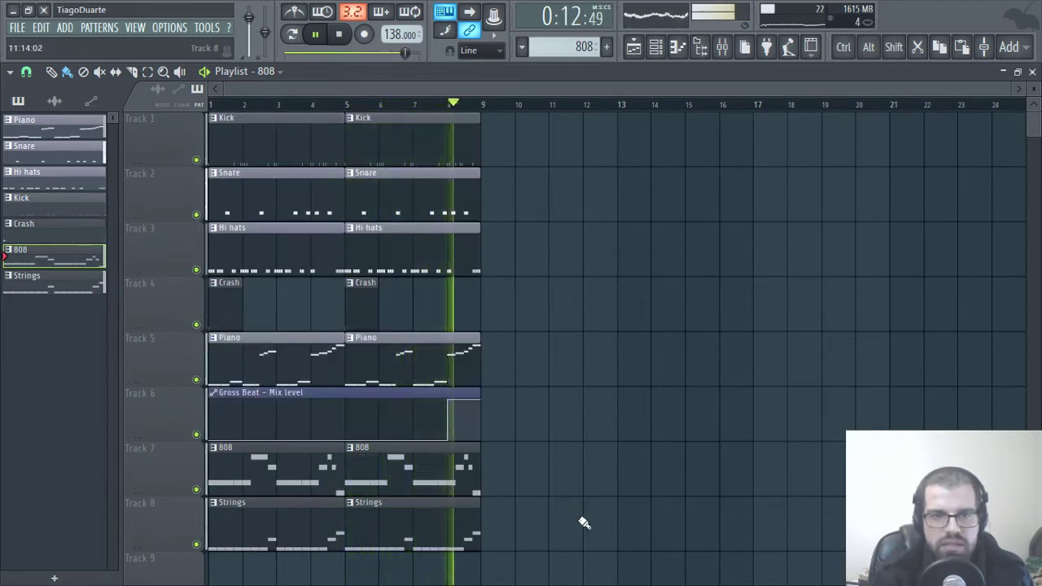
Duplicate the whole eight-bar arrangement three times so that it fills the playlist through bar 32
left_click_drag(536, 583, 208, 116)
left_click_drag(236, 158, 793, 163)
scroll(756, 253, "down", 3)
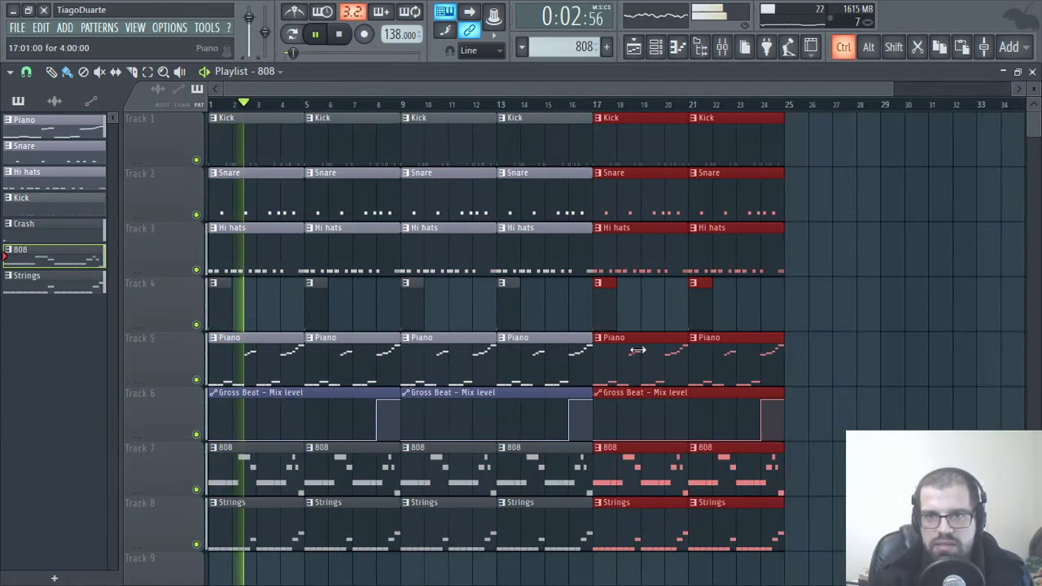
left_click_drag(573, 201, 734, 198)
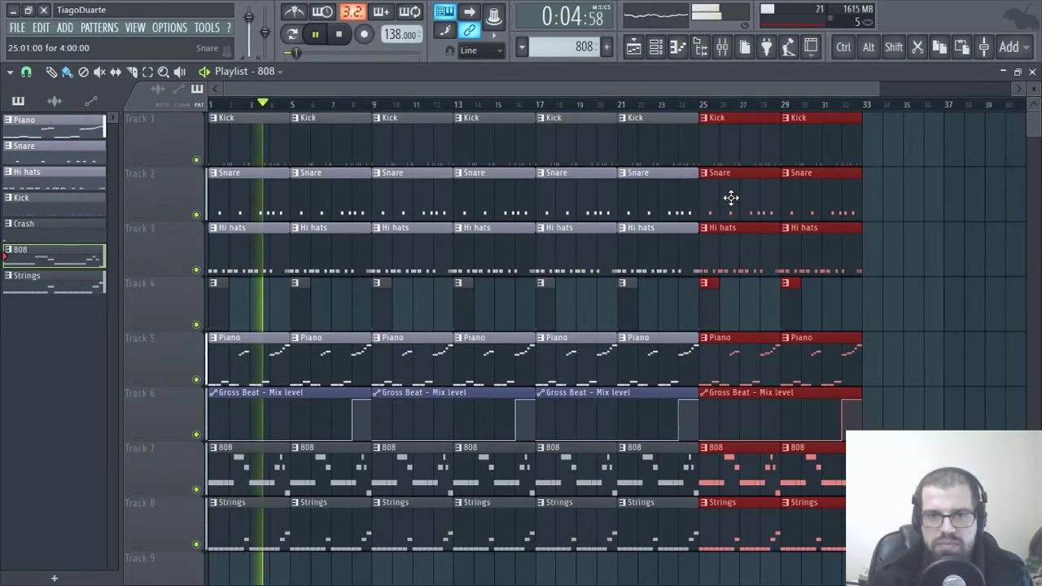
scroll(556, 372, "down", 2)
left_click(830, 446, "ctrl")
Stop playback and delete the Crash, Hi hats, Snare and Kick clips from the first four bars
scroll(269, 385, "up", 1)
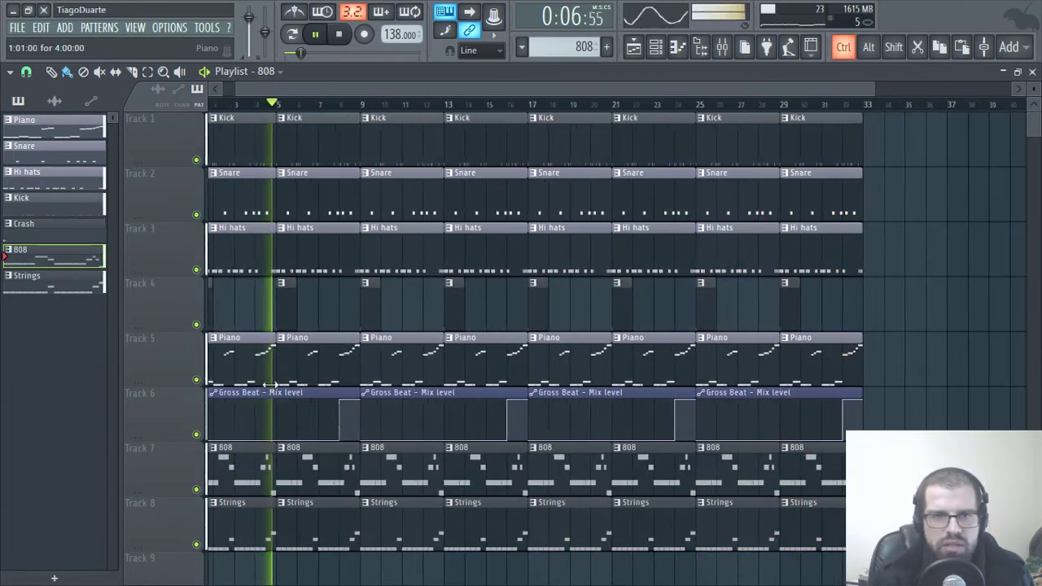
scroll(562, 370, "left", 1)
key("space")
scroll(251, 302, "up", 2)
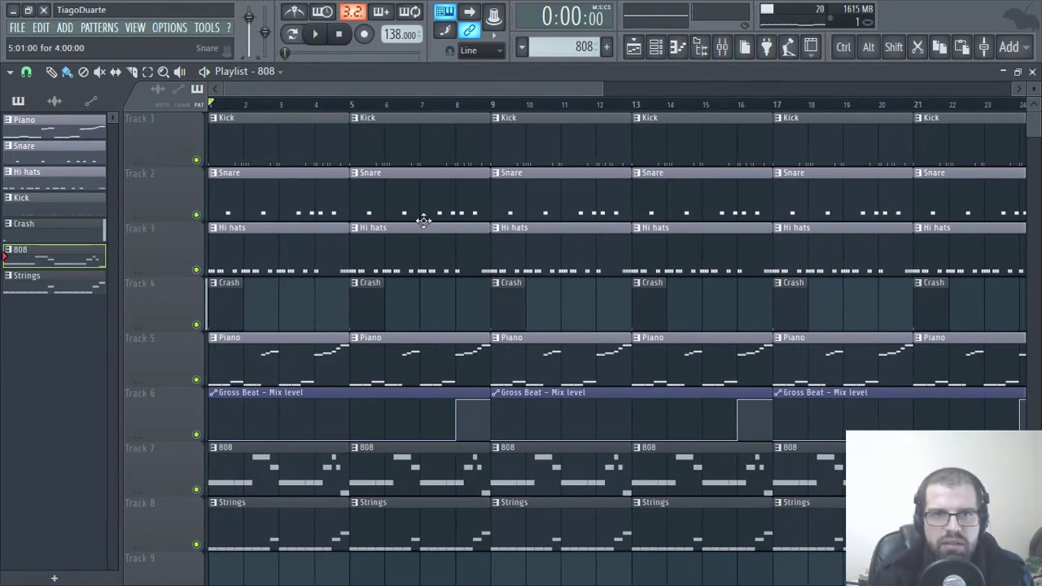
right_click(222, 308)
right_click(267, 238)
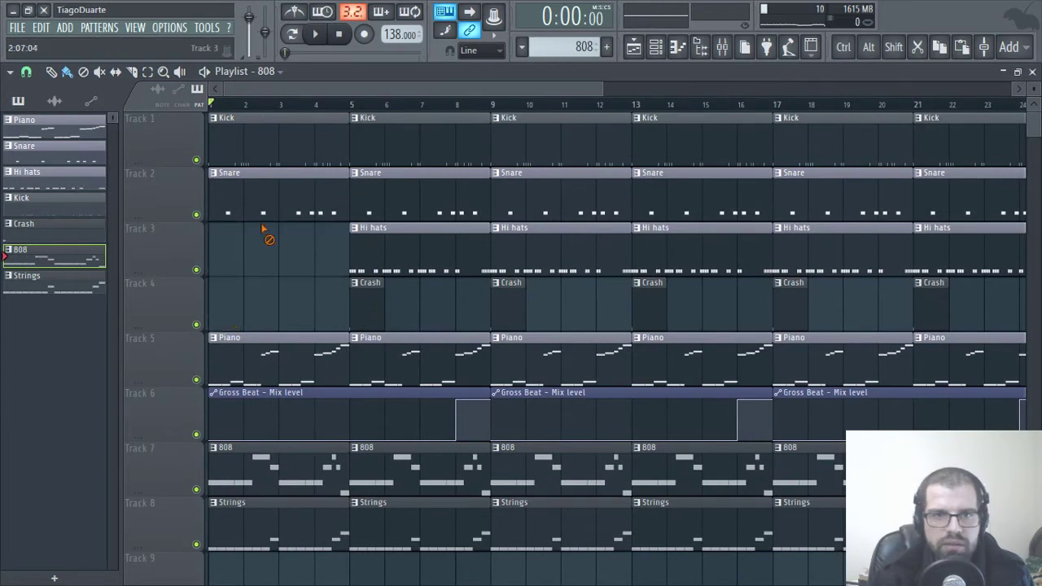
right_click(285, 185)
right_click(300, 130)
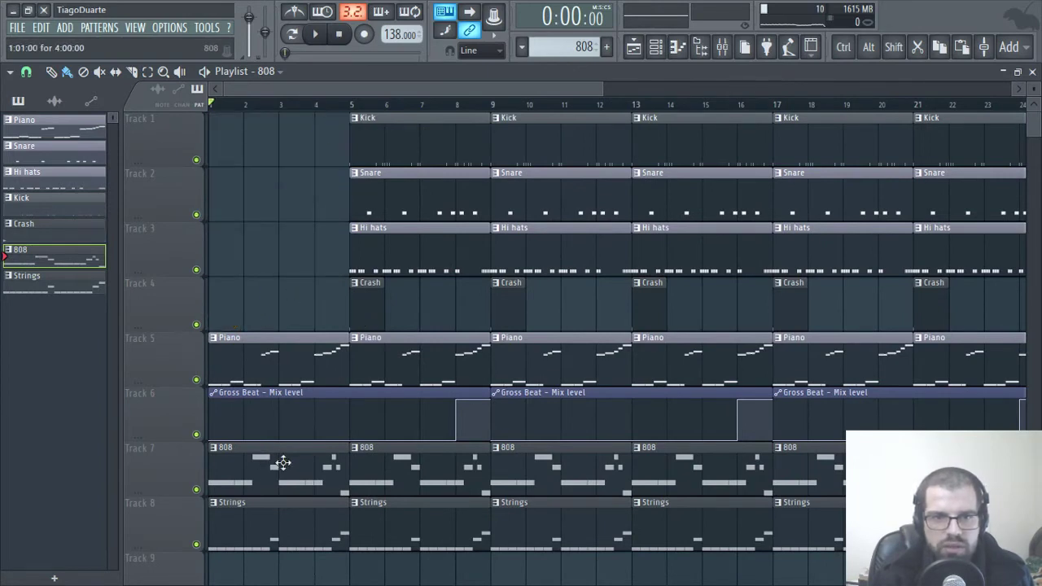
Add a Gross Beat mix level automation clip, keep only its last four bars, and move it to bar 1 of track 9
scroll(415, 429, "down", 6)
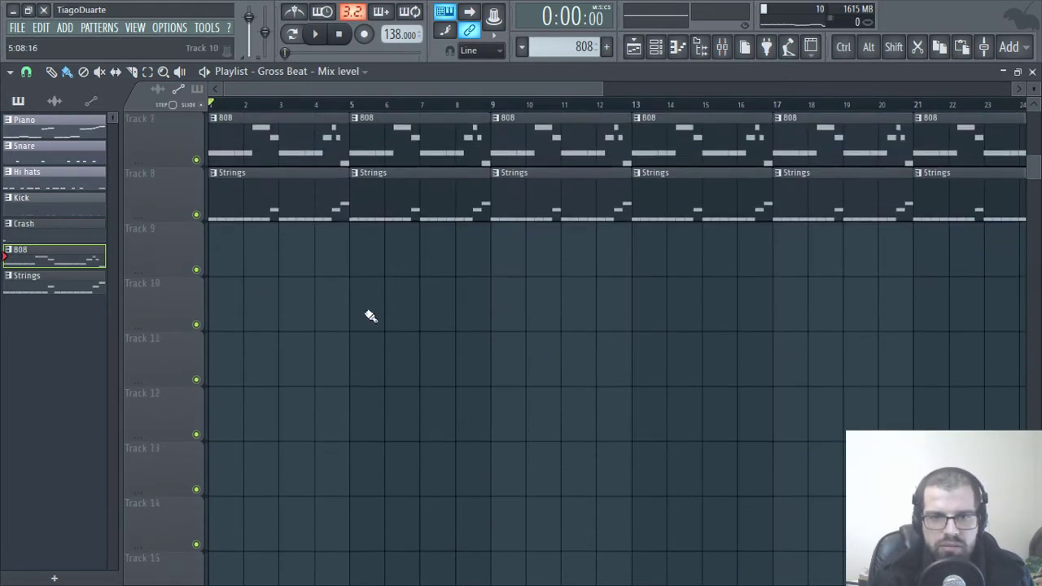
left_click(367, 315)
right_click(423, 314)
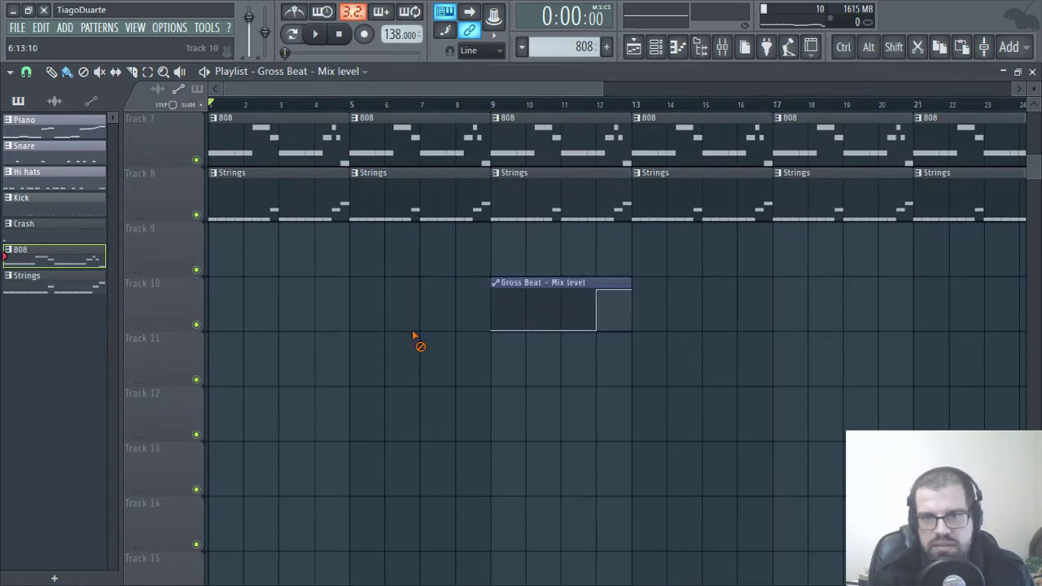
left_click_drag(564, 287, 249, 227)
Shift all Gross Beat automation clips on track 6 to start at bar 5 and move the four-bar clip before them
scroll(530, 428, "up", 6)
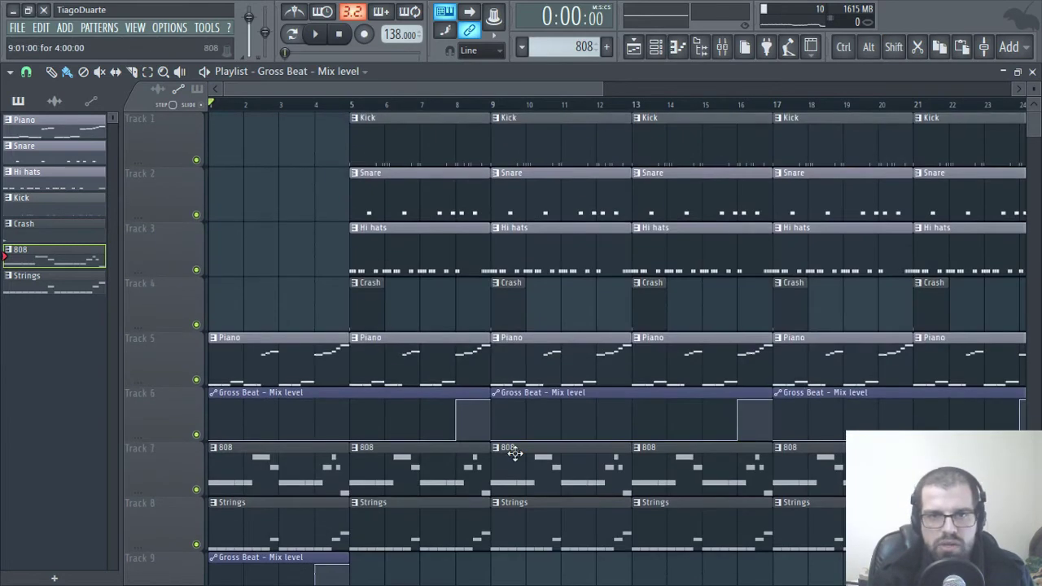
left_click(373, 423, "ctrl")
left_click_drag(341, 393, 476, 393)
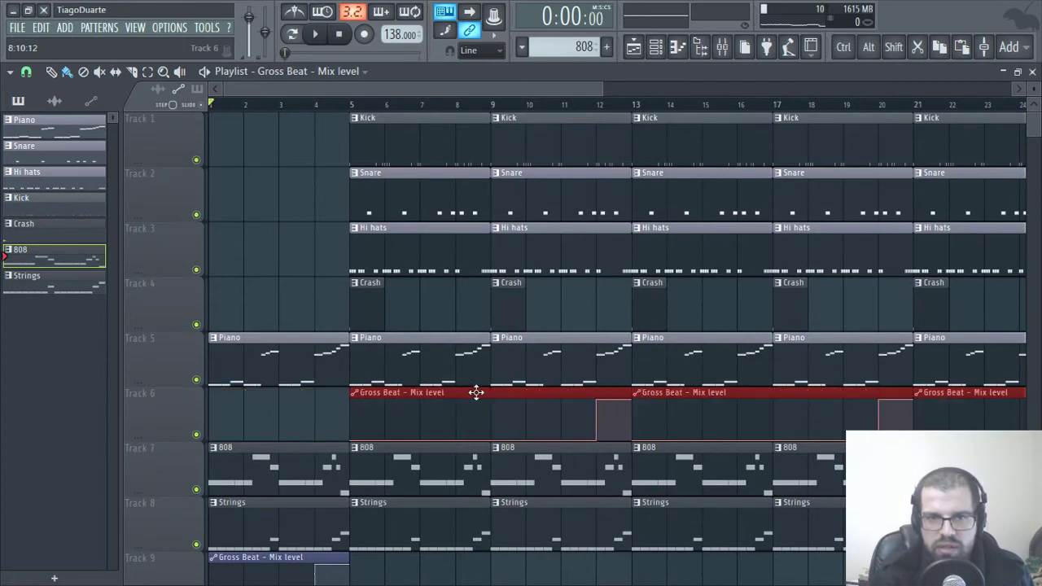
left_click(294, 416)
left_click_drag(258, 560, 230, 381)
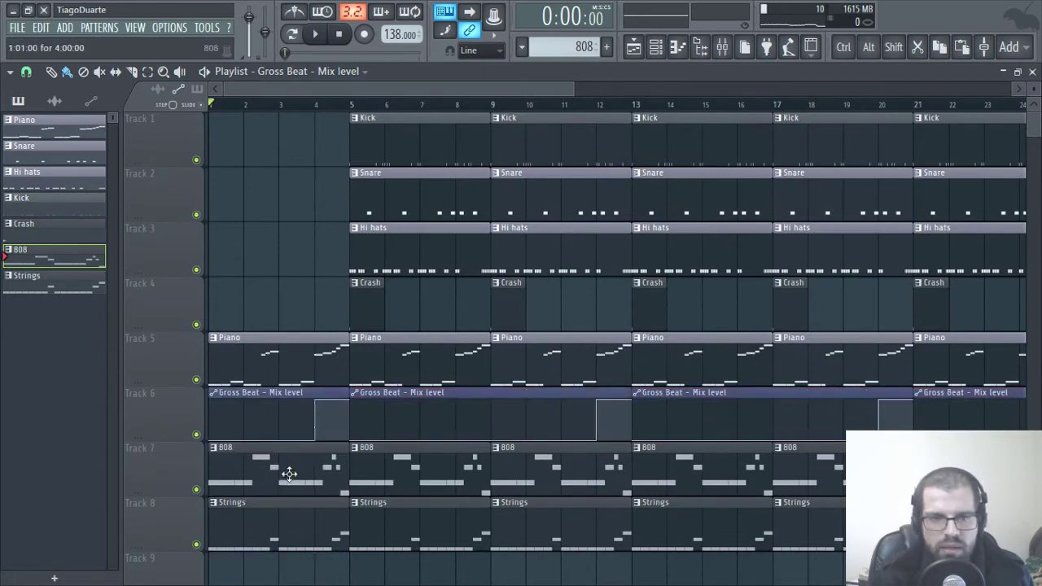
Delete the 808 clip from bars 1 to 4, and remove and put back the Strings clip there
right_click(289, 473)
right_click(292, 538)
left_click(397, 534)
left_click(288, 530)
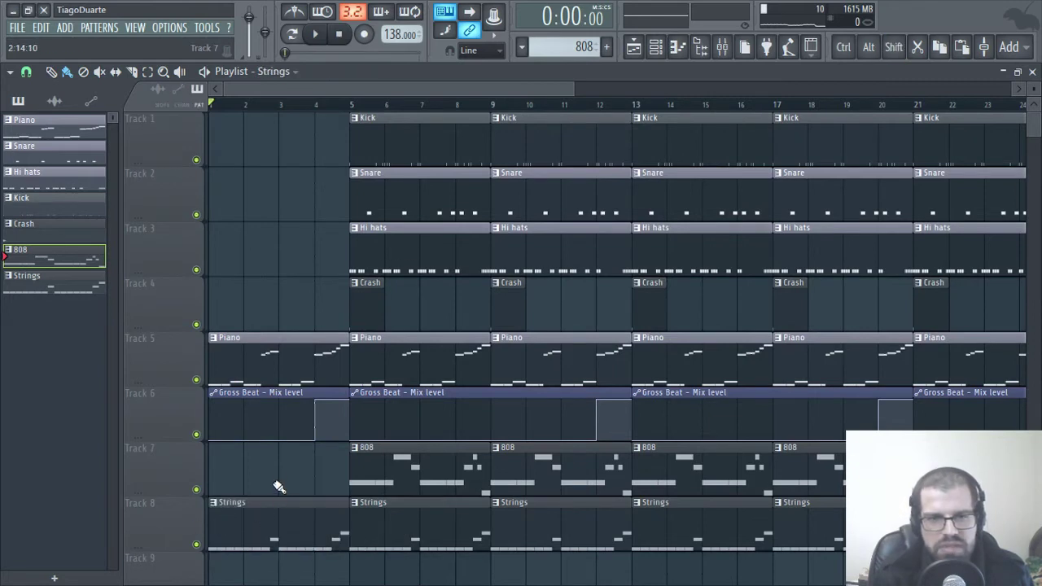
key("space")
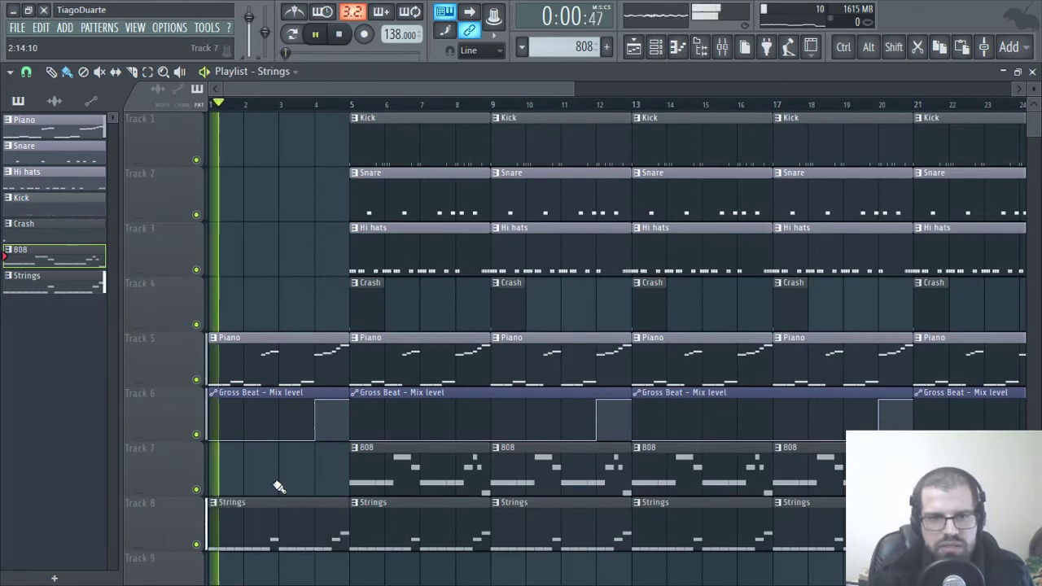
right_click(277, 383)
key("space")
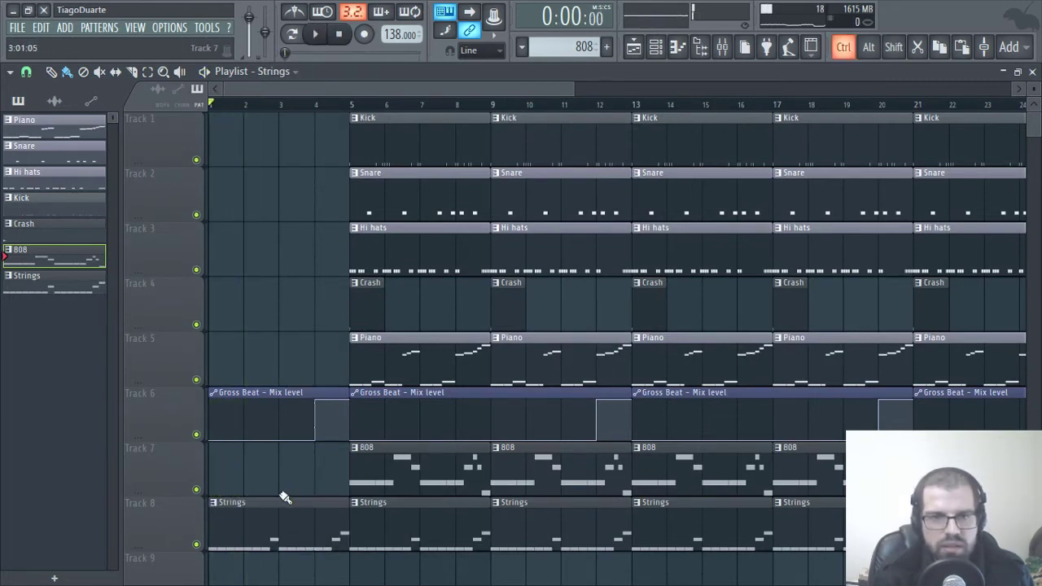
key("ctrl+z")
Delete the Strings clips from bars 1 to 12 on track 8 and play the song from the start
right_click(285, 499)
key("space")
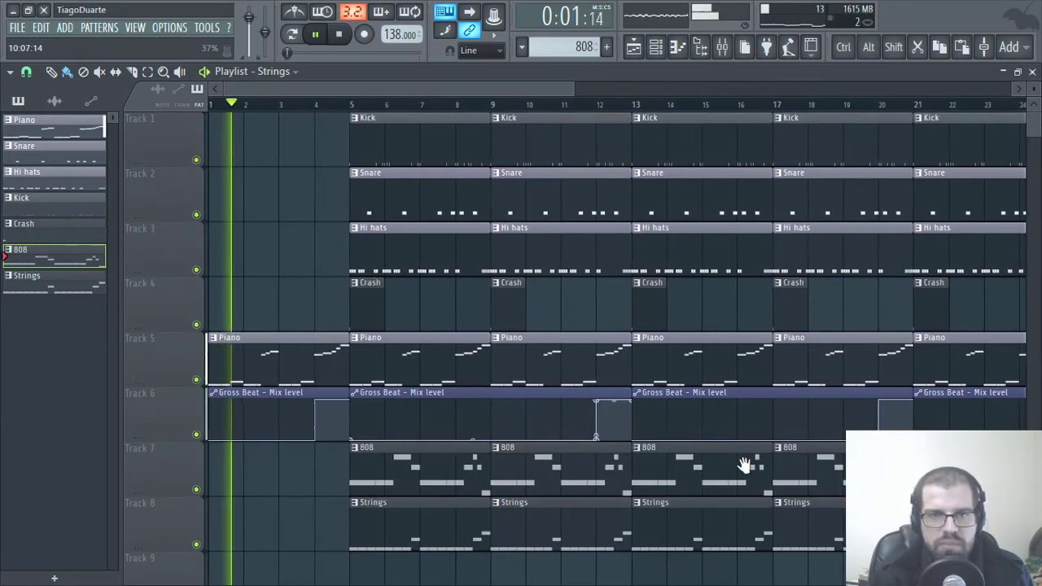
scroll(526, 428, "down", 2)
right_click(377, 547)
right_click(496, 540)
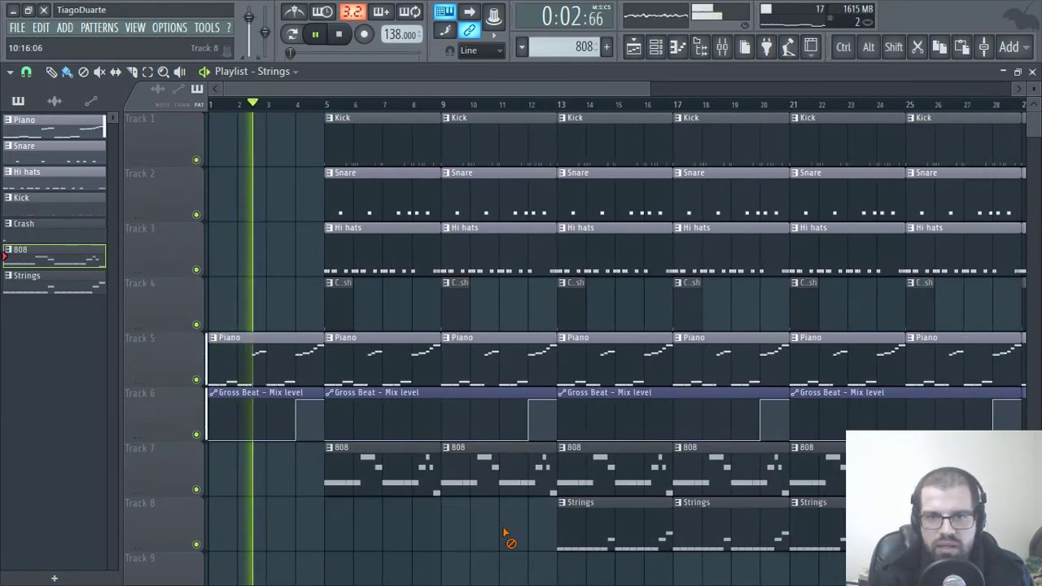
Delete the Strings clips from bars 13 to 20 on track 8 and all clips from bar 29 onward on every track
right_click(618, 540)
right_click(721, 540)
scroll(611, 526, "down", 3)
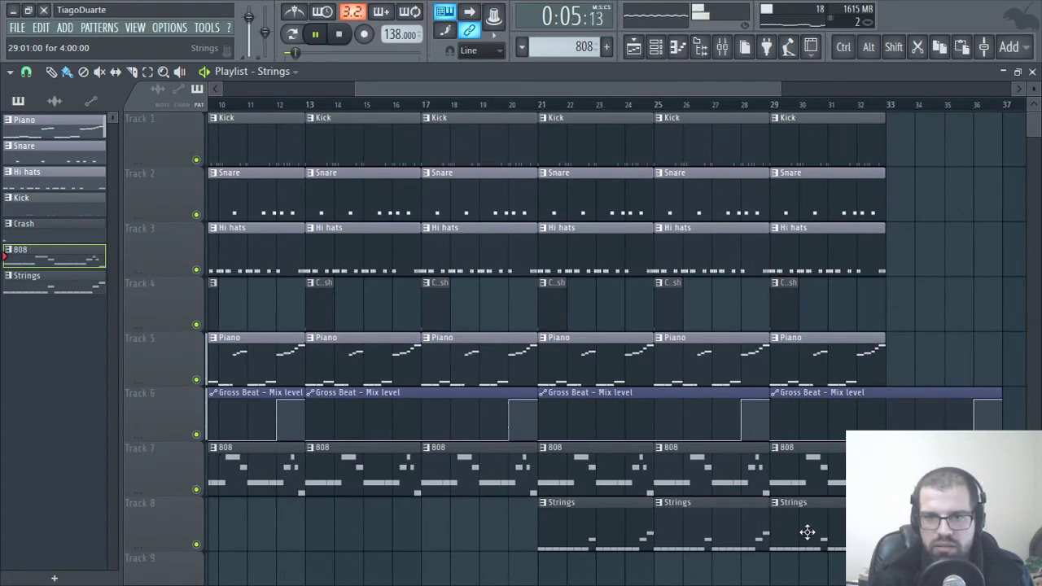
right_click(807, 532)
right_click(814, 472)
right_click(818, 415)
right_click(820, 358)
right_click(824, 252)
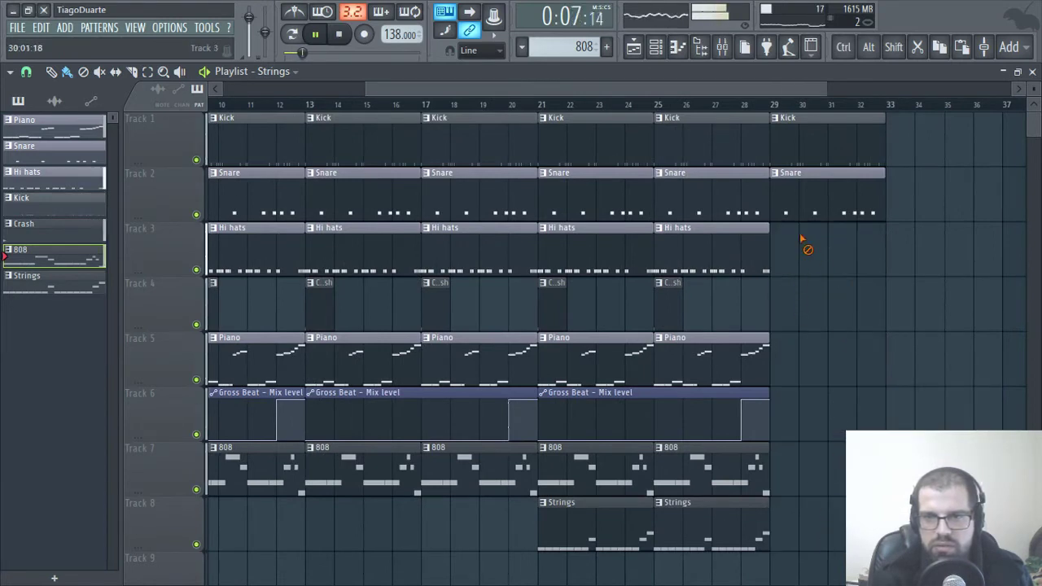
right_click(807, 195)
right_click(818, 145)
Delete the Crash clips at bars 9 and 17 on track 4
right_click(805, 333, "ctrl")
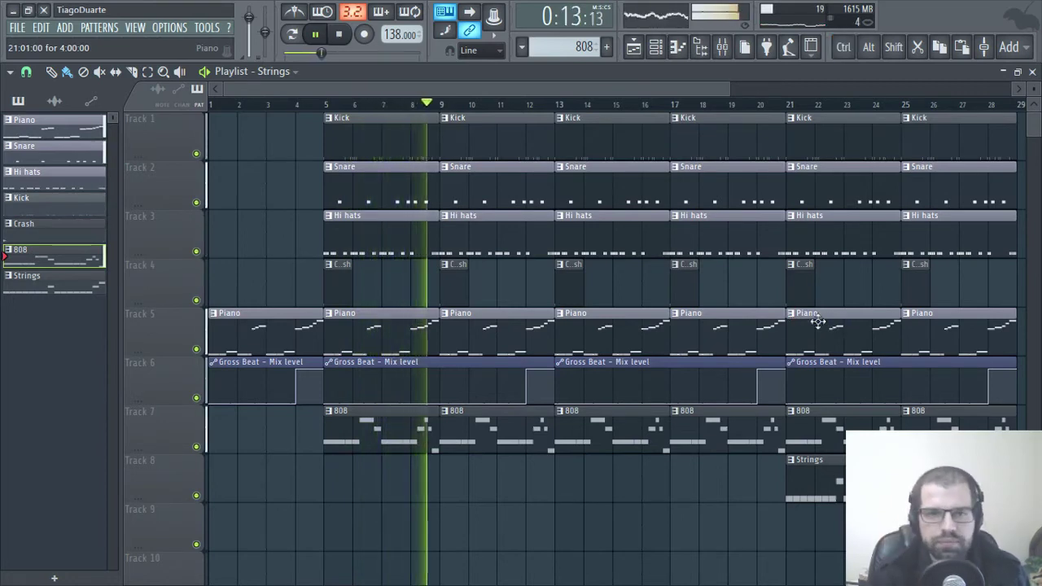
scroll(513, 463, "down", 2)
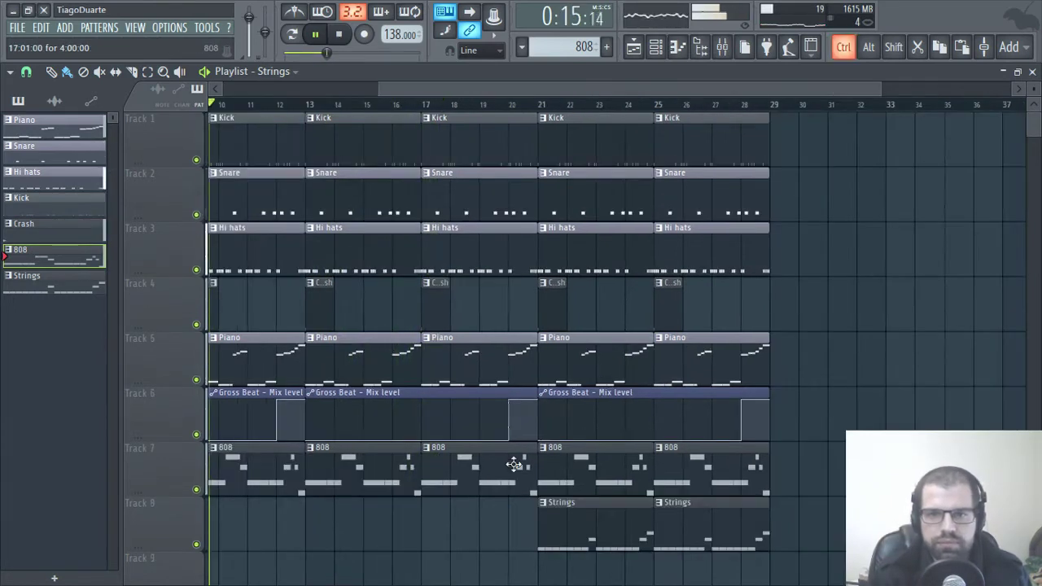
scroll(513, 462, "up", 2)
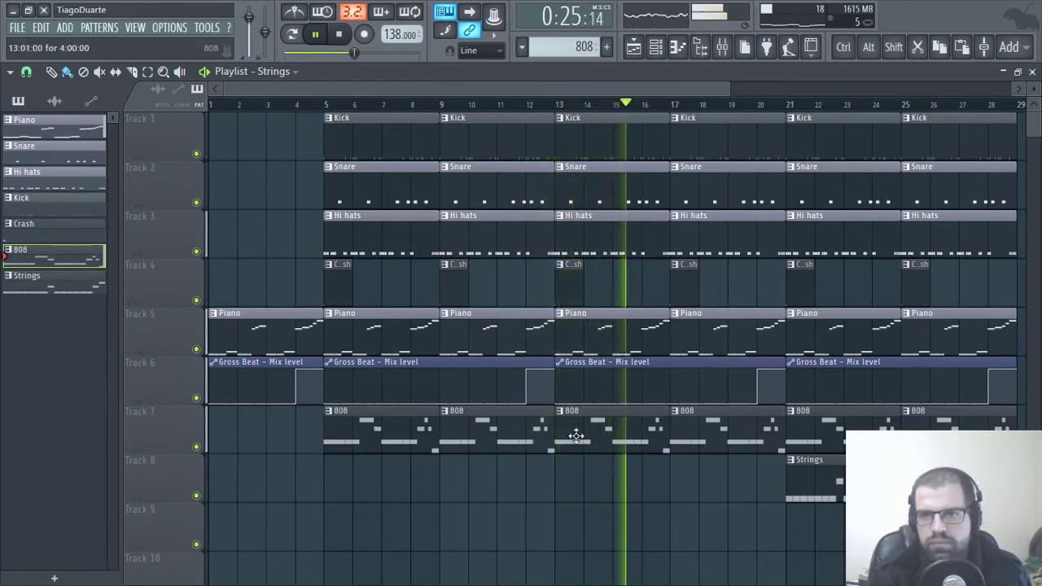
right_click(693, 279)
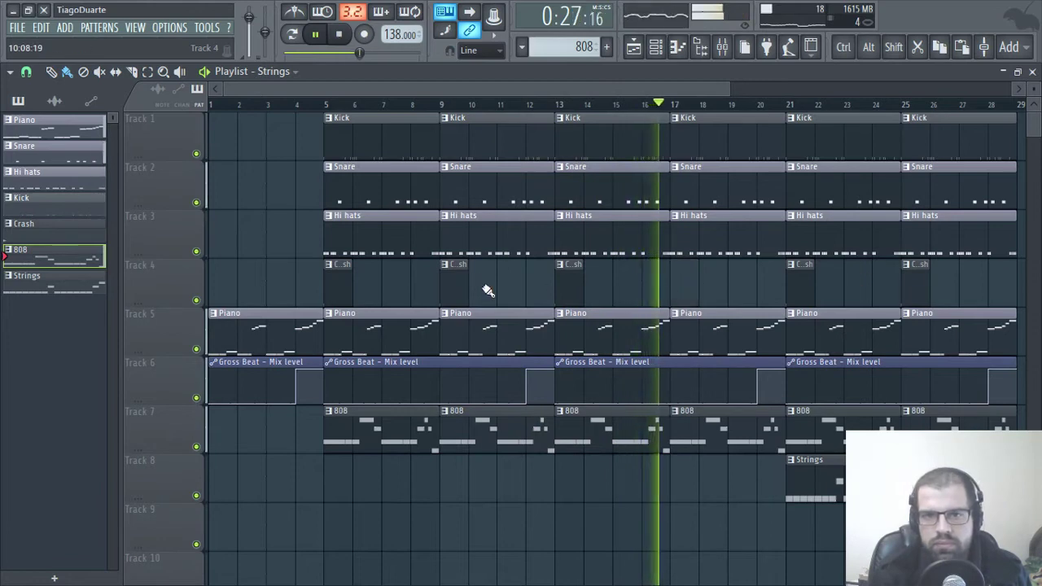
Shorten the 808 clip at bar 17 so it ends at bar 20, and stop playback
scroll(820, 284, "up", 5)
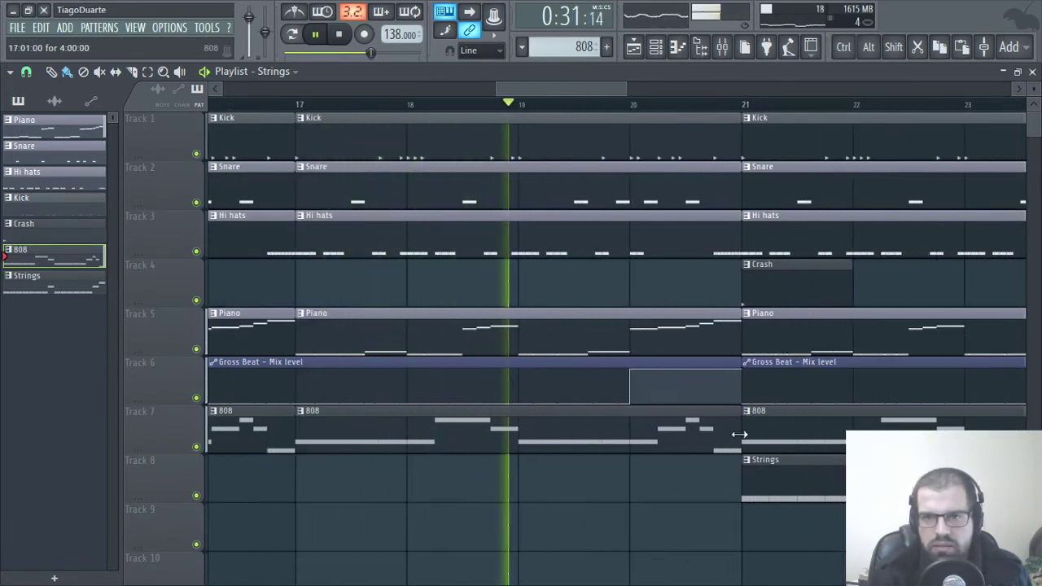
left_click_drag(740, 434, 668, 435)
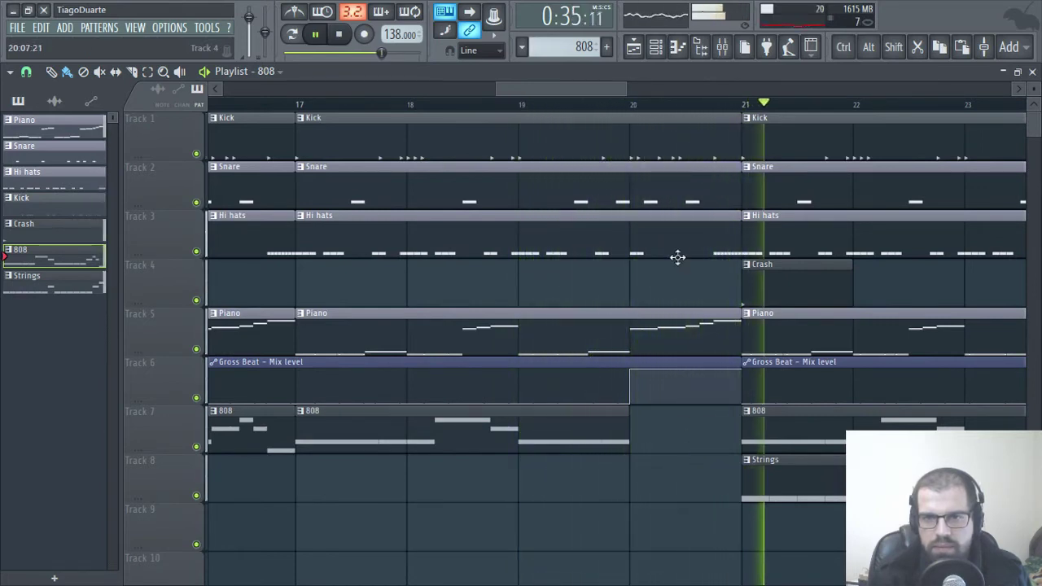
key("space")
scroll(691, 170, "up", 3)
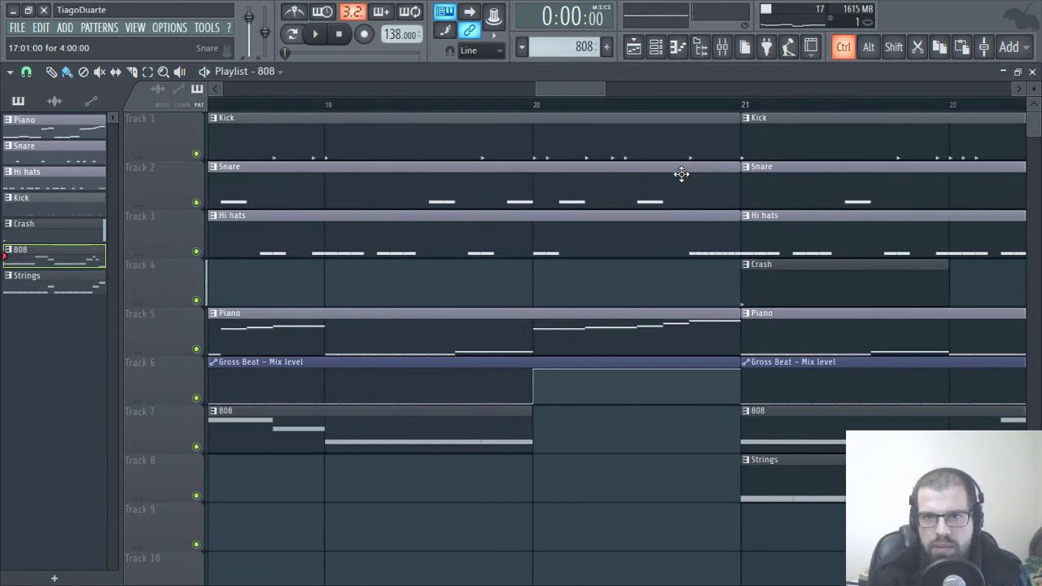
Using Step snap, trim the bar 17 Kick, Snare and Hi hats clips to 3:10:00, end the 808 clip halfway through bar 20, and play
left_click(27, 73)
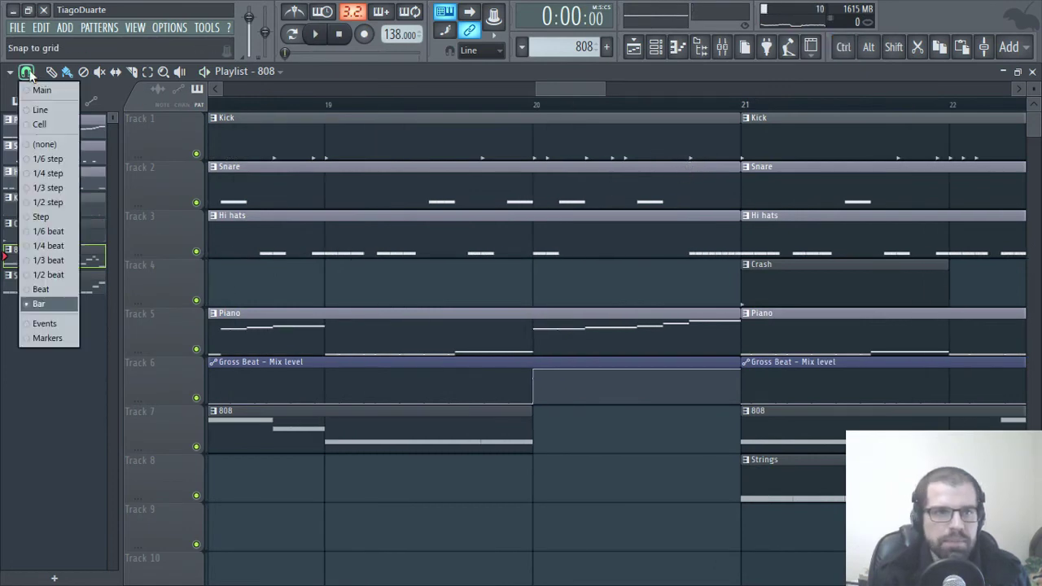
left_click(39, 218)
left_click_drag(685, 270, 651, 154)
left_click(738, 197)
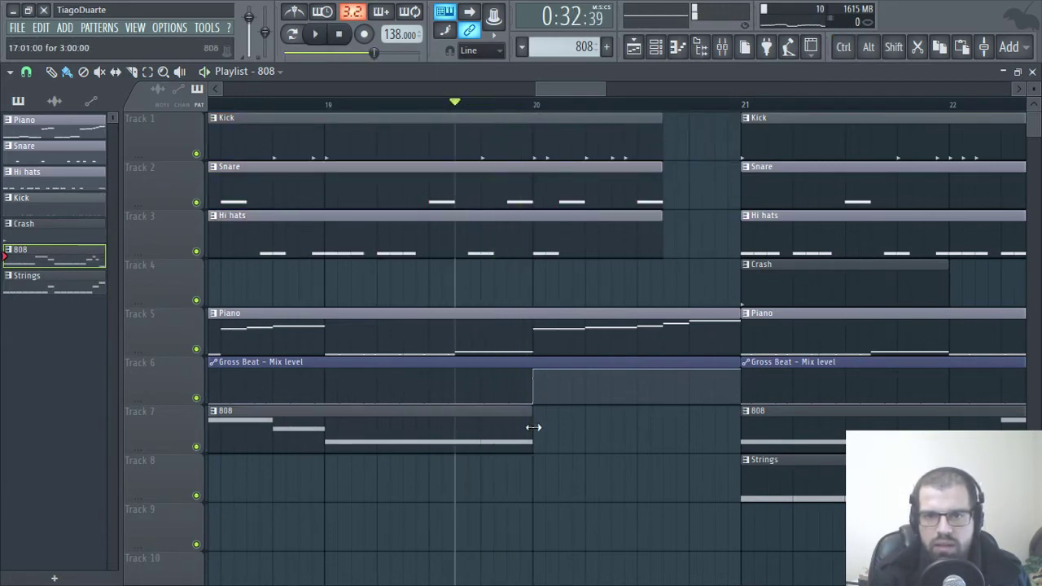
left_click_drag(532, 426, 651, 469)
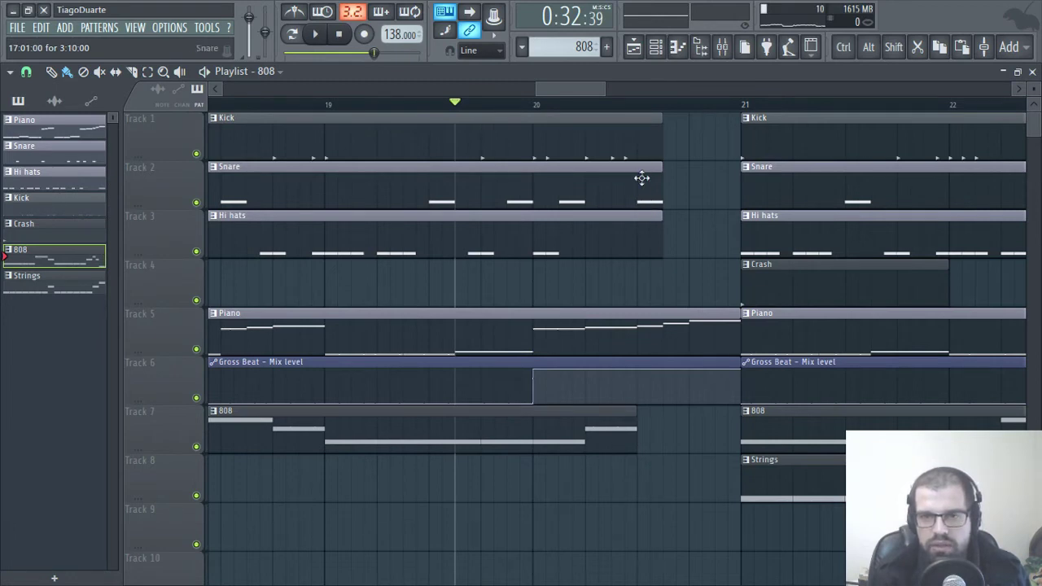
key("space")
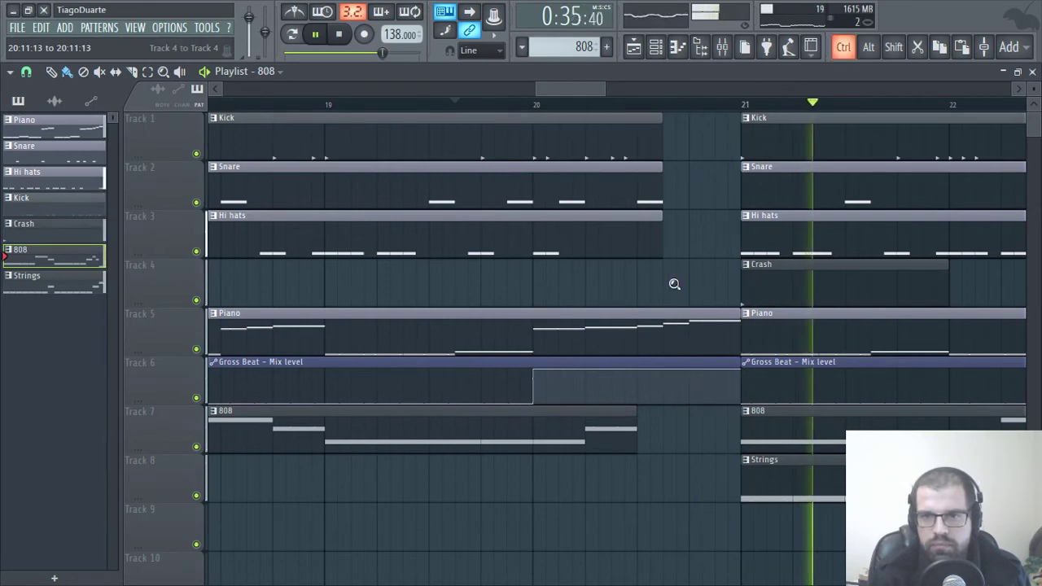
Set the playlist snap to Bar, select bars 21 to 28 as the playback loop range, and deselect the clips
scroll(745, 283, "down", 5)
scroll(921, 274, "down", 2)
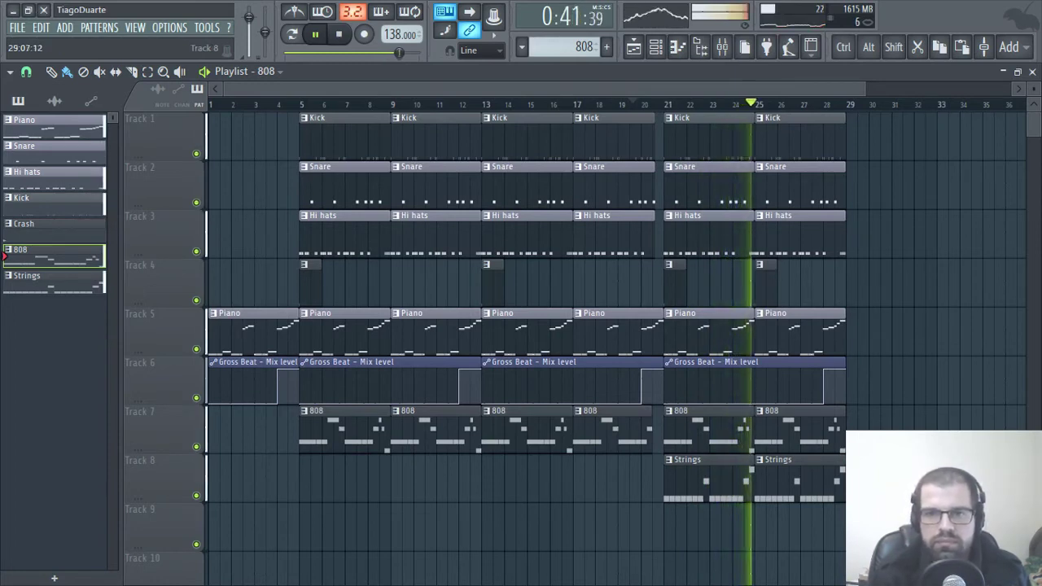
key("ctrl")
left_click_drag(851, 104, 668, 108)
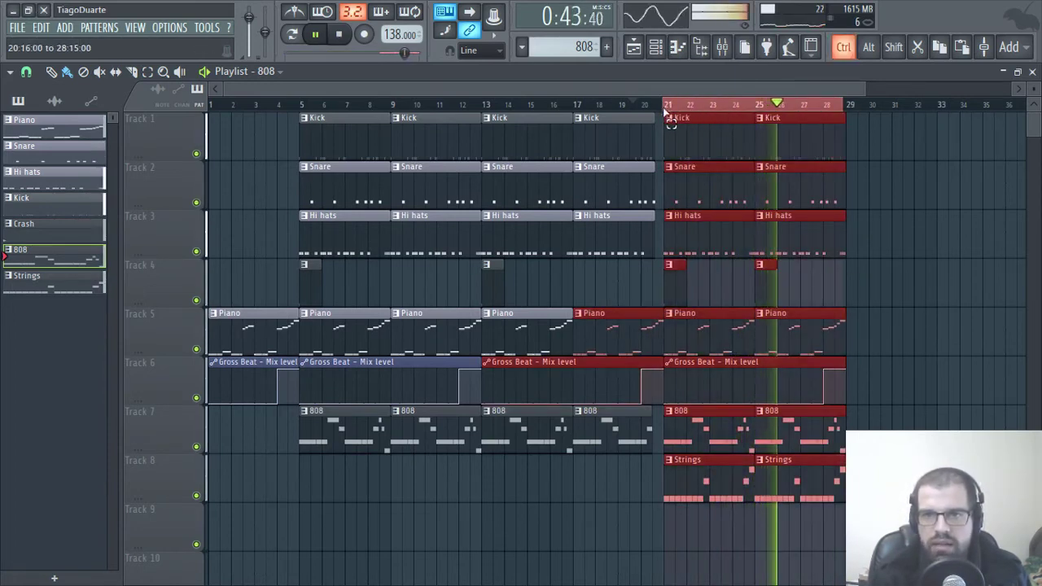
left_click(33, 73)
left_click(40, 303)
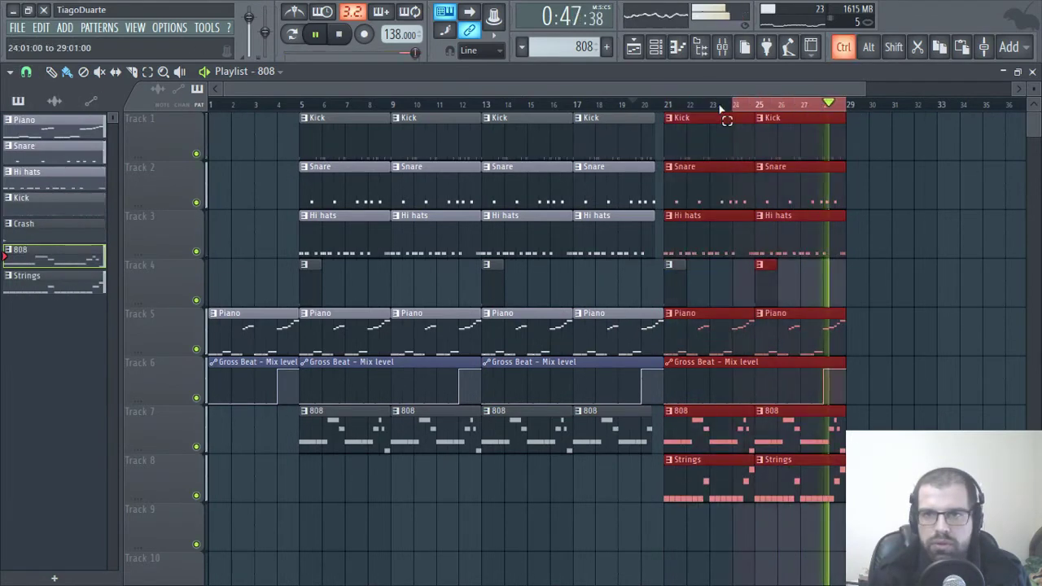
key("ctrl")
key("ctrl+d")
Add an Xpand!2 instrument channel to the channel rack
key("F5")
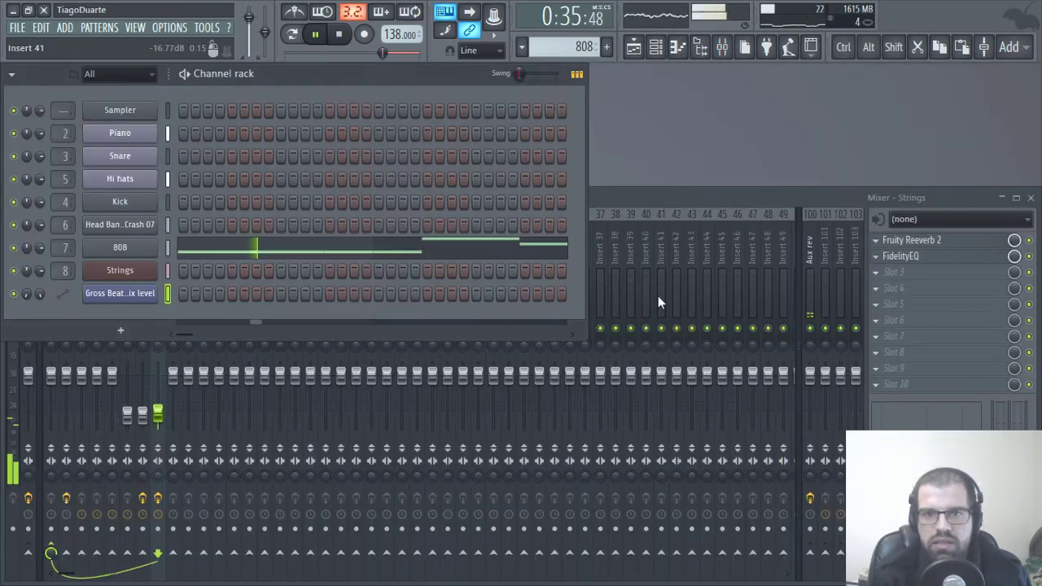
left_click(151, 334)
mouse_move(148, 354)
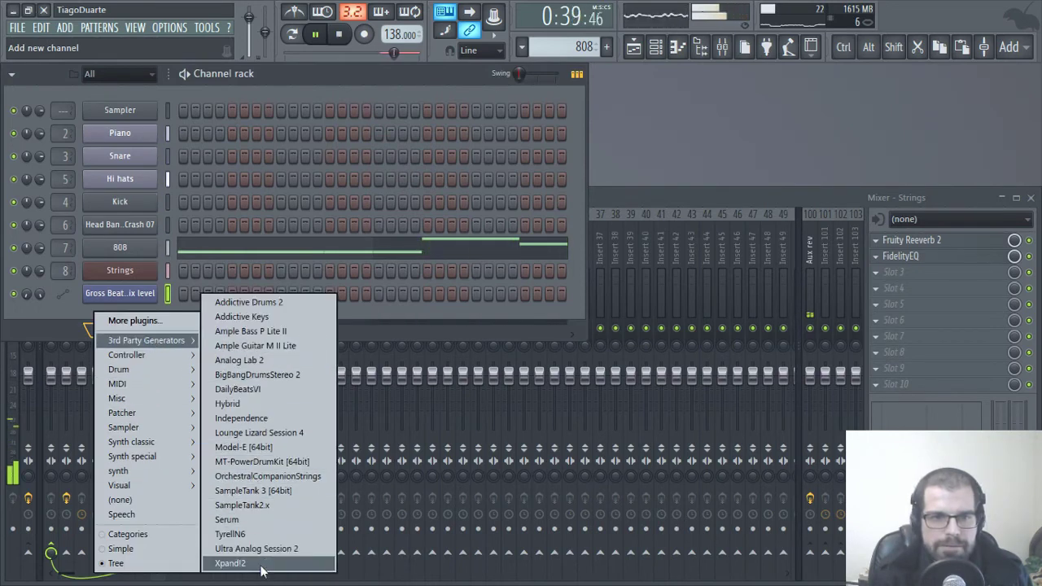
left_click(230, 562)
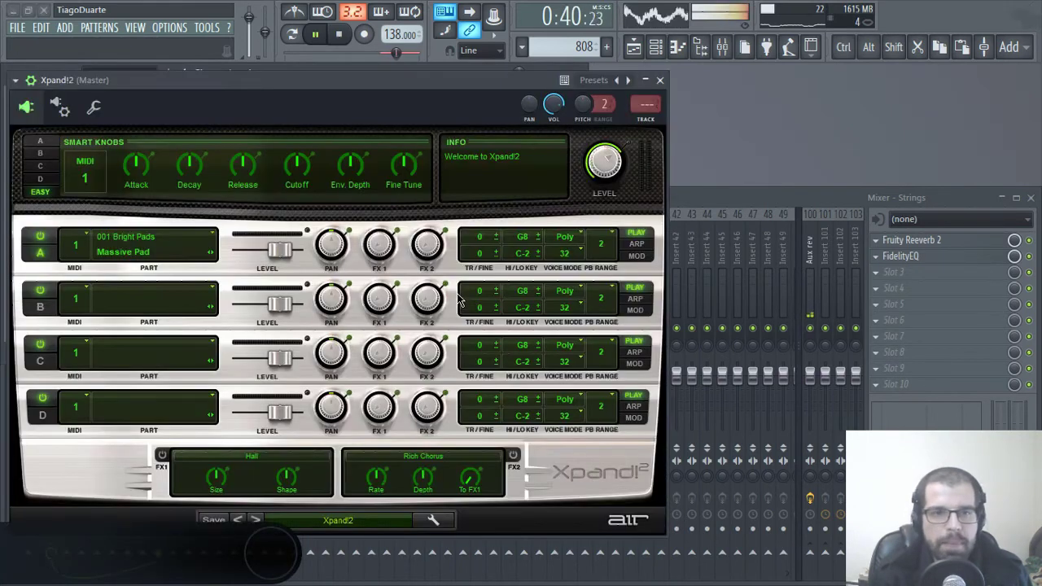
Load the +10 Bright CP80 preset from the E Pianos + Clav category in Xpand!2 and close the plugin window
left_click(342, 525)
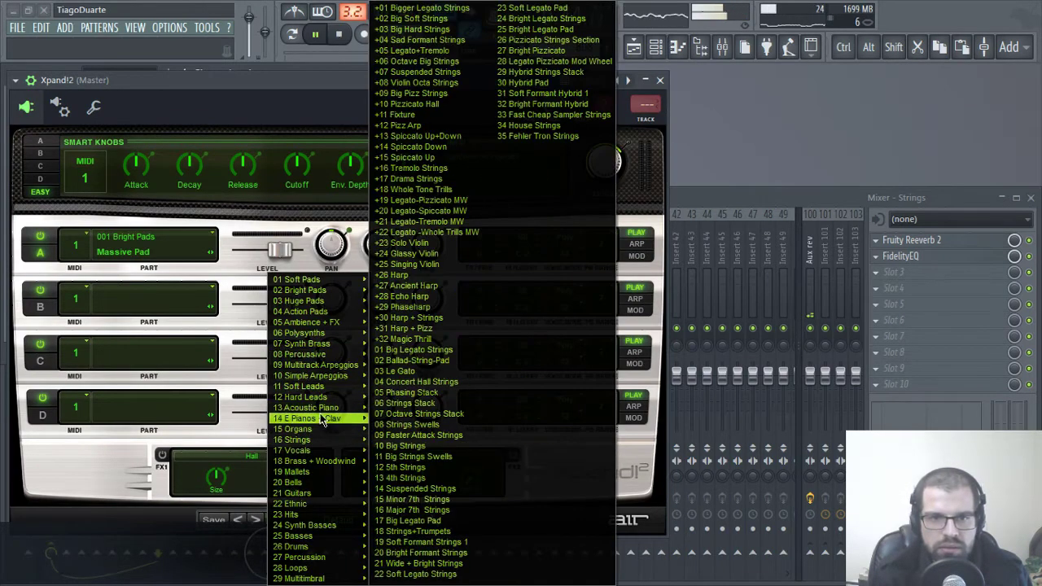
mouse_move(324, 425)
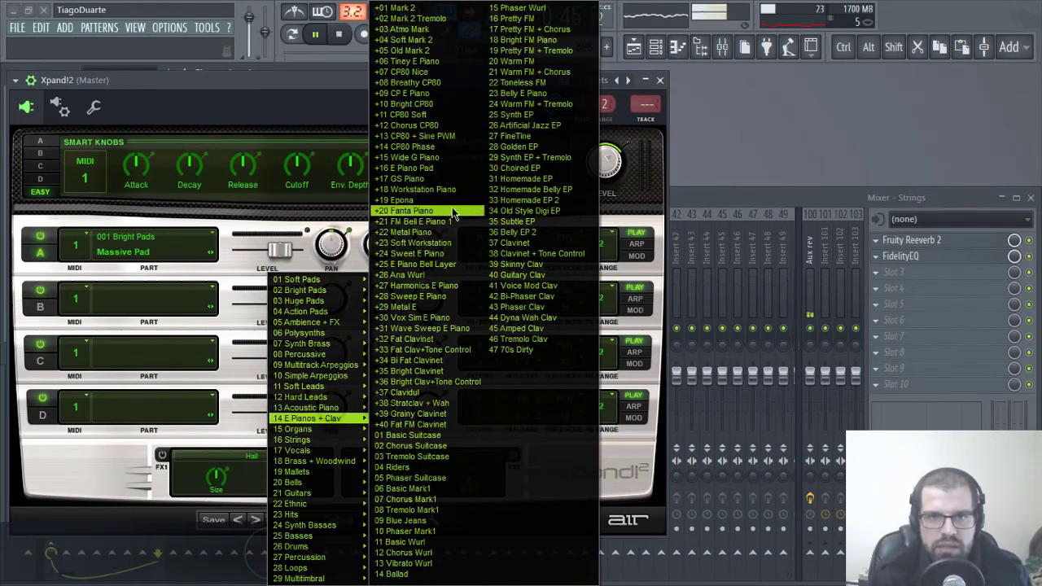
left_click(414, 104)
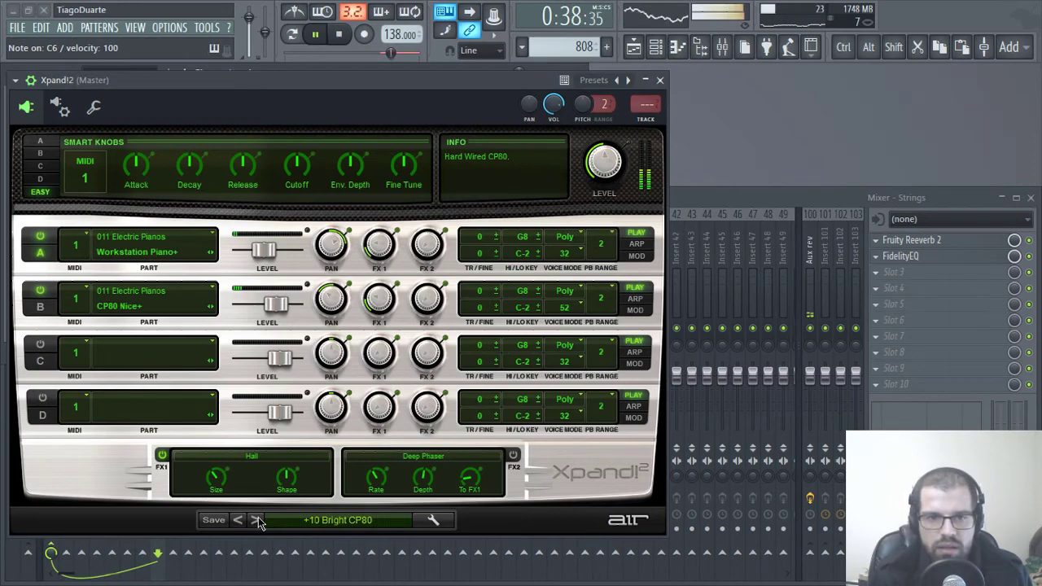
left_click(660, 81)
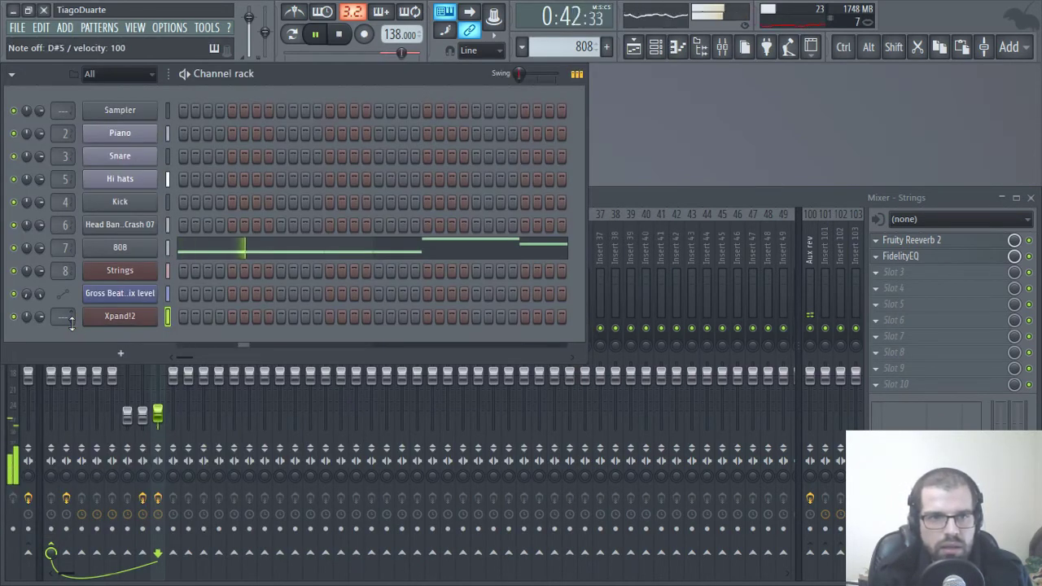
Route the Xpand!2 channel to mixer insert 9
scroll(64, 316, "down", 3)
scroll(63, 315, "up", 5)
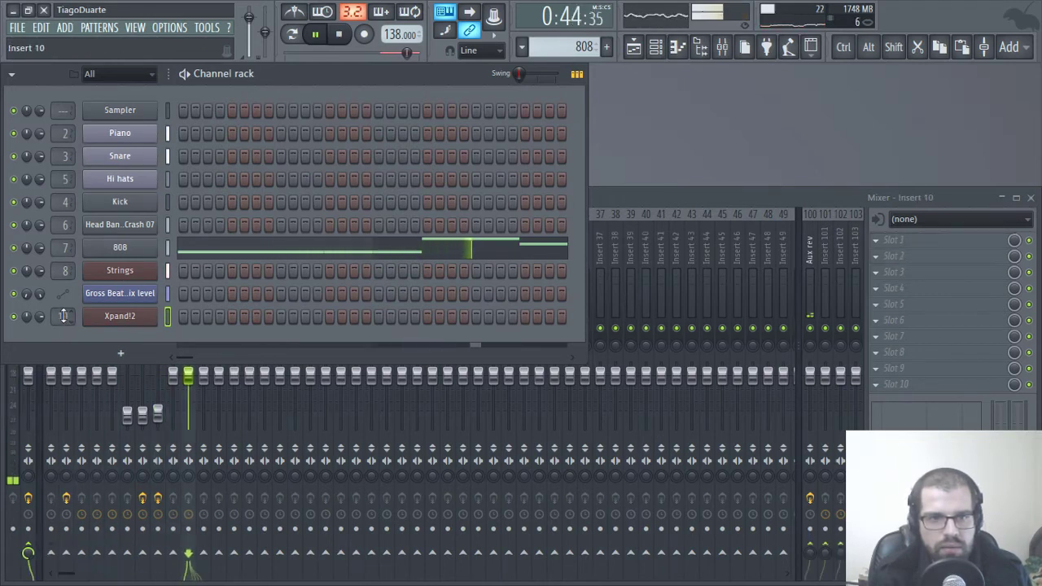
scroll(63, 316, "down", 3)
scroll(64, 316, "up", 2)
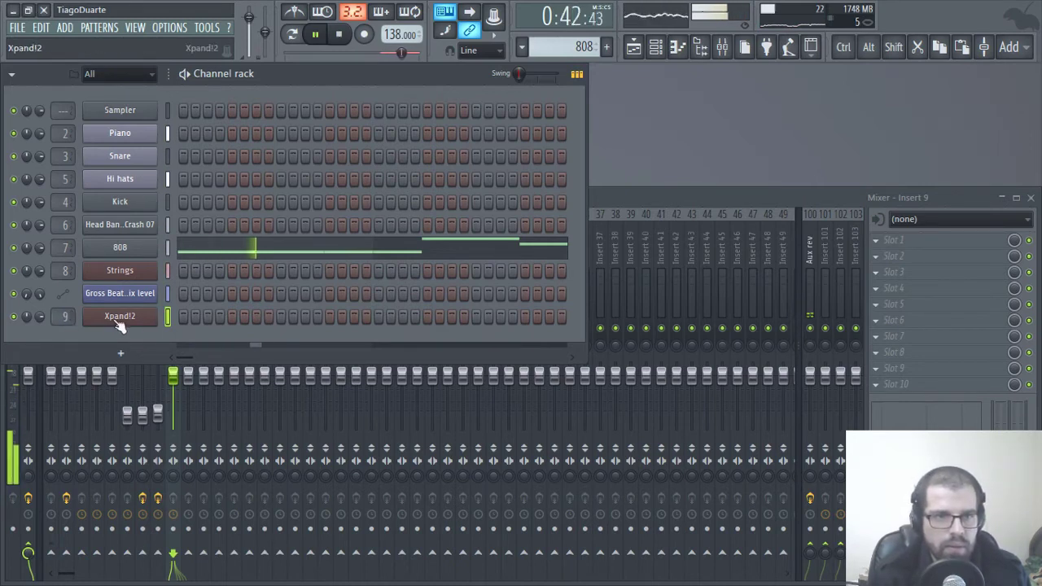
Create a new pattern named Epiano and rename mixer insert 9 as Epiano
left_click(606, 48)
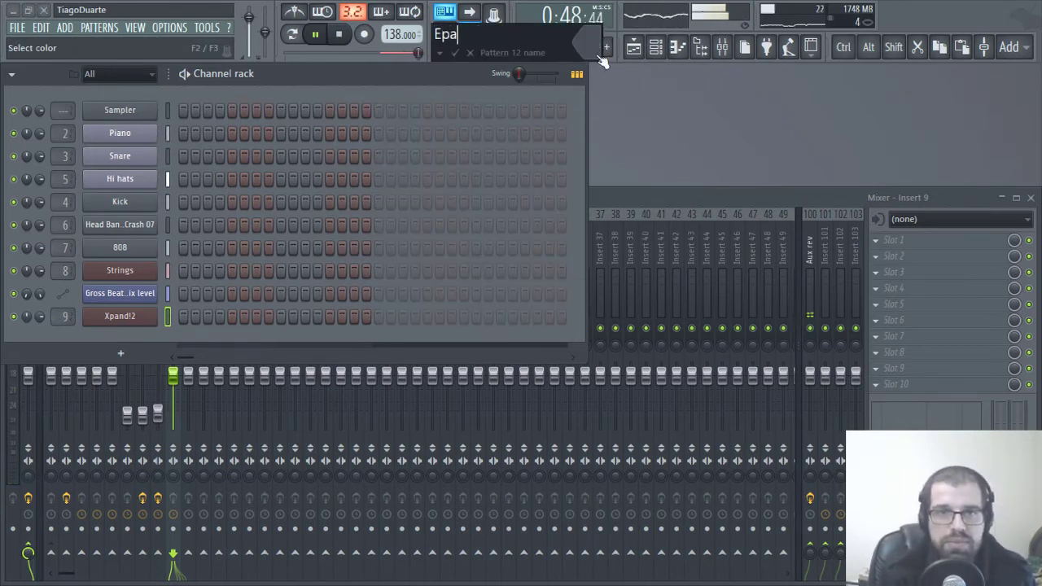
key("Return")
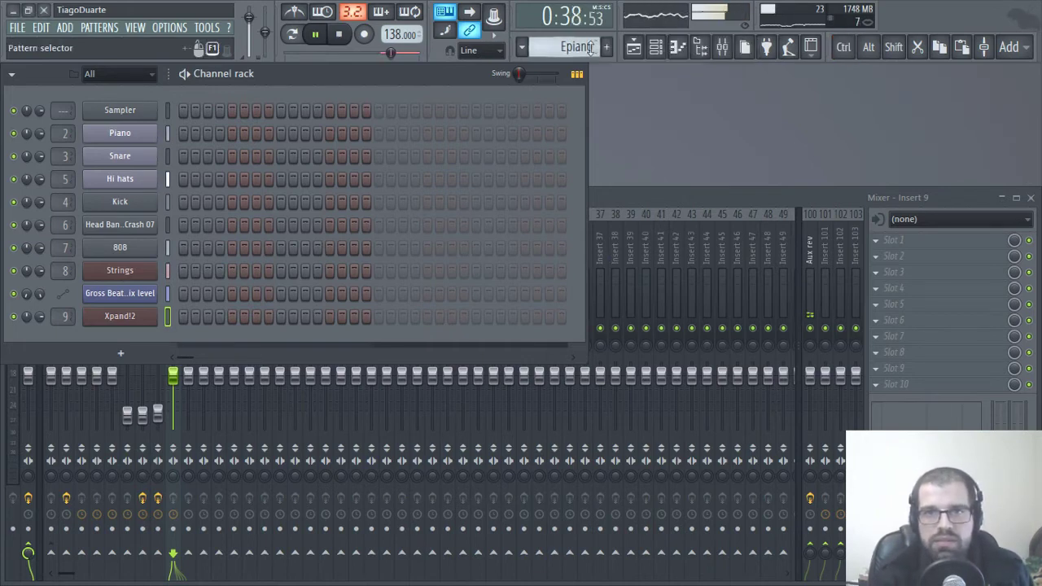
left_click(625, 200)
double_click(170, 251)
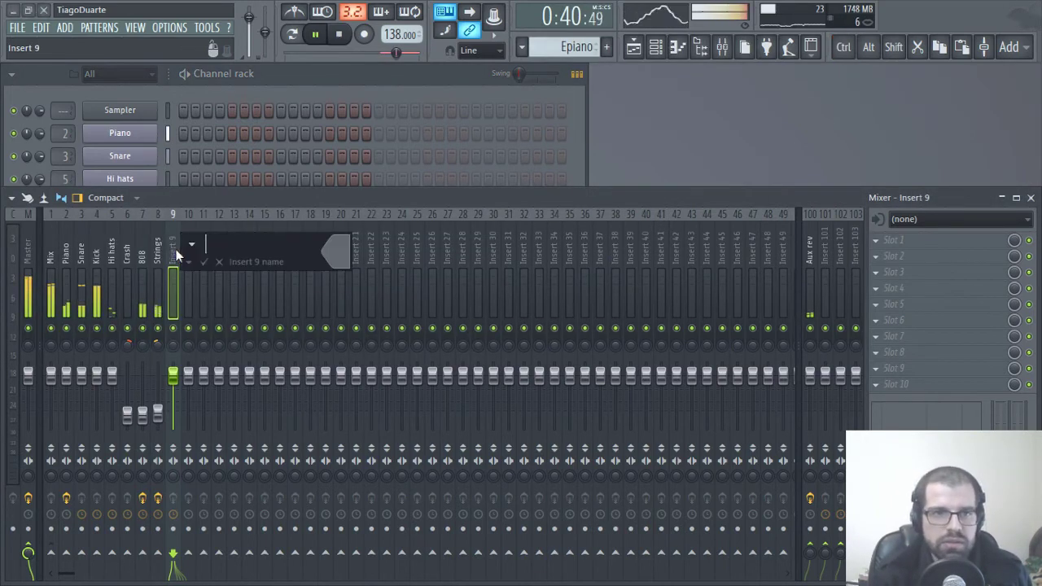
type("Epiano")
key("Return")
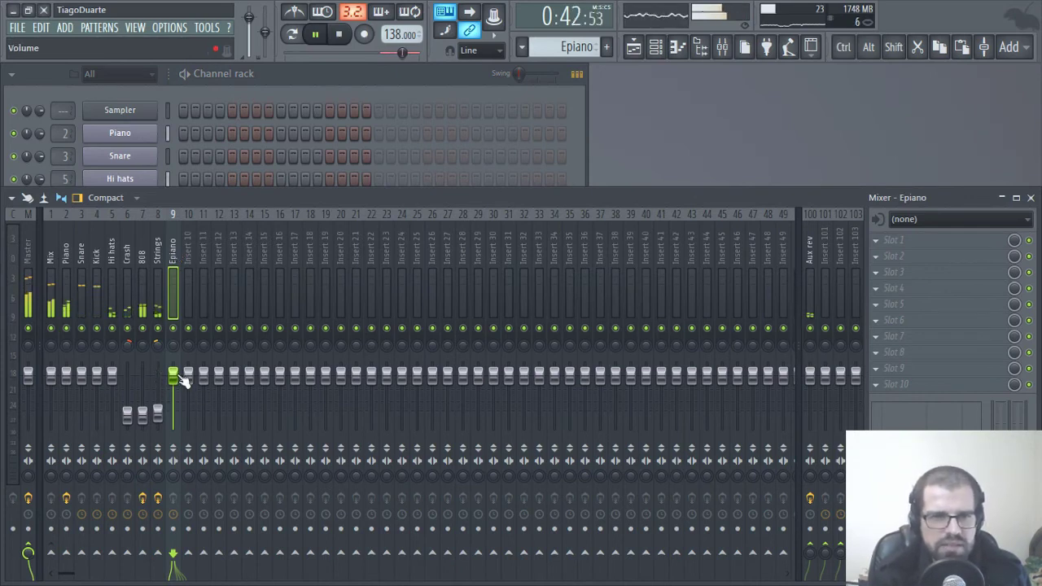
Route the Epiano mixer track only to the Mix track instead of the Master, and lower its volume slightly
right_click(54, 554)
left_click(102, 517)
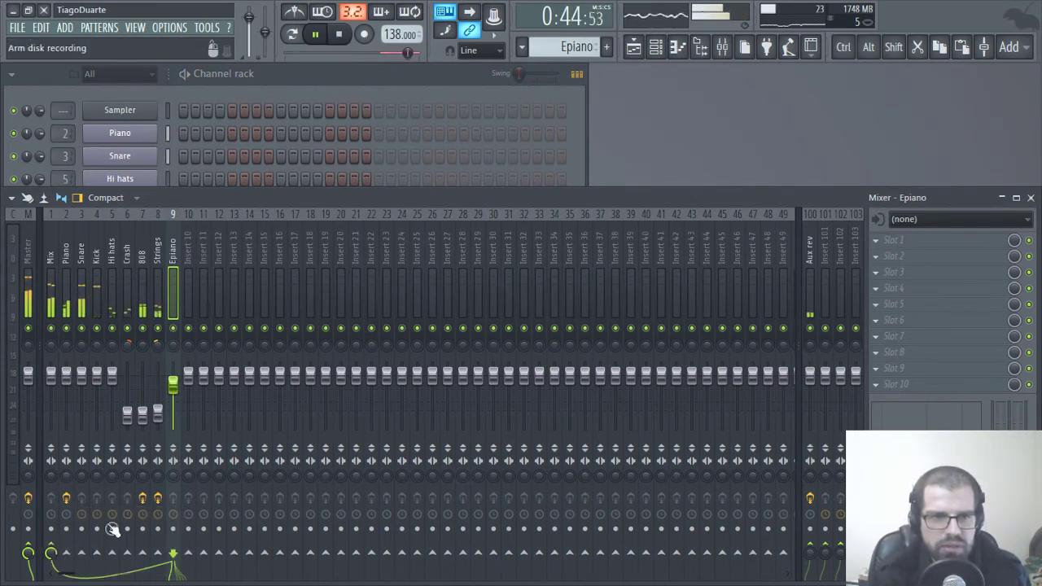
right_click(54, 552)
left_click(185, 531)
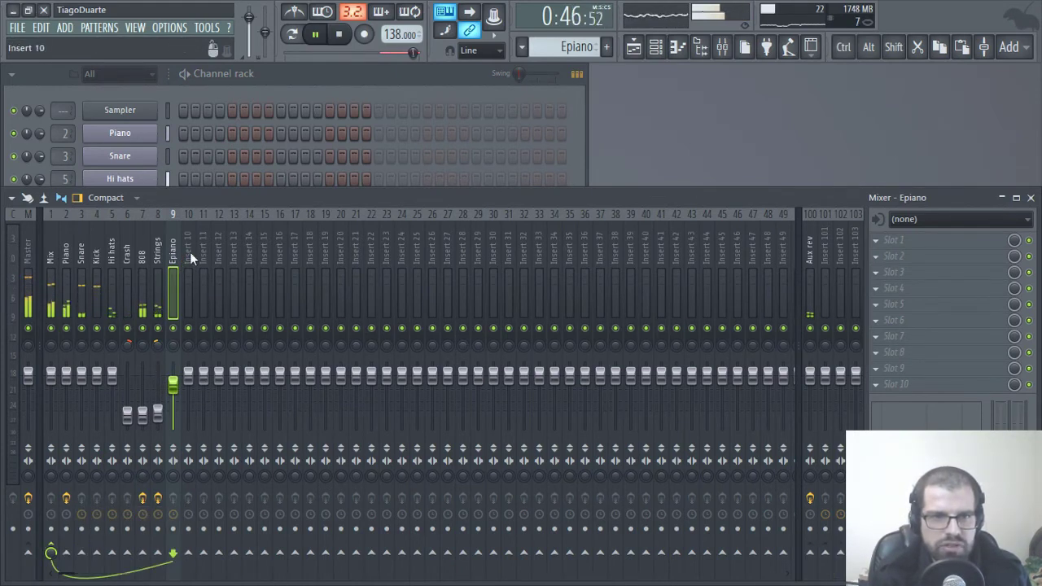
Rename the Xpand!2 channel as Epiano
left_click(343, 73)
middle_click(129, 323)
type("Epiano")
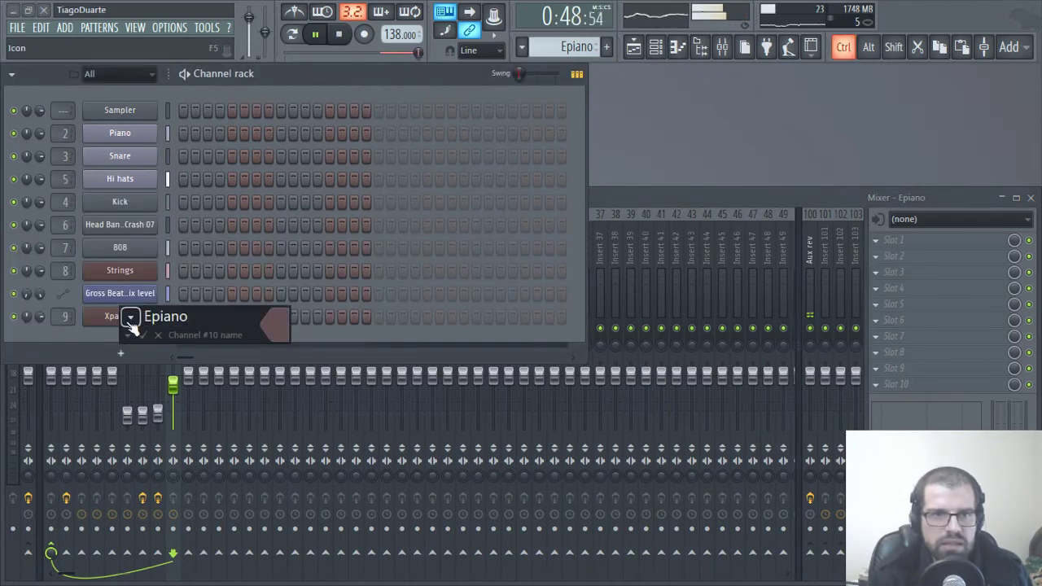
key("Return")
Paint Epiano pattern clips along playlist track 9, starting at bar 21
left_click(632, 50)
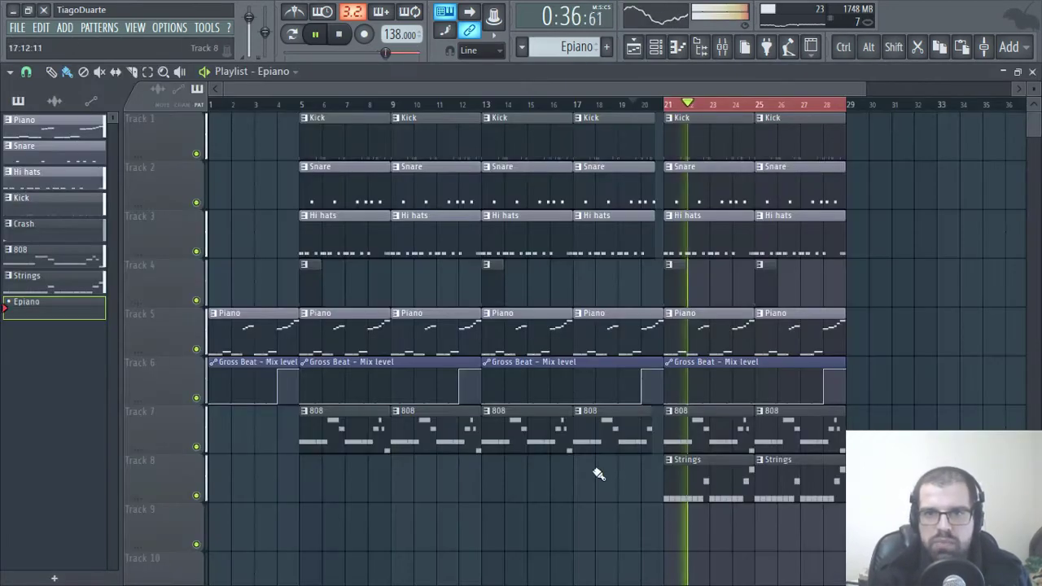
left_click(670, 535)
left_click_drag(685, 533, 795, 535)
Close the playlist and open the piano roll of the Epiano channel
left_click(1032, 72)
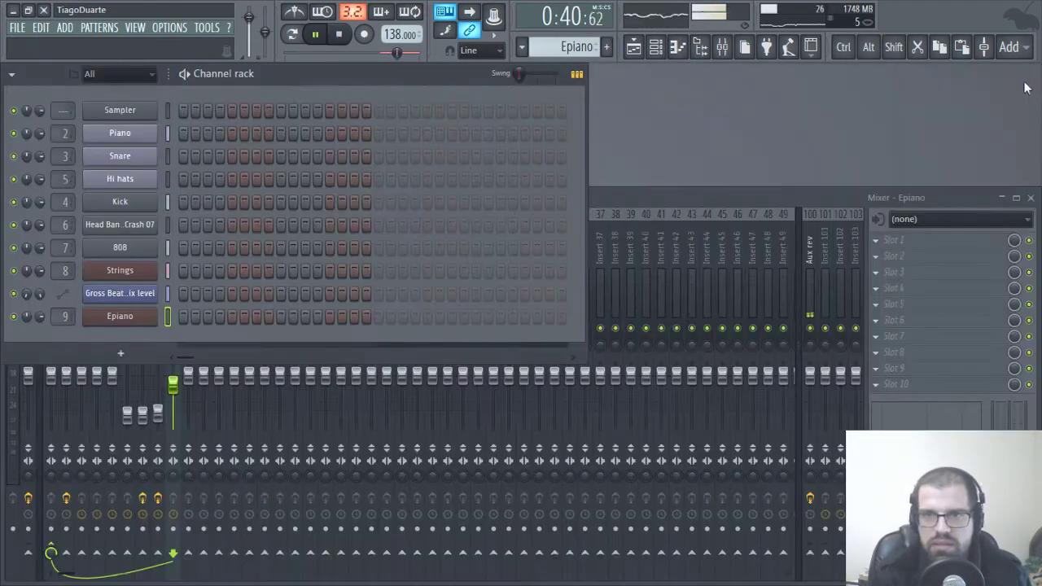
right_click(150, 313)
left_click(184, 317)
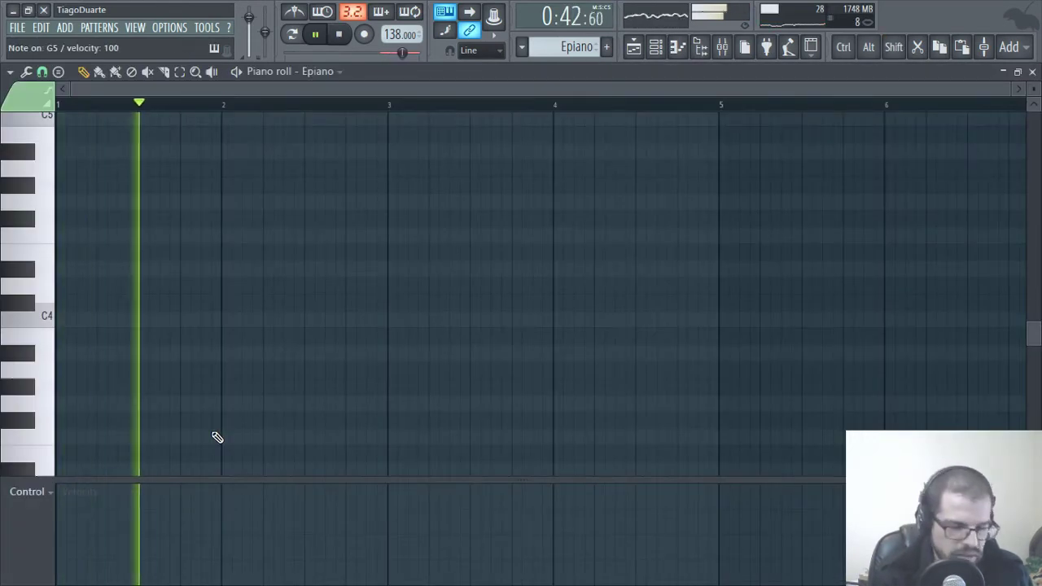
Draw a descending run of G5, F5, D#5 and C5 notes from the start of bar 1, spaced two steps apart, and play it
scroll(162, 407, "up", 4)
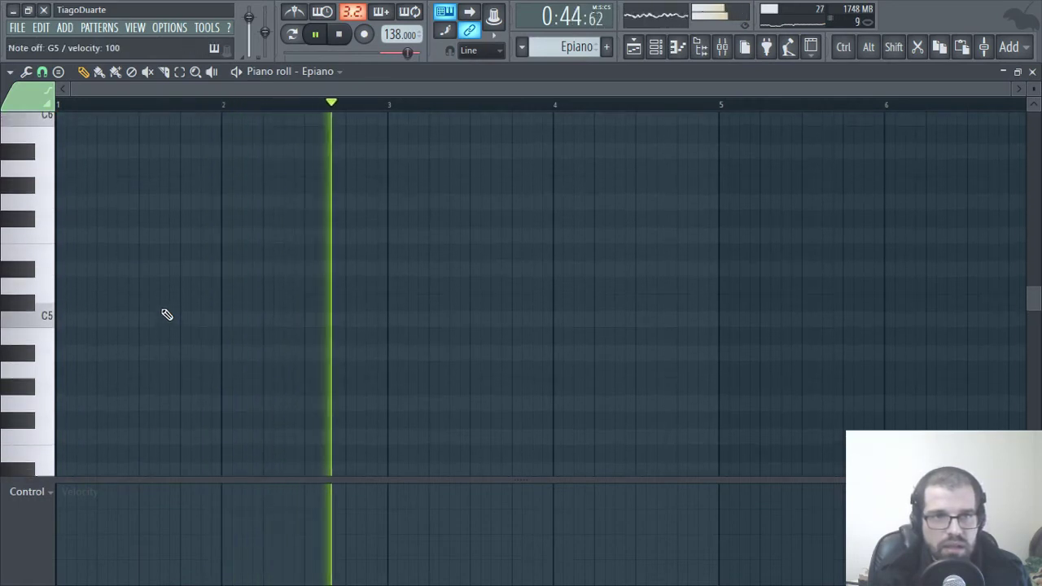
left_click(81, 202)
left_click(75, 234)
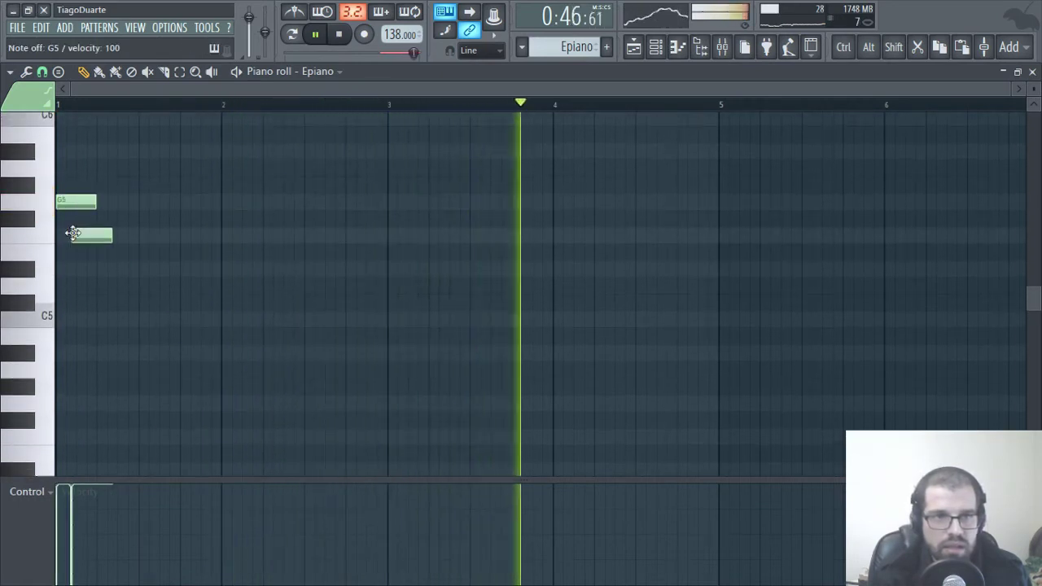
left_click(105, 269)
mouse_move(99, 263)
left_mouse_down()
mouse_move(86, 266)
mouse_move(95, 269)
left_mouse_up()
left_click_drag(119, 317, 121, 325)
key("space")
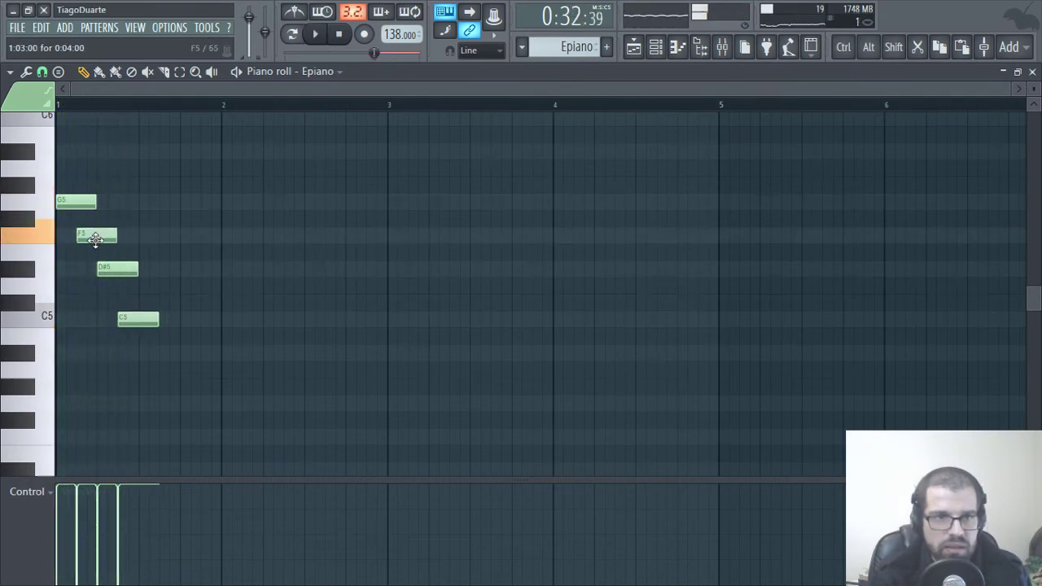
key("space")
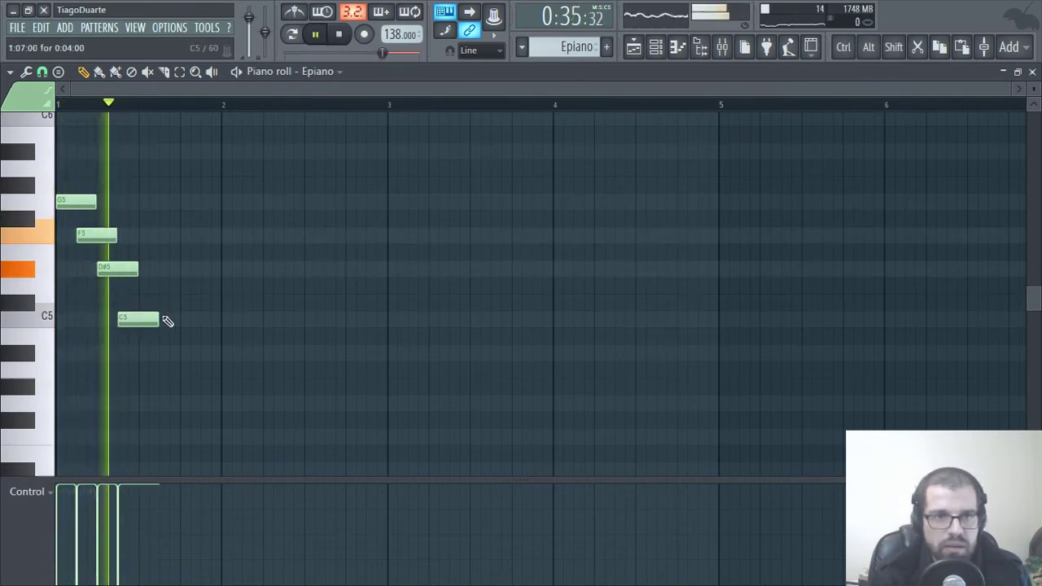
key("space")
Shorten the G5, F5 and D#5 notes together to one step each and play the run
left_click_drag(163, 291, 89, 205)
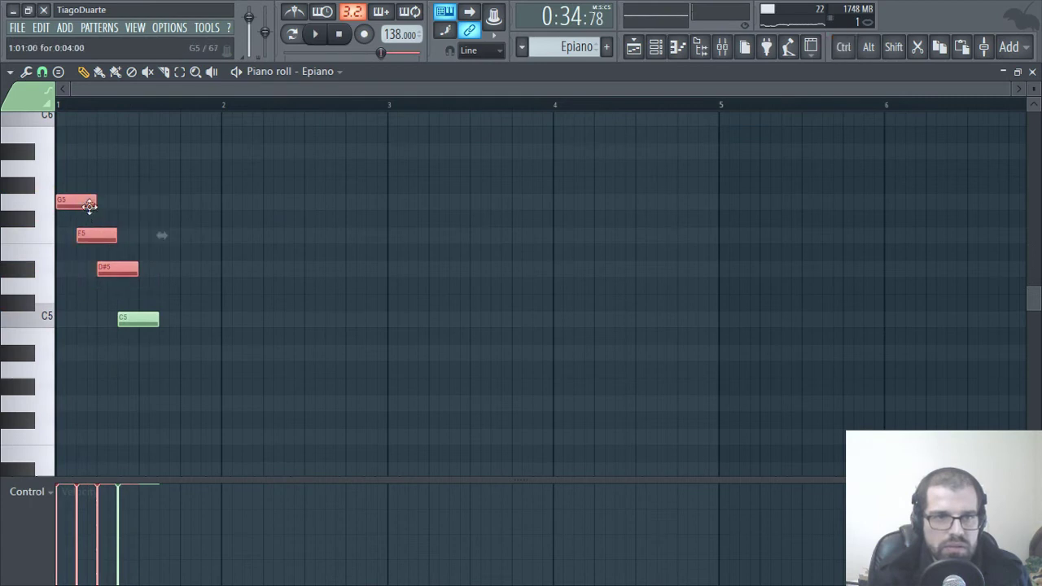
key("space")
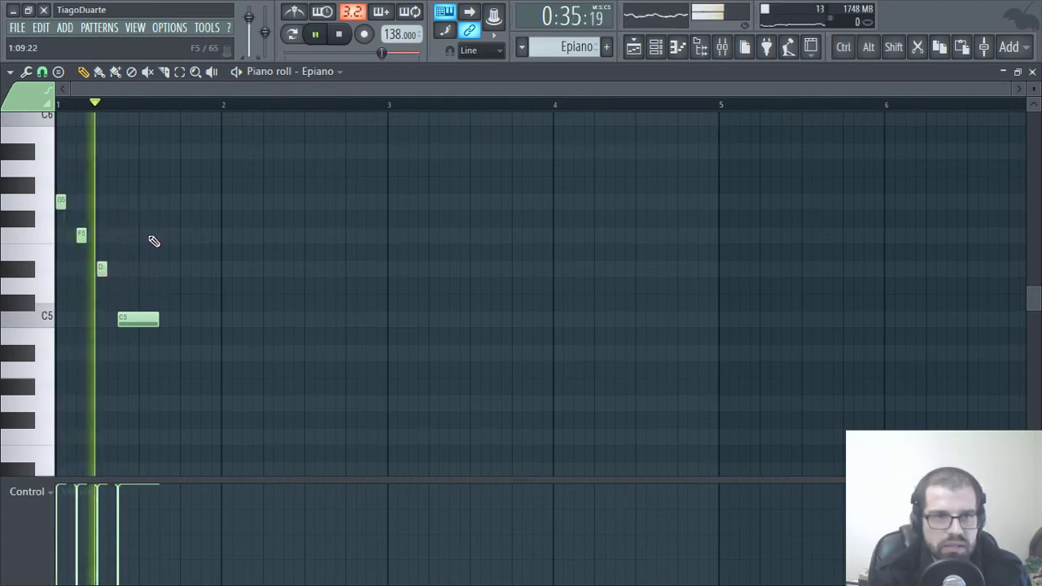
key("space")
Lengthen the C5 note to 1:01:00 and stack D#5 and G5 notes of the same length above it as a chord
left_click_drag(158, 322, 204, 324)
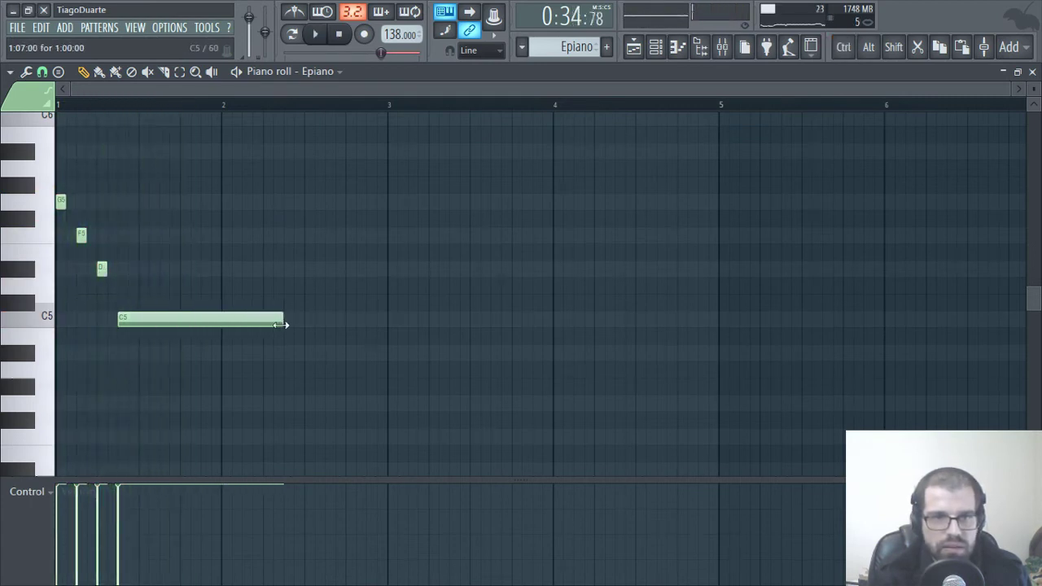
left_click_drag(280, 324, 289, 325)
key("space")
key("space")
left_click(129, 269)
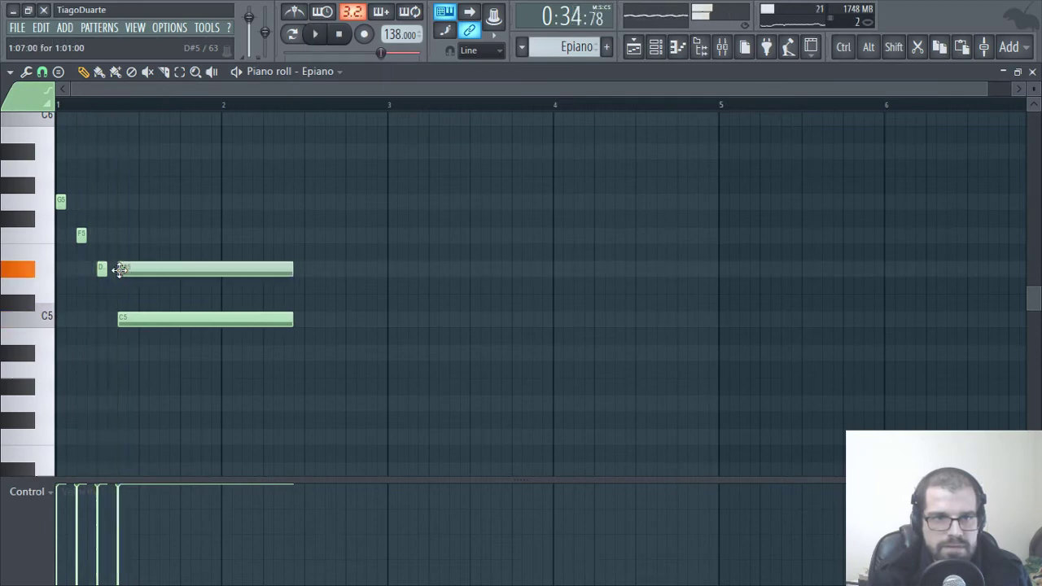
left_click_drag(117, 235, 117, 201)
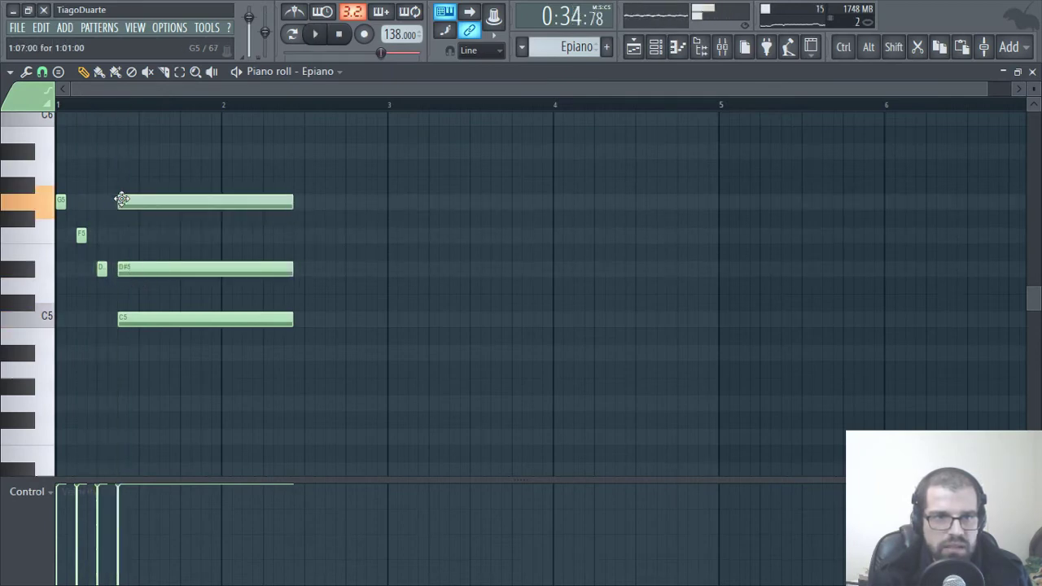
Strum the C5, D#5 and G5 chord with increased start time strength, preserving the note ends
scroll(137, 276, "up", 3)
left_click_drag(170, 298, 257, 374)
left_click_drag(298, 222, 272, 414, "ctrl")
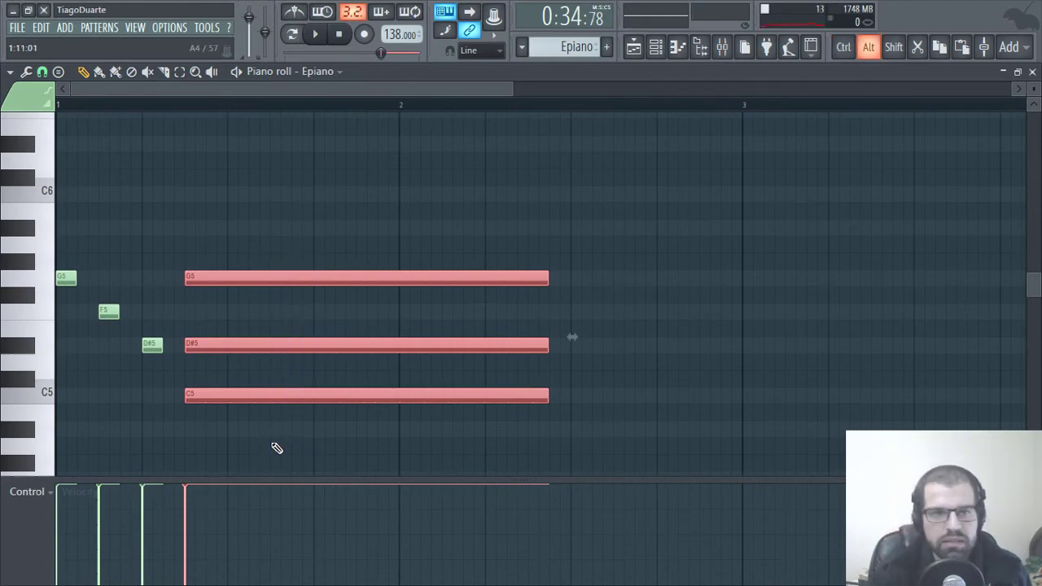
key("alt+s")
key("space")
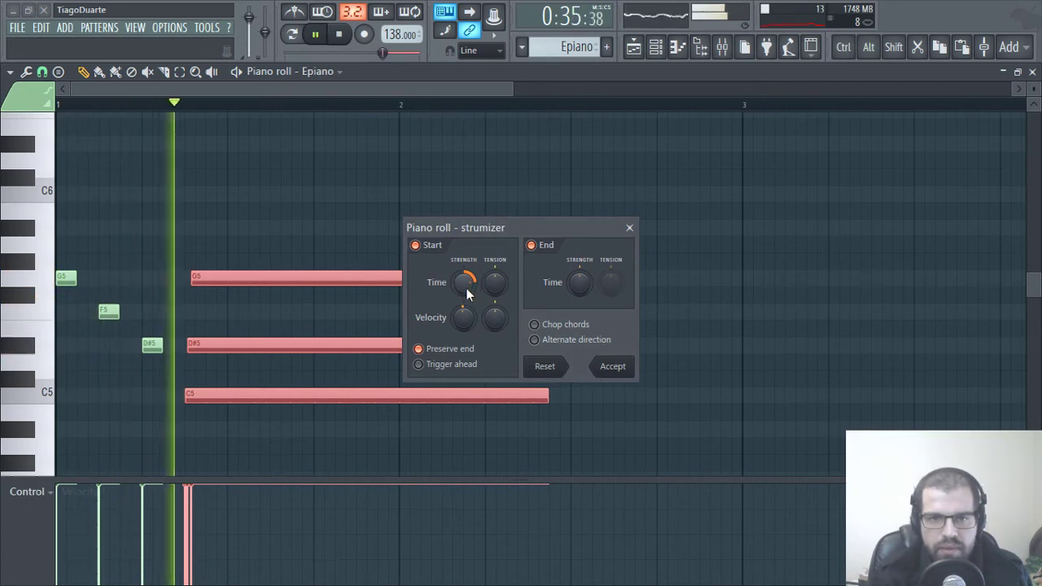
key("space")
left_click_drag(465, 292, 465, 285)
key("space")
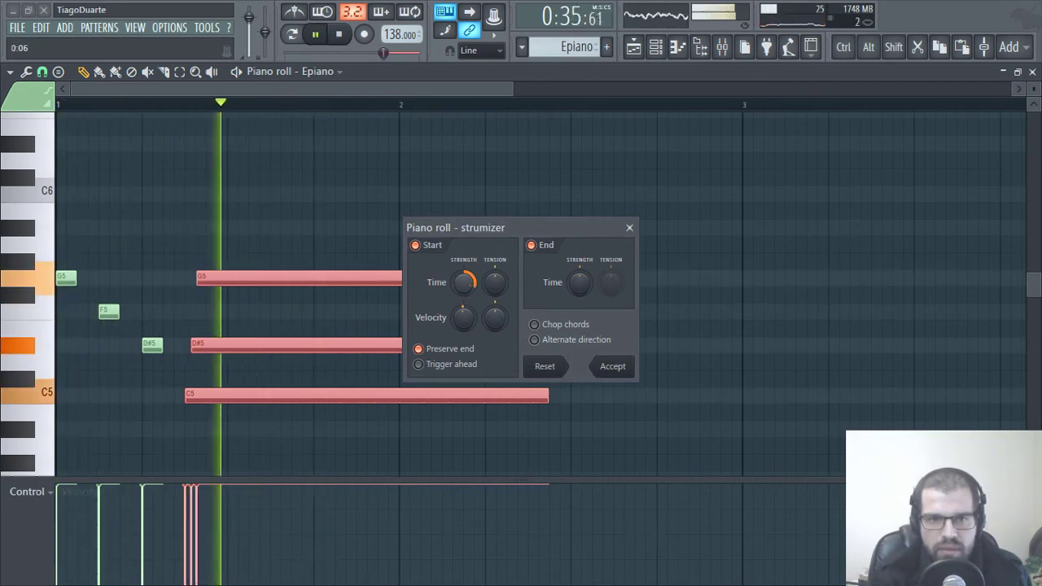
key("space")
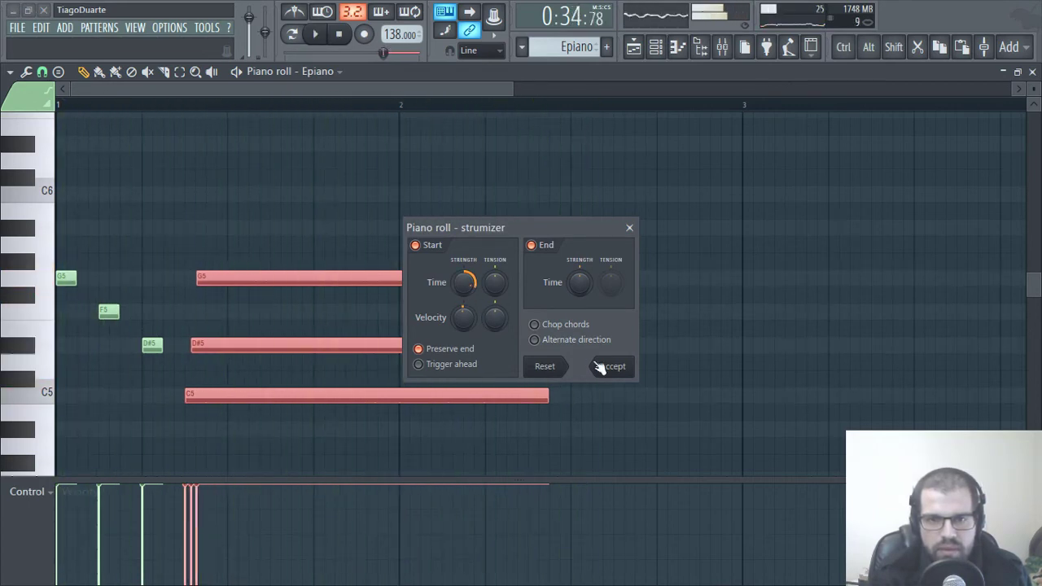
left_click(609, 367)
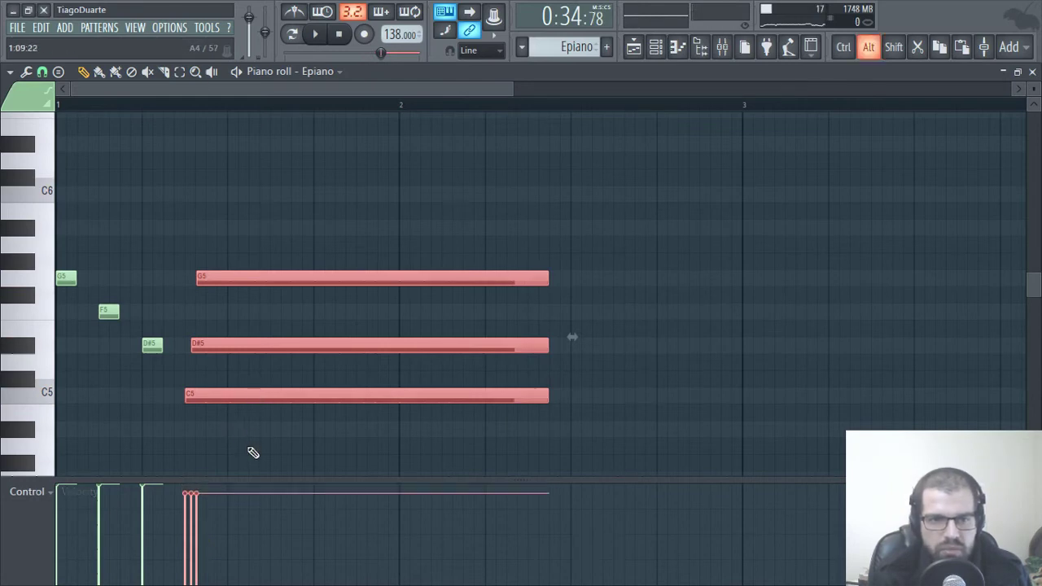
Lower the velocities of the strummed chord notes, with C5 the softest and G5 the loudest, and play the result
key("ctrl+d")
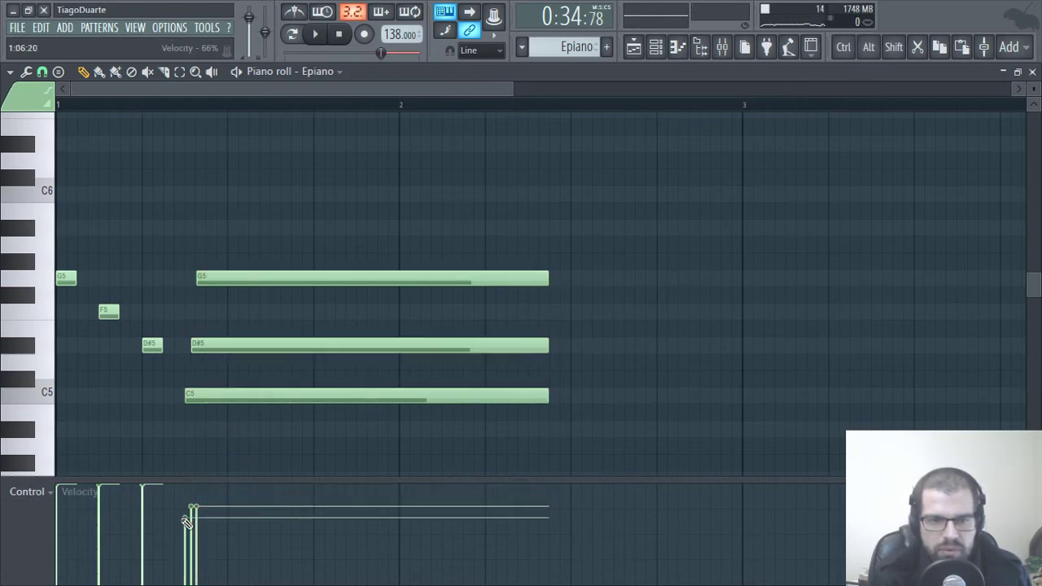
key("space")
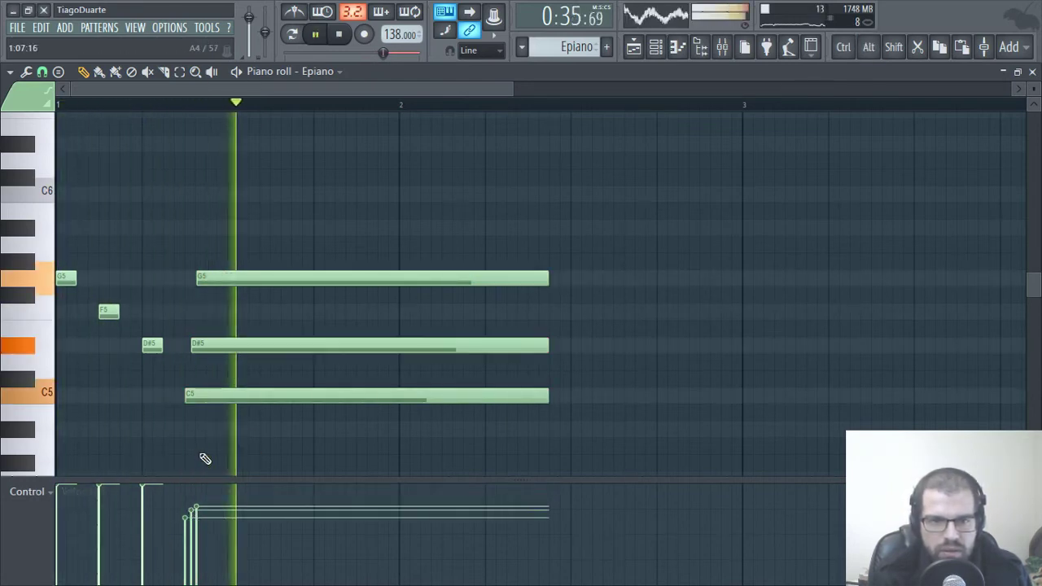
scroll(206, 459, "down", 2)
key("space")
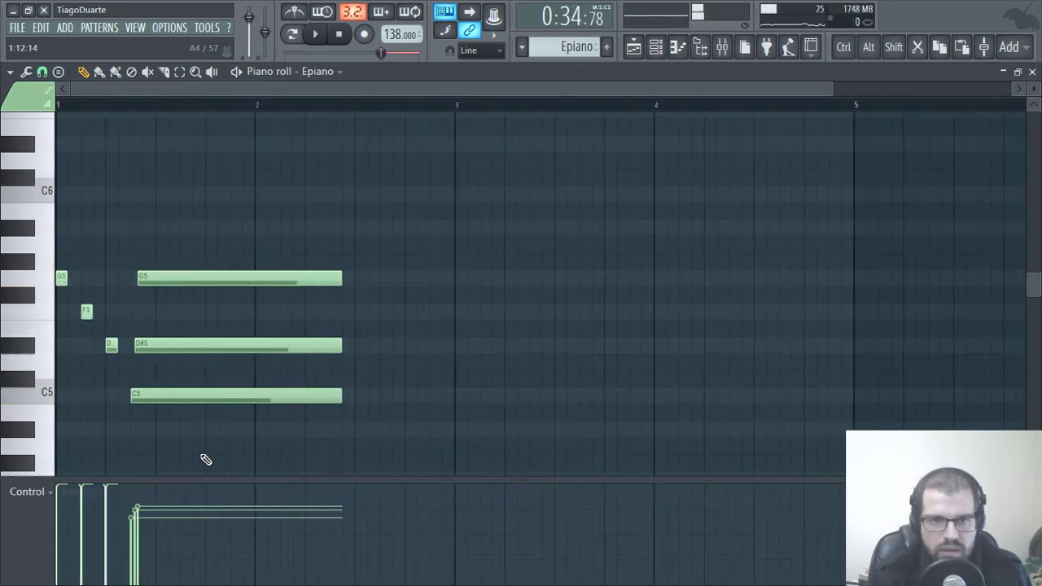
key("space")
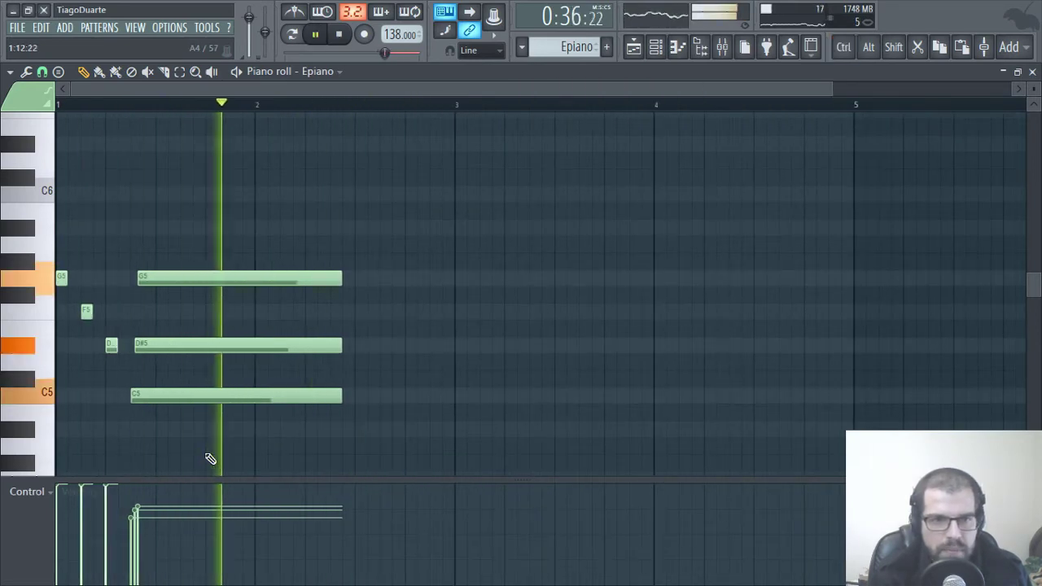
key("space")
Move the whole strummed chord two steps later so that it starts at 1:09:00
left_click_drag(209, 453, 169, 228)
left_click_drag(176, 344, 201, 344)
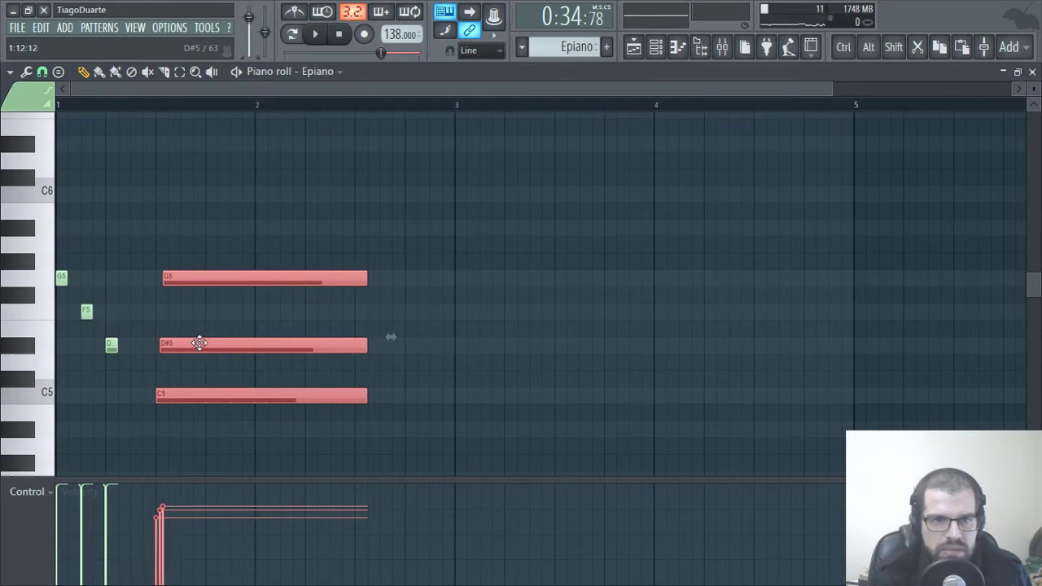
key("ctrl+d")
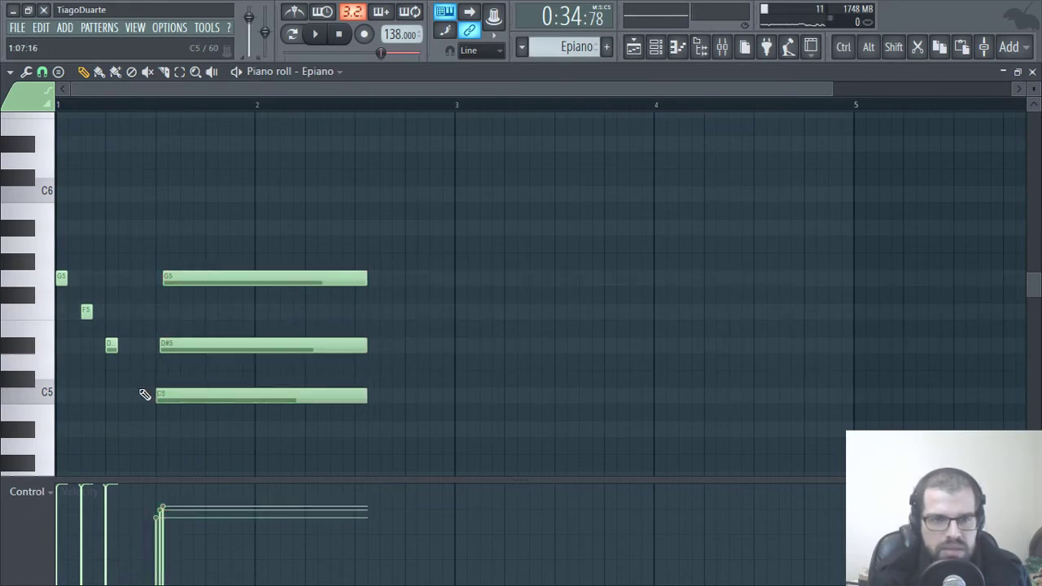
Play the opening run and chord repeatedly to judge the gap before the chord
key("space")
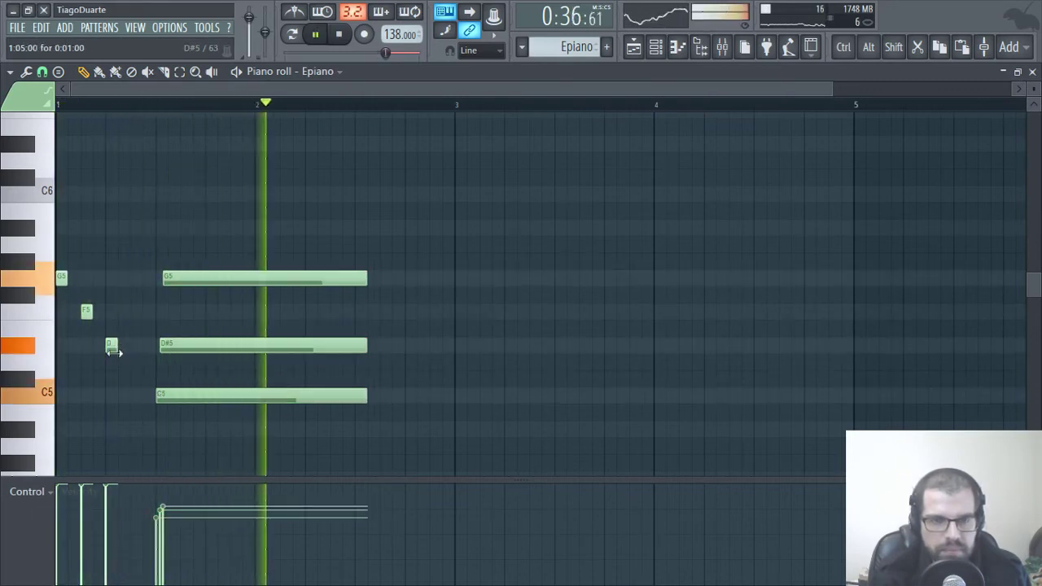
key("space")
key("space")
key("space")
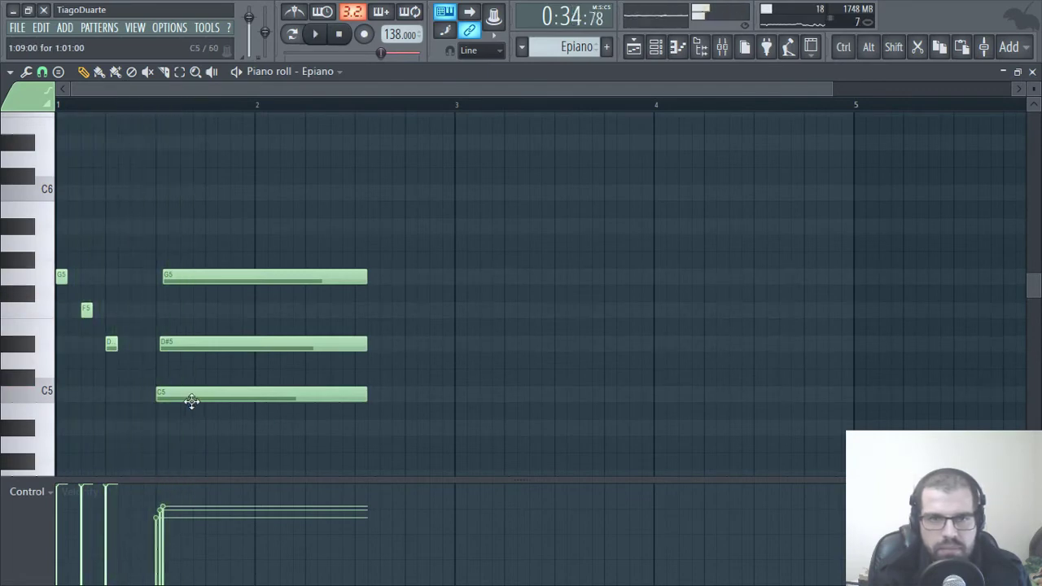
key("space")
key("space")
key("space")
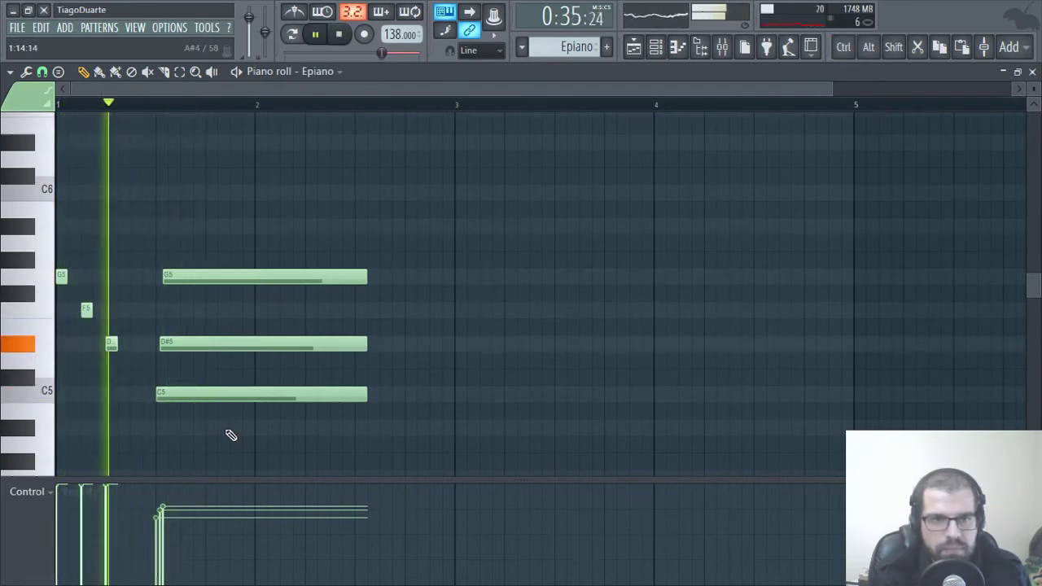
key("space")
key("space")
key("space")
Add a one-step F5 note at 1:07:00, just before the chord, and play the phrase
left_click_drag(223, 434, 198, 283)
left_click(112, 402, "ctrl")
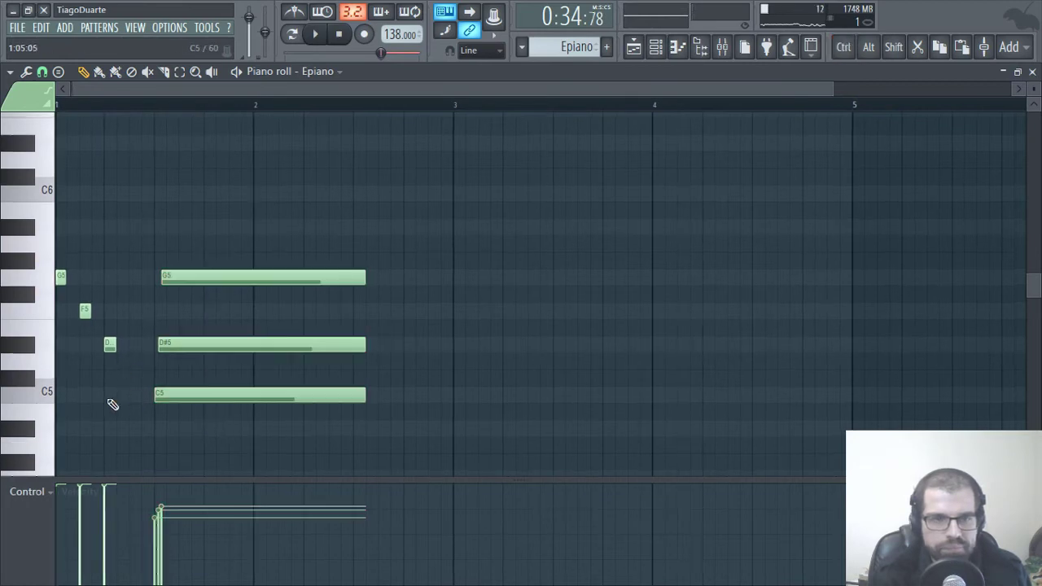
scroll(157, 411, "up", 1)
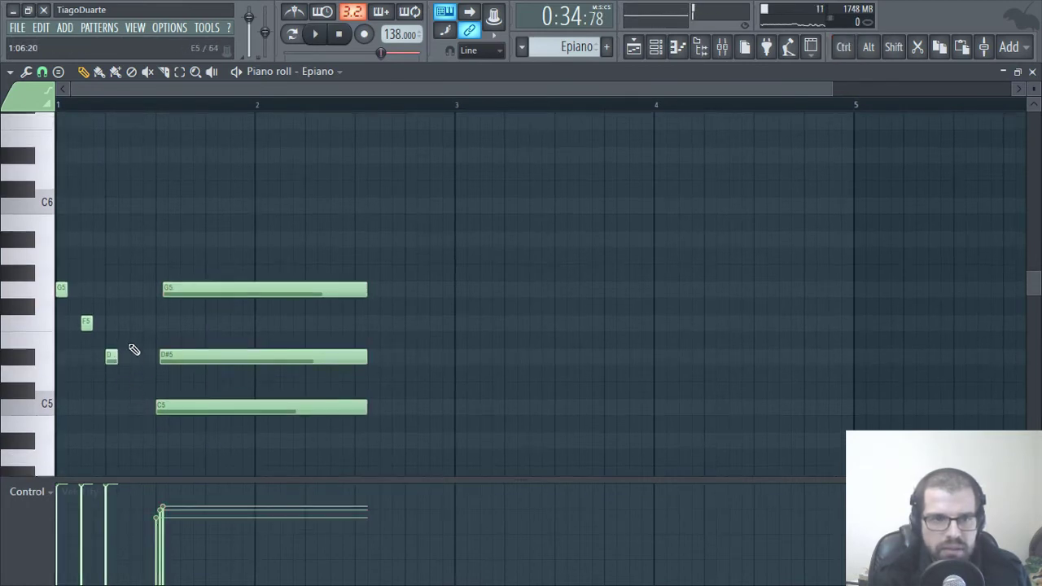
key("space")
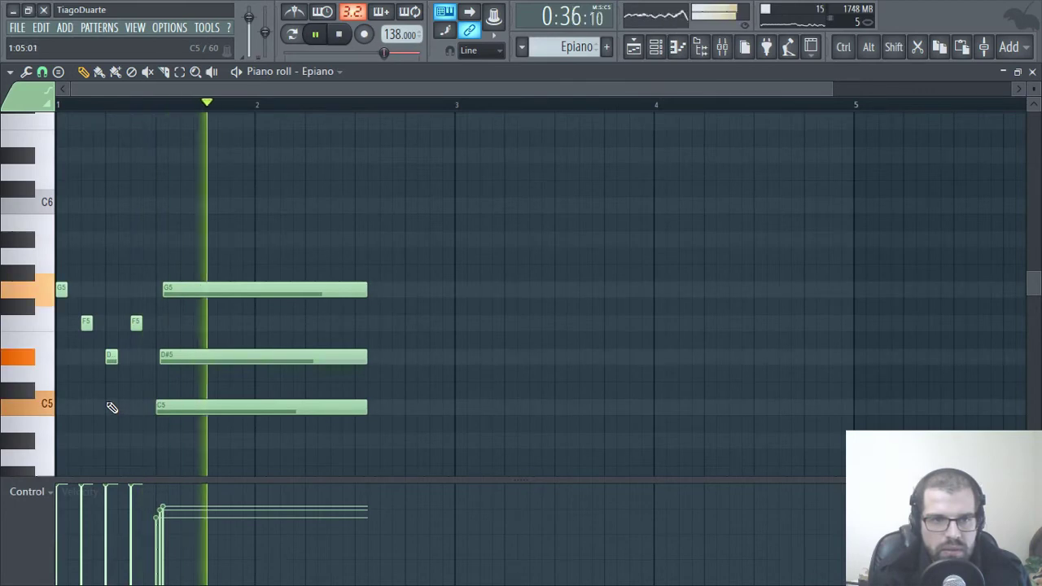
Copy the strummed chord to the start of bar 3
scroll(103, 412, "up", 3)
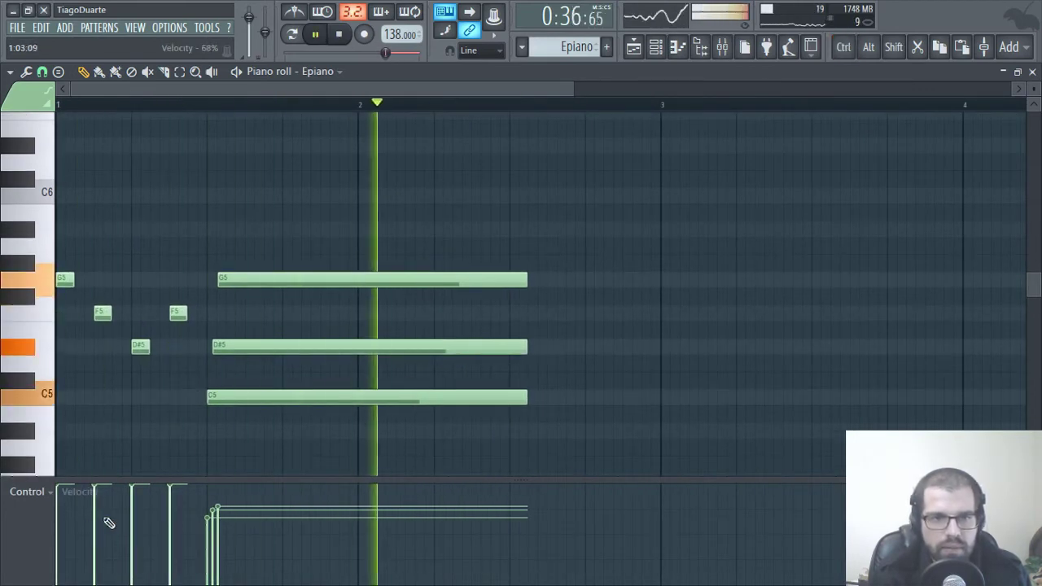
scroll(330, 431, "down", 3)
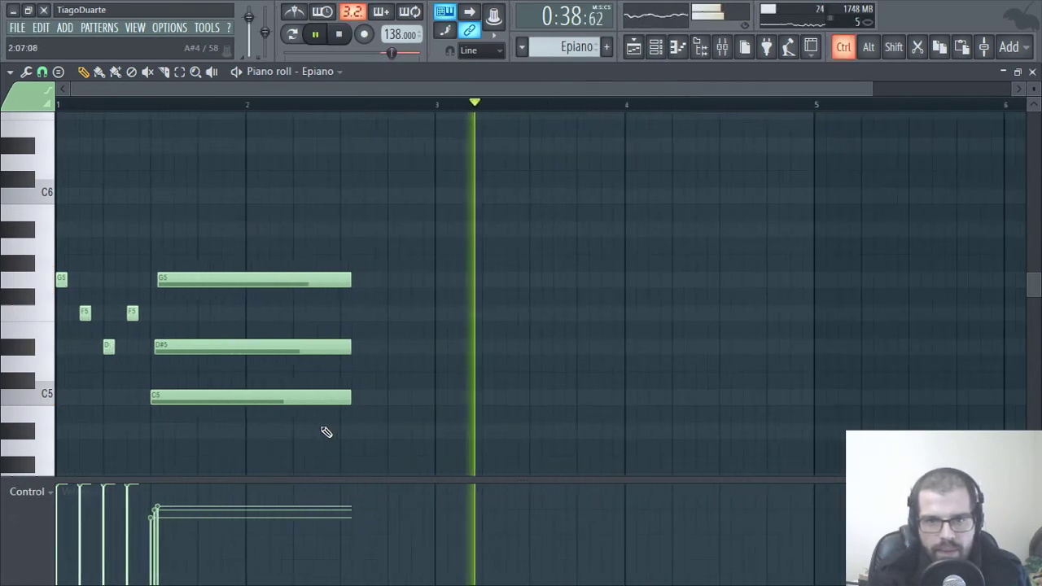
left_click_drag(334, 222, 465, 397)
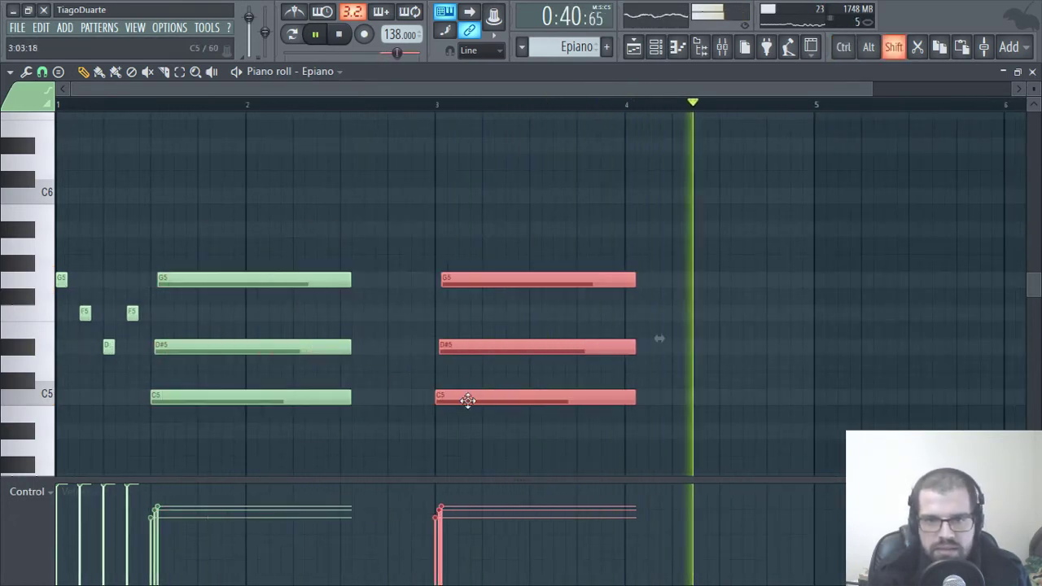
key("space")
left_click(468, 452)
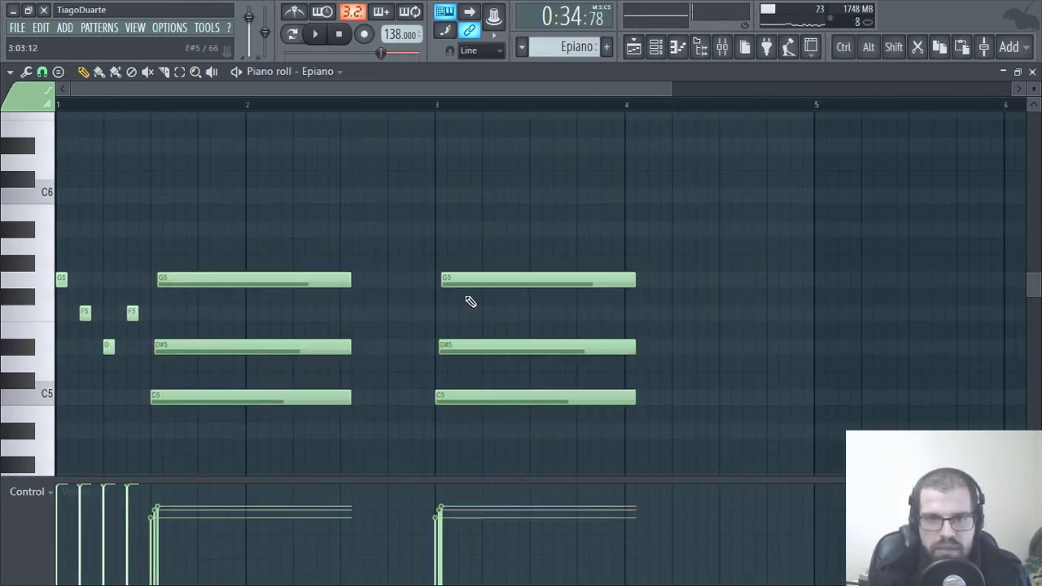
Lower the bottom note of the bar 3 chord to A#4 and play the pattern
left_click_drag(452, 345, 477, 352)
left_click_drag(479, 397, 478, 437)
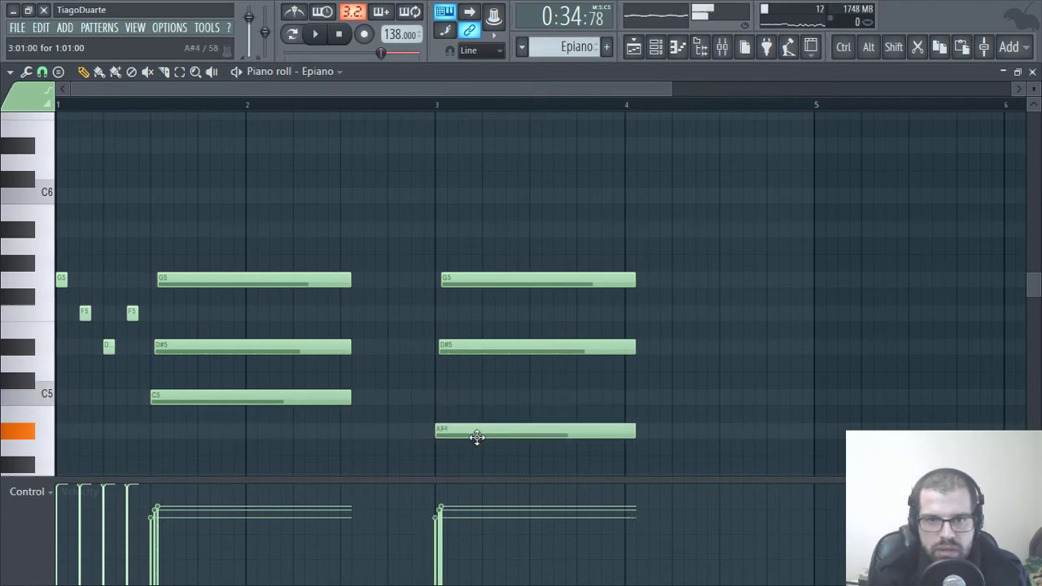
key("space")
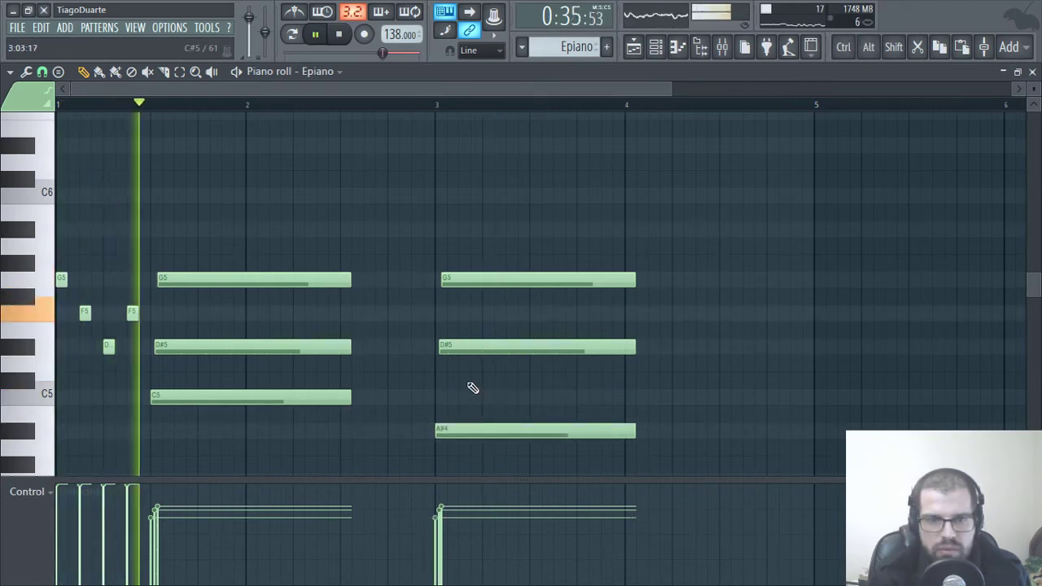
Add one-step F5, D#5 and C5 notes at 2:11:00, 2:13:00 and 2:15:00, leading into the bar 3 chord, and listen to them
left_click(358, 314)
mouse_move(361, 316)
left_mouse_down()
mouse_move(380, 324)
mouse_move(367, 311)
left_mouse_up()
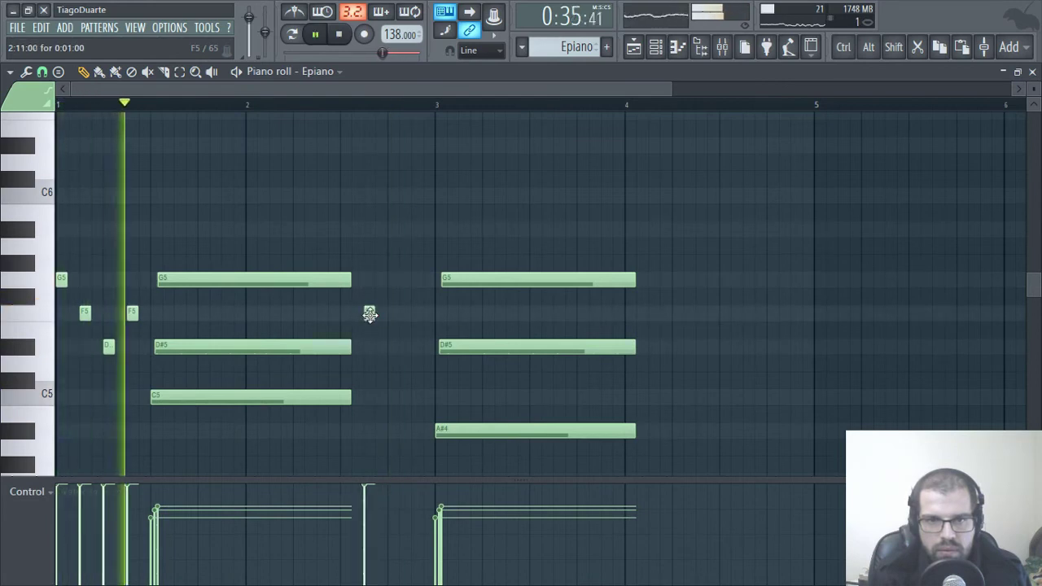
left_click(392, 347)
left_click(416, 396)
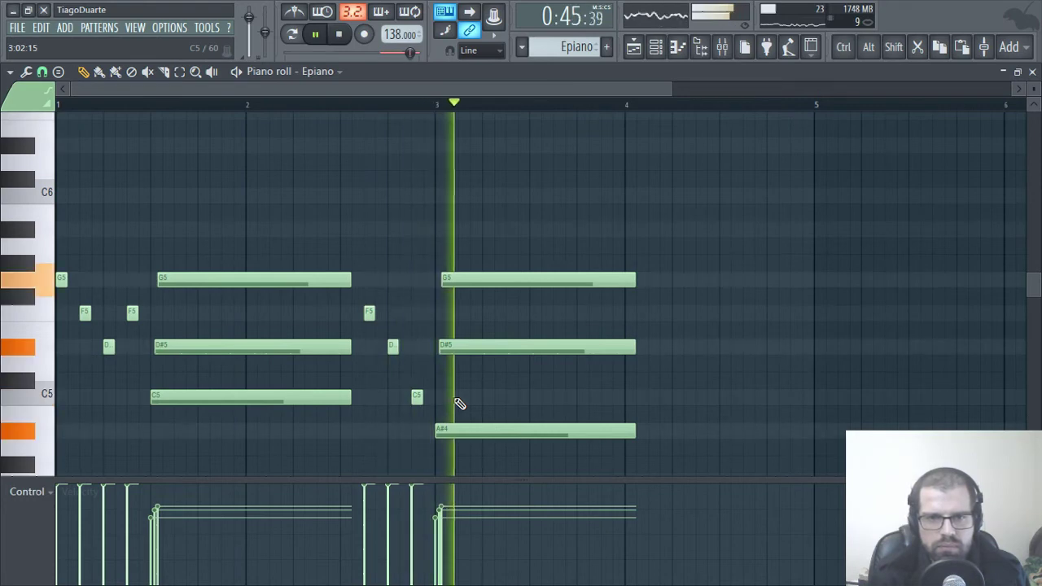
key("space")
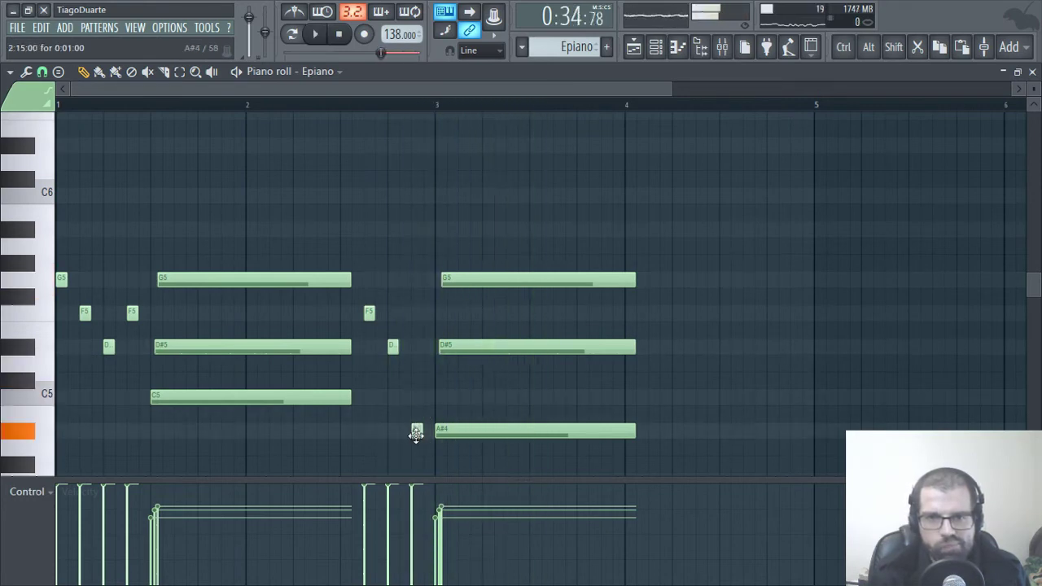
Try the bar 3 chord with its bottom note at C5 and middle note at F5, and listen to it
left_click_drag(472, 433, 474, 398)
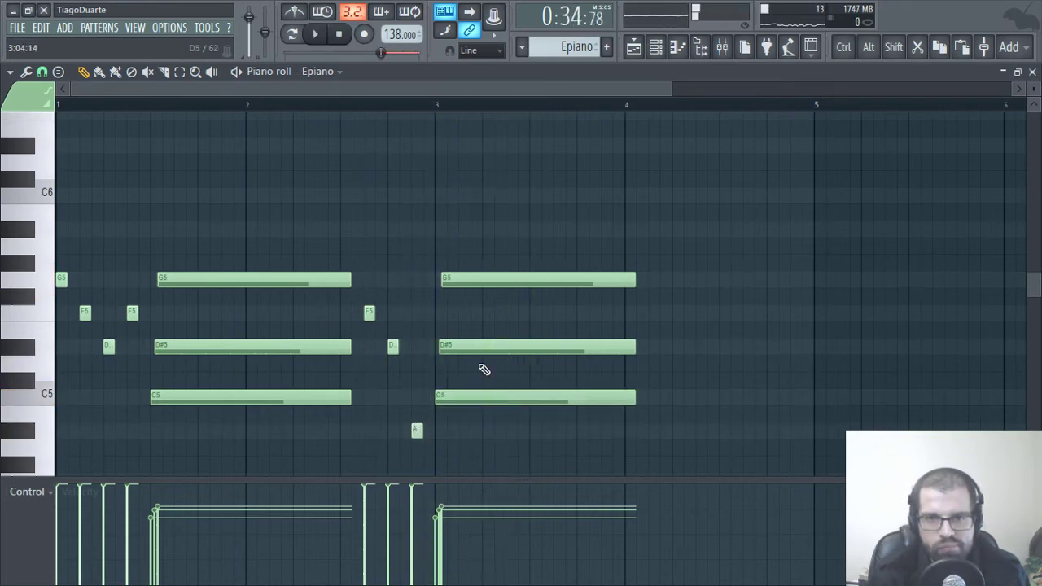
left_click_drag(479, 332, 477, 301)
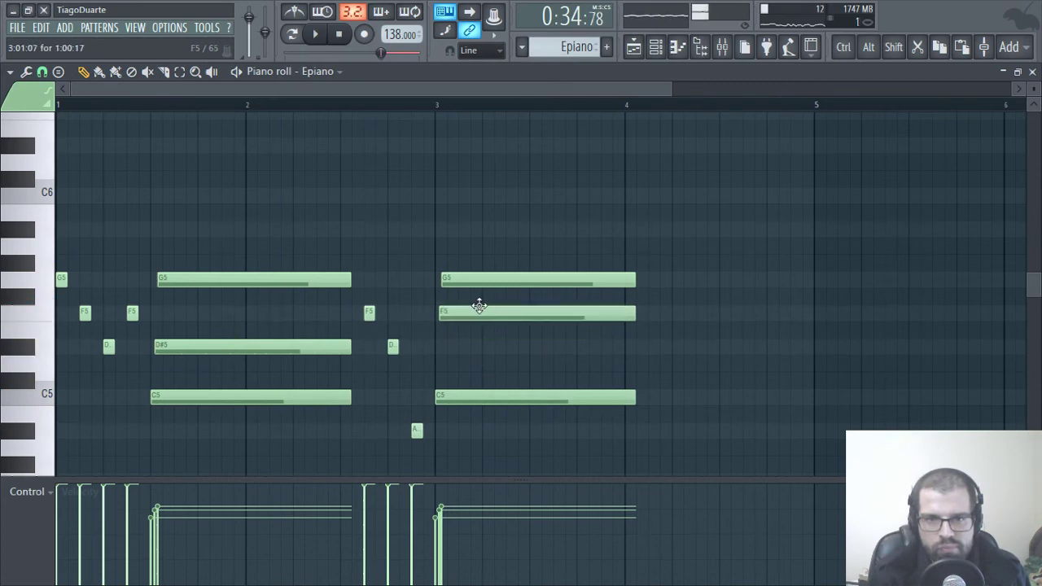
key("space")
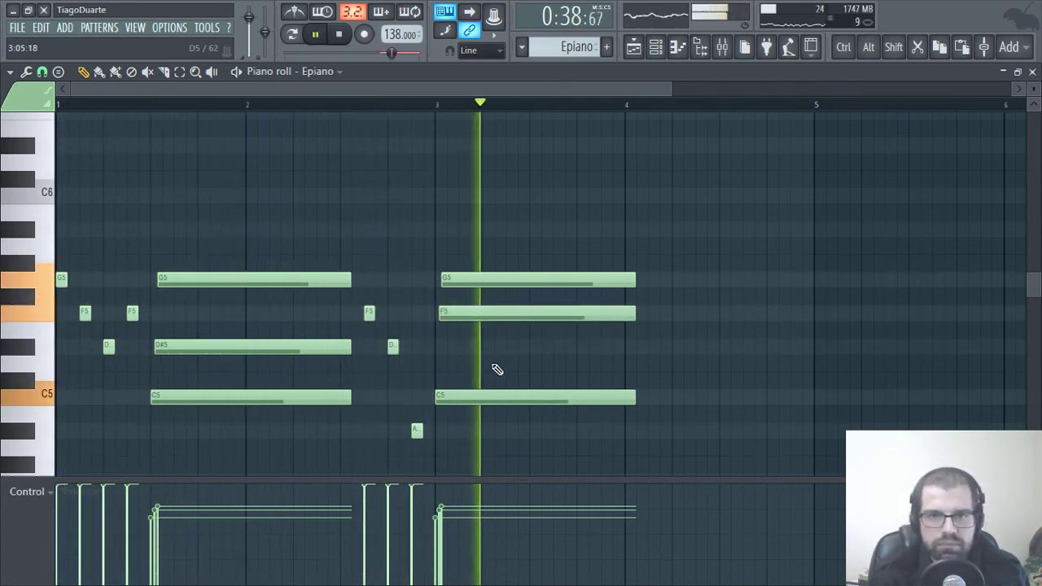
key("space")
Move the bar 3 chord's middle note back to D#5, try its top note at A#5 and play the pattern
left_click_drag(481, 312, 482, 353)
left_click_drag(480, 281, 481, 227)
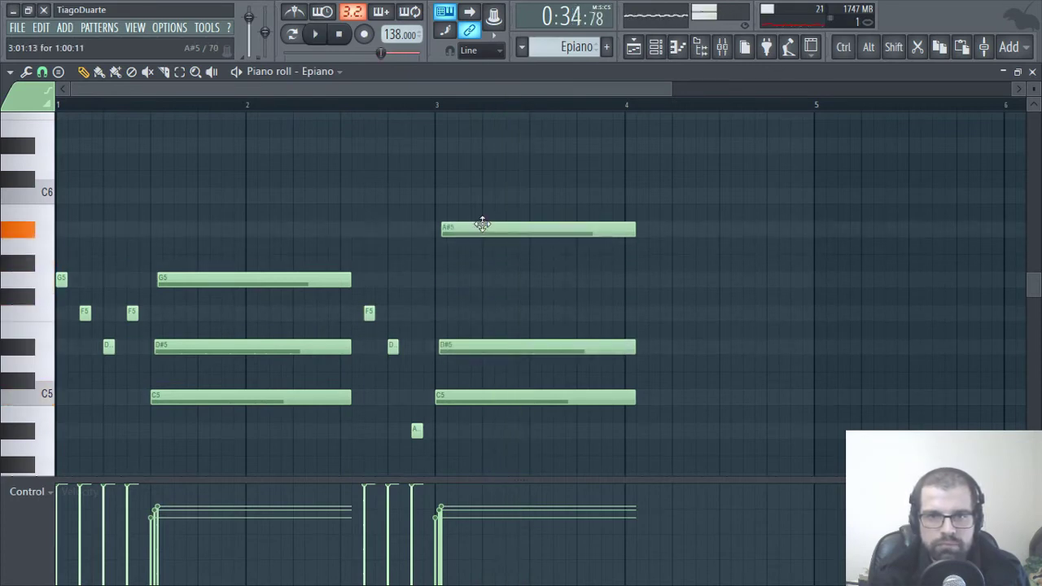
key("space")
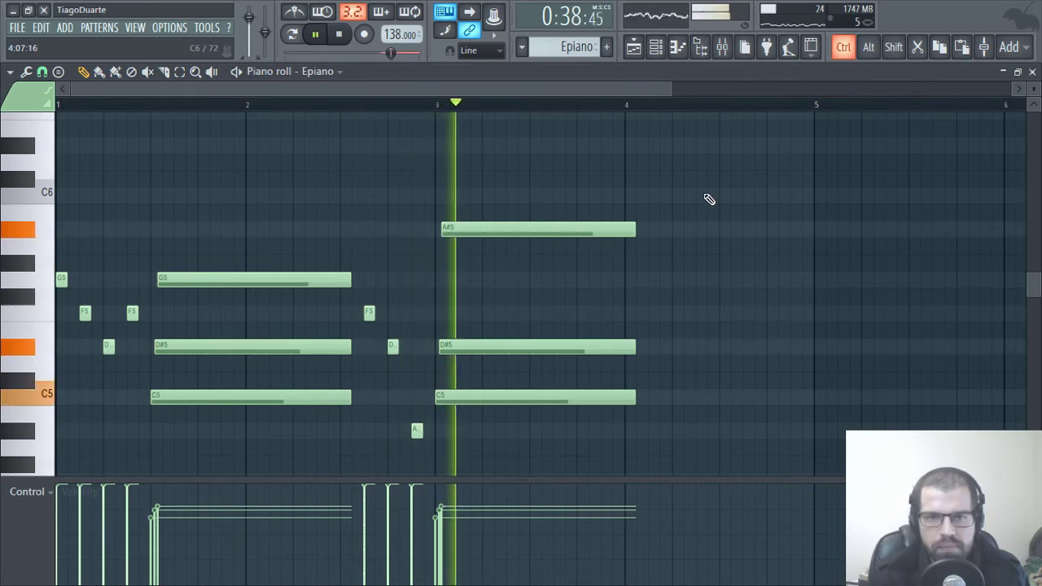
key("space")
Return the bar 3 chord's top note to G5, set its bottom note to A#4 and play the pattern
left_click_drag(486, 227, 491, 279)
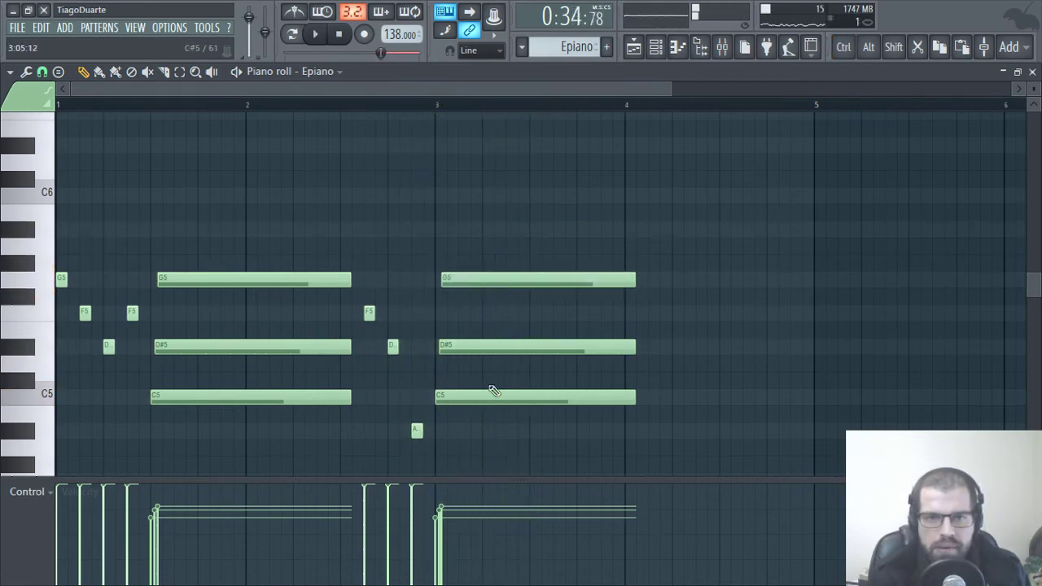
left_click_drag(491, 396, 489, 432)
key("space")
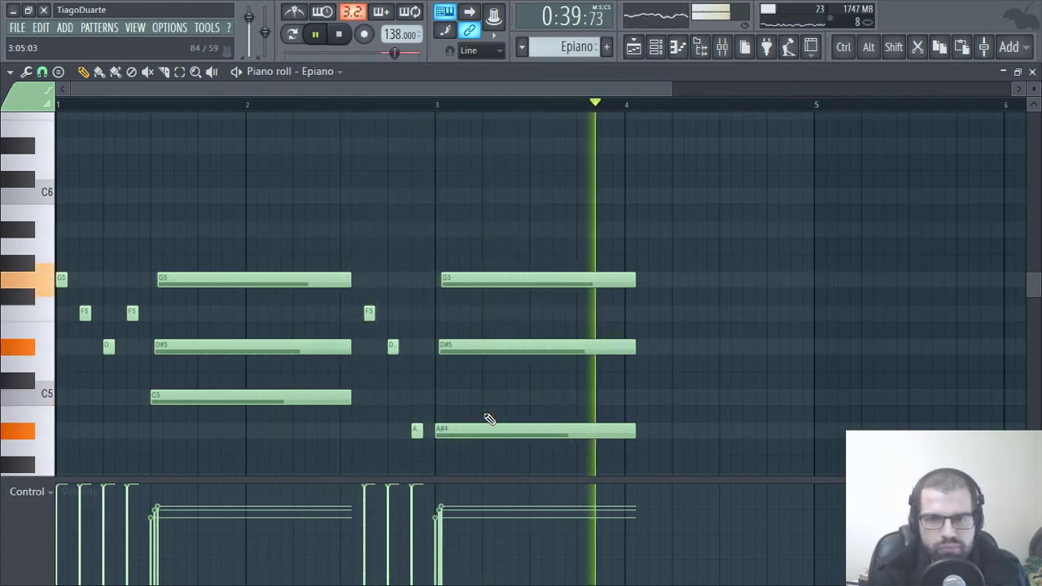
Raise the bar 3 chord's bottom note to C5 and lengthen all three chord notes to just before bar 5
left_click_drag(477, 429, 481, 396)
left_click_drag(661, 404, 589, 255)
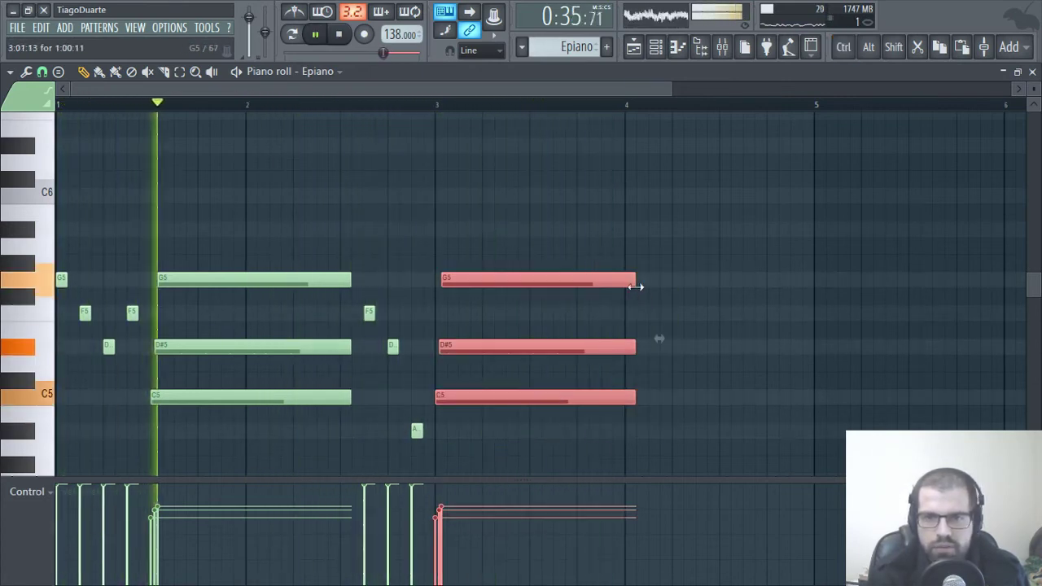
left_click(639, 284)
right_click(681, 278)
left_click_drag(656, 239, 612, 416)
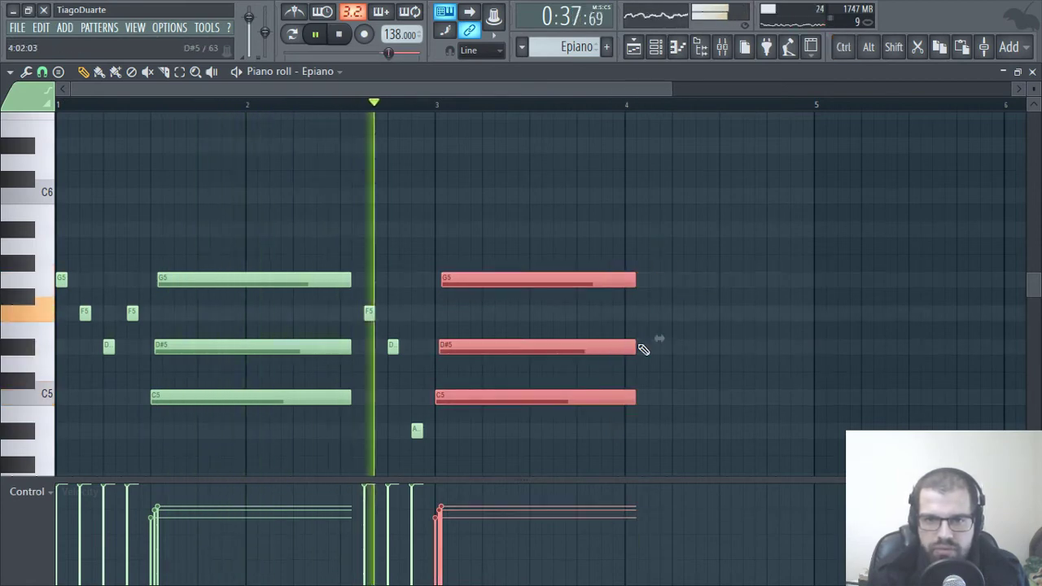
left_click_drag(641, 348, 809, 352)
right_click(909, 363)
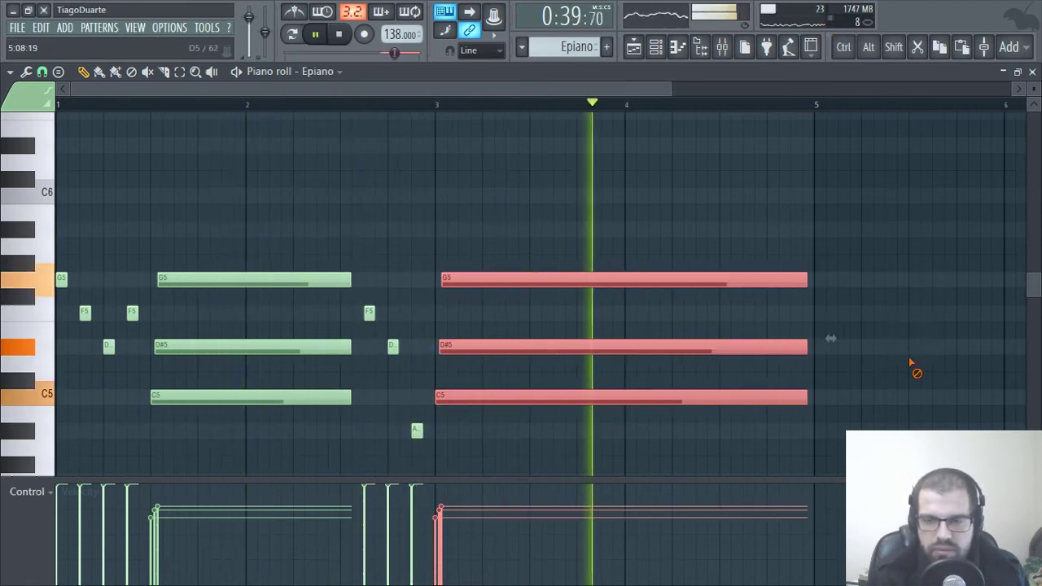
Load Fruity Reeverb 2 in the first effect slot of the Epiano mixer track and raise its wet level
left_click(1032, 71)
left_click(613, 196)
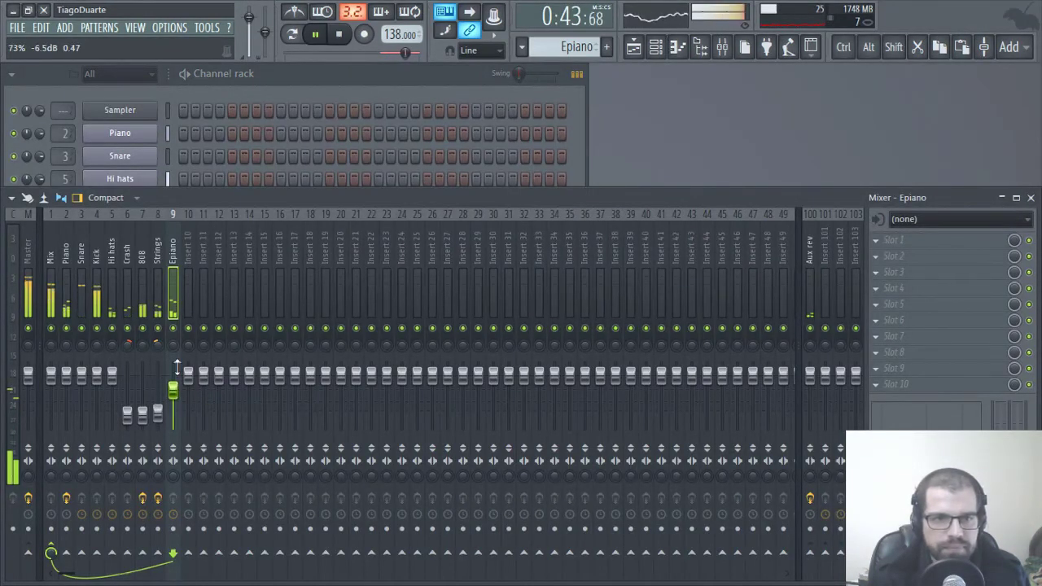
left_click(877, 240)
mouse_move(903, 256)
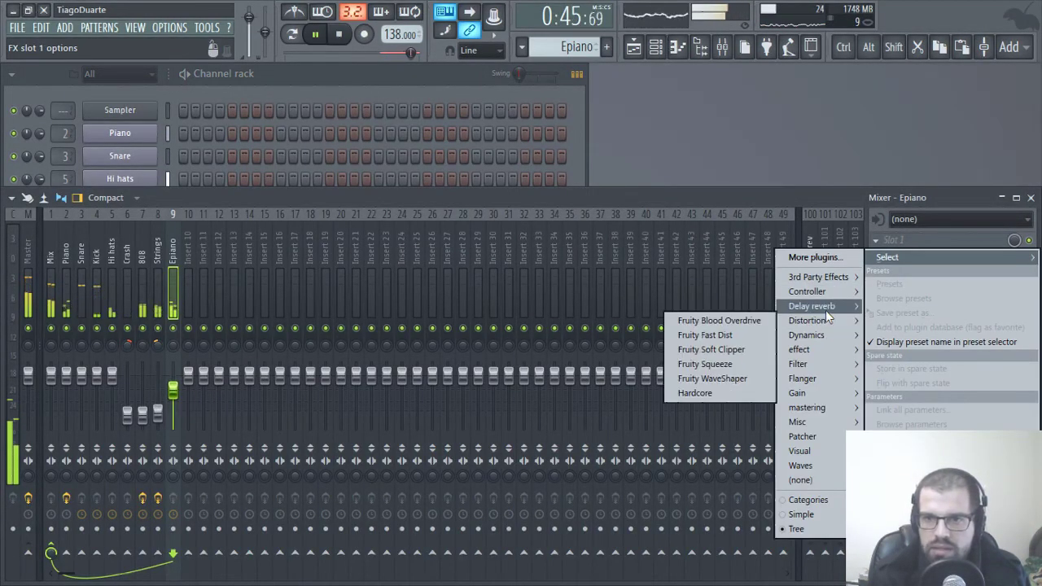
mouse_move(825, 311)
left_click(749, 364)
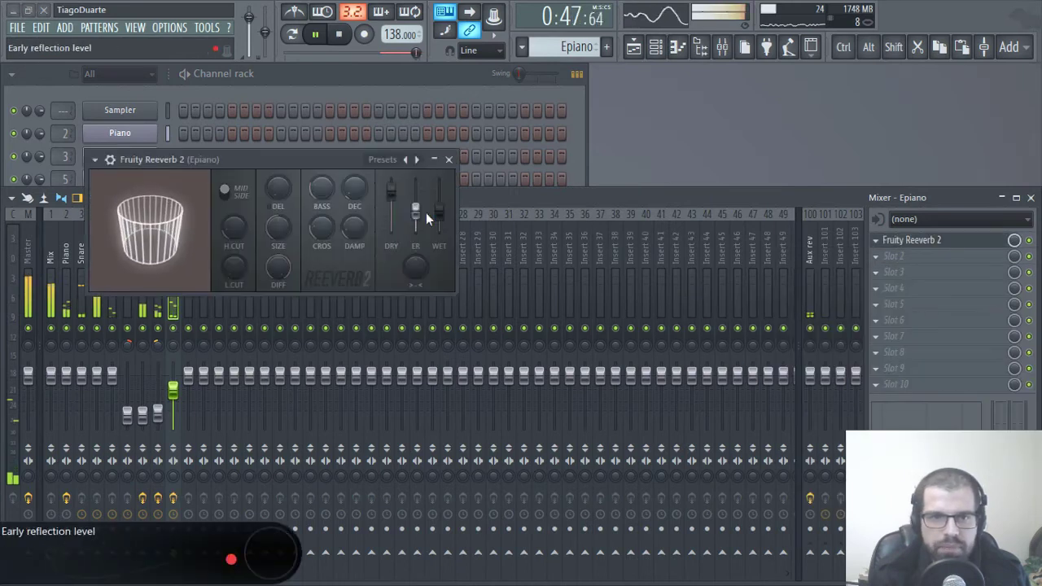
left_click_drag(439, 214, 439, 186)
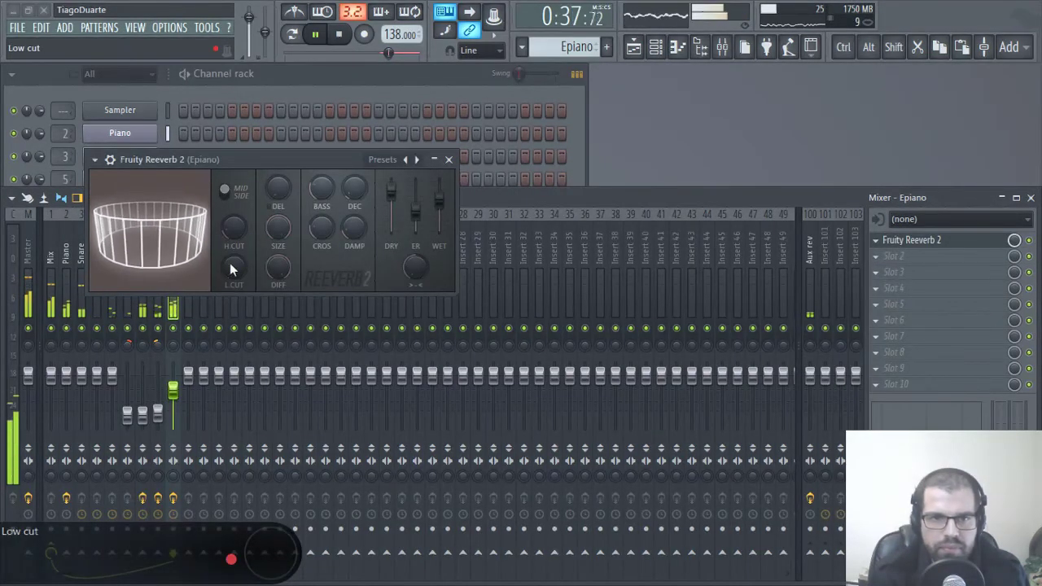
left_click(448, 160)
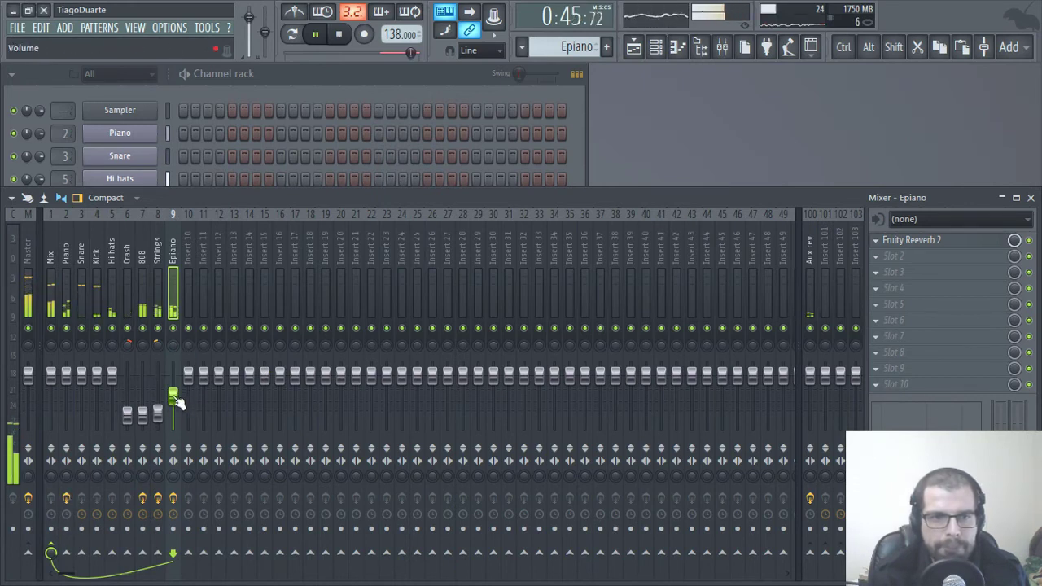
Open the playlist, set the playback selection to bars 1 to 4 and play the piano intro
left_click(448, 90)
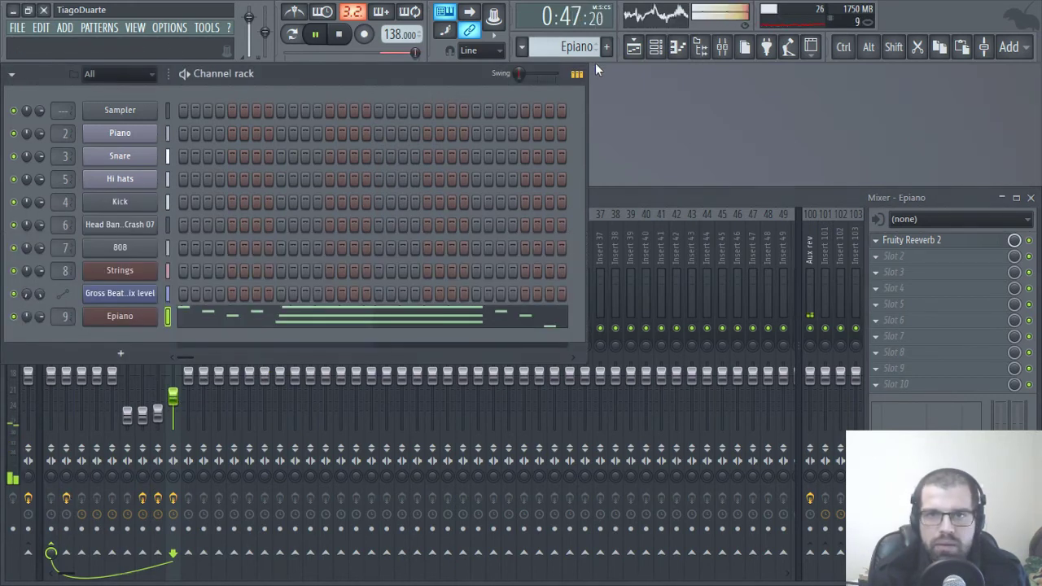
left_click(634, 49)
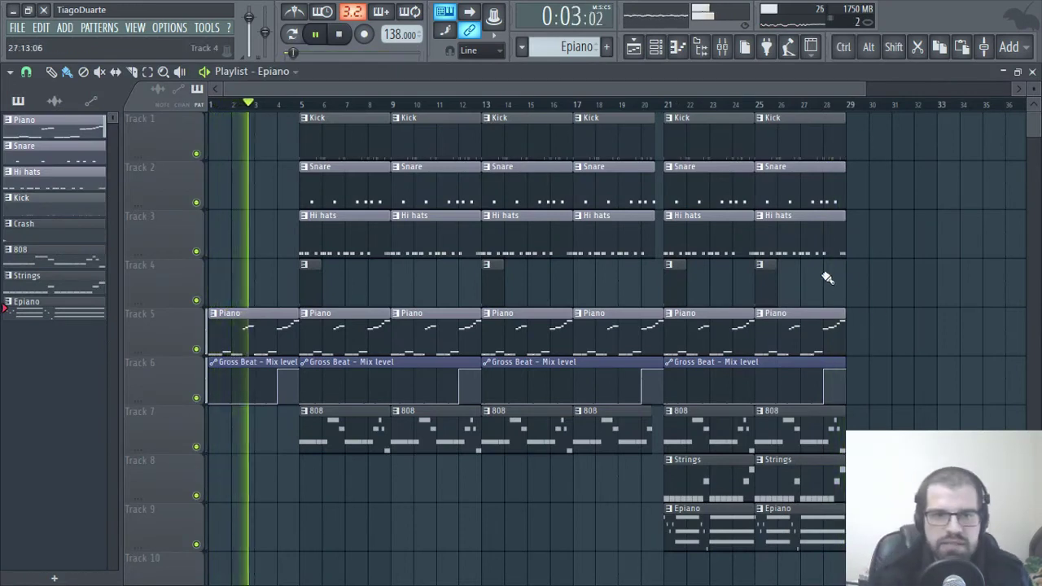
left_click(340, 34)
scroll(264, 165, "up", 1, "ctrl")
scroll(489, 232, "up", 2, "ctrl")
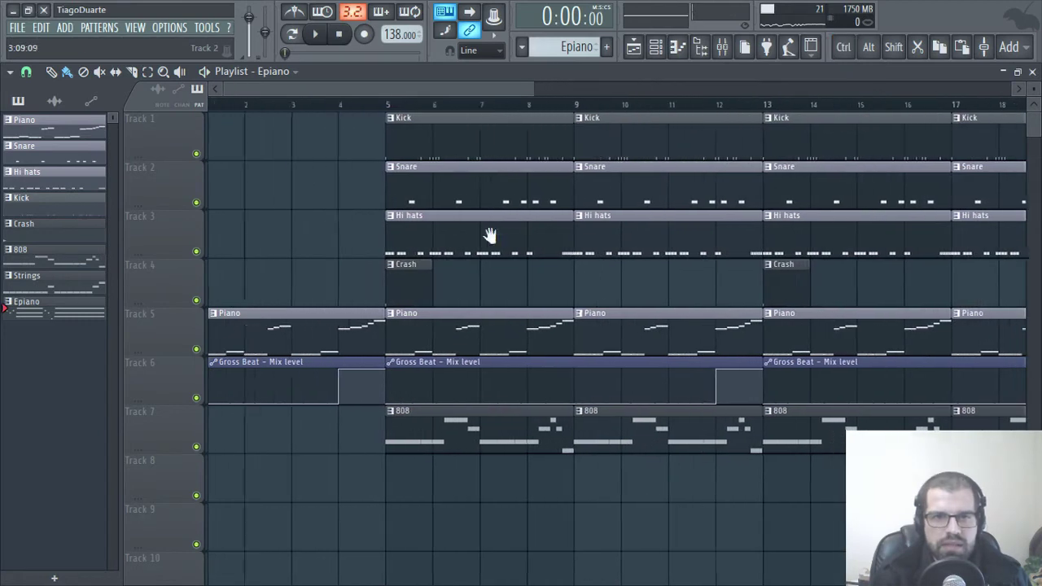
left_click_drag(407, 106, 174, 109)
key("space")
scroll(277, 239, "up", 2, "ctrl")
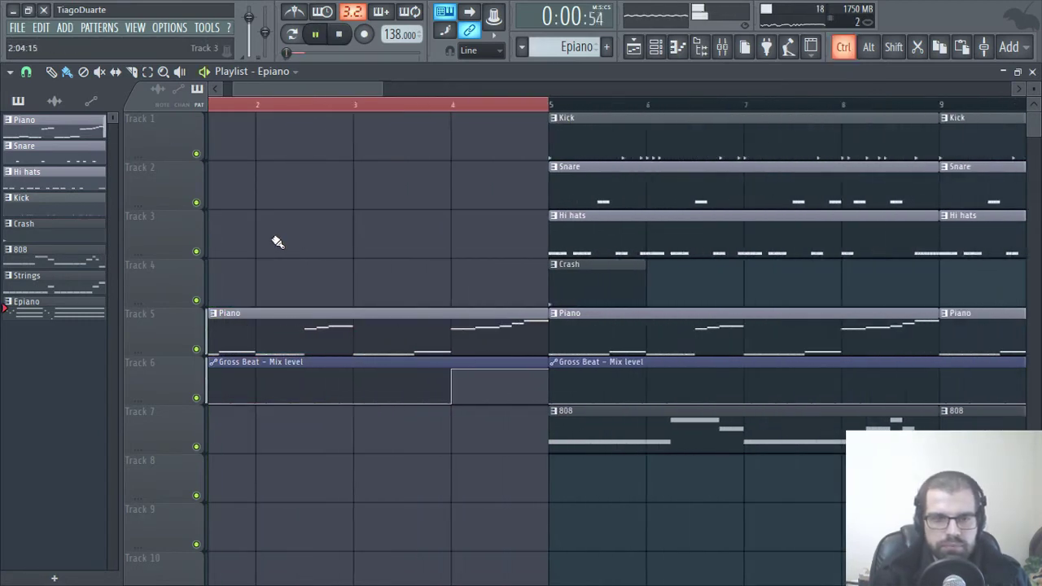
scroll(460, 236, "down", 2)
scroll(489, 353, "up", 2)
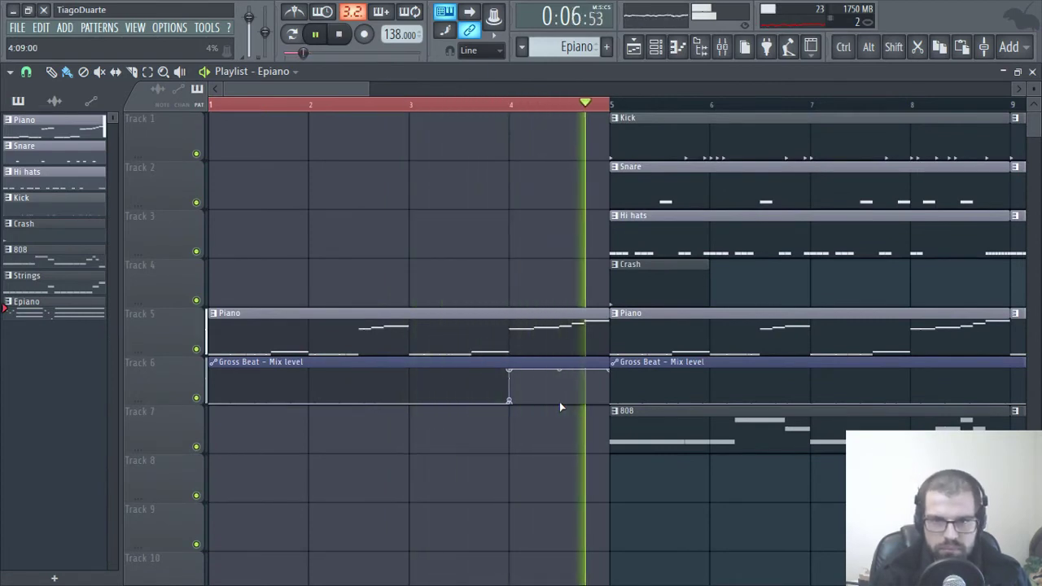
Open the Gross Beat effect on the Piano mixer track
left_click(1031, 71)
left_click(712, 204)
left_click(54, 251)
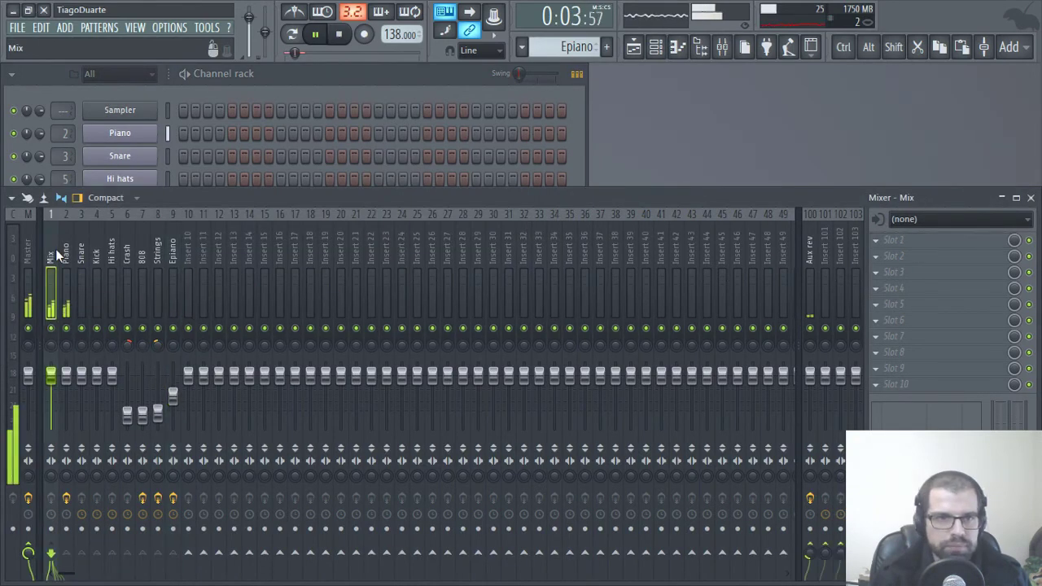
left_click(68, 257)
left_click(903, 241)
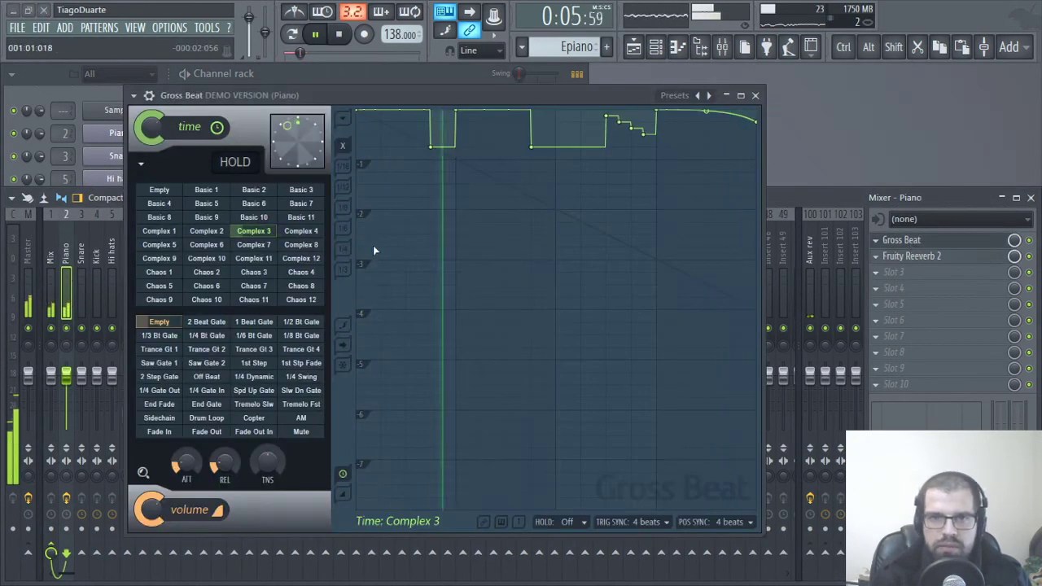
Delete the four stair-step points in the second half of Gross Beat's Complex 3 time envelope
right_click(644, 134)
left_click(664, 155)
right_click(633, 129)
left_click(655, 153)
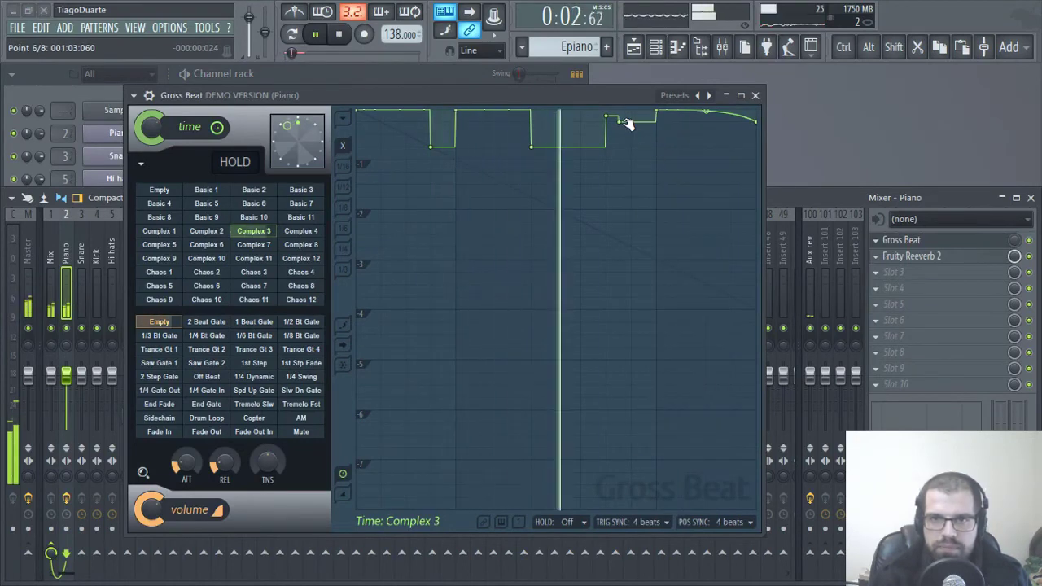
right_click(617, 124)
left_click(639, 144)
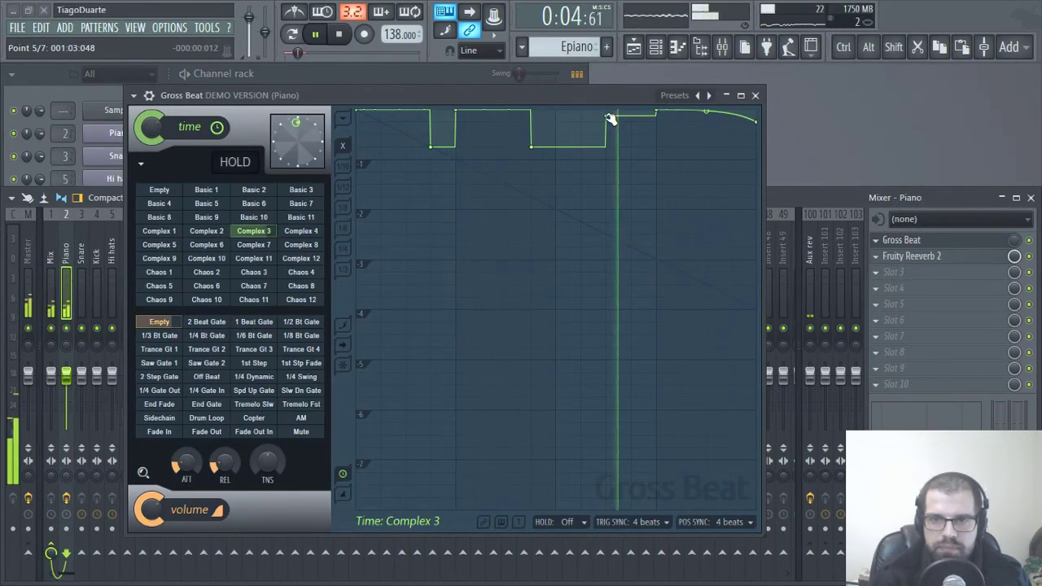
right_click(610, 118)
left_click(622, 134)
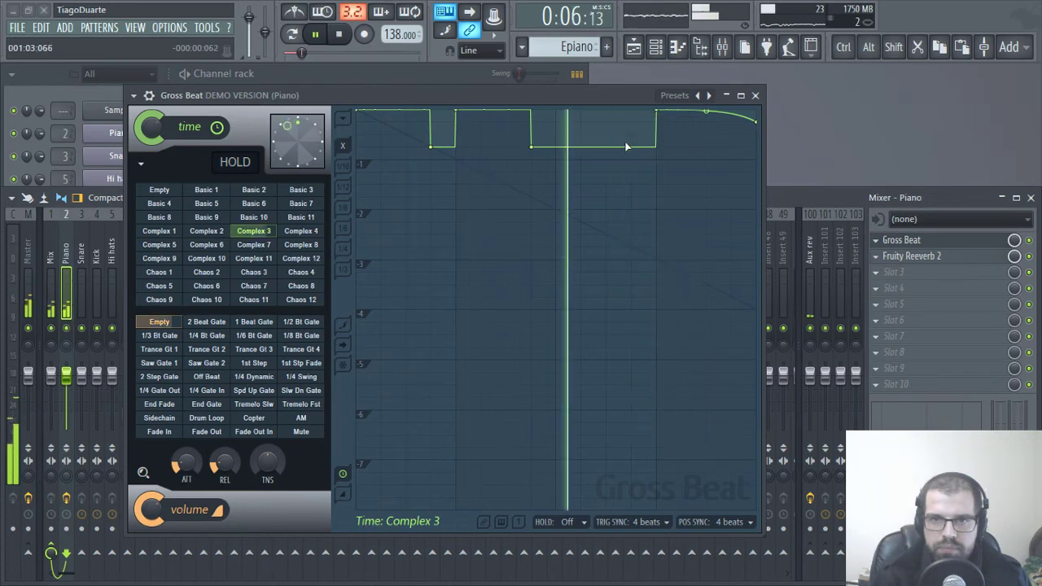
Delete the two remaining low points of the Complex 3 time envelope, lower its end point slightly and close Gross Beat
right_click(530, 148)
left_click(543, 160)
right_click(434, 147)
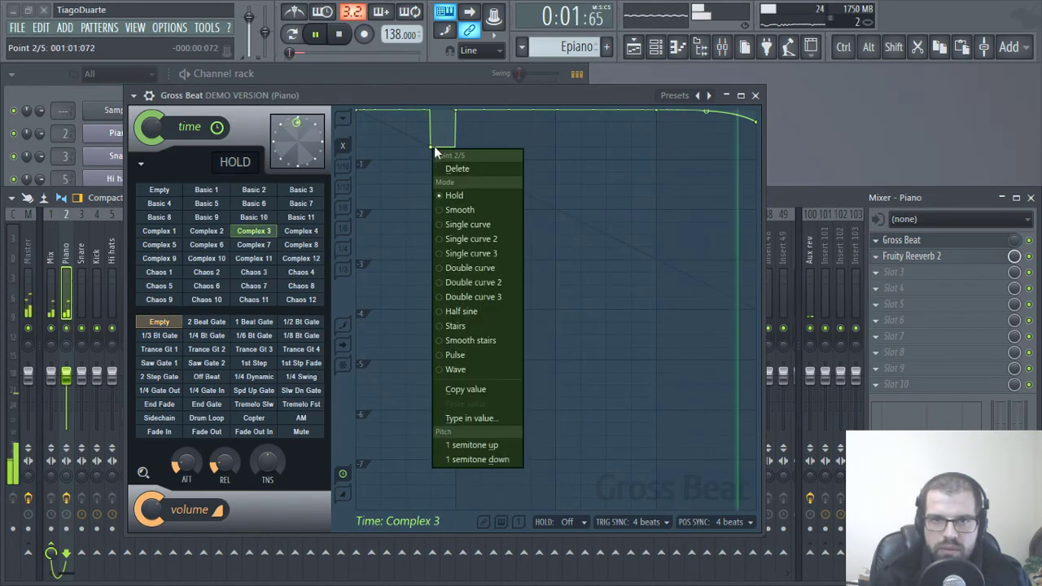
left_click(449, 162)
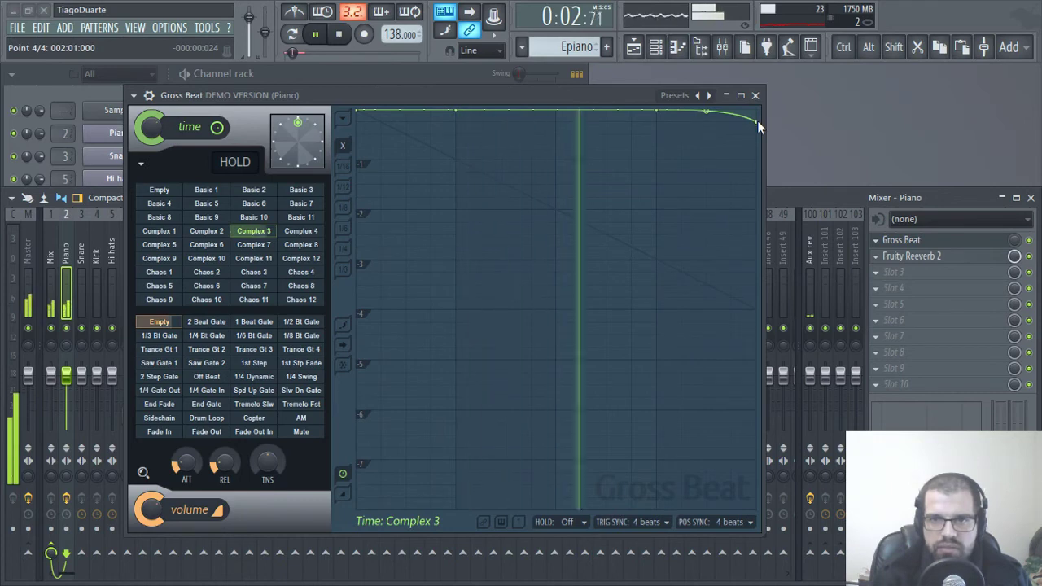
mouse_move(759, 122)
left_mouse_down()
mouse_move(759, 135)
mouse_move(758, 125)
left_mouse_up()
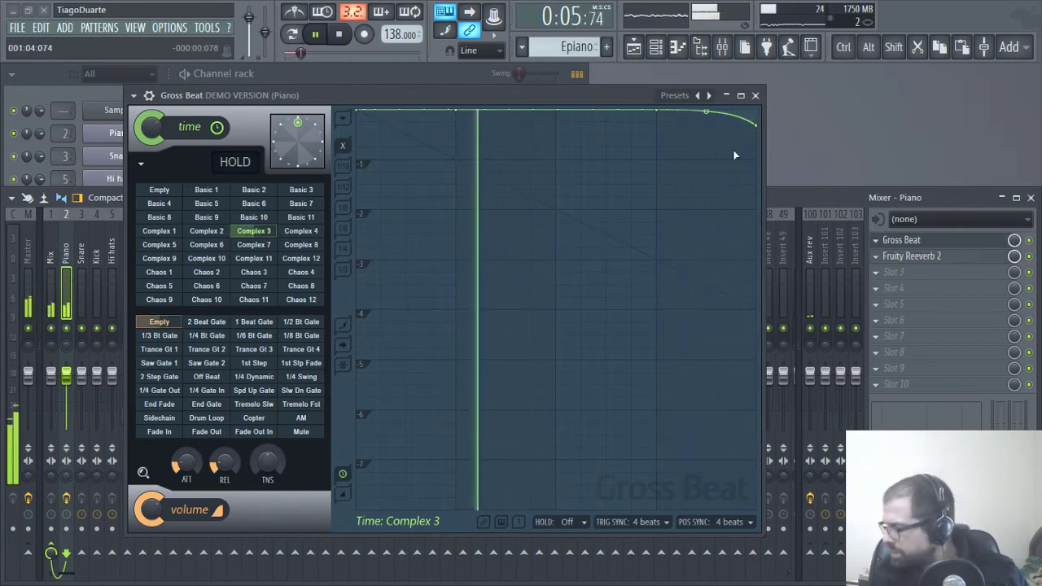
left_click(756, 96)
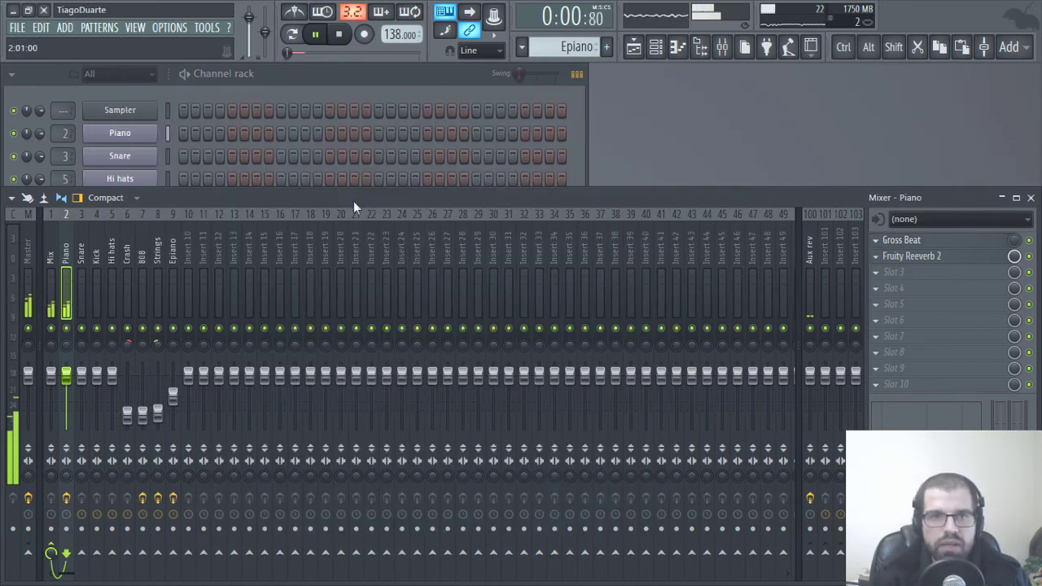
Clear the bars 1 to 4 selection in the playlist and play the arrangement from the intro into the drum section
left_click(633, 47)
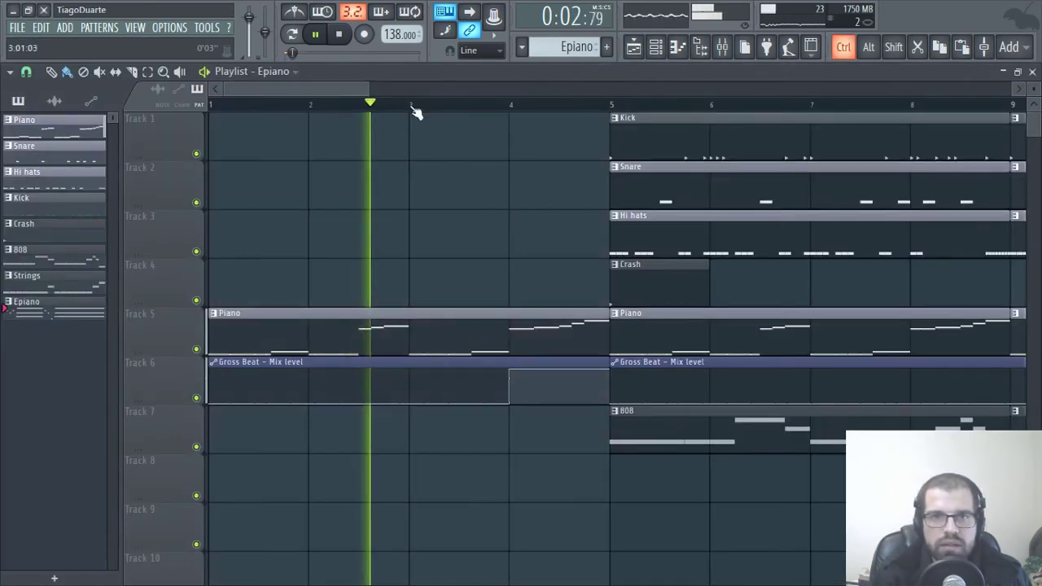
scroll(424, 220, "down", 3)
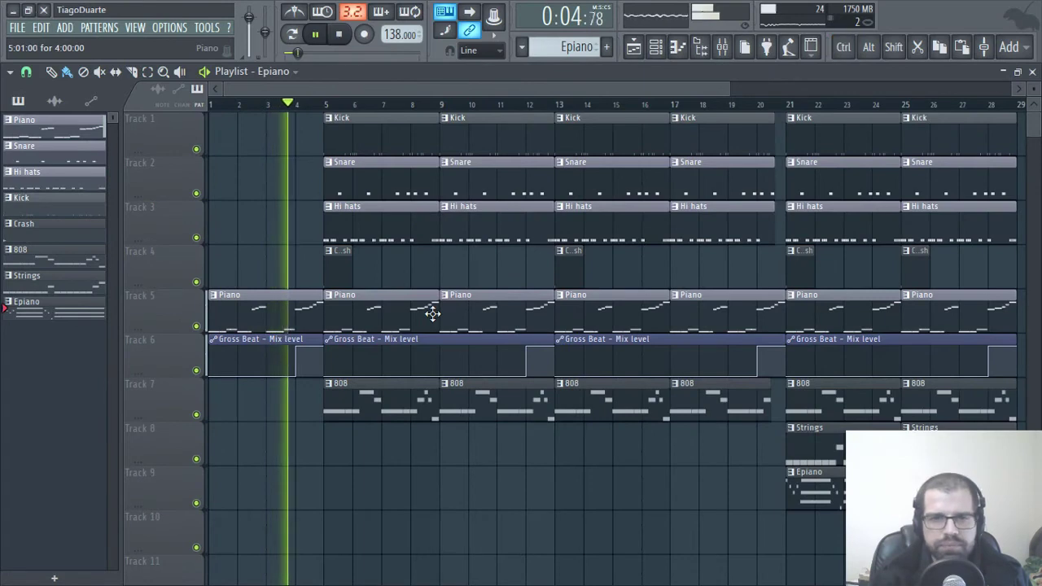
scroll(314, 359, "up", 3)
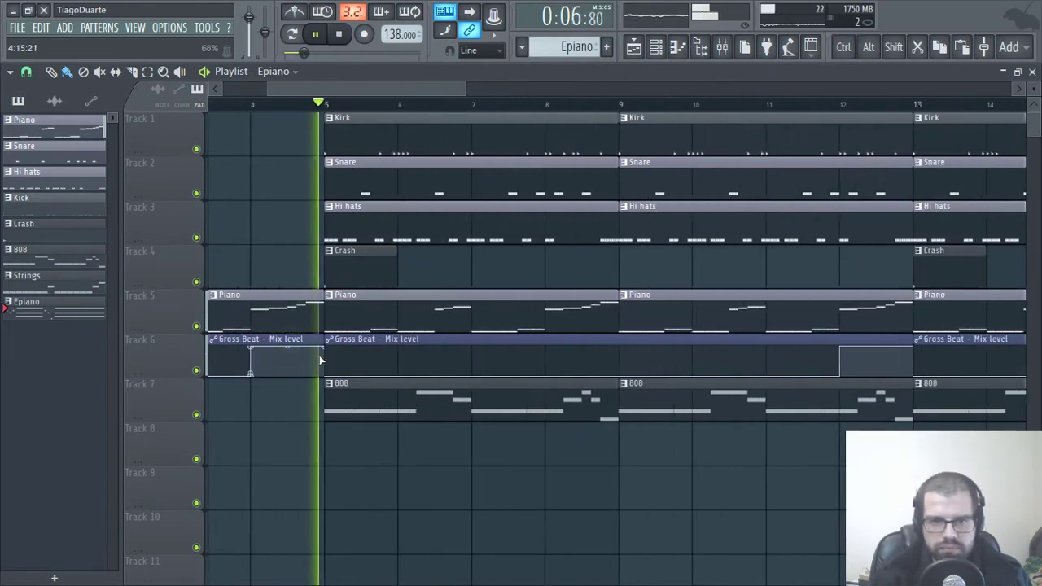
scroll(384, 322, "down", 2)
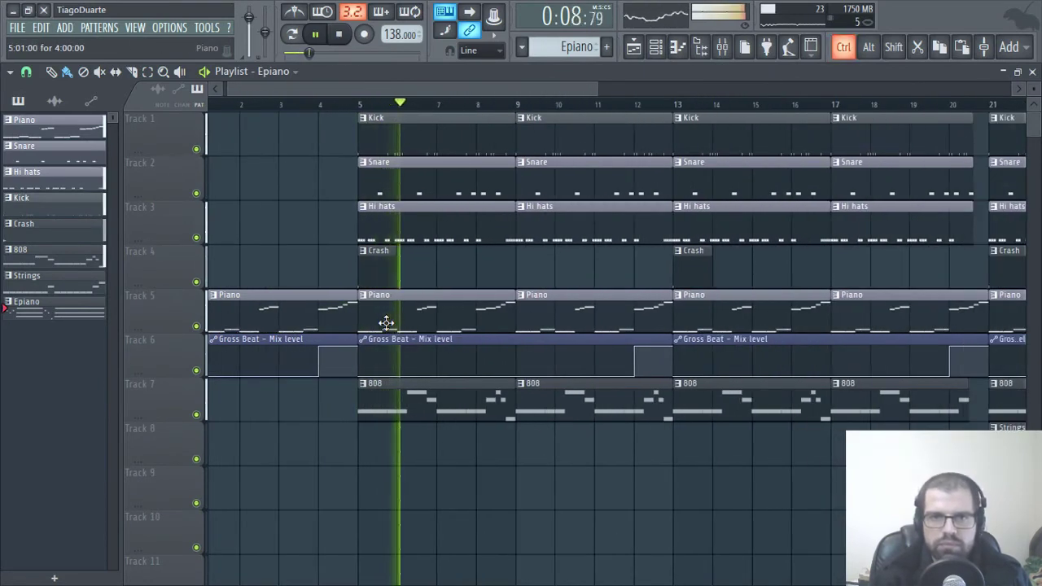
scroll(385, 322, "down", 2)
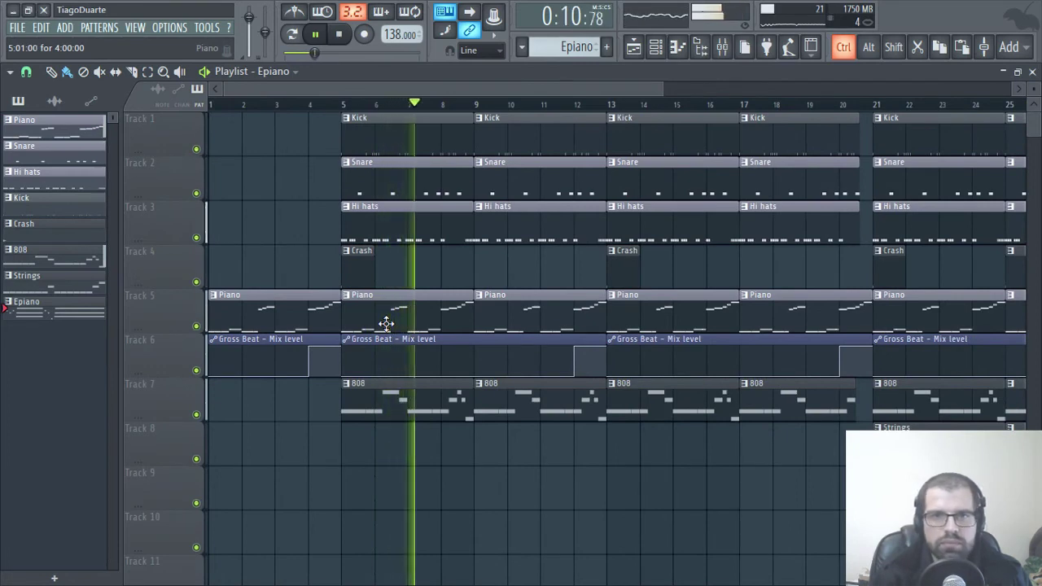
scroll(389, 325, "down", 2)
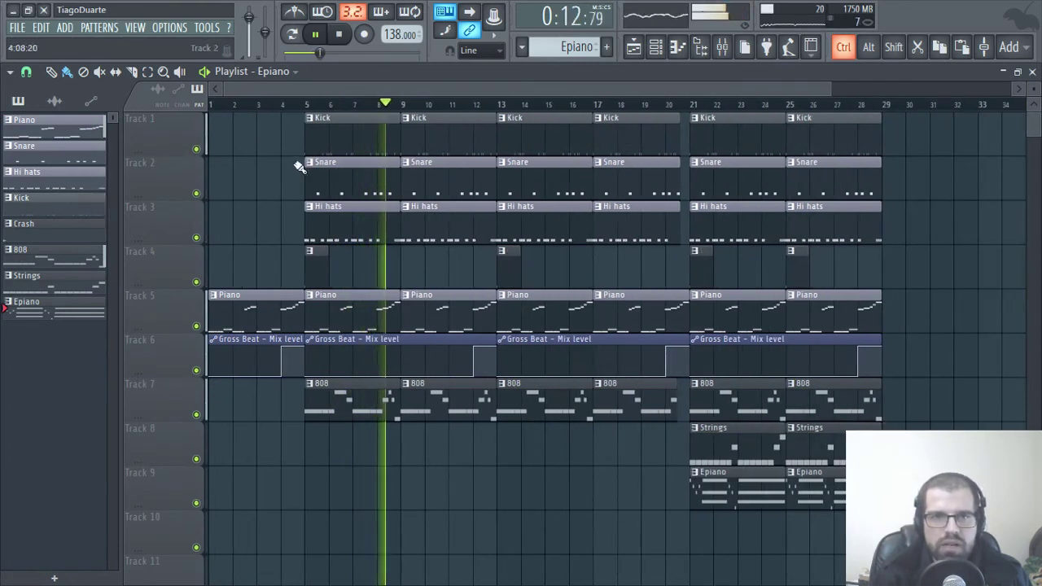
scroll(260, 209, "up", 2)
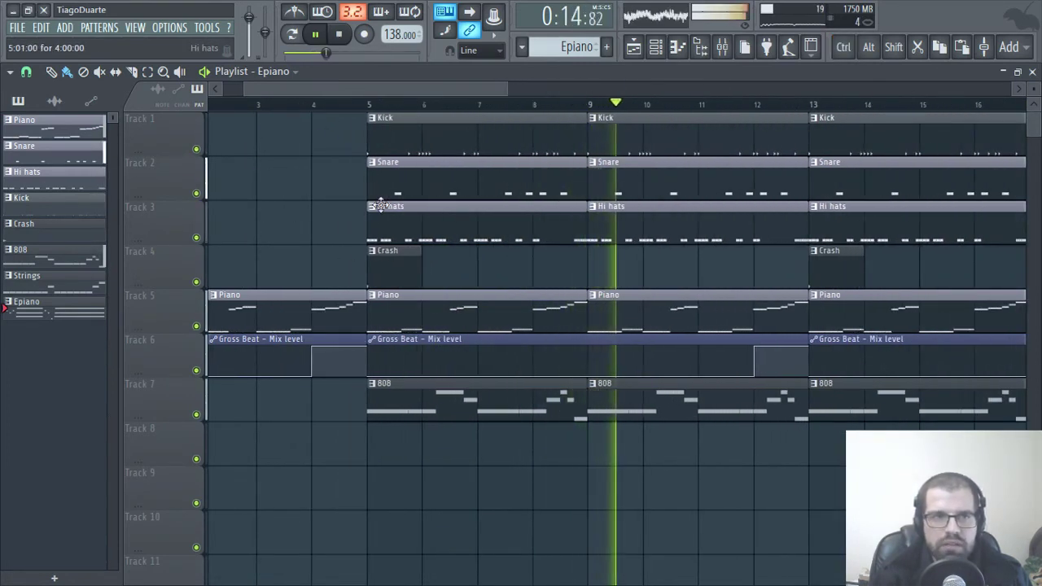
left_click_drag(284, 136, 368, 267)
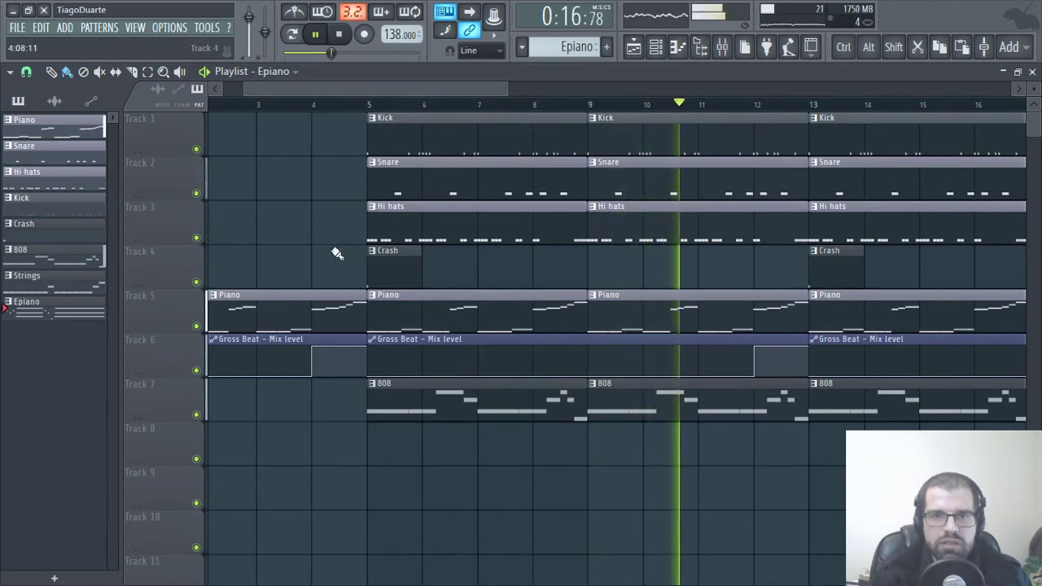
left_click_drag(817, 265, 597, 275)
scroll(597, 280, "down", 3)
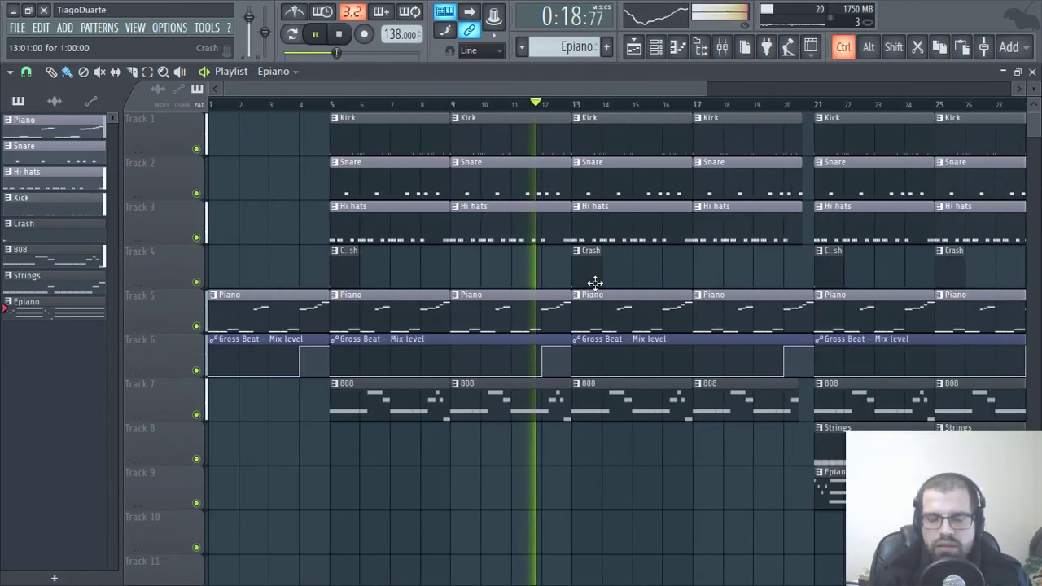
scroll(314, 261, "up", 4)
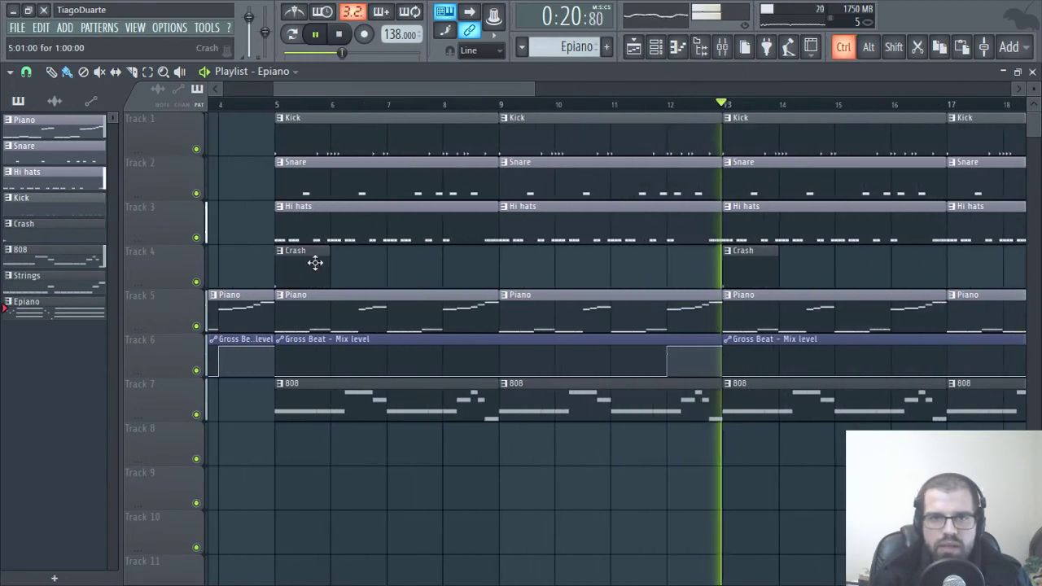
Show the browser, collapse its folders and open the Drum Loops folder inside 22 - Hip Hop Drum Loops Sample Pack
left_click(700, 46)
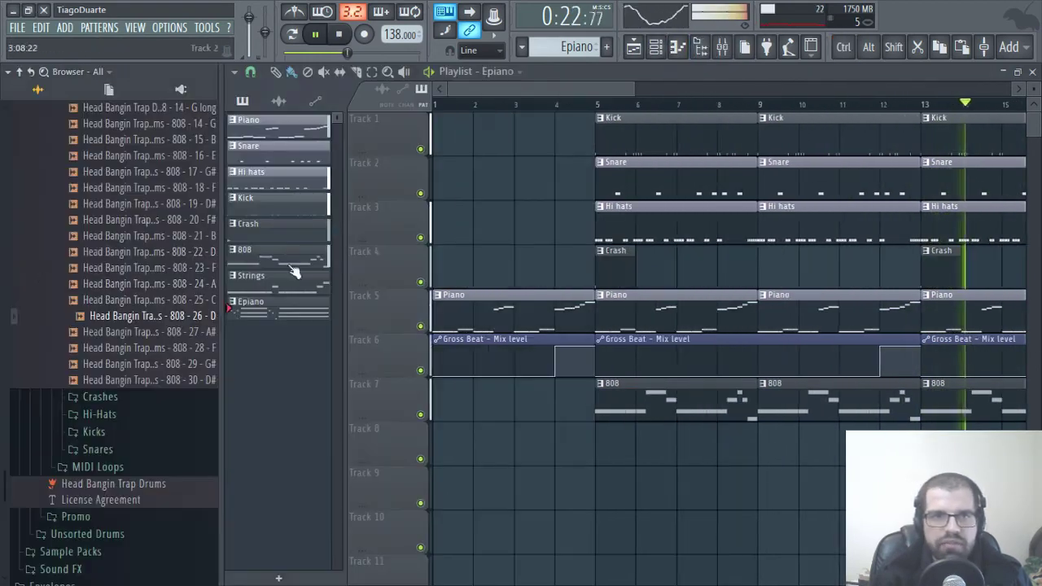
left_click(30, 88)
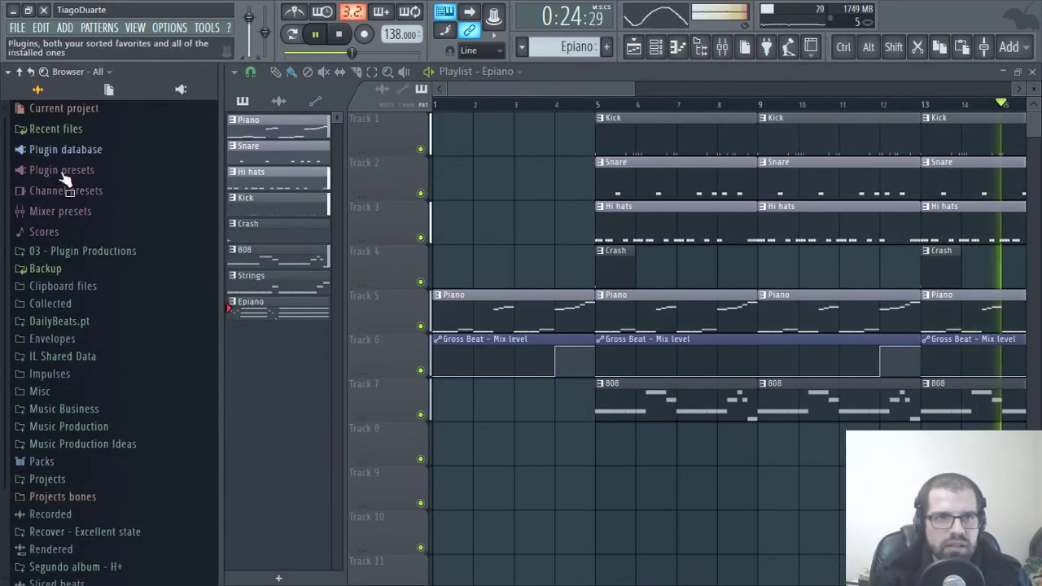
left_click(86, 324)
scroll(102, 338, "down", 5)
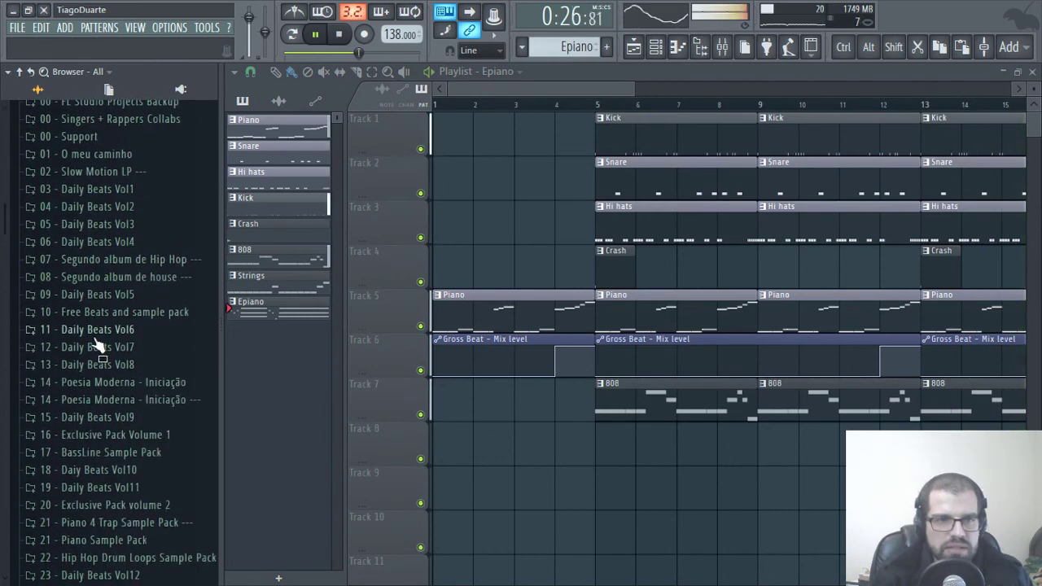
scroll(135, 337, "down", 4)
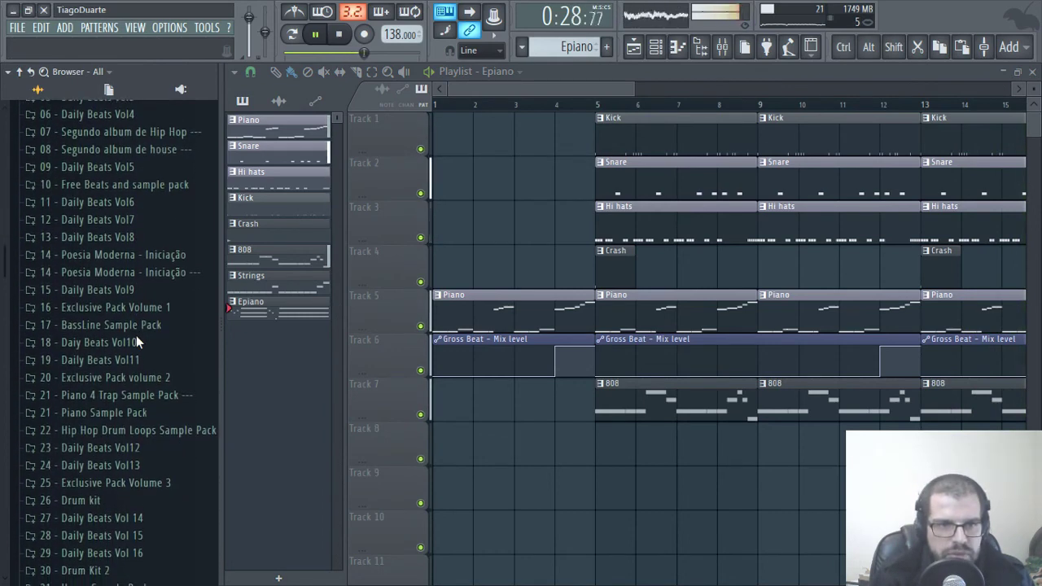
scroll(136, 335, "down", 2)
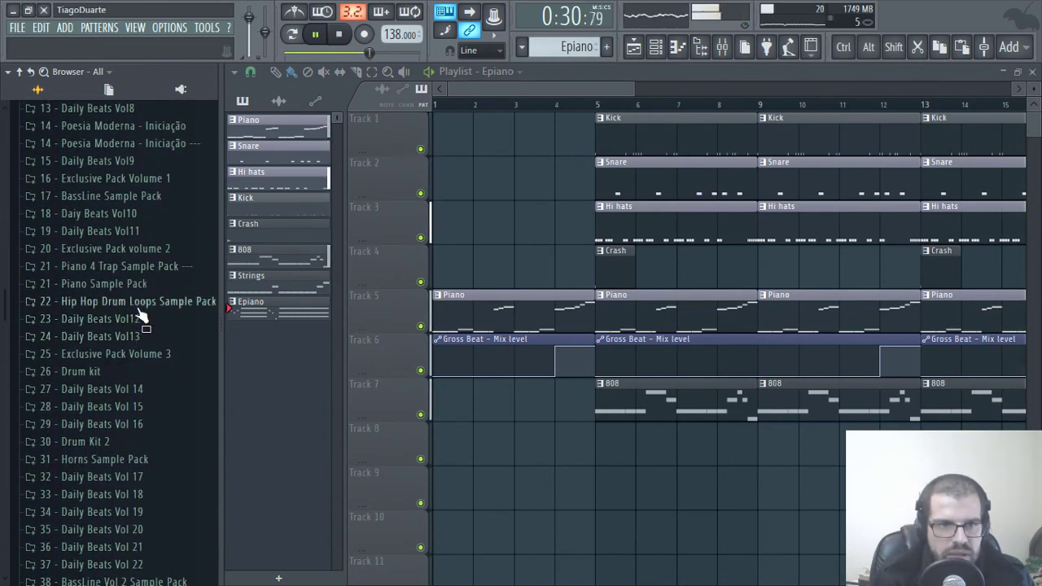
left_click(138, 302)
left_click(75, 335)
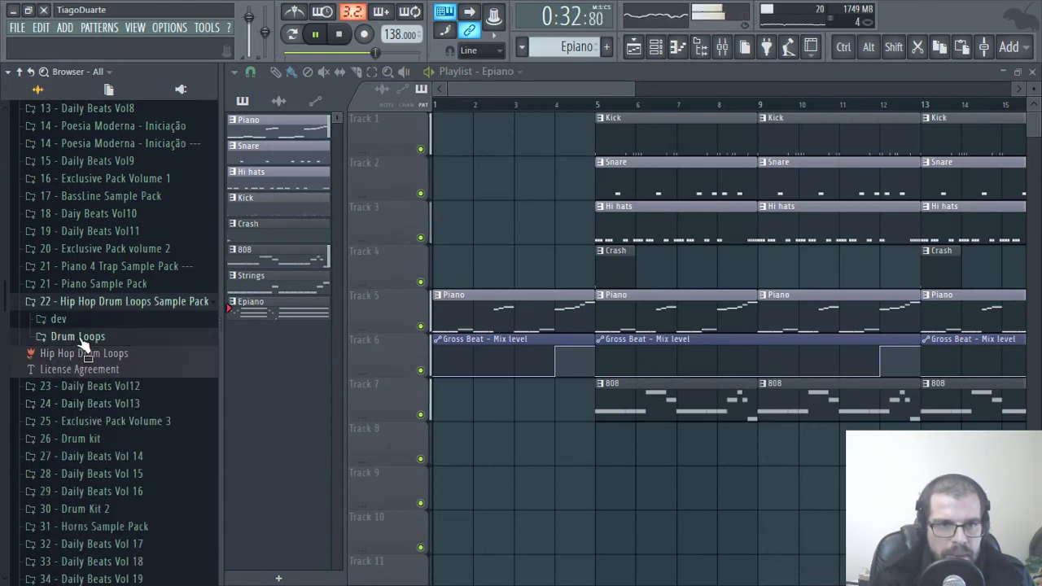
Browse the Drum Loops folder for a fill, auditioning samples from Drive By - loop through Dust - drum loop
scroll(136, 377, "down", 4)
scroll(138, 383, "down", 4)
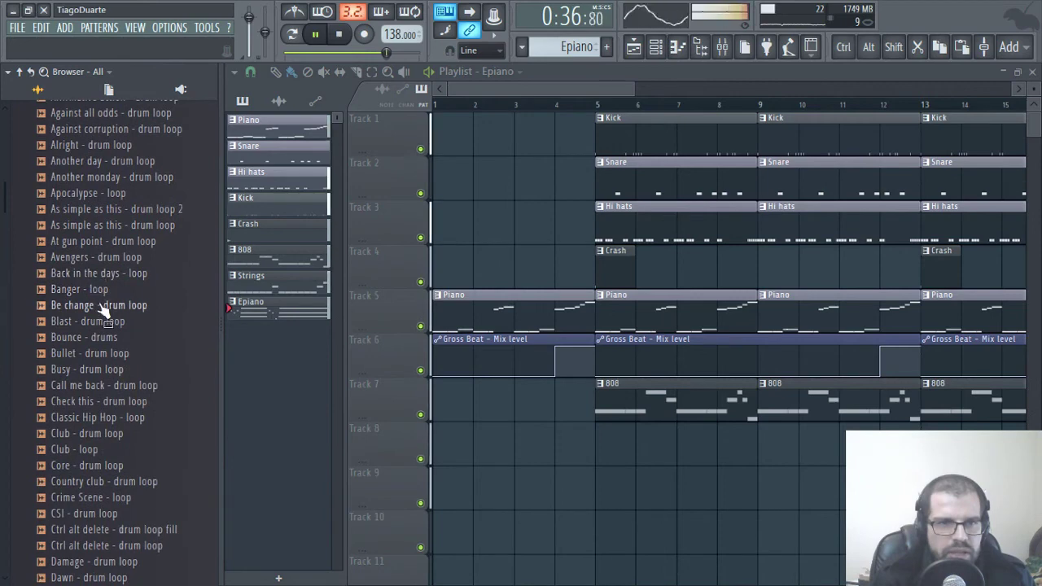
scroll(104, 321, "down", 6)
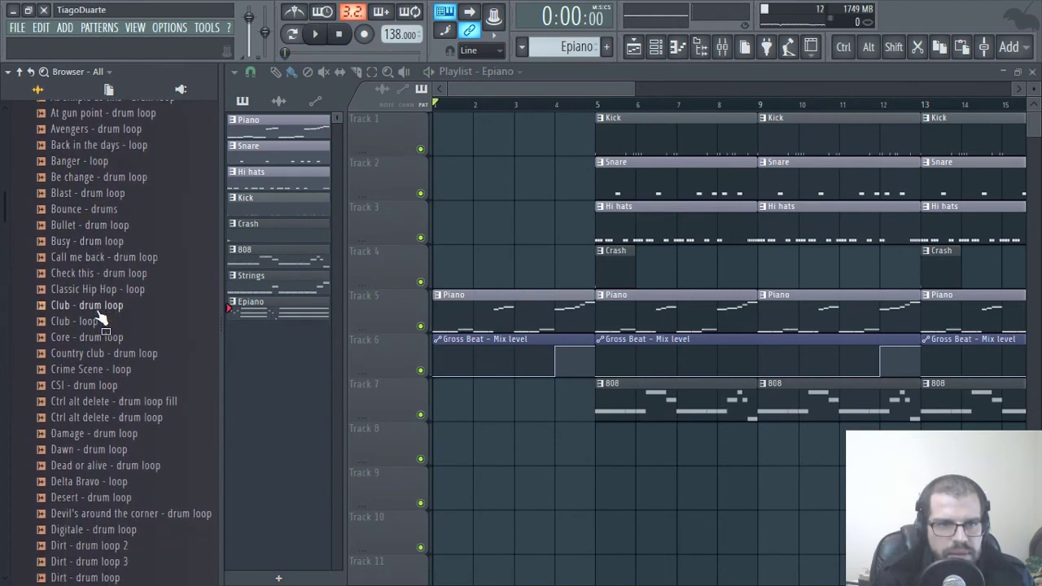
scroll(102, 318, "down", 6)
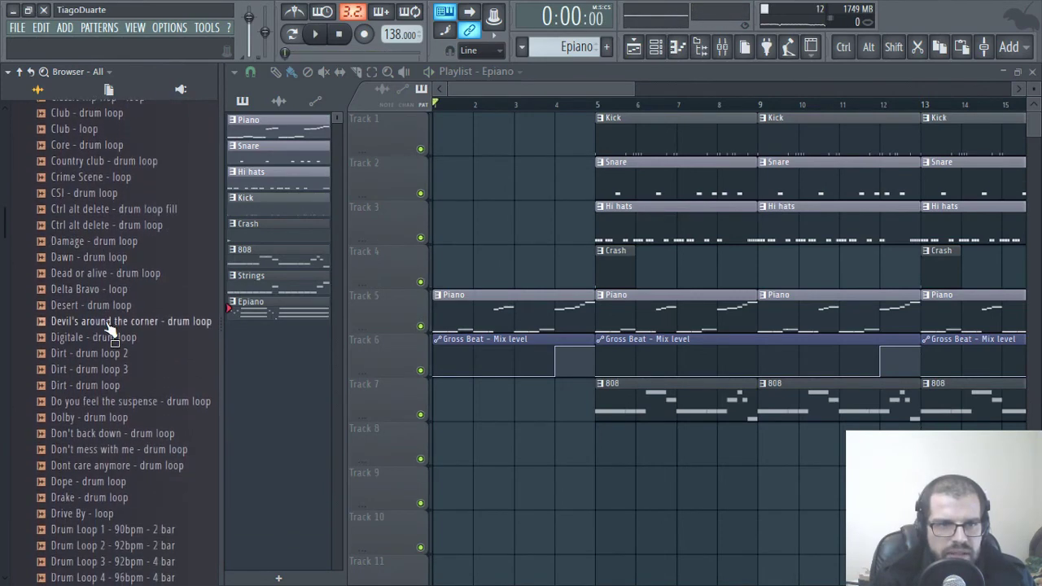
scroll(110, 326, "down", 2)
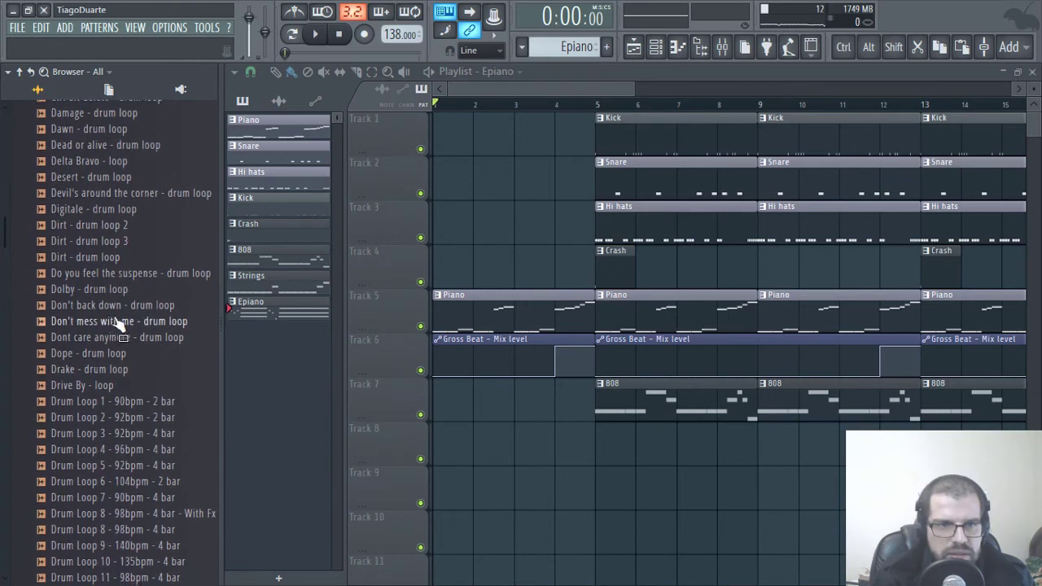
scroll(119, 326, "down", 2)
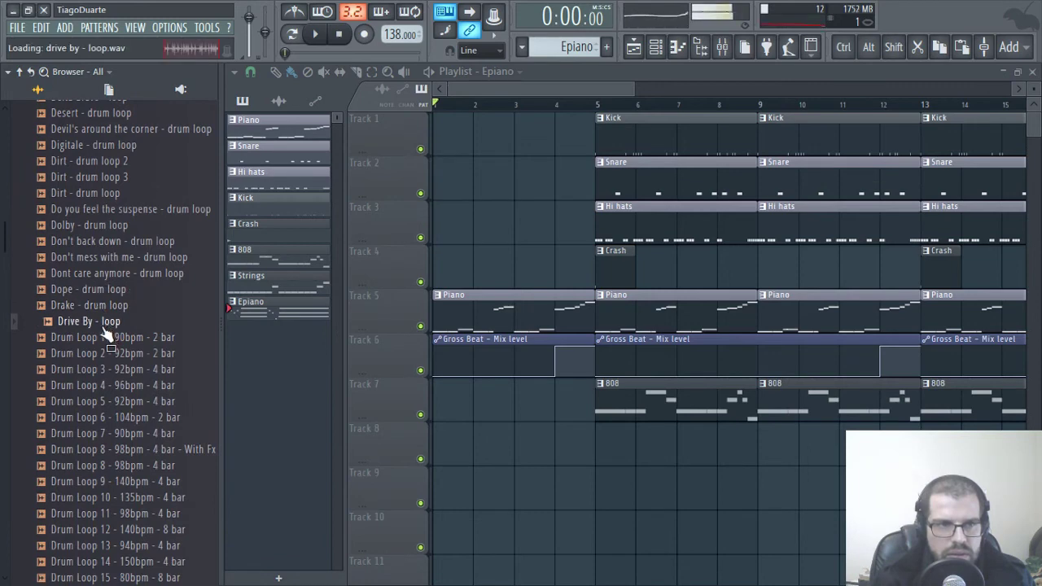
scroll(106, 334, "down", 2)
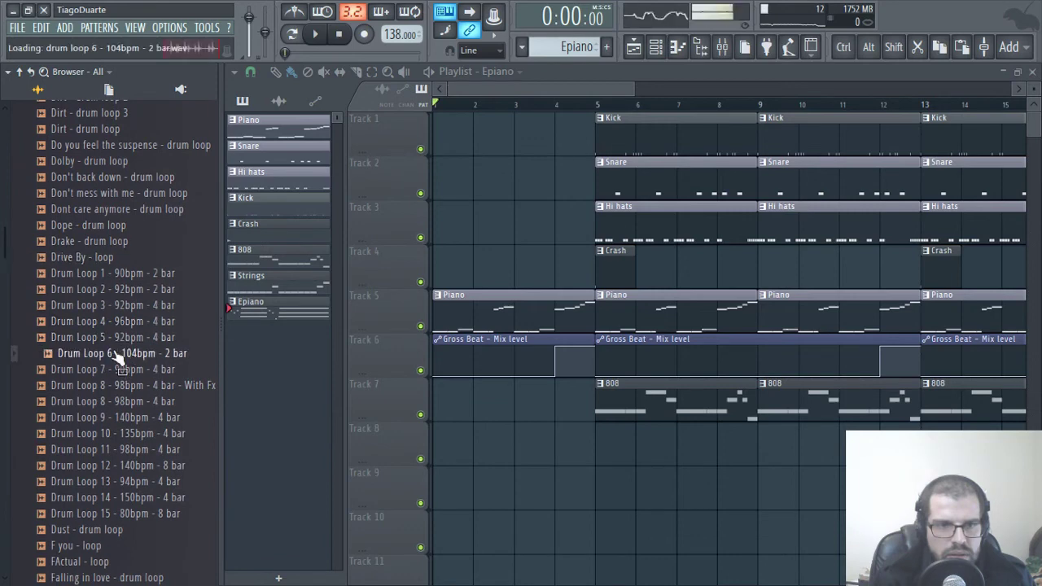
scroll(119, 363, "down", 2)
left_click(132, 435)
left_click(122, 466)
scroll(118, 440, "down", 4)
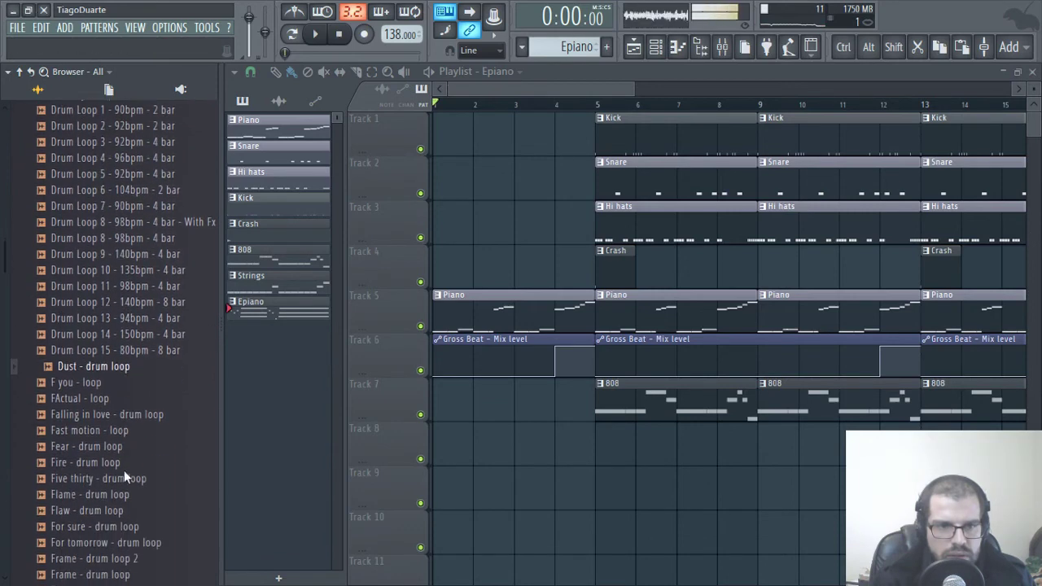
Audition further samples in the Drum Loops folder, including Fear, Five thirty, GTA, It's been a long time and Jump
left_click(102, 370)
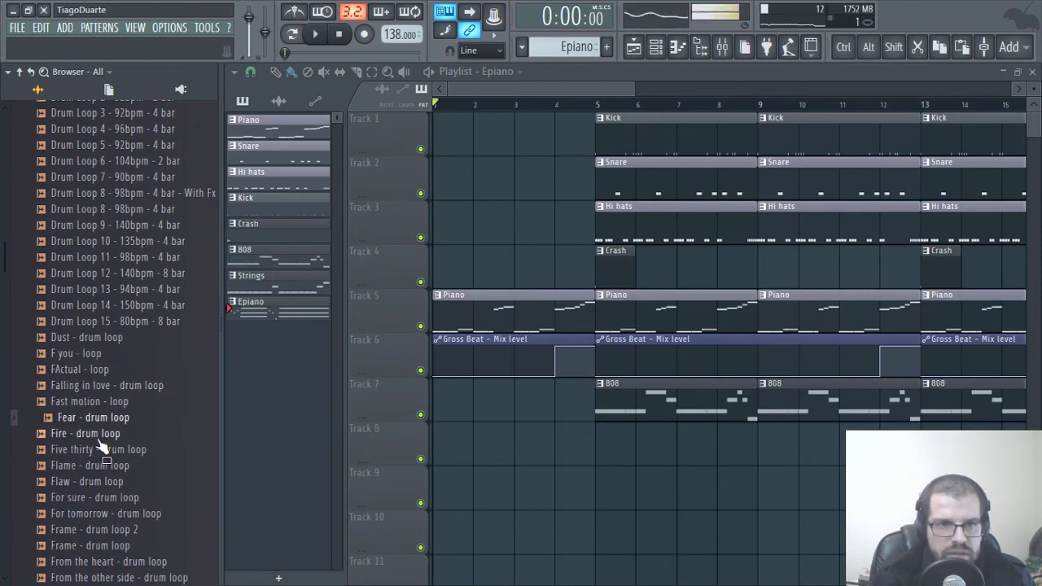
scroll(122, 366, "down", 8)
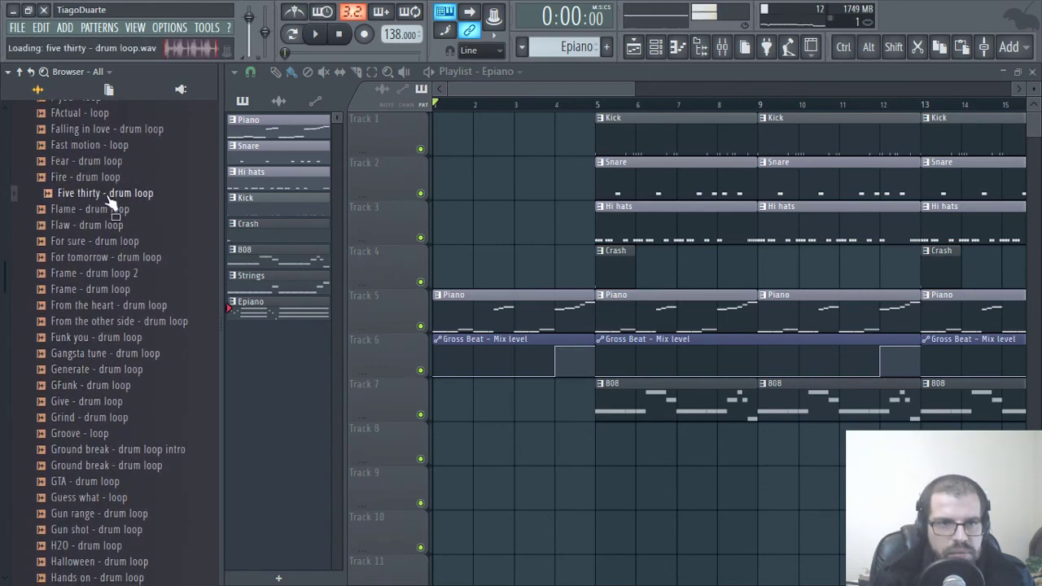
scroll(118, 333, "down", 4)
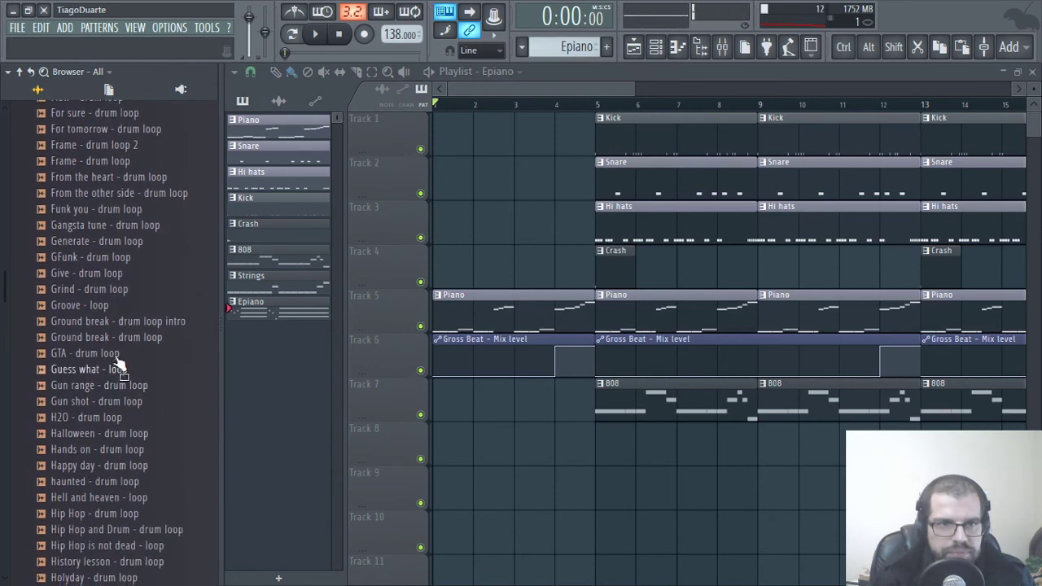
scroll(109, 370, "down", 2)
left_click(96, 292)
scroll(115, 370, "down", 4)
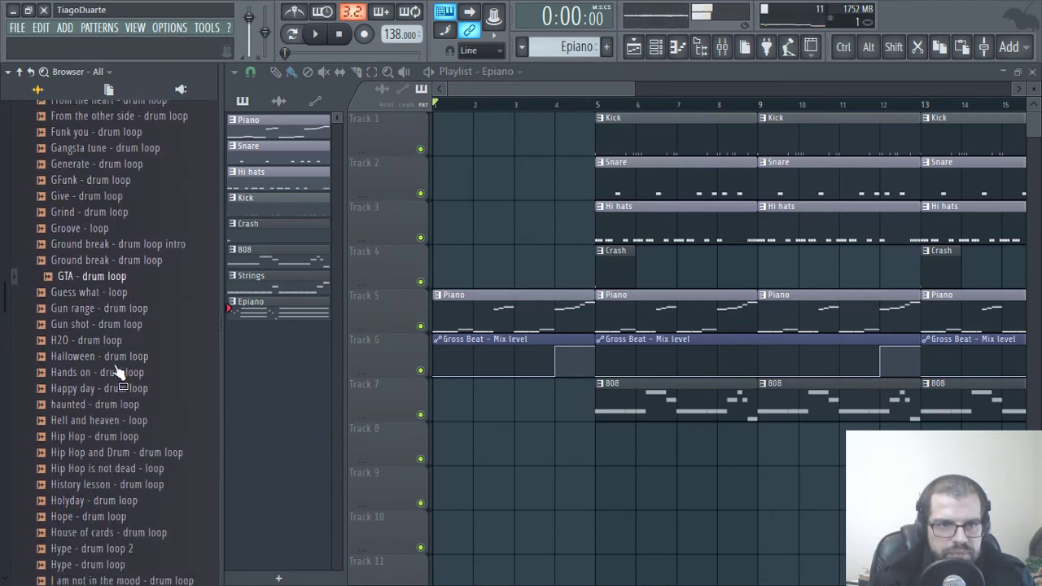
scroll(128, 432, "down", 4)
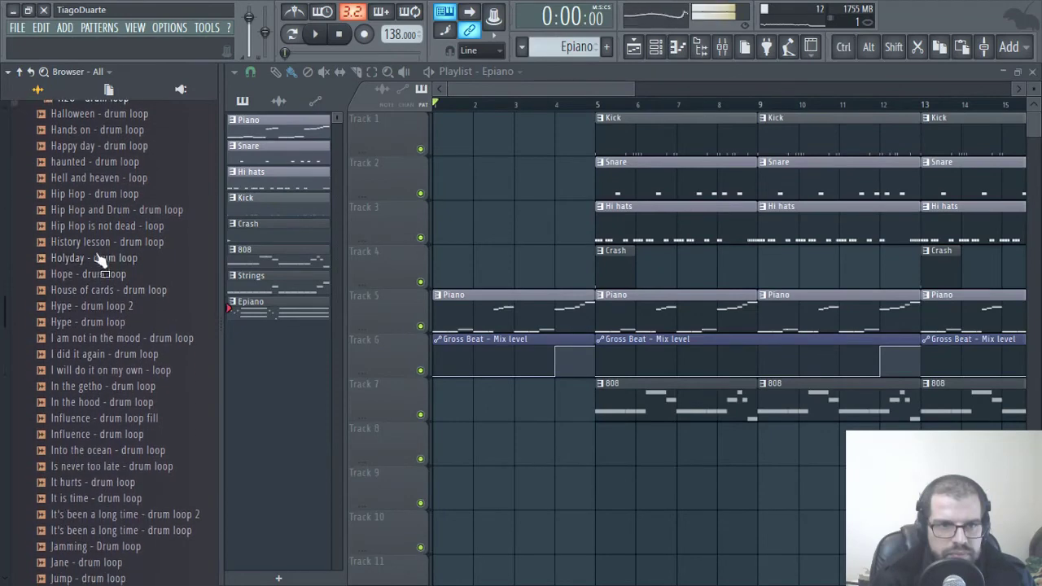
left_click(114, 241)
scroll(110, 325, "down", 6)
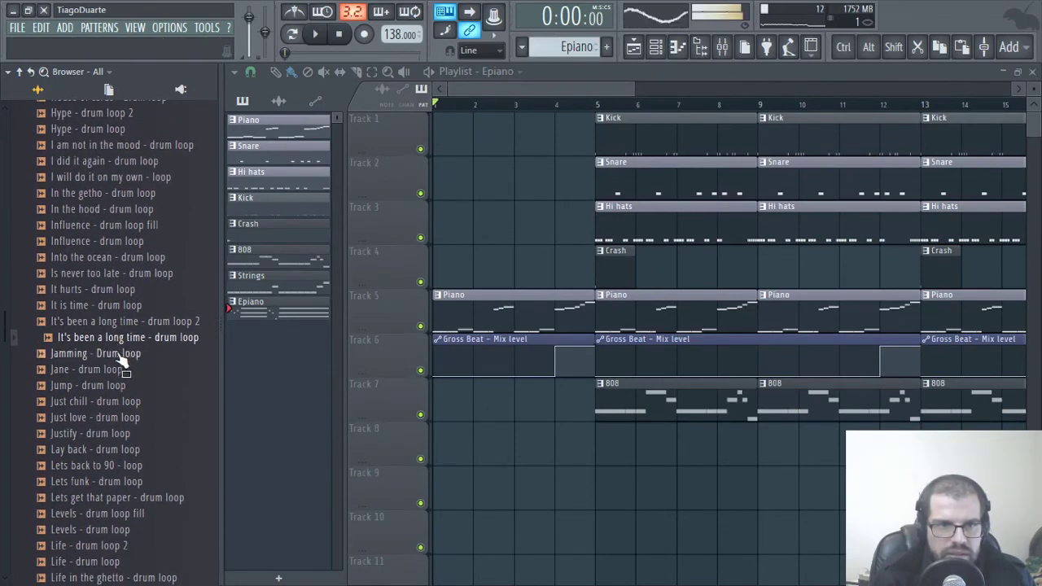
scroll(98, 433, "down", 5)
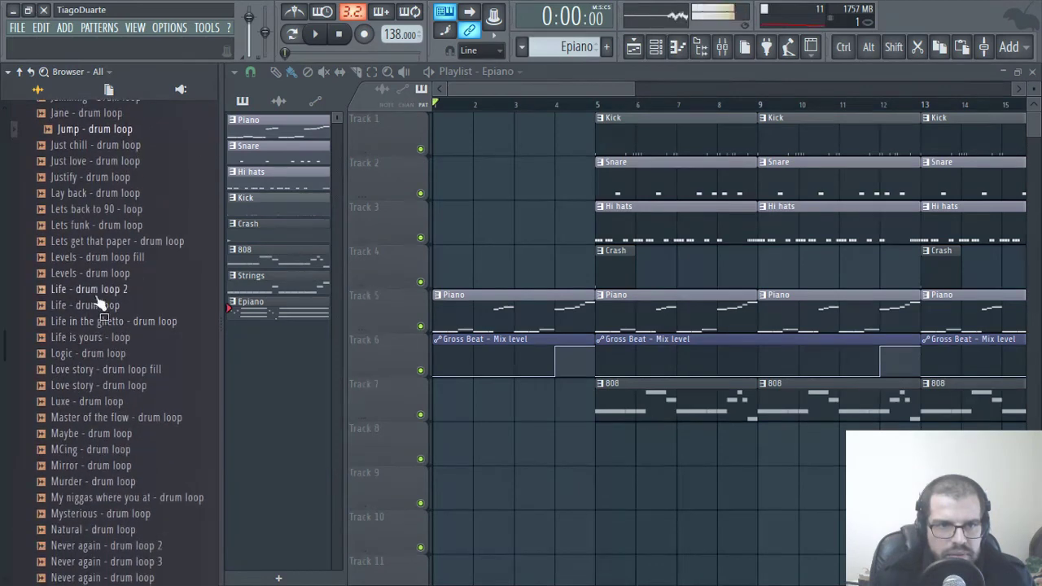
Audition Levels - drum loop fill and place it on Track 9 of the playlist, starting at bar 1
left_click(105, 258)
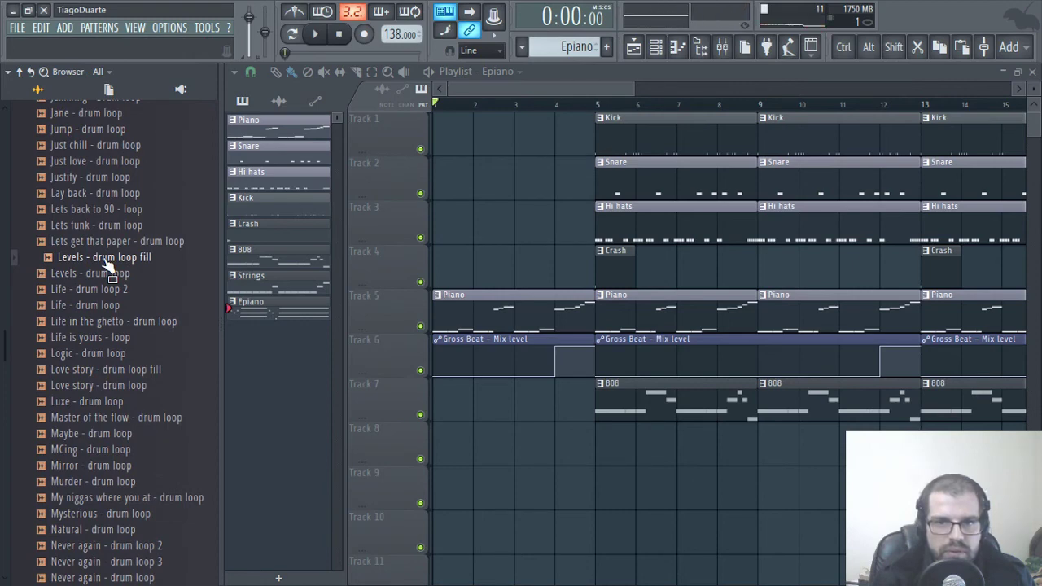
left_click_drag(527, 475, 492, 501)
scroll(591, 512, "up", 4)
left_click_drag(602, 498, 755, 451)
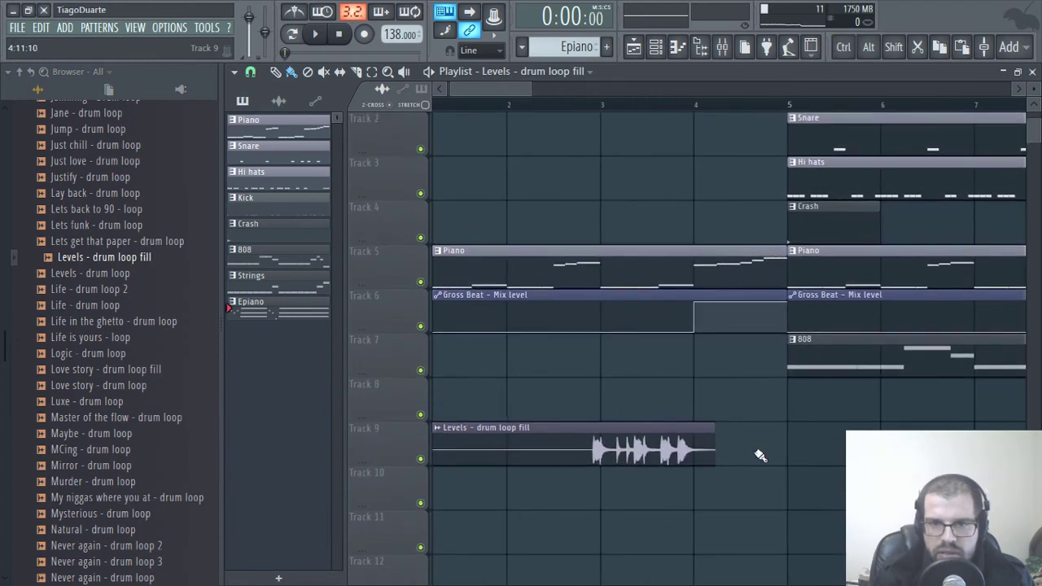
Check the playlist's audio clip picker, return to the patterns and turn on stretching for resized audio clips
left_click(279, 101)
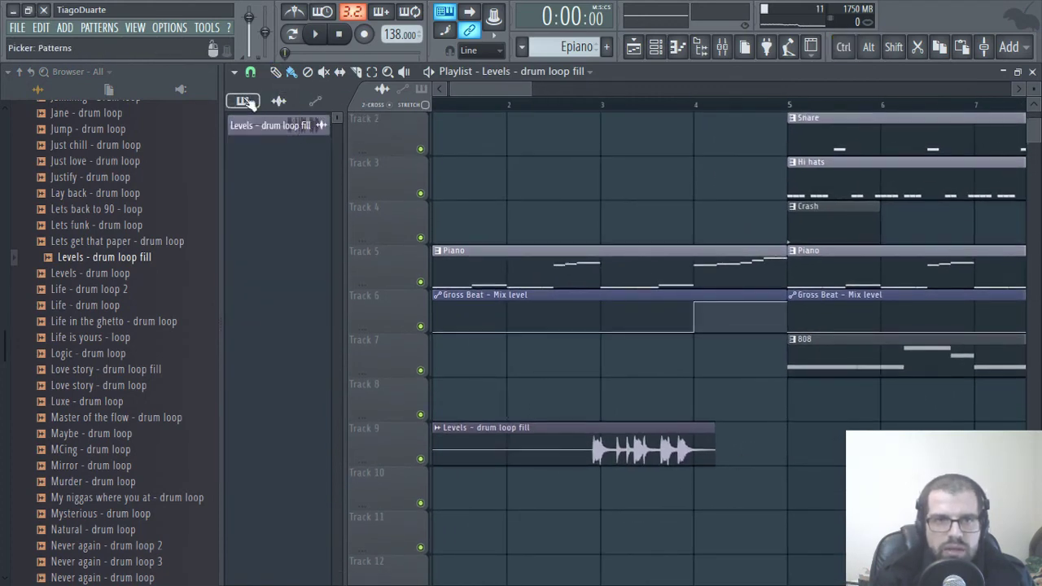
left_click(246, 102)
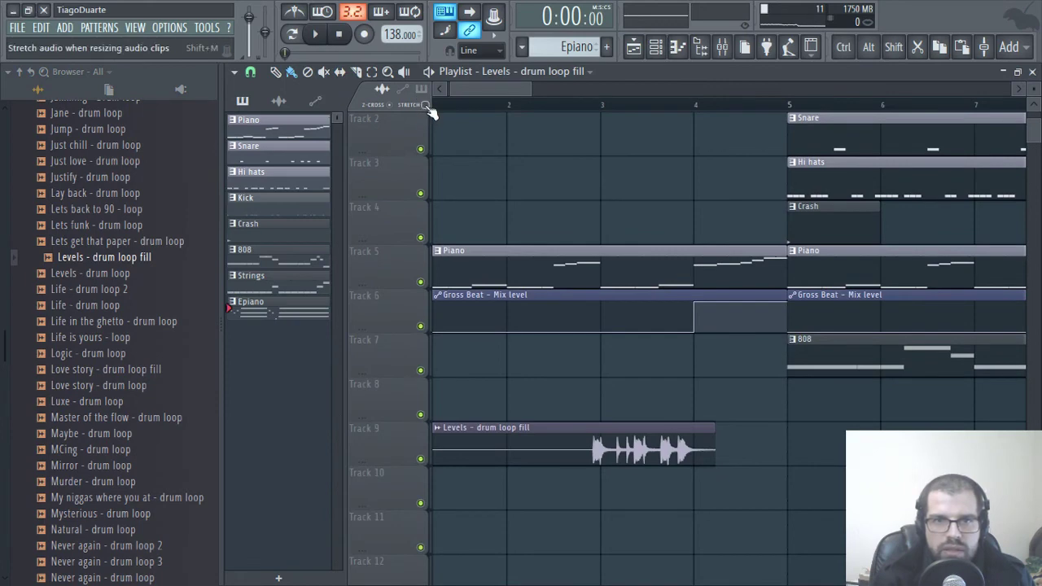
scroll(695, 472, "up", 4)
scroll(702, 479, "down", 2)
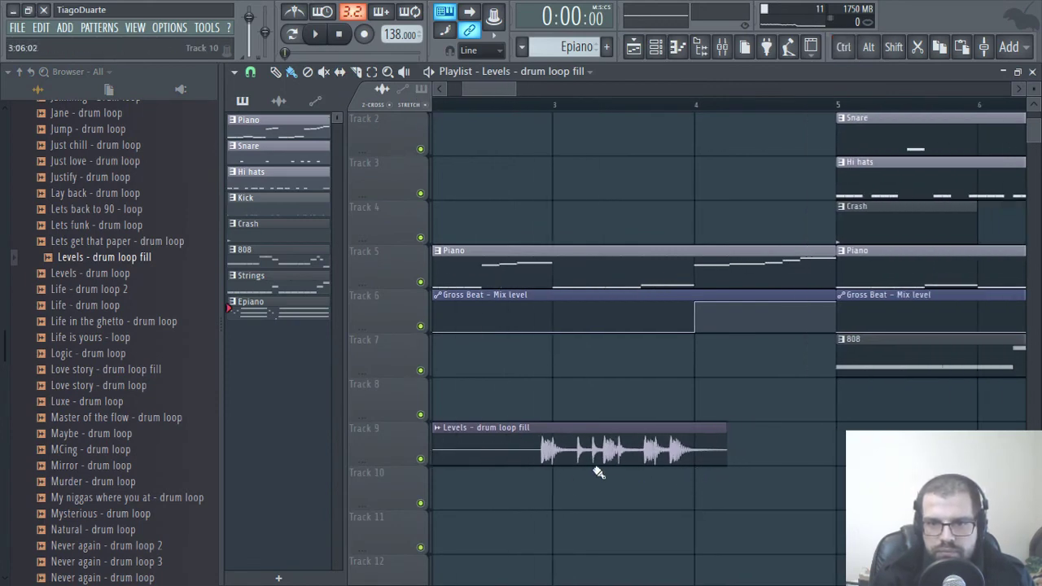
Solo Track 9, open the channel settings of Levels - drum loop fill and play the fill on its own
left_click_drag(595, 472, 847, 521)
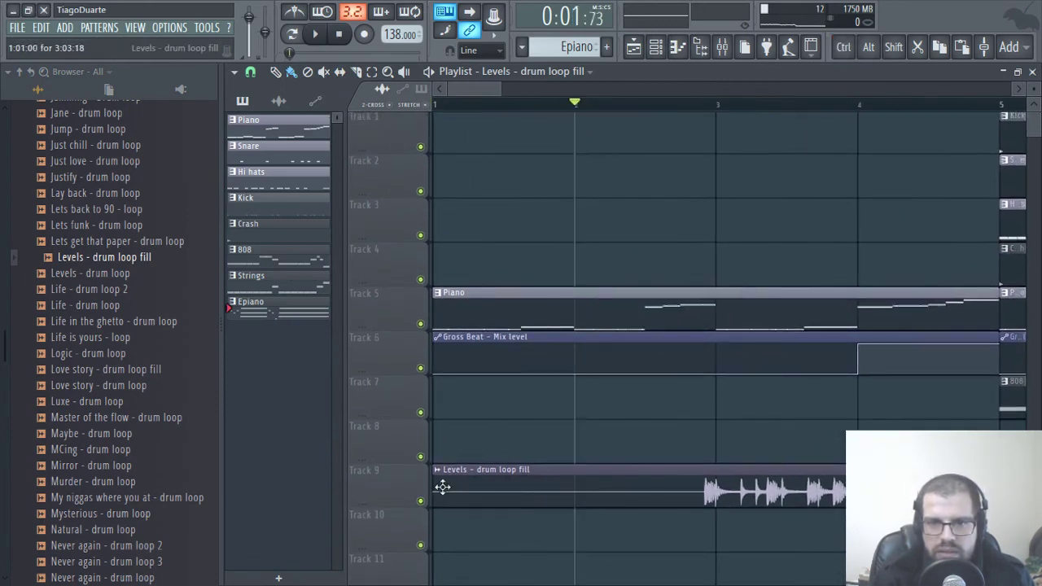
right_click(420, 501)
double_click(611, 498)
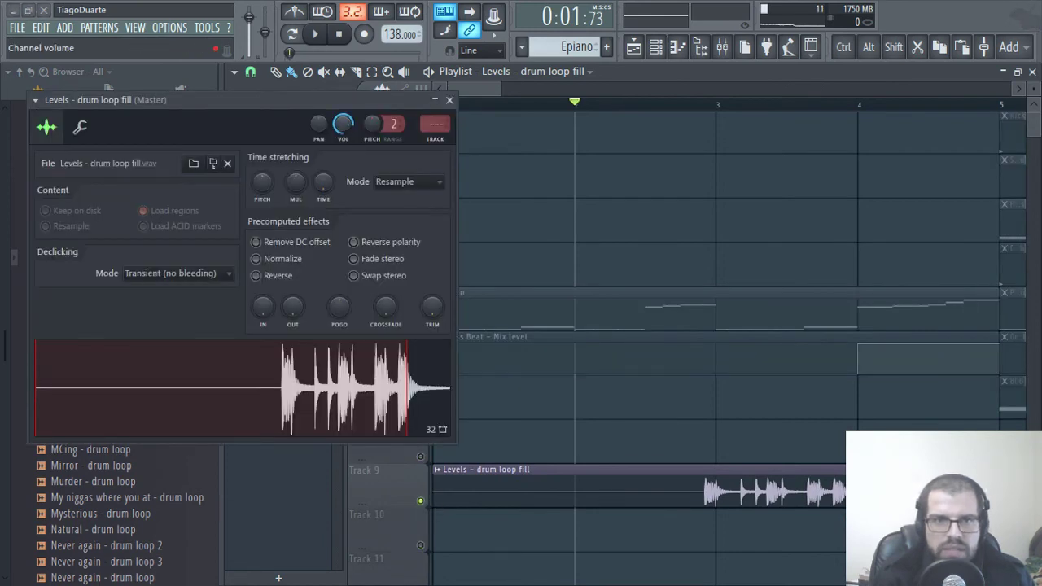
key("space")
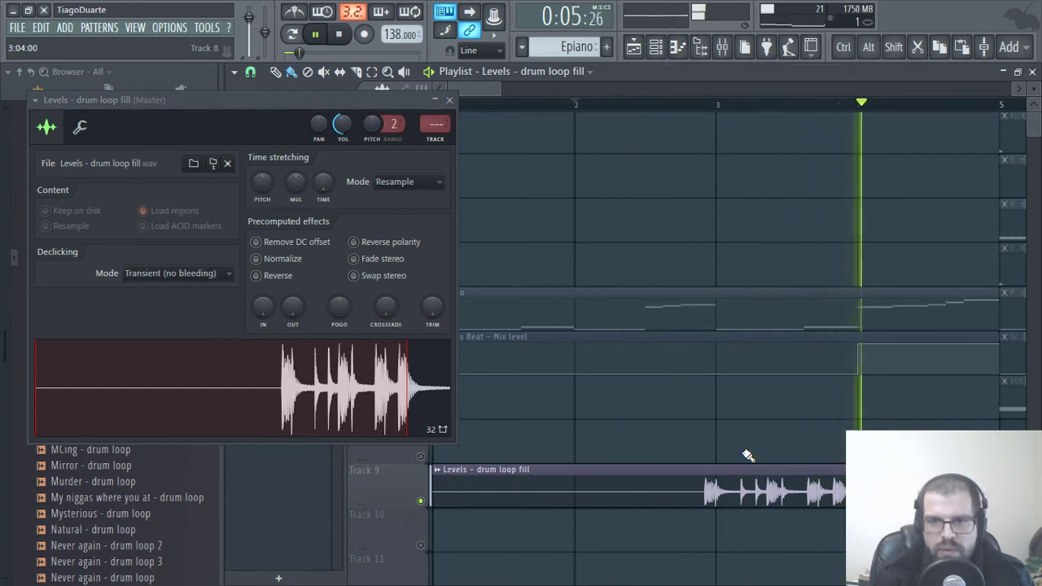
key("space")
Stretch the Levels - drum loop fill clip by one bar to a length of 4:03:18 and play it back
left_click_drag(945, 511, 803, 461)
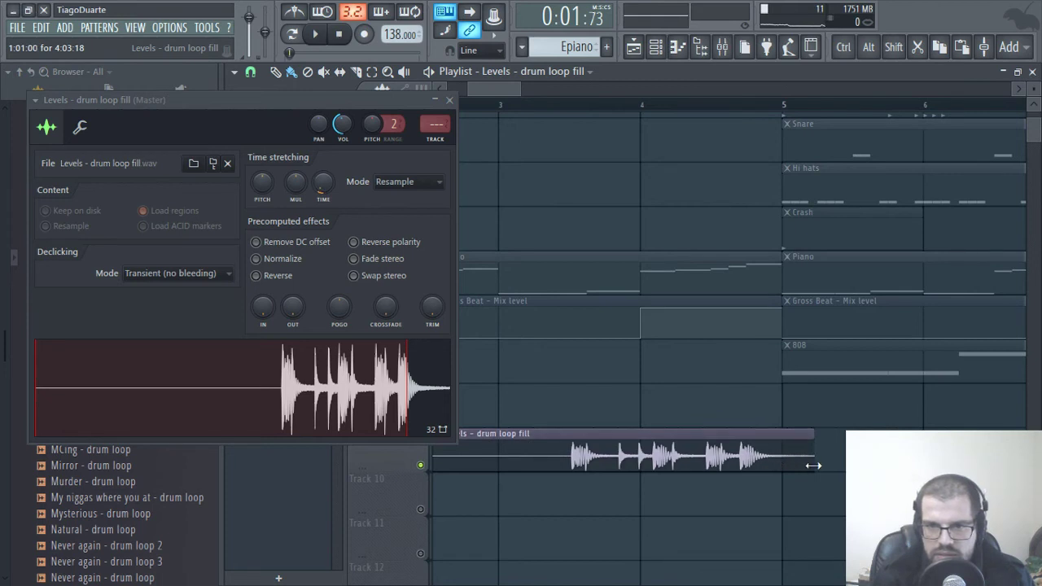
key("space")
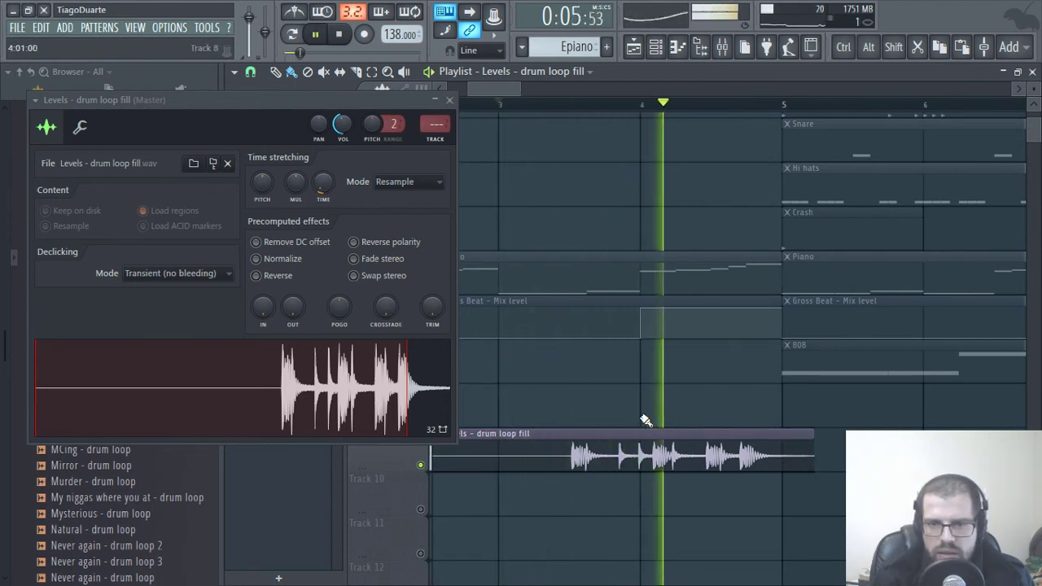
key("space")
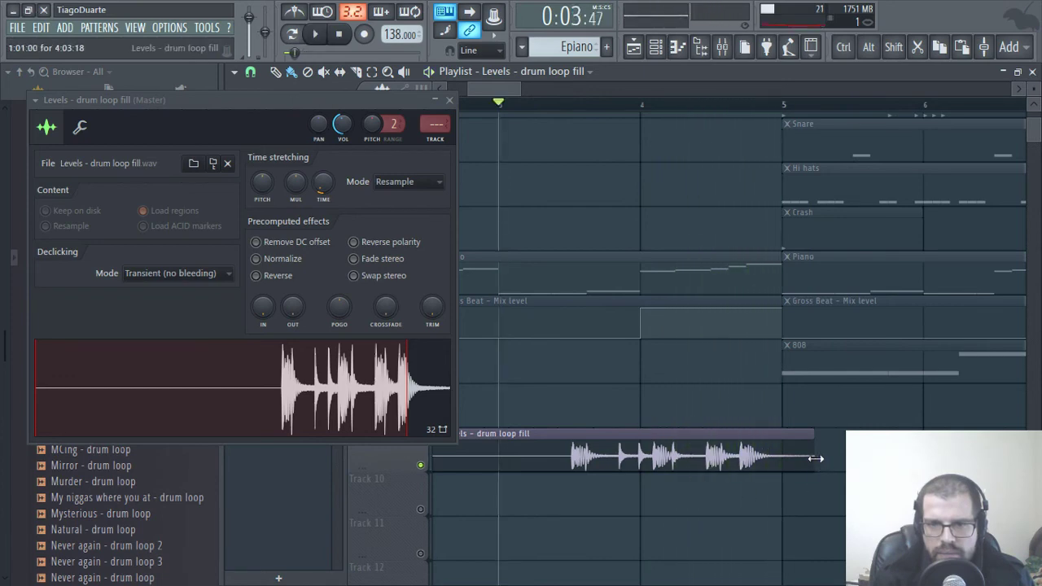
Undo the last stretch of the Levels - drum loop fill clip, shorten it to about 2:00:22 and set the playlist snap to Step
key("ctrl+z")
left_click_drag(605, 461, 949, 454)
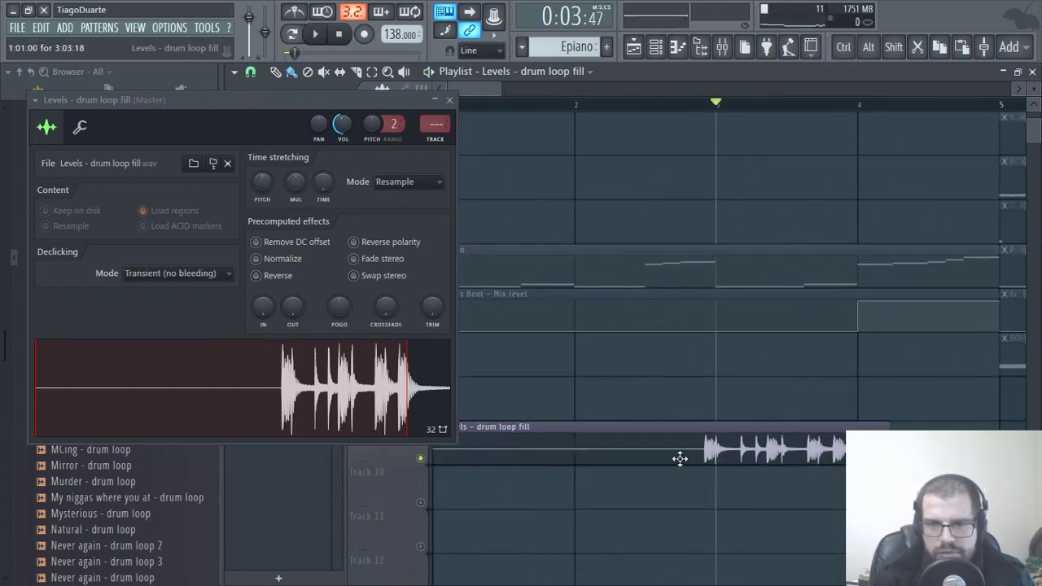
left_click_drag(816, 453, 737, 460)
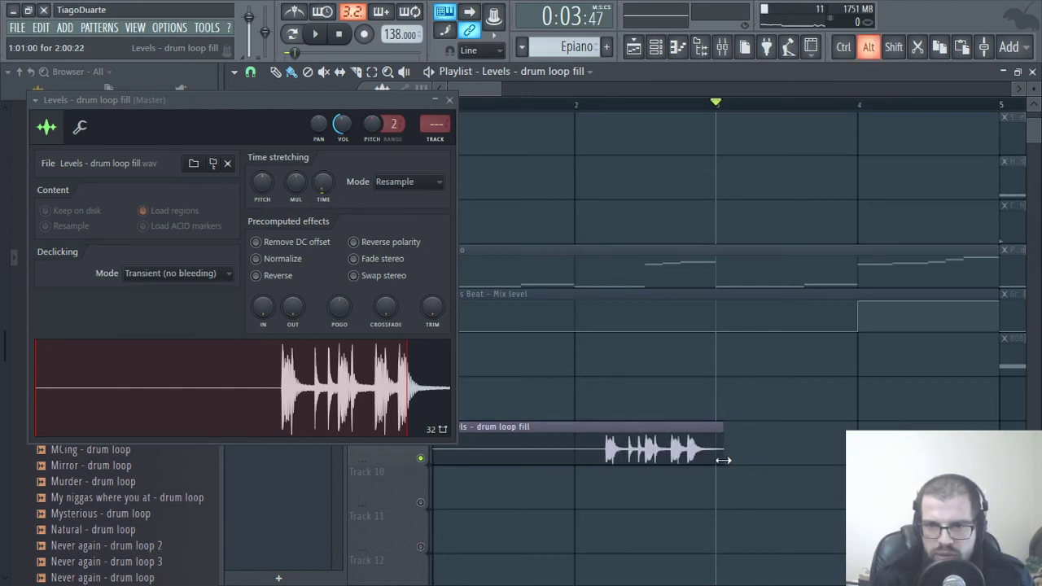
left_click(251, 73)
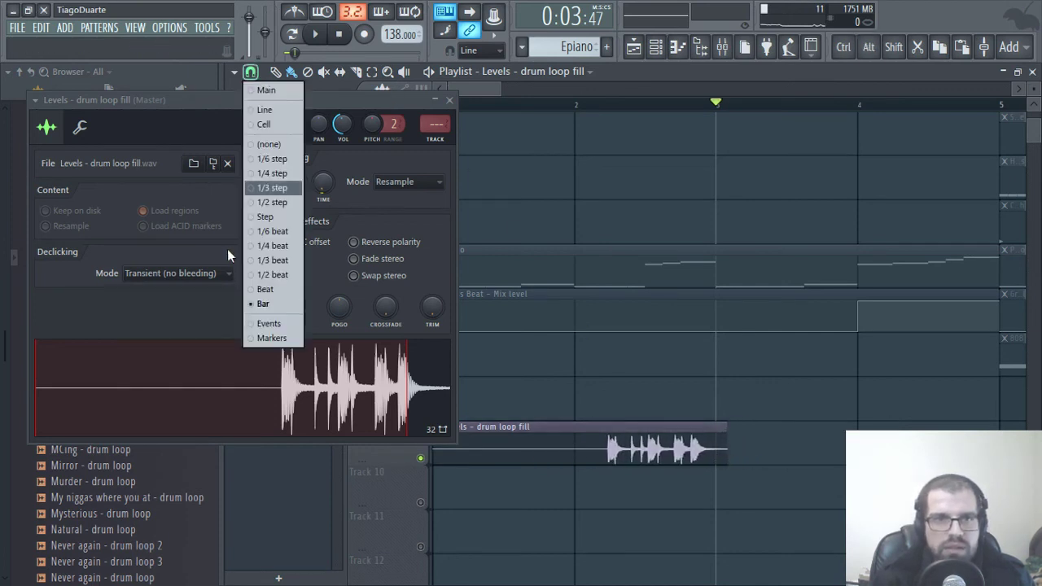
left_click(276, 231)
Play the shortened Levels - drum loop fill clip from bar 2 and stop playback
scroll(589, 419, "up", 3)
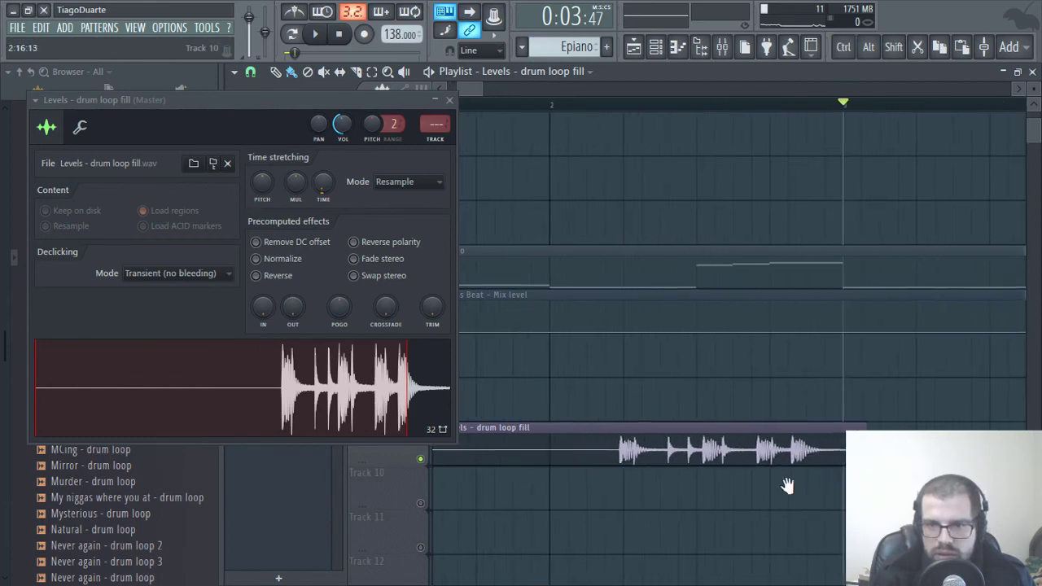
scroll(534, 313, "up", 3)
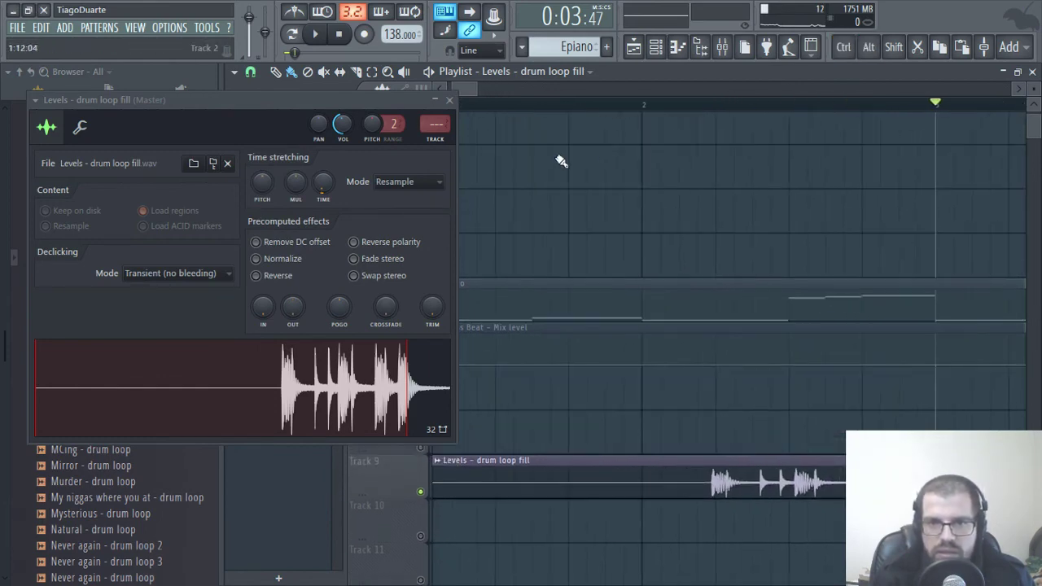
left_click(644, 105)
key("space")
left_click_drag(831, 382, 536, 361)
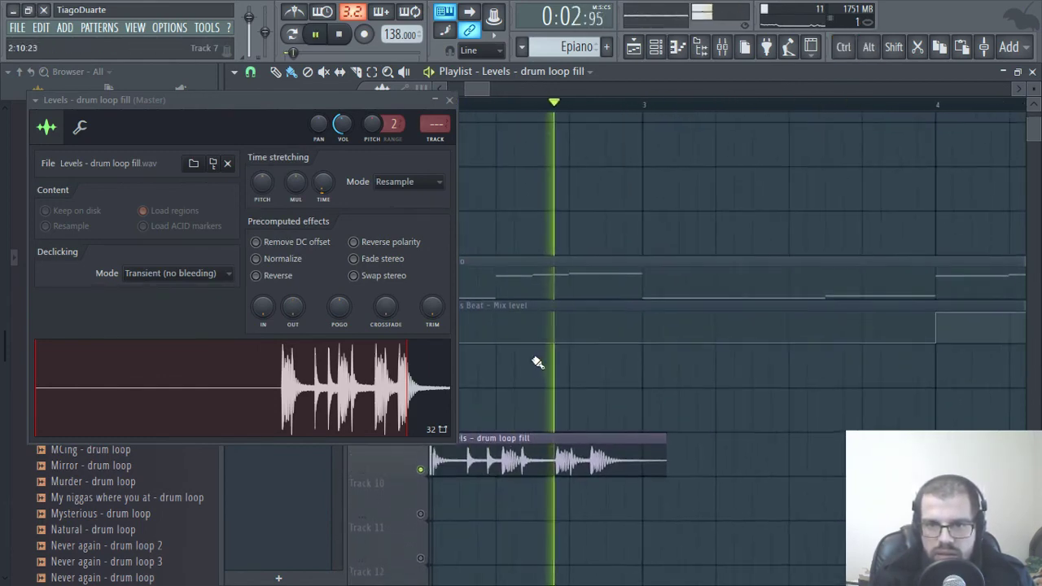
key("space")
Delete the Levels - drum loop fill clip from the playlist and its channel from the channel rack
right_click(585, 456)
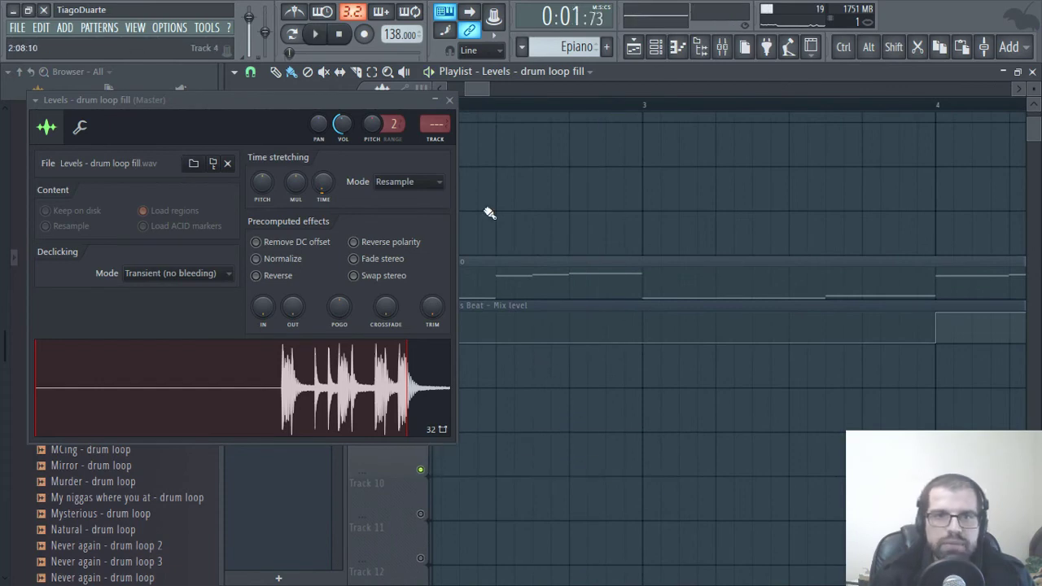
left_click(450, 101)
left_click(1033, 71)
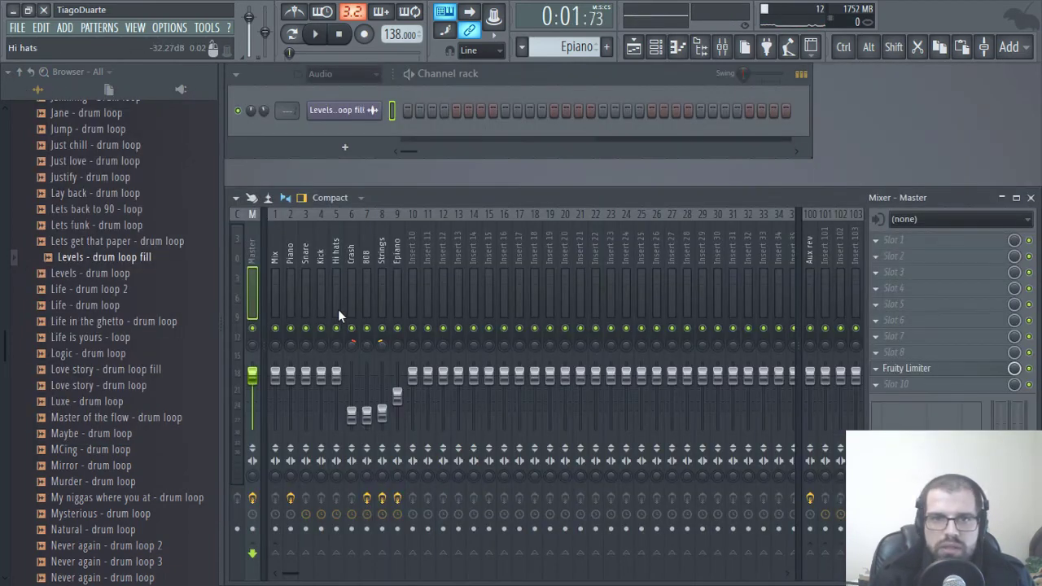
right_click(364, 109)
left_click(403, 178)
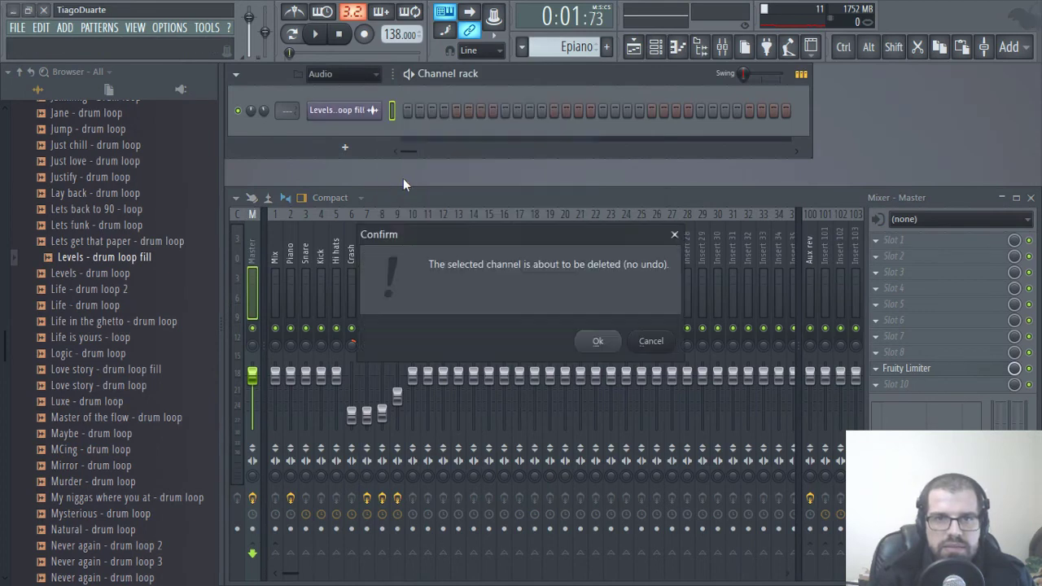
key("Return")
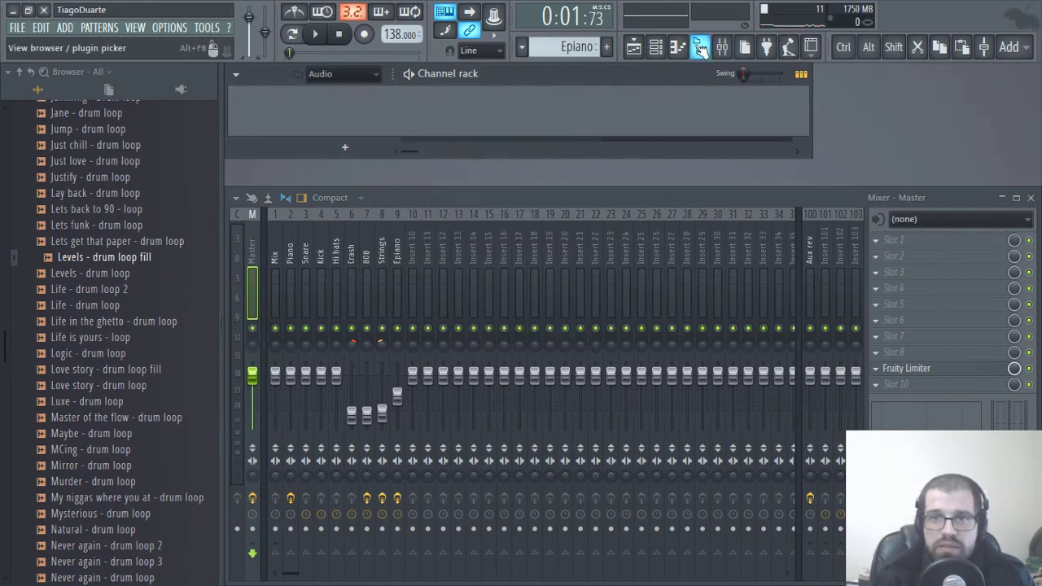
Hide the browser, reopen the playlist and end the solo so all tracks are active
left_click(700, 47)
left_click(634, 47)
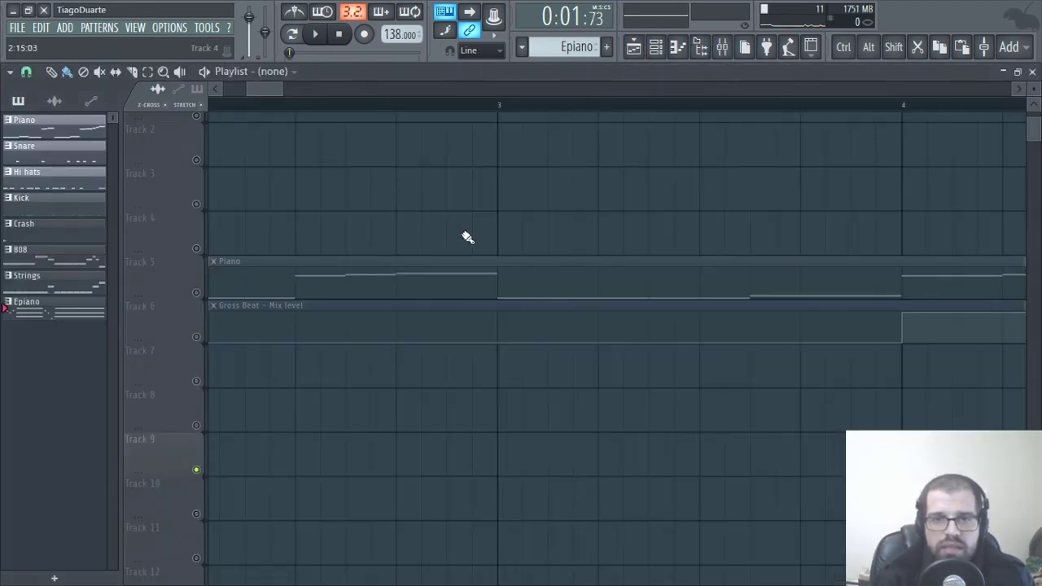
scroll(505, 227, "down", 5, "ctrl")
right_click(196, 371)
right_click(196, 372)
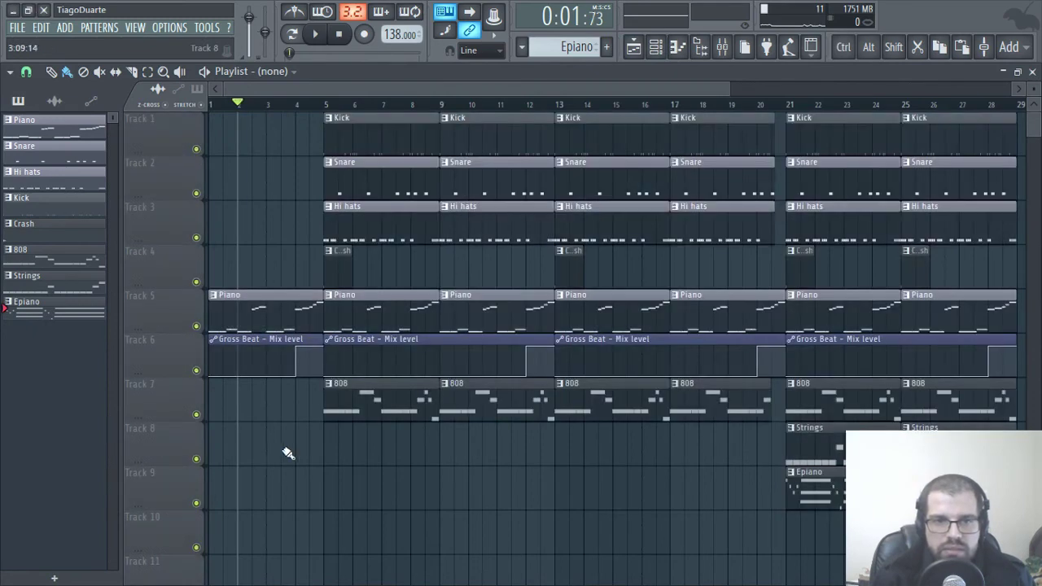
Play the full arrangement from bar 1 with all tracks
key("space")
key("space")
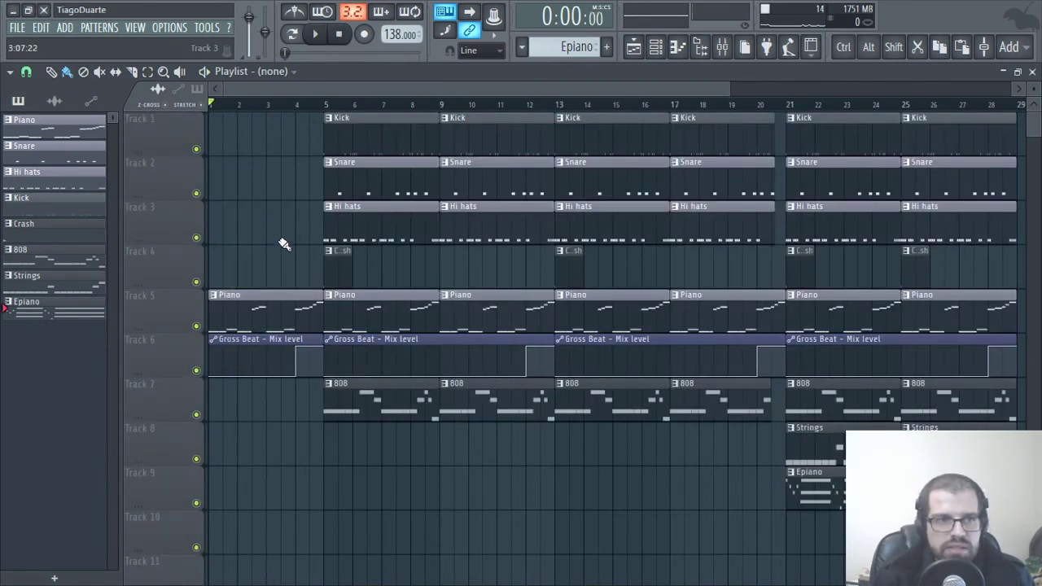
key("space")
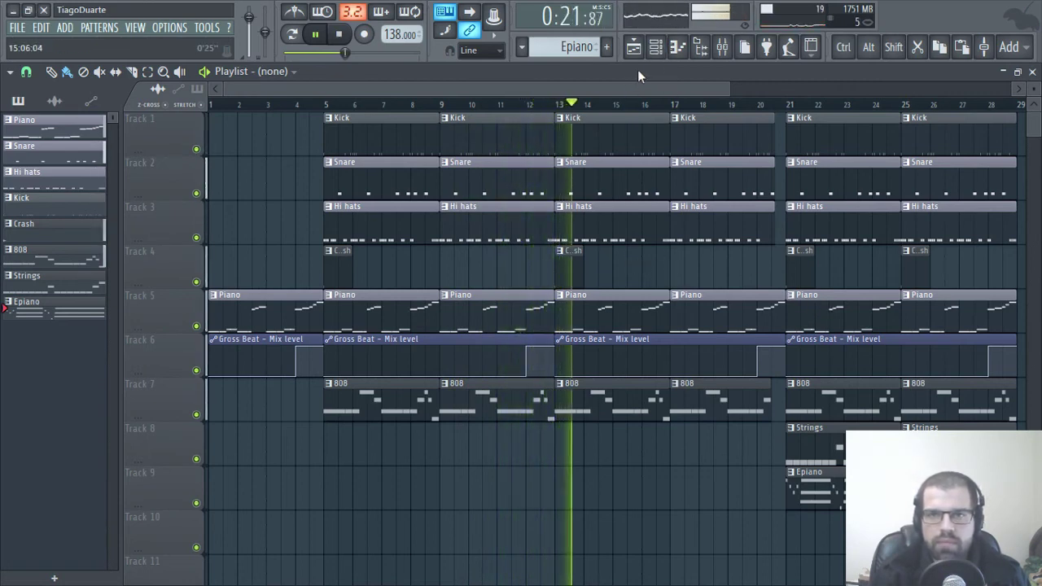
Show all channels in the channel rack and set the Hi hats channel's fine time shift to 0:01
key("F6")
left_click(122, 75)
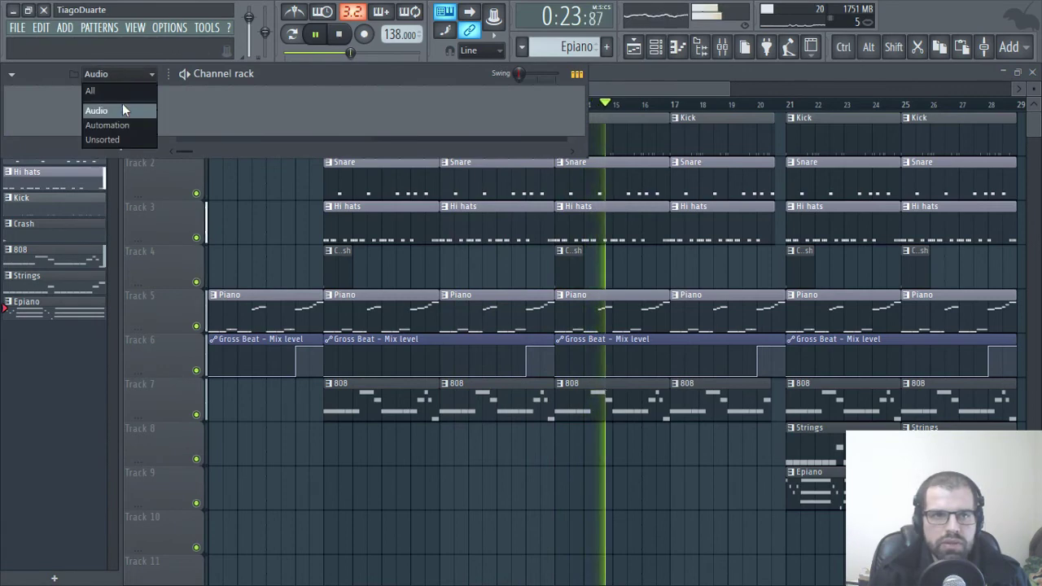
left_click(89, 90)
left_click(118, 175)
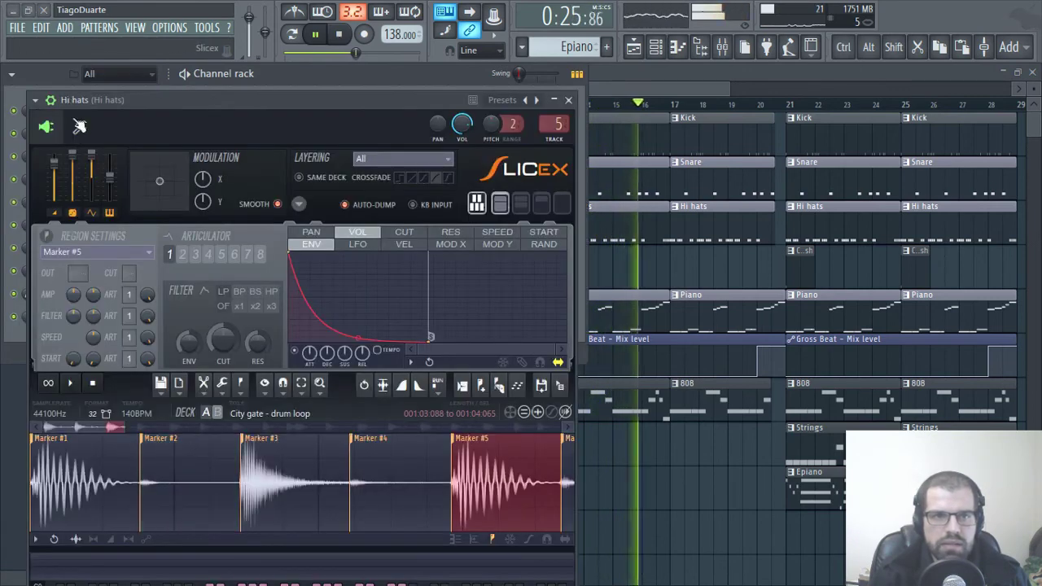
left_click(79, 126)
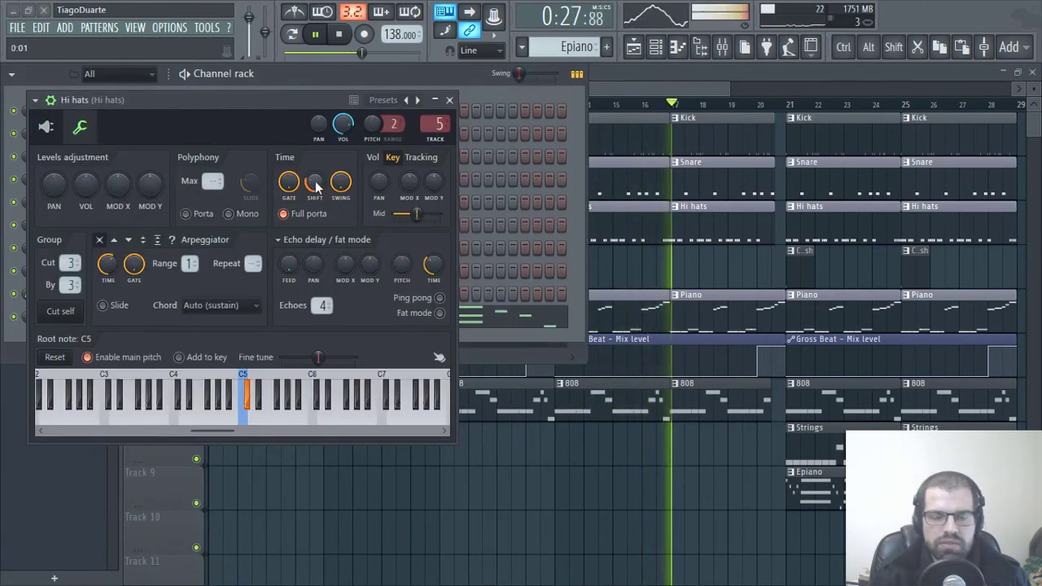
left_click(449, 99)
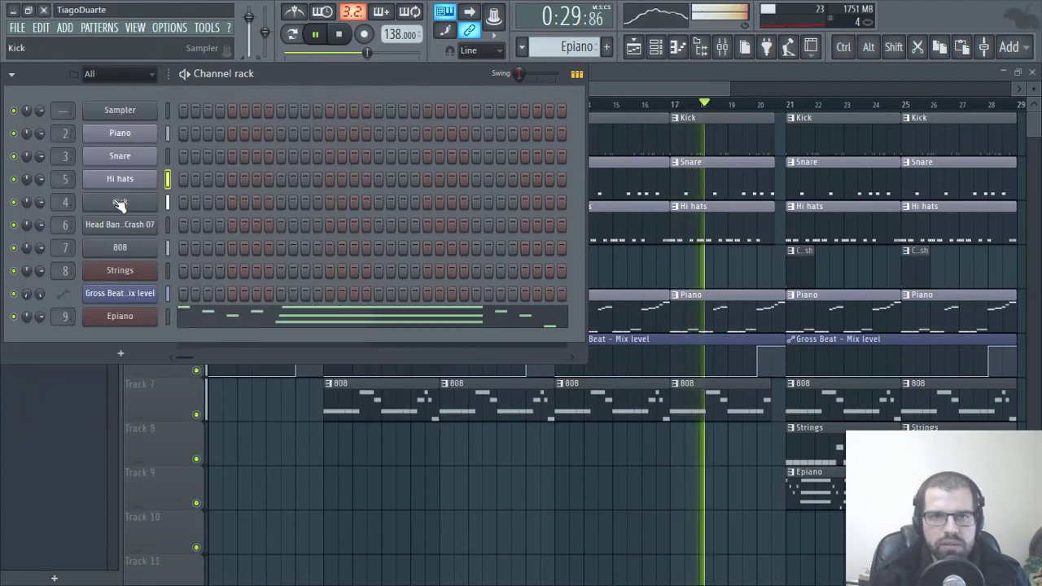
Check the fine time shift in the Snare channel's settings and close them
left_click(119, 156)
left_click(59, 107)
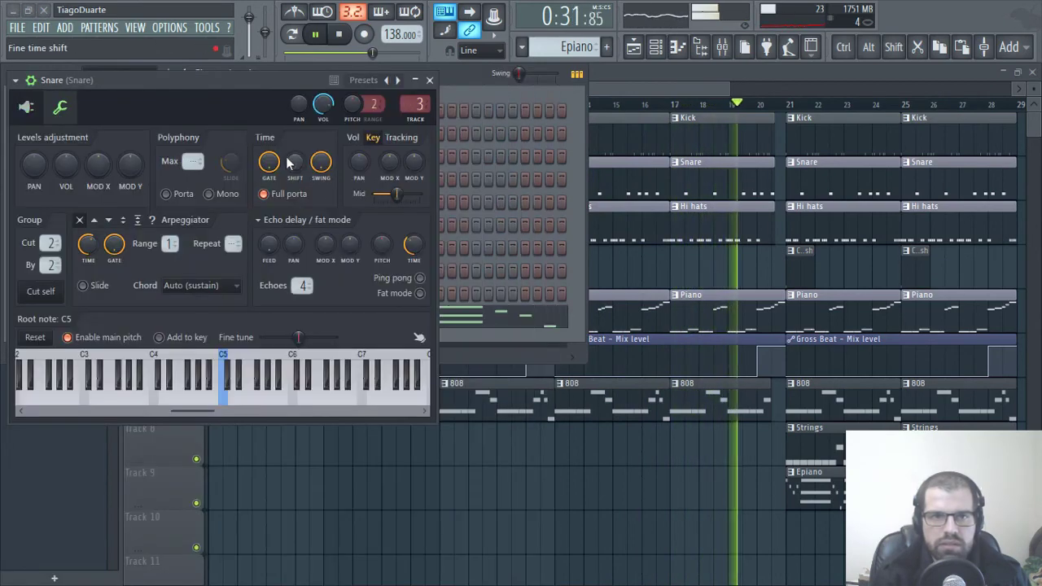
left_click(429, 80)
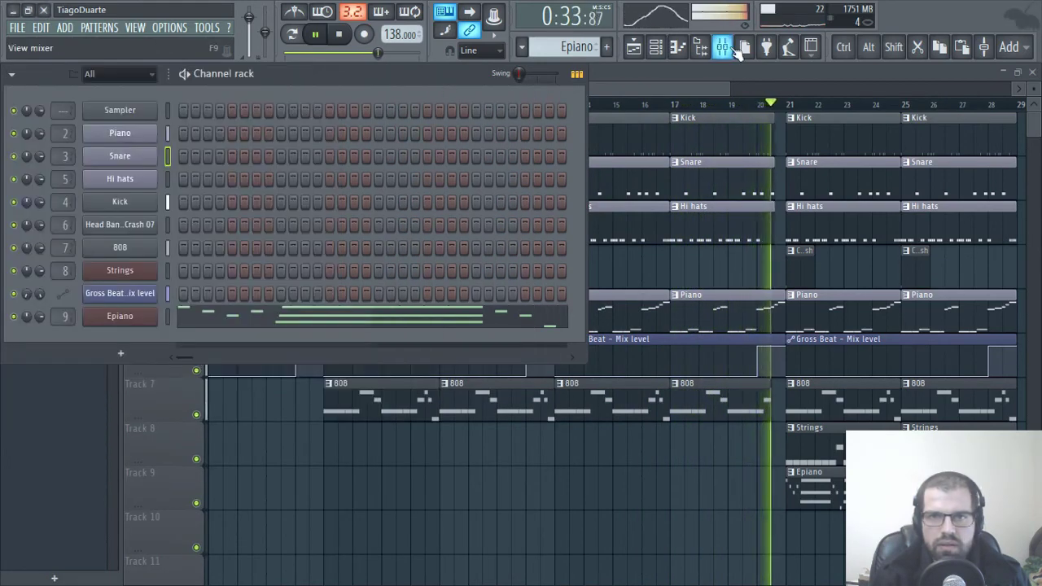
Lower the Snare mixer track to 86% (-3.2 dB) and return to the playlist
left_click(735, 48)
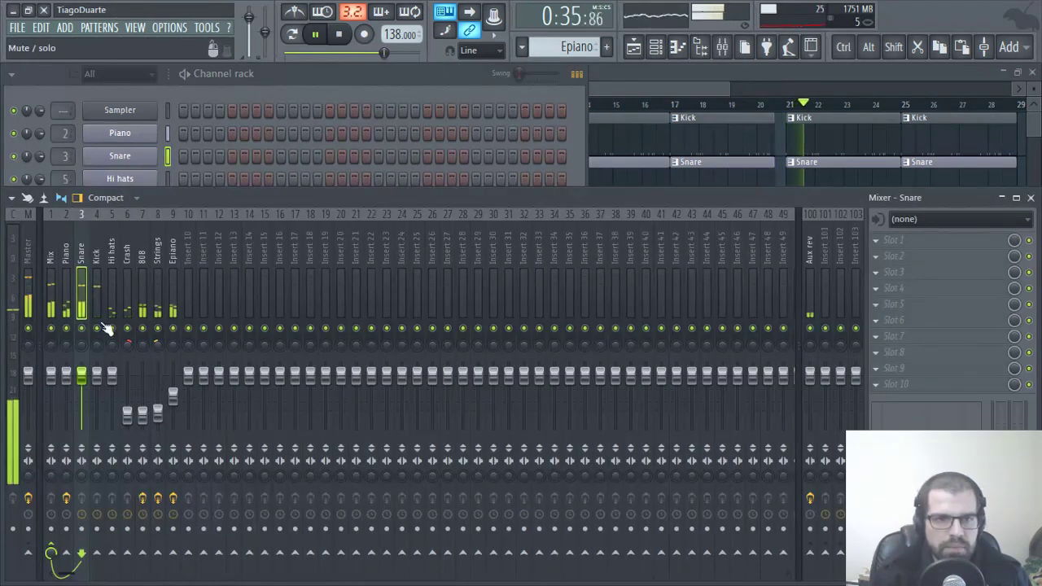
left_click_drag(83, 373, 81, 383)
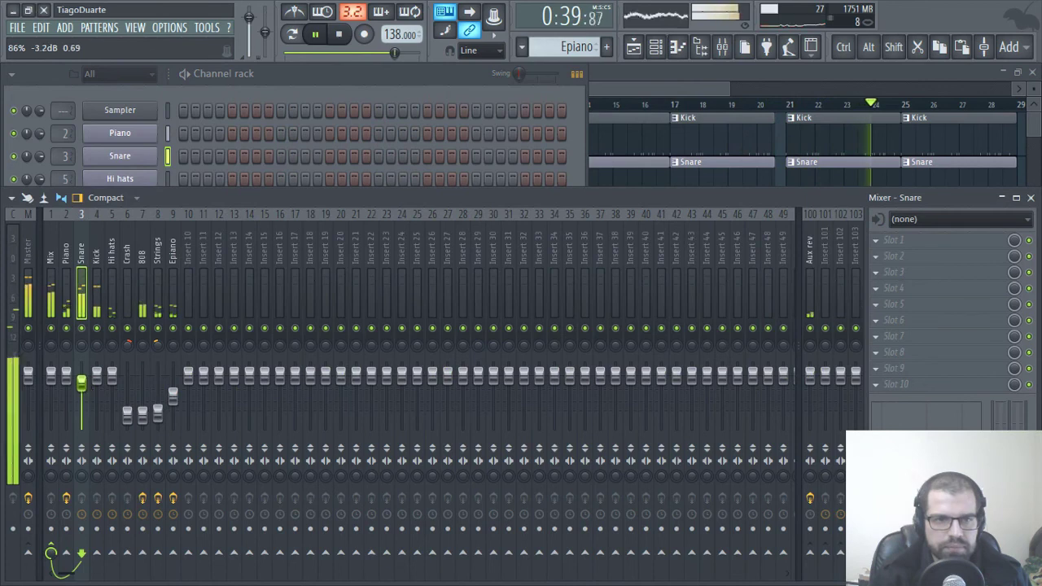
left_click(720, 162)
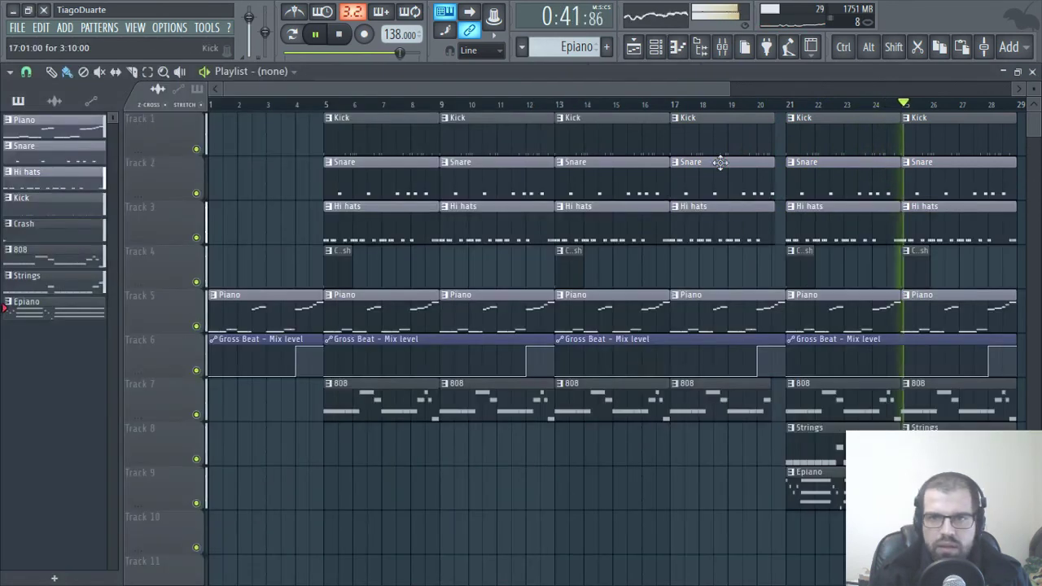
Set the playlist snap to Bar and select the range from bar 5 to bar 29 for looped playback
left_click_drag(1017, 529, 324, 138, "ctrl")
left_click(26, 72)
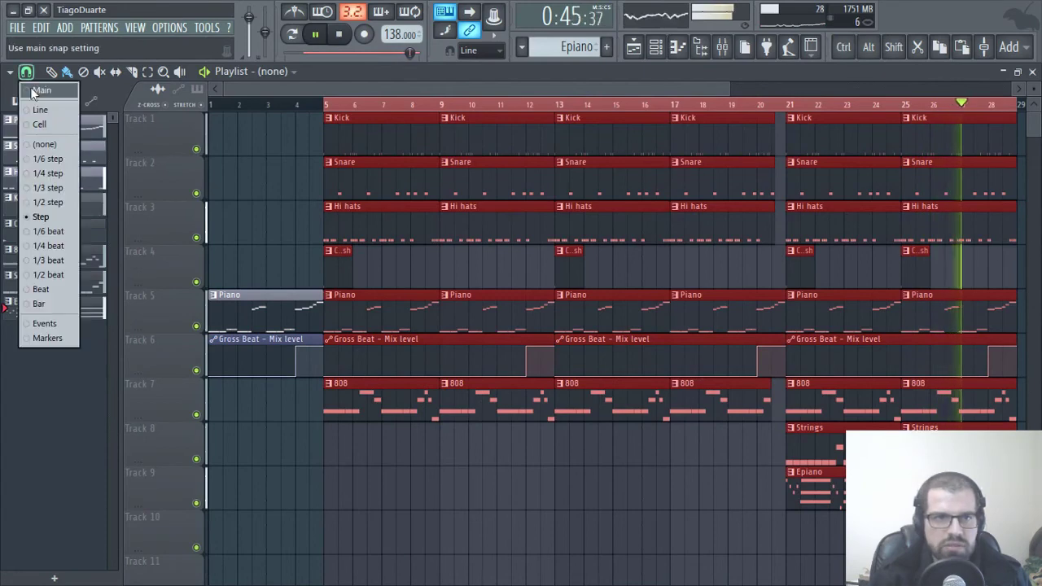
left_click(48, 314)
left_click_drag(987, 134, 328, 131)
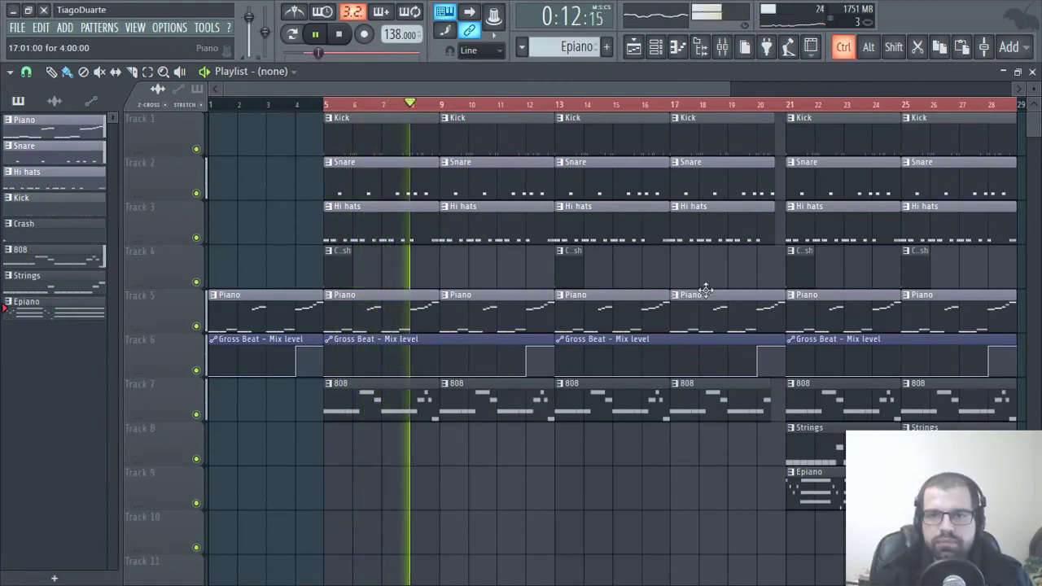
Listen to the looped section from bar 5, stop playback, and close and reopen the playlist
scroll(705, 273, "up", 3)
scroll(705, 269, "down", 3)
left_click_drag(891, 325, 802, 327)
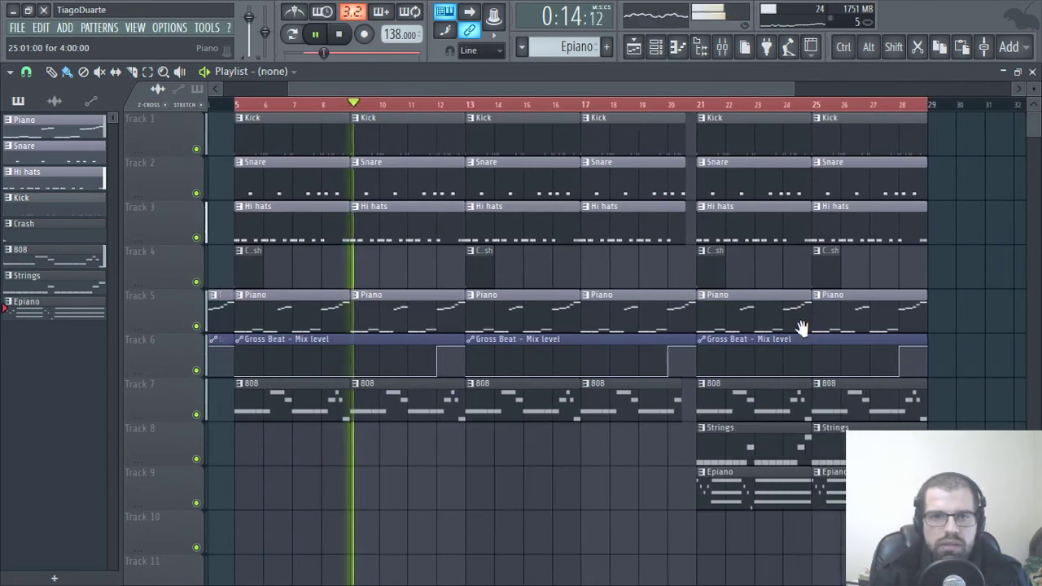
left_click_drag(992, 549, 253, 148)
left_click(489, 500, "ctrl")
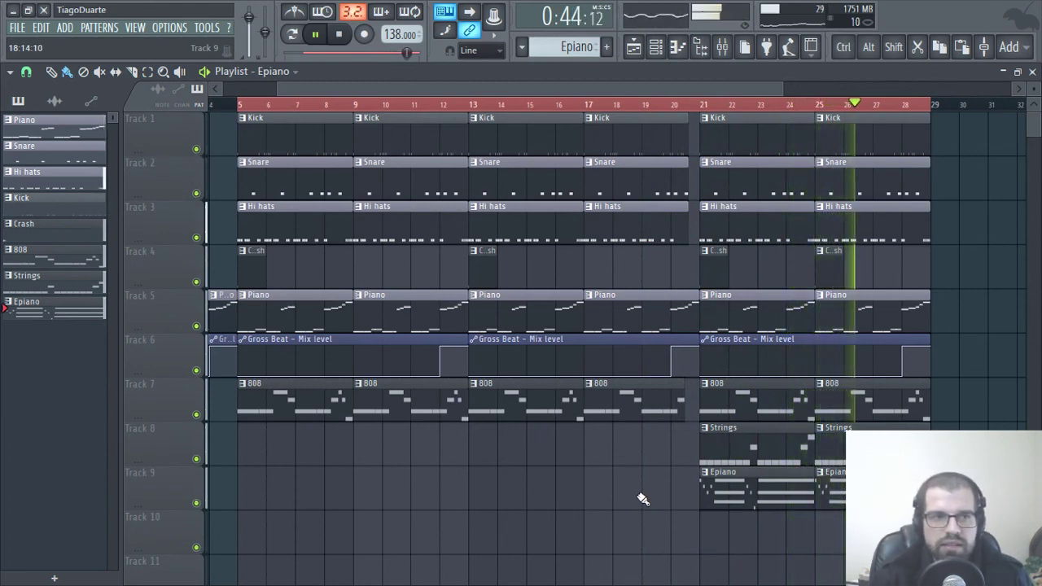
key("space")
left_click(1034, 71)
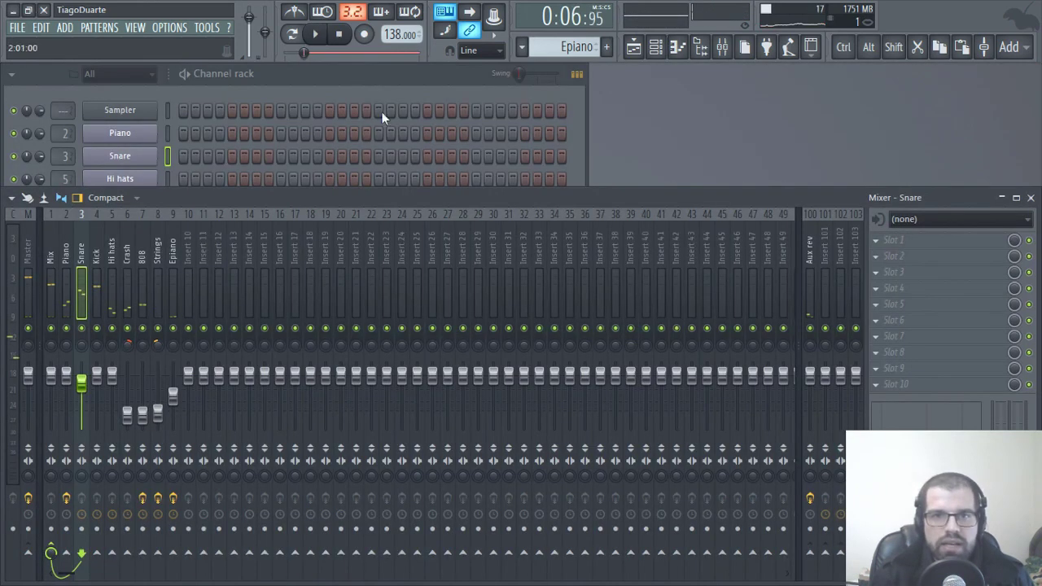
left_click(635, 48)
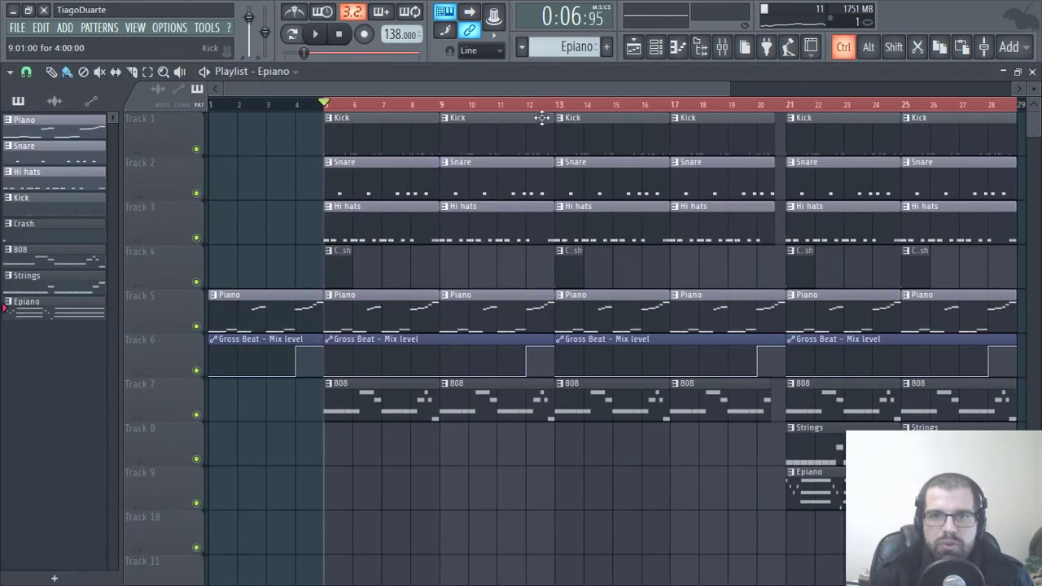